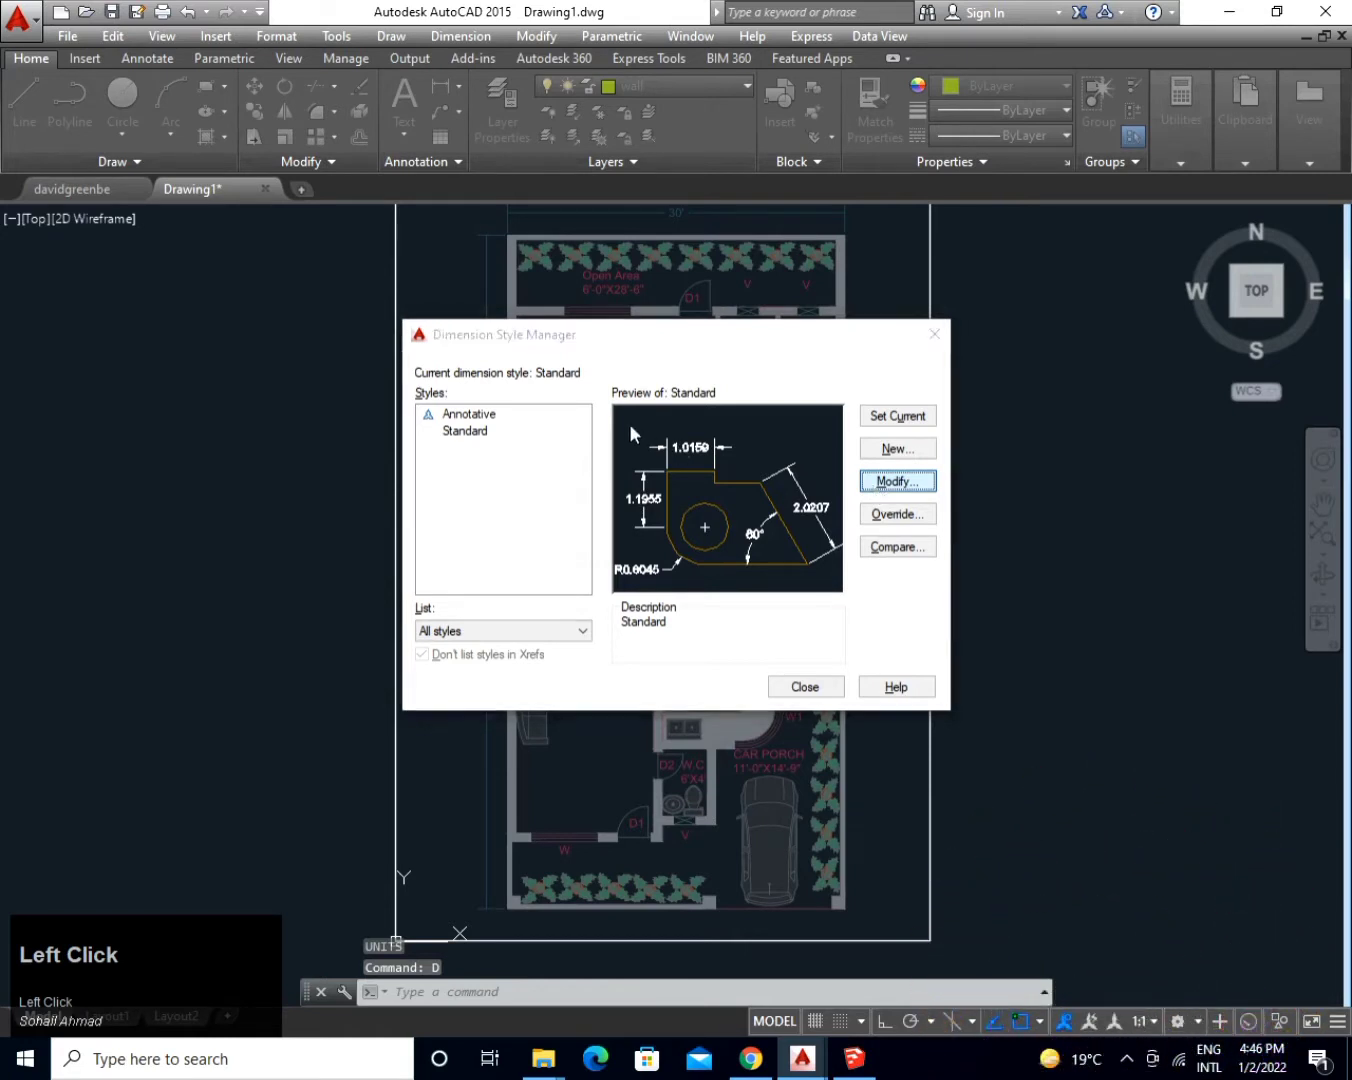
Set the Standard dimension style's primary units to Architectural format with 0'-0" precision.
{"action": "left_click", "coordinate": [803, 344]}
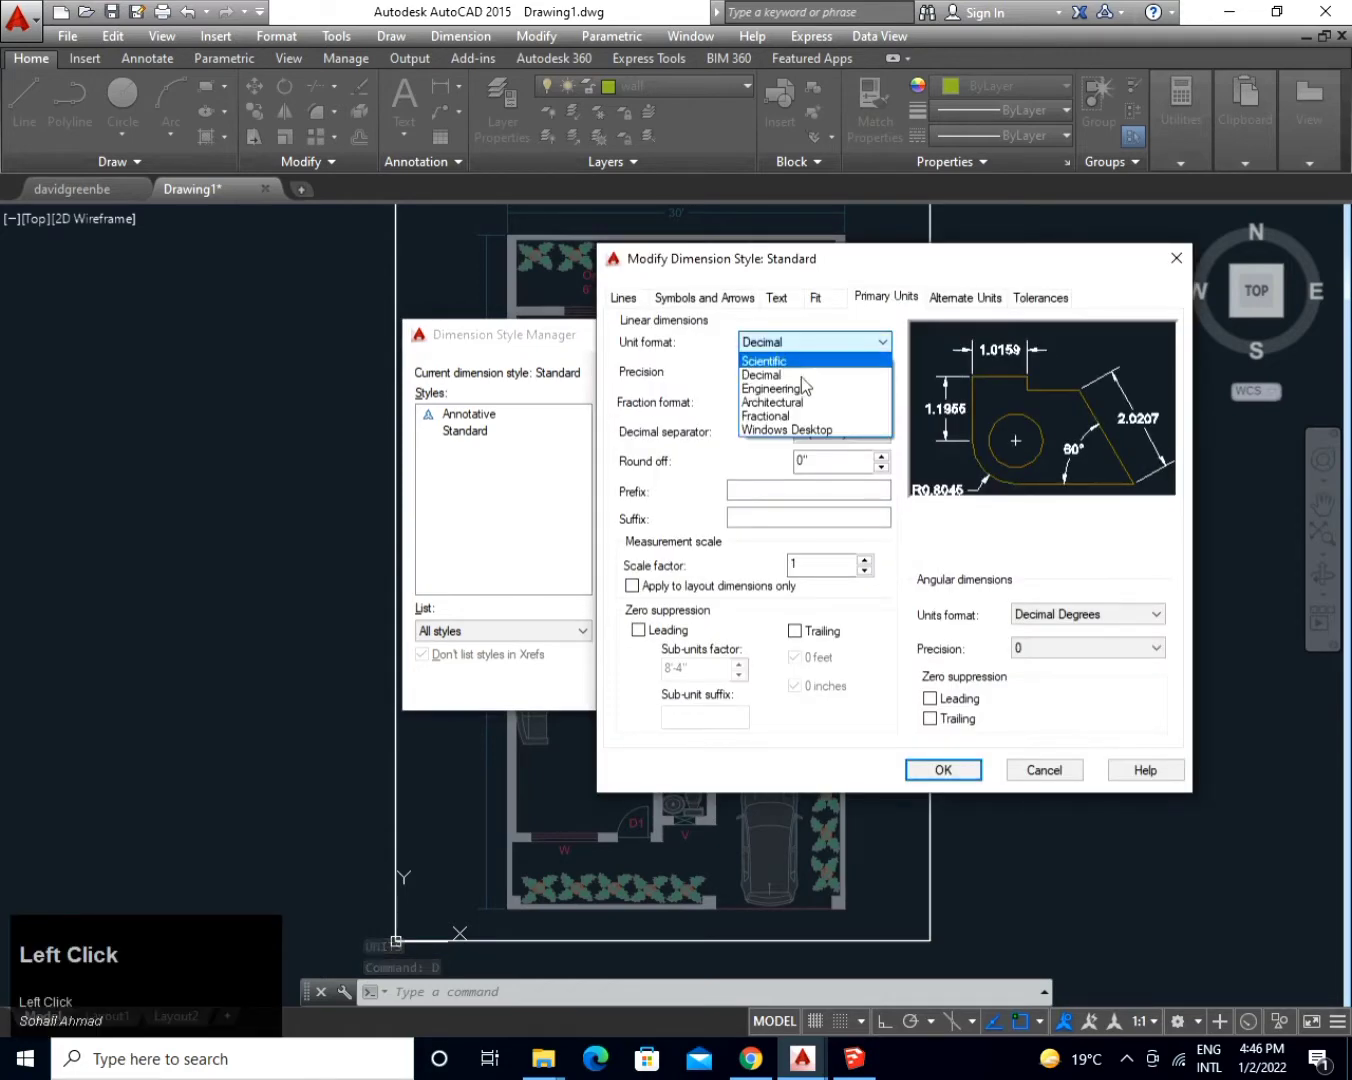
{"action": "left_click", "coordinate": [800, 403]}
{"action": "left_click", "coordinate": [873, 371]}
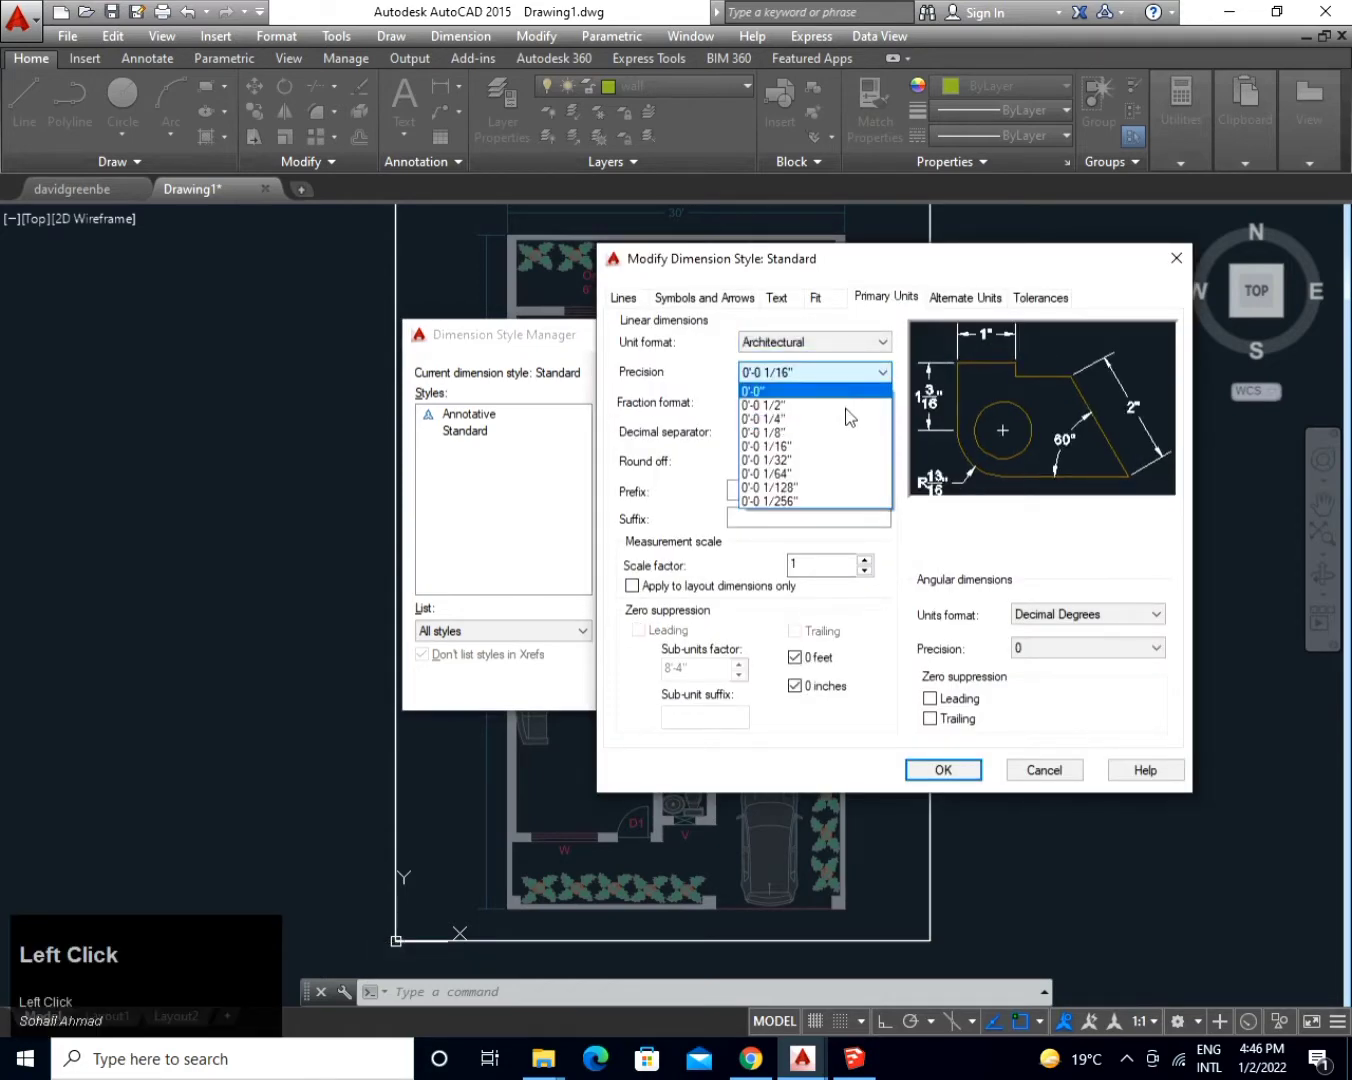
{"action": "left_click", "coordinate": [848, 391]}
{"action": "left_click", "coordinate": [944, 769]}
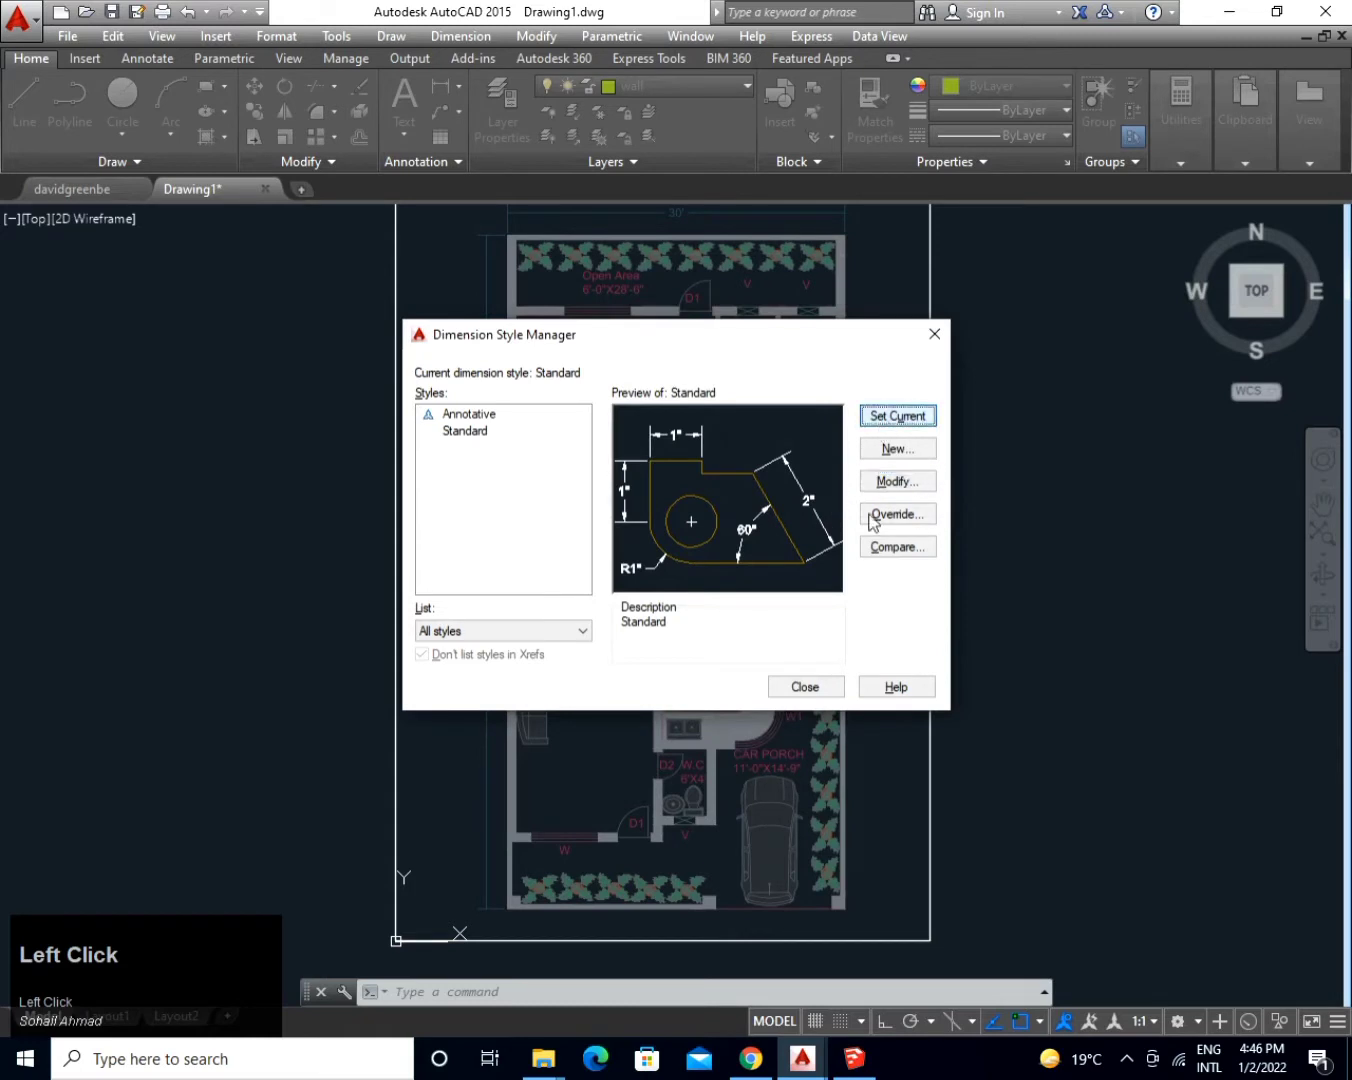
{"action": "left_click", "coordinate": [805, 686]}
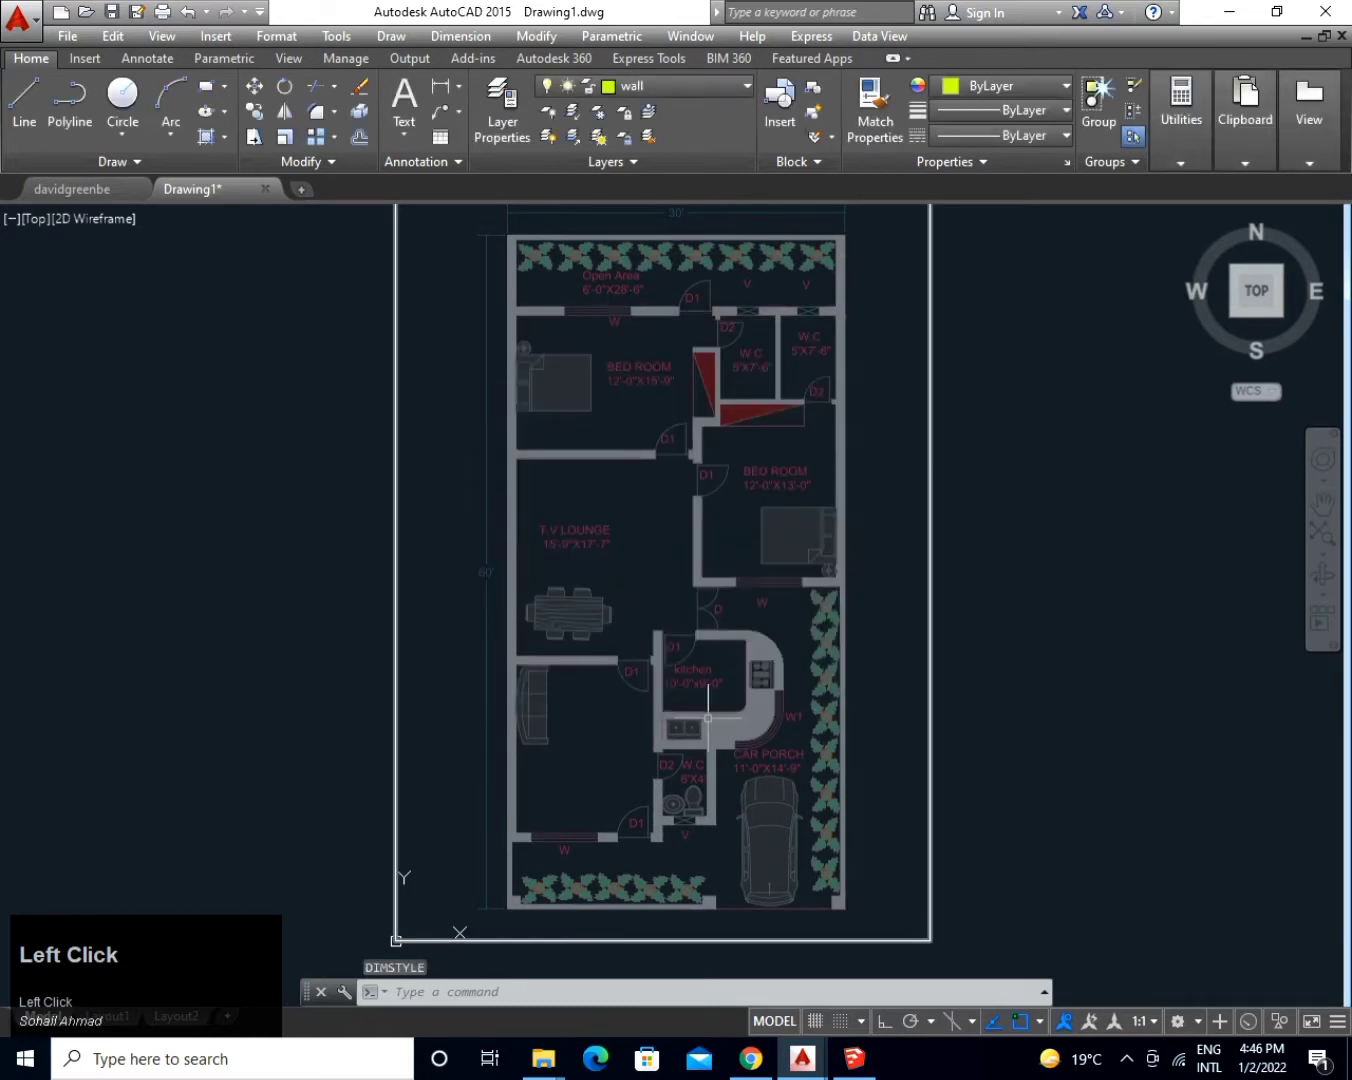
Trace the outer wall face with lines from the plan's northwest corner down the west side and along the south wall to the car porch opening.
{"action": "key", "text": "l"}
{"action": "key", "text": "space"}
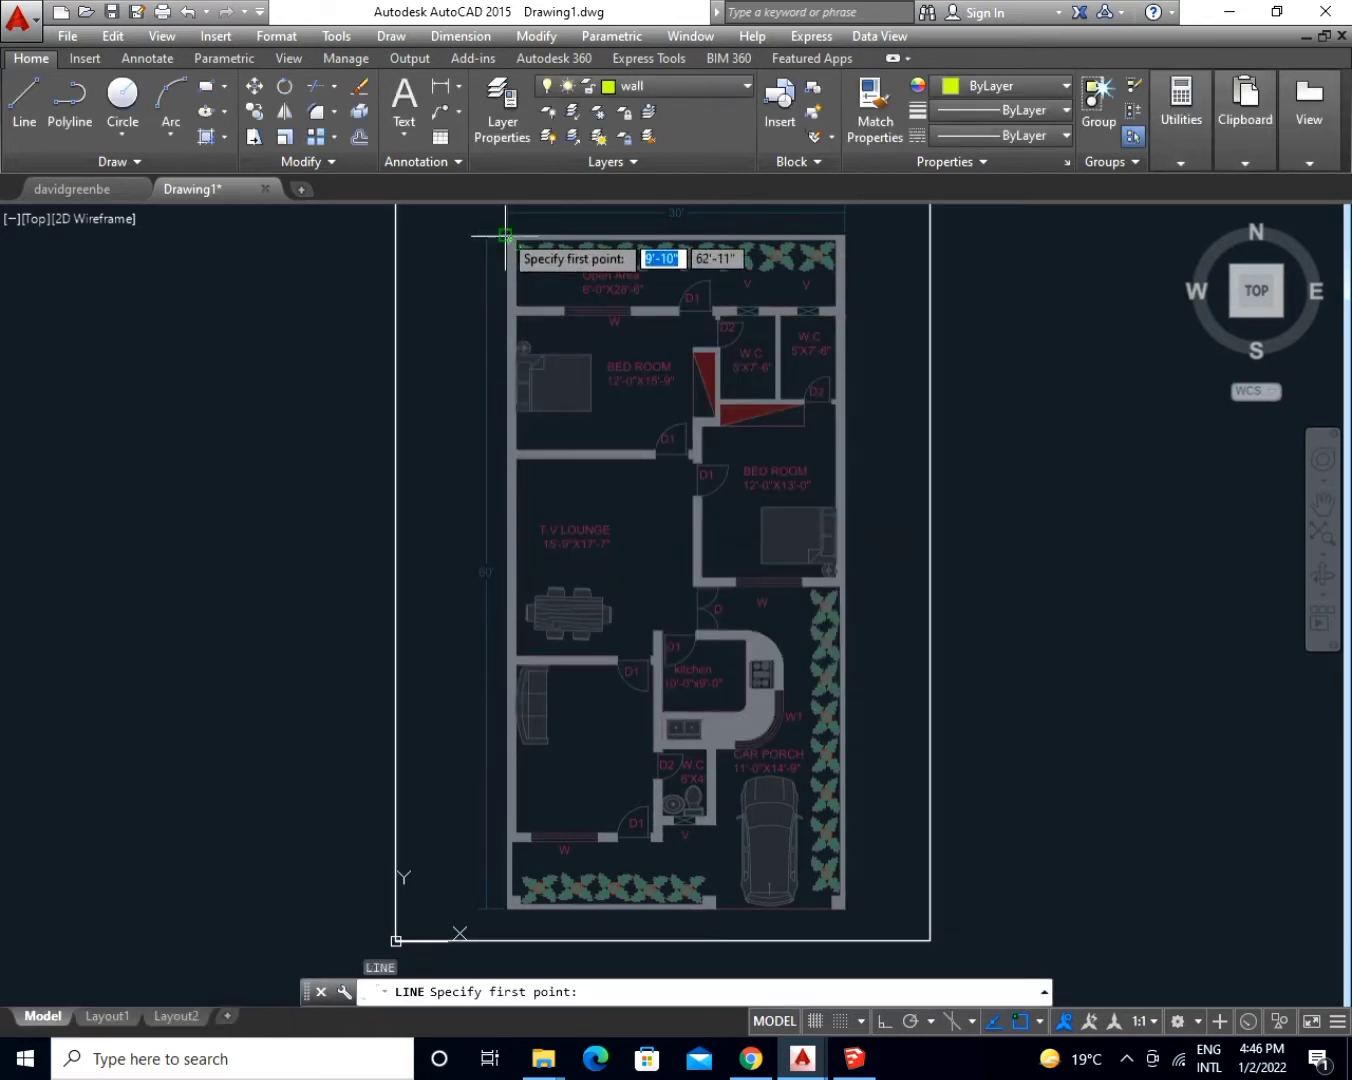
{"action": "left_click", "coordinate": [506, 236]}
{"action": "scroll", "coordinate": [510, 911], "scroll_direction": "up", "scroll_amount": 2}
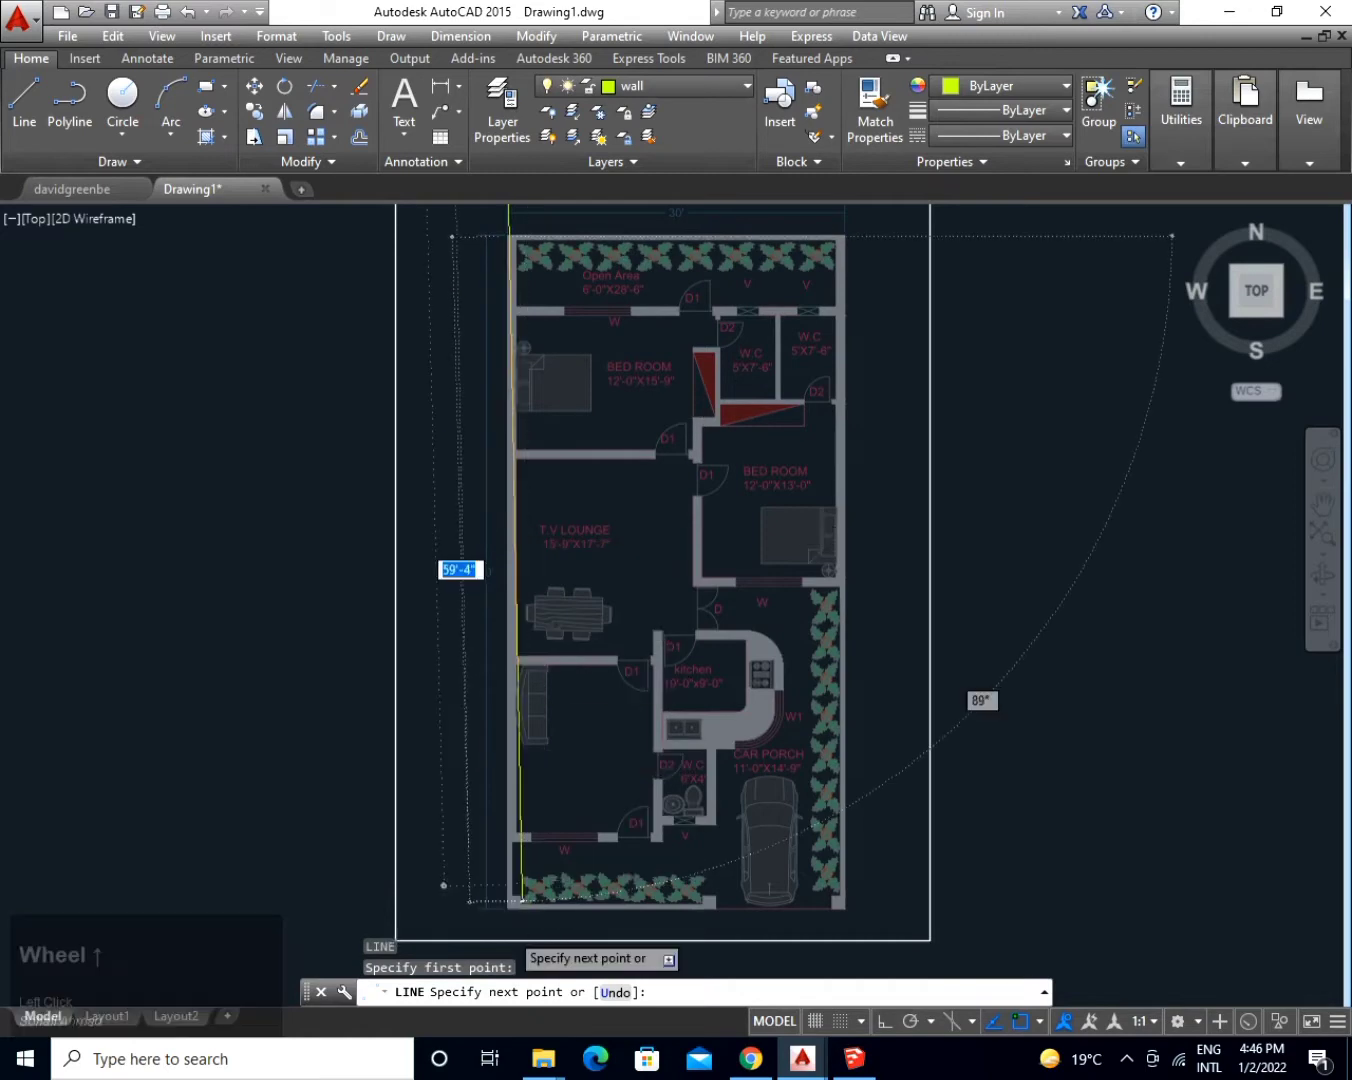
{"action": "scroll", "coordinate": [508, 928], "scroll_direction": "up", "scroll_amount": 4}
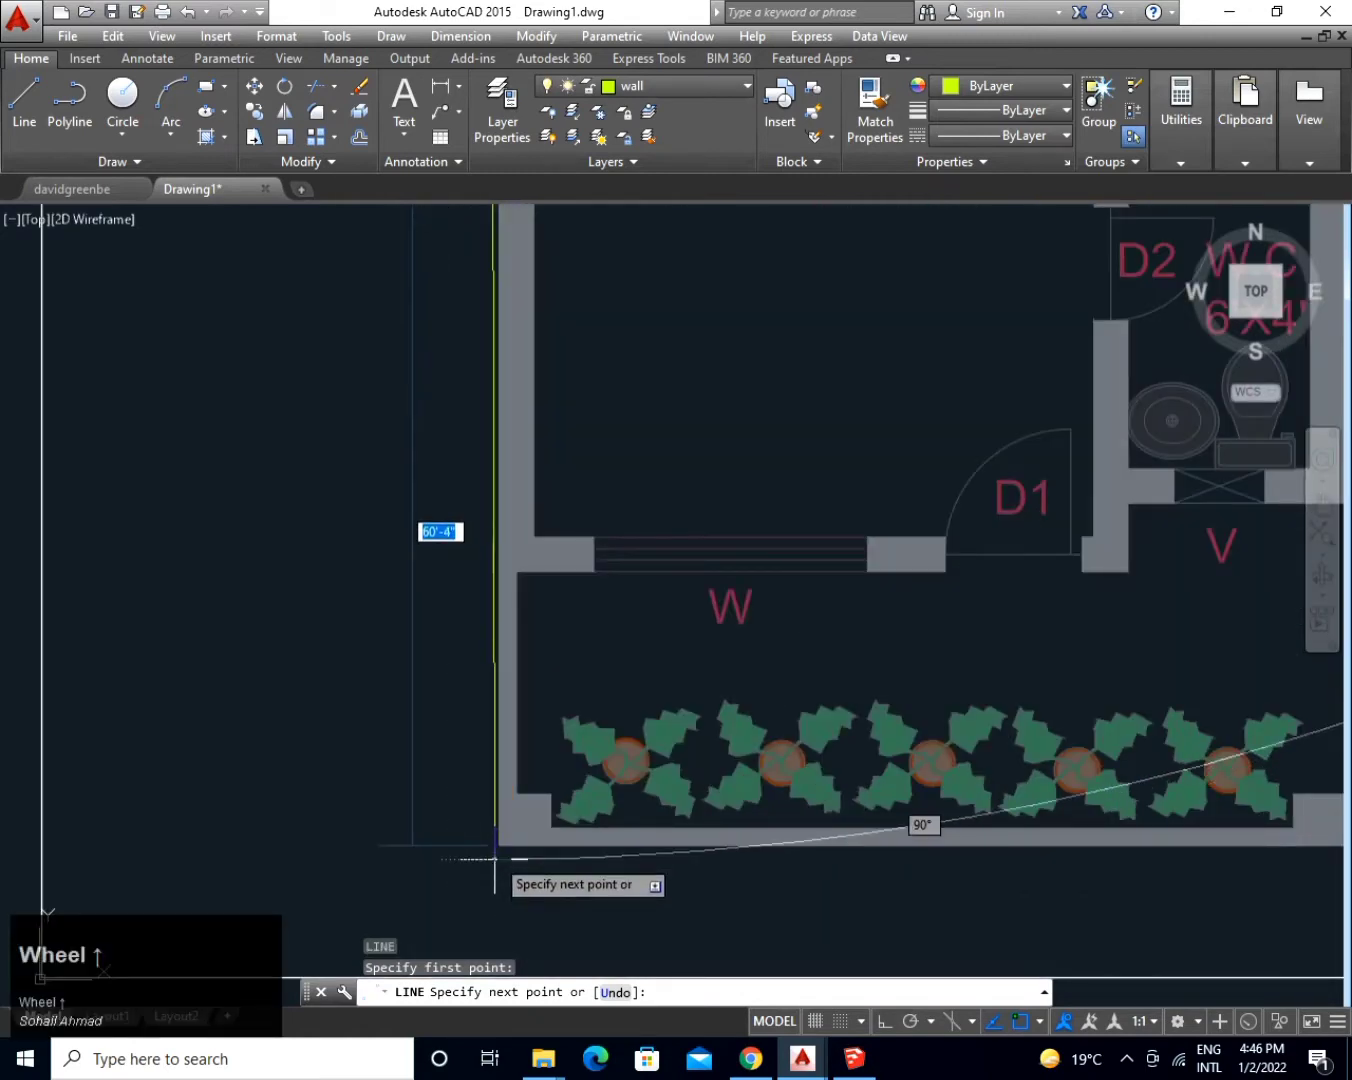
{"action": "left_click", "coordinate": [497, 848]}
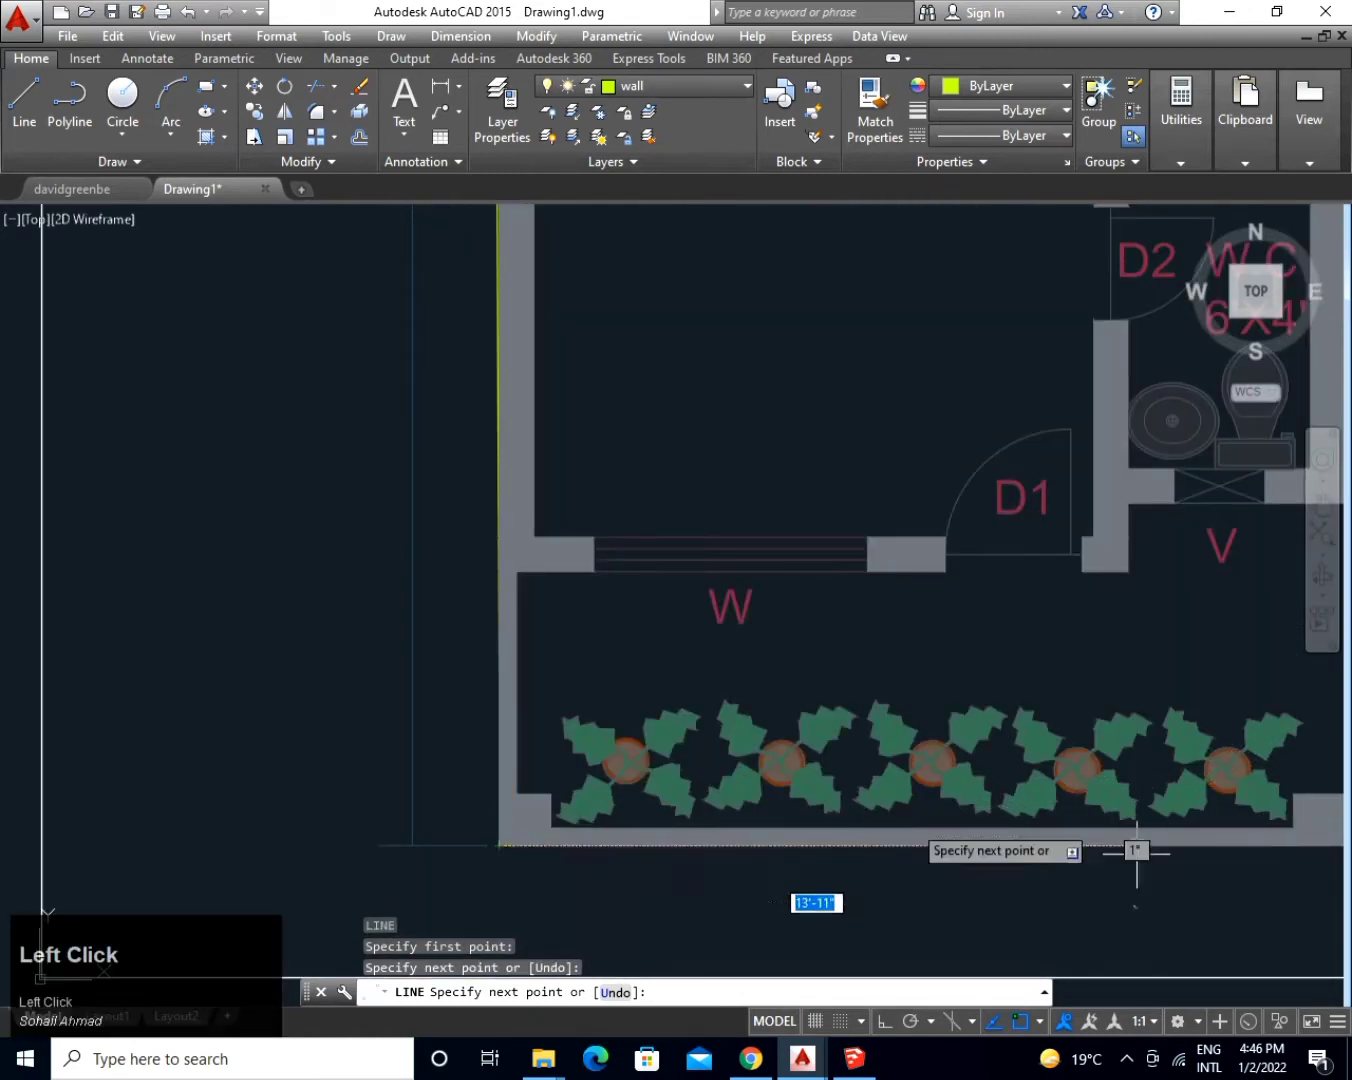
{"action": "scroll", "coordinate": [874, 825], "scroll_direction": "down", "scroll_amount": 2}
{"action": "scroll", "coordinate": [1009, 828], "scroll_direction": "up", "scroll_amount": 2}
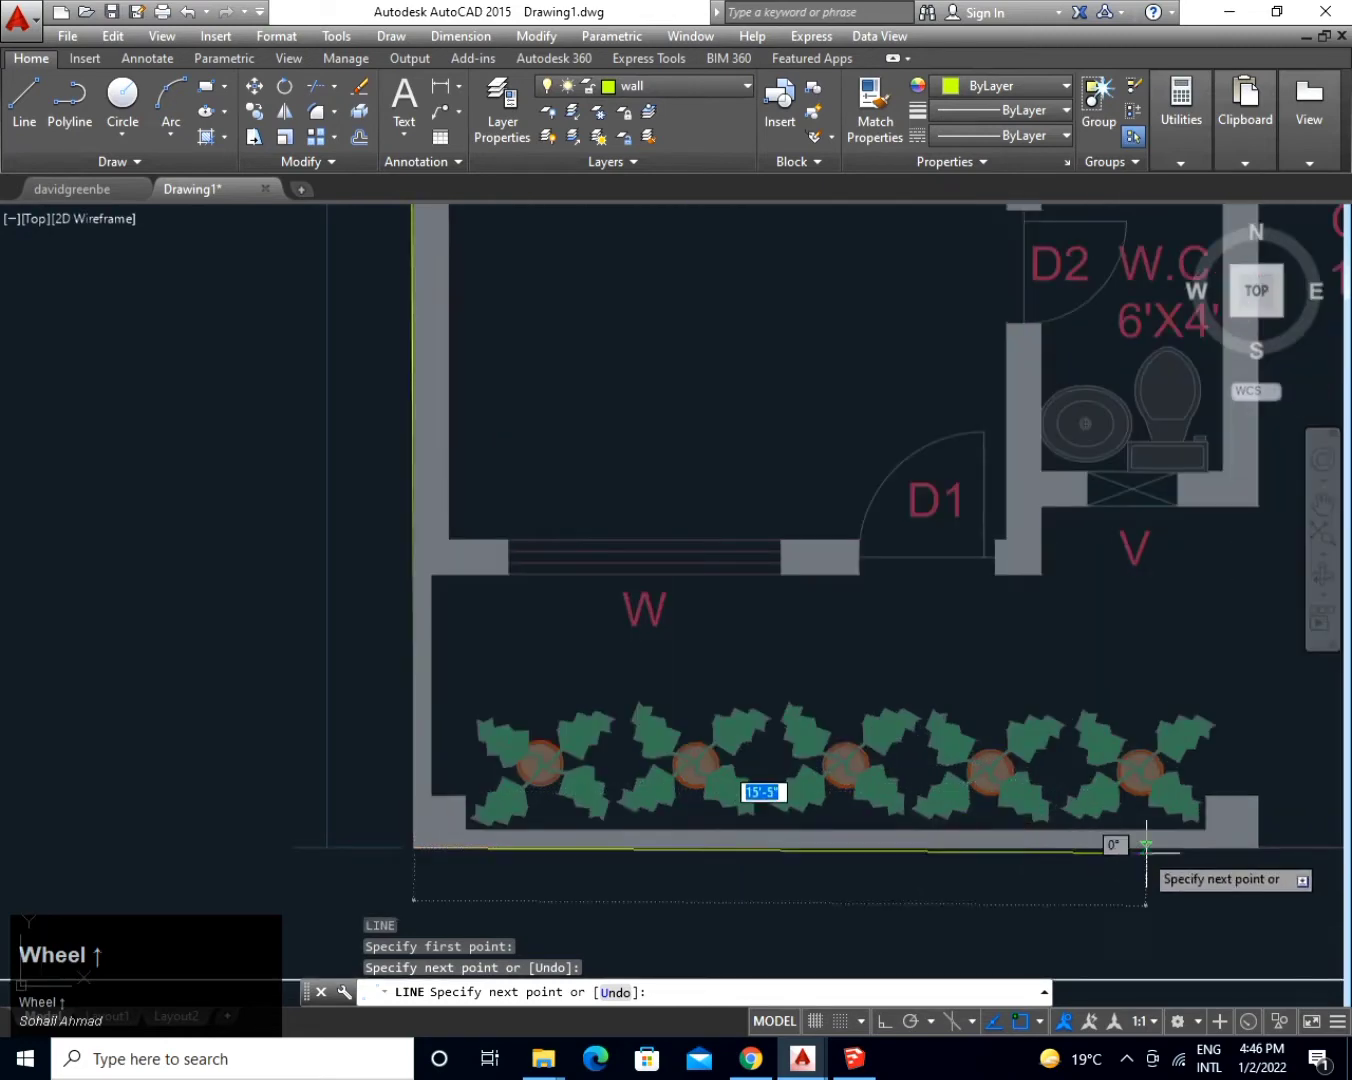
{"action": "left_click", "coordinate": [1257, 847]}
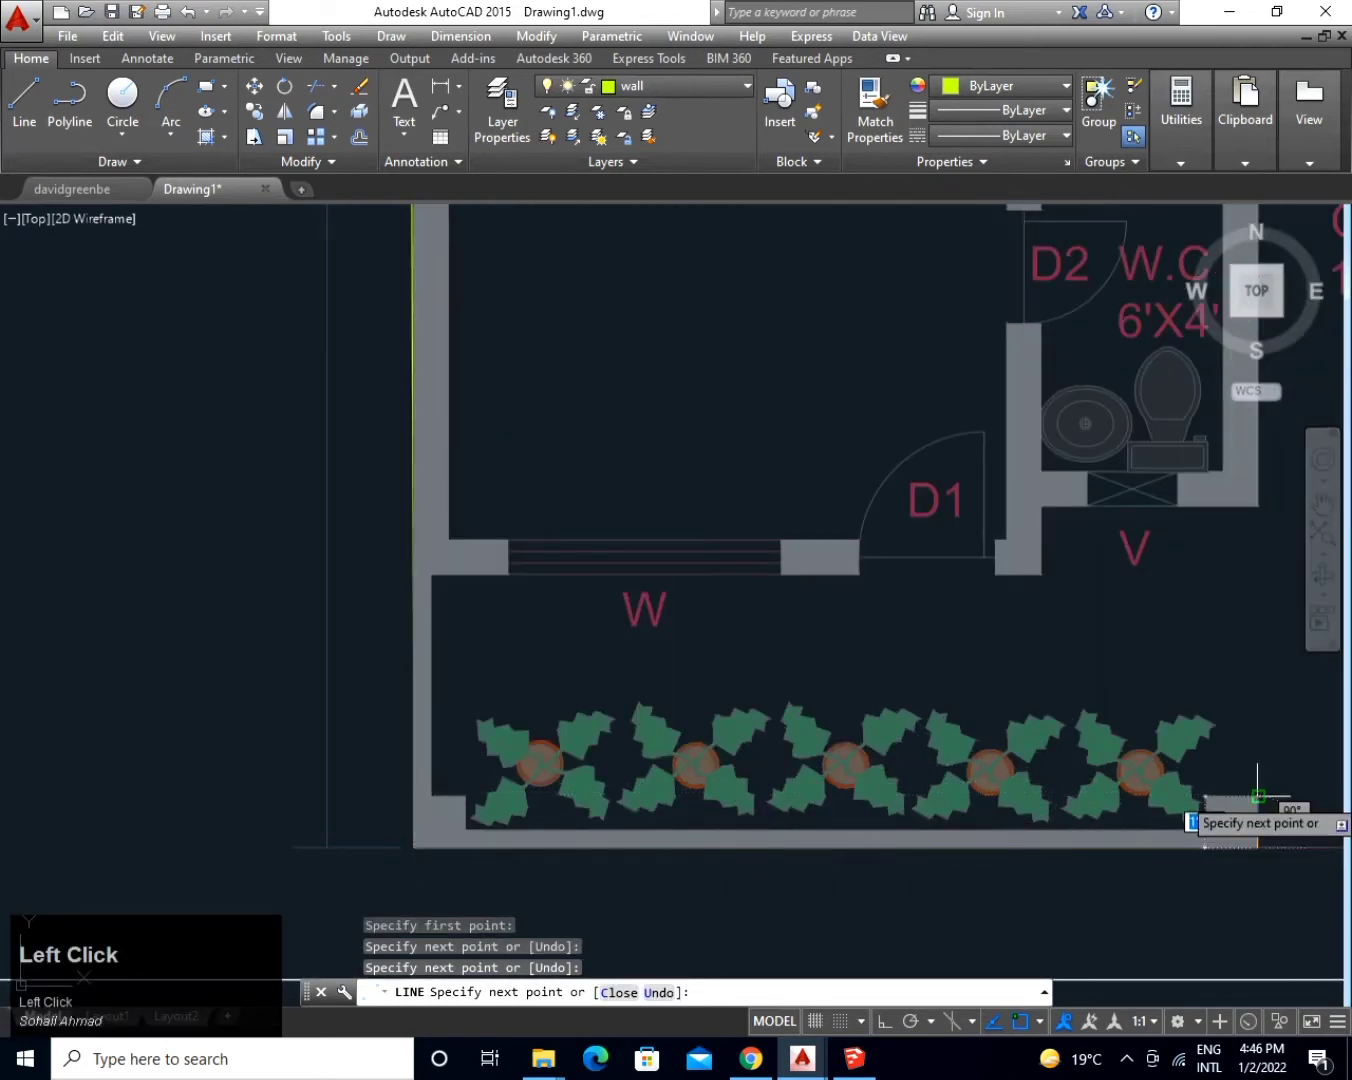
Turn on Ortho and continue the line around the pier beside the car porch opening, down to the front wall's inner face.
{"action": "left_click", "coordinate": [1257, 798]}
{"action": "key", "text": "F8"}
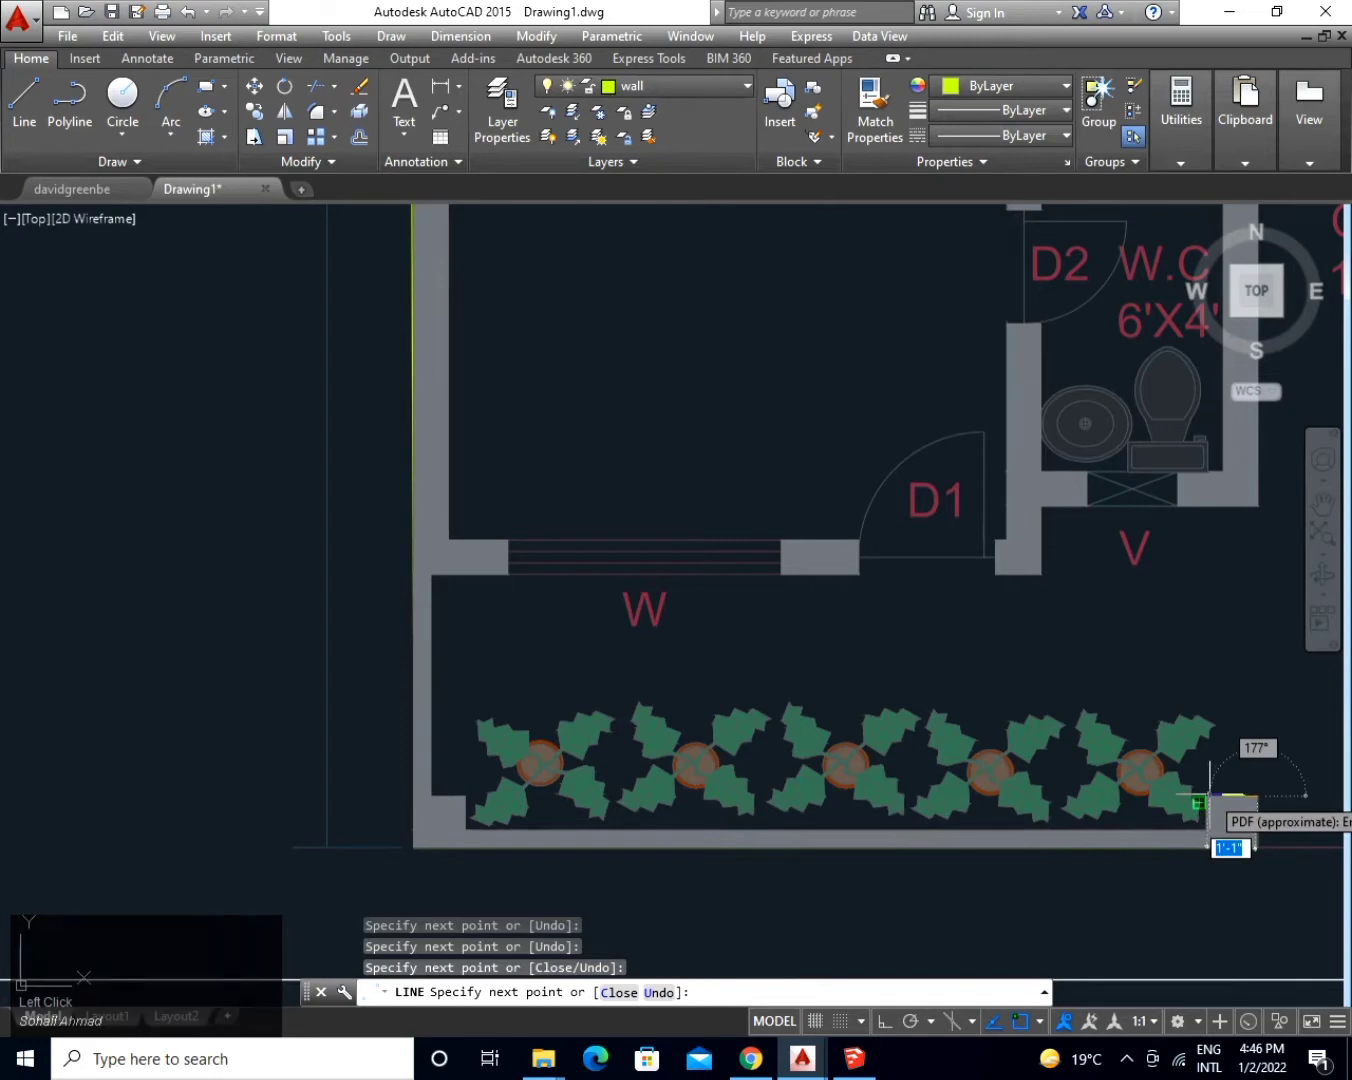
{"action": "scroll", "coordinate": [1208, 799], "scroll_direction": "up", "scroll_amount": 4}
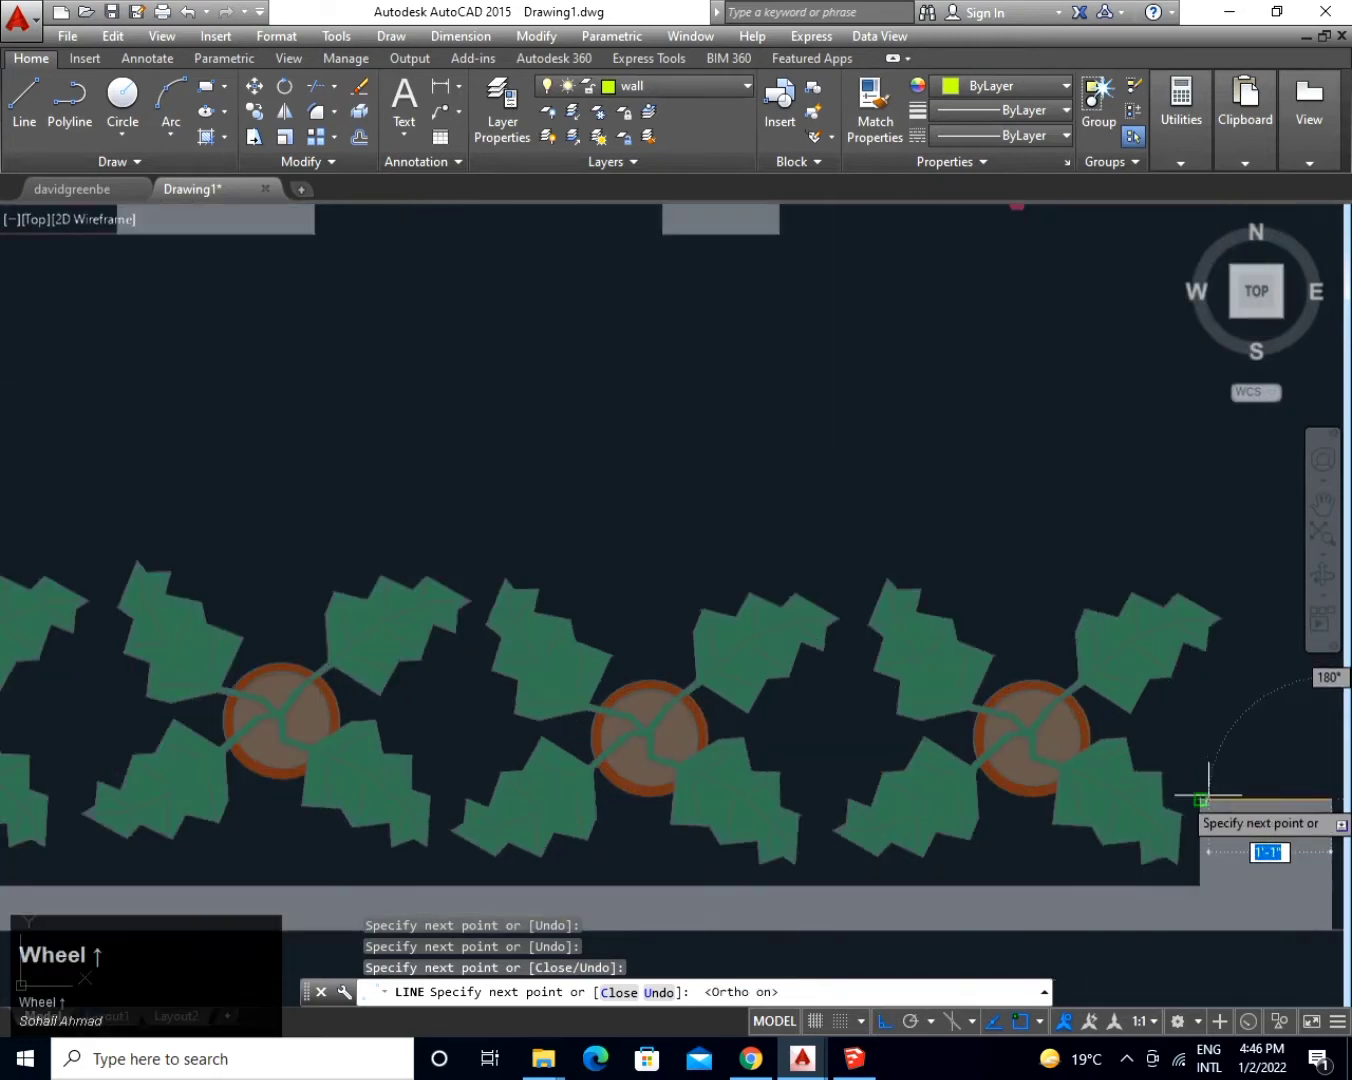
{"action": "left_click", "coordinate": [1200, 799]}
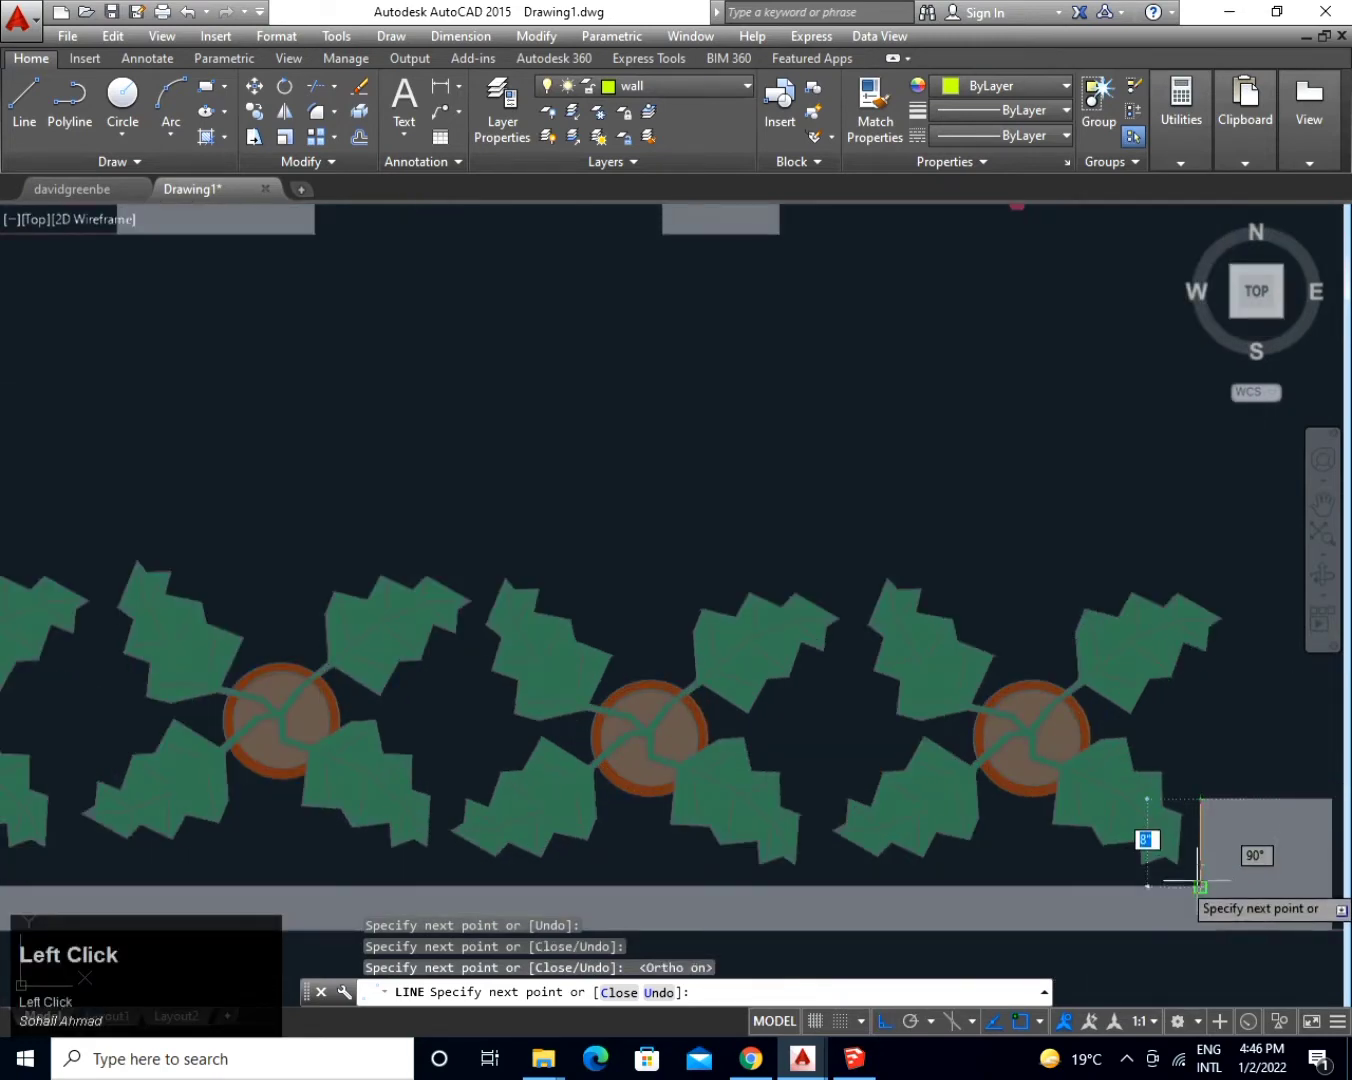
{"action": "left_click", "coordinate": [1200, 887]}
Continue the line along the front wall's inner face, around the southwest corner pier and up to the jamb of the front room's window.
{"action": "scroll", "coordinate": [1050, 880], "scroll_direction": "down", "scroll_amount": 4}
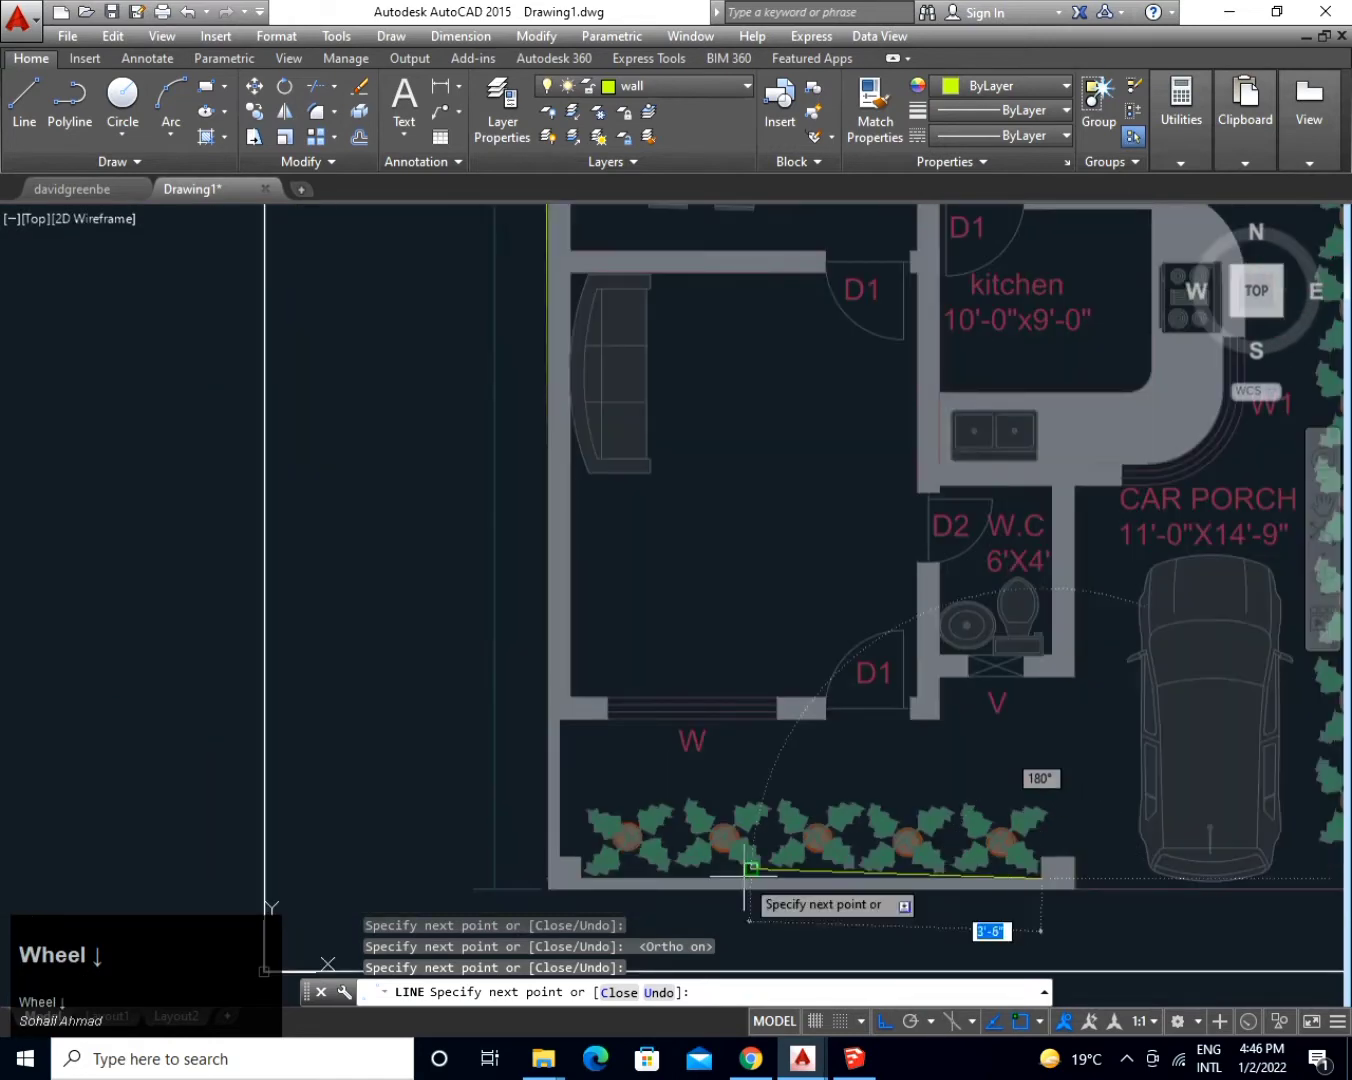
{"action": "scroll", "coordinate": [560, 875], "scroll_direction": "up", "scroll_amount": 5}
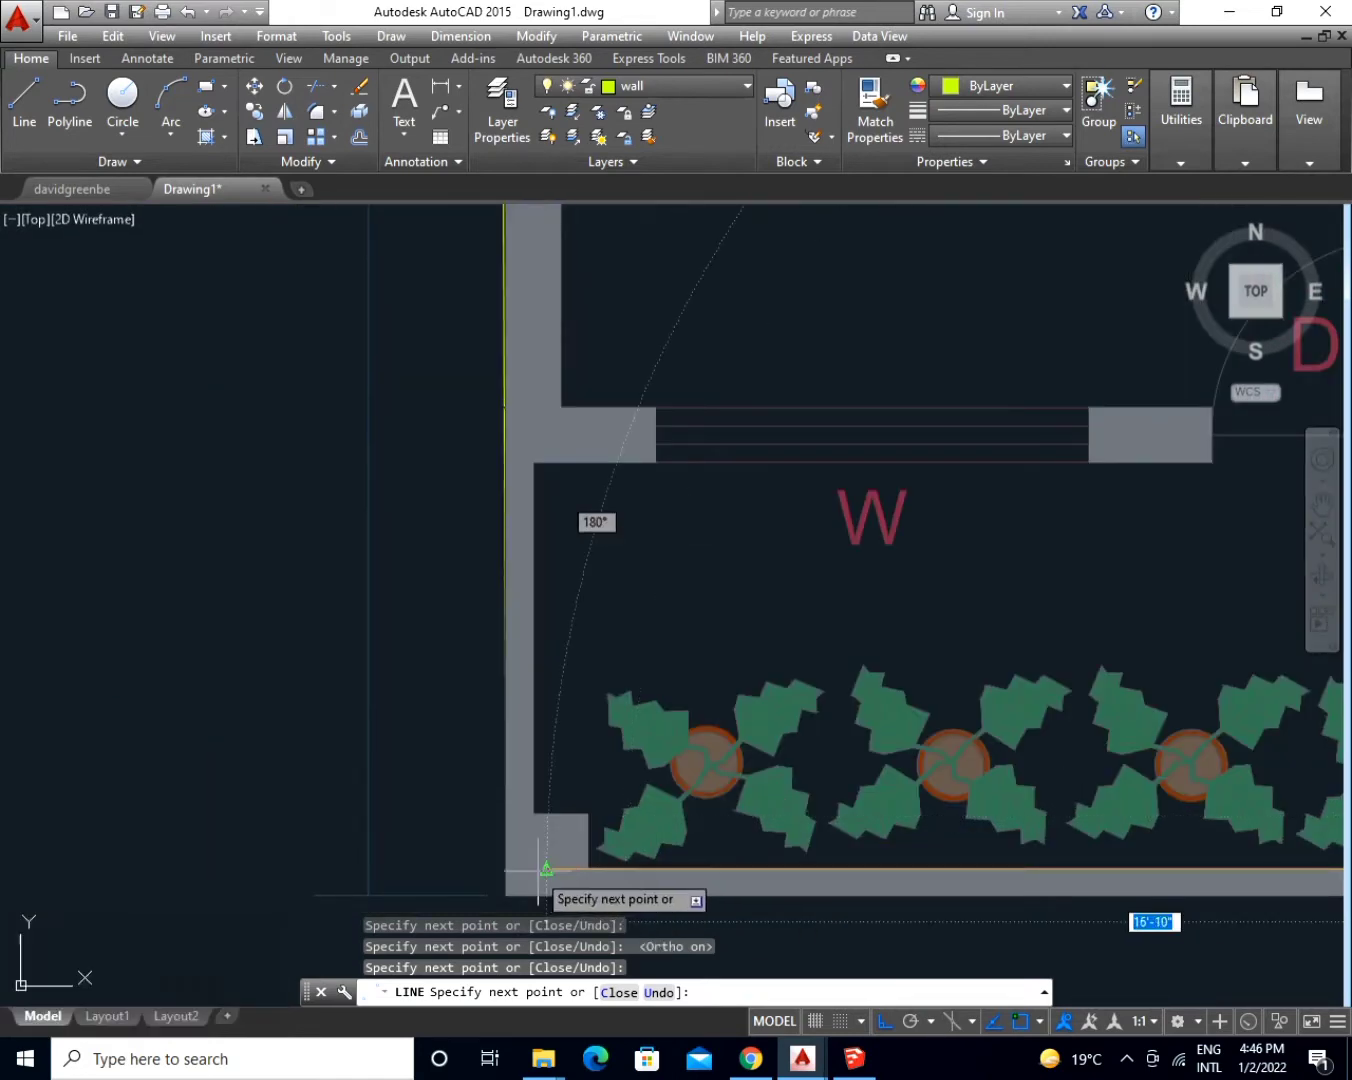
{"action": "left_click", "coordinate": [582, 868]}
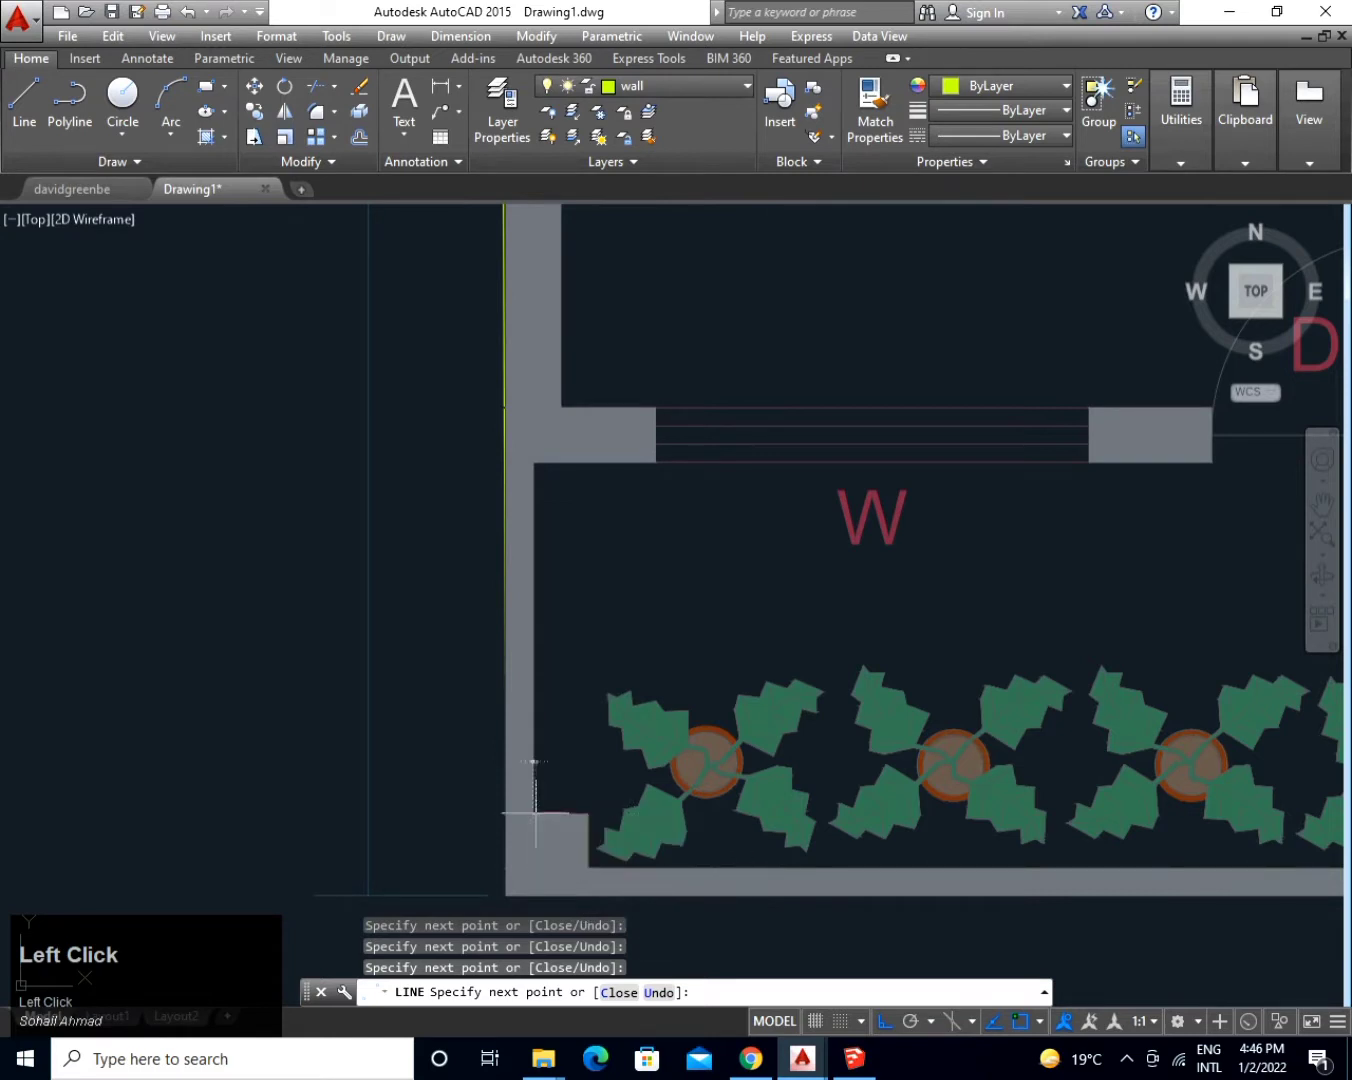
{"action": "left_click", "coordinate": [656, 460]}
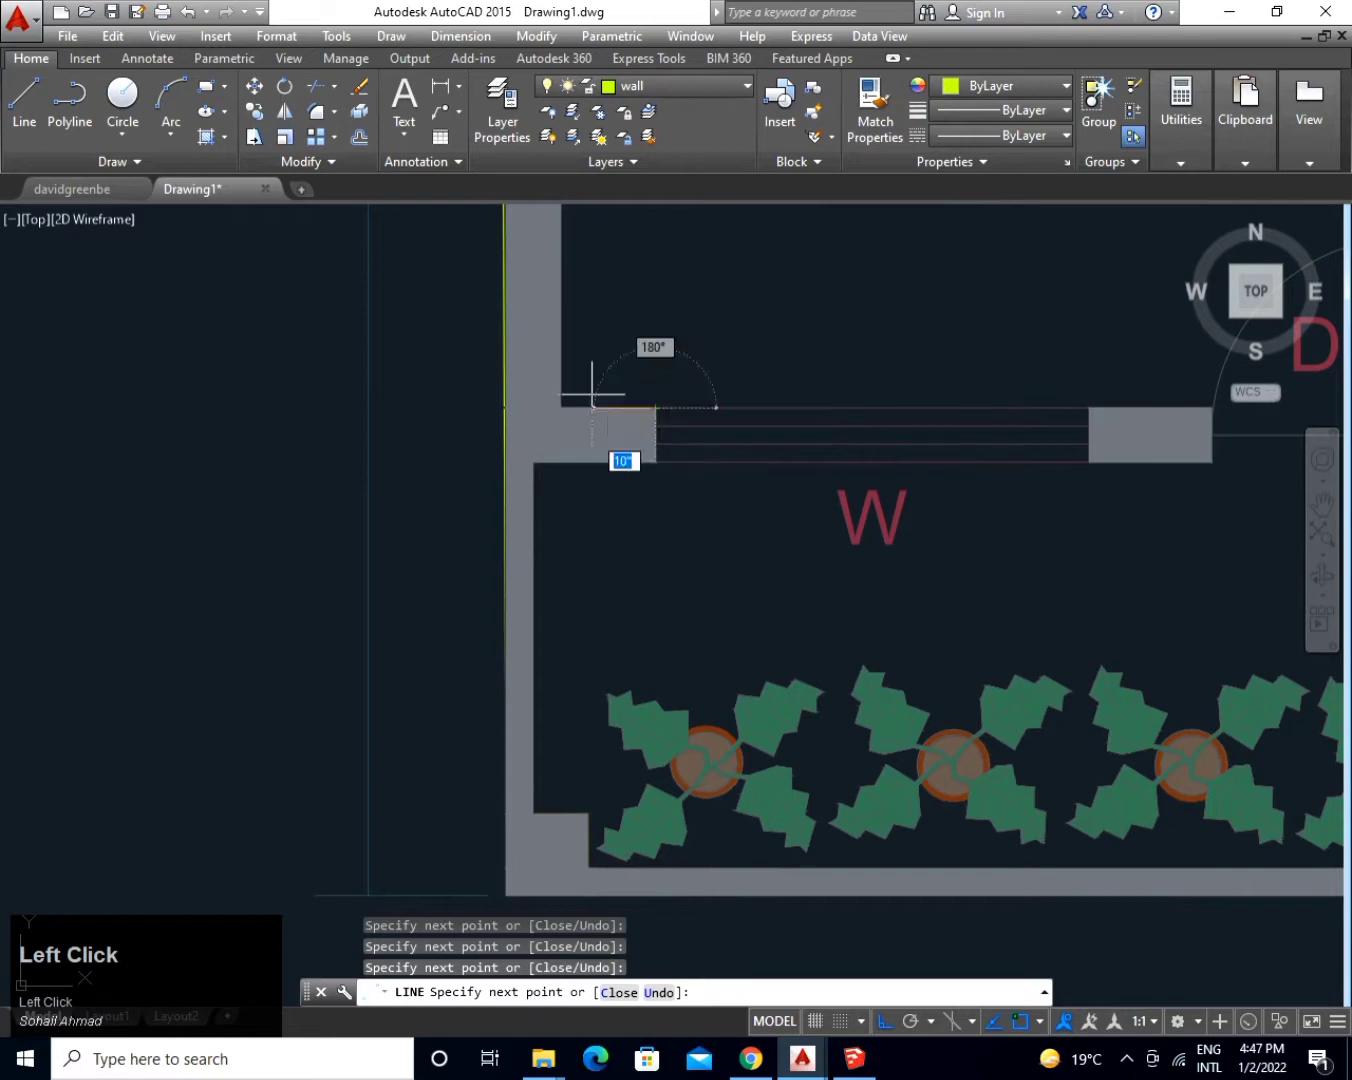
Trace the front room's west wall north from the window wall and along the T.V. lounge partition to its D1 door jamb.
{"action": "scroll", "coordinate": [560, 361], "scroll_direction": "down", "scroll_amount": 5}
{"action": "middle_click_drag", "start_coordinate": [559, 361], "coordinate": [572, 824]}
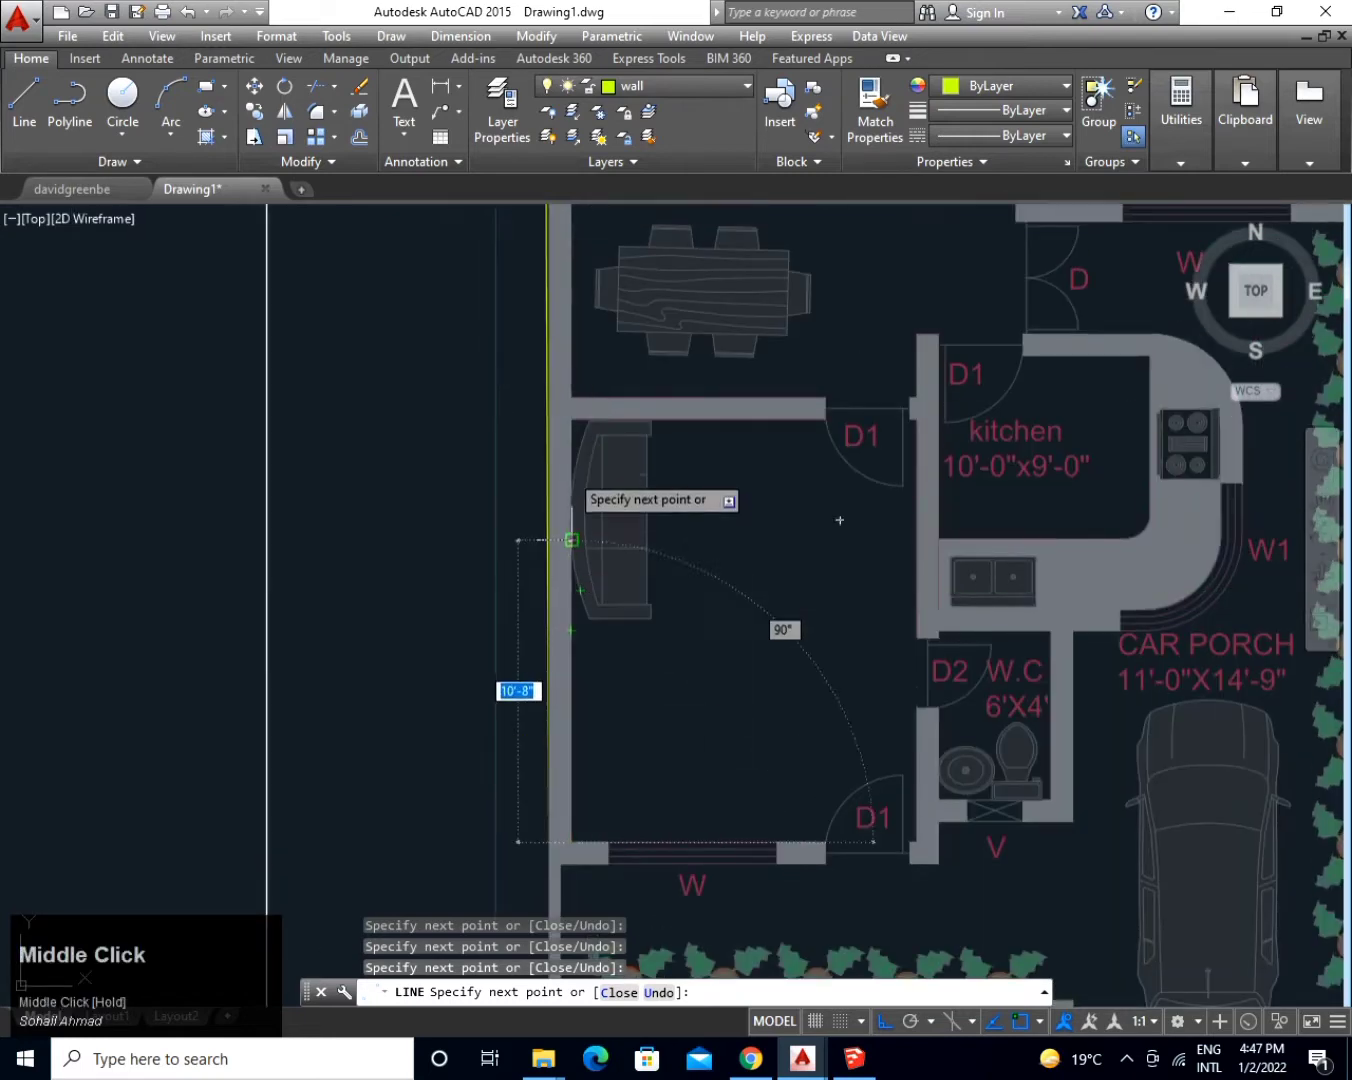
{"action": "left_click", "coordinate": [571, 419]}
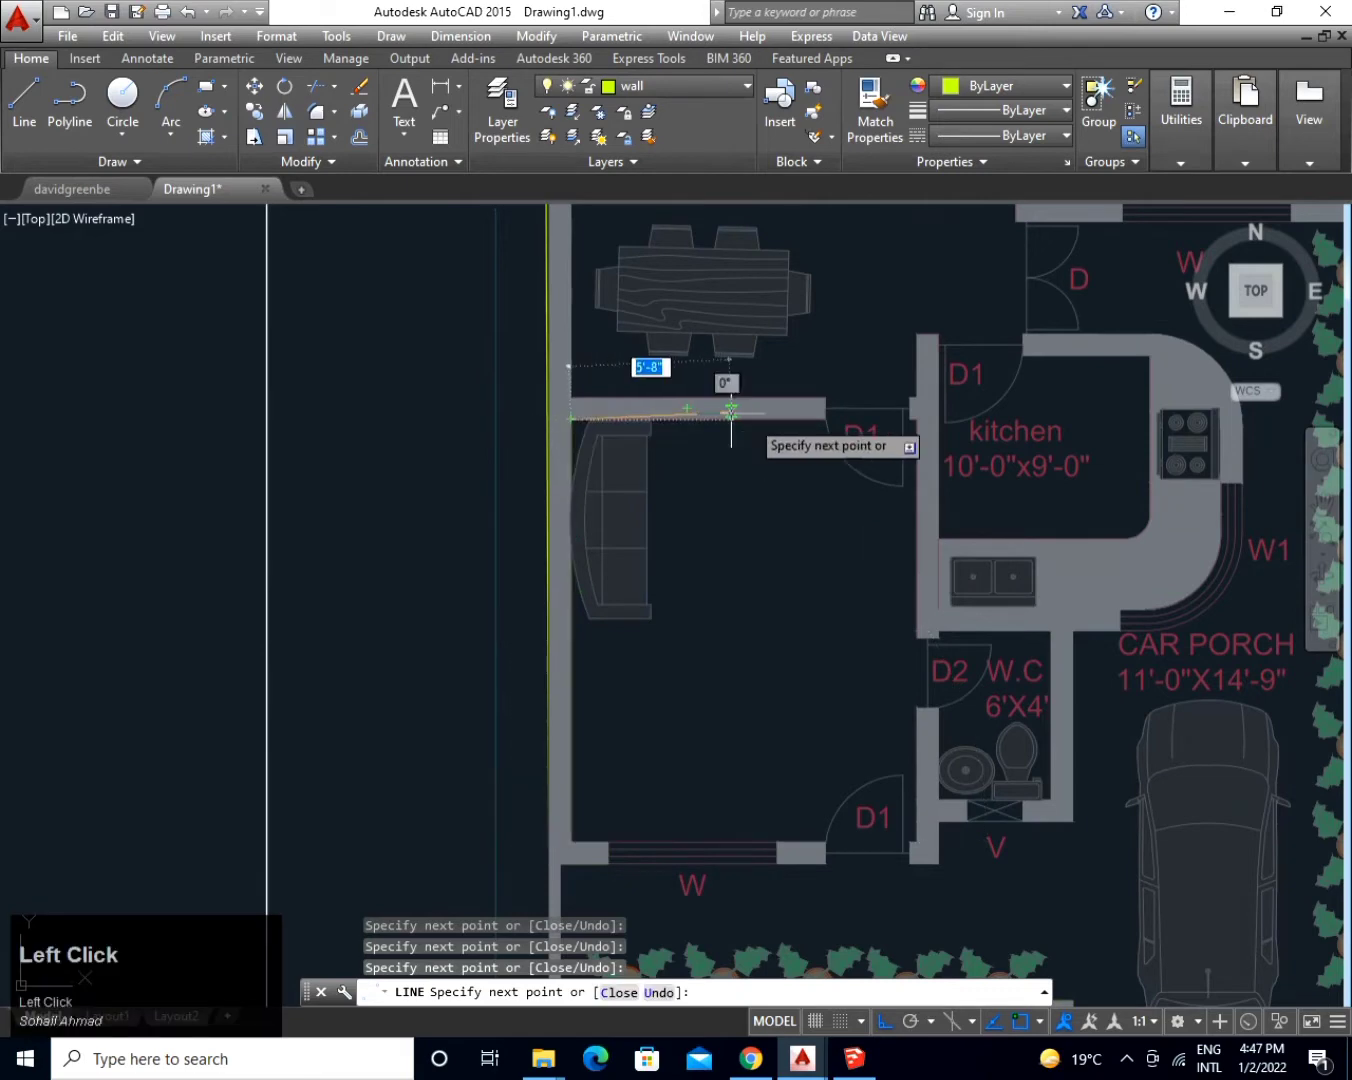
{"action": "left_click", "coordinate": [821, 419]}
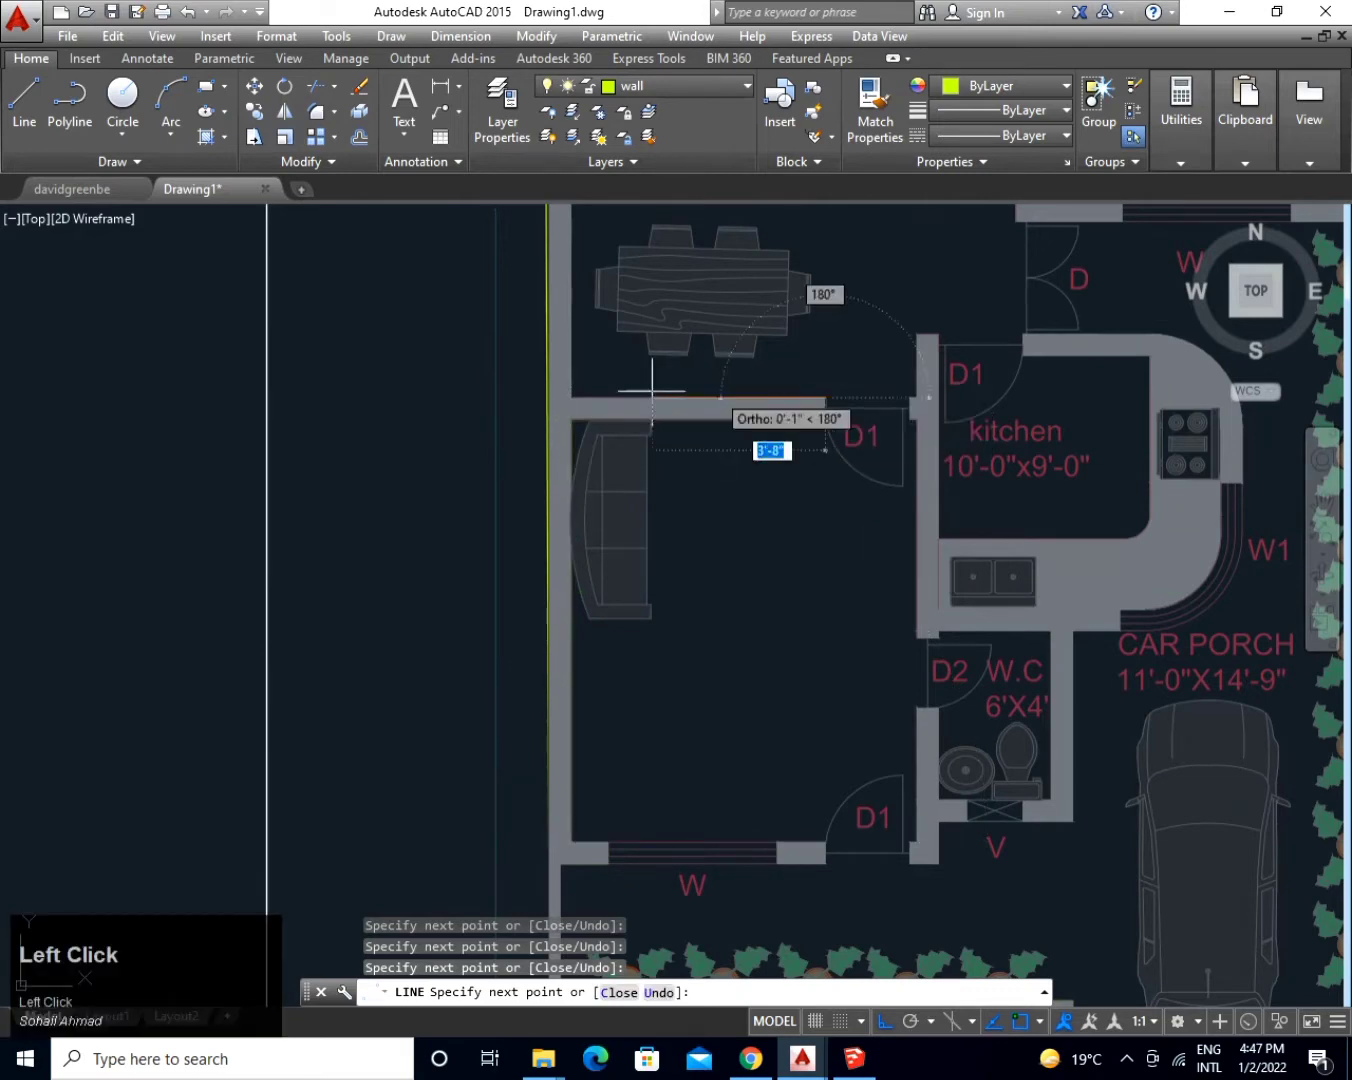
Trace the T.V. lounge's west wall and both faces of the bedroom partition, around its end at door D1.
{"action": "middle_click_drag", "start_coordinate": [573, 369], "coordinate": [586, 895]}
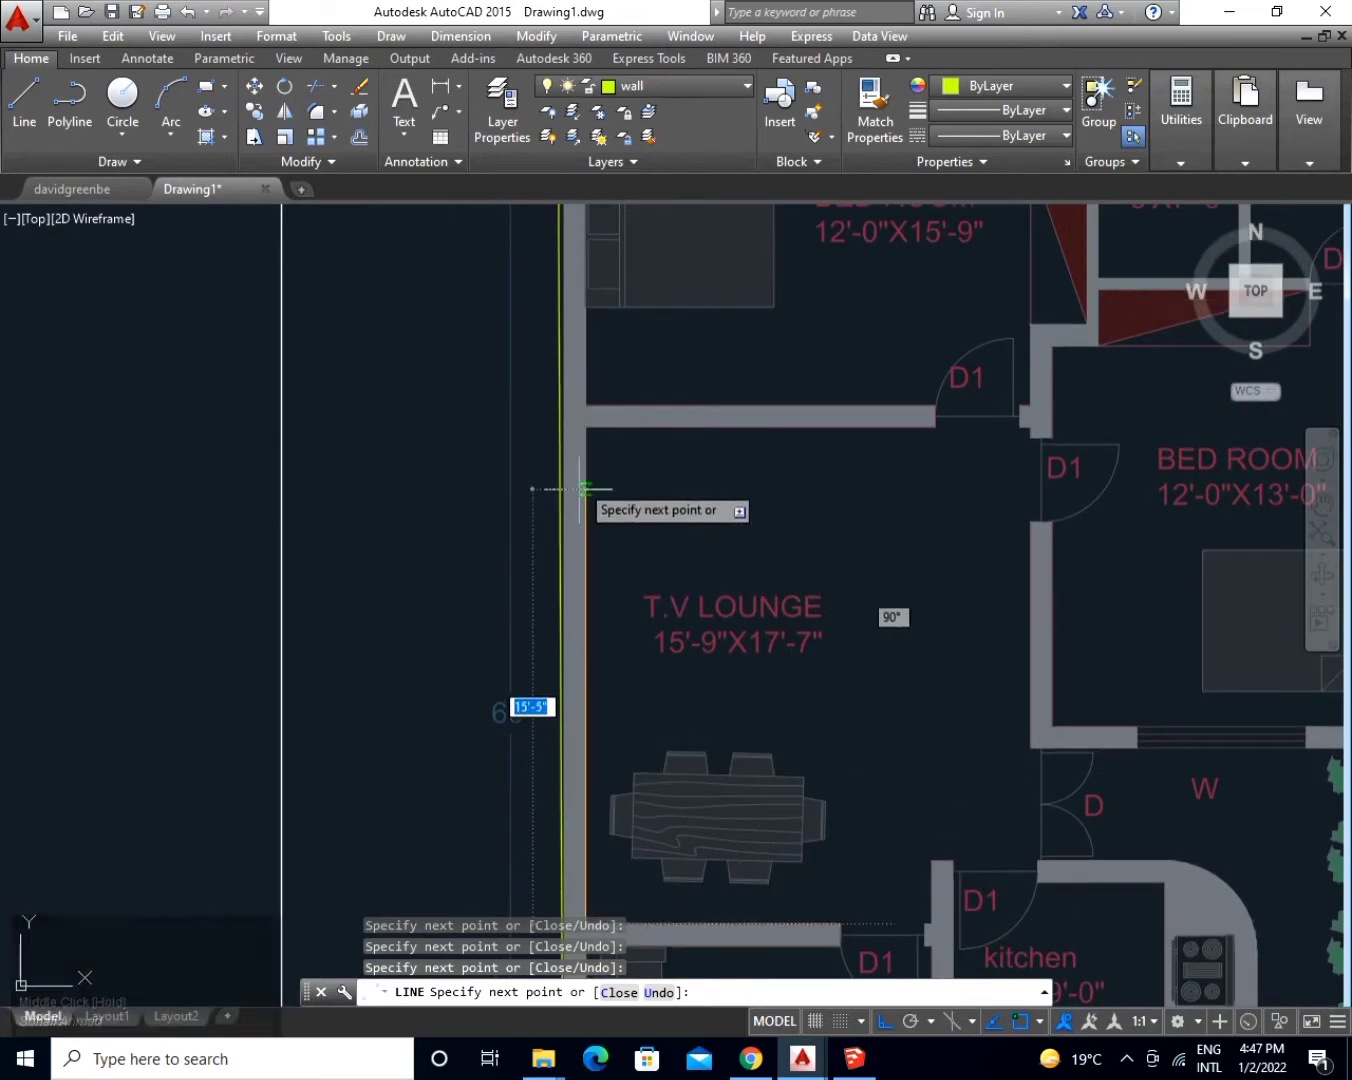
{"action": "left_click", "coordinate": [585, 425]}
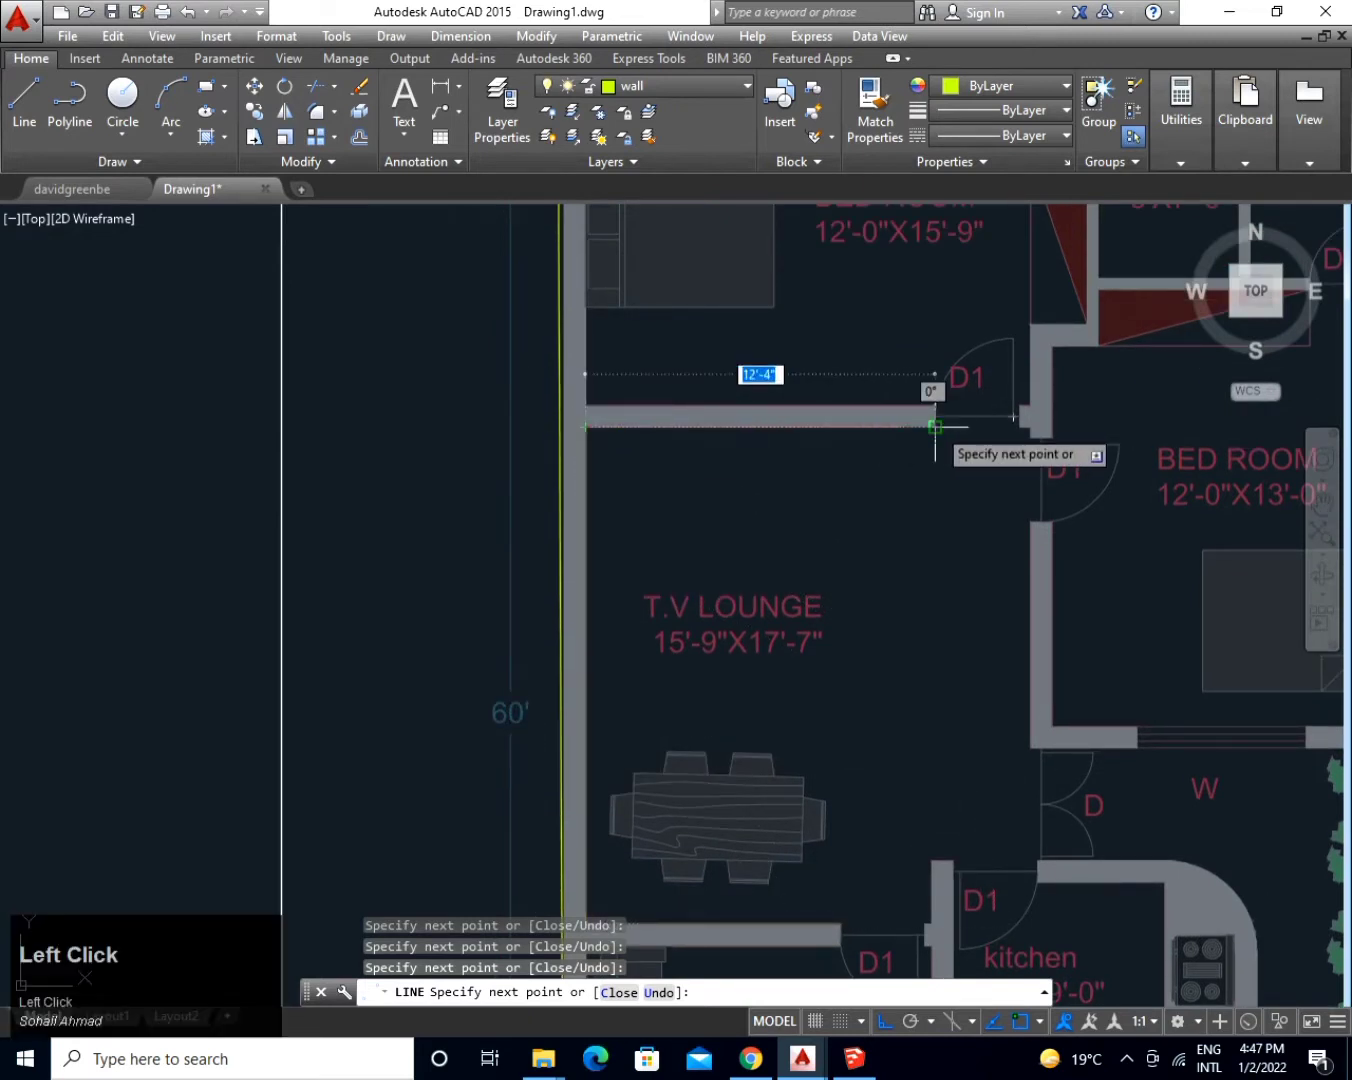
{"action": "left_click", "coordinate": [935, 407]}
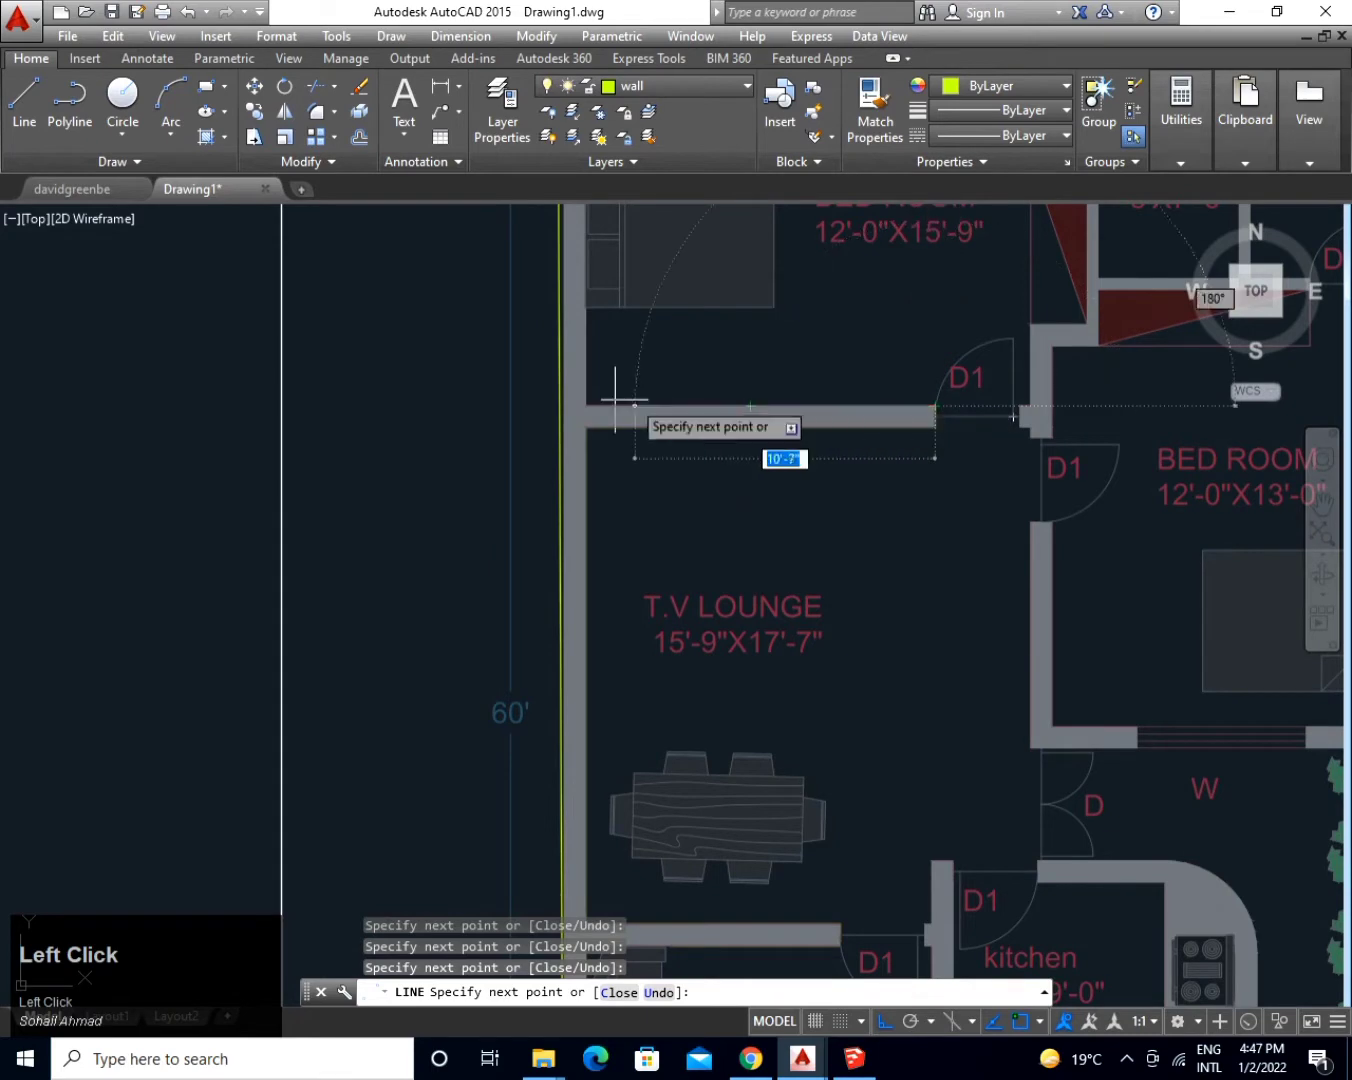
{"action": "left_click", "coordinate": [585, 406]}
Trace the 12'-0"x15'-9" bedroom's west wall, the wall stub beside its north window, and the Open Area's west side.
{"action": "middle_click_drag", "start_coordinate": [588, 405], "coordinate": [635, 918]}
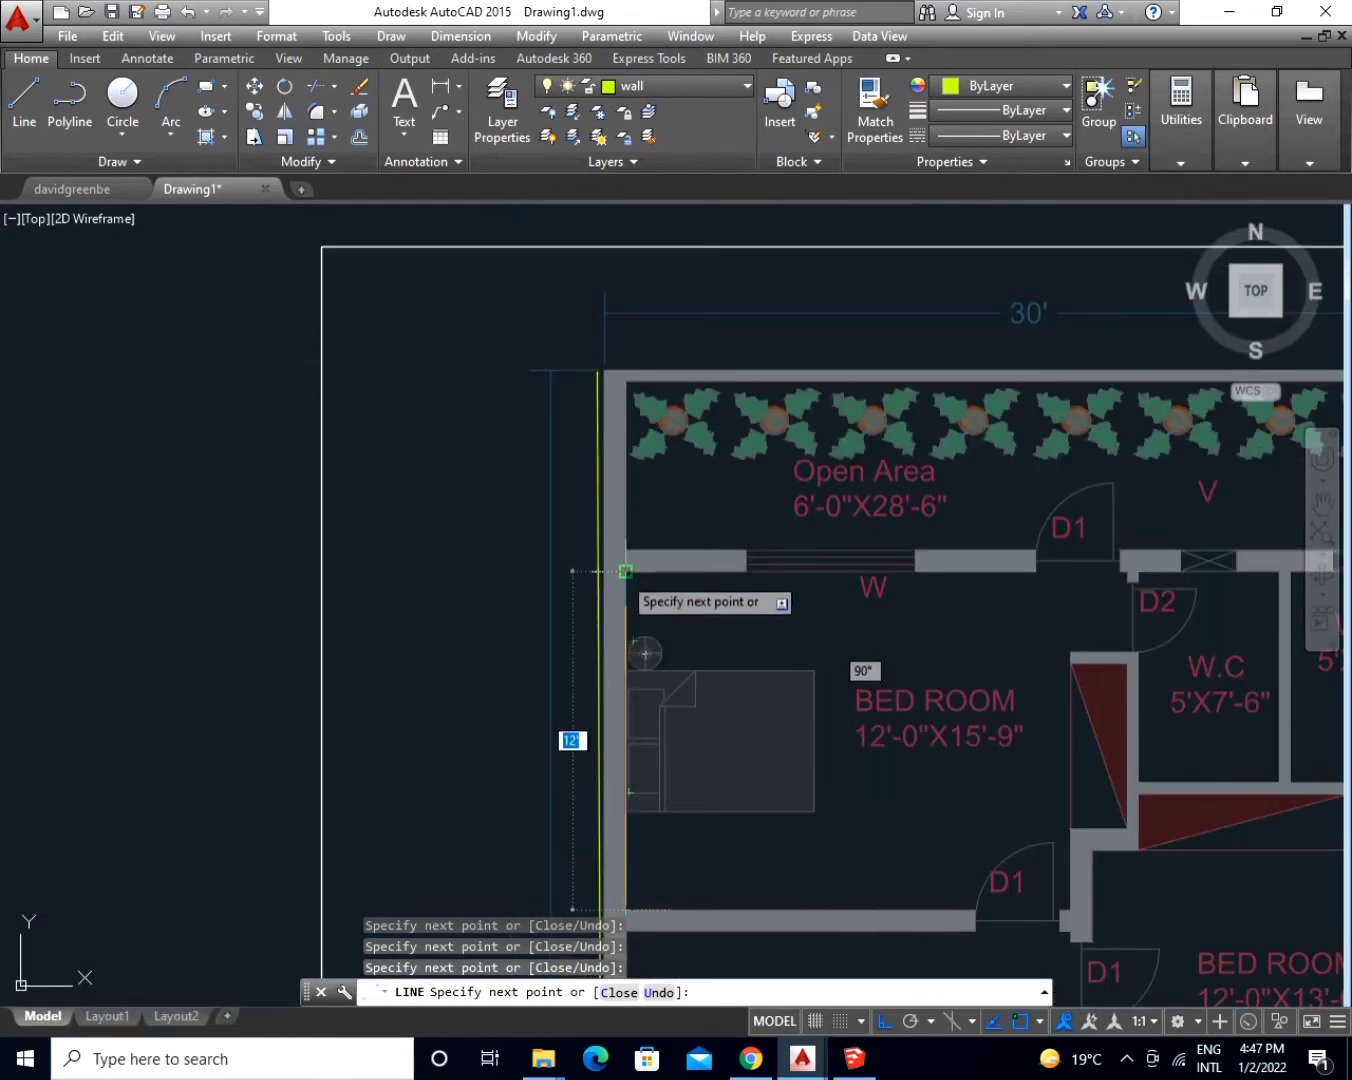
{"action": "left_click", "coordinate": [624, 571]}
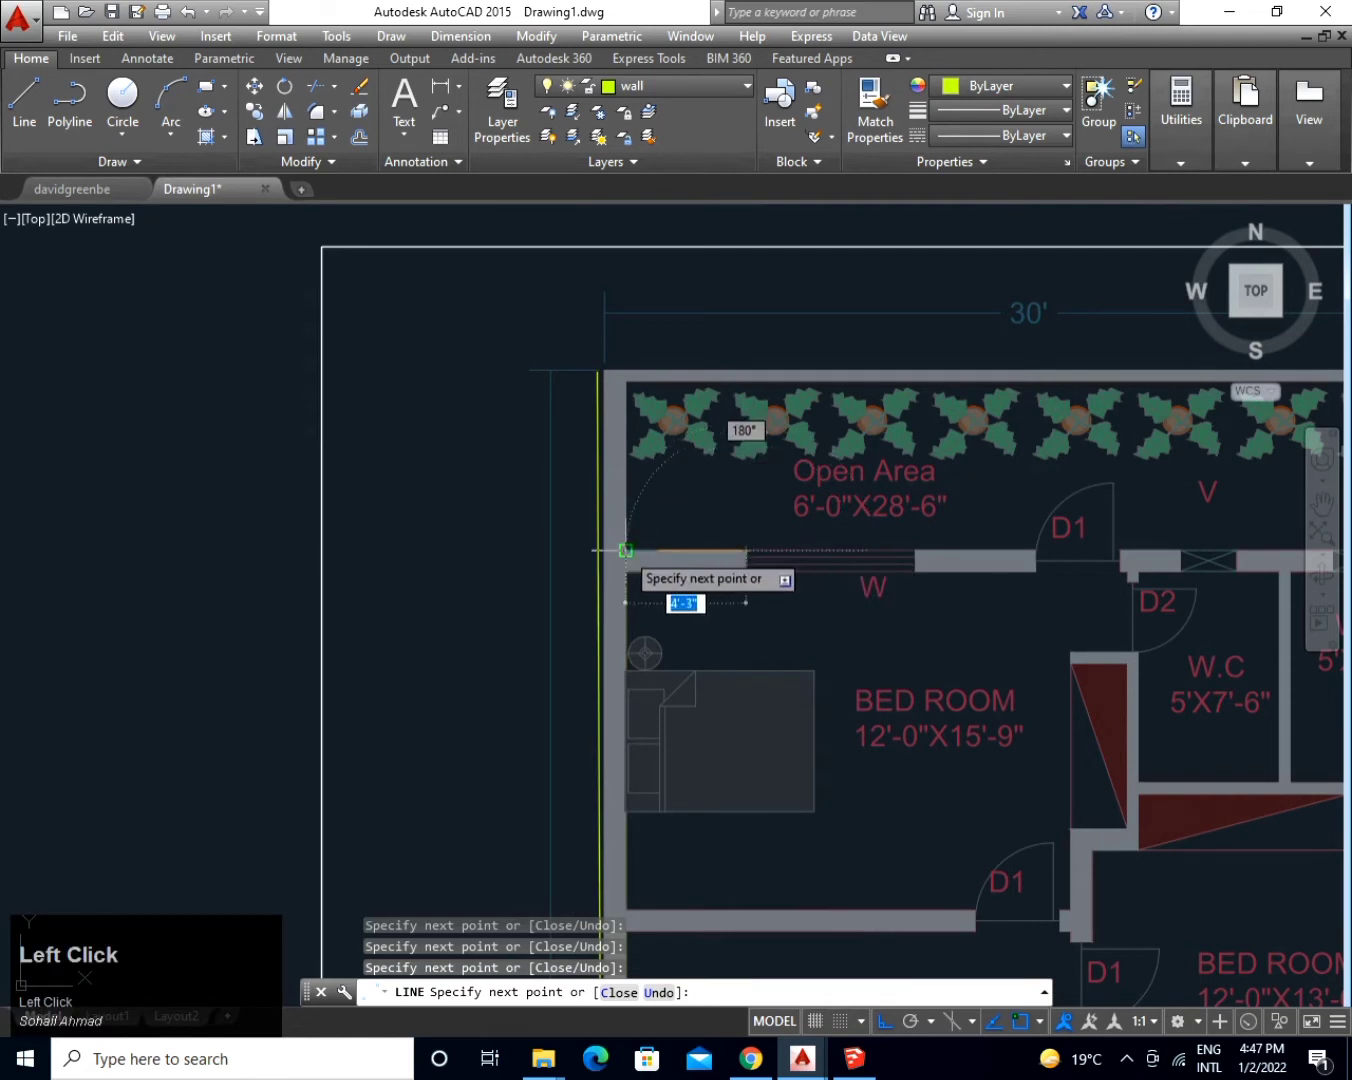
{"action": "left_click", "coordinate": [626, 382]}
Trace the Open Area's north inner wall face to the northeast corner and down its east side to the W.C. wall.
{"action": "scroll", "coordinate": [668, 378], "scroll_direction": "down", "scroll_amount": 5}
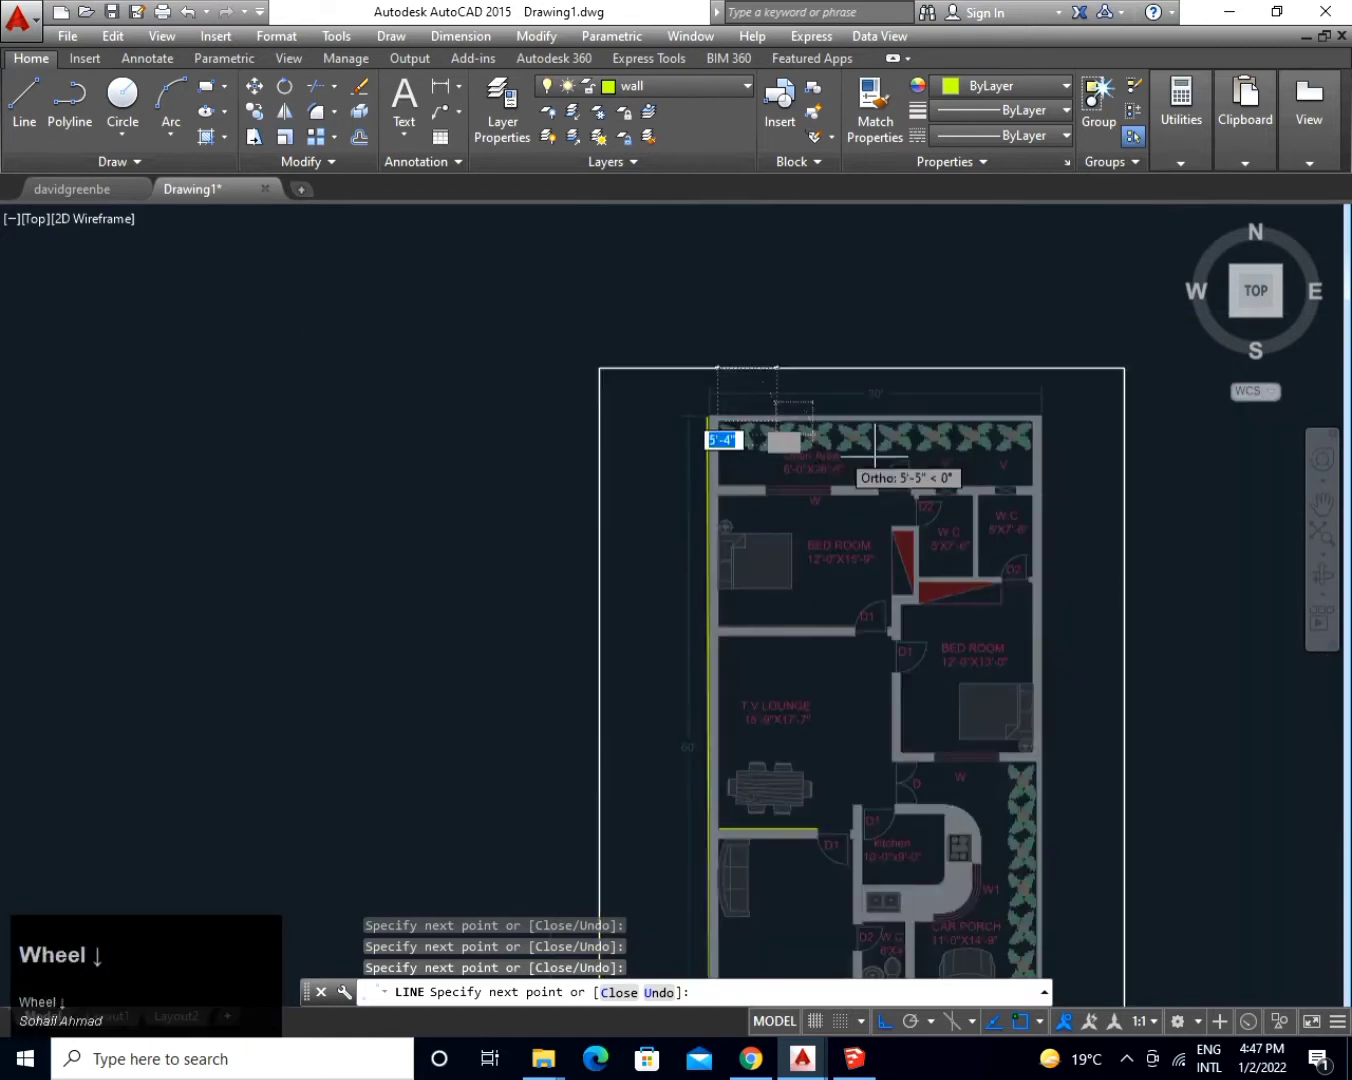
{"action": "scroll", "coordinate": [1030, 430], "scroll_direction": "up", "scroll_amount": 8}
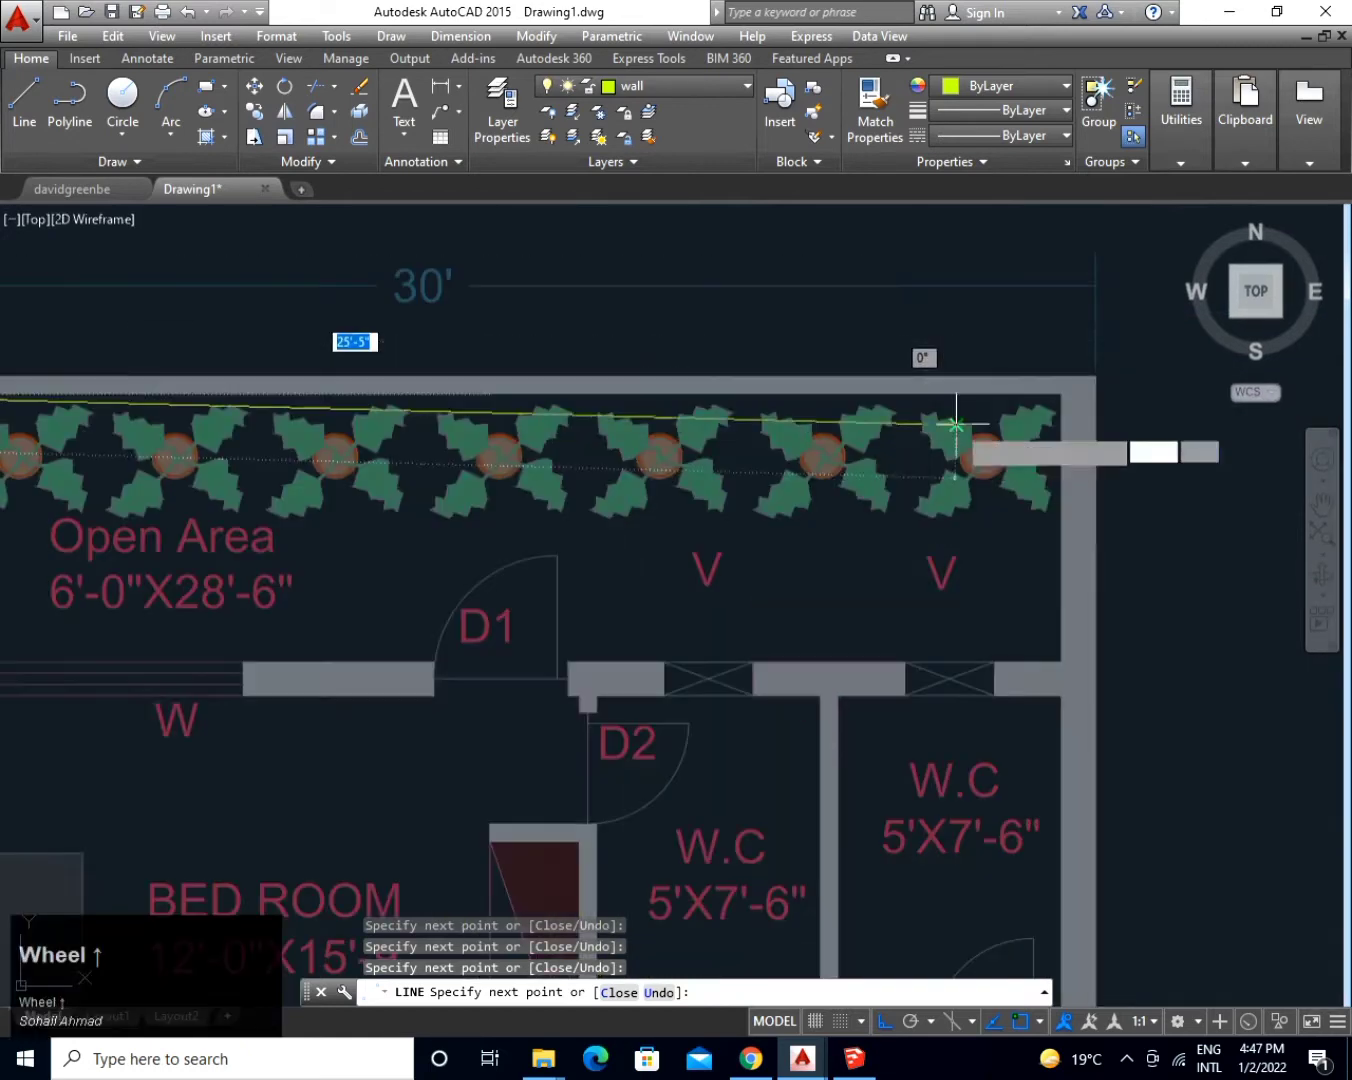
{"action": "left_click", "coordinate": [1061, 393]}
{"action": "left_click", "coordinate": [1061, 663]}
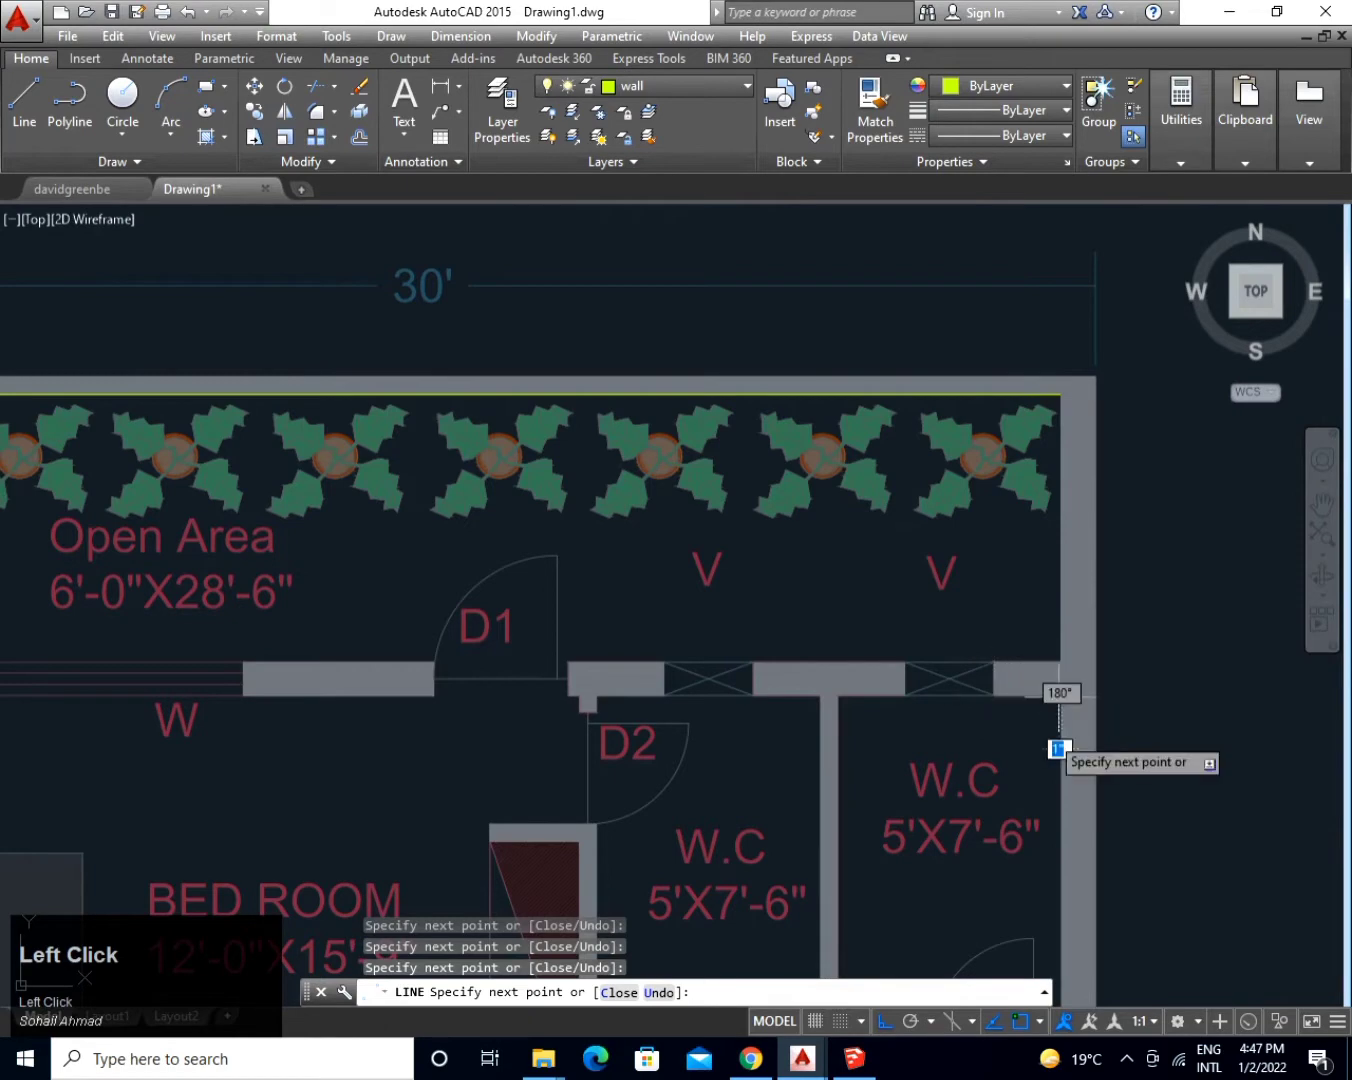
Trace the east W.C.'s outer-wall inner face down to the short wall stub beside door D2.
{"action": "scroll", "coordinate": [1048, 765], "scroll_direction": "down", "scroll_amount": 4}
{"action": "middle_click_drag", "start_coordinate": [1040, 780], "coordinate": [917, 444]}
{"action": "scroll", "coordinate": [930, 519], "scroll_direction": "up", "scroll_amount": 2}
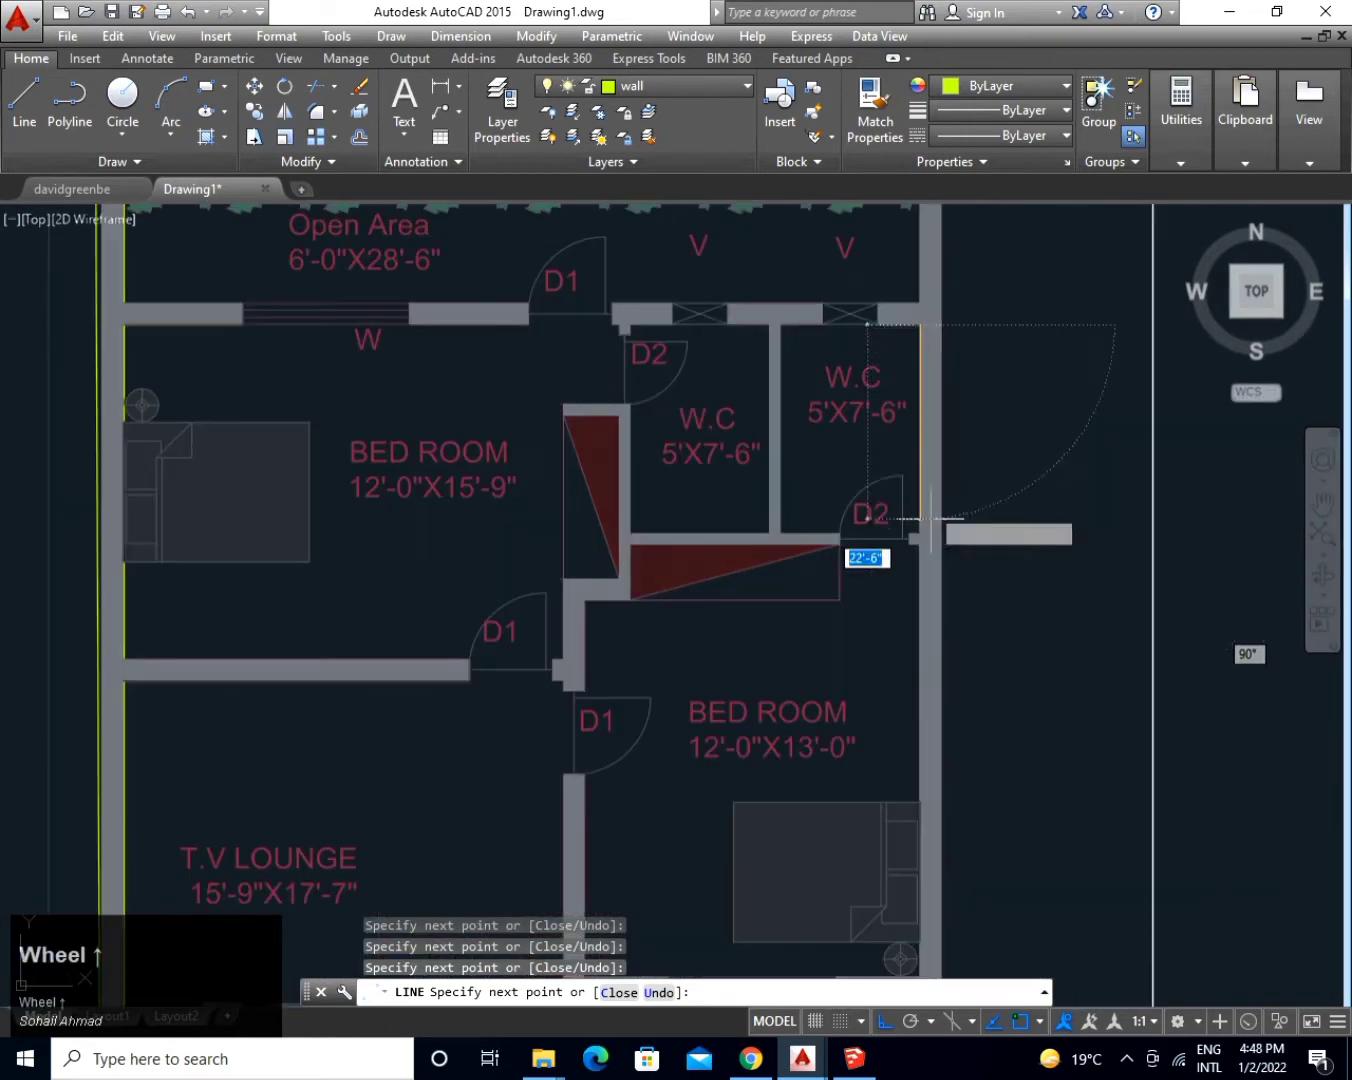
{"action": "left_click", "coordinate": [916, 535]}
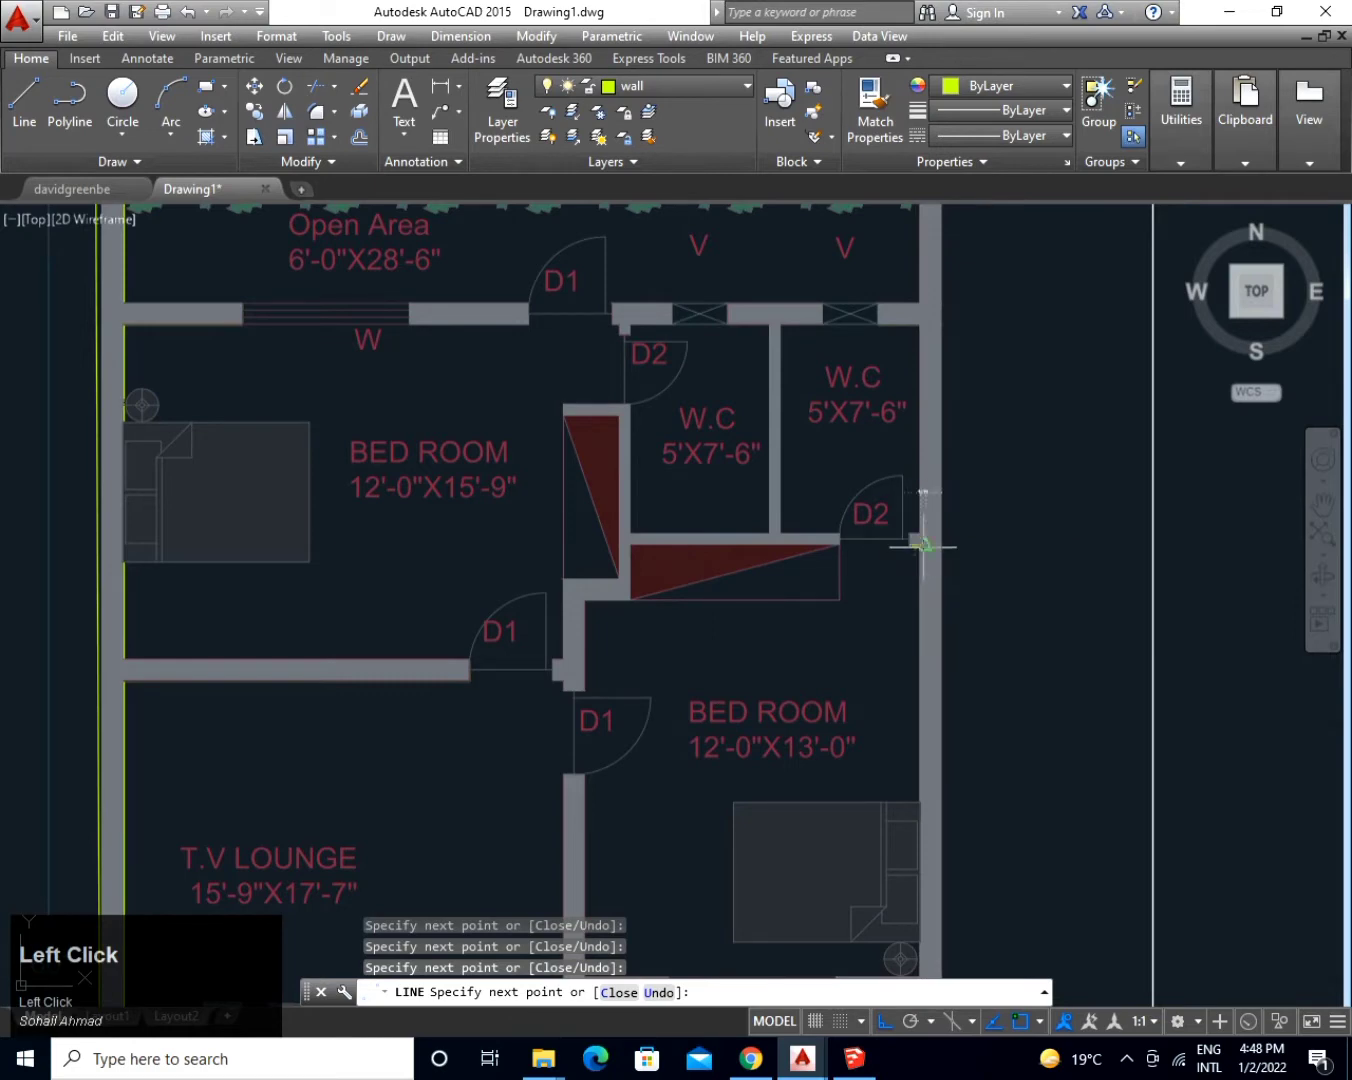
Trace the 12'-0"x13'-0" bedroom's east wall and both faces of the wall stub beside its south window.
{"action": "middle_click_drag", "start_coordinate": [921, 741], "coordinate": [822, 302]}
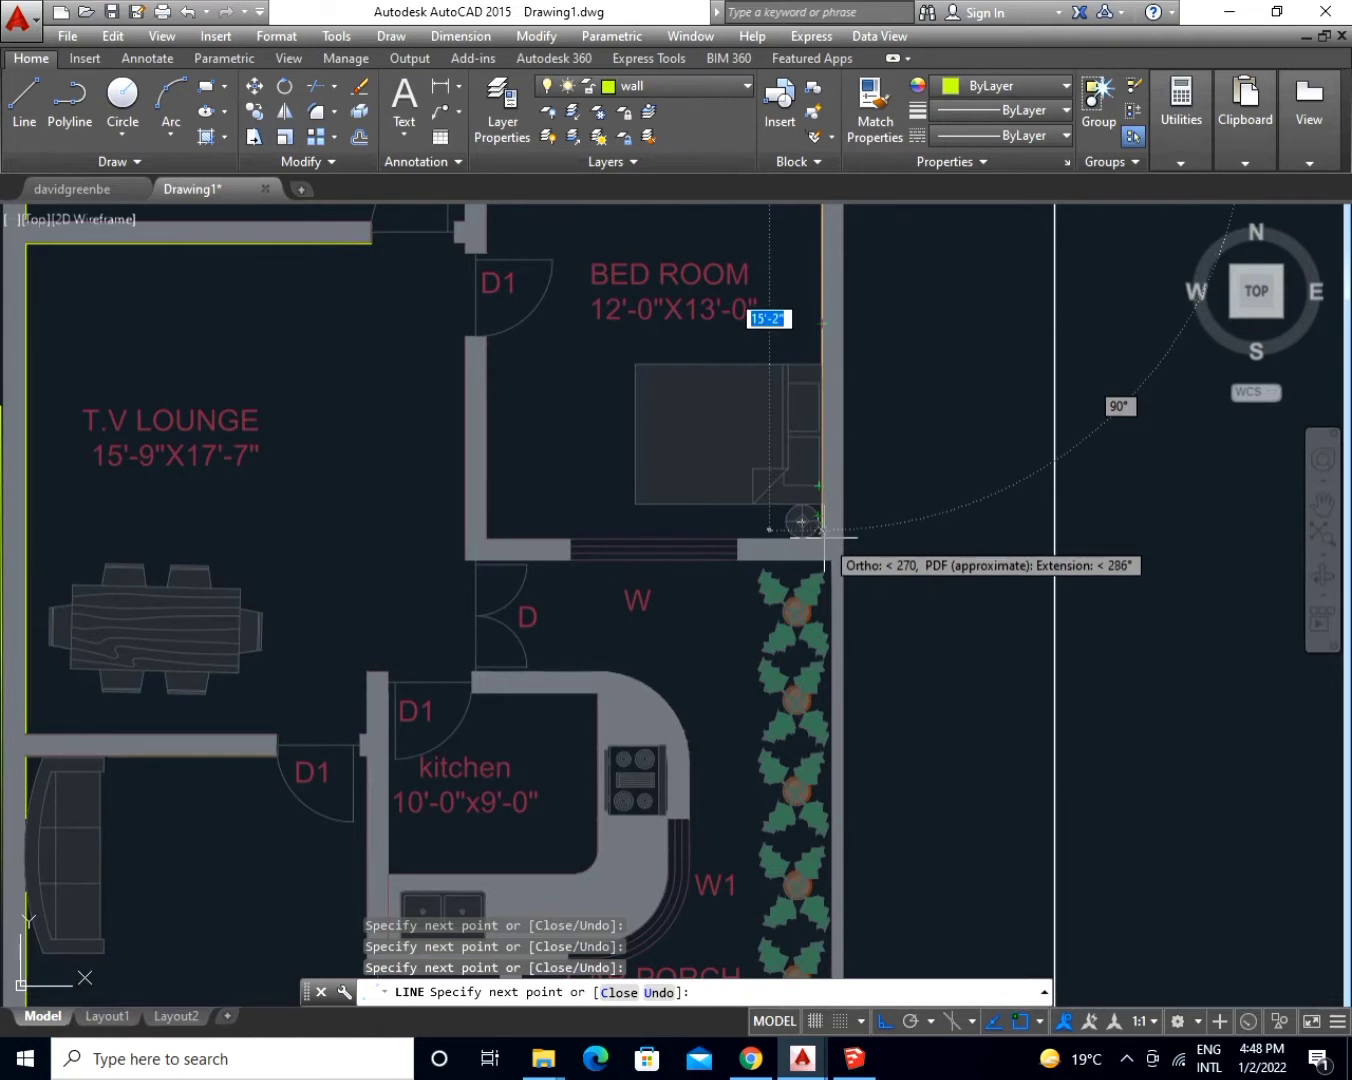
{"action": "scroll", "coordinate": [824, 536], "scroll_direction": "up", "scroll_amount": 5}
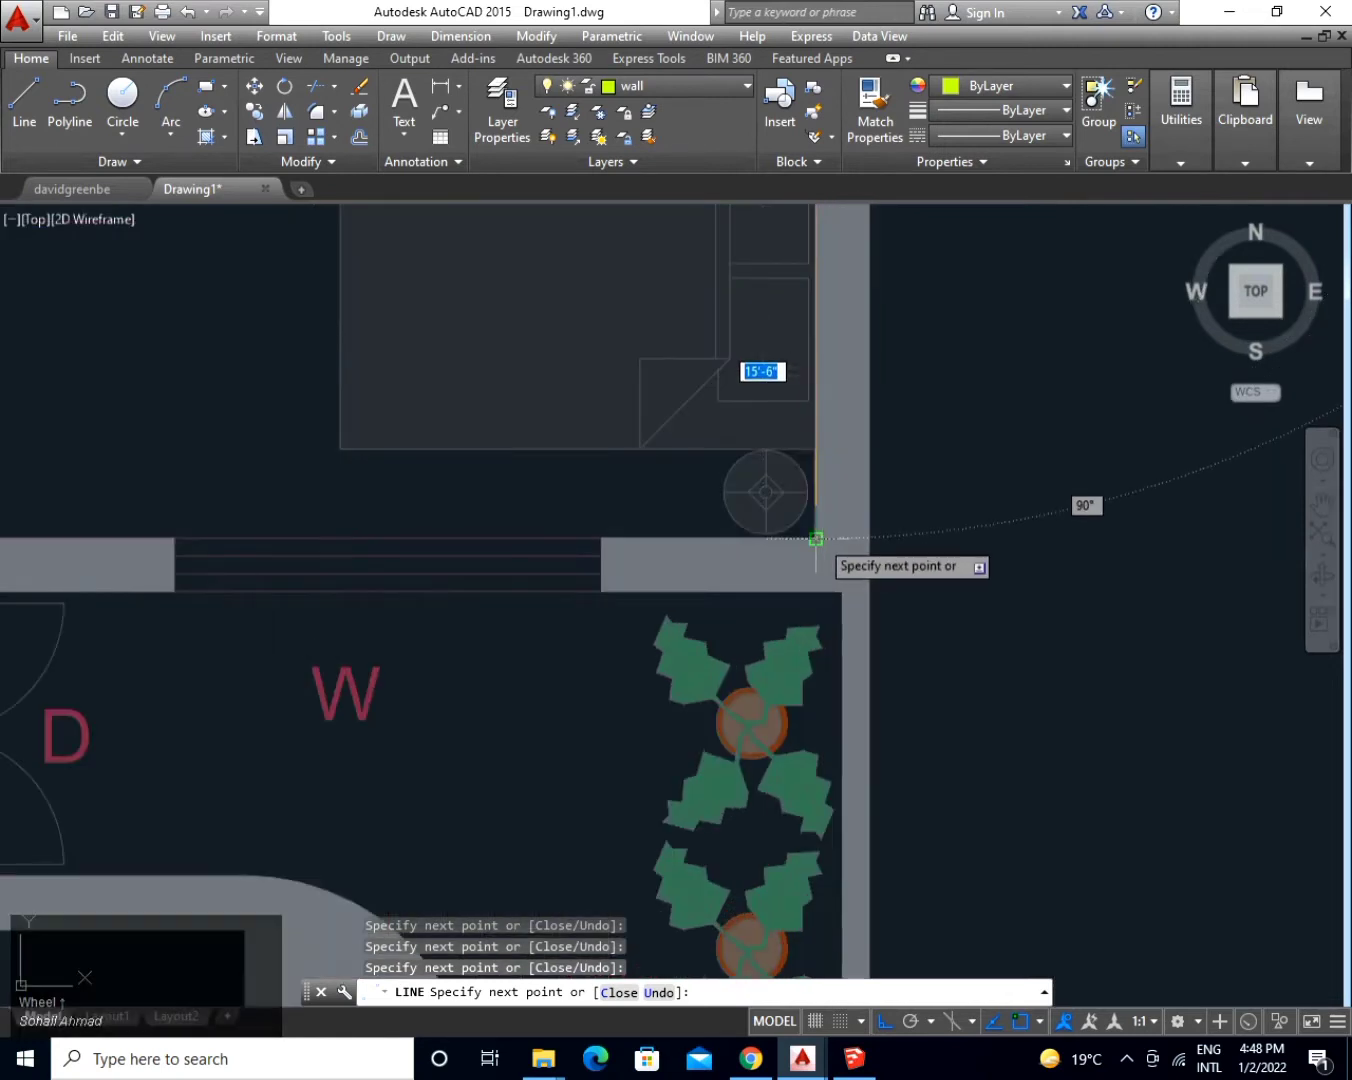
{"action": "left_click", "coordinate": [816, 538]}
{"action": "left_click", "coordinate": [602, 537]}
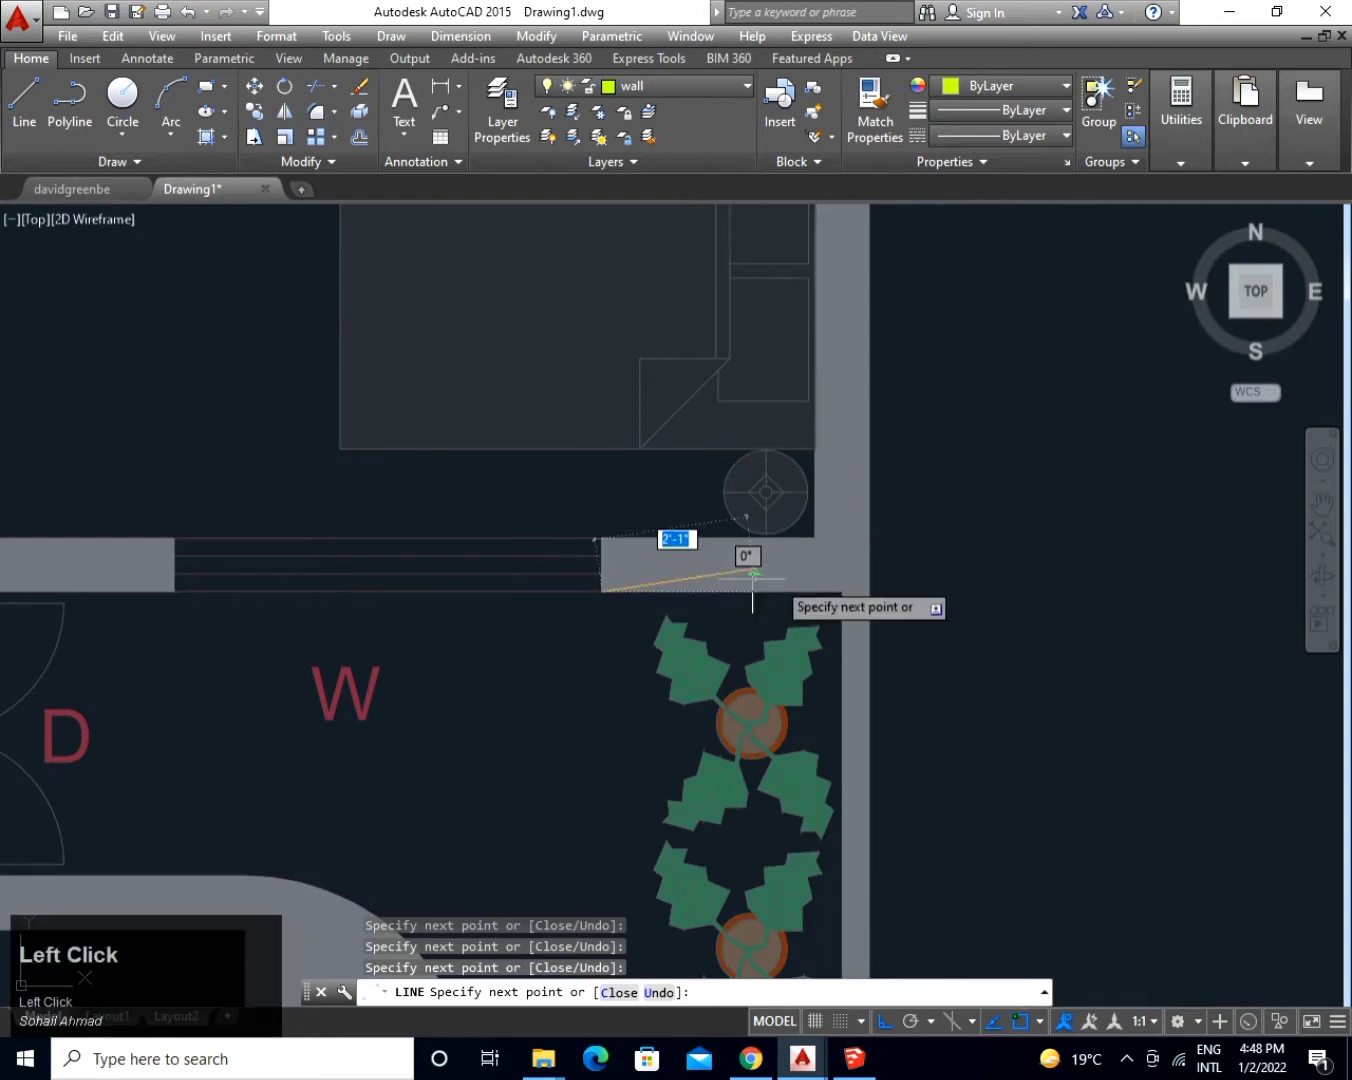
{"action": "left_click", "coordinate": [840, 591]}
Trace the boundary wall's inner face down the east side of the car porch and around the southeast gate pillar.
{"action": "scroll", "coordinate": [823, 681], "scroll_direction": "down", "scroll_amount": 2}
{"action": "middle_click_drag", "start_coordinate": [817, 672], "coordinate": [791, 139]}
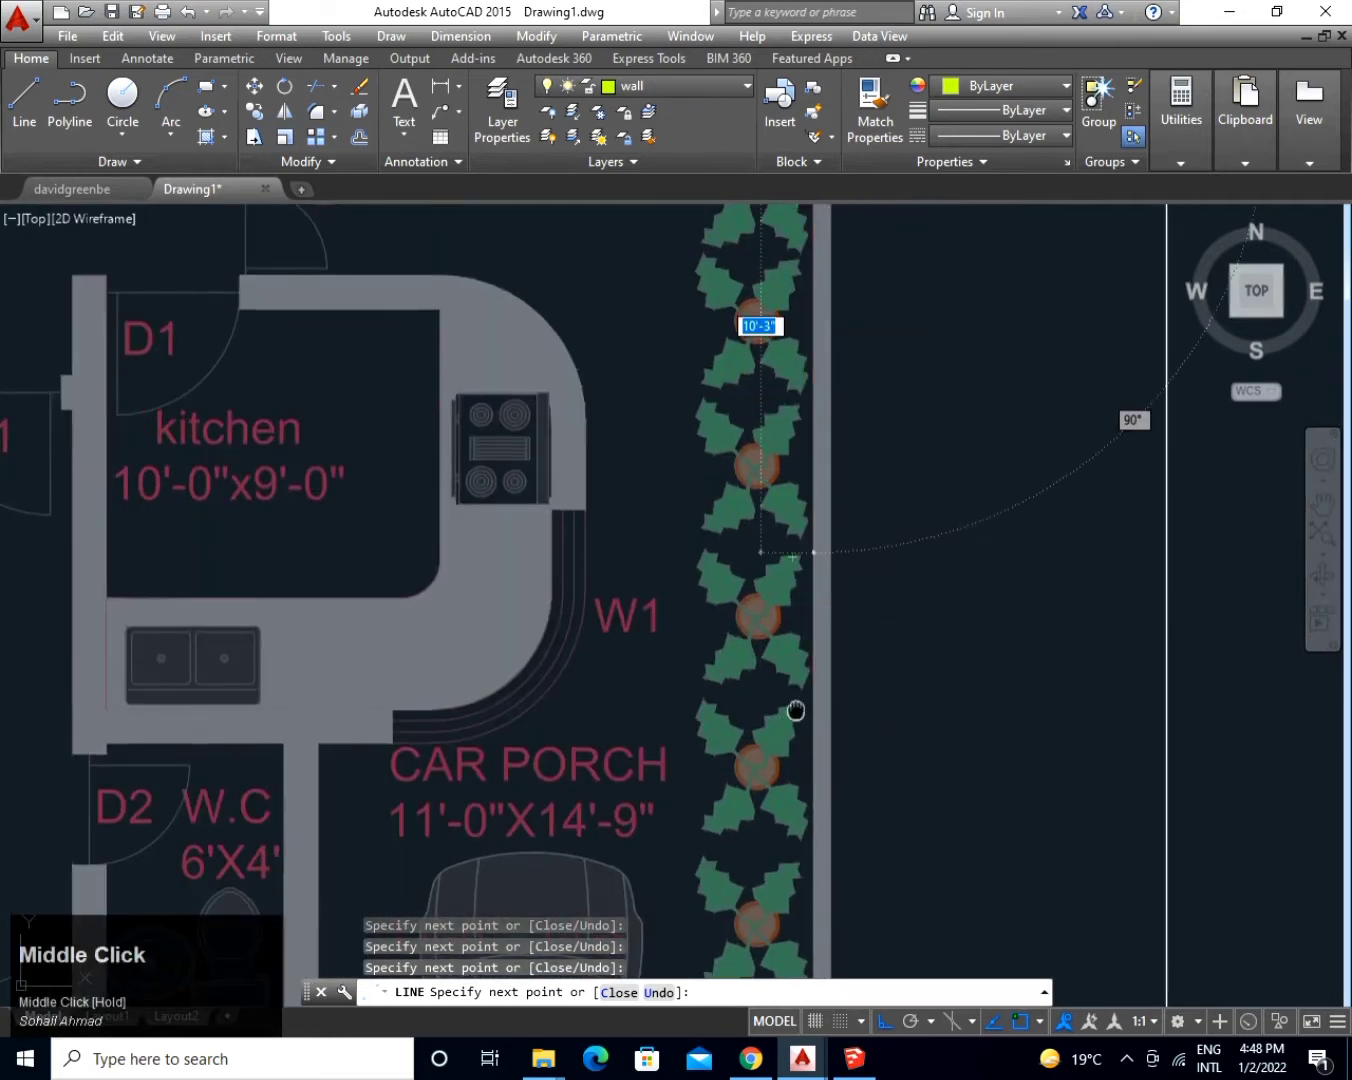
{"action": "mouse_move", "coordinate": [798, 709]}
{"action": "middle_mouse_down"}
{"action": "mouse_move", "coordinate": [758, 383]}
{"action": "mouse_move", "coordinate": [759, 215]}
{"action": "middle_mouse_up"}
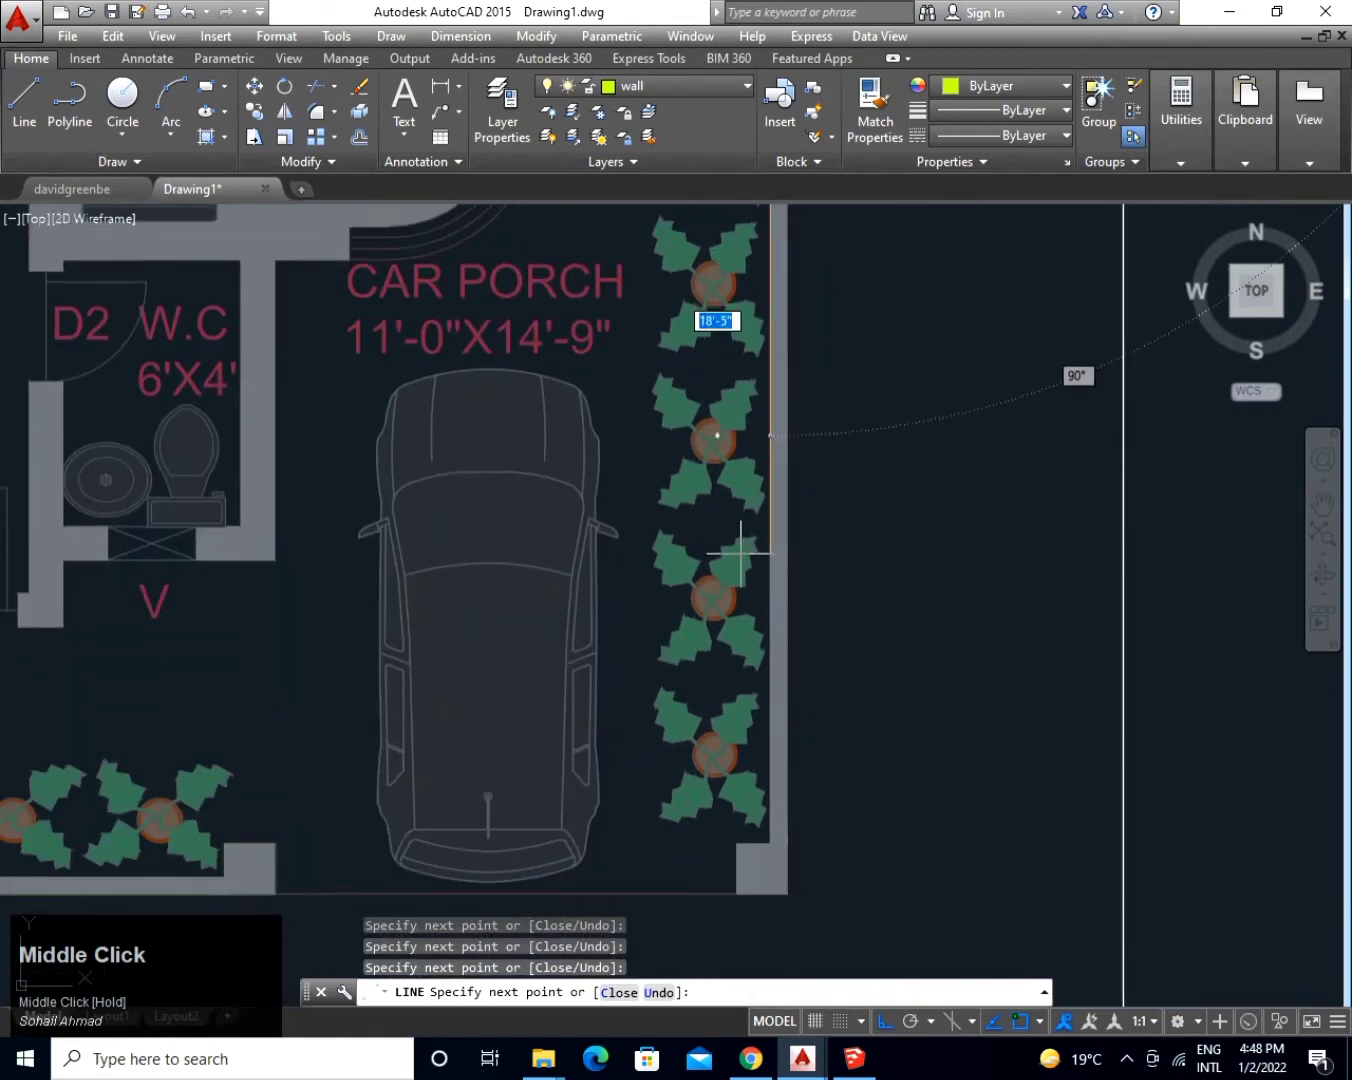
{"action": "left_click", "coordinate": [770, 845]}
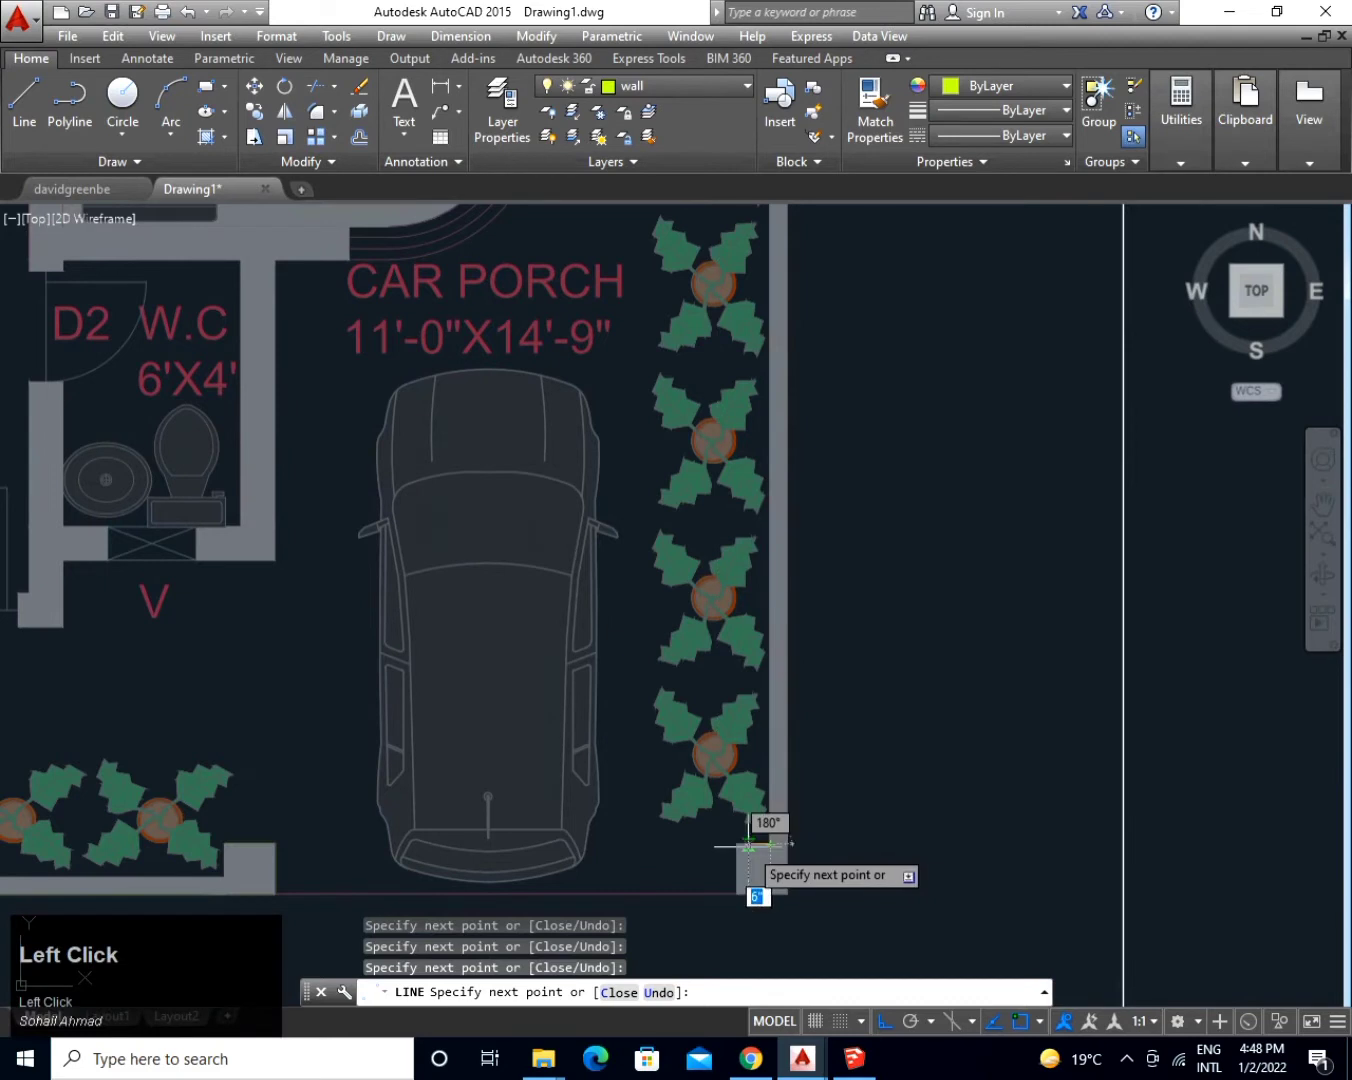
{"action": "left_click", "coordinate": [738, 845]}
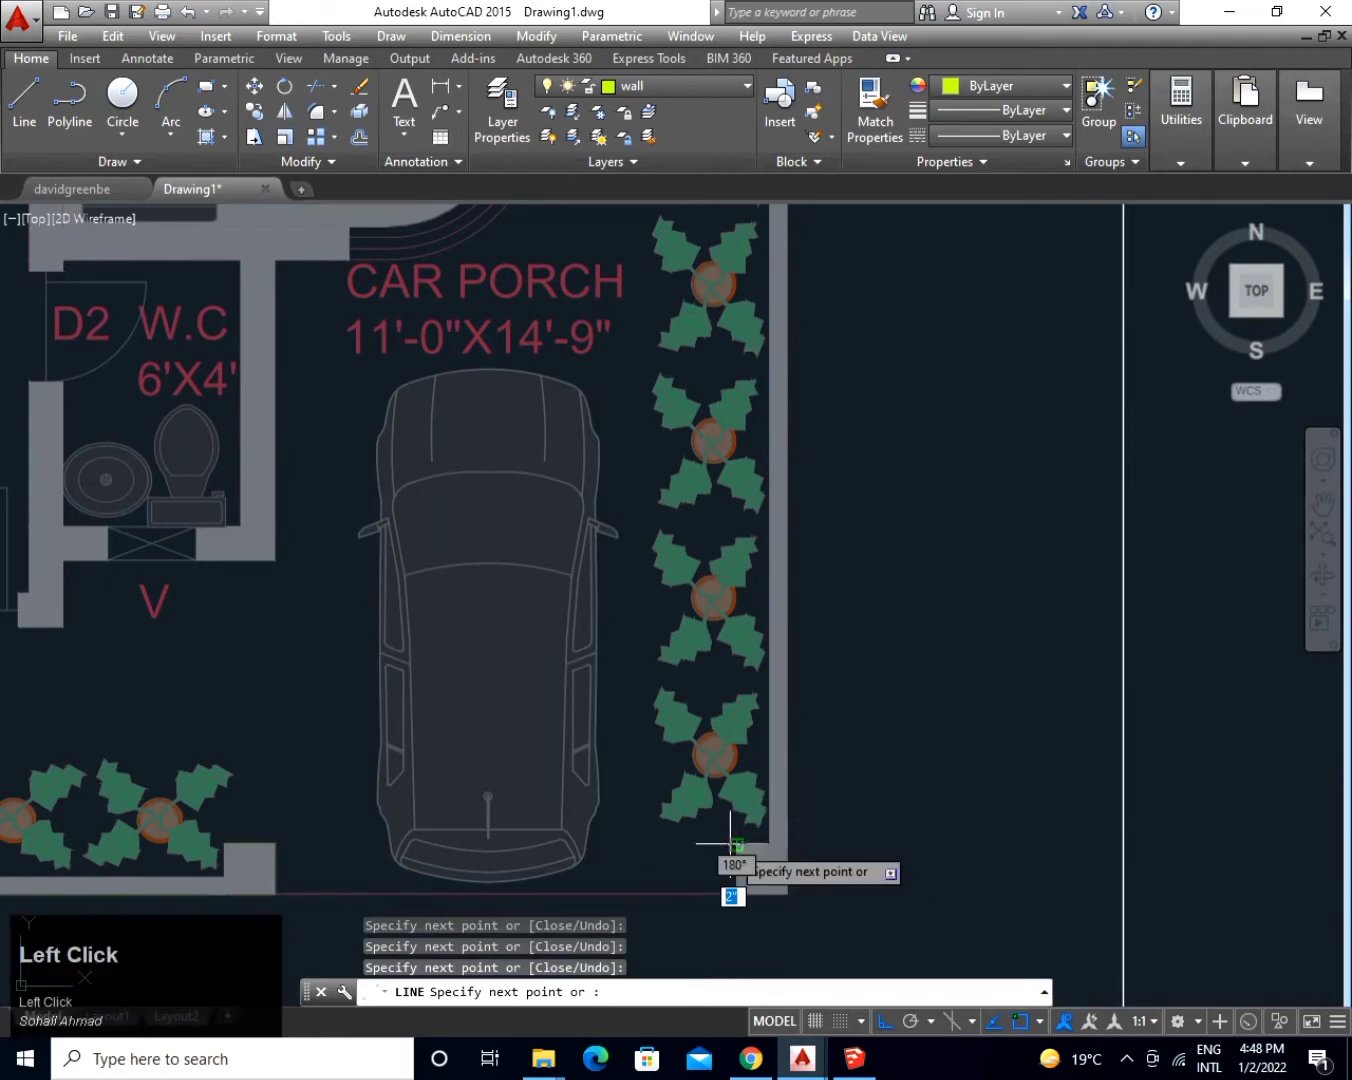
{"action": "left_click", "coordinate": [737, 893]}
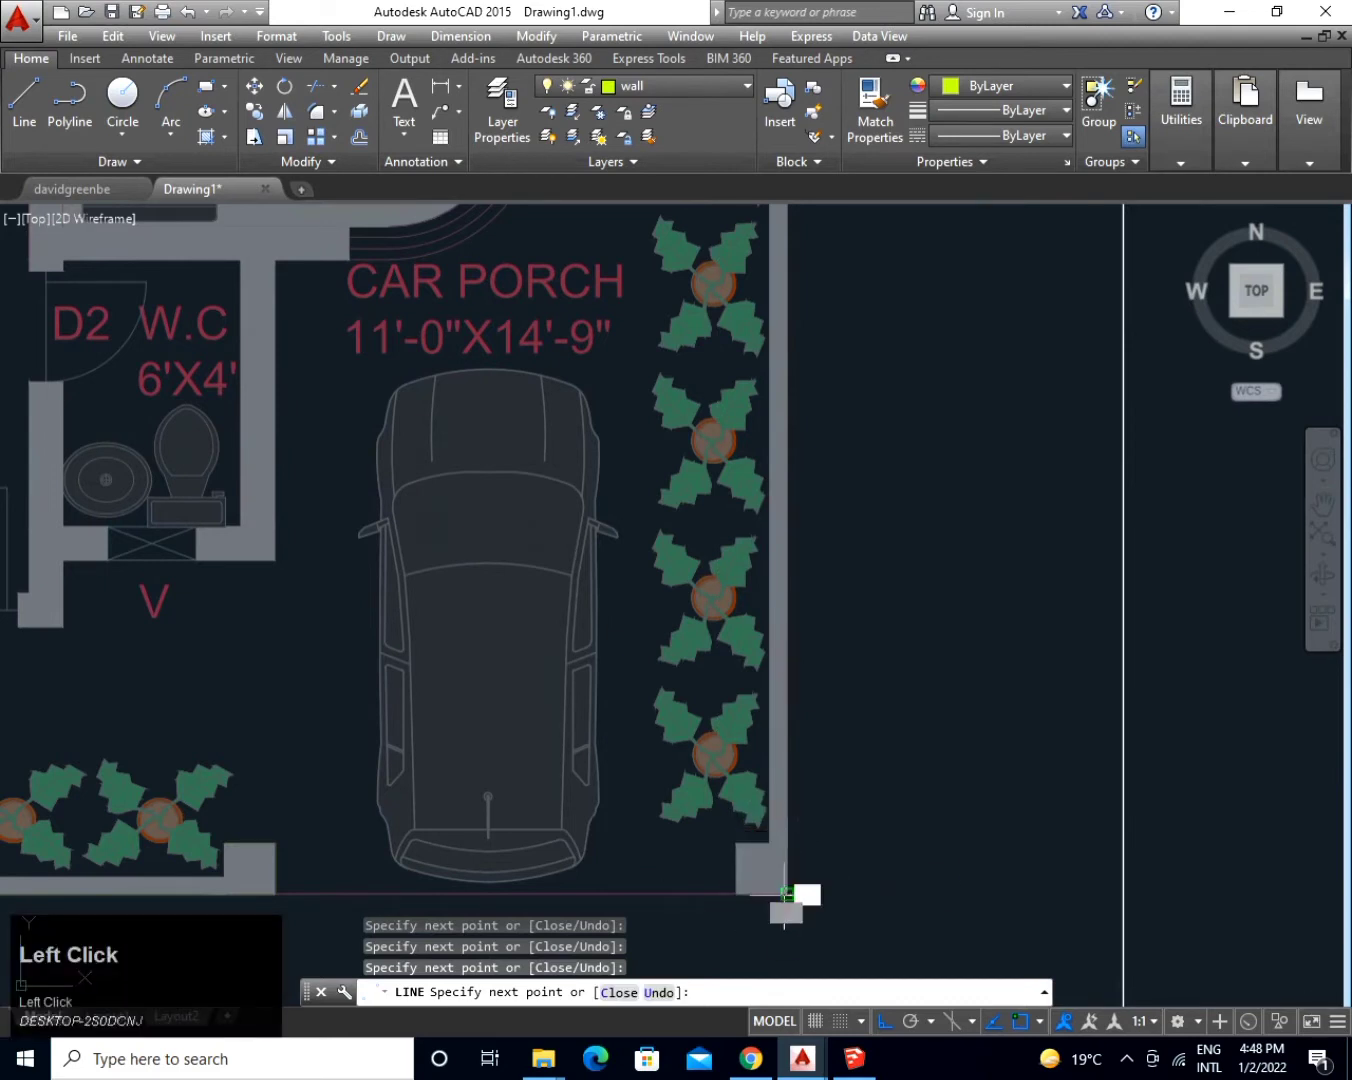
Trace the east boundary wall's outer face from the southeast corner up to the northeast corner.
{"action": "scroll", "coordinate": [736, 799], "scroll_direction": "down", "scroll_amount": 5}
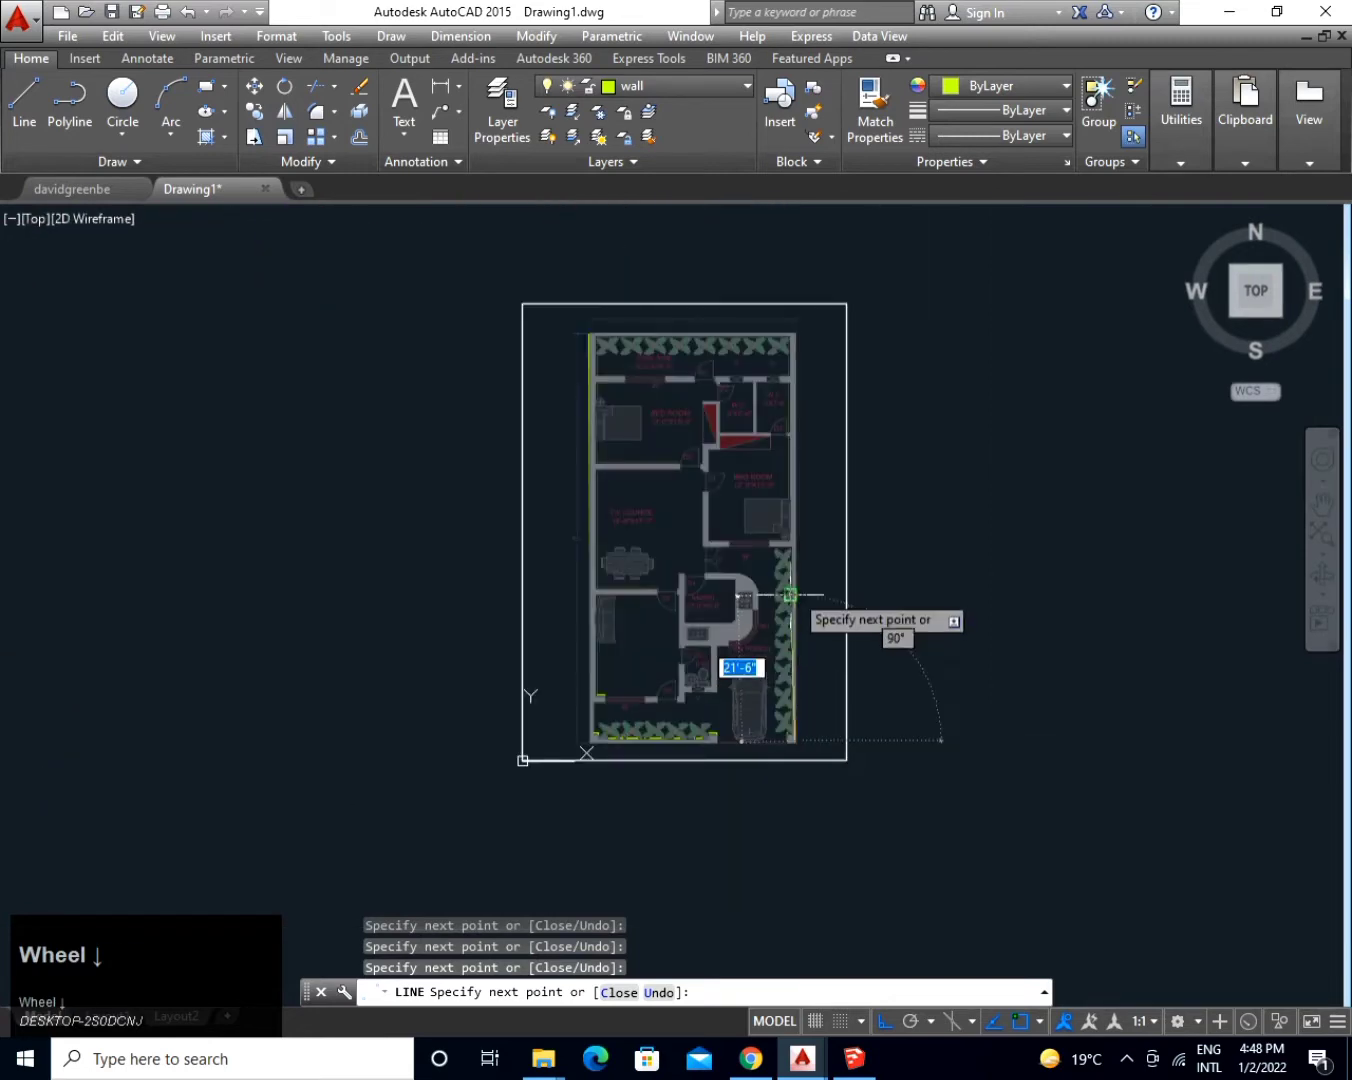
{"action": "middle_click_drag", "start_coordinate": [789, 595], "coordinate": [792, 727]}
{"action": "scroll", "coordinate": [796, 592], "scroll_direction": "up", "scroll_amount": 5}
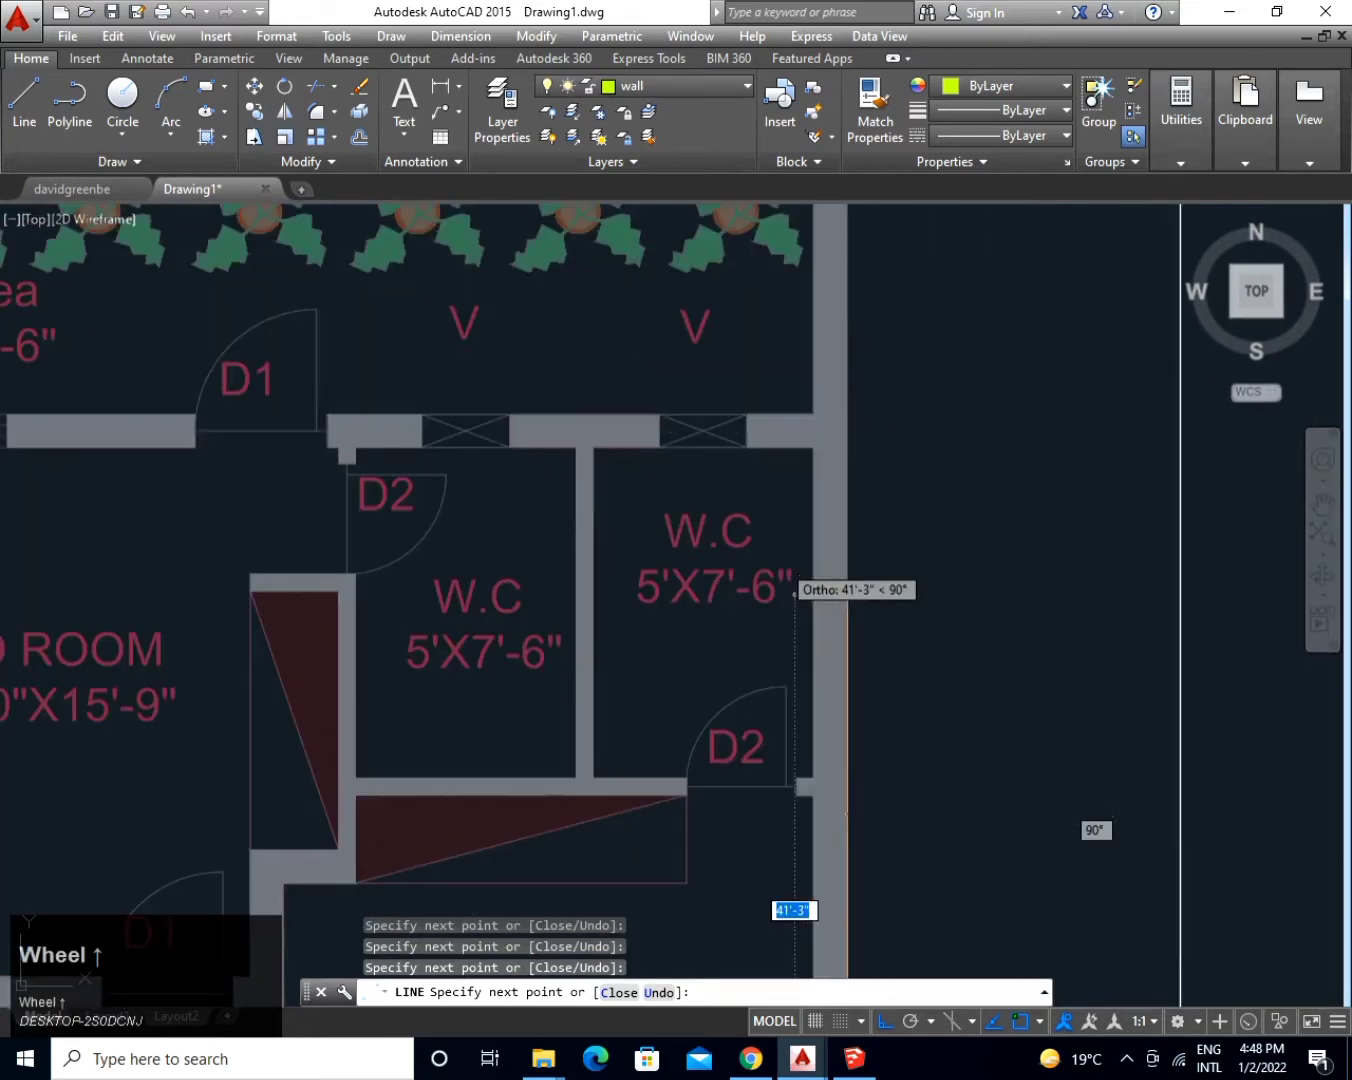
{"action": "middle_click_drag", "start_coordinate": [784, 430], "coordinate": [758, 560]}
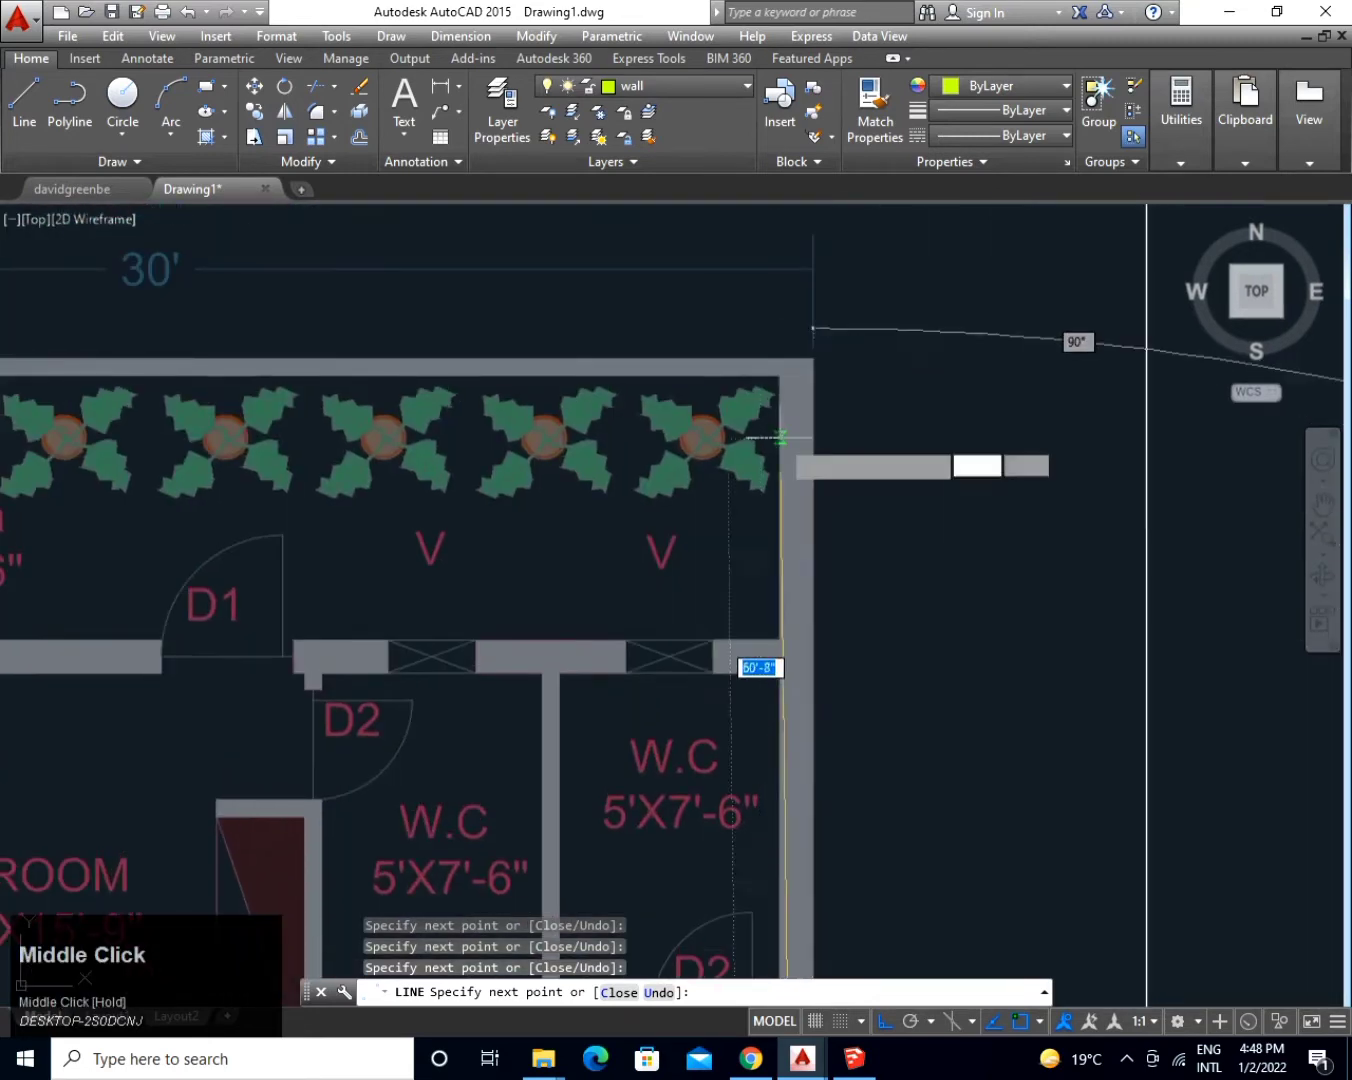
{"action": "left_click", "coordinate": [813, 357]}
Trace the north boundary wall's outer face to the northwest wall corner and end the line there.
{"action": "scroll", "coordinate": [799, 362], "scroll_direction": "down", "scroll_amount": 5}
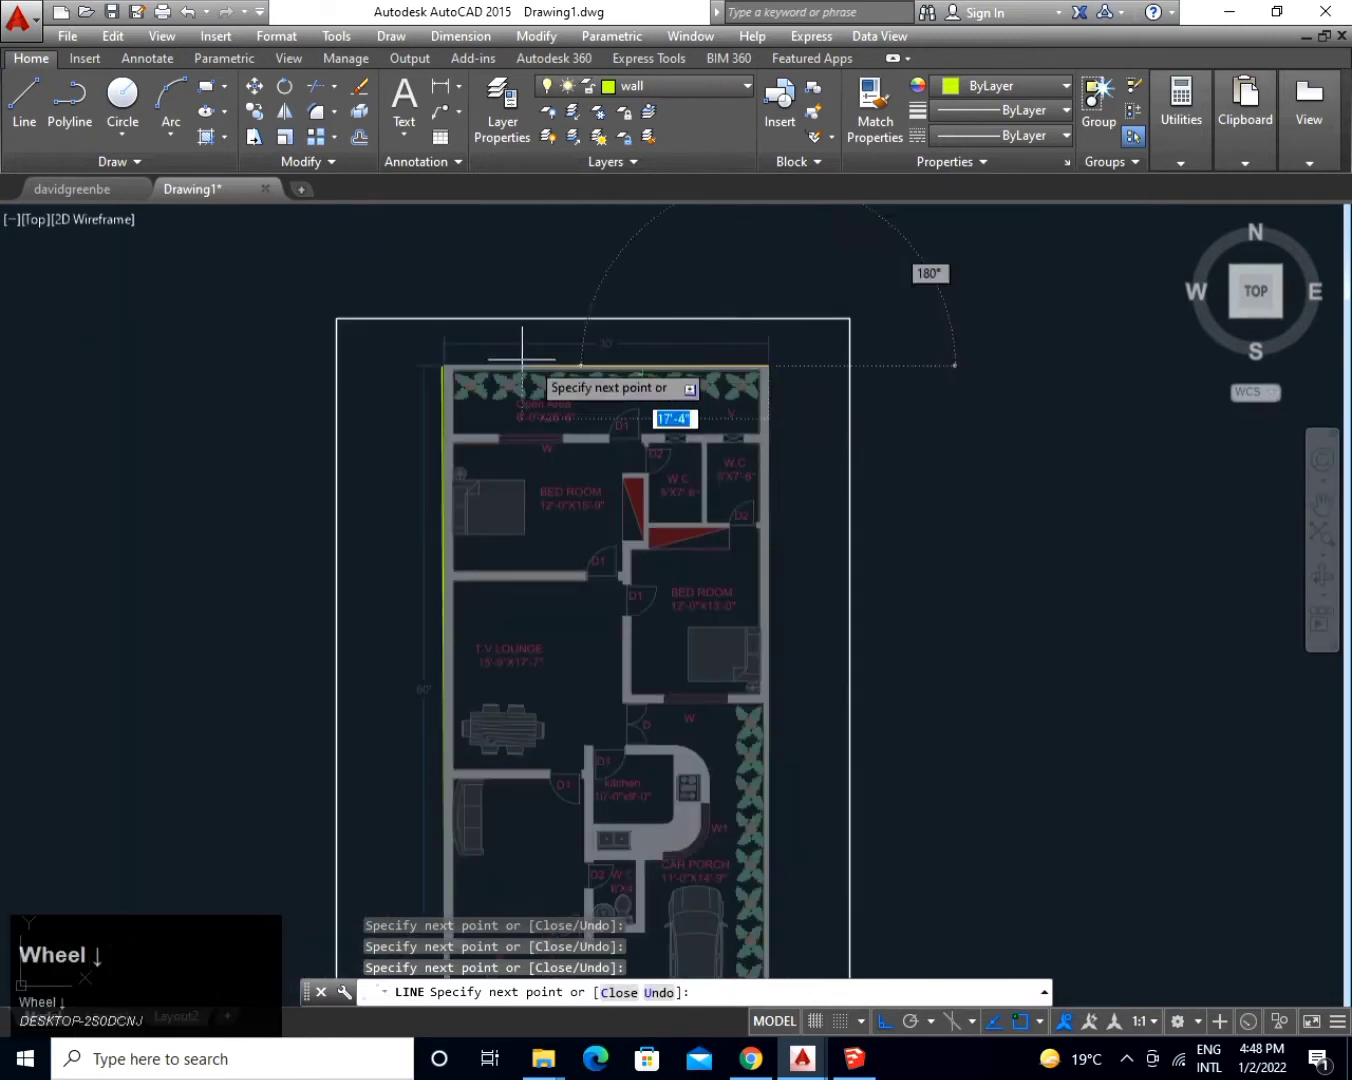
{"action": "scroll", "coordinate": [456, 366], "scroll_direction": "up", "scroll_amount": 4}
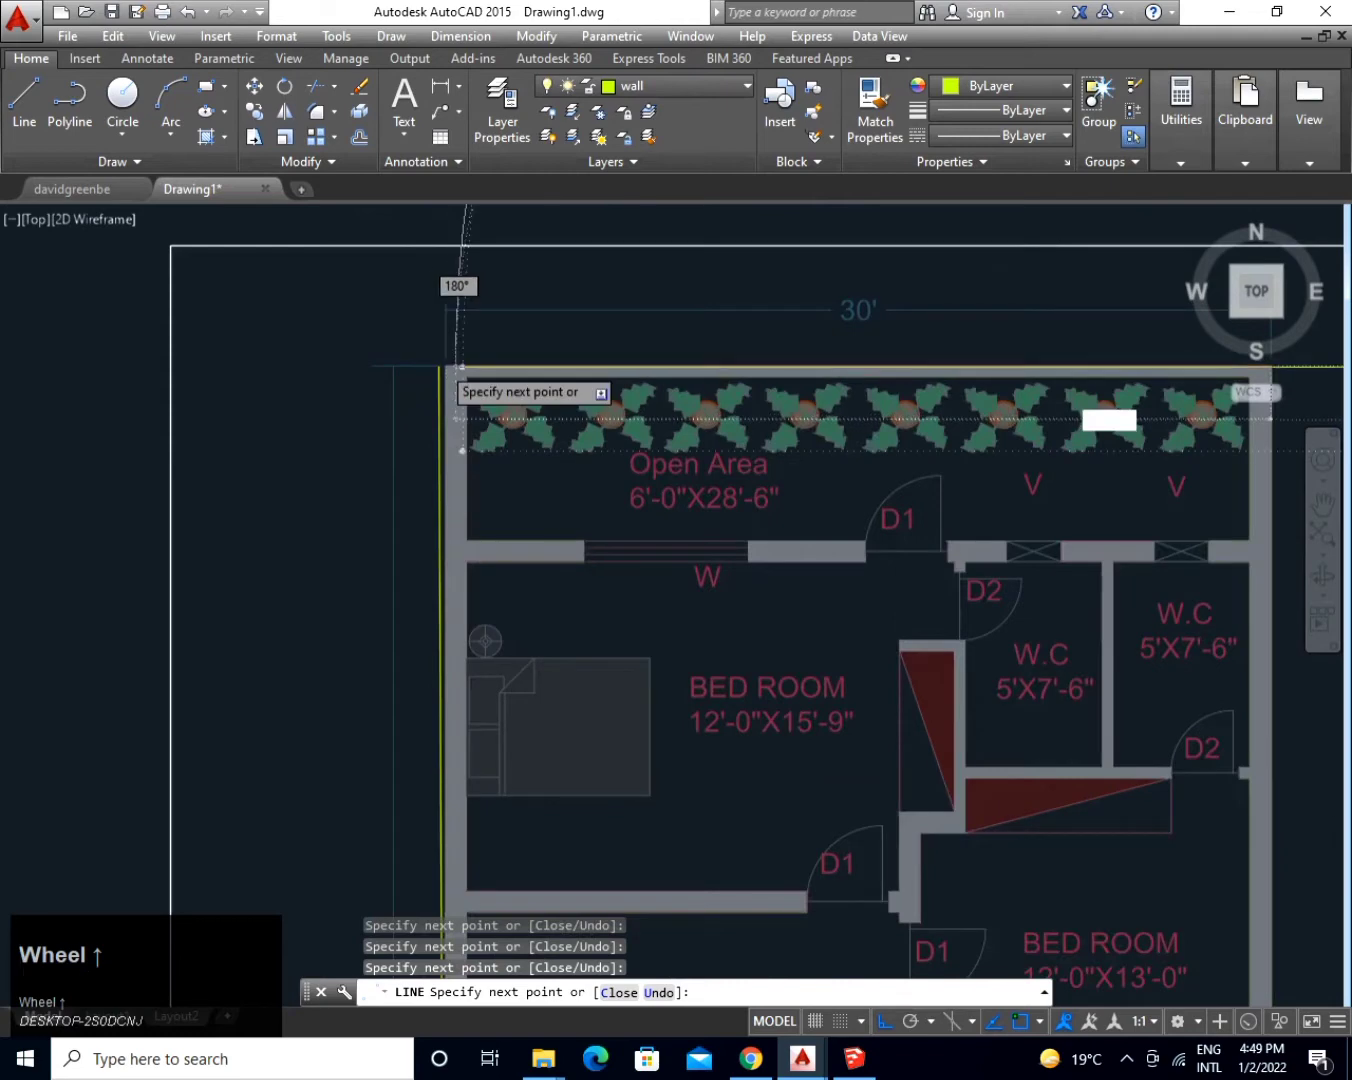
{"action": "scroll", "coordinate": [461, 367], "scroll_direction": "up", "scroll_amount": 4}
{"action": "scroll", "coordinate": [459, 367], "scroll_direction": "up", "scroll_amount": 2}
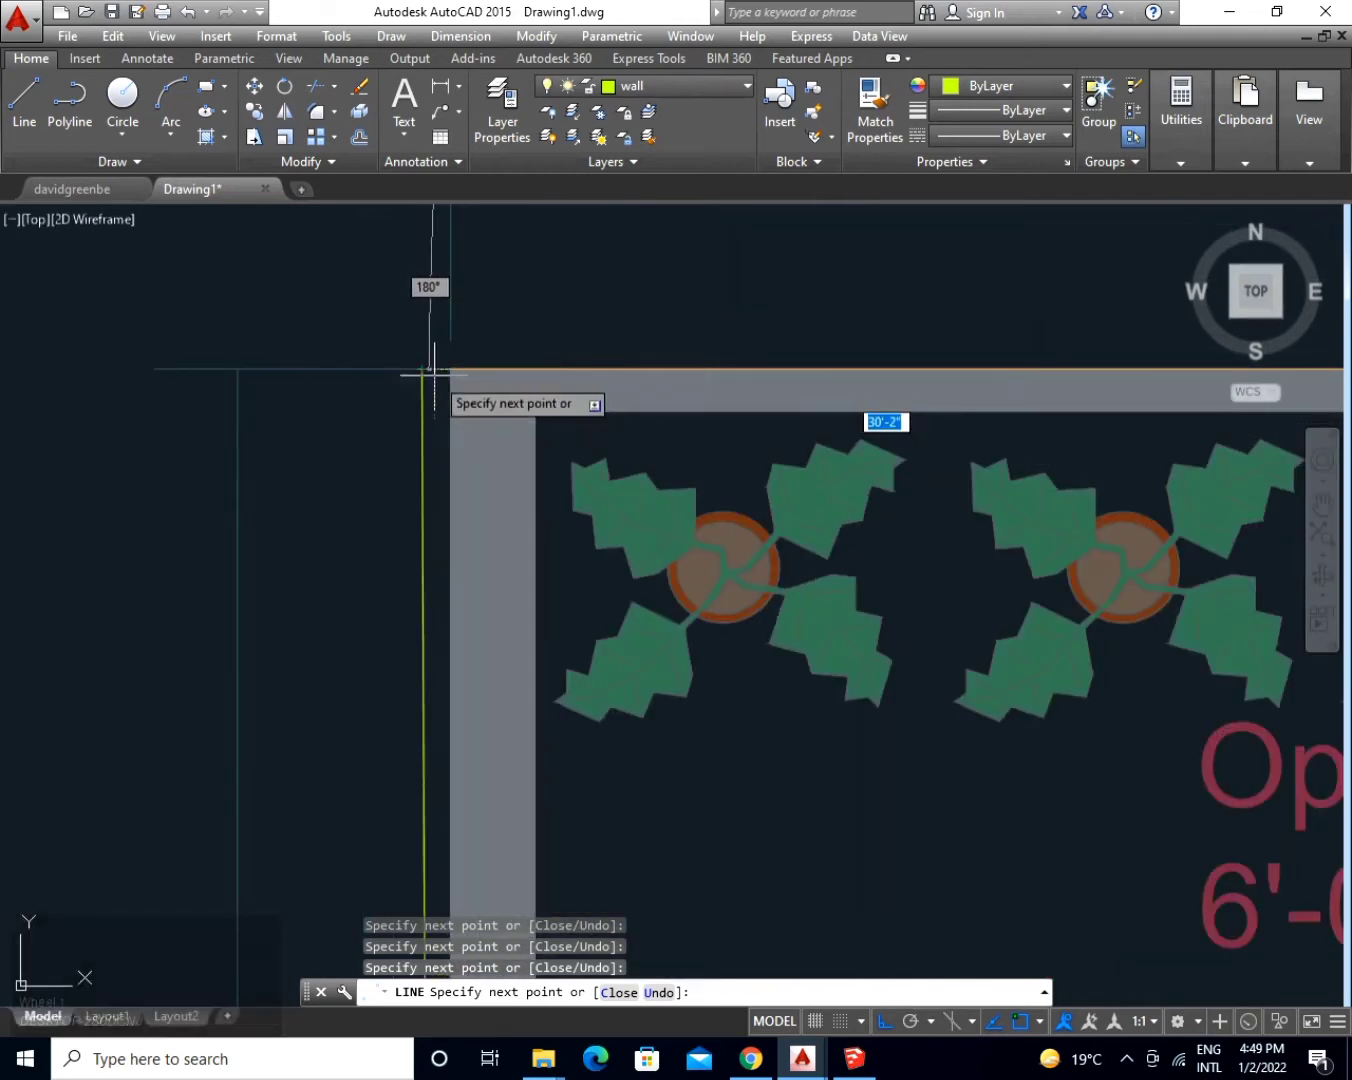
{"action": "left_click", "coordinate": [451, 369]}
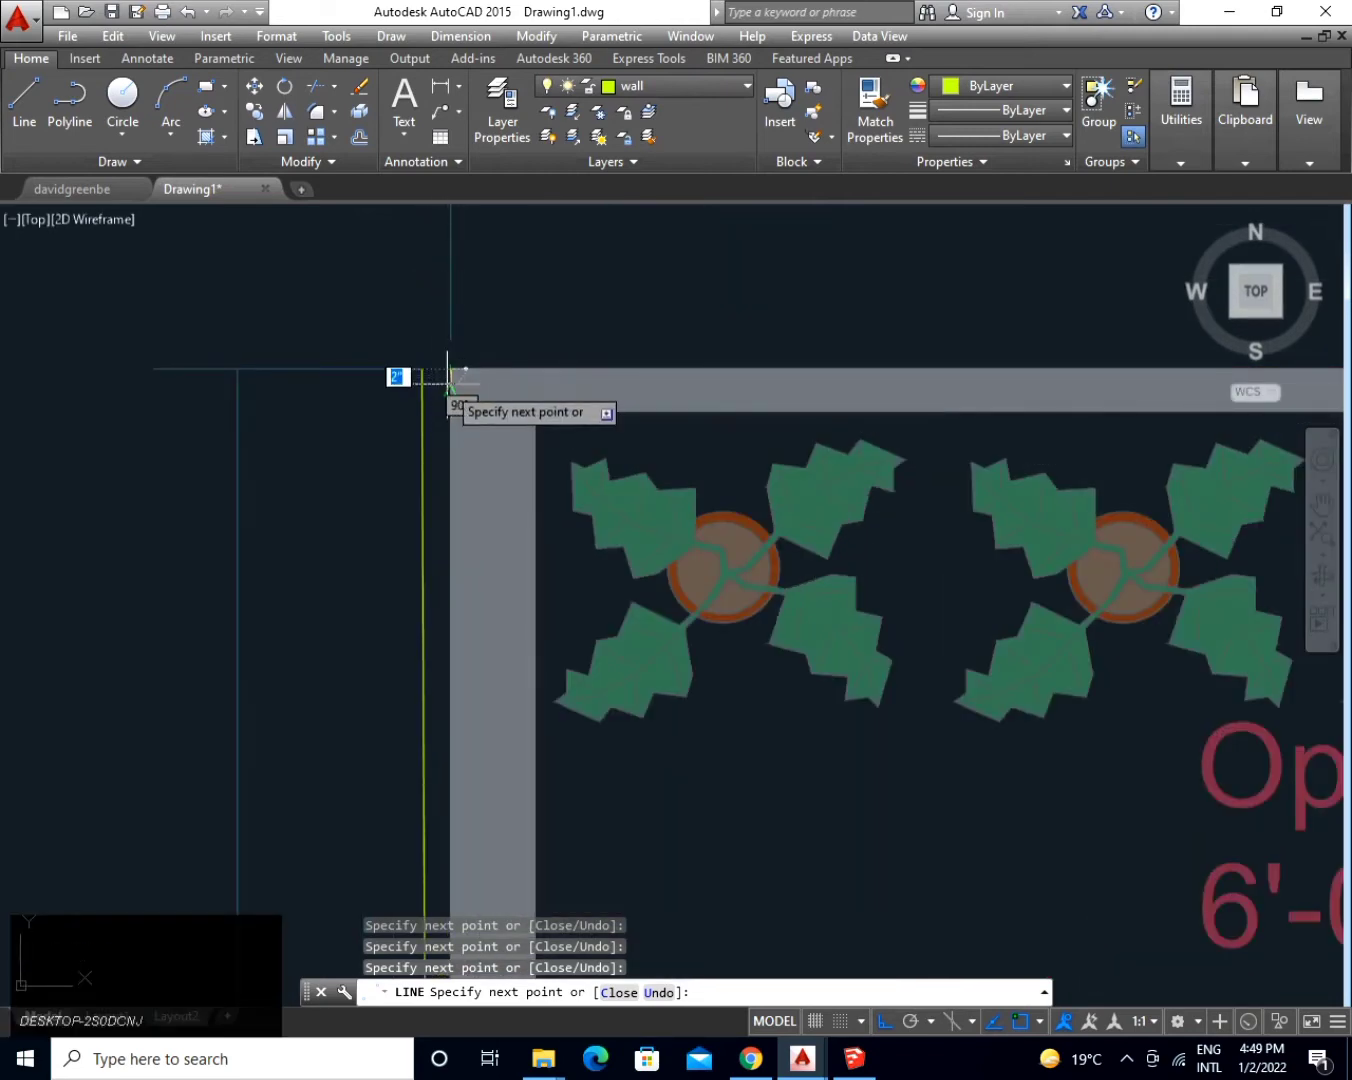
{"action": "key", "text": "space"}
Delete the misaligned west outer line and redraw it along the wall's outer face from the northwest corner to the southwest corner.
{"action": "left_click", "coordinate": [423, 418]}
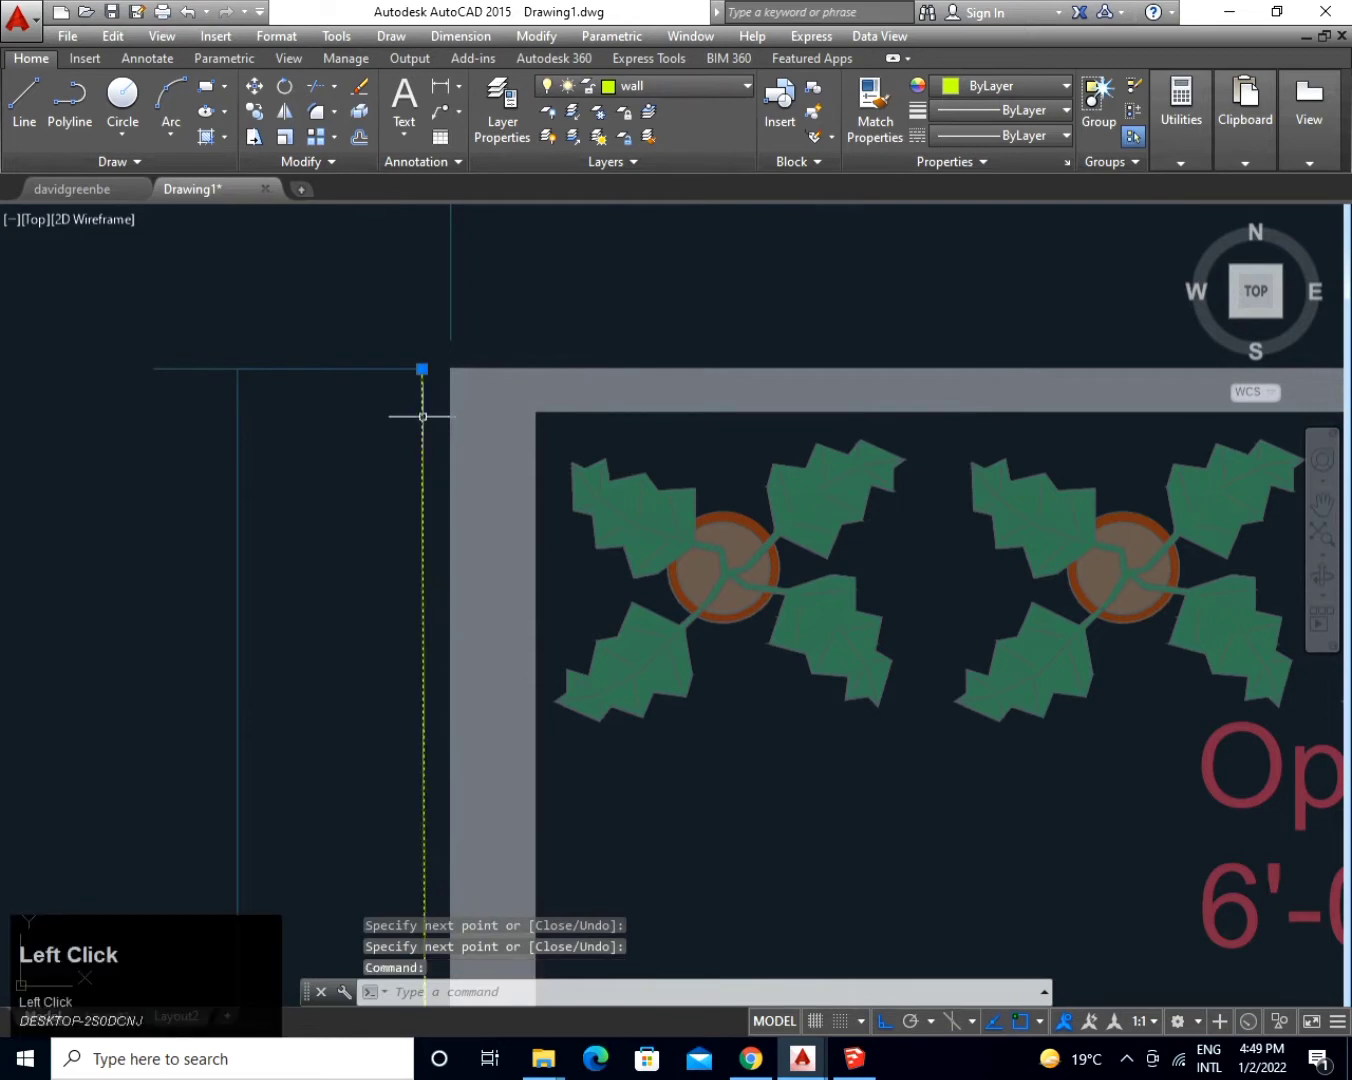
{"action": "key", "text": "Delete"}
{"action": "type", "text": "l"}
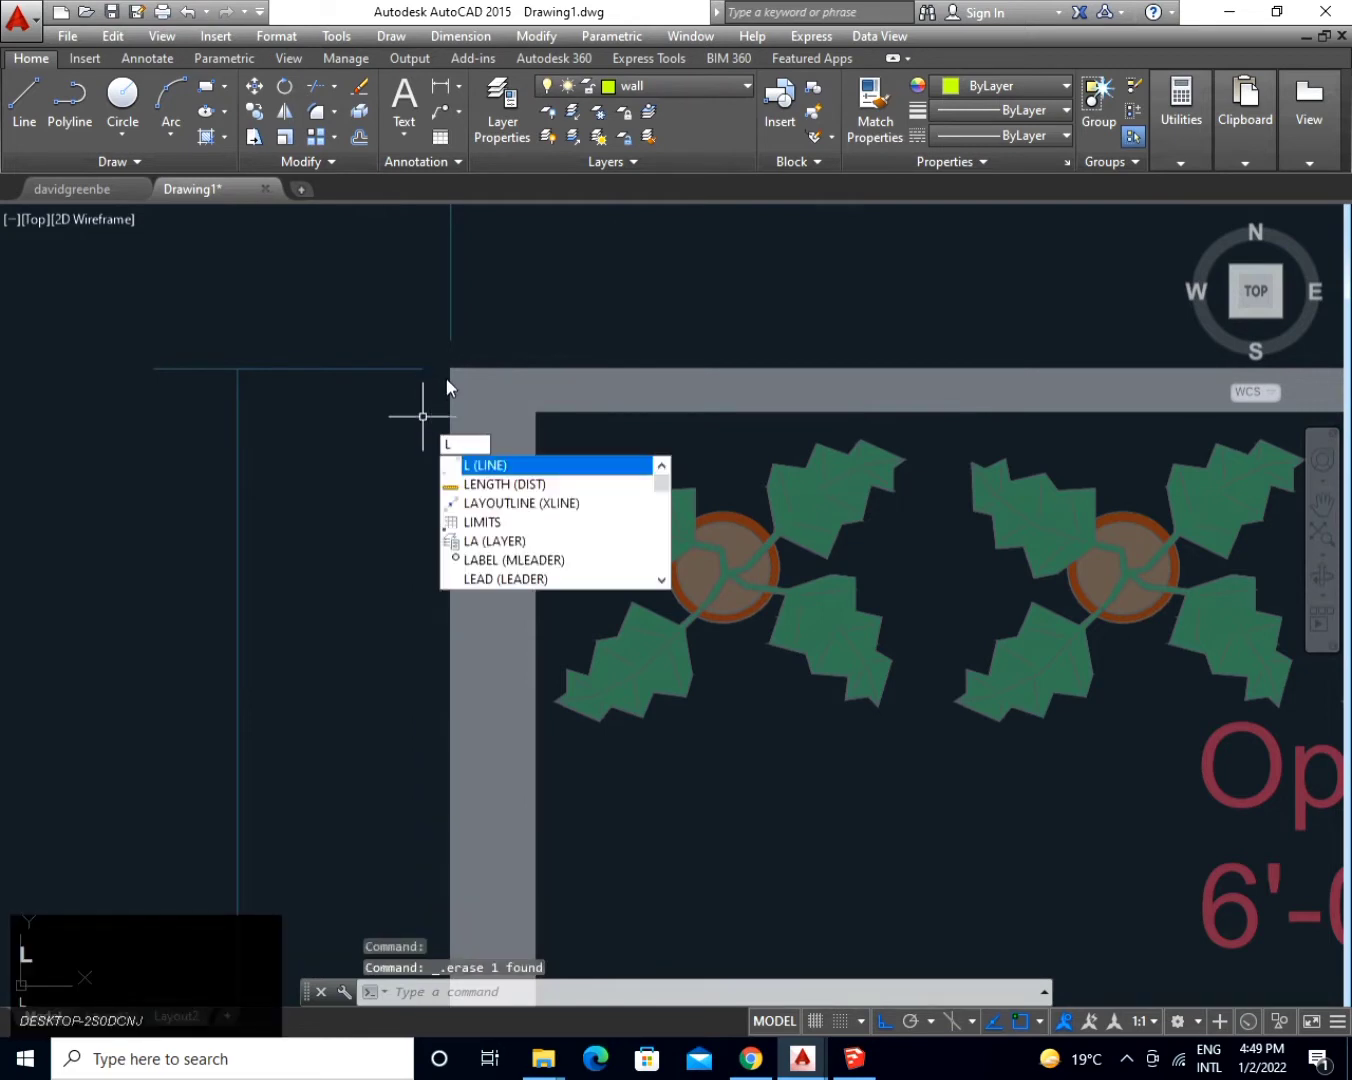
{"action": "key", "text": "space"}
{"action": "left_click", "coordinate": [451, 369]}
{"action": "scroll", "coordinate": [458, 567], "scroll_direction": "down", "scroll_amount": 3}
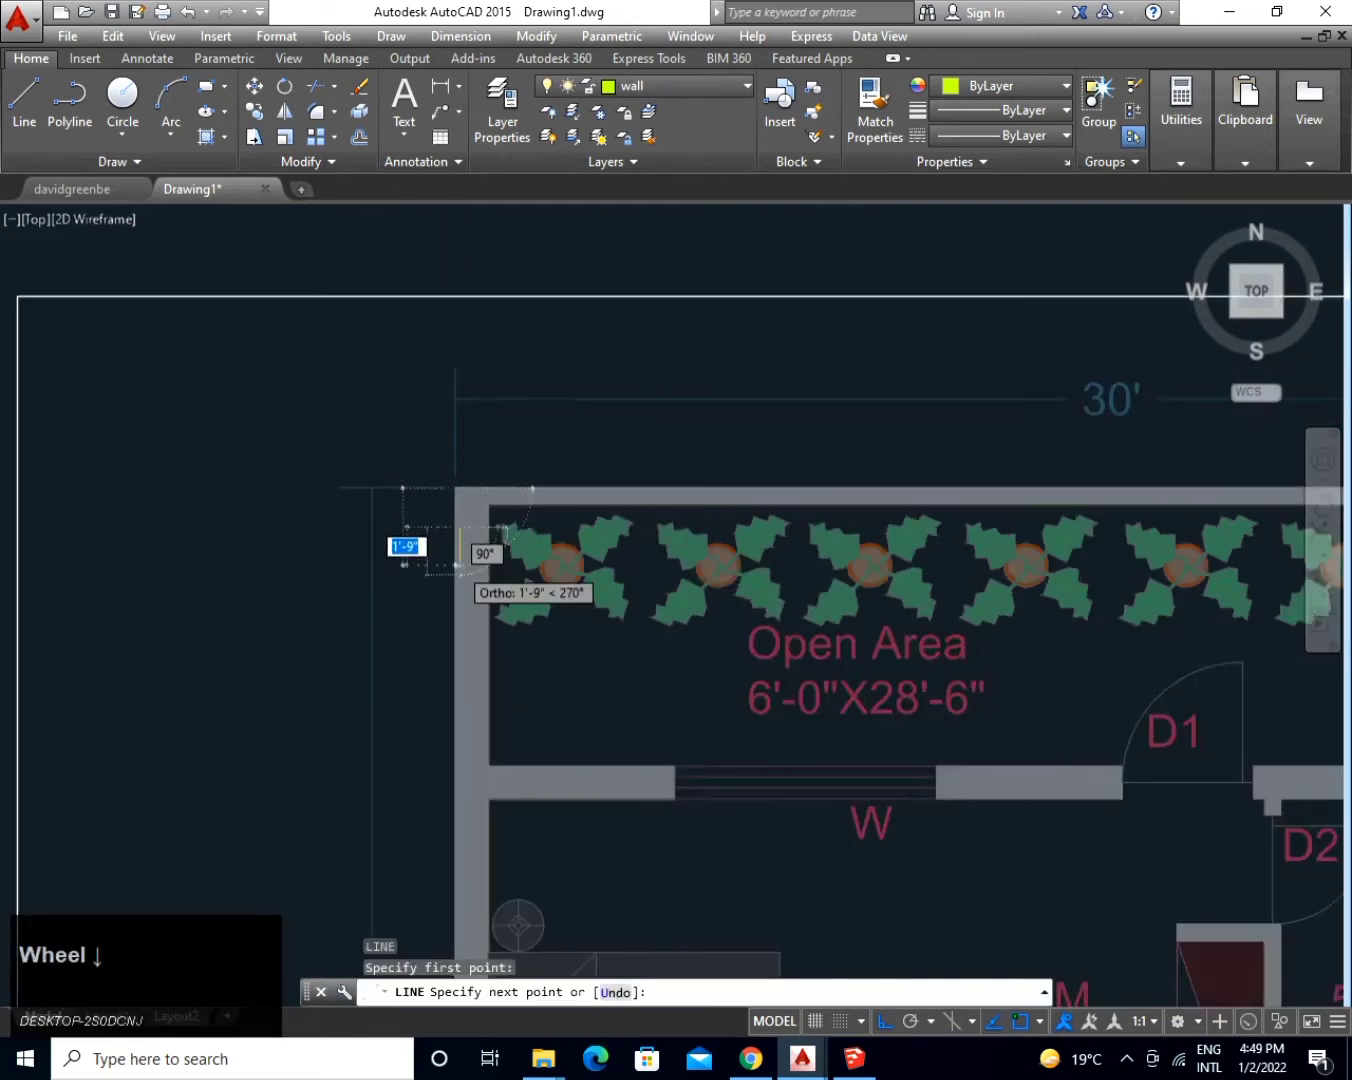
{"action": "scroll", "coordinate": [459, 567], "scroll_direction": "down", "scroll_amount": 3}
{"action": "mouse_move", "coordinate": [480, 932]}
{"action": "middle_mouse_down"}
{"action": "mouse_move", "coordinate": [494, 645]}
{"action": "mouse_move", "coordinate": [536, 473]}
{"action": "middle_mouse_up"}
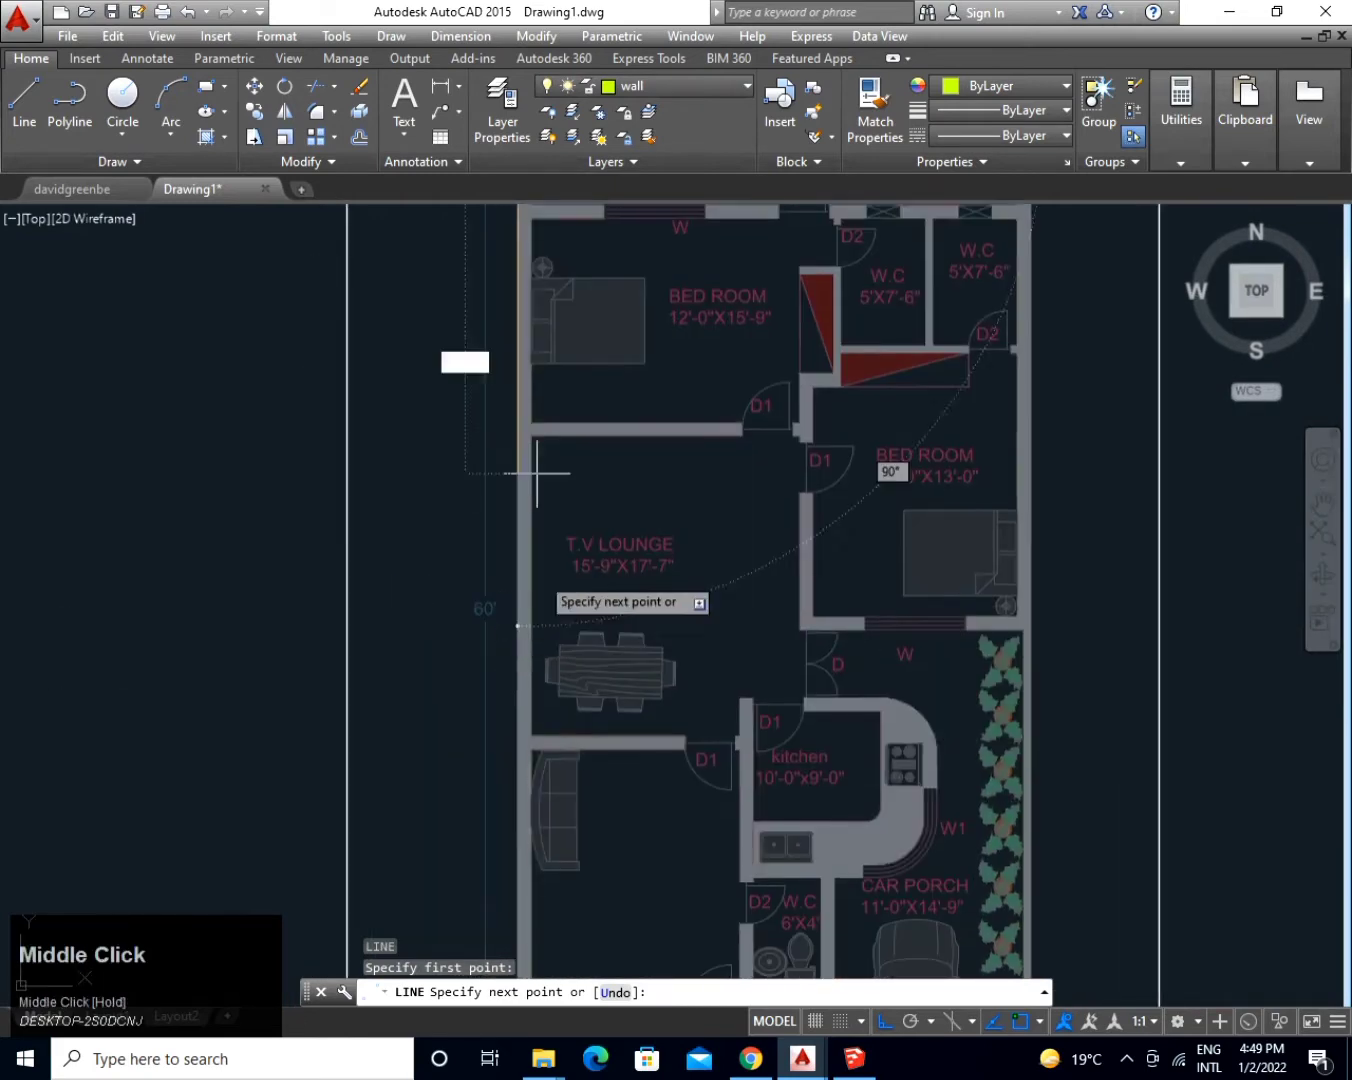
{"action": "middle_click_drag", "start_coordinate": [550, 812], "coordinate": [540, 382]}
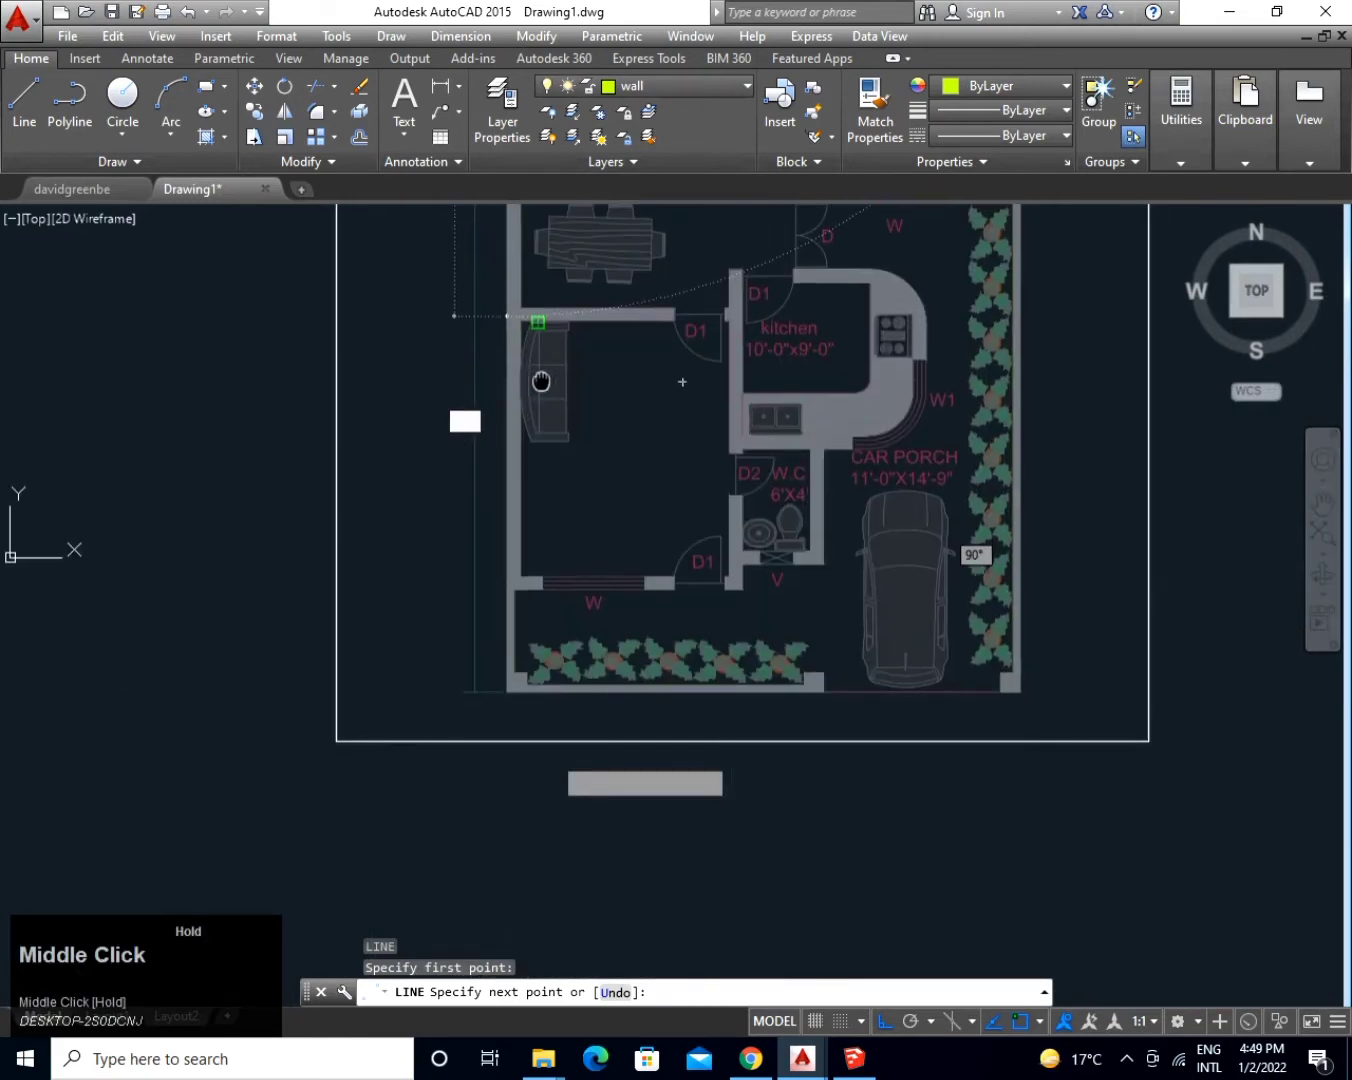
{"action": "scroll", "coordinate": [540, 670], "scroll_direction": "up", "scroll_amount": 6}
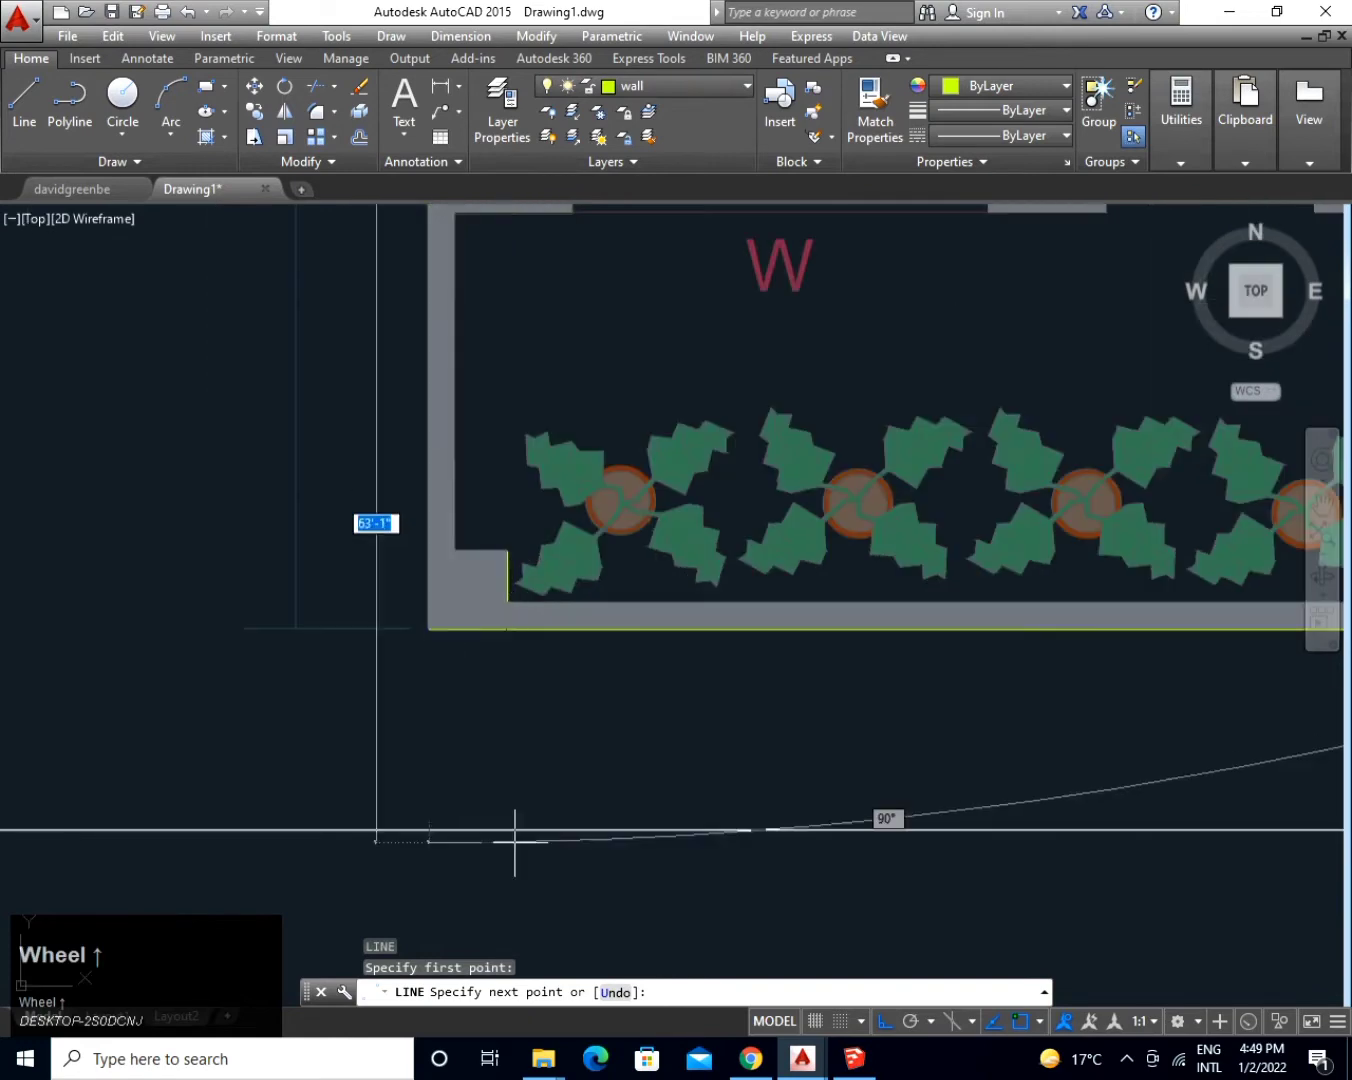
{"action": "left_click", "coordinate": [428, 630]}
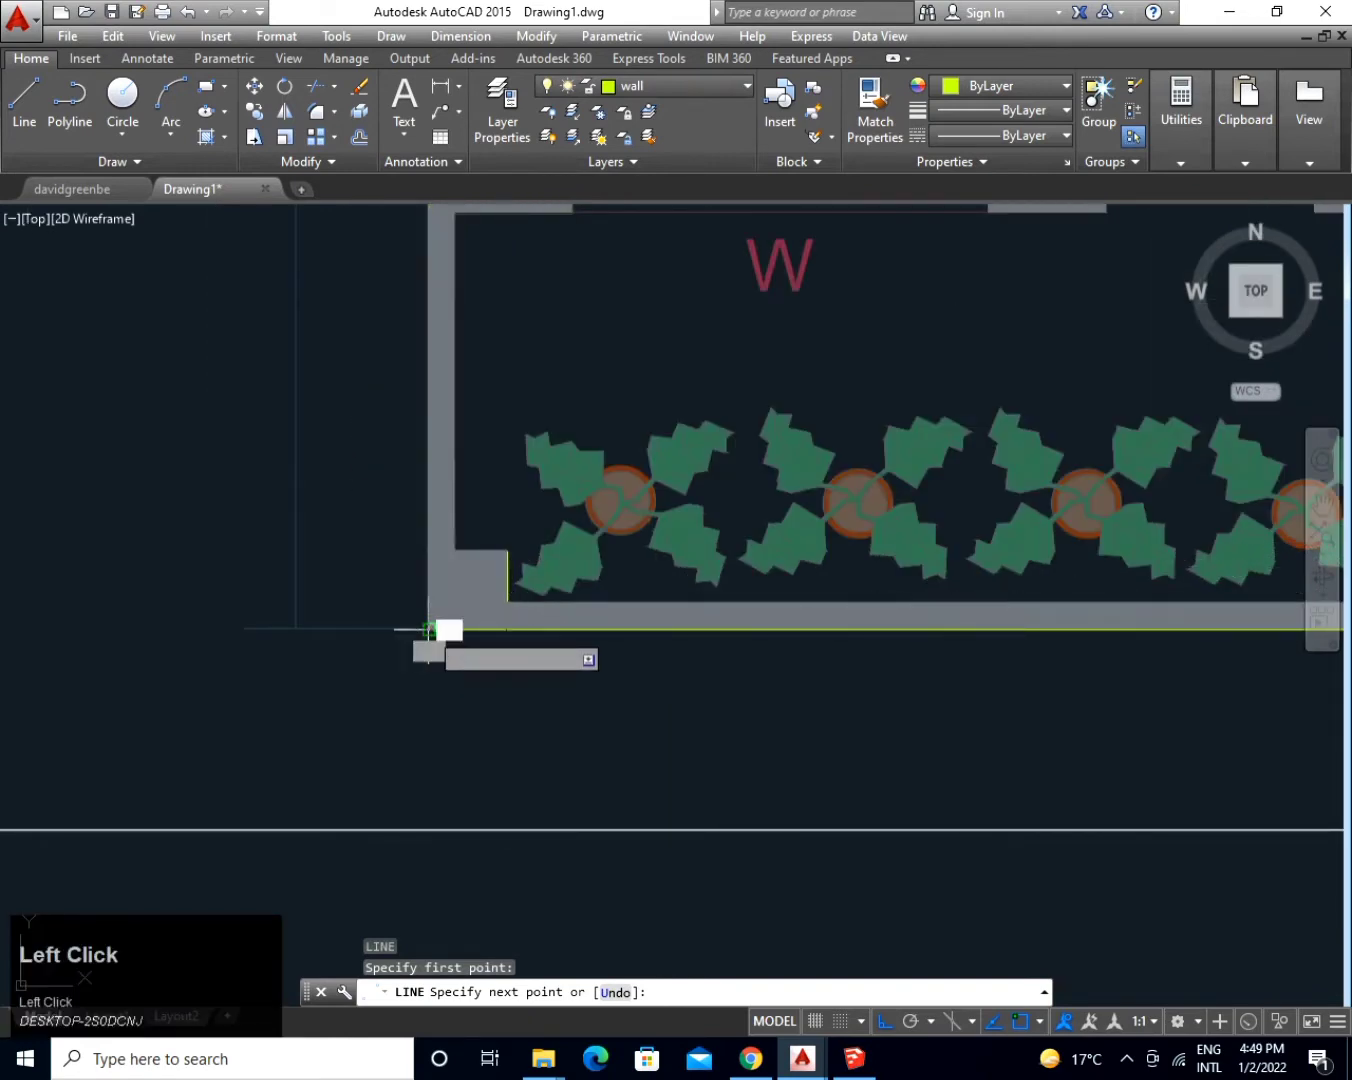
{"action": "key", "text": "space"}
Turn layer 0 off to check the traced walls without the underlay, and switch it back on.
{"action": "scroll", "coordinate": [611, 564], "scroll_direction": "down", "scroll_amount": 6}
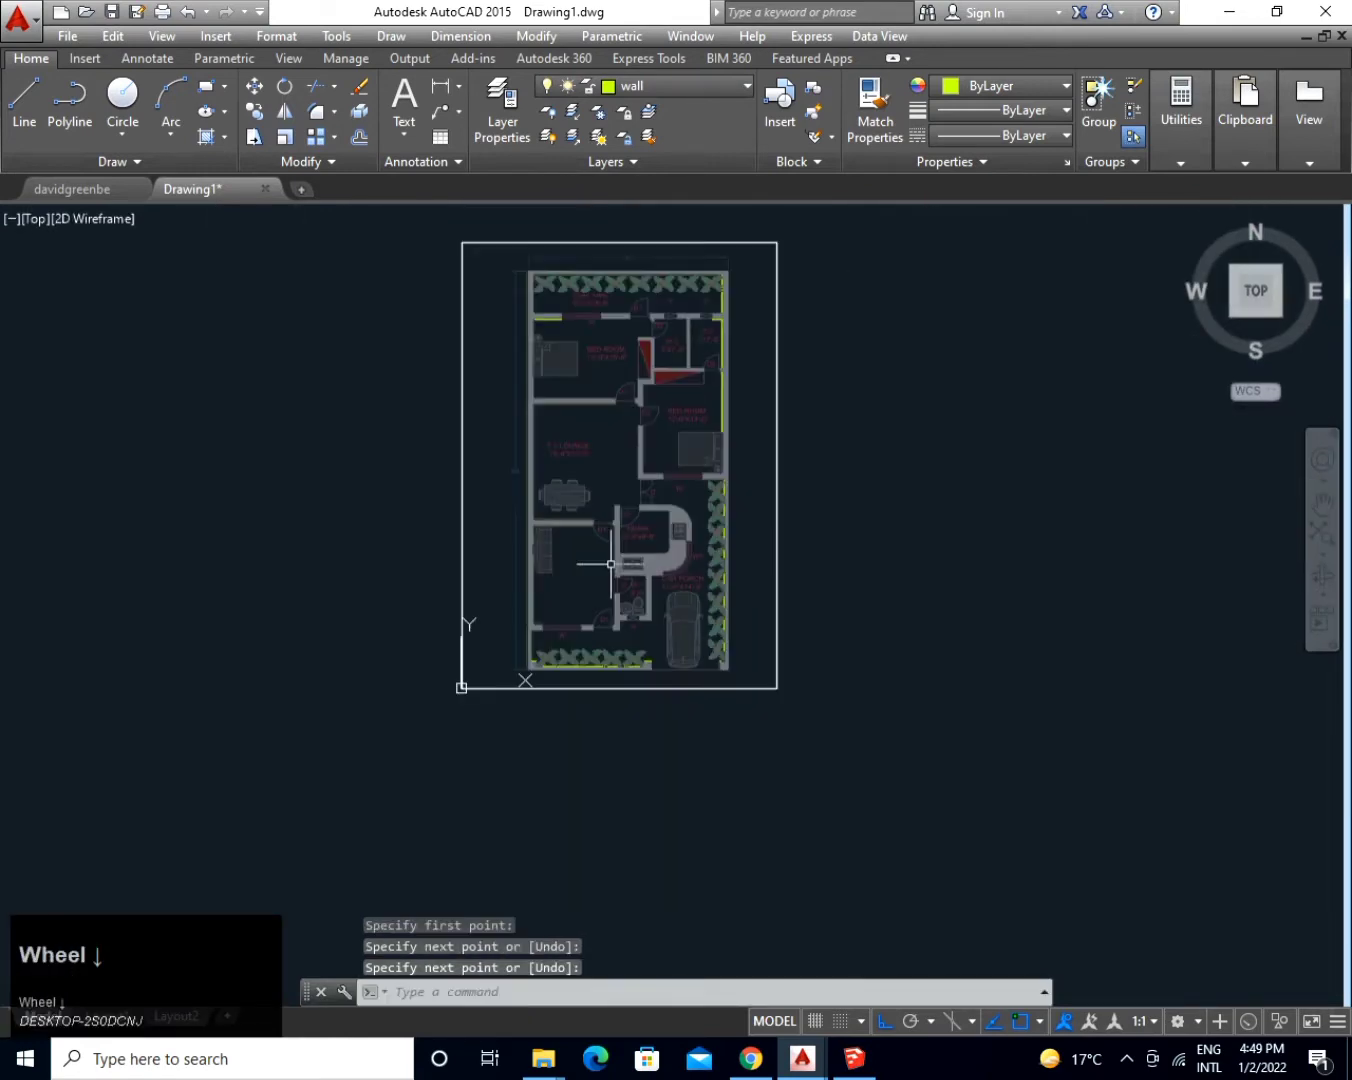
{"action": "middle_click_drag", "start_coordinate": [610, 564], "coordinate": [619, 612]}
{"action": "left_click", "coordinate": [715, 91]}
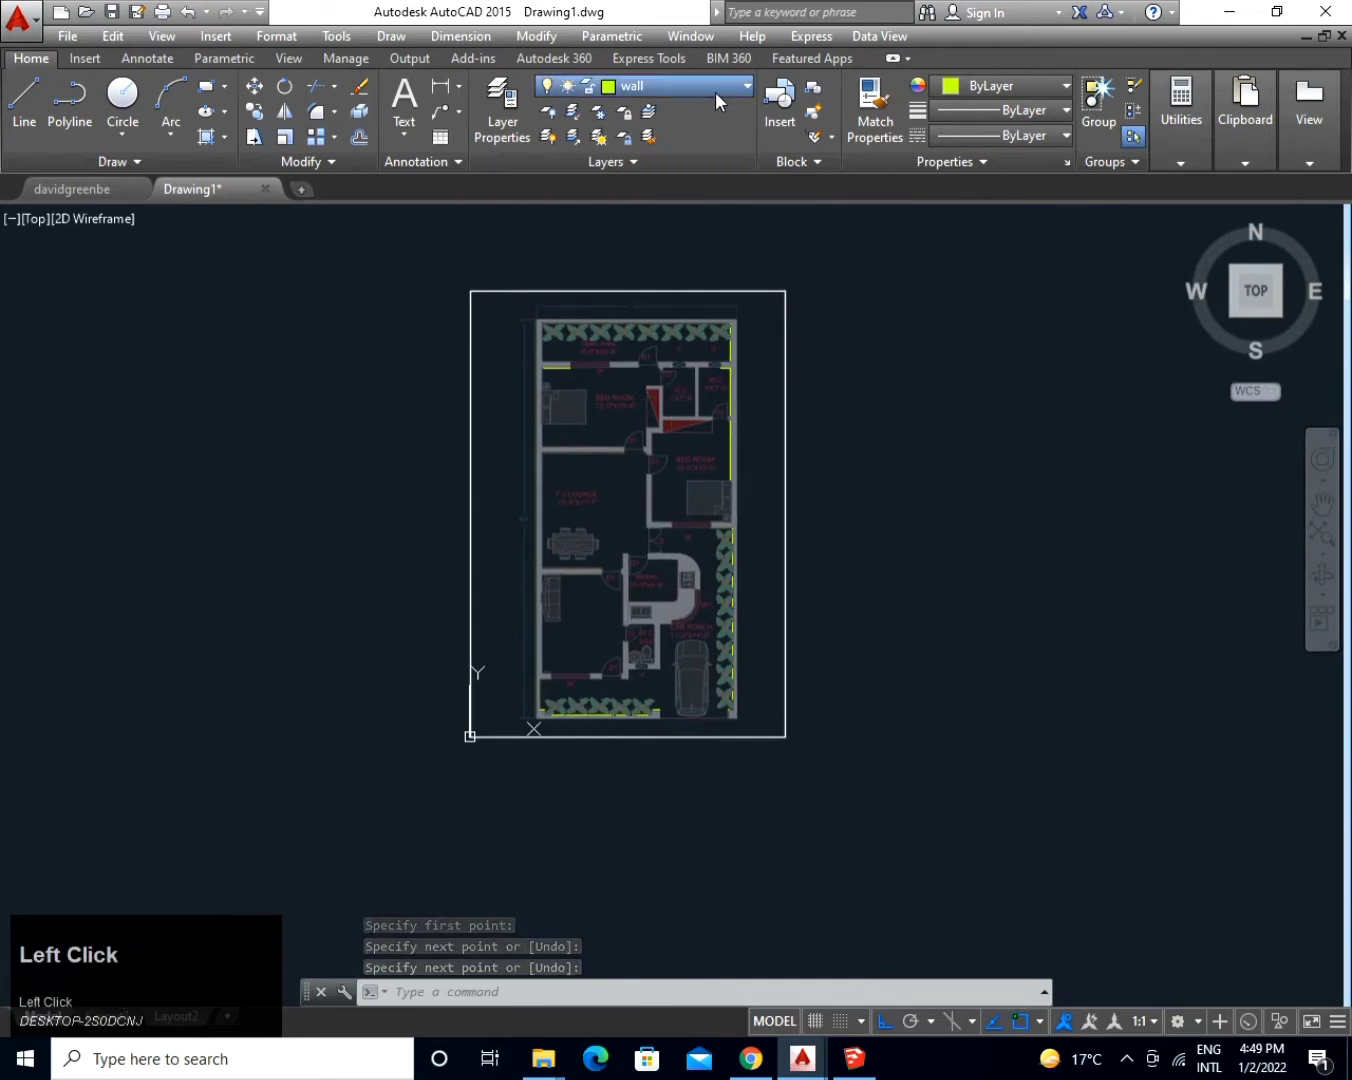
{"action": "left_click", "coordinate": [553, 112]}
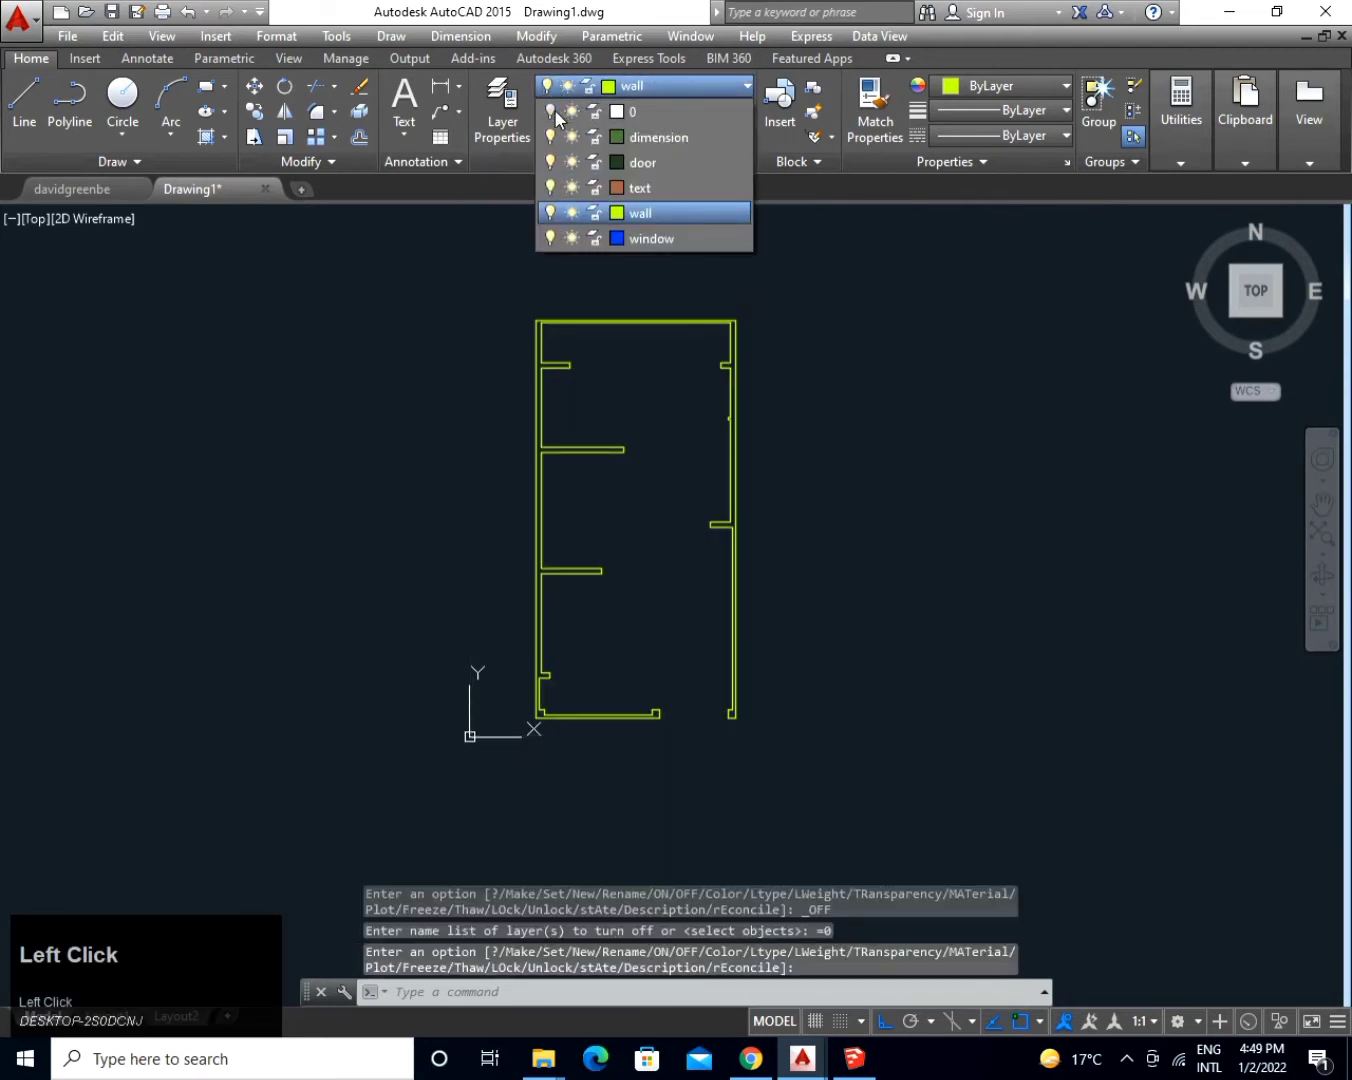
{"action": "left_click", "coordinate": [551, 112]}
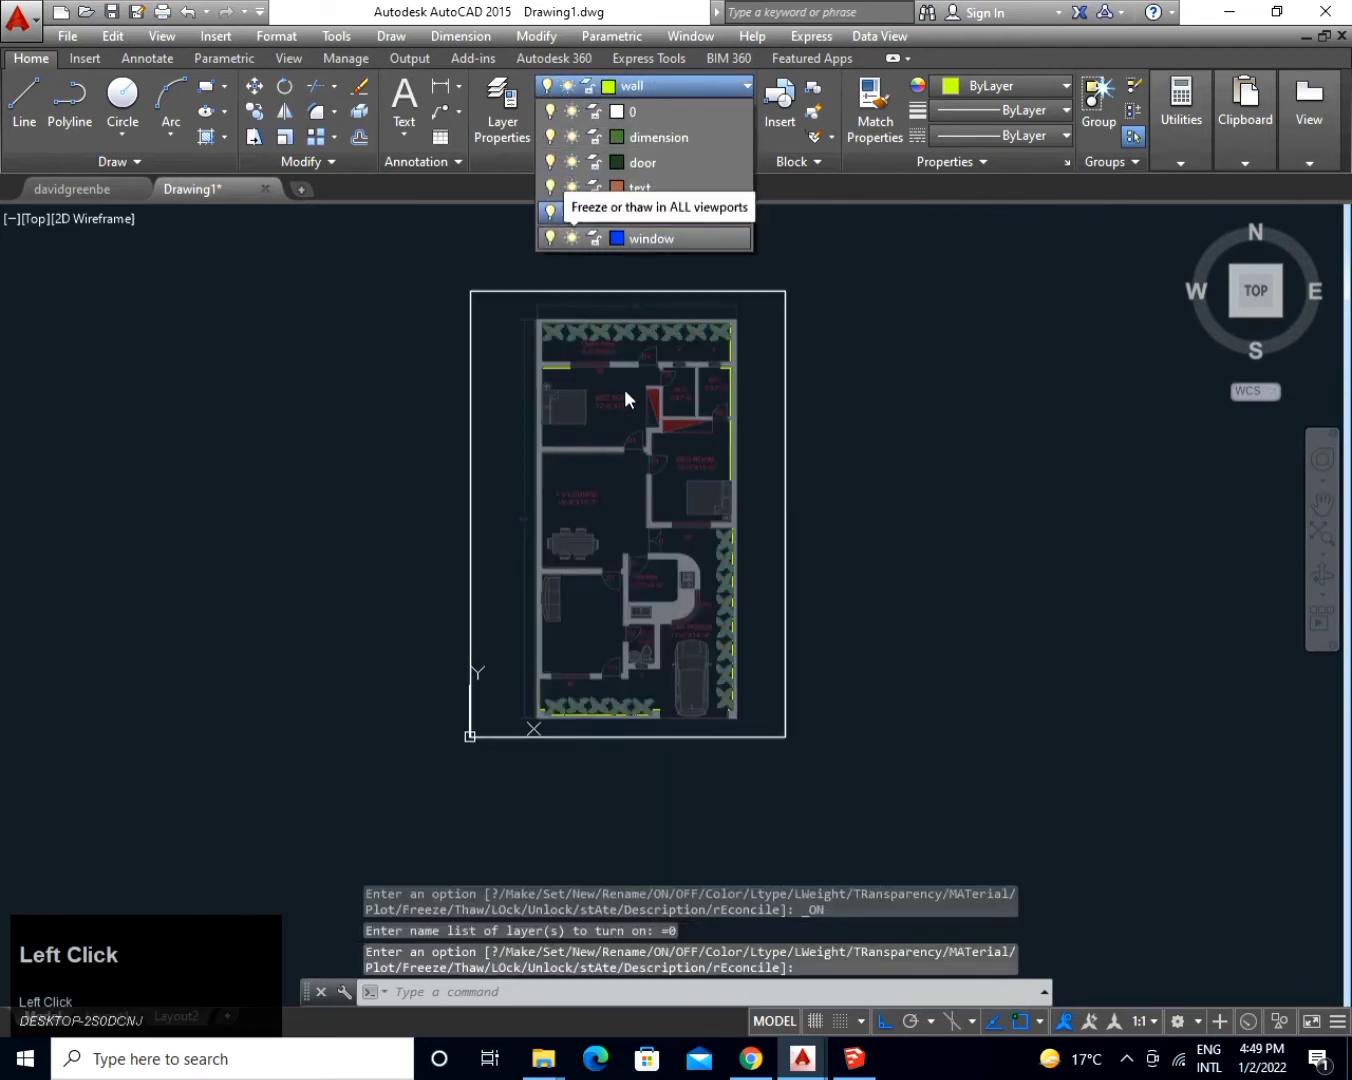
Trace the outline of the wall piece between the 12'-0"x15'-9" bedroom's north window and door D1.
{"action": "scroll", "coordinate": [627, 362], "scroll_direction": "up", "scroll_amount": 8}
{"action": "left_click", "coordinate": [628, 362]}
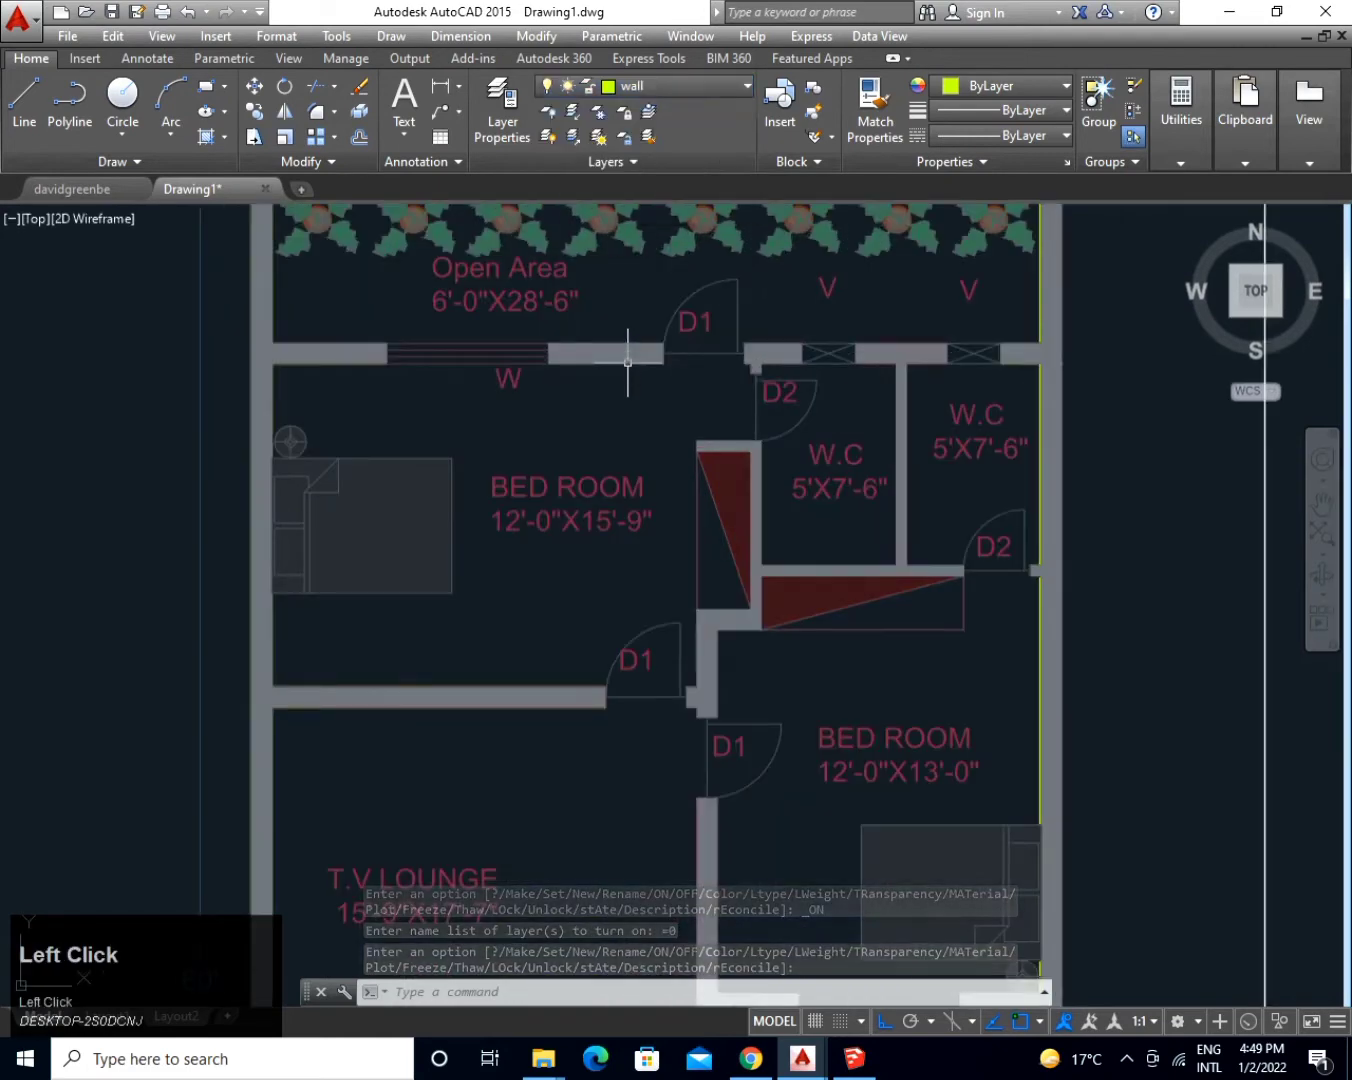
{"action": "type", "text": "l"}
{"action": "key", "text": "space"}
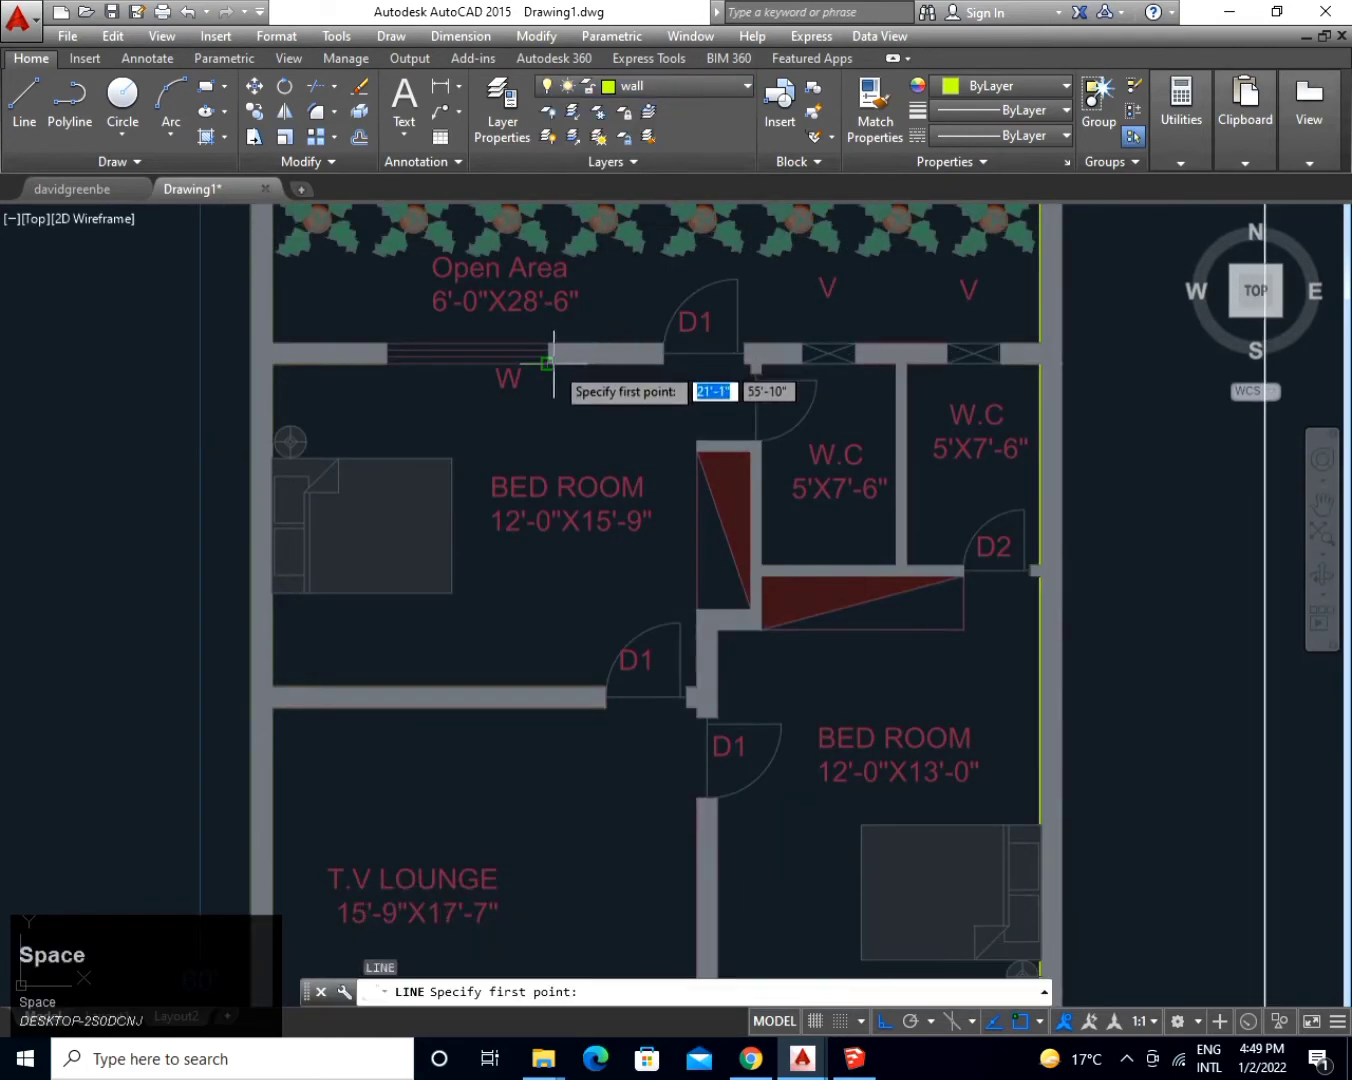
{"action": "left_click", "coordinate": [548, 360]}
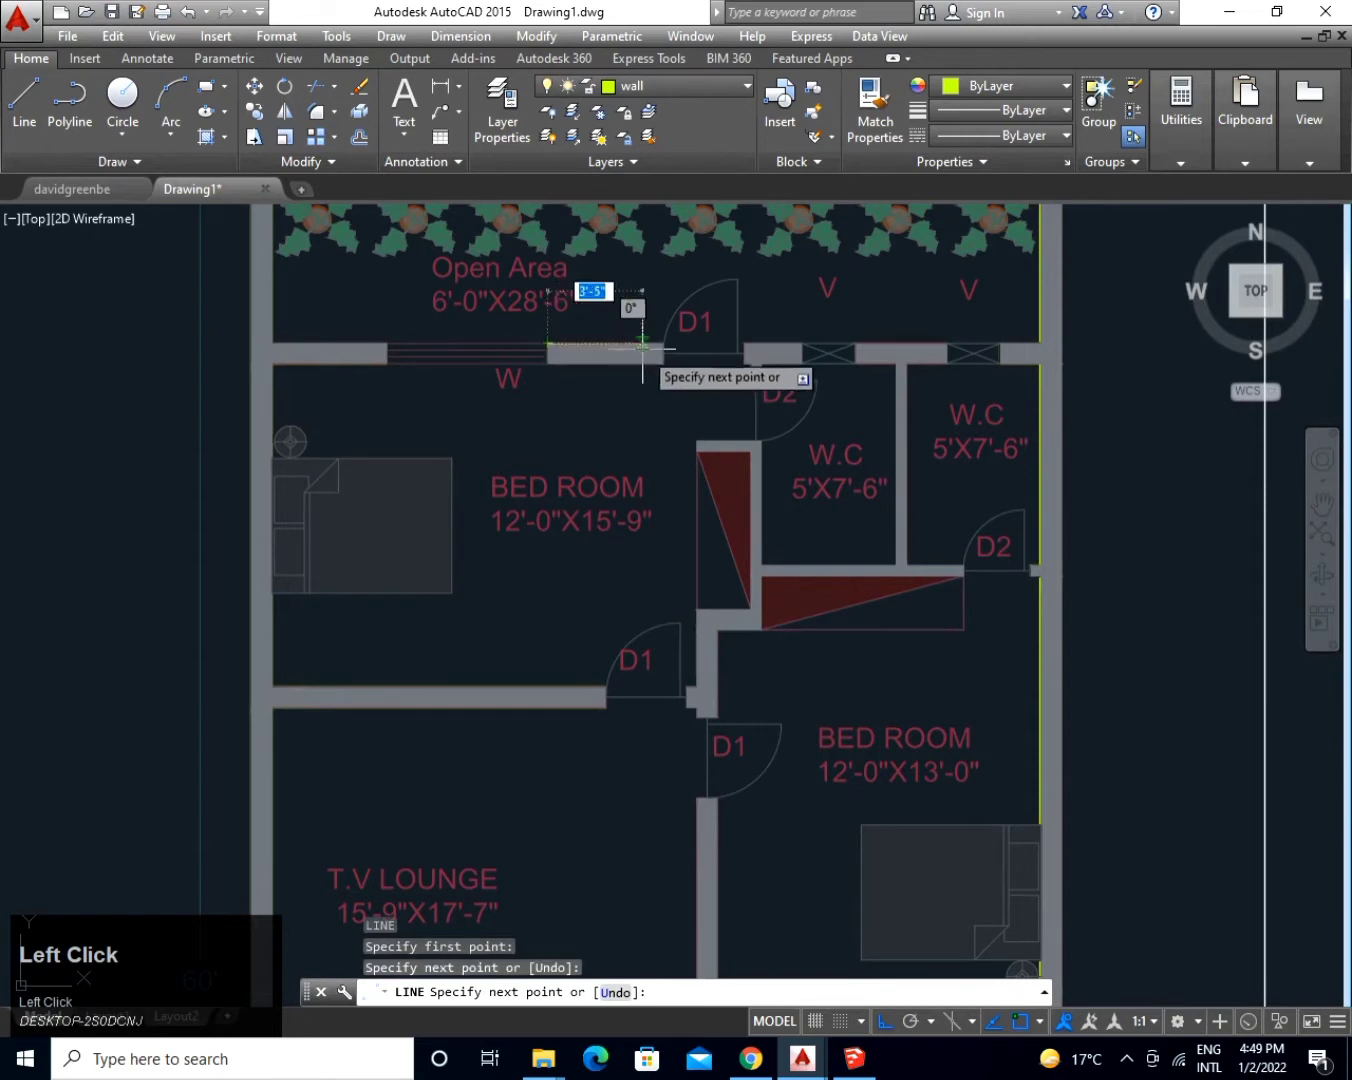
{"action": "left_click", "coordinate": [661, 344]}
{"action": "left_click", "coordinate": [662, 362]}
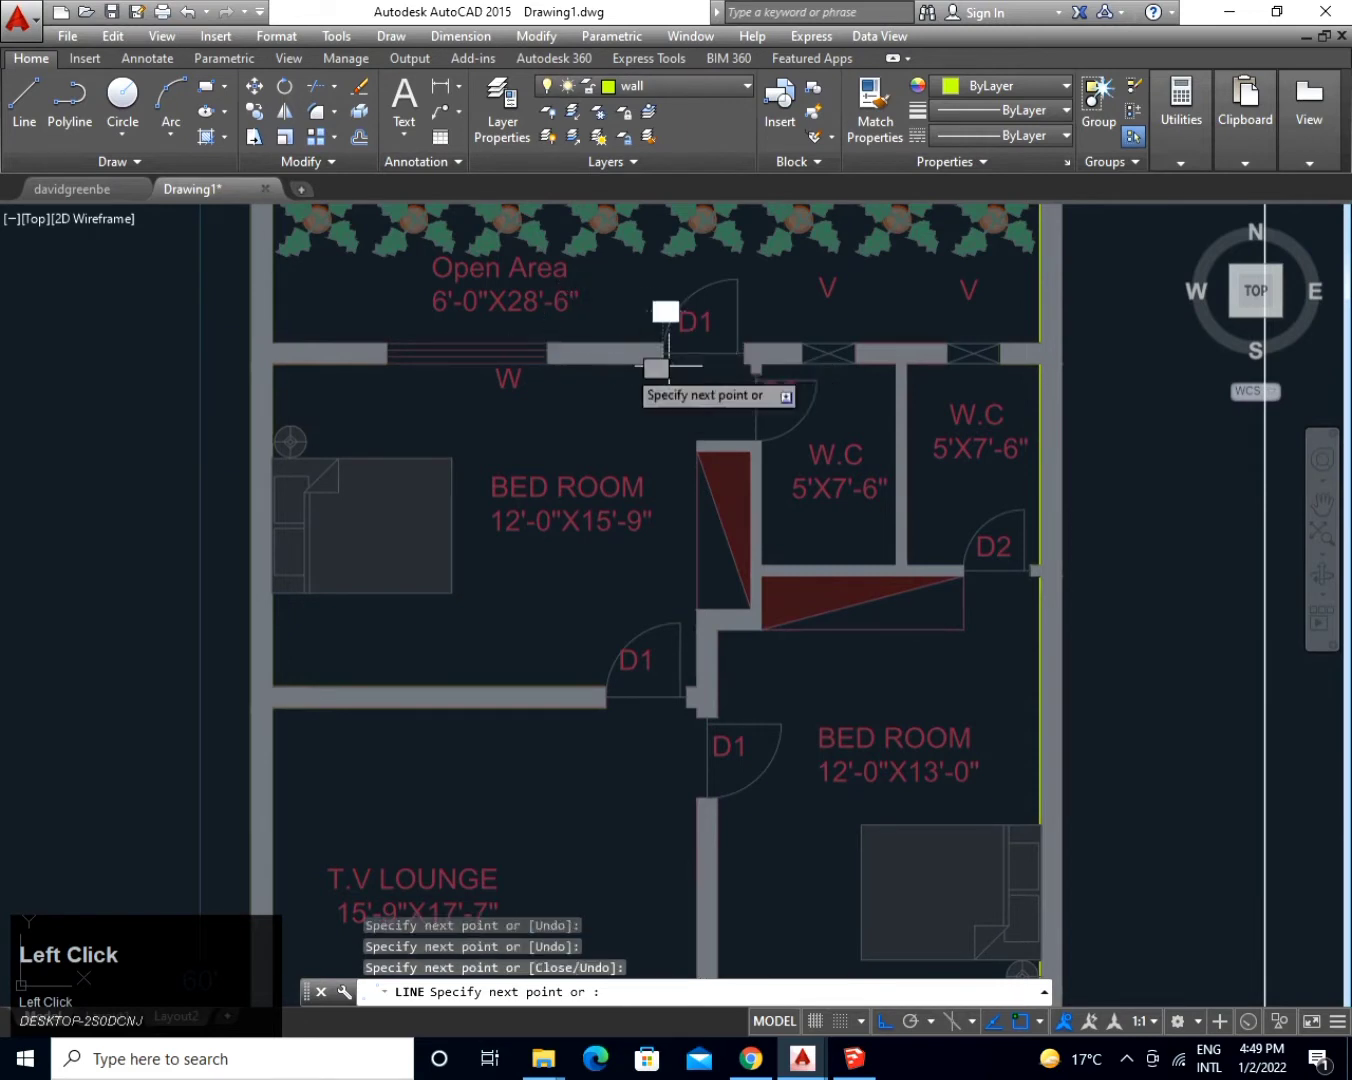
{"action": "key", "text": "space"}
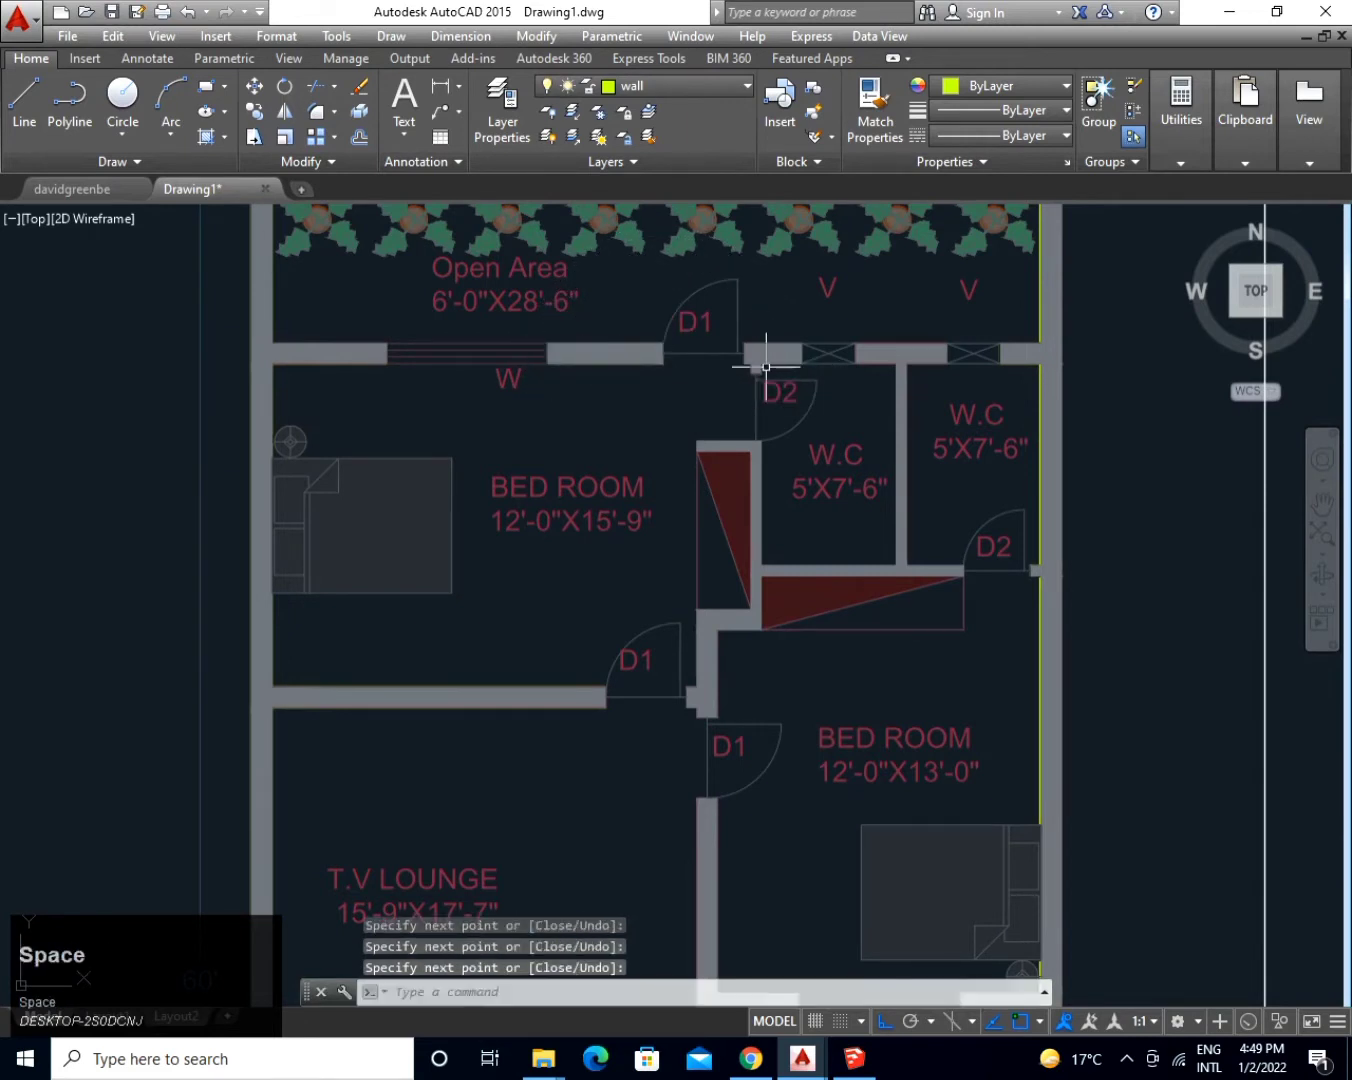
Trace the wall piece between door D1 and the west W.C.'s ventilator, including the short stub above door D2.
{"action": "key", "text": "space"}
{"action": "scroll", "coordinate": [752, 363], "scroll_direction": "up", "scroll_amount": 3}
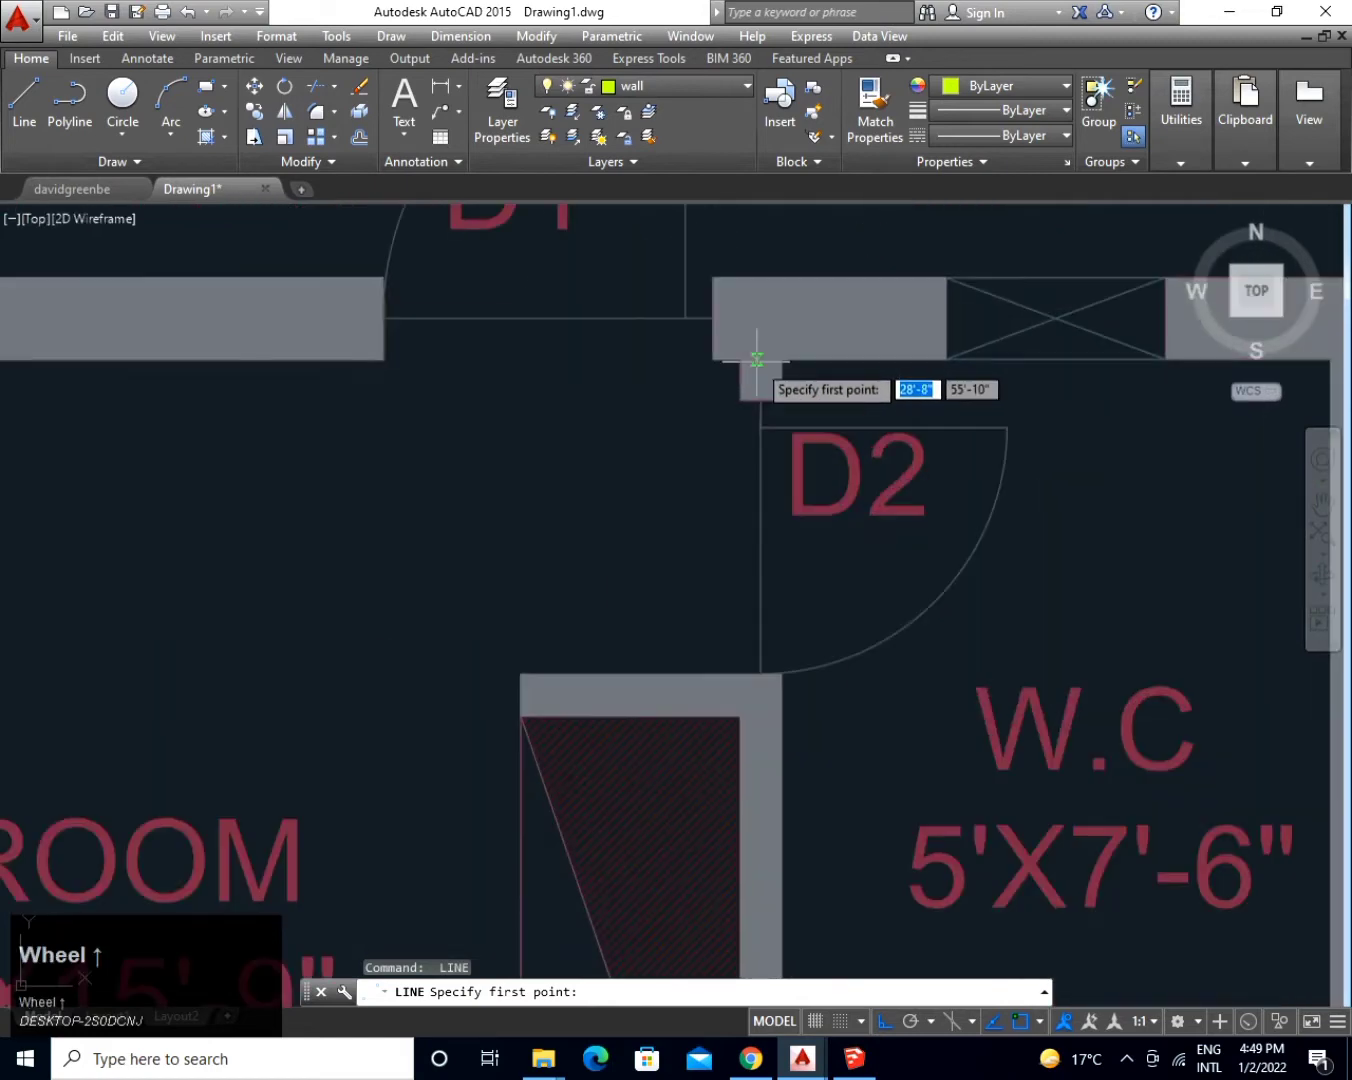
{"action": "left_click", "coordinate": [728, 360]}
{"action": "left_click", "coordinate": [712, 300]}
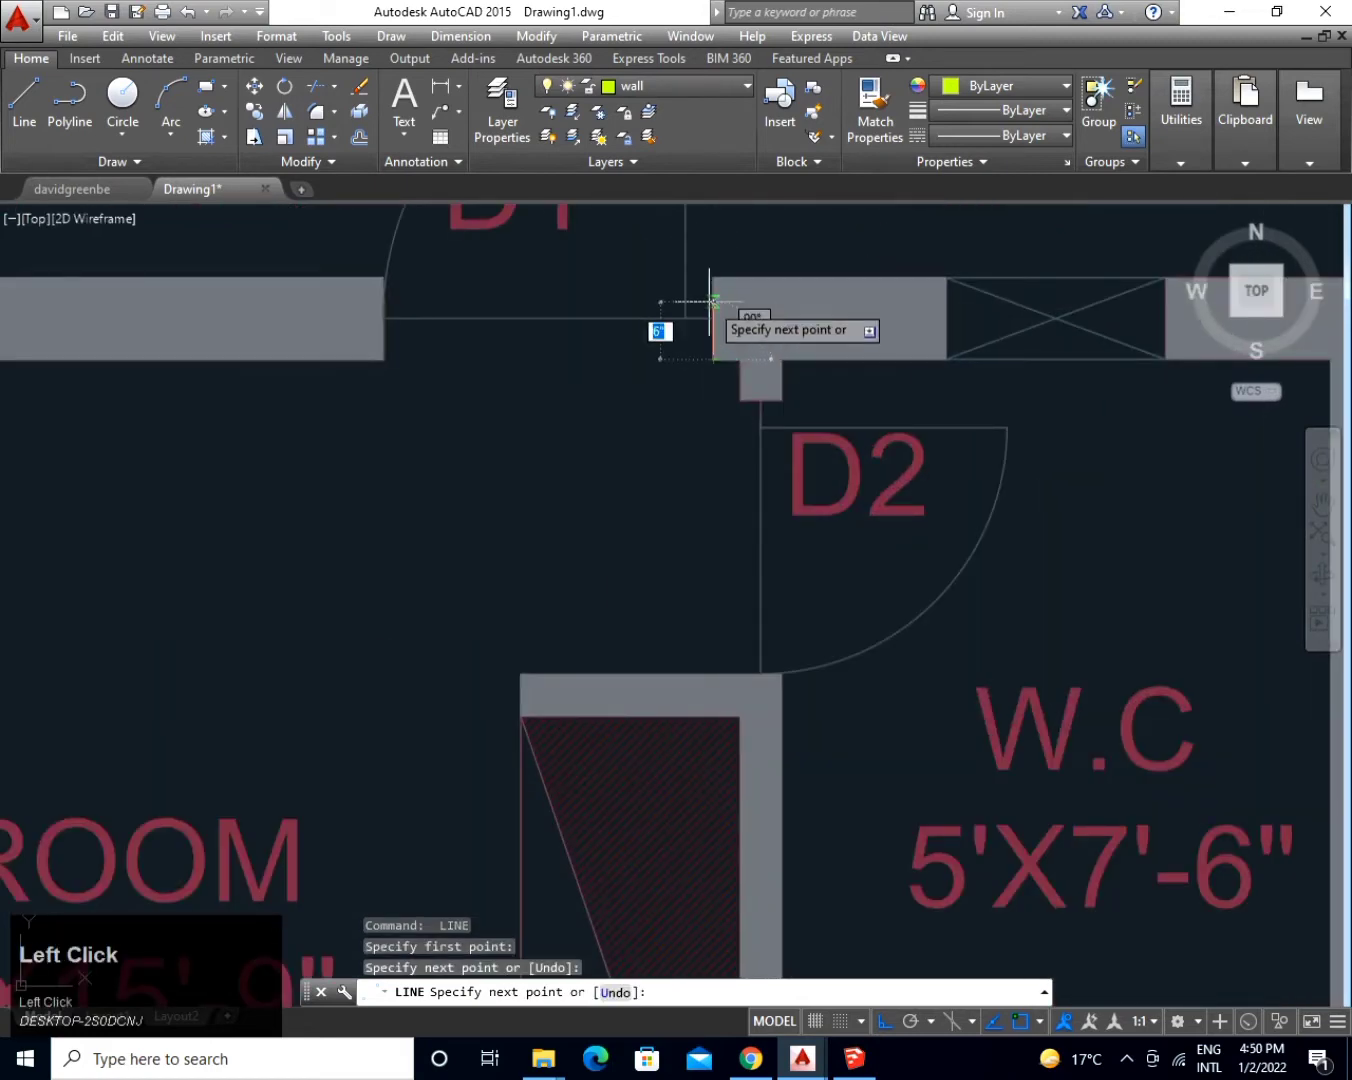
{"action": "left_click", "coordinate": [710, 279]}
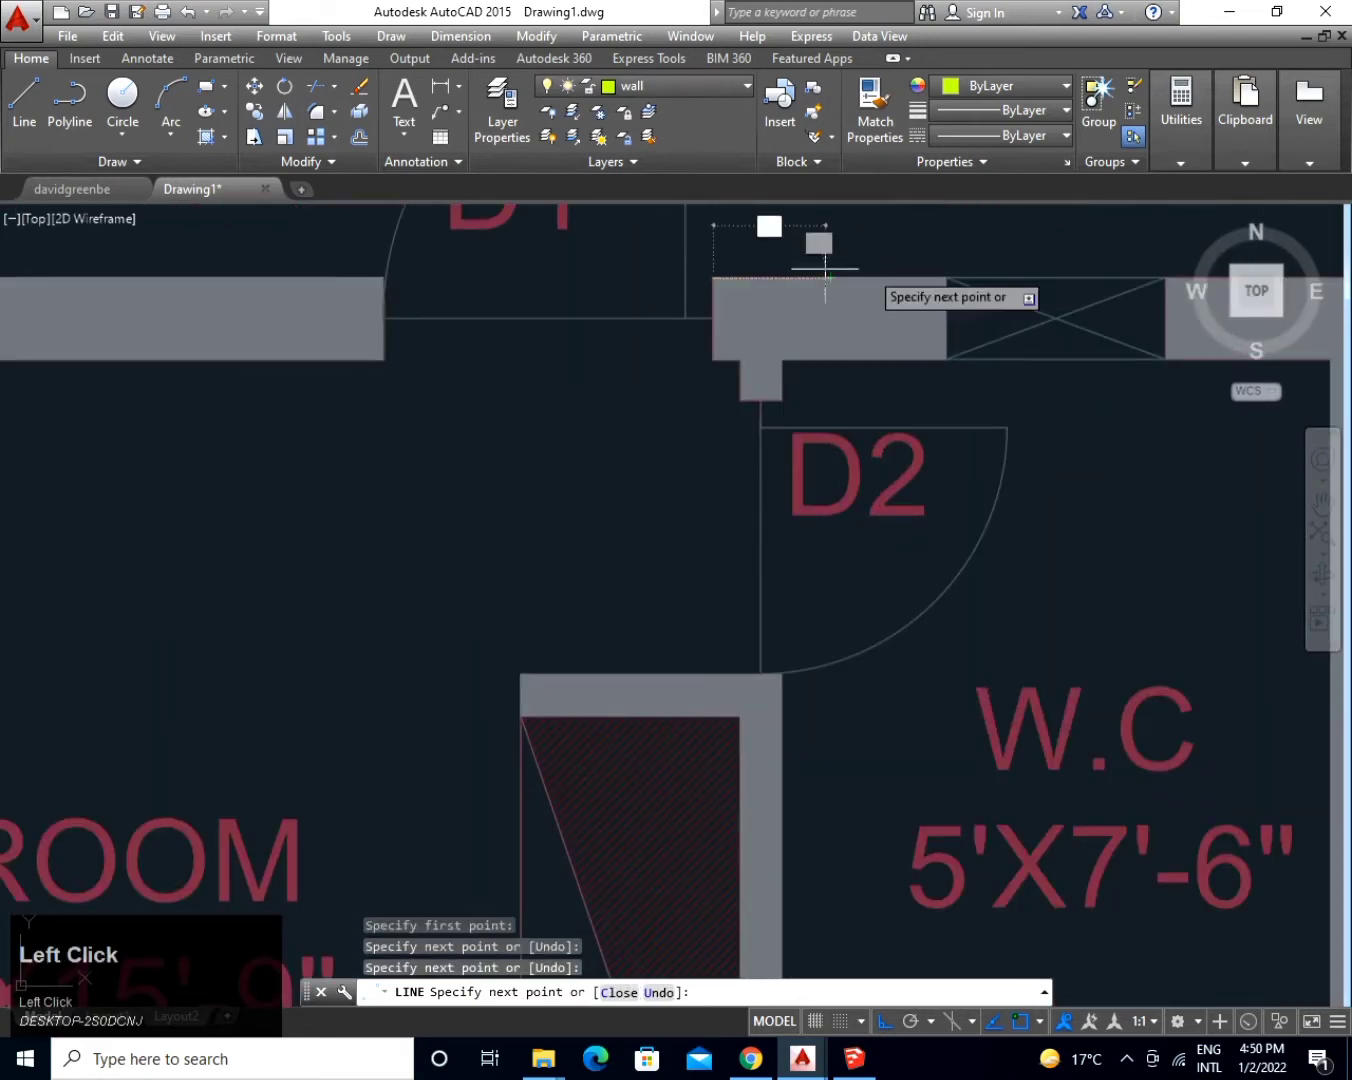
{"action": "left_click", "coordinate": [948, 278]}
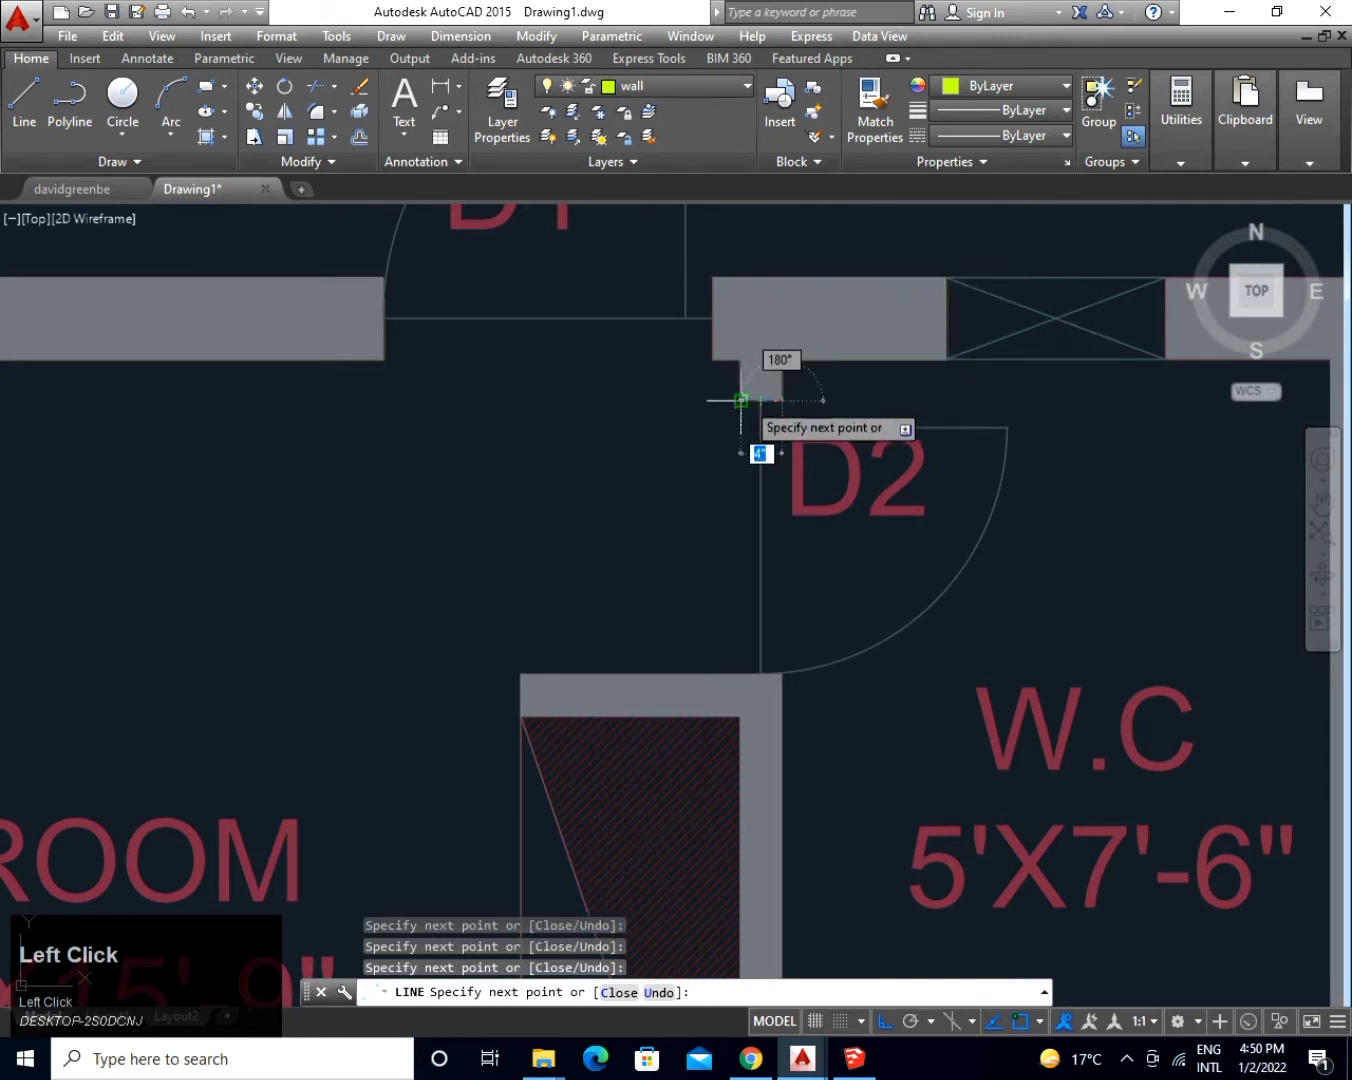
{"action": "key", "text": "space"}
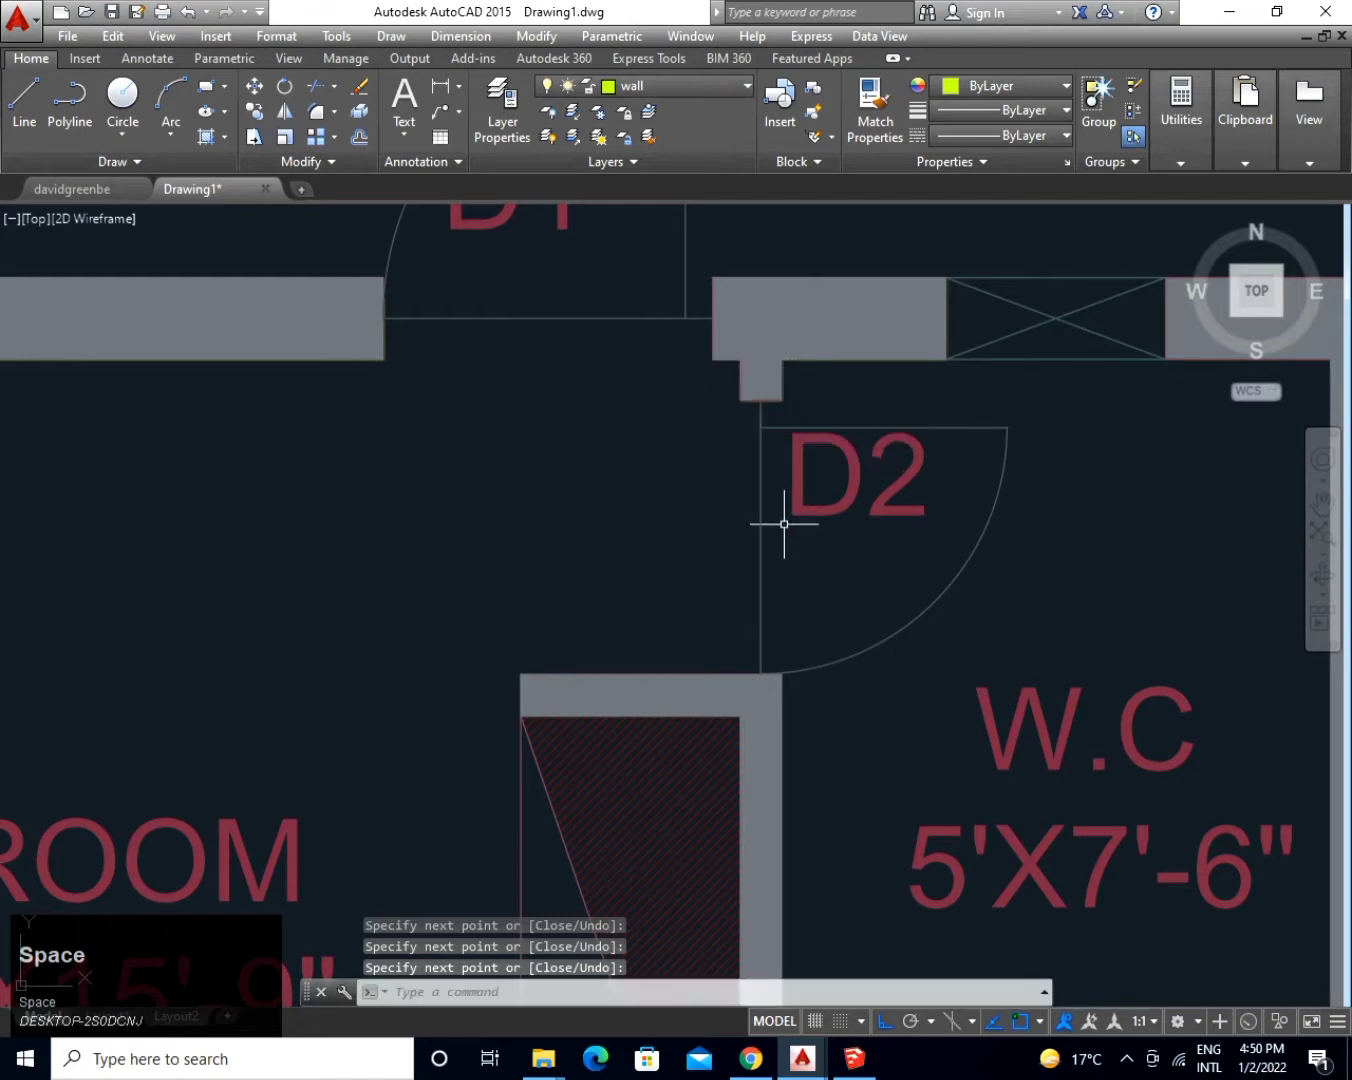
Trace the wardrobe wall's north face beside door D2, and the west W.C.'s west and south inner faces up to the partition between the W.C.s.
{"action": "key", "text": "space"}
{"action": "left_click", "coordinate": [521, 675]}
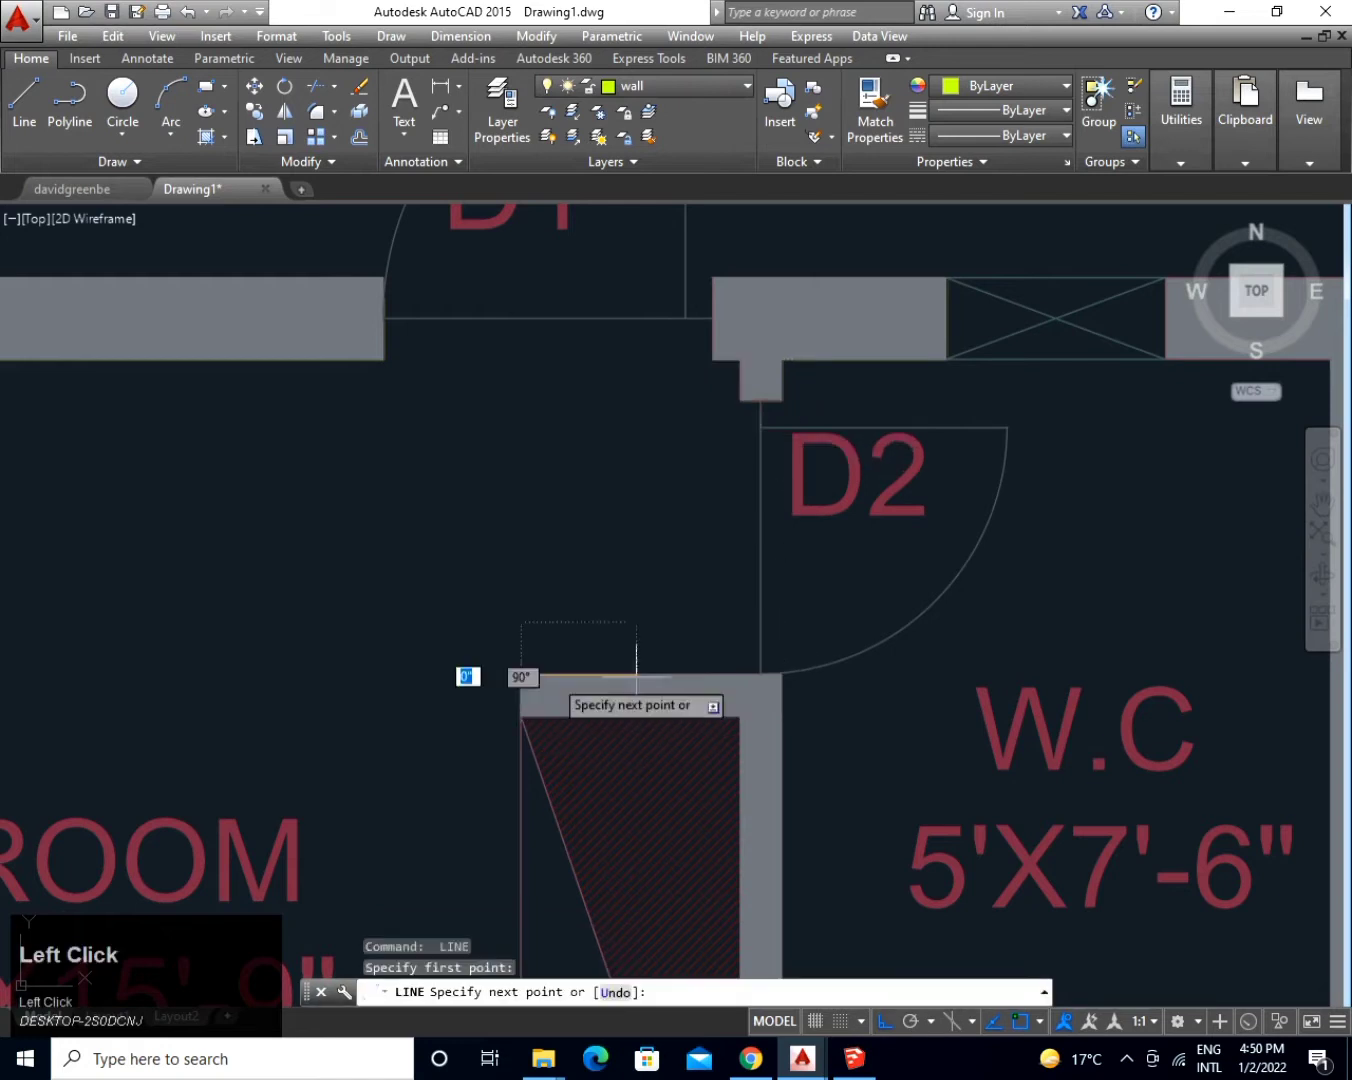
{"action": "left_click", "coordinate": [760, 675]}
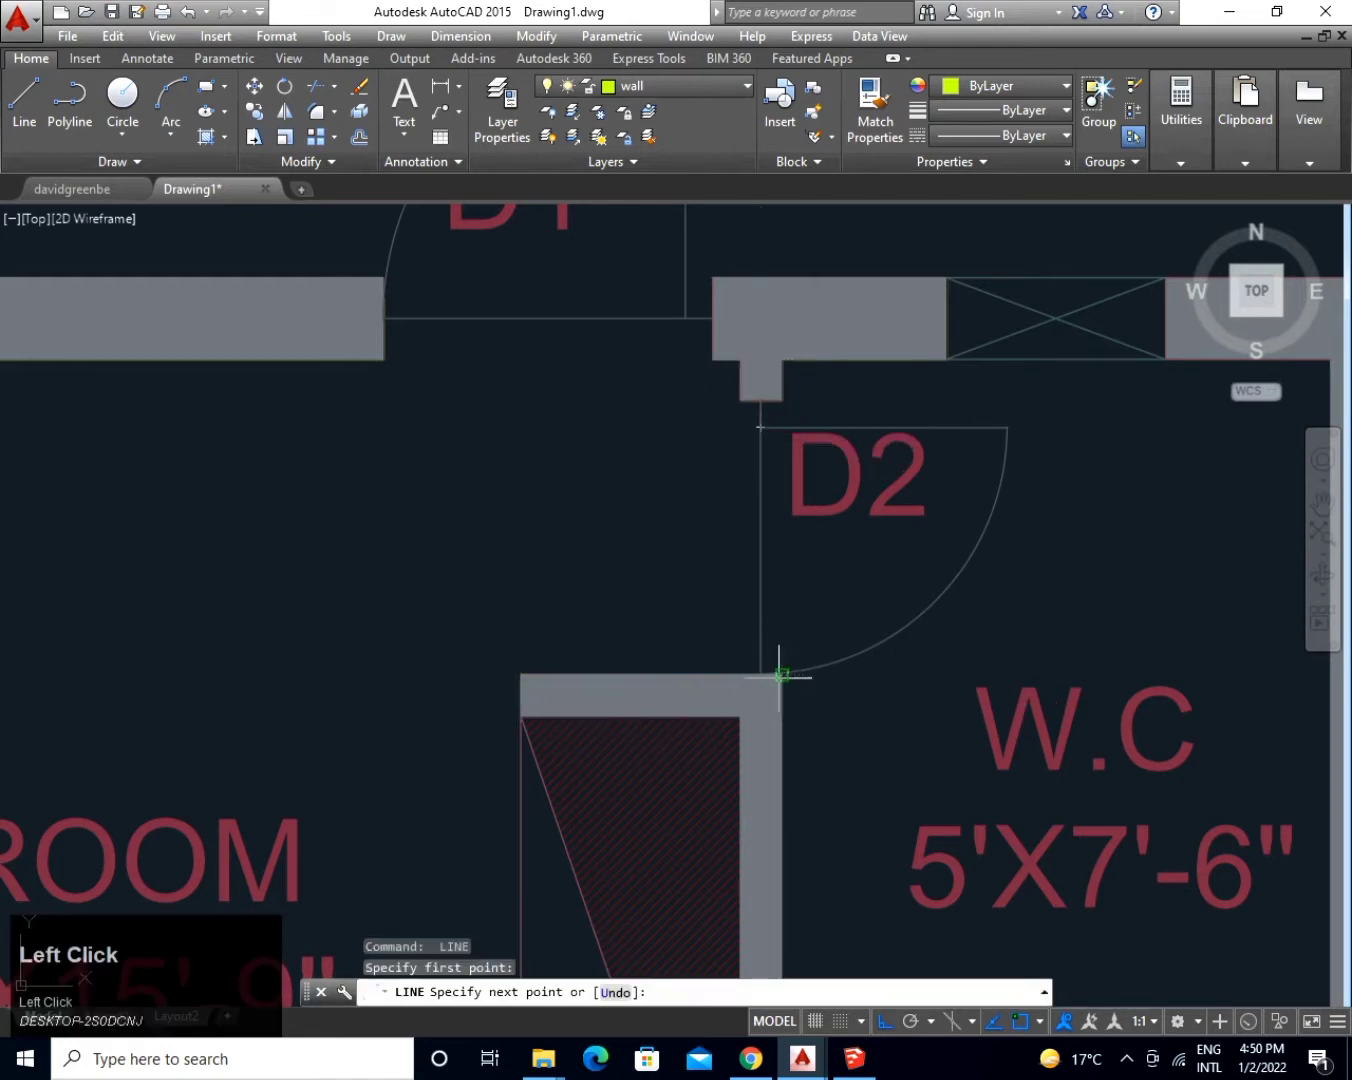
{"action": "mouse_move", "coordinate": [785, 833]}
{"action": "middle_mouse_down"}
{"action": "mouse_move", "coordinate": [687, 341]}
{"action": "mouse_move", "coordinate": [626, 142]}
{"action": "mouse_move", "coordinate": [598, 254]}
{"action": "middle_mouse_up"}
{"action": "left_click", "coordinate": [601, 580]}
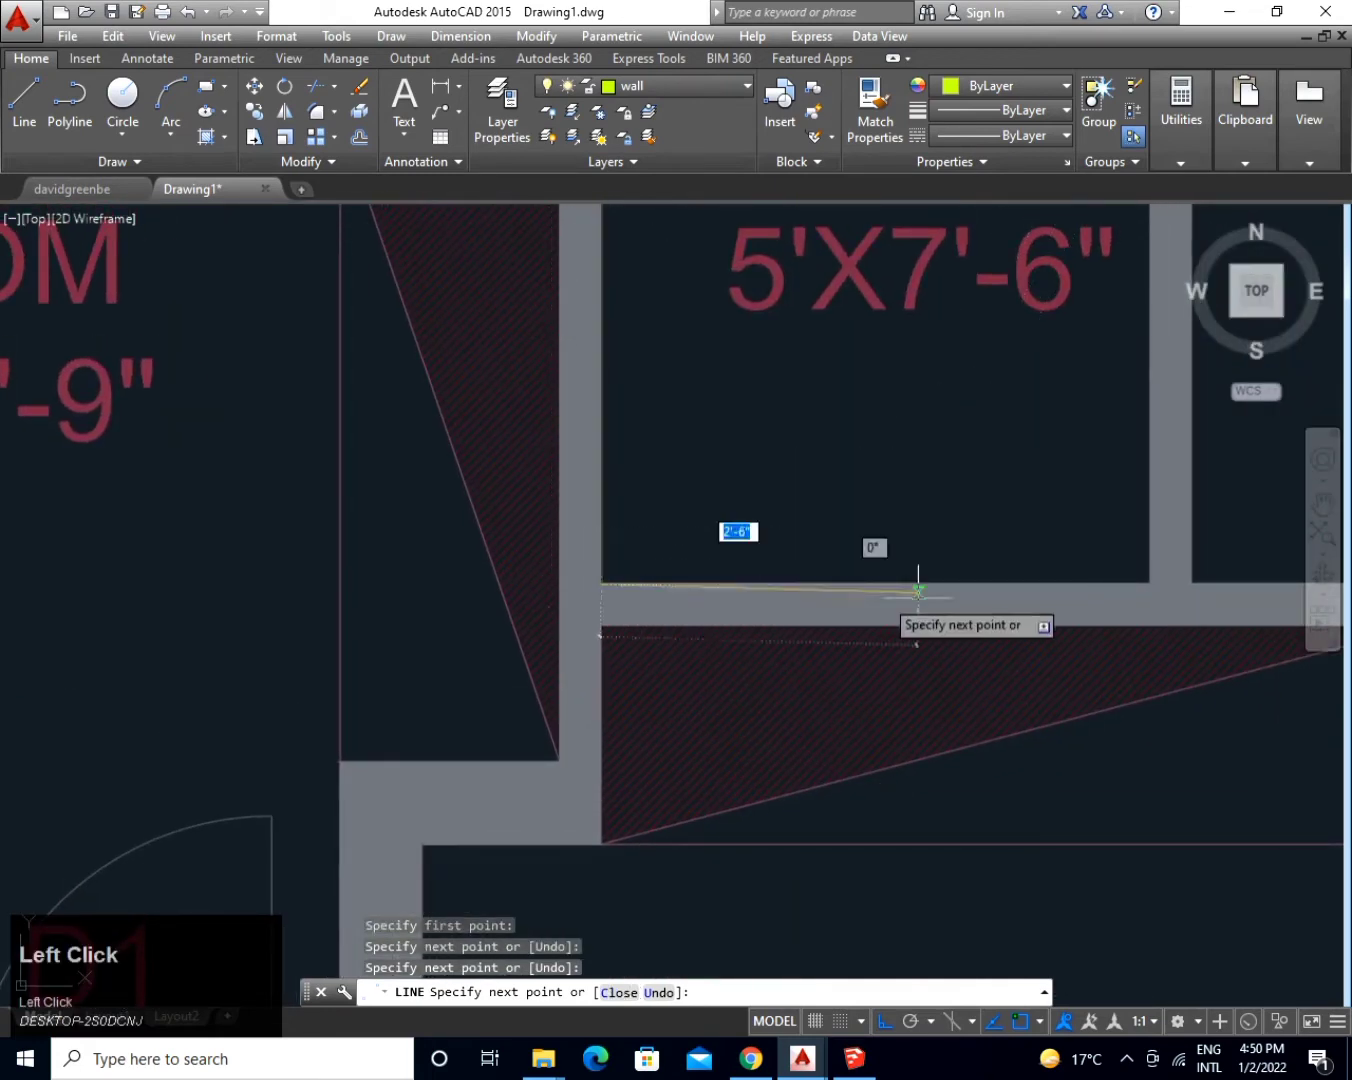
{"action": "left_click", "coordinate": [1150, 583]}
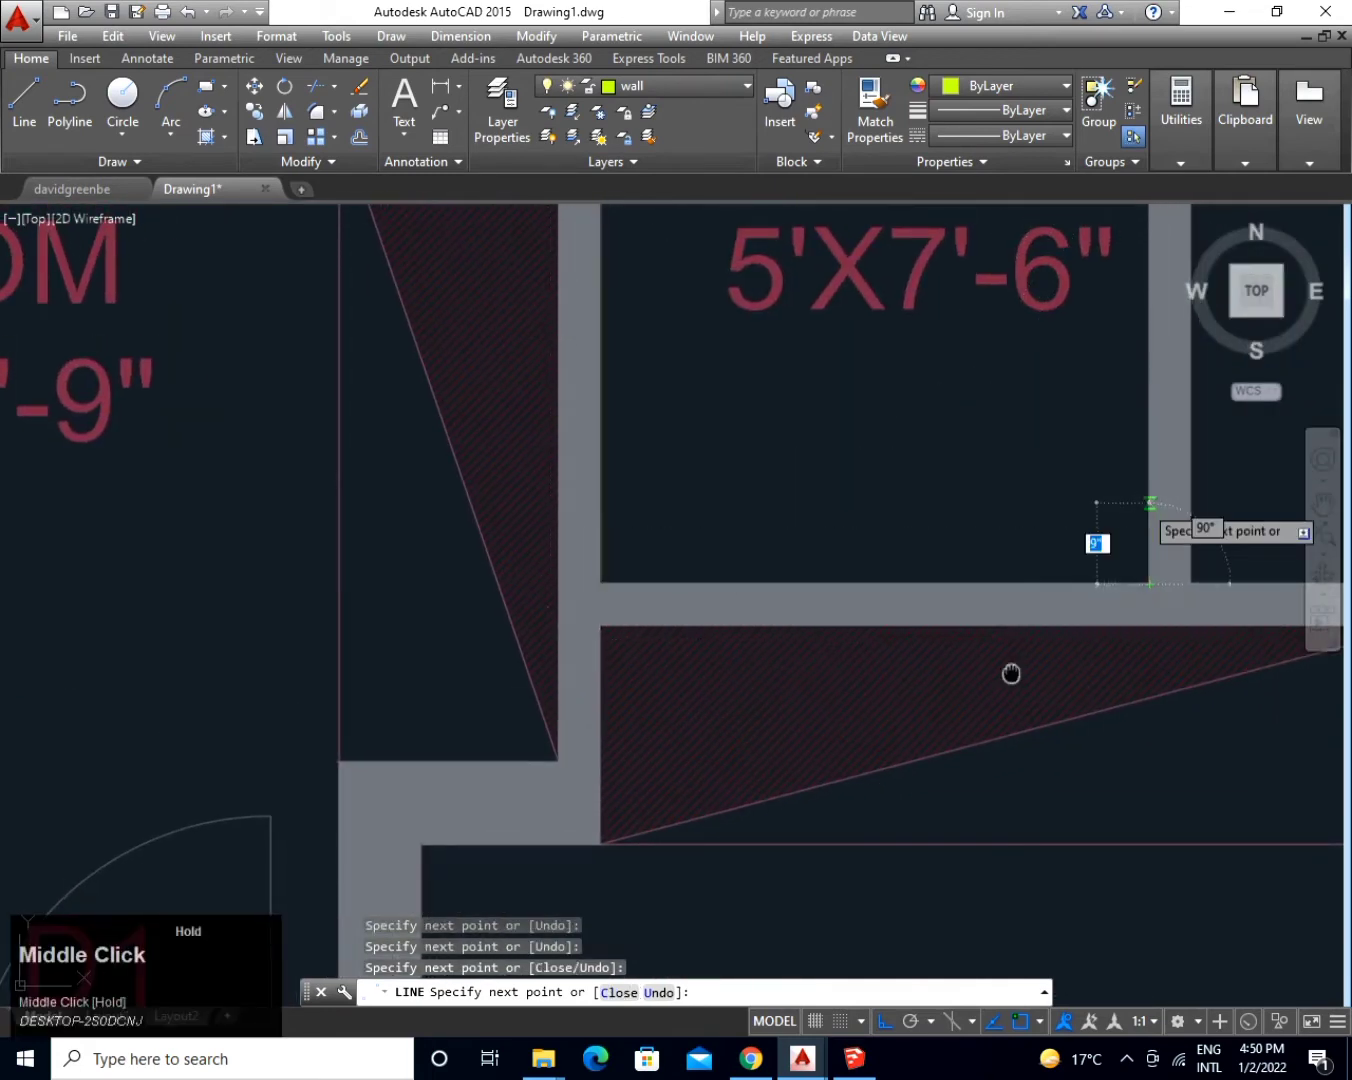
Continue the outline up the W.C. partition's west face and around the north wall piece between the two ventilators.
{"action": "mouse_move", "coordinate": [1011, 670]}
{"action": "middle_mouse_down"}
{"action": "mouse_move", "coordinate": [920, 791]}
{"action": "mouse_move", "coordinate": [860, 1030]}
{"action": "mouse_move", "coordinate": [830, 1075]}
{"action": "middle_mouse_up"}
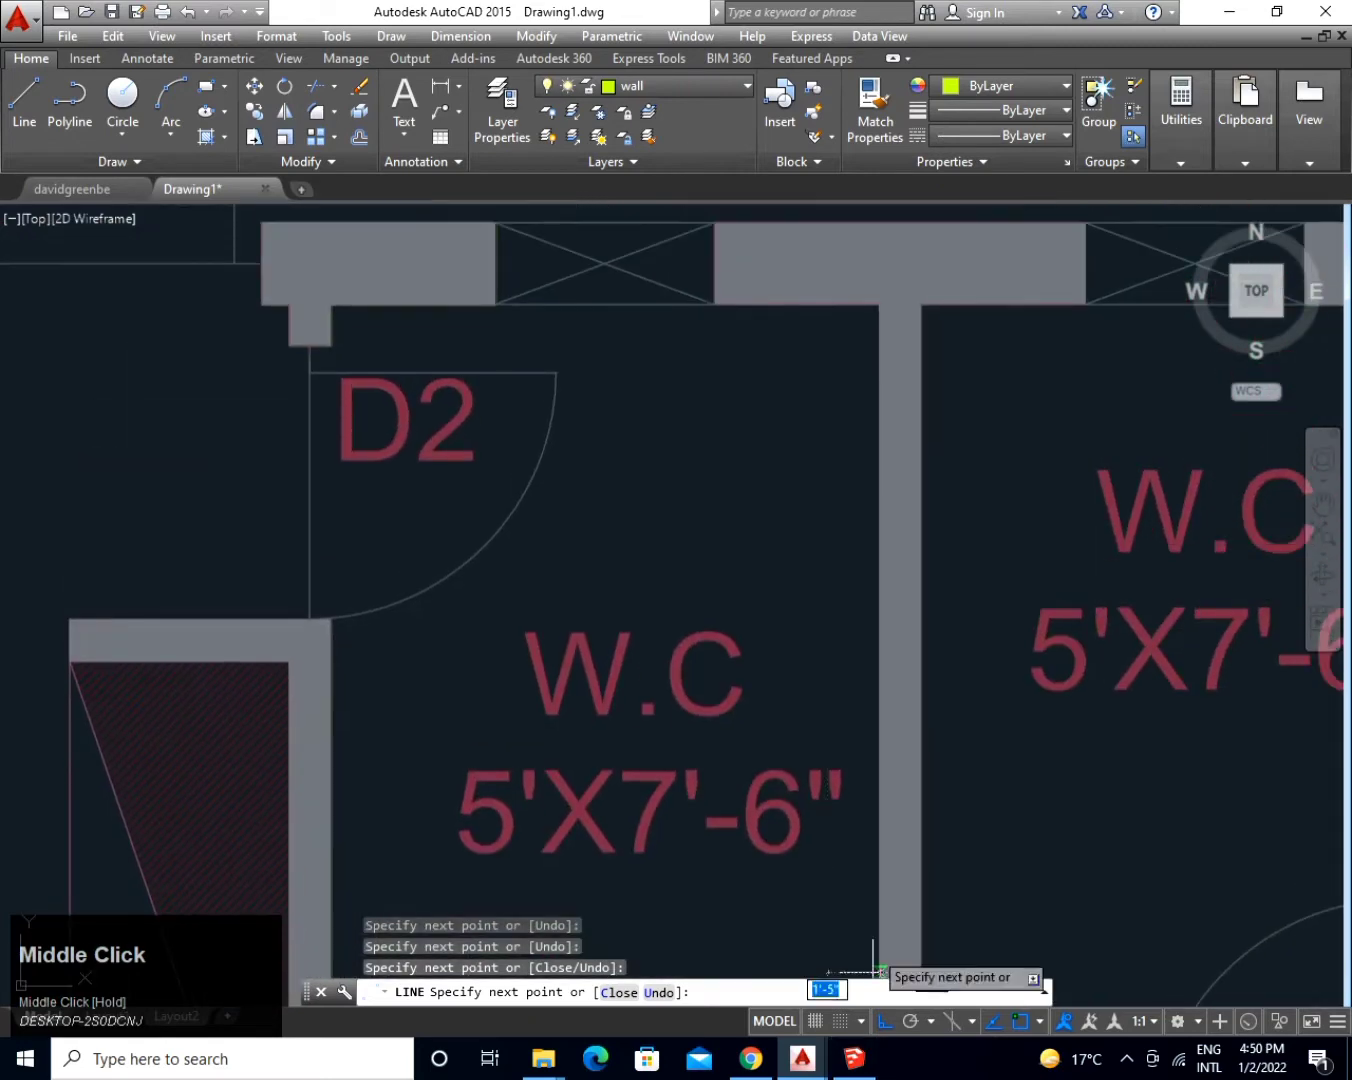
{"action": "left_click", "coordinate": [879, 304]}
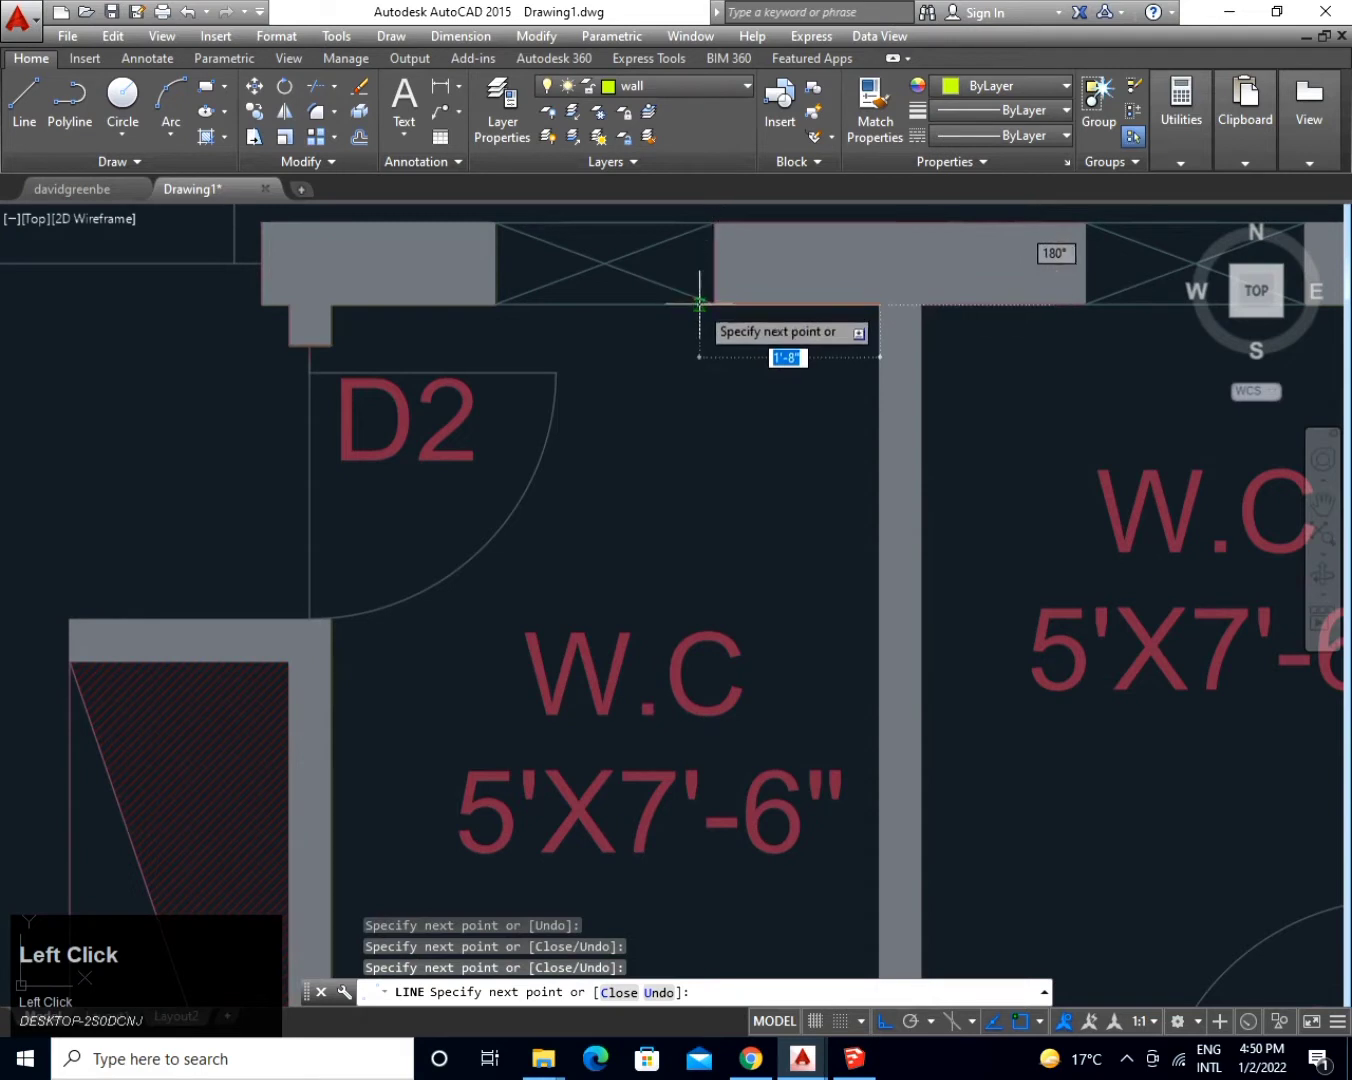
{"action": "left_click", "coordinate": [715, 304]}
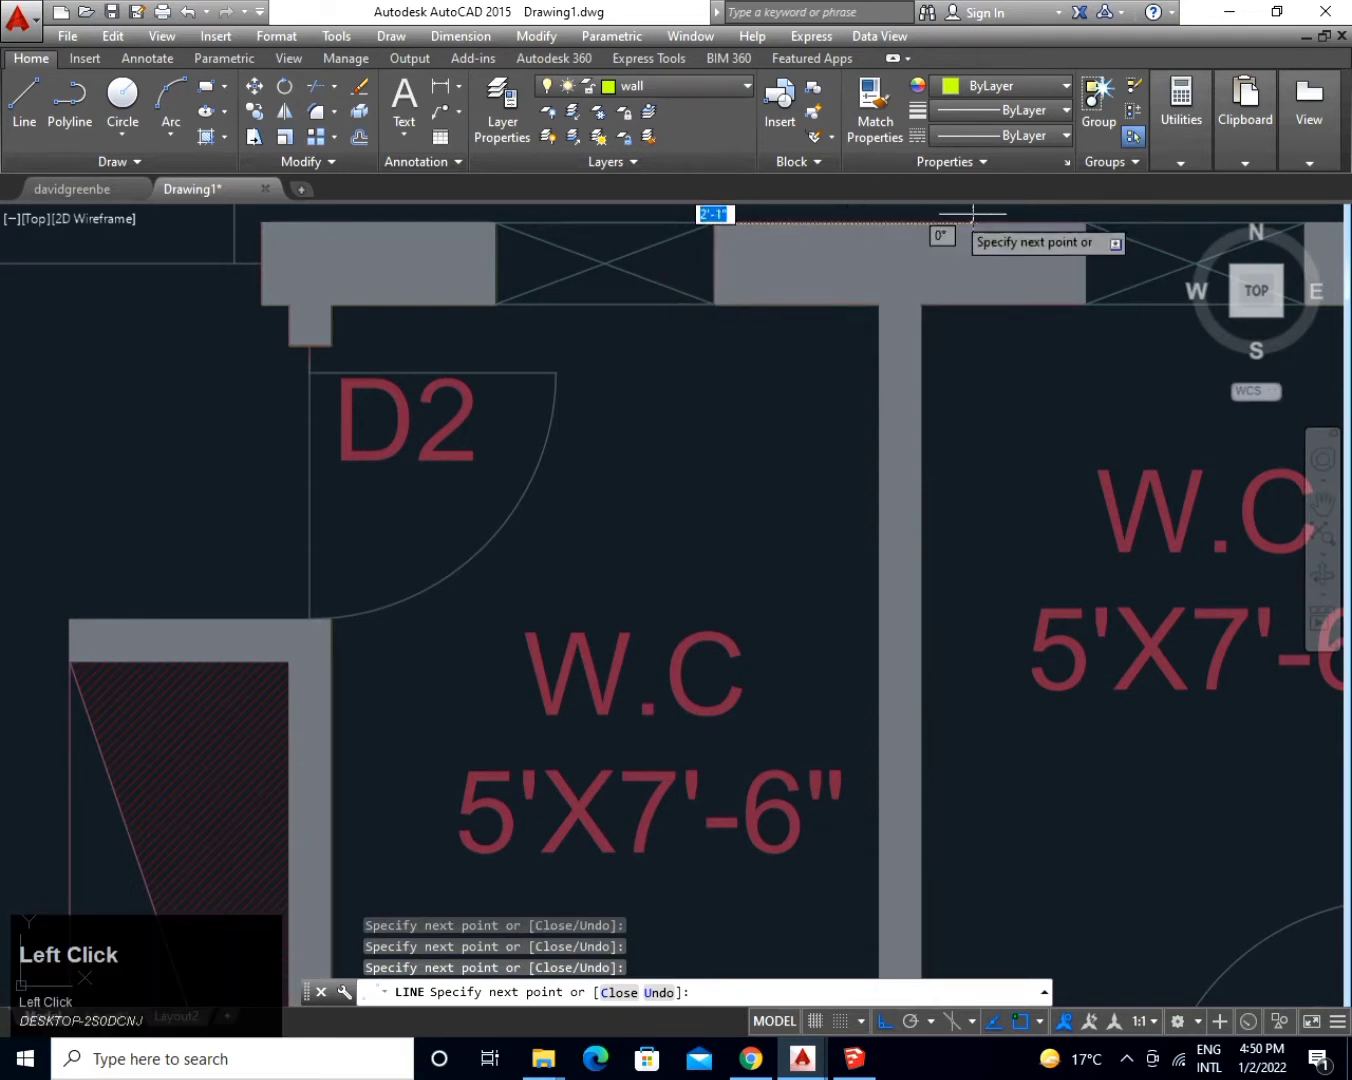
{"action": "left_click", "coordinate": [1086, 222]}
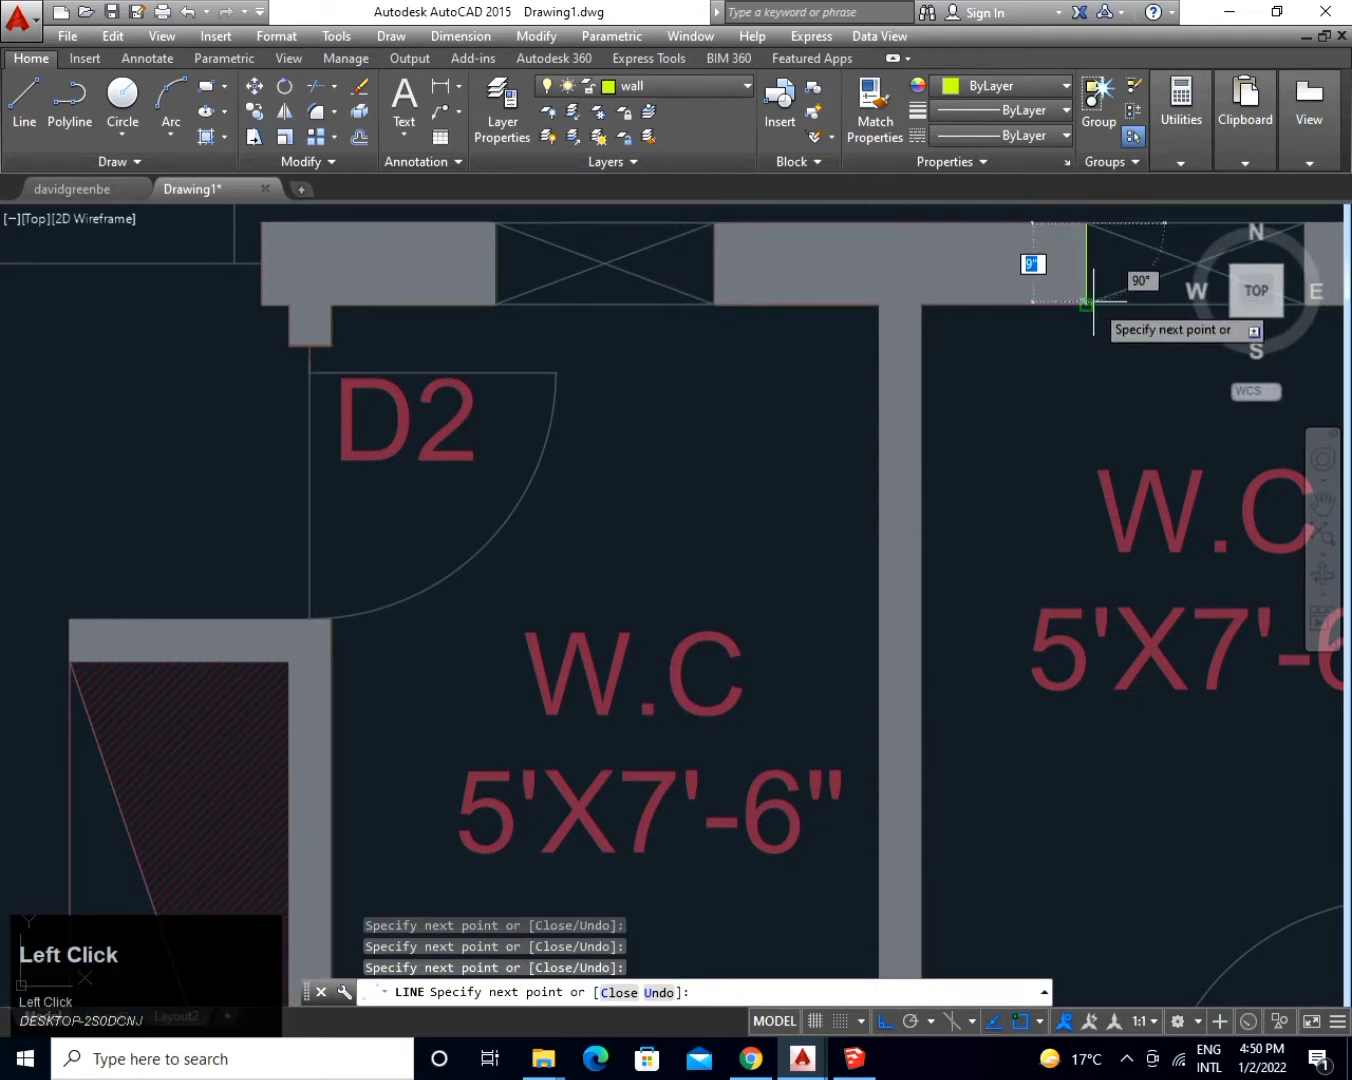
{"action": "left_click", "coordinate": [1087, 304]}
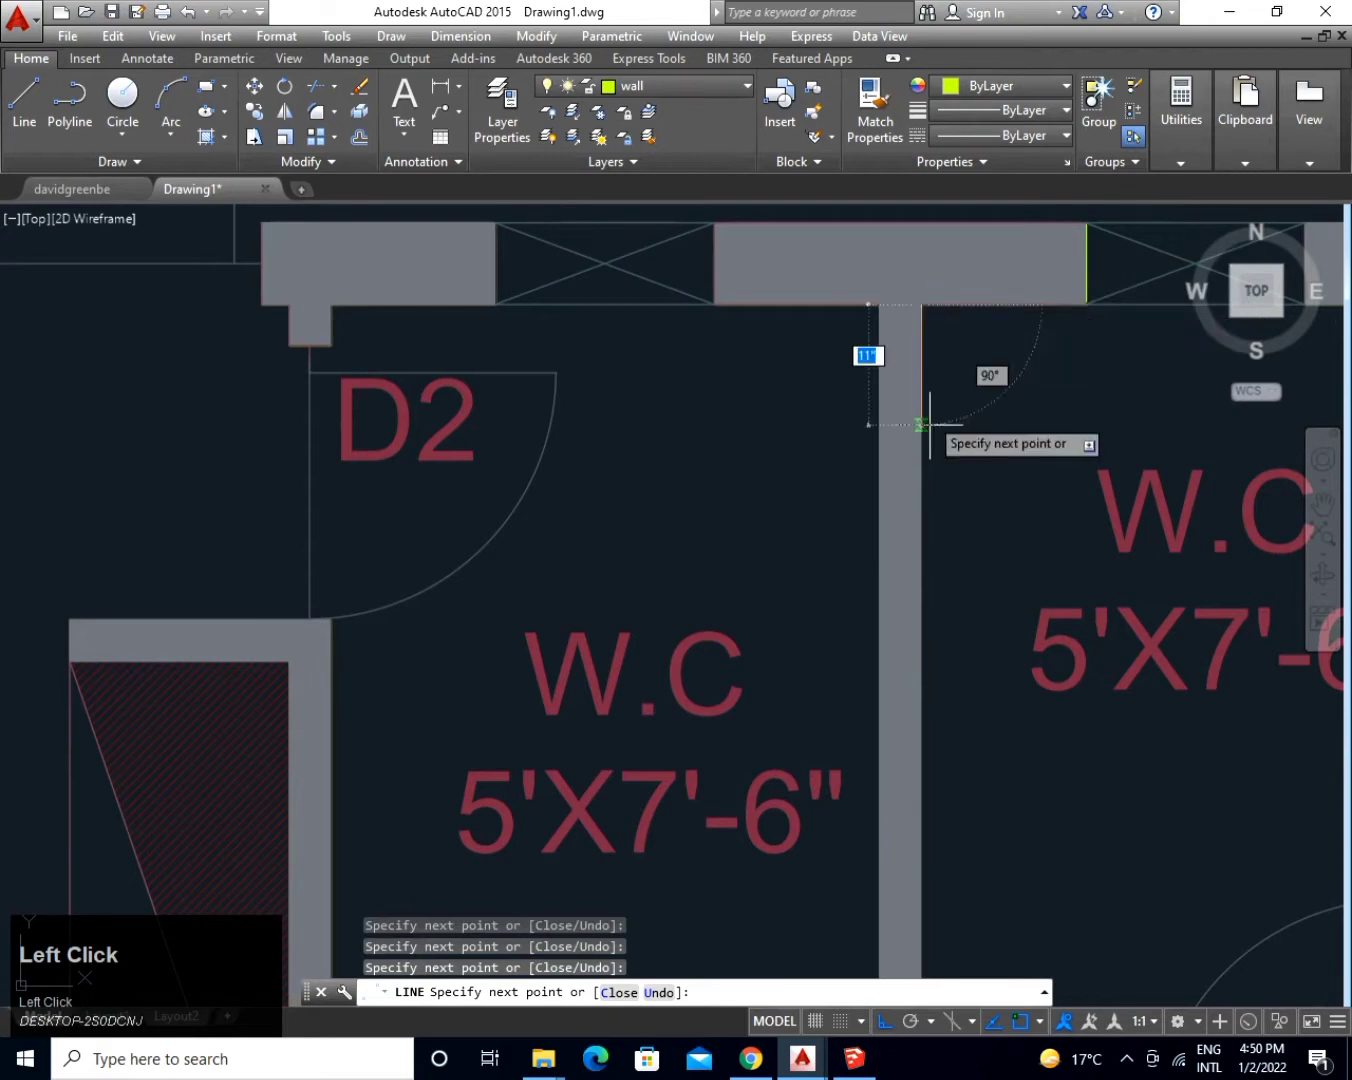
Trace the W.C. partition's east face down and the east W.C.'s south wall to door D2, including the wall end there.
{"action": "middle_click_drag", "start_coordinate": [922, 587], "coordinate": [879, 367]}
{"action": "middle_click_drag", "start_coordinate": [829, 270], "coordinate": [827, 270]}
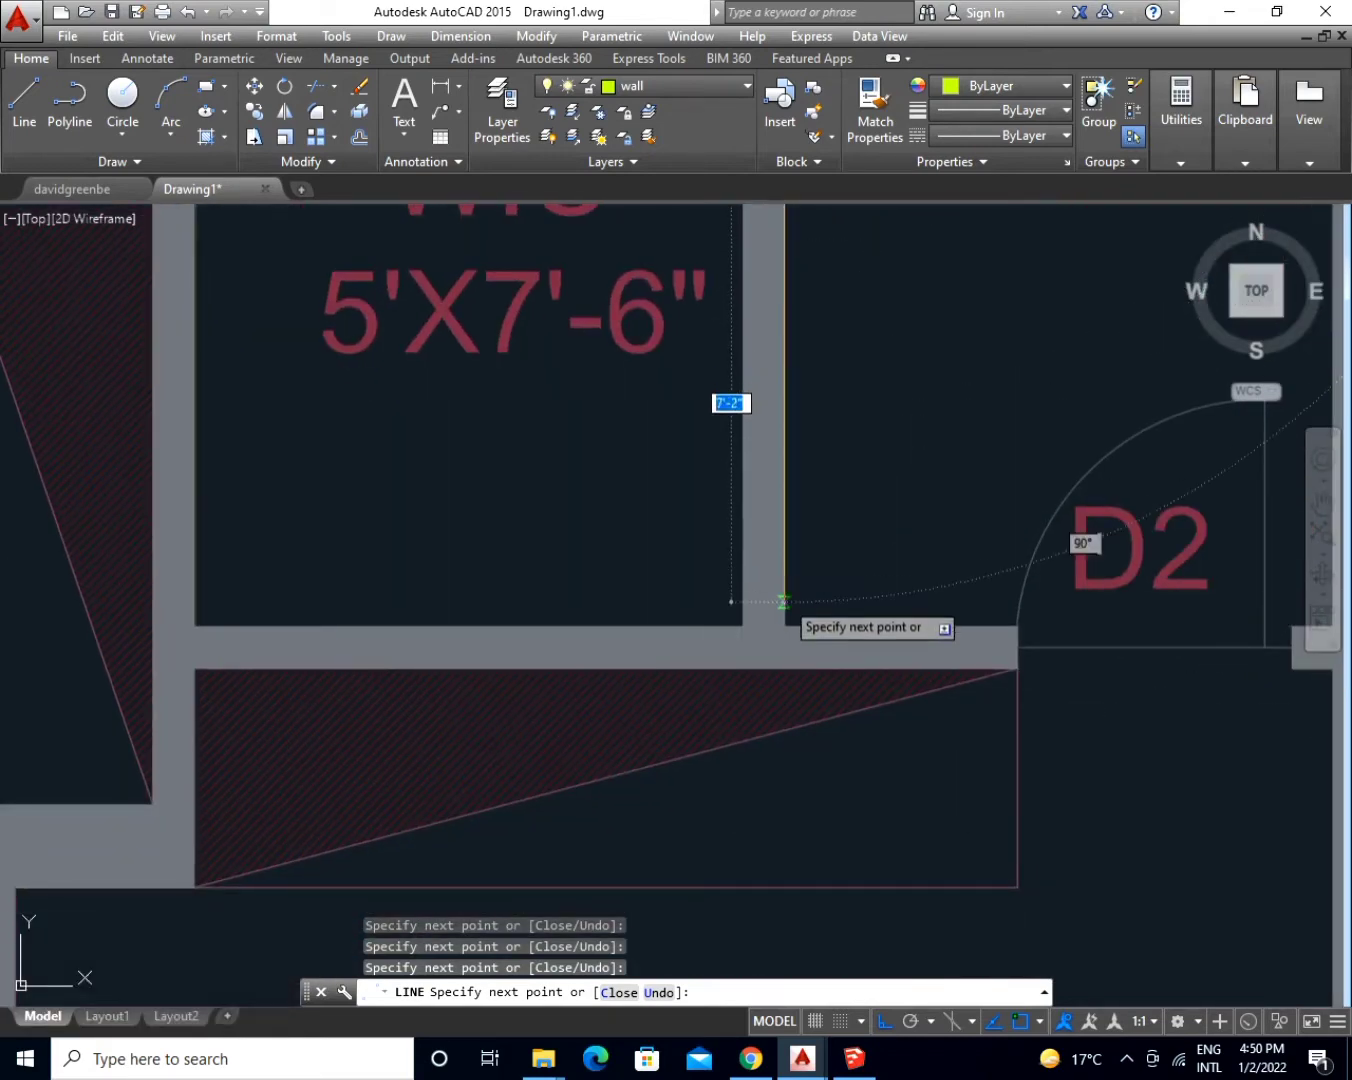
{"action": "left_click", "coordinate": [785, 628]}
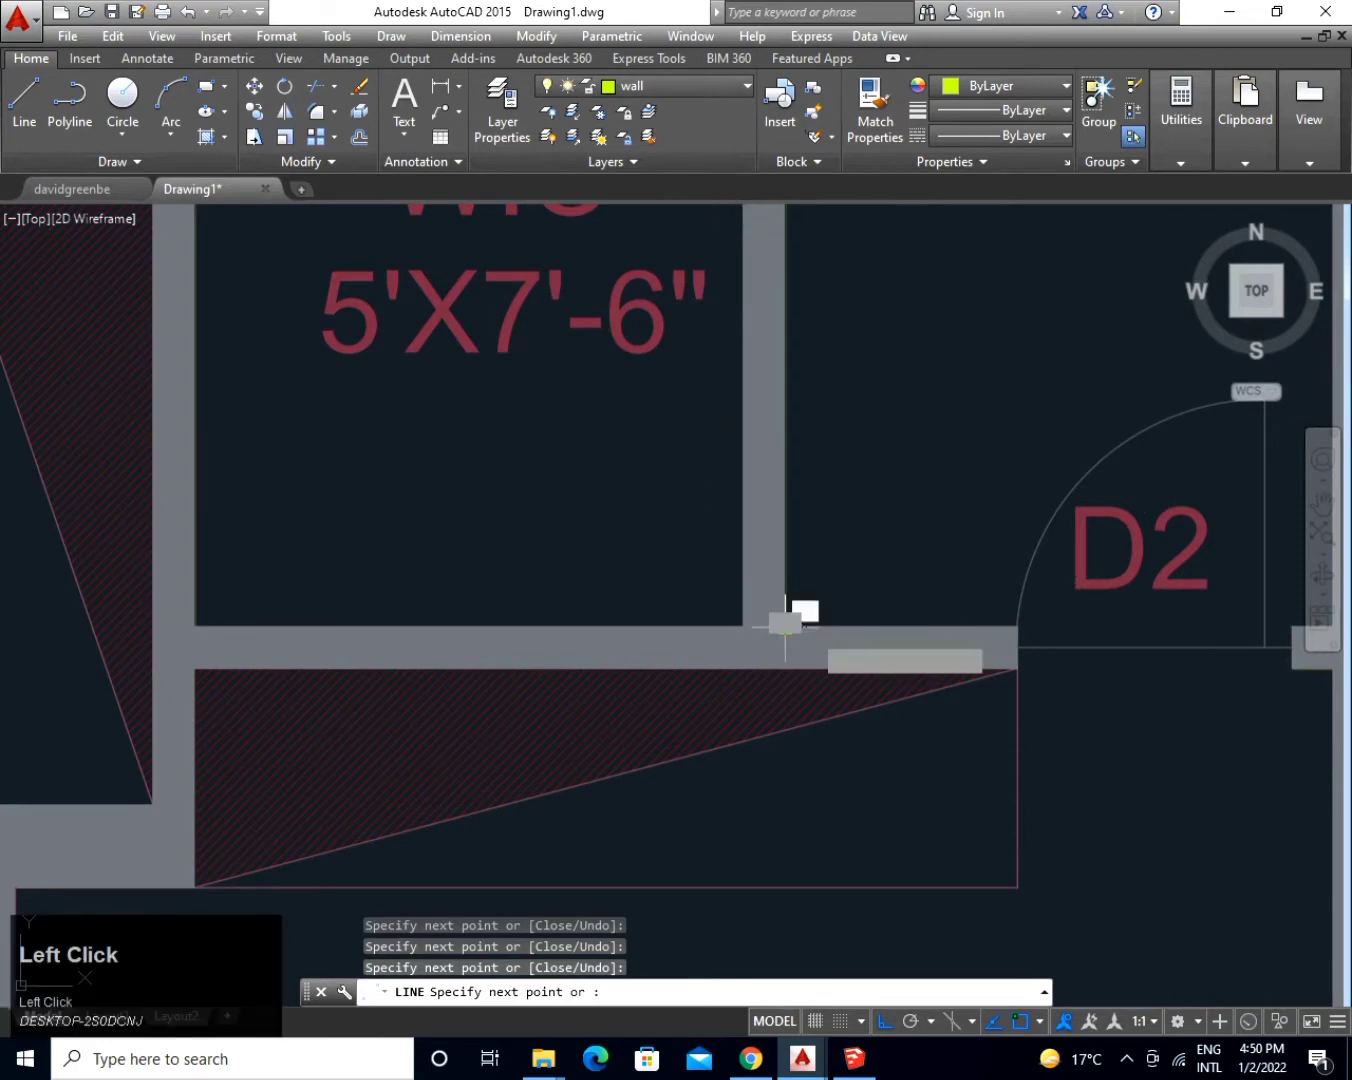
{"action": "left_click", "coordinate": [1009, 627]}
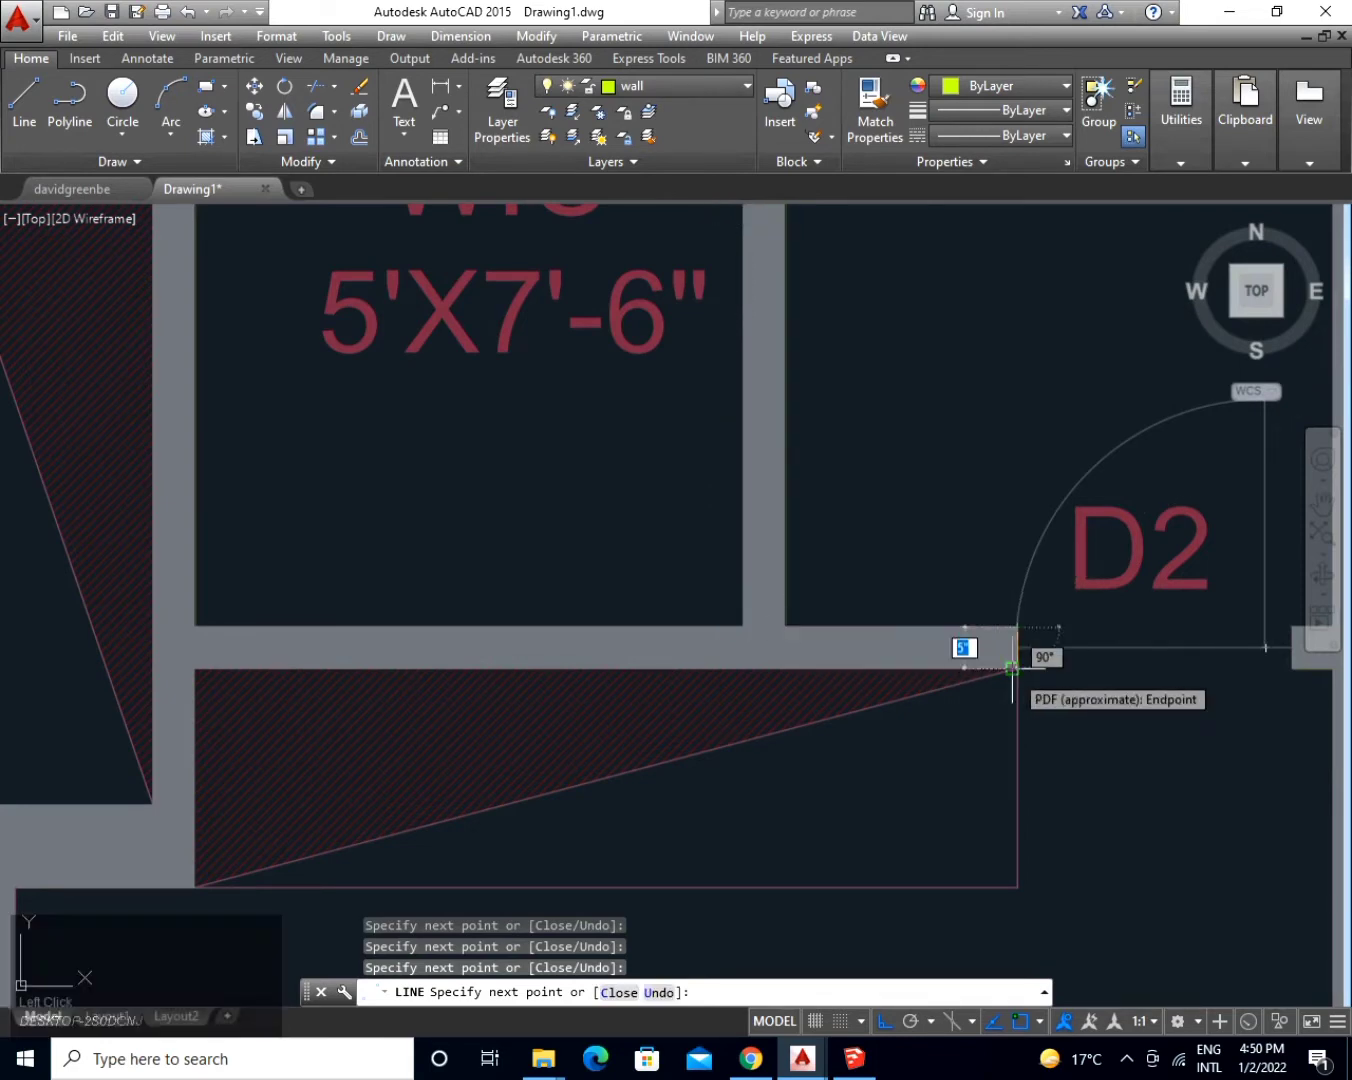
{"action": "scroll", "coordinate": [1012, 667], "scroll_direction": "up", "scroll_amount": 2}
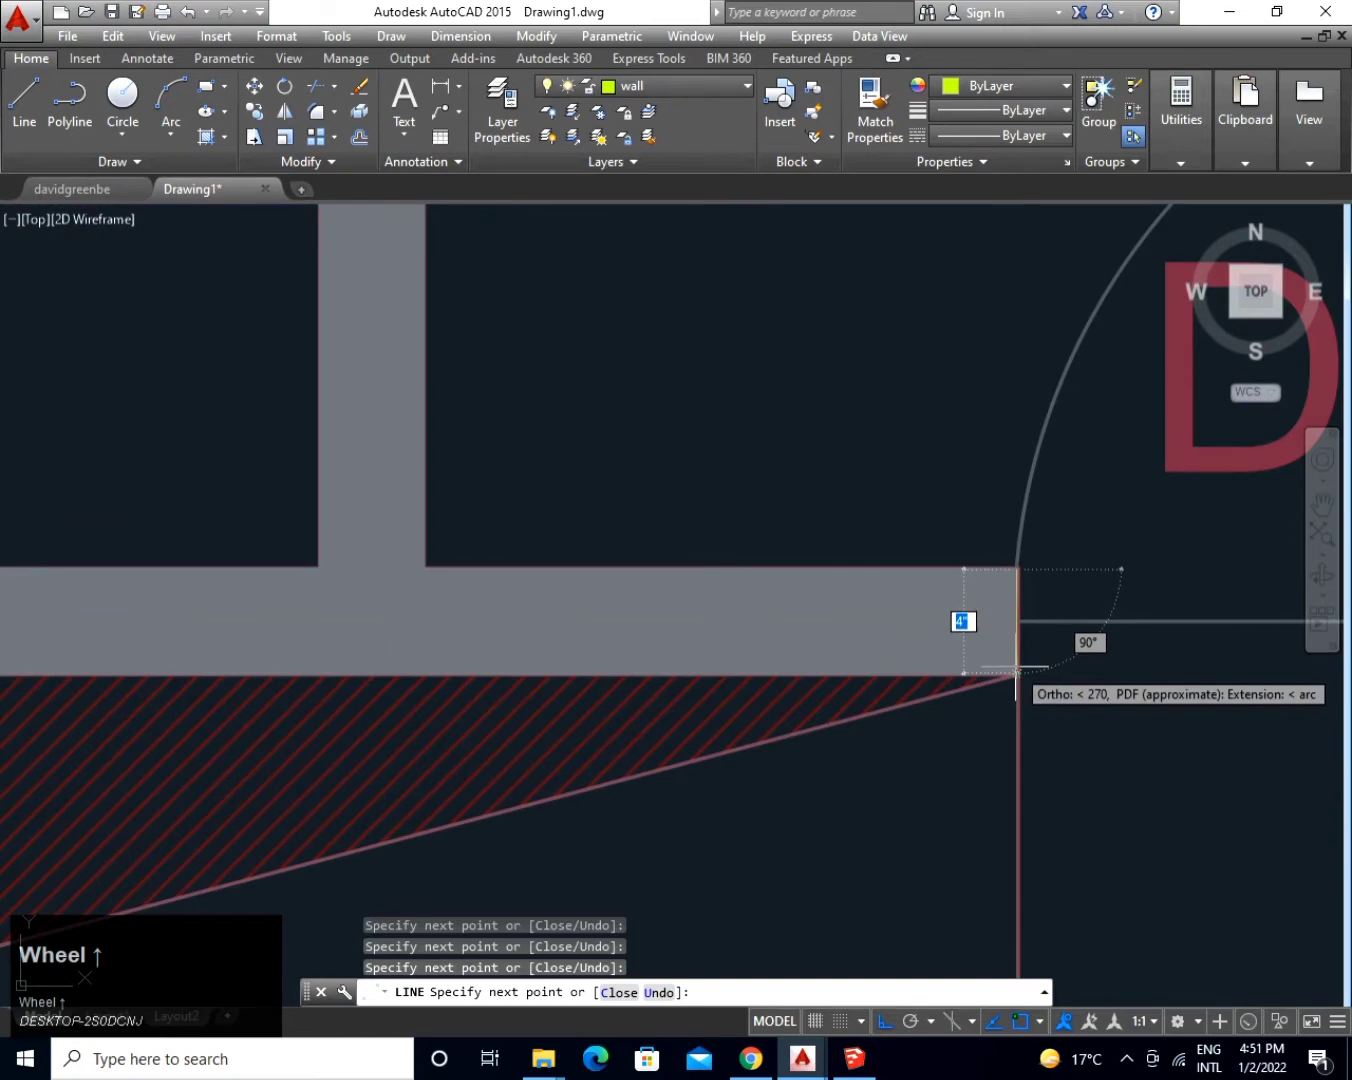
{"action": "left_click", "coordinate": [1015, 672]}
Trace the W.C. wall's south face back west, around the 12'-0"x13'-0" bedroom's wardrobe recess, and down to its door D1.
{"action": "scroll", "coordinate": [676, 650], "scroll_direction": "down", "scroll_amount": 2}
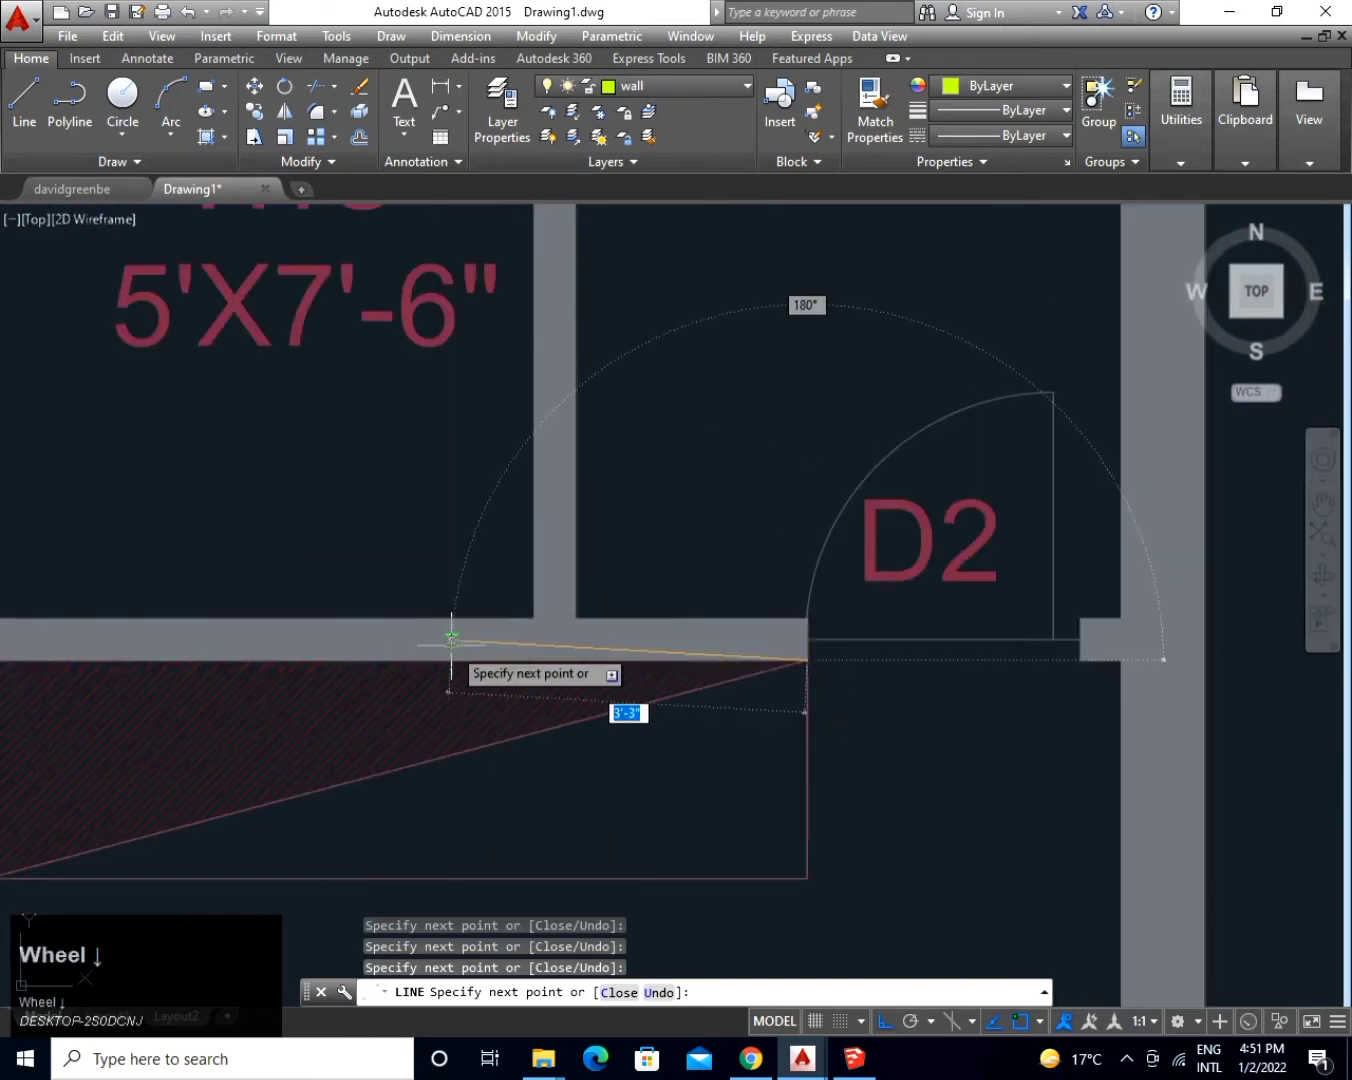
{"action": "scroll", "coordinate": [400, 641], "scroll_direction": "down", "scroll_amount": 1}
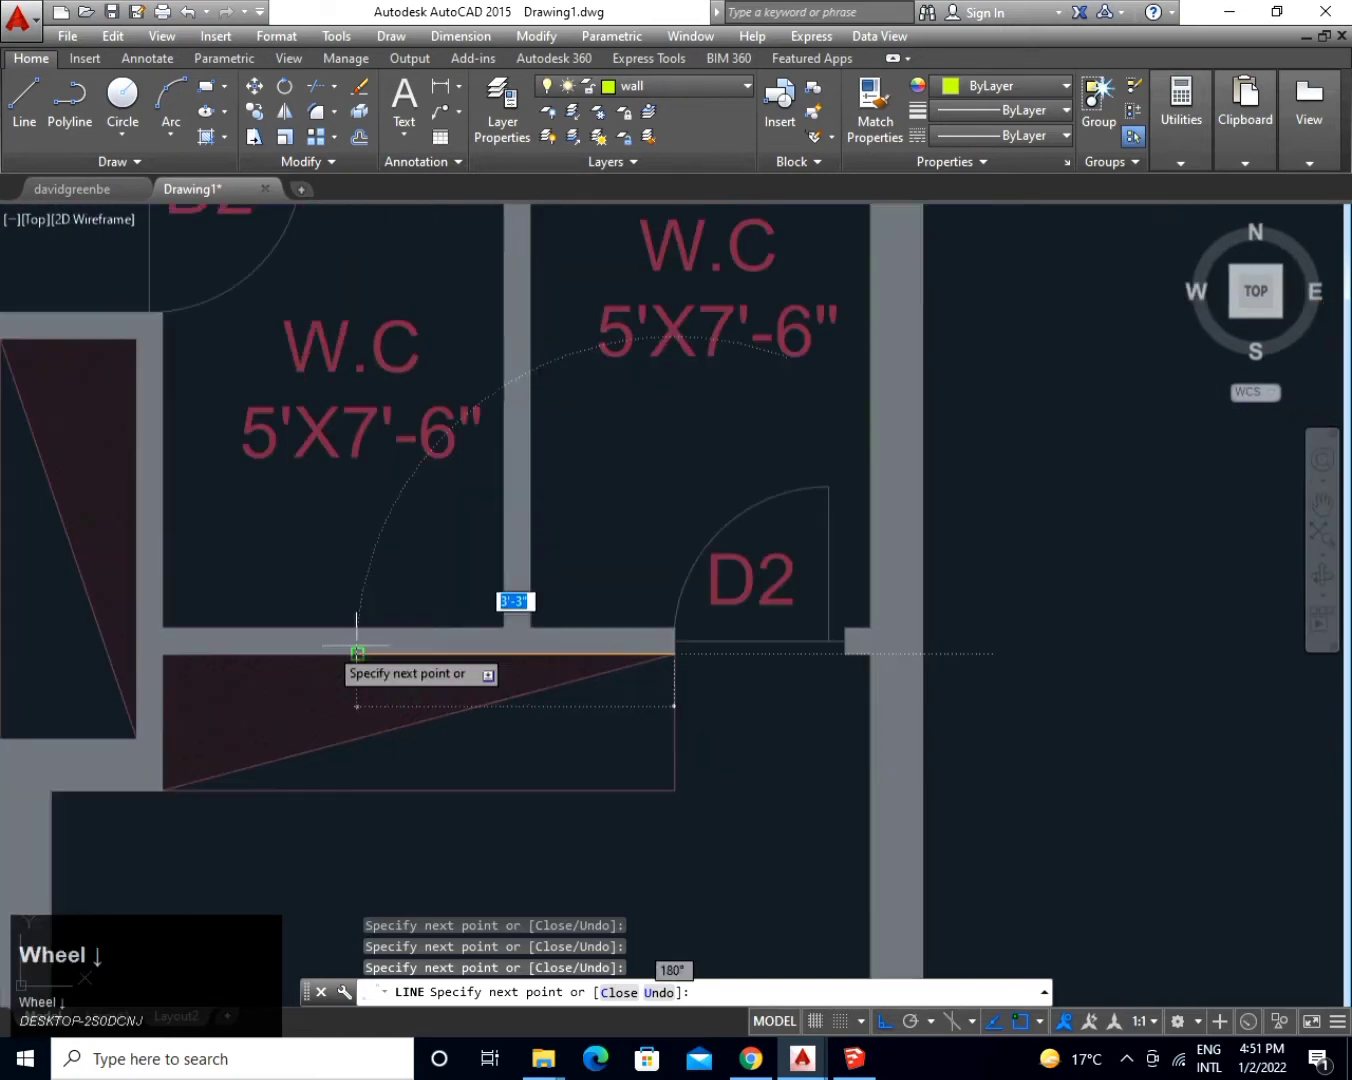
{"action": "left_click", "coordinate": [159, 651]}
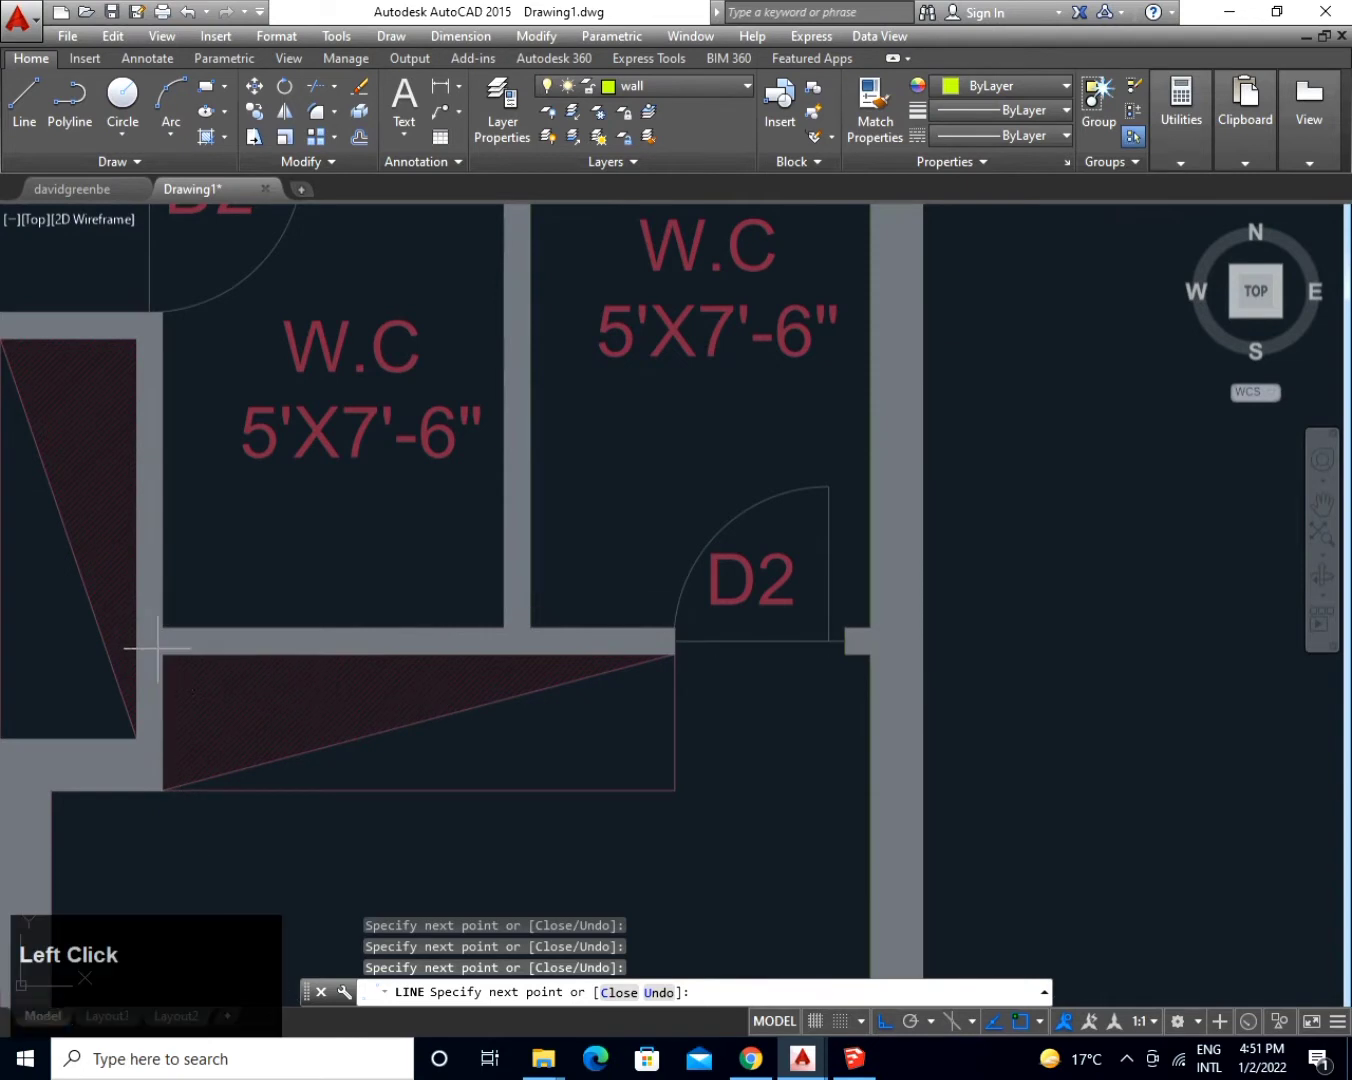
{"action": "left_click", "coordinate": [162, 790]}
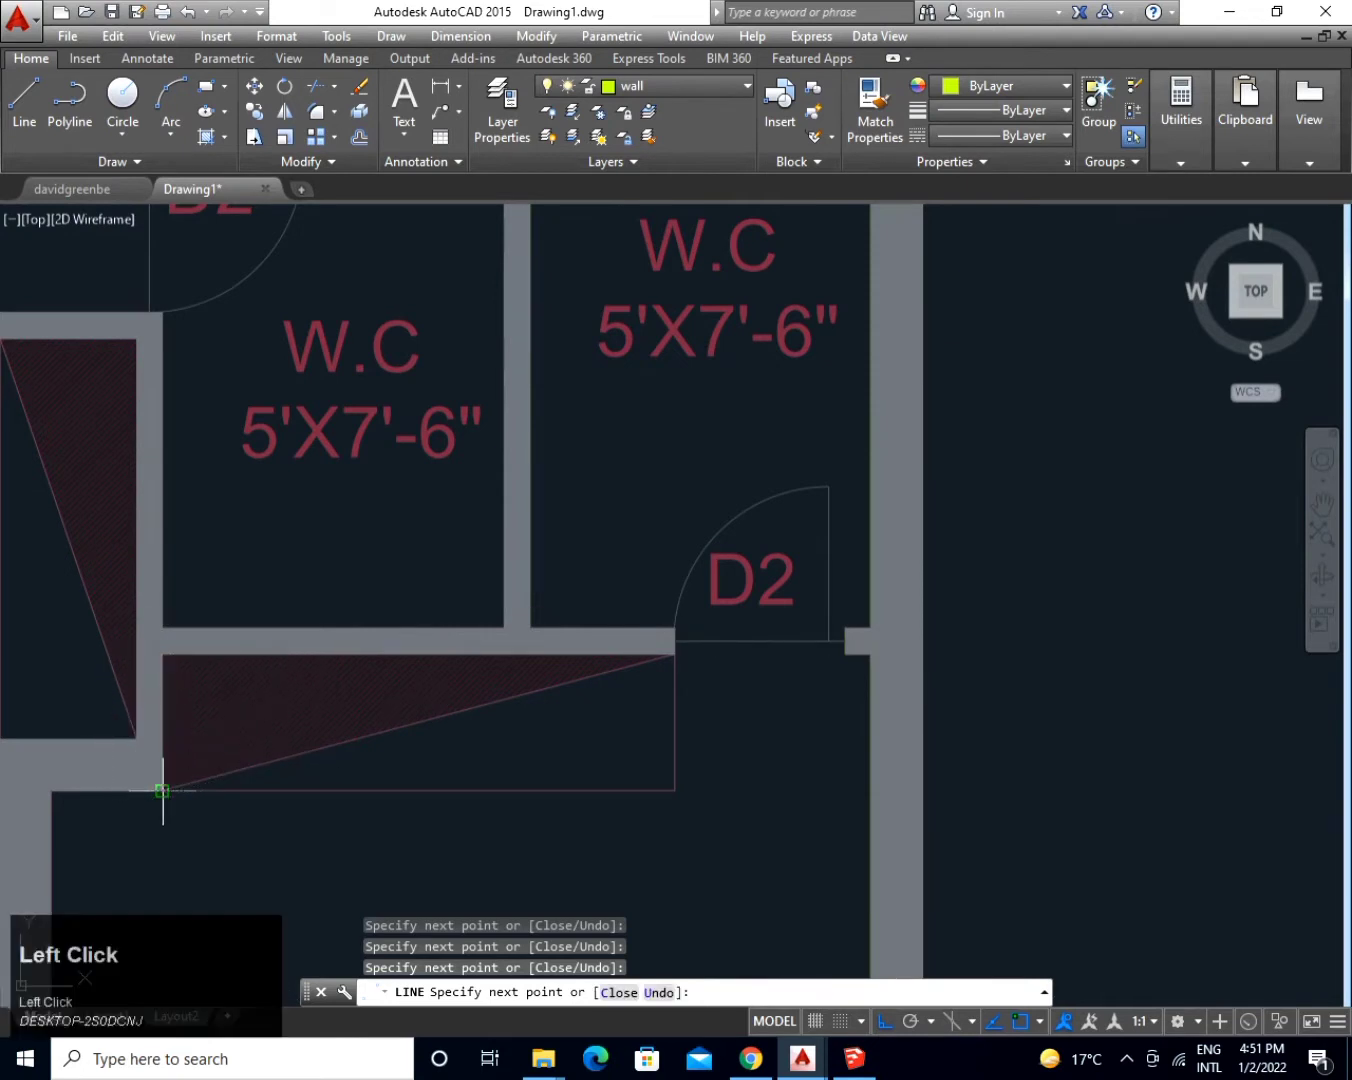
{"action": "left_click", "coordinate": [49, 790]}
{"action": "middle_click_drag", "start_coordinate": [96, 651], "coordinate": [249, 321]}
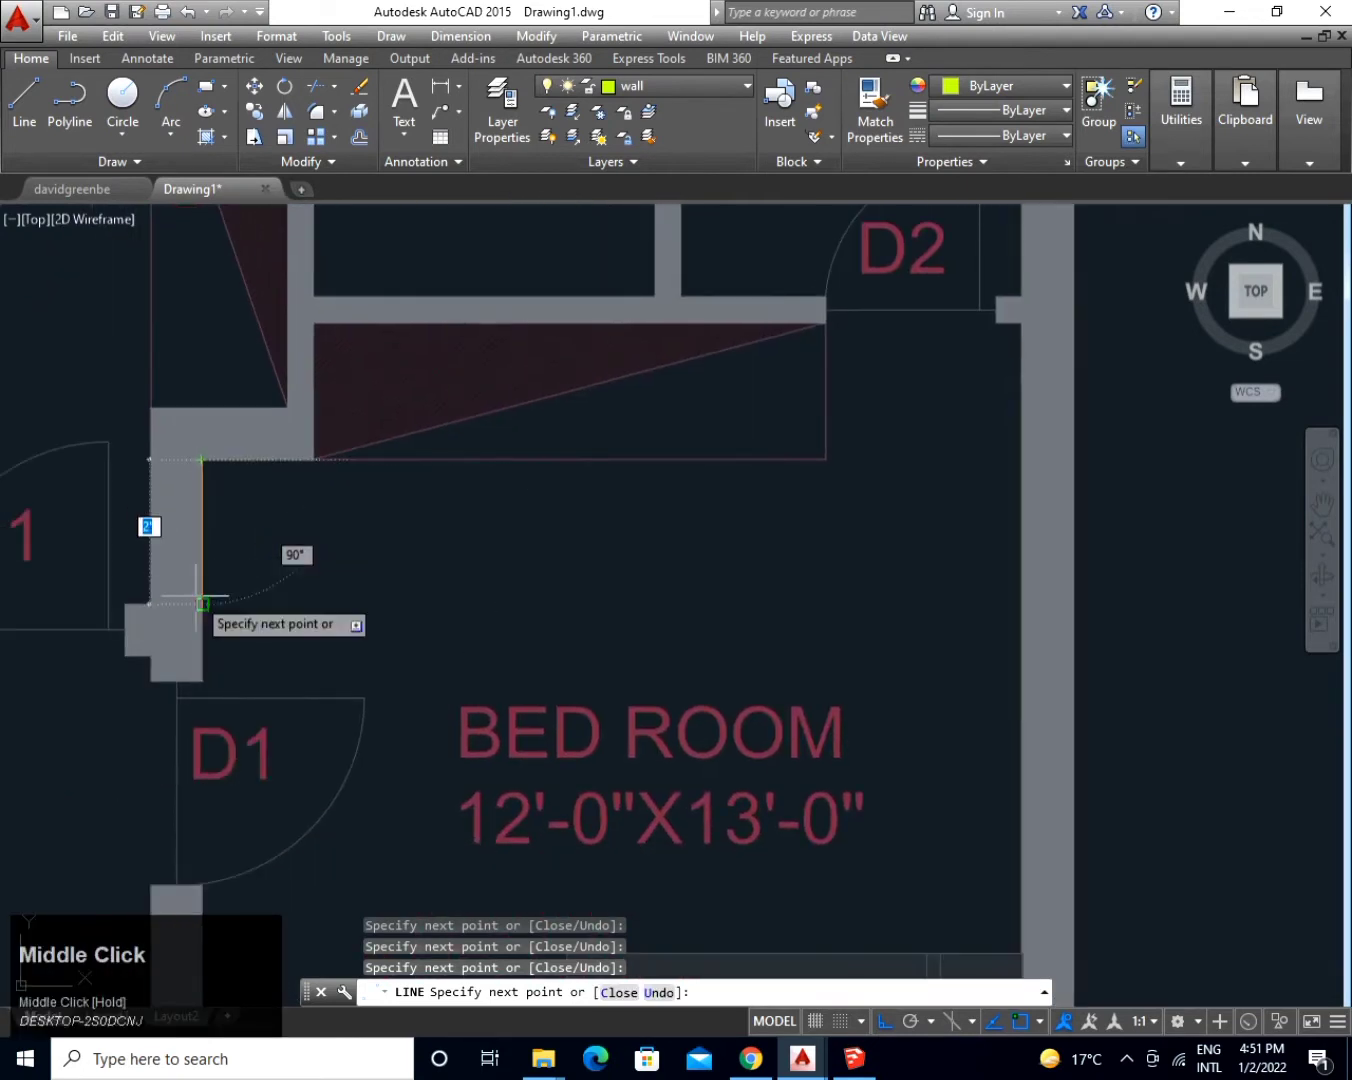
{"action": "left_click", "coordinate": [202, 682]}
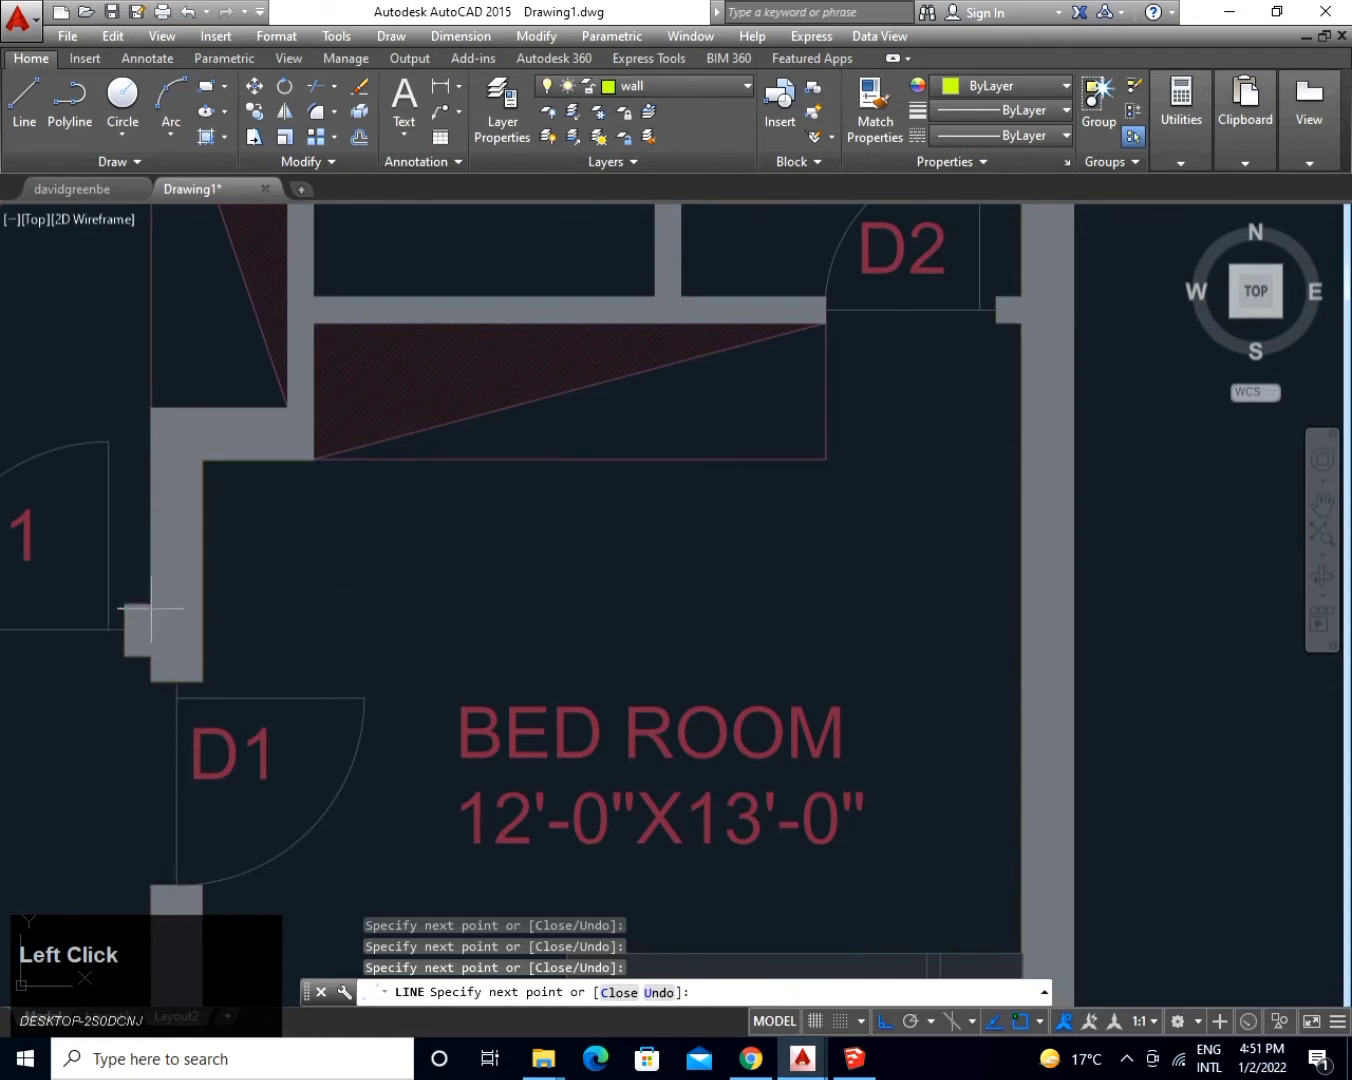
Close the outline past the stub between the D1 doors and around the inner faces of the 12'-0"x15'-9" bedroom's wardrobe recess.
{"action": "left_click", "coordinate": [146, 410]}
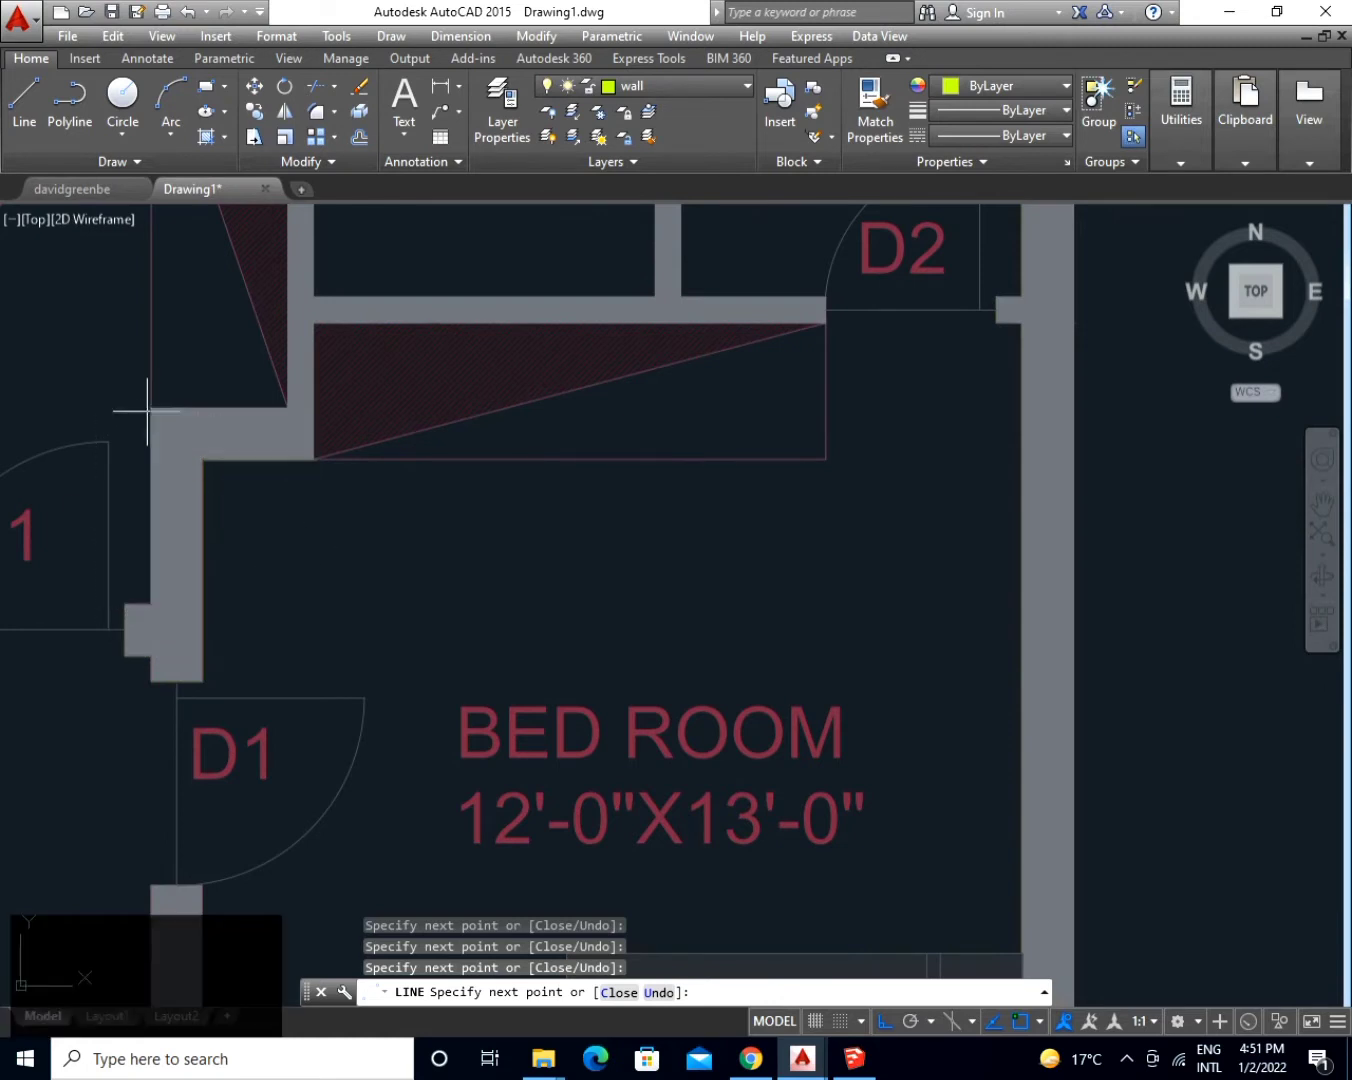
{"action": "left_click", "coordinate": [280, 404]}
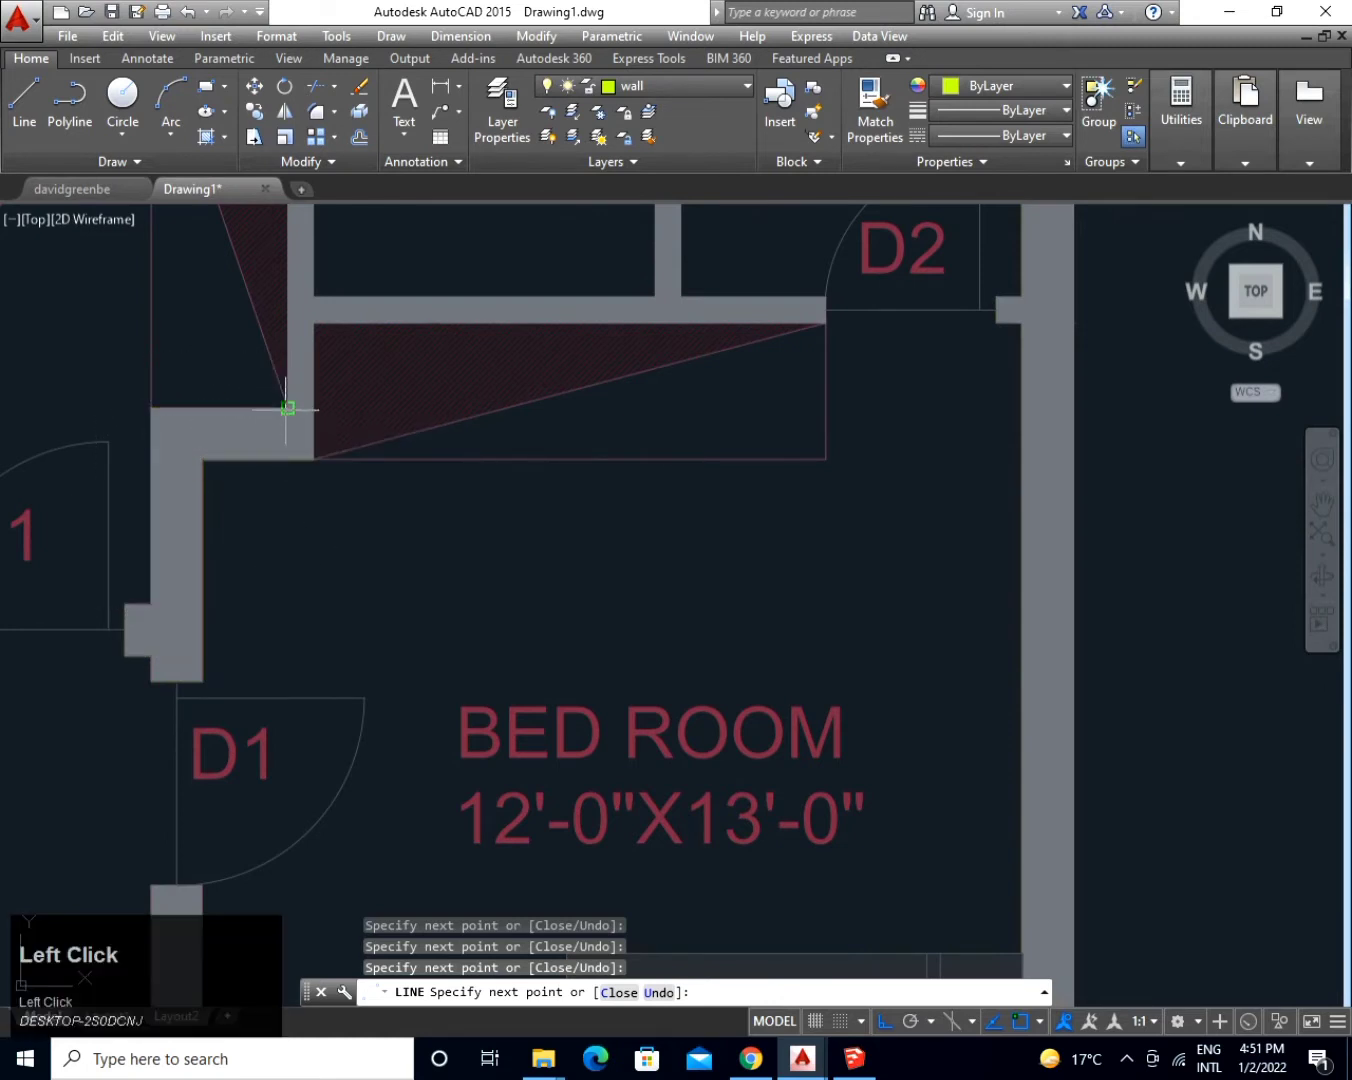
{"action": "middle_click_drag", "start_coordinate": [304, 405], "coordinate": [374, 794]}
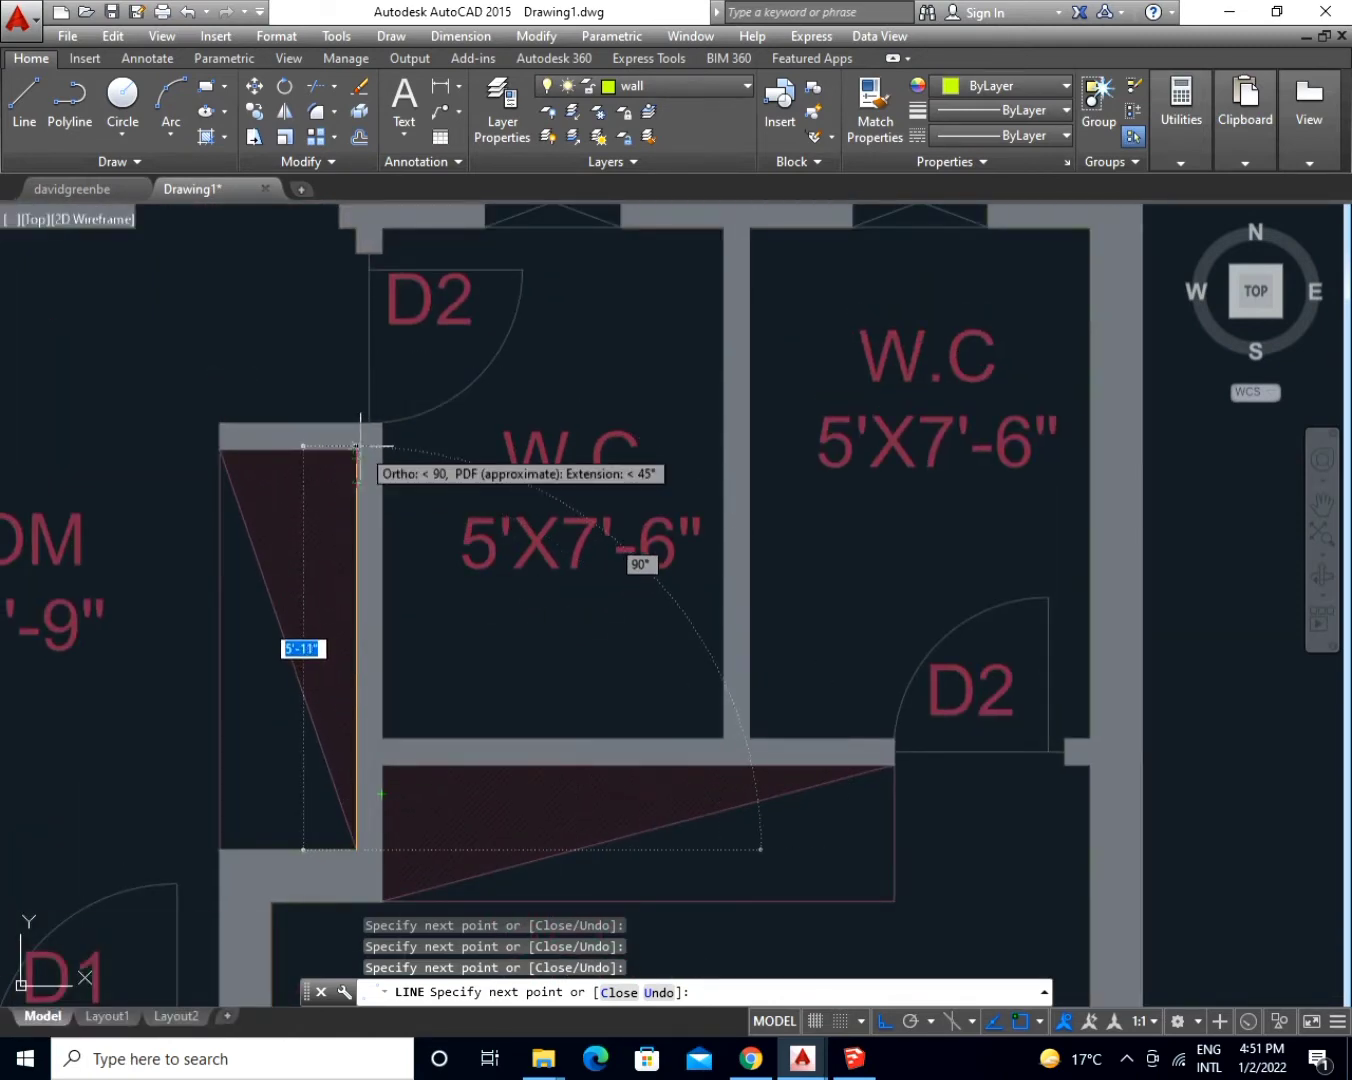
{"action": "left_click", "coordinate": [322, 447]}
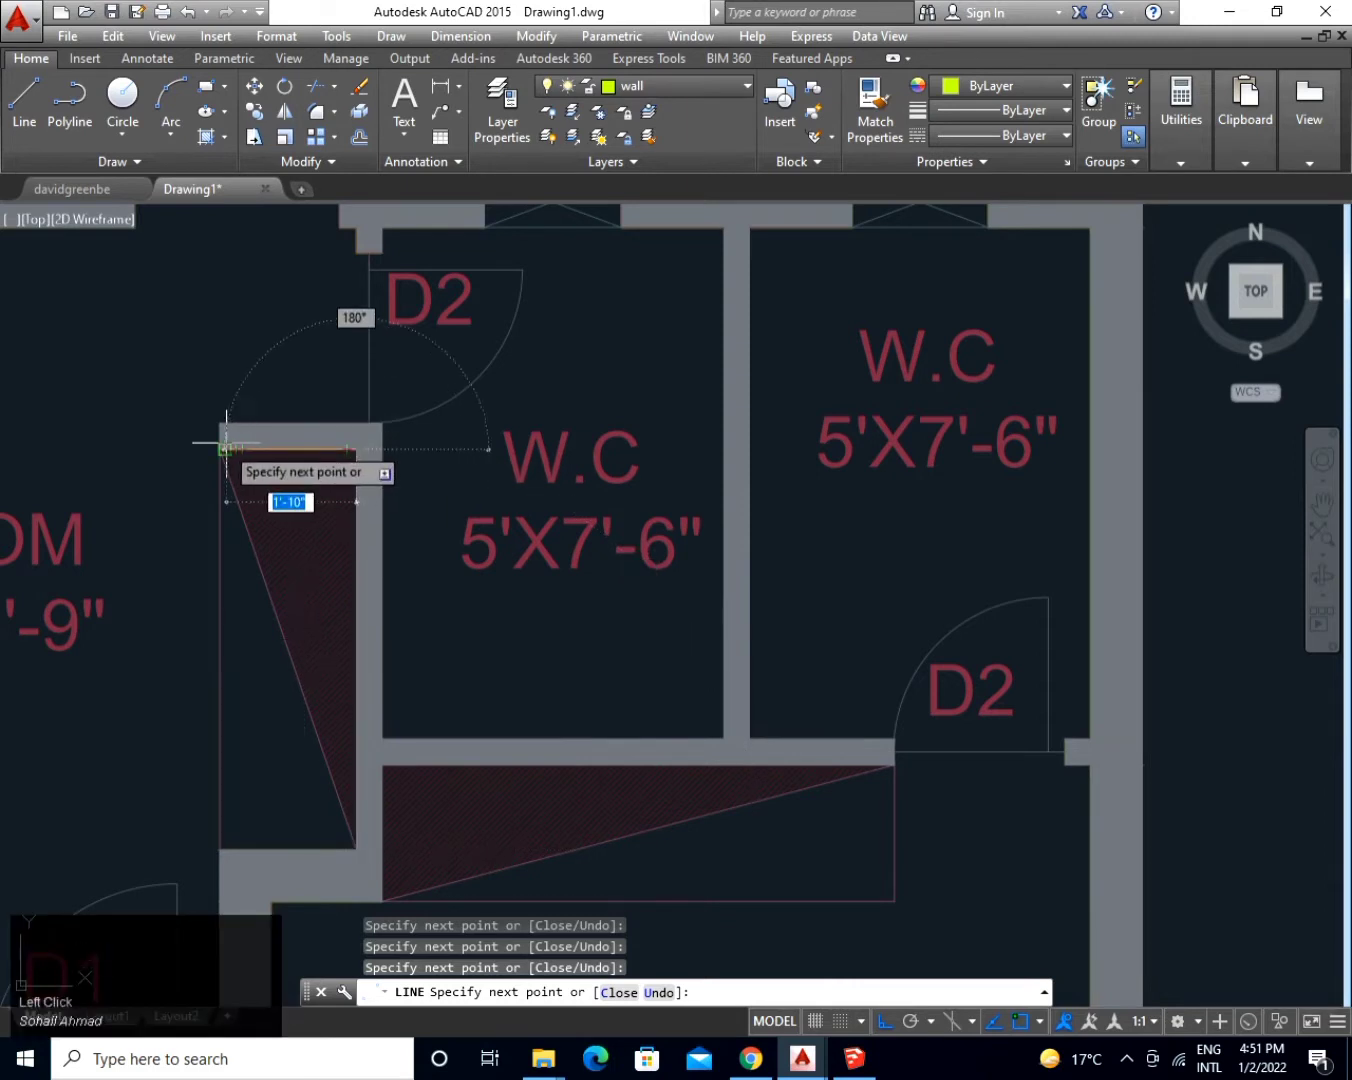
{"action": "left_click", "coordinate": [226, 447]}
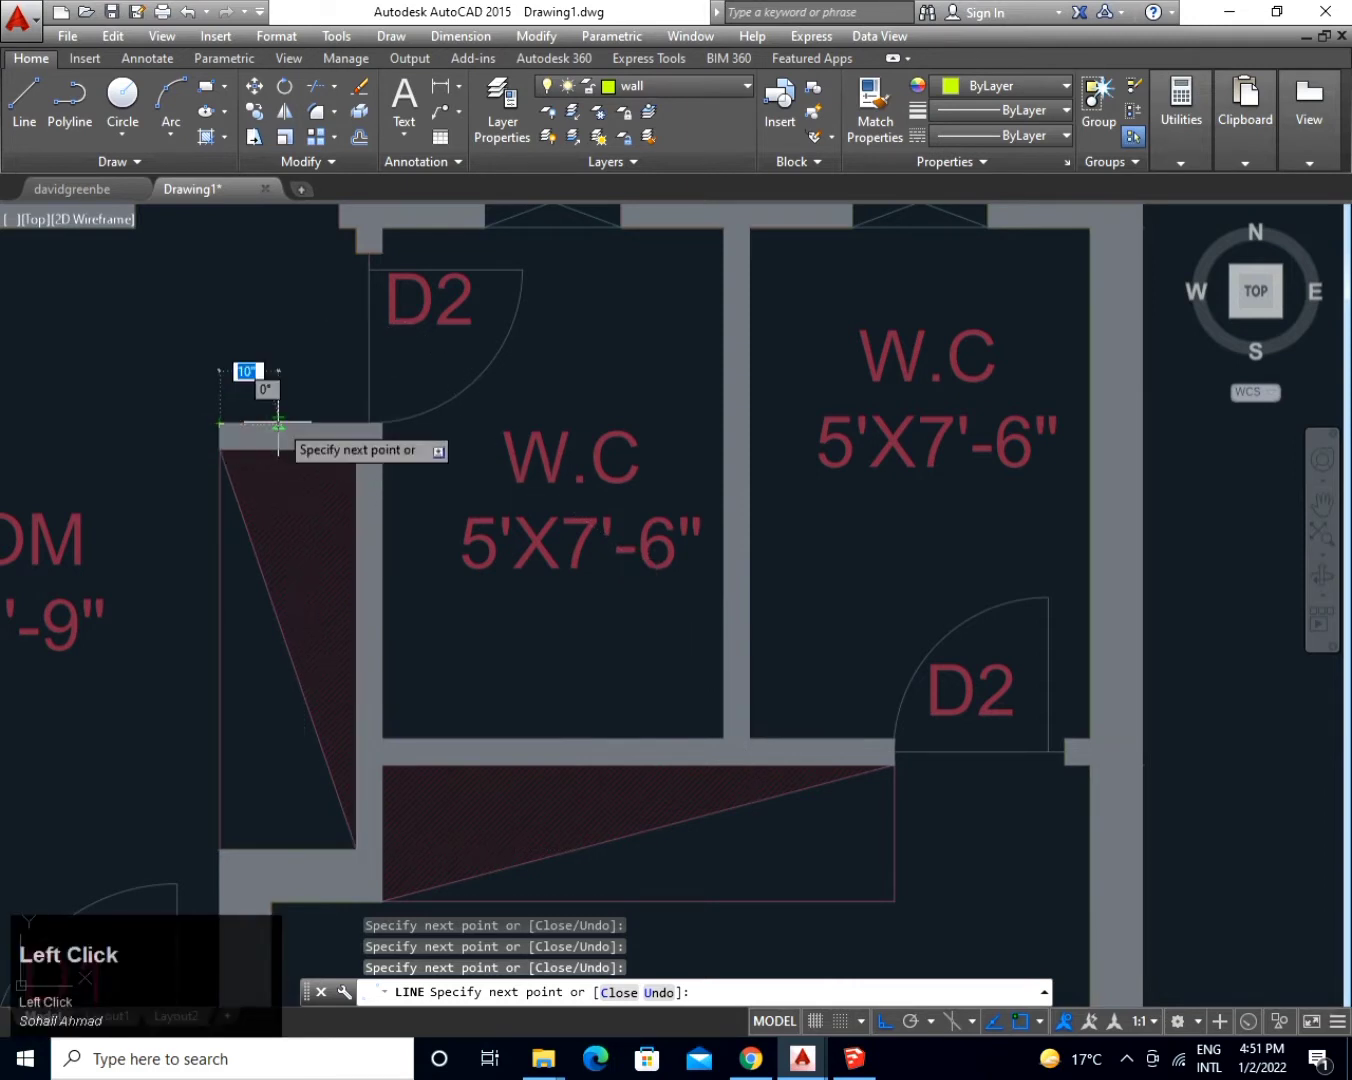
{"action": "key", "text": "space"}
Trace the closed outline of the L-shaped wall between the 12'-0"x13'-0" bedroom's door D1 and its south window W.
{"action": "middle_click", "coordinate": [391, 671]}
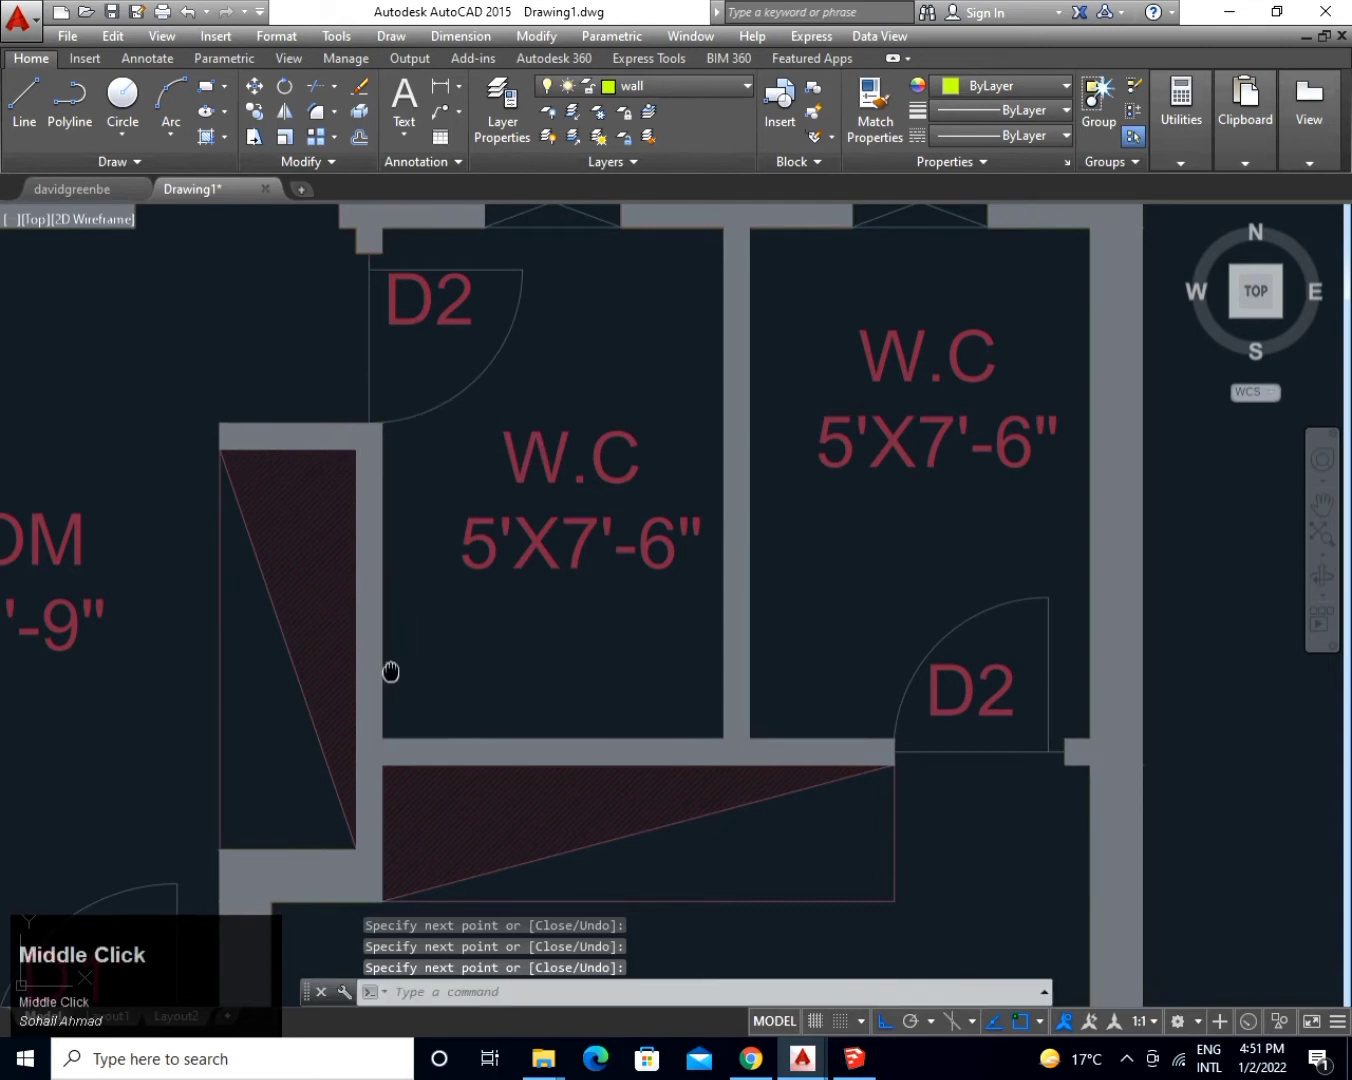
{"action": "middle_click_drag", "start_coordinate": [390, 671], "coordinate": [514, 262]}
{"action": "scroll", "coordinate": [358, 620], "scroll_direction": "down", "scroll_amount": 4}
{"action": "mouse_move", "coordinate": [263, 640]}
{"action": "middle_mouse_down"}
{"action": "mouse_move", "coordinate": [393, 490]}
{"action": "mouse_move", "coordinate": [444, 368]}
{"action": "middle_mouse_up"}
{"action": "scroll", "coordinate": [536, 663], "scroll_direction": "up", "scroll_amount": 2}
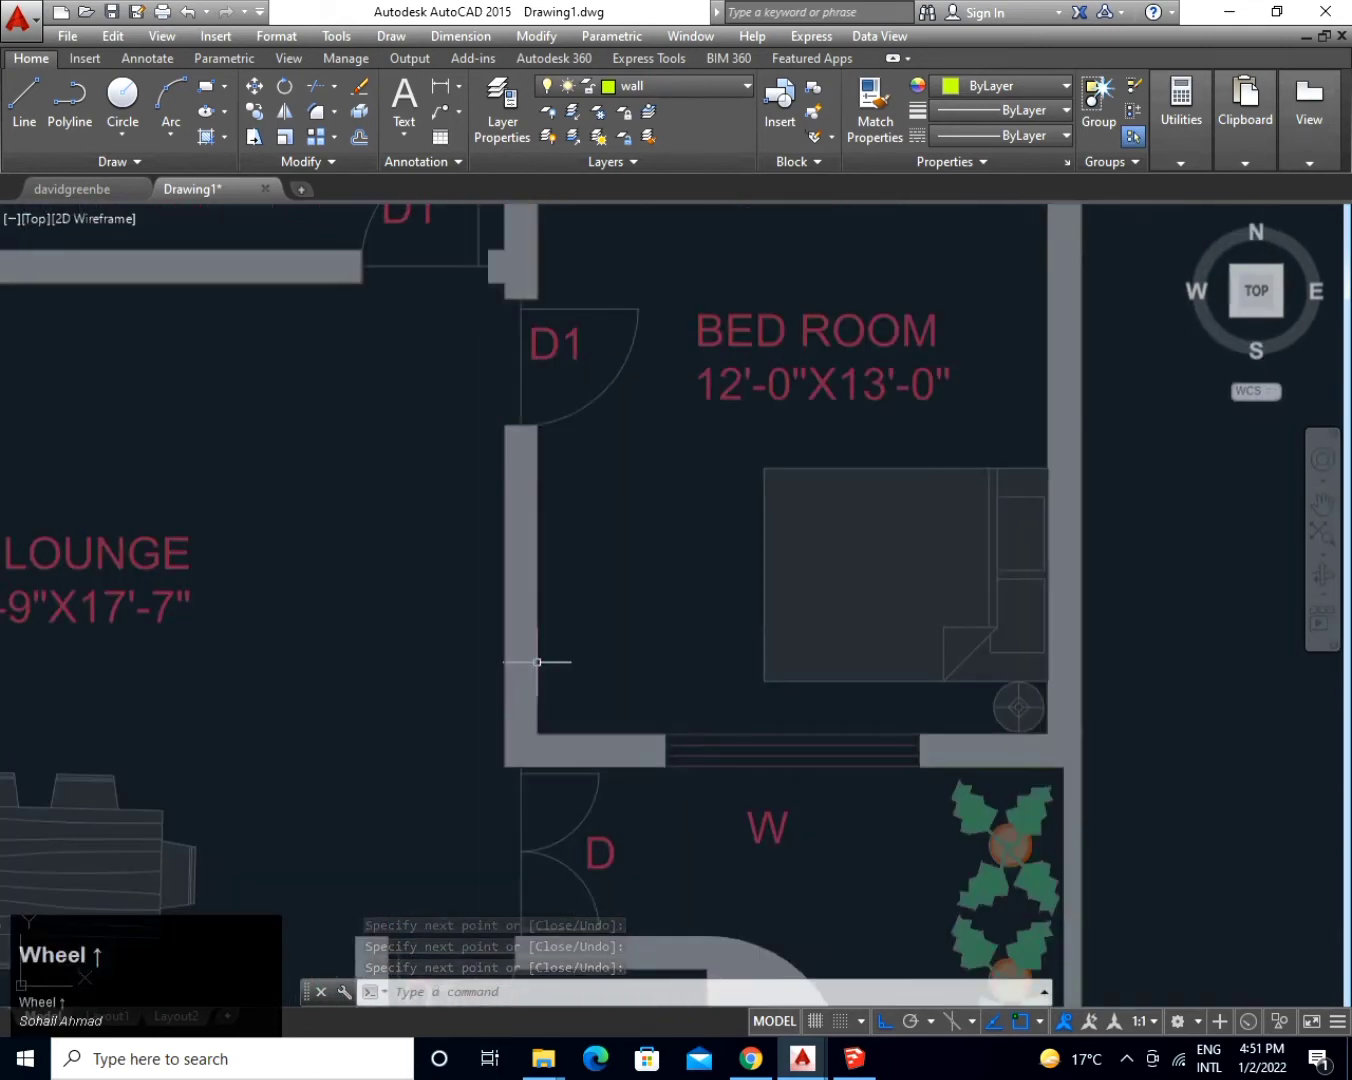
{"action": "type", "text": "L"}
{"action": "key", "text": "space"}
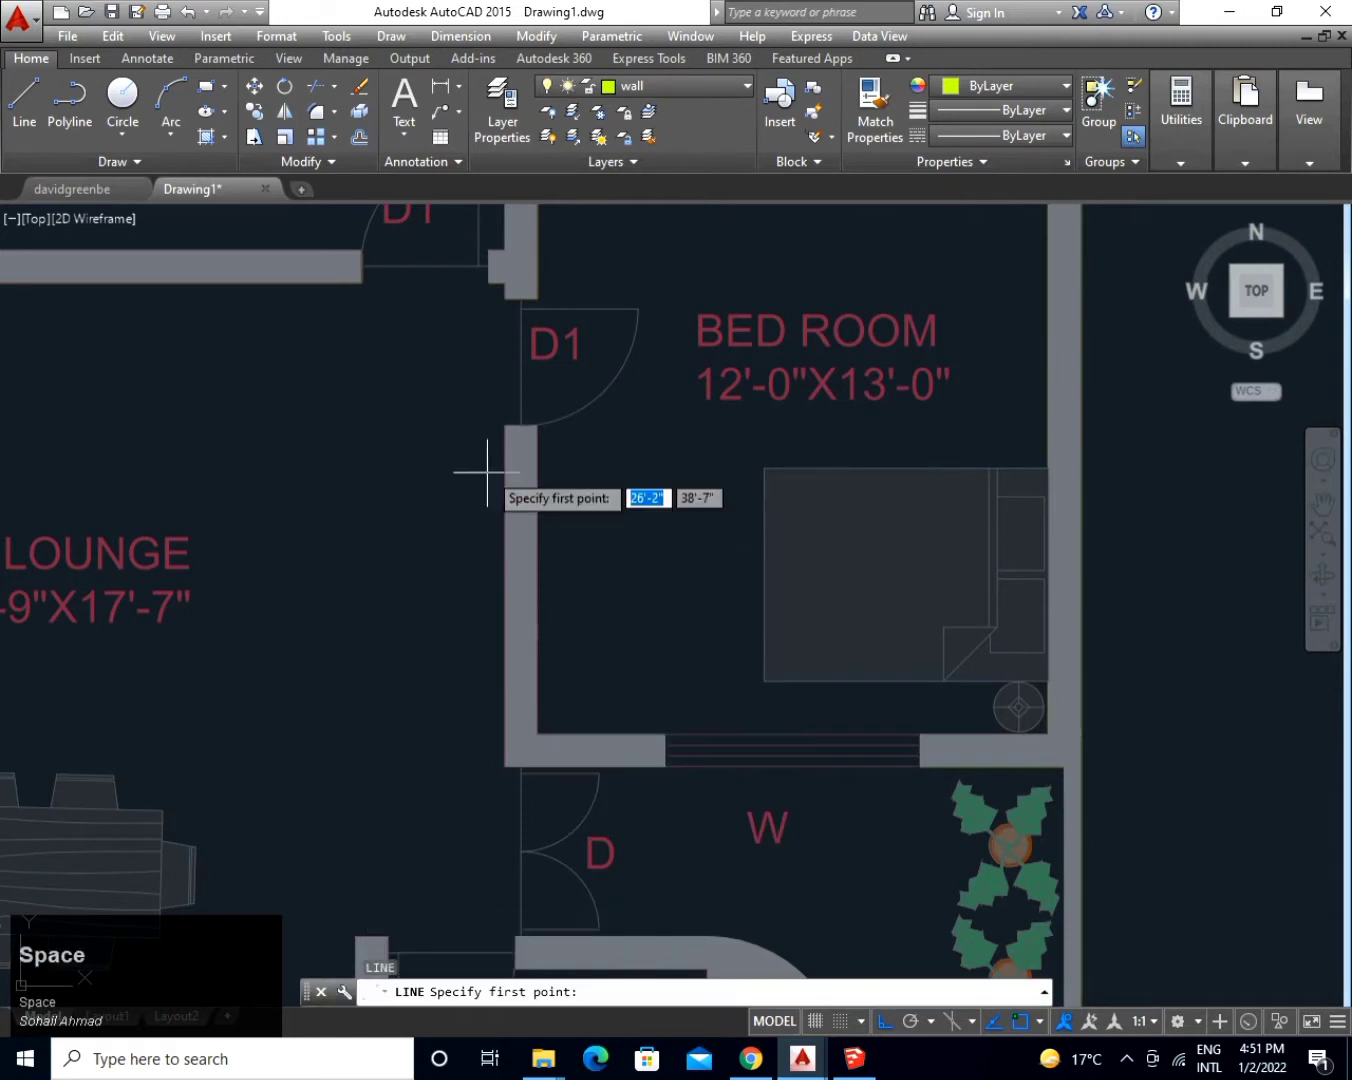
{"action": "left_click", "coordinate": [506, 426]}
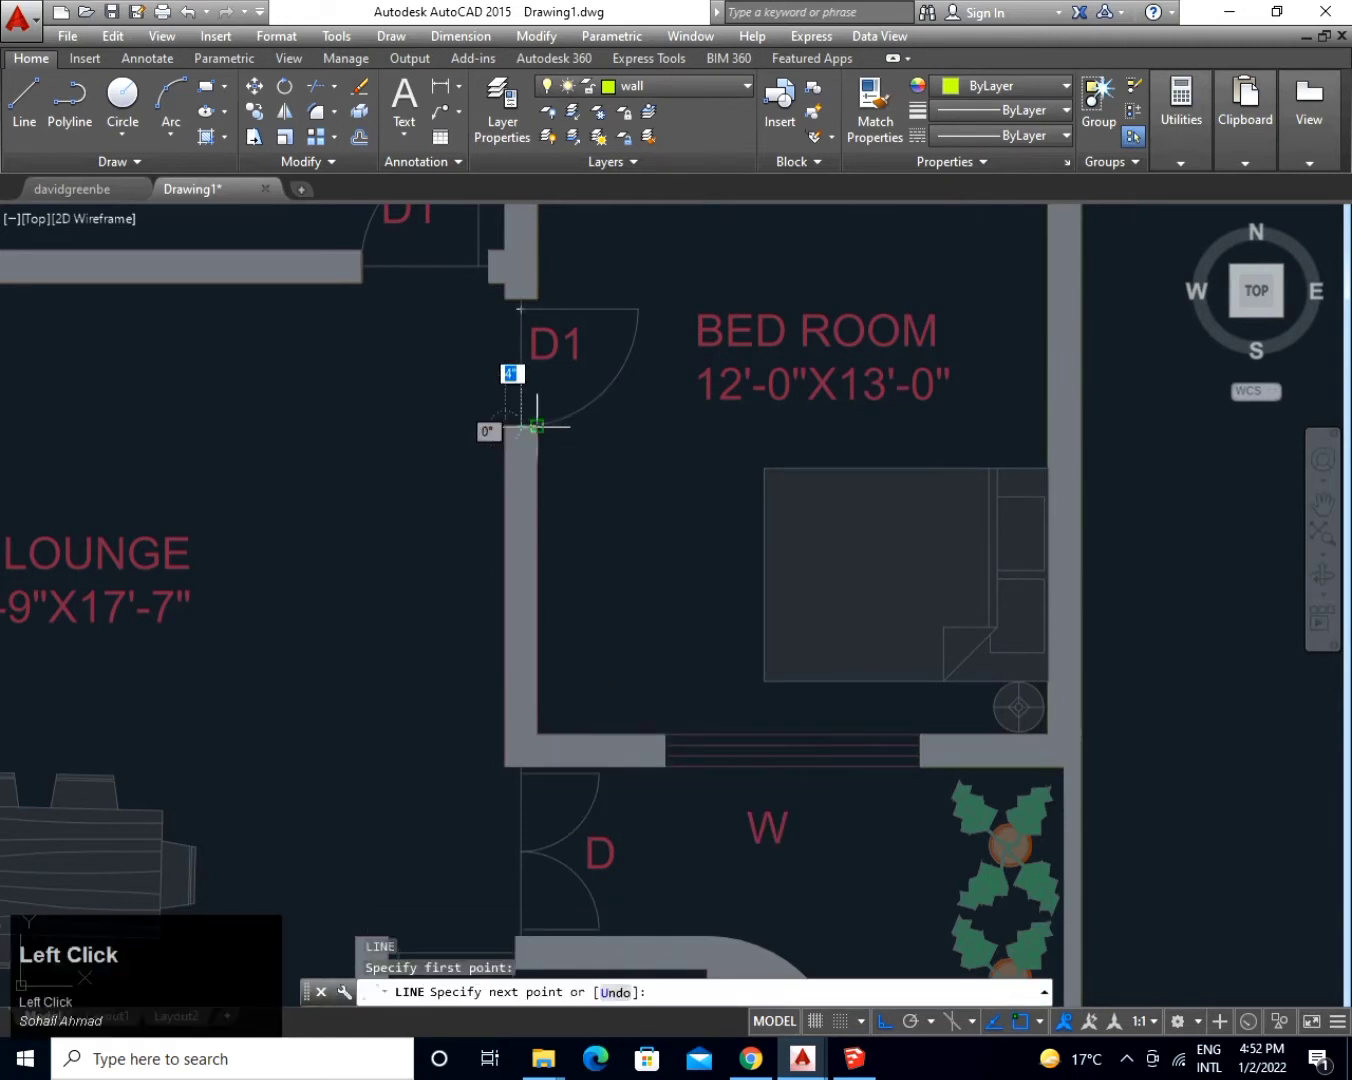
{"action": "left_click", "coordinate": [537, 426]}
{"action": "left_click", "coordinate": [537, 736]}
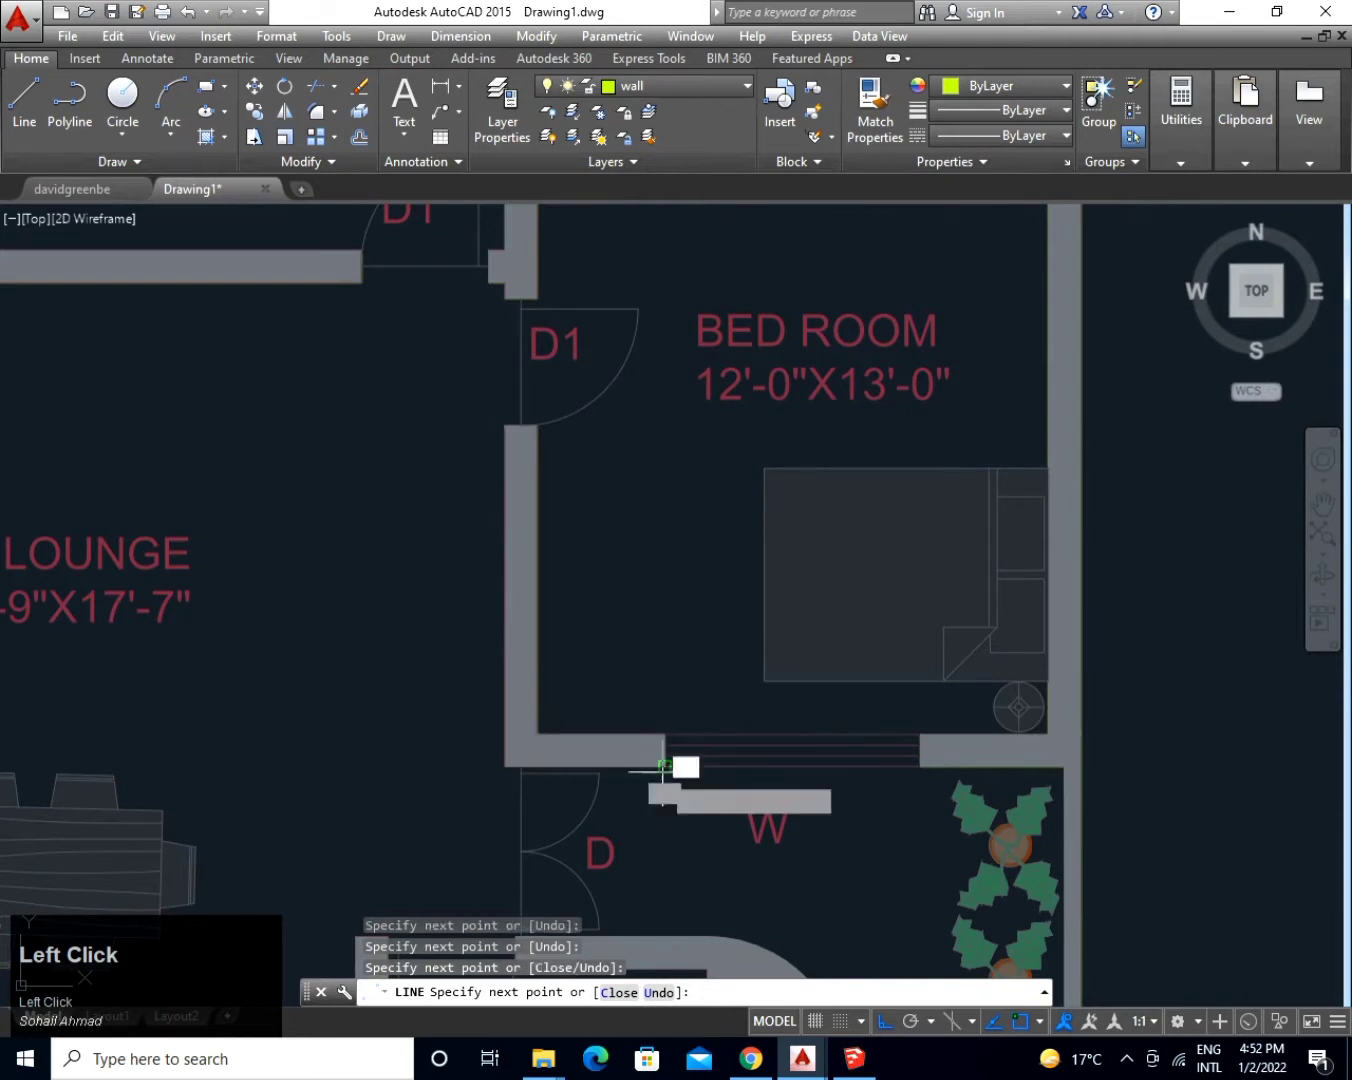
{"action": "left_click", "coordinate": [663, 767]}
{"action": "left_click", "coordinate": [506, 766]}
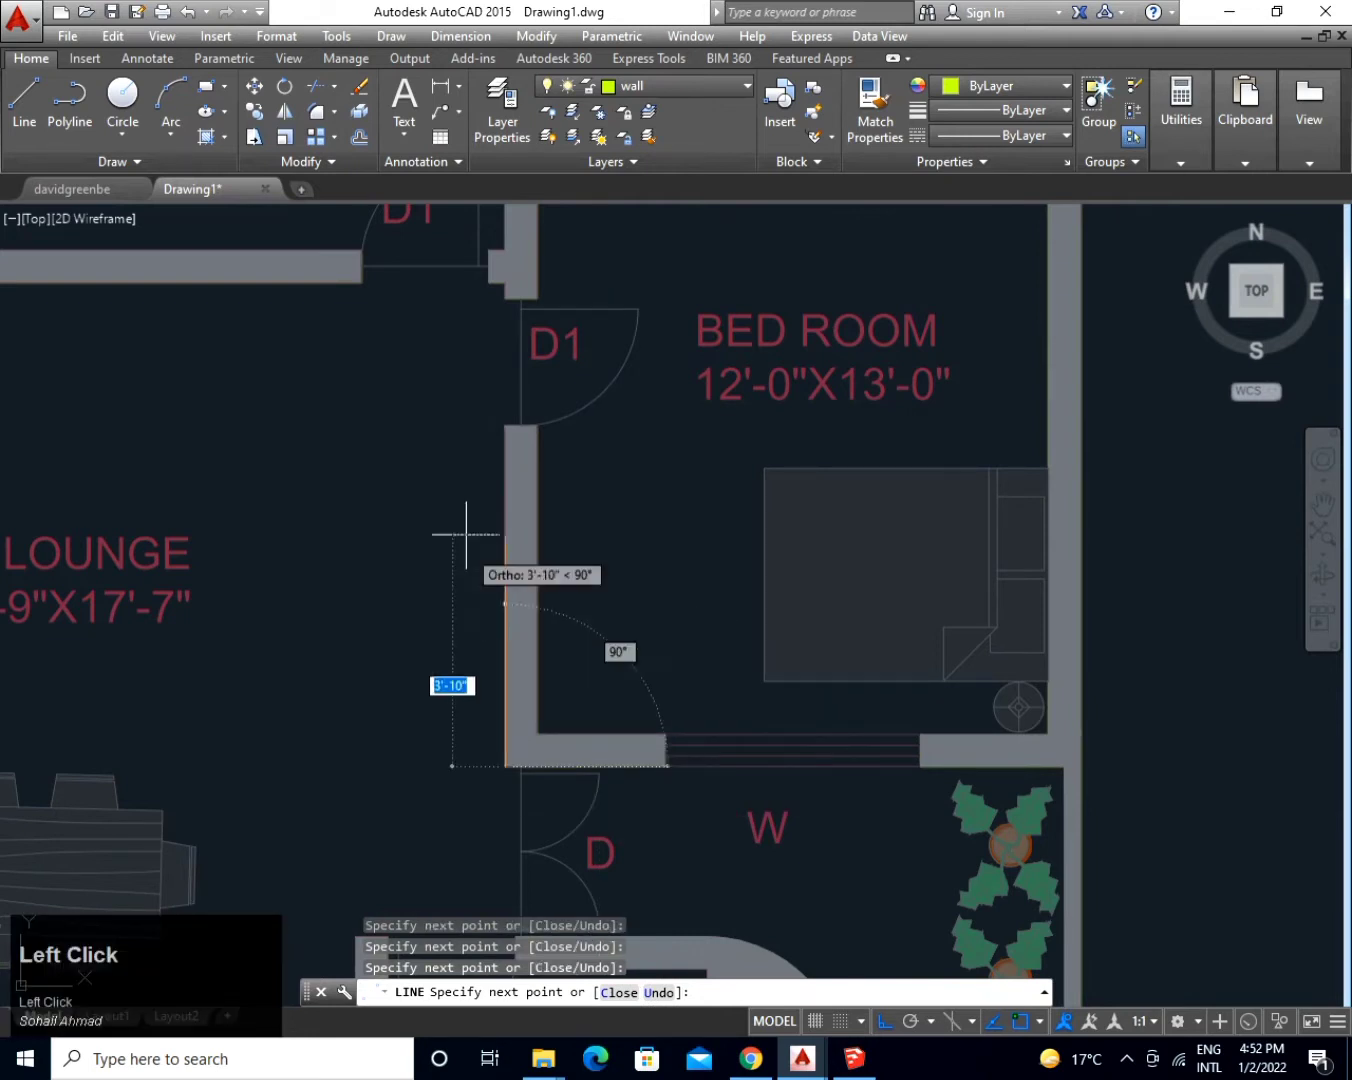
{"action": "left_click", "coordinate": [494, 423]}
{"action": "key", "text": "space"}
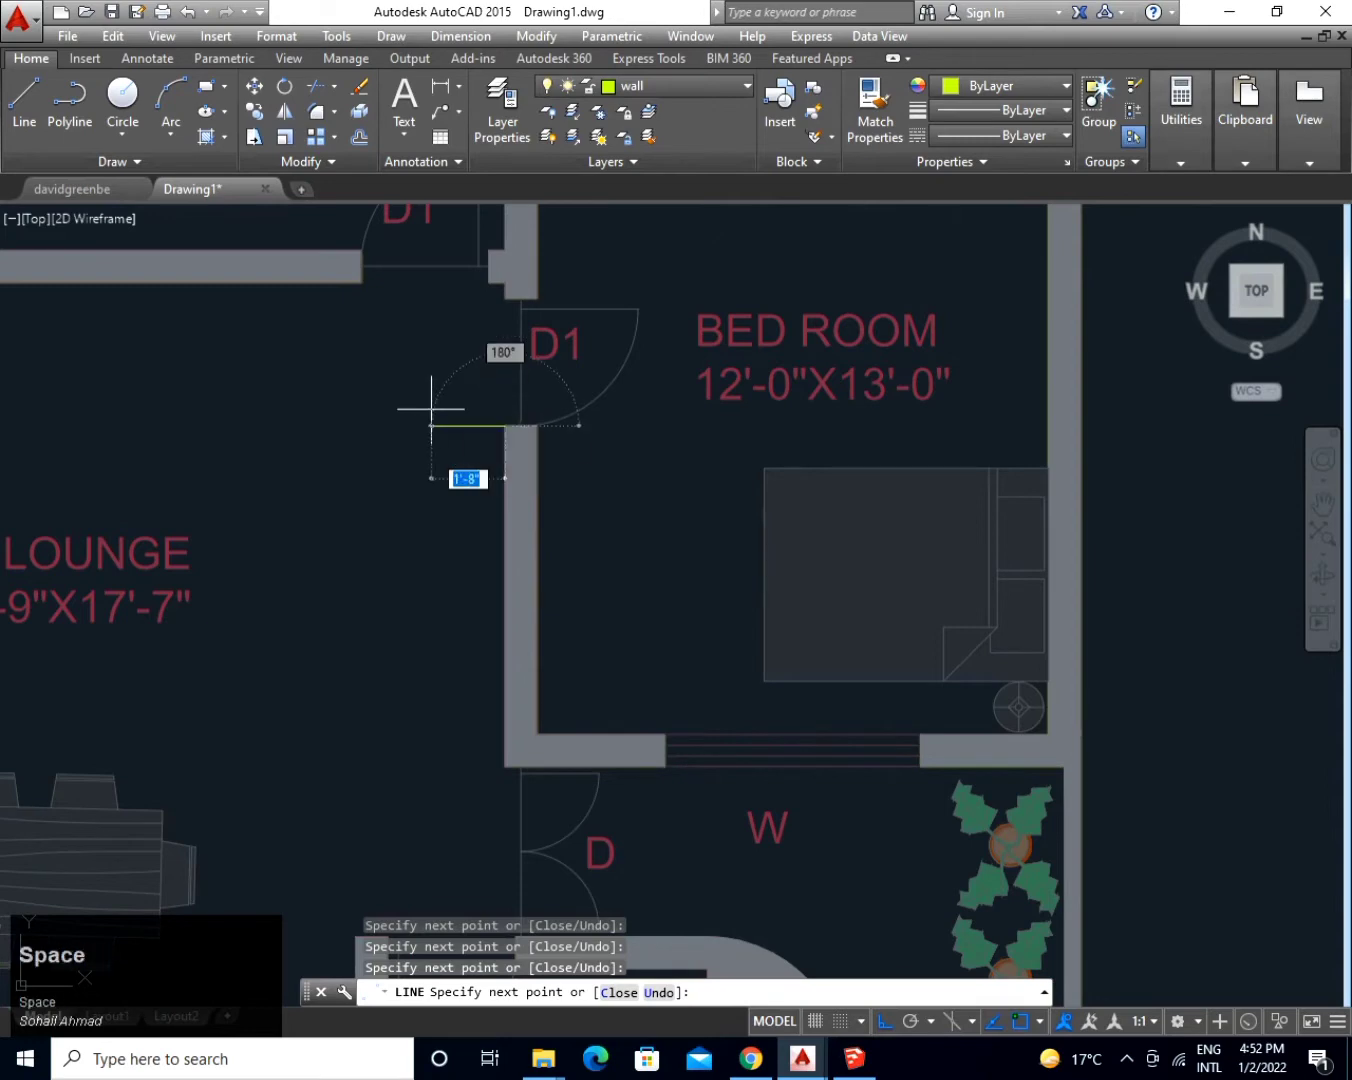
Trace the closed outline of the short wall piece between south window W and the door D1 near the 6'X4' W.C.
{"action": "mouse_move", "coordinate": [494, 411]}
{"action": "middle_mouse_down"}
{"action": "mouse_move", "coordinate": [647, 509]}
{"action": "mouse_move", "coordinate": [767, 558]}
{"action": "mouse_move", "coordinate": [908, 683]}
{"action": "middle_mouse_up"}
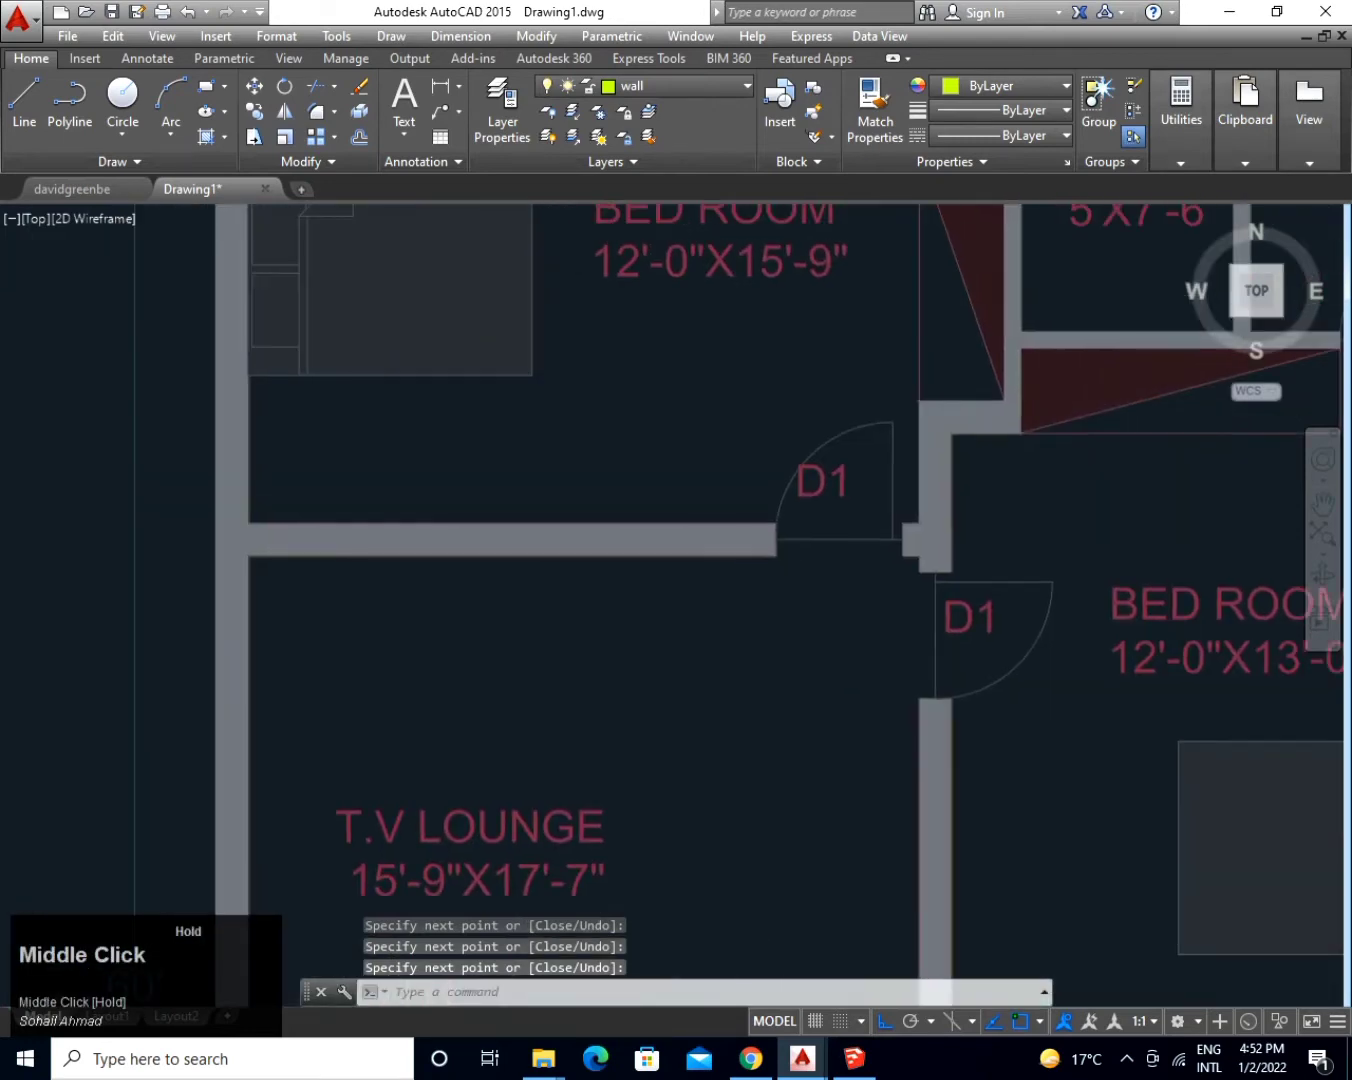
{"action": "mouse_move", "coordinate": [712, 536]}
{"action": "middle_mouse_down"}
{"action": "mouse_move", "coordinate": [676, 461]}
{"action": "mouse_move", "coordinate": [640, 211]}
{"action": "middle_mouse_up"}
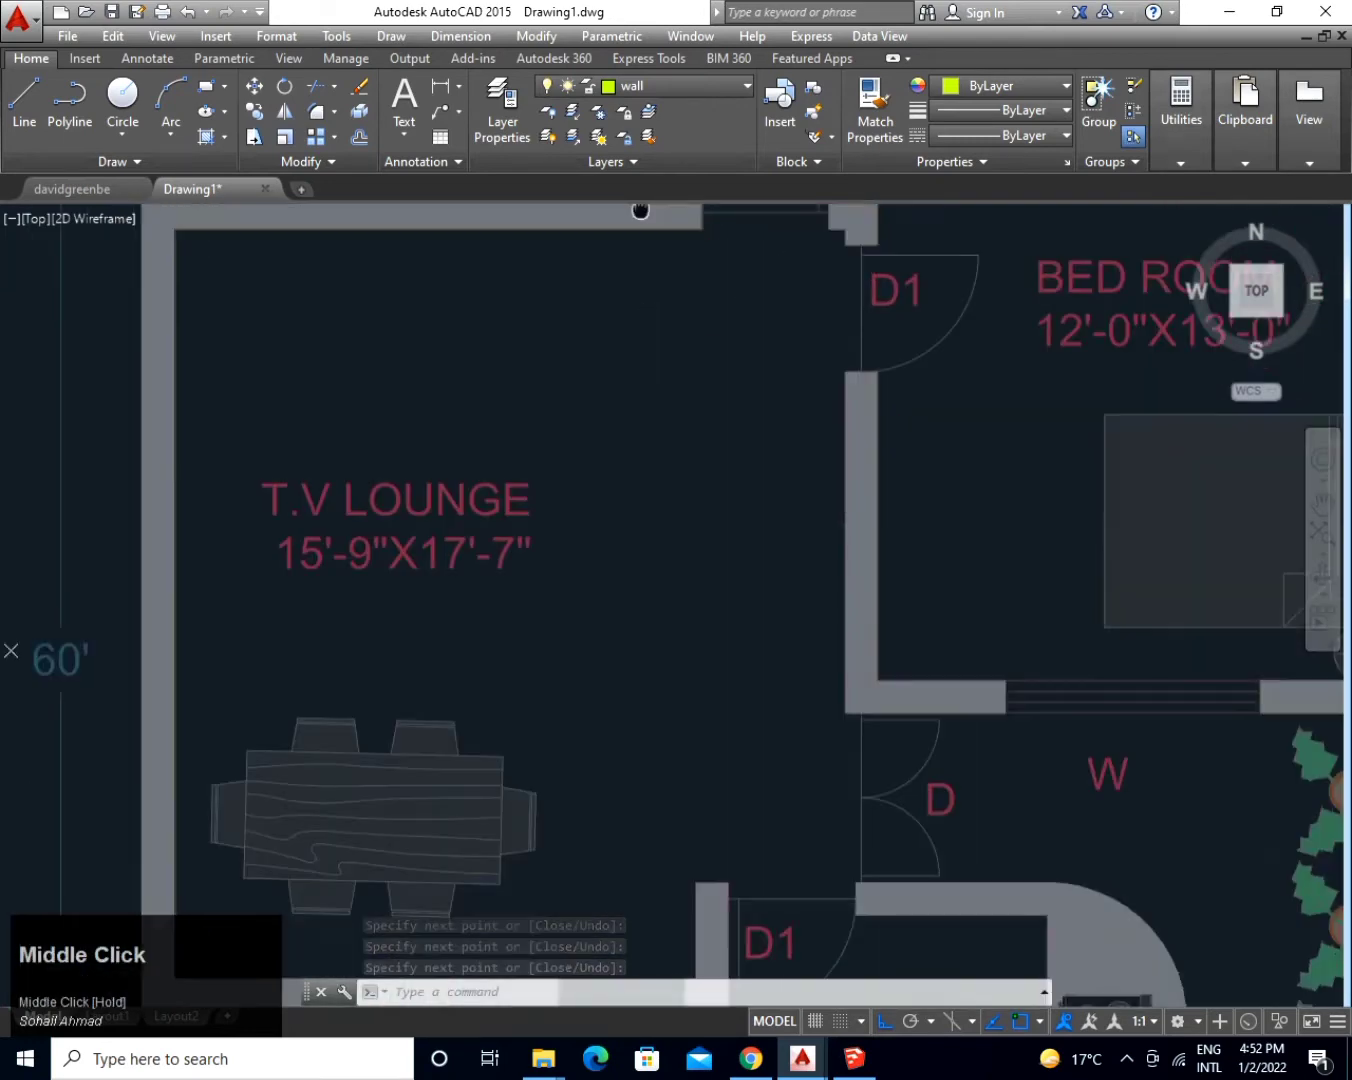
{"action": "scroll", "coordinate": [676, 457], "scroll_direction": "down", "scroll_amount": 2}
{"action": "middle_click_drag", "start_coordinate": [688, 540], "coordinate": [615, 210]}
{"action": "scroll", "coordinate": [613, 796], "scroll_direction": "up", "scroll_amount": 1}
{"action": "scroll", "coordinate": [613, 796], "scroll_direction": "up", "scroll_amount": 4}
{"action": "key", "text": "space"}
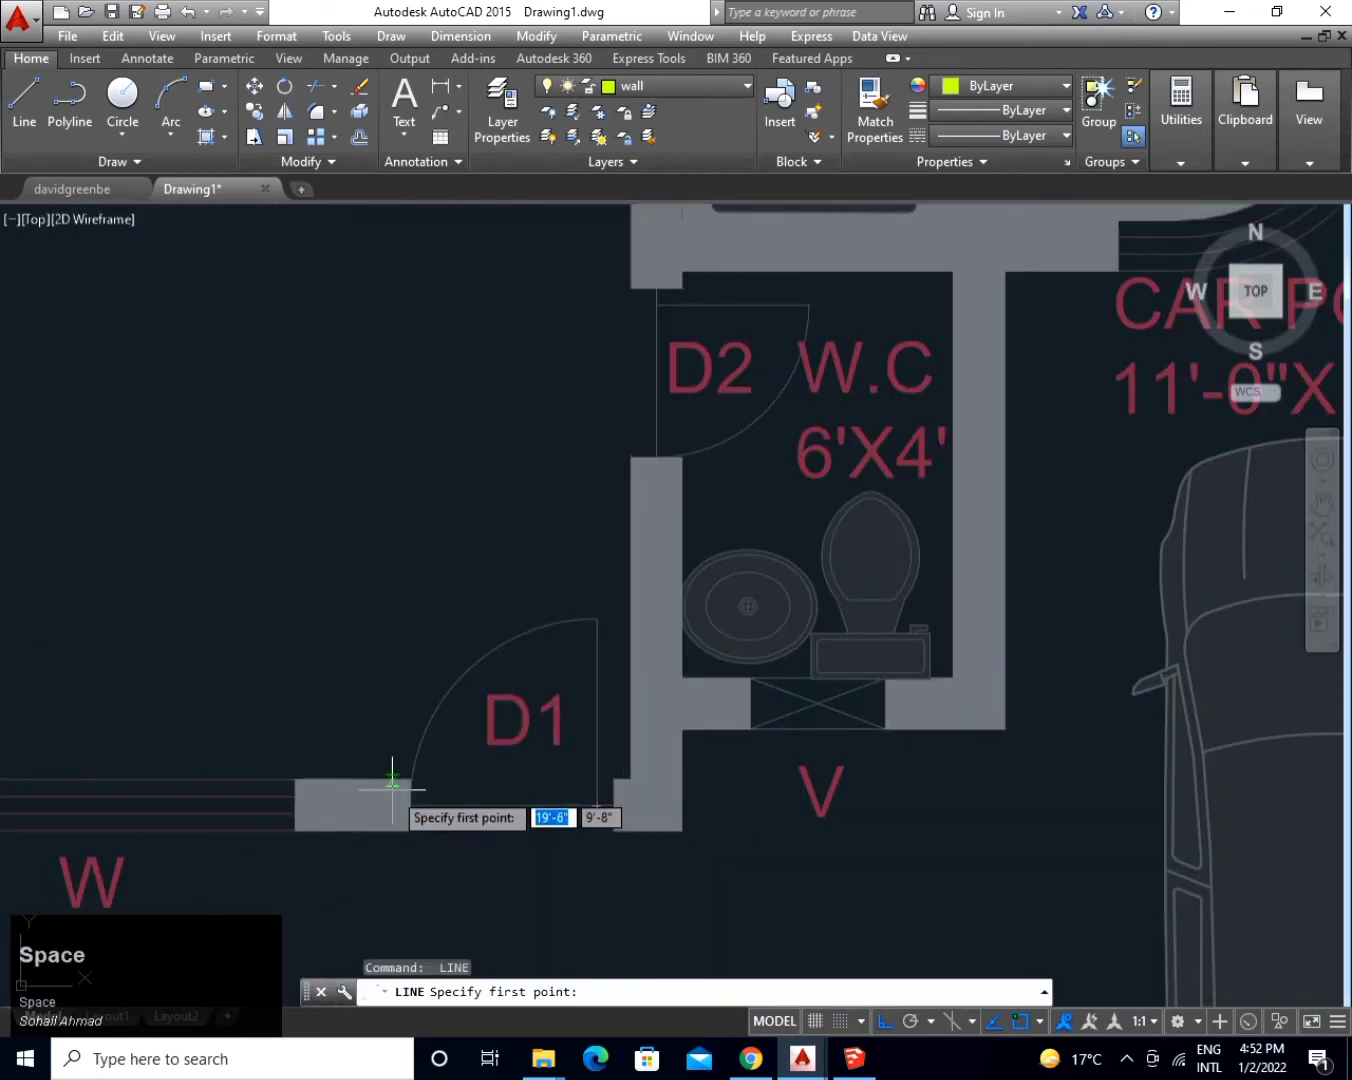
{"action": "left_click", "coordinate": [410, 780]}
{"action": "left_click", "coordinate": [296, 779]}
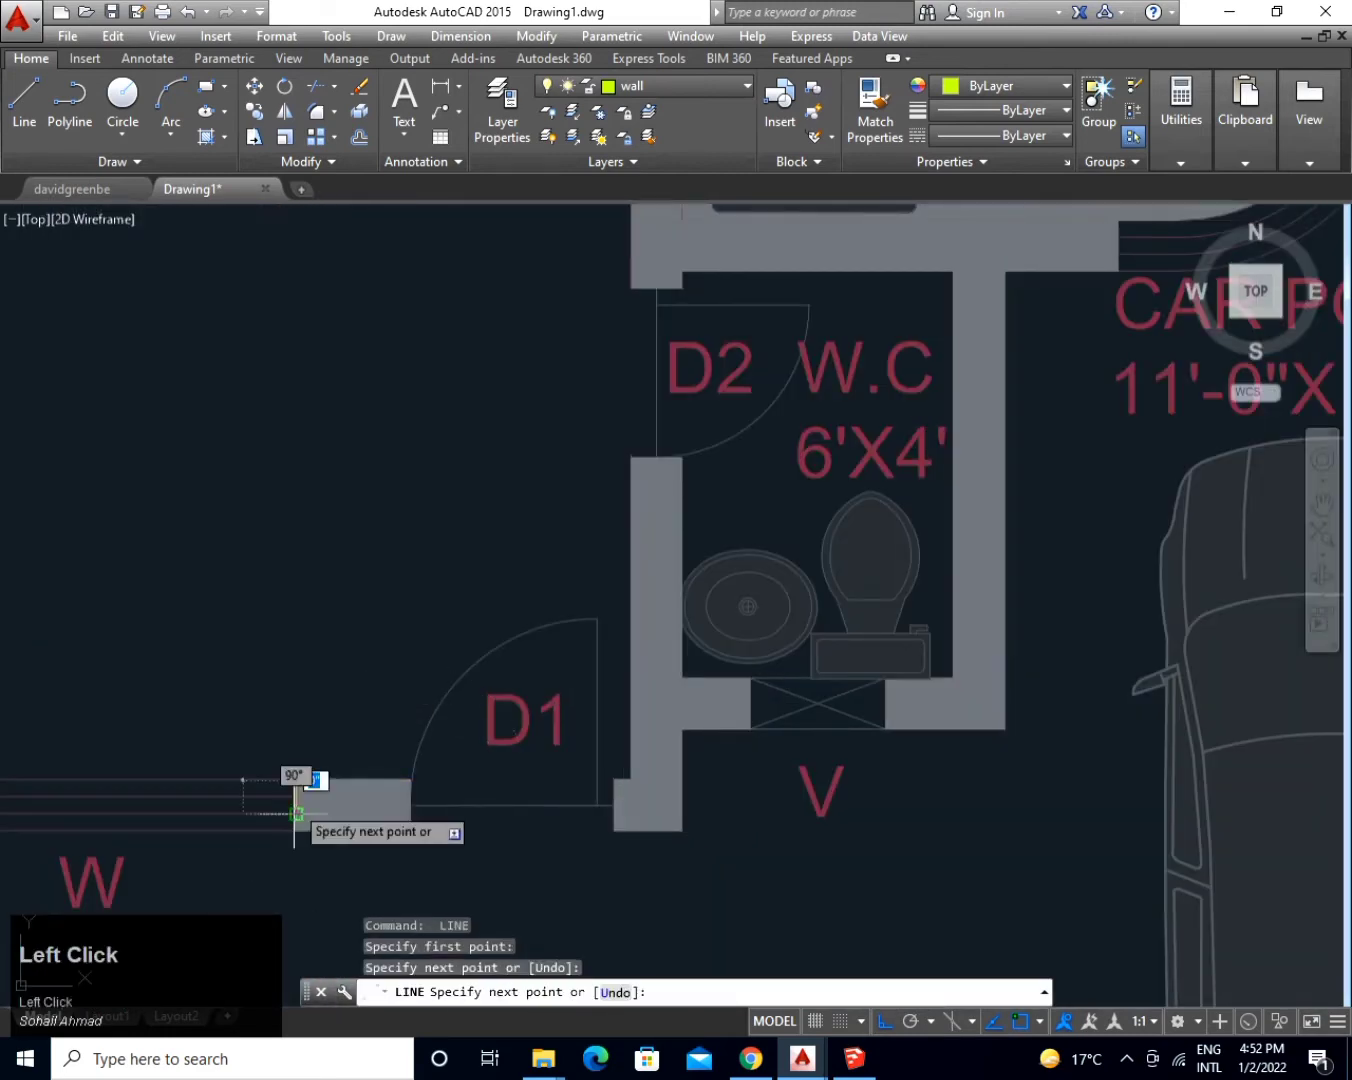
{"action": "left_click", "coordinate": [296, 832]}
{"action": "left_click", "coordinate": [409, 831]}
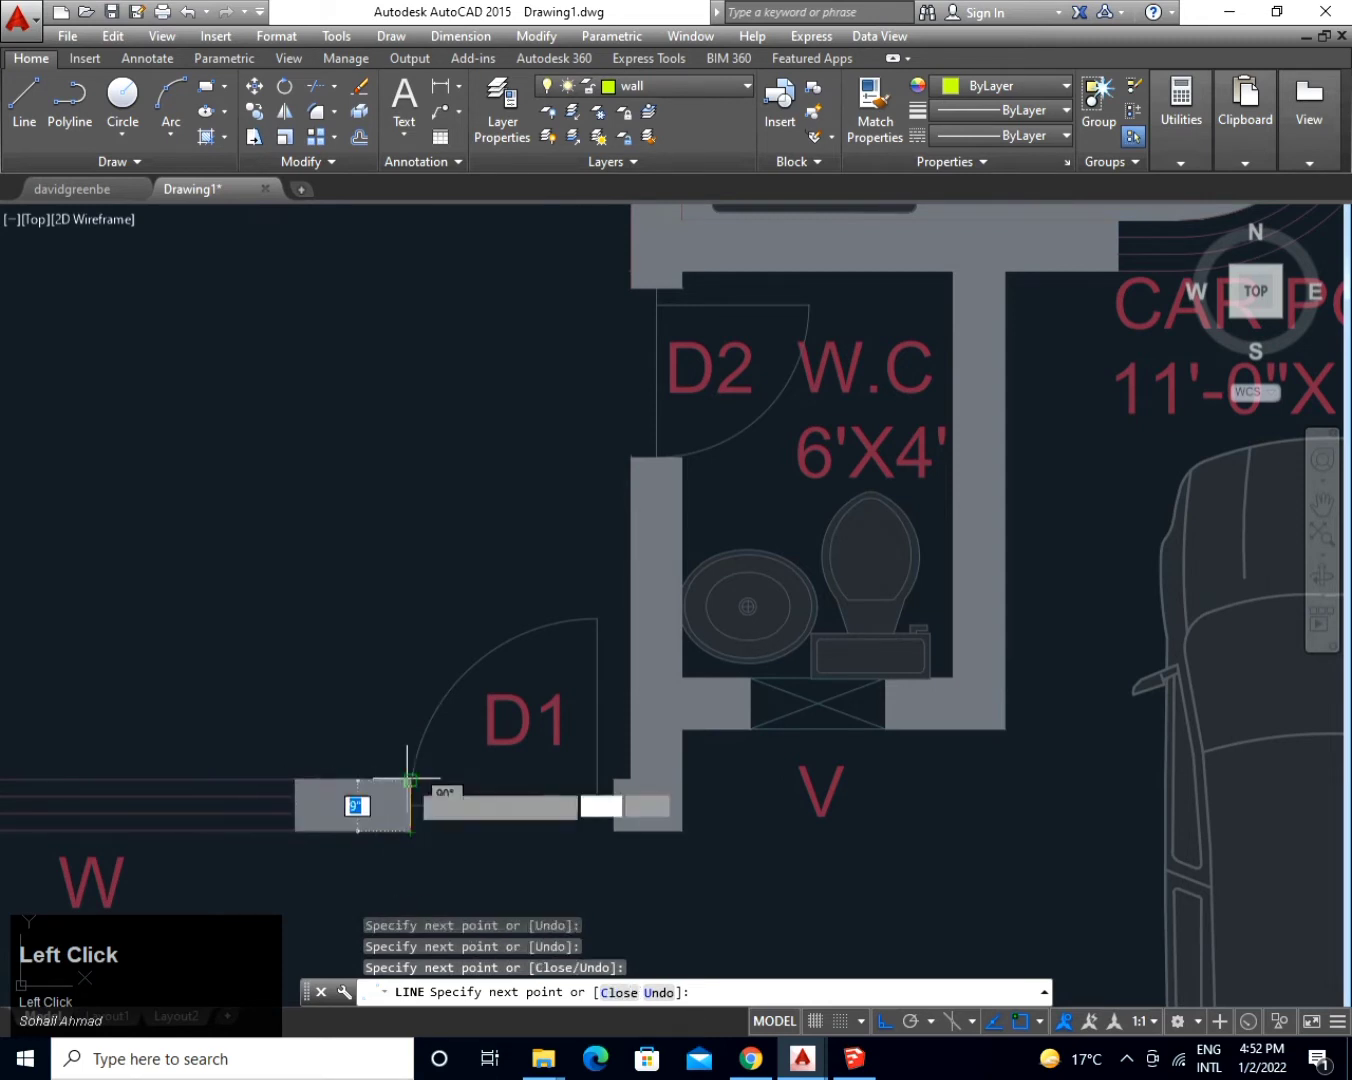
{"action": "key", "text": "space"}
Trace the wall from that door D1's east jamb around its stub, up the west face and across the wall end at door D2.
{"action": "key", "text": "space"}
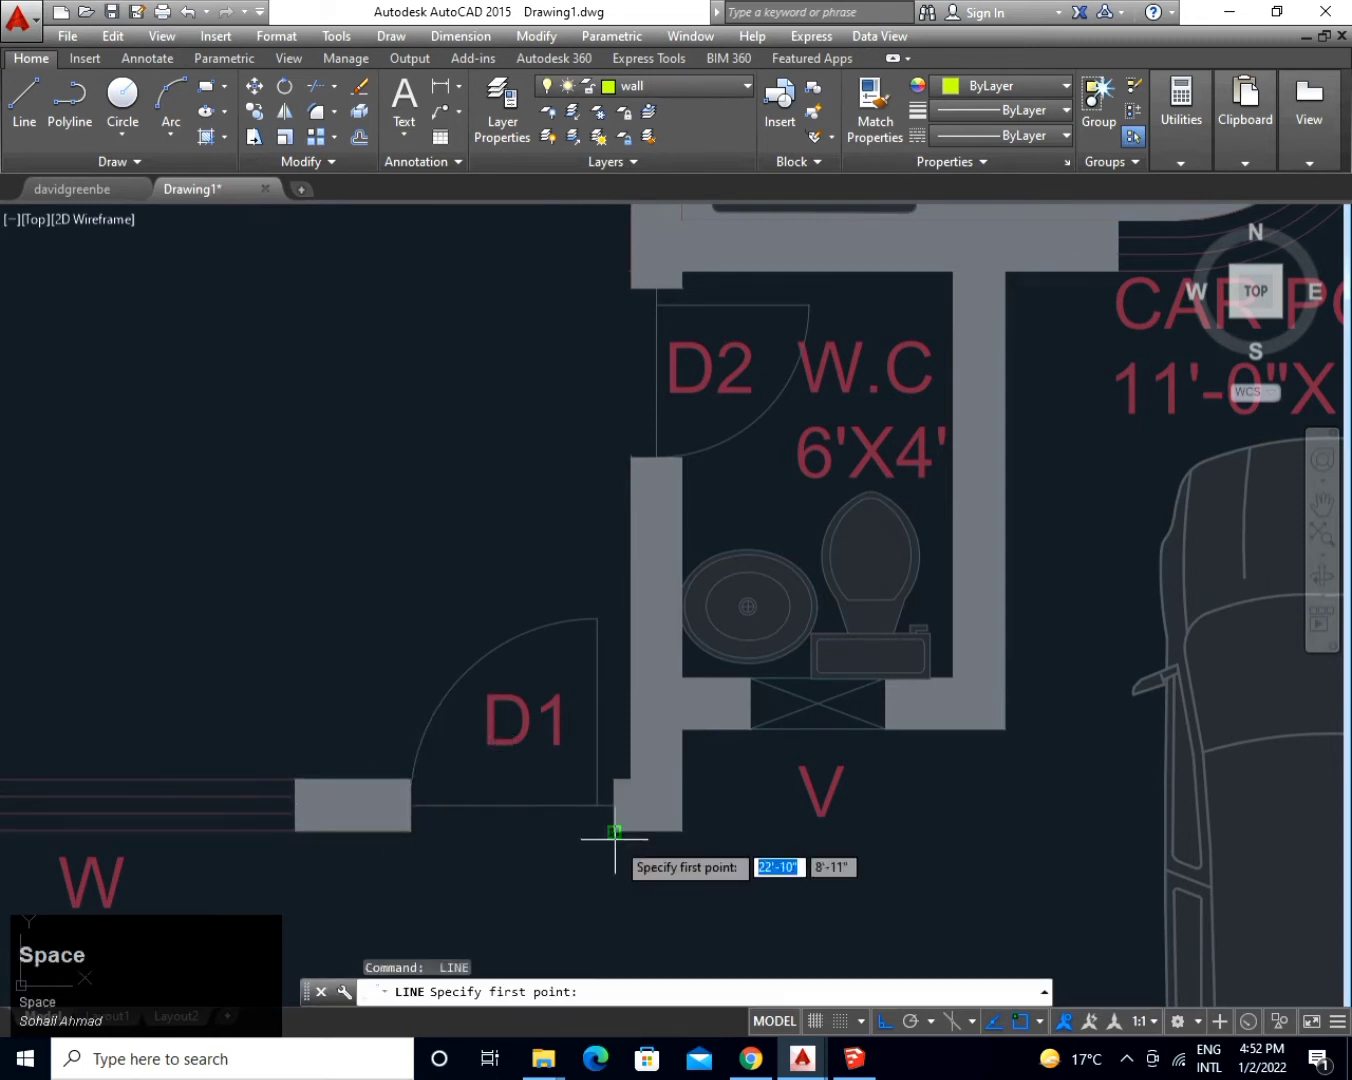
{"action": "left_click", "coordinate": [614, 826]}
{"action": "left_click", "coordinate": [615, 781]}
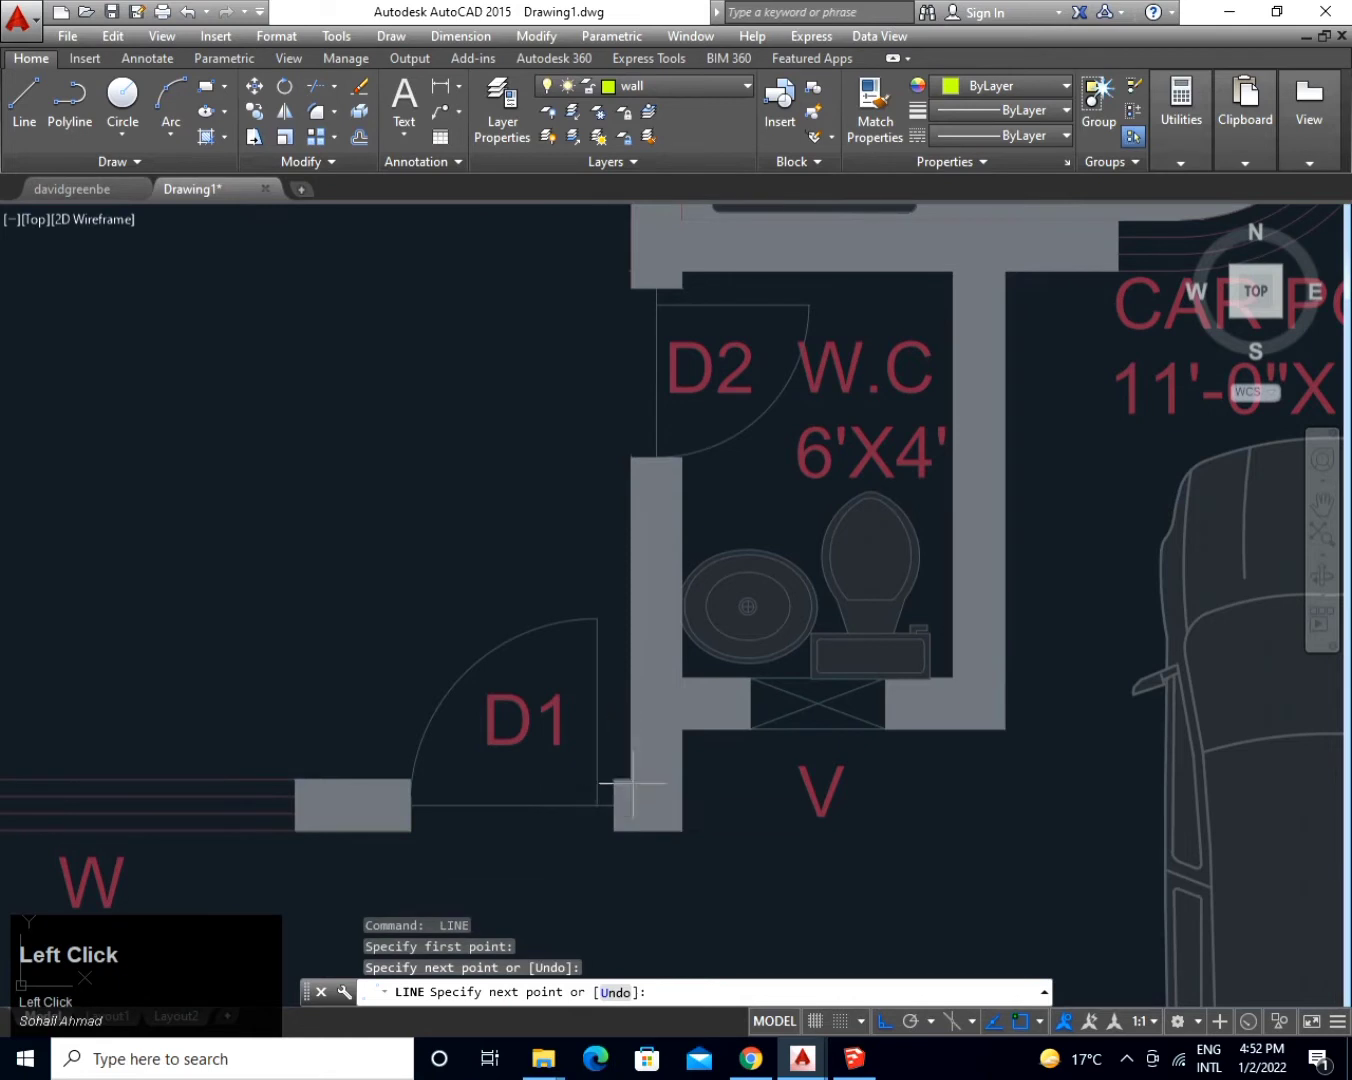
{"action": "left_click", "coordinate": [630, 778]}
{"action": "left_click", "coordinate": [632, 461]}
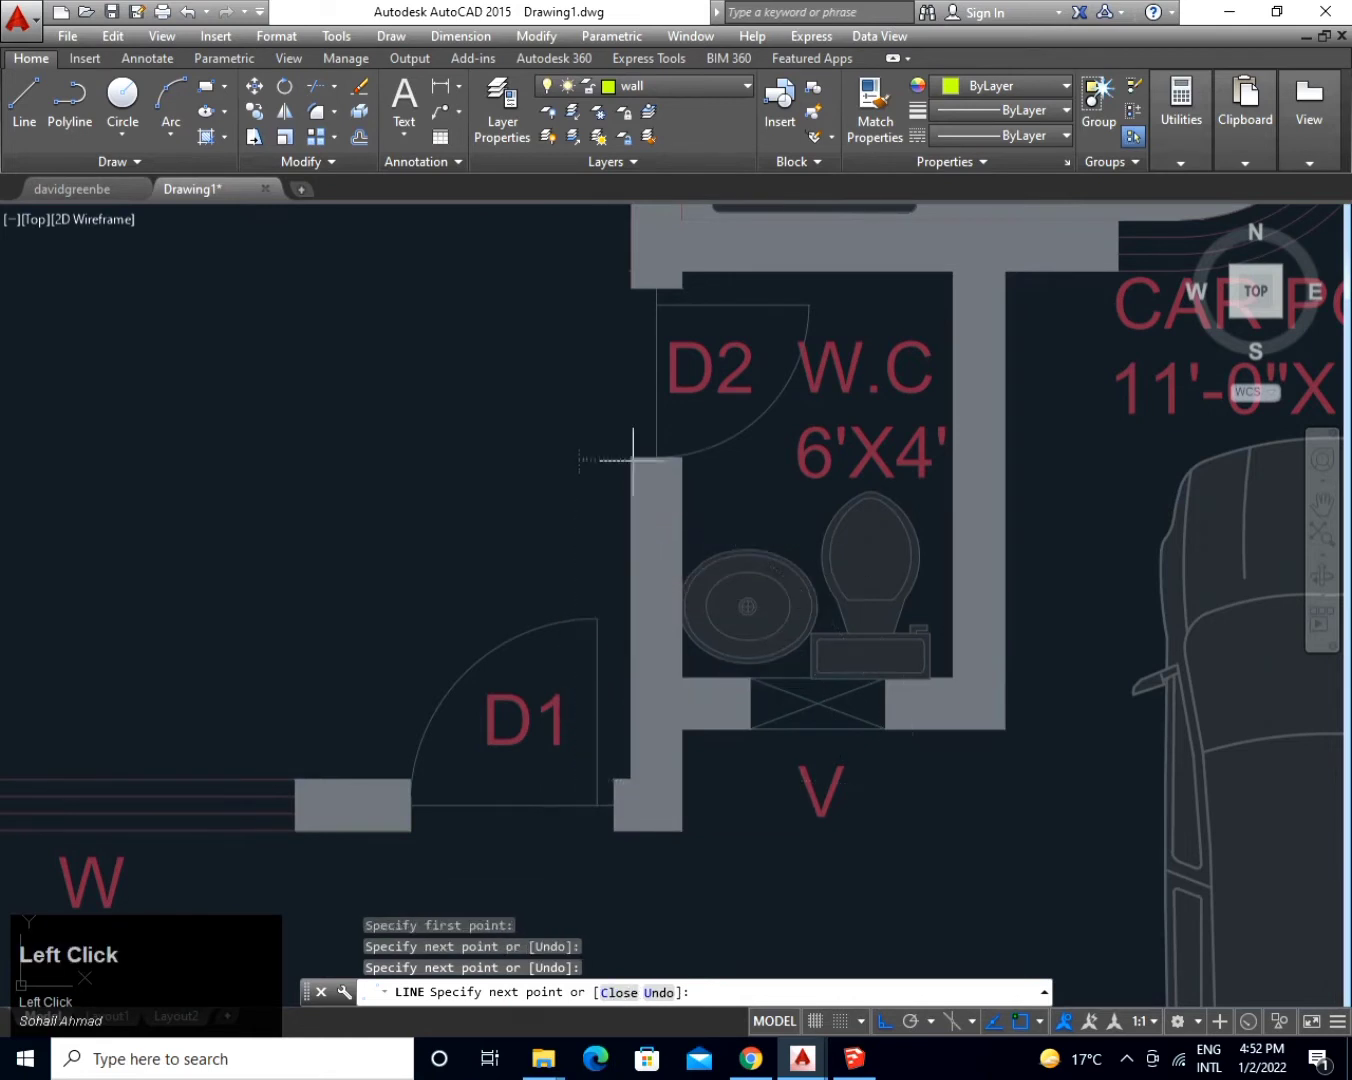
{"action": "left_click", "coordinate": [682, 459]}
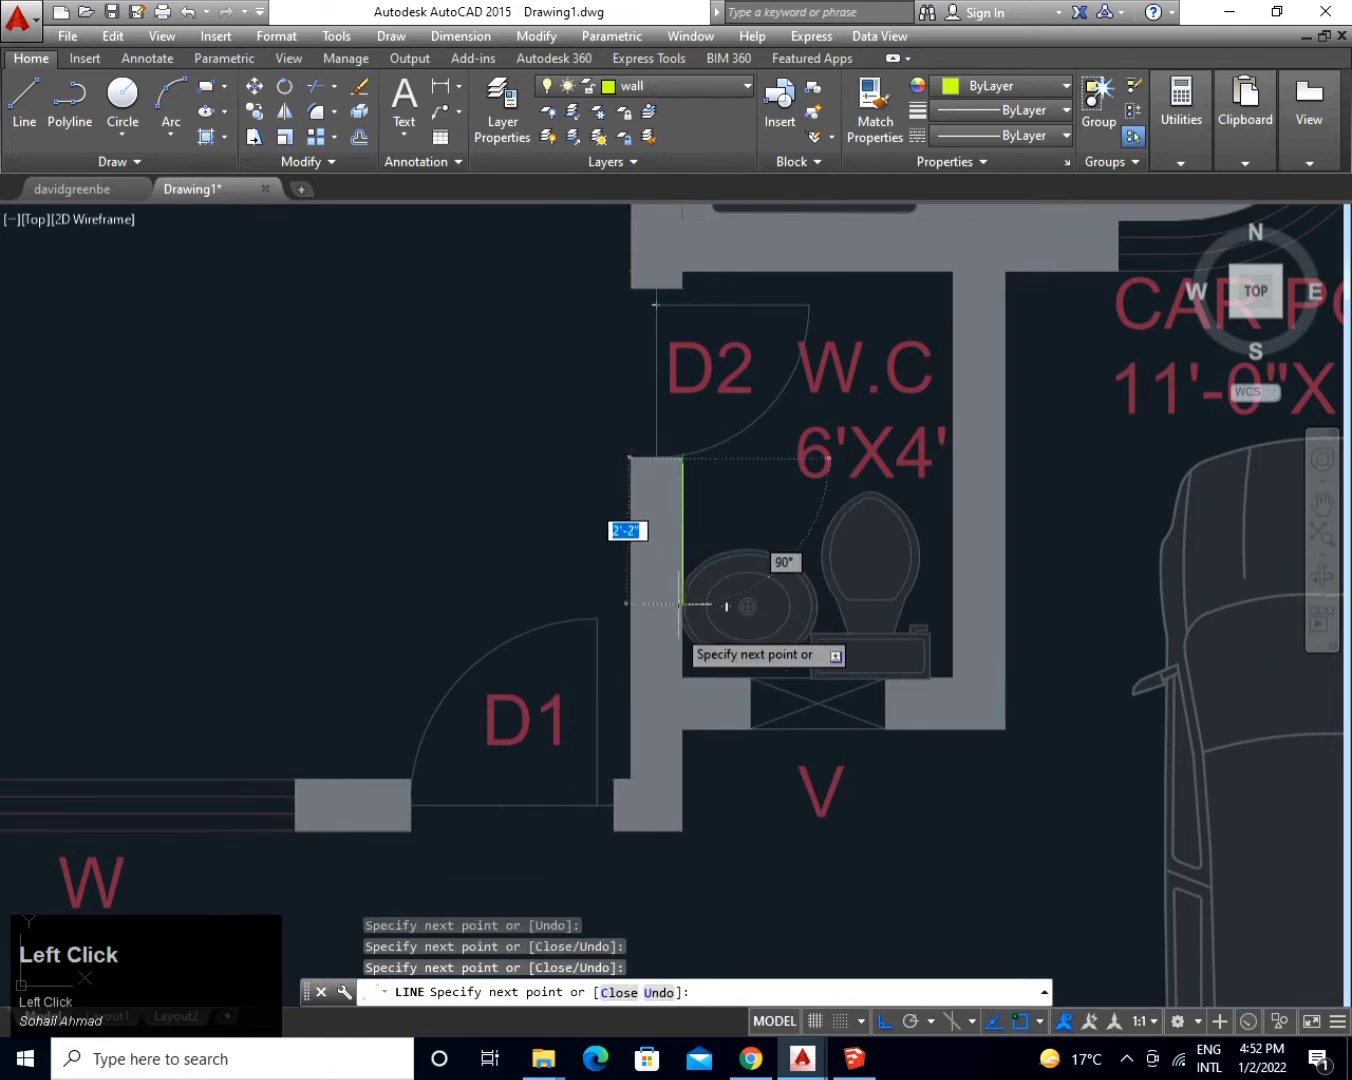
Close the wall outline down the W.C.'s inner west face, around the ventilator V's west jamb and down to door D1's stub.
{"action": "left_click", "coordinate": [684, 678]}
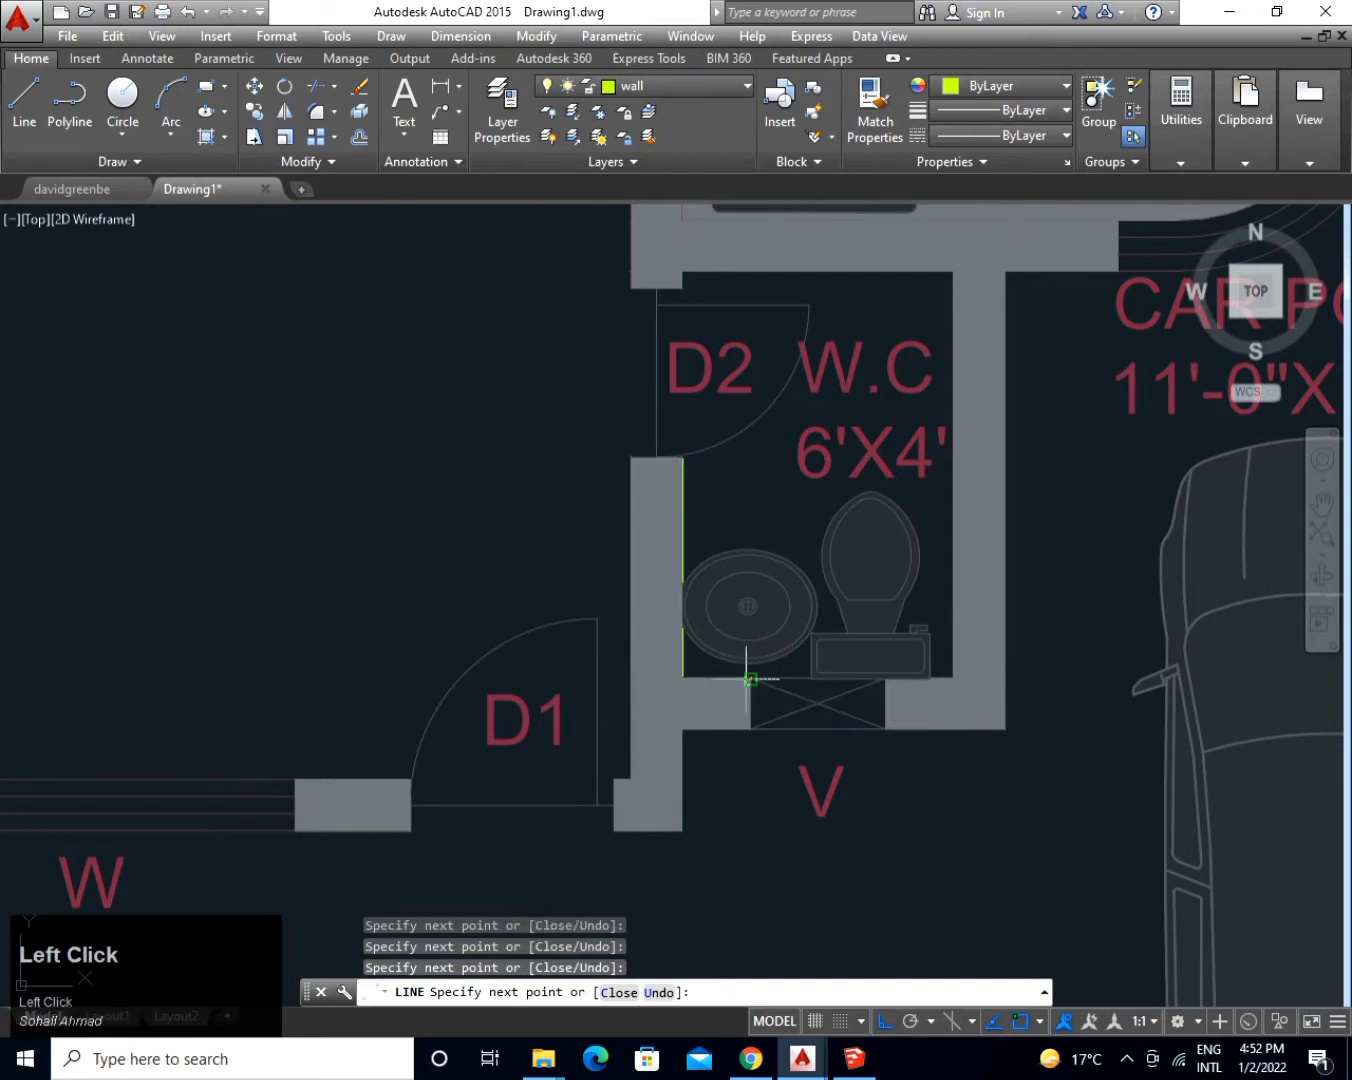
{"action": "left_click", "coordinate": [750, 679]}
{"action": "left_click", "coordinate": [749, 729]}
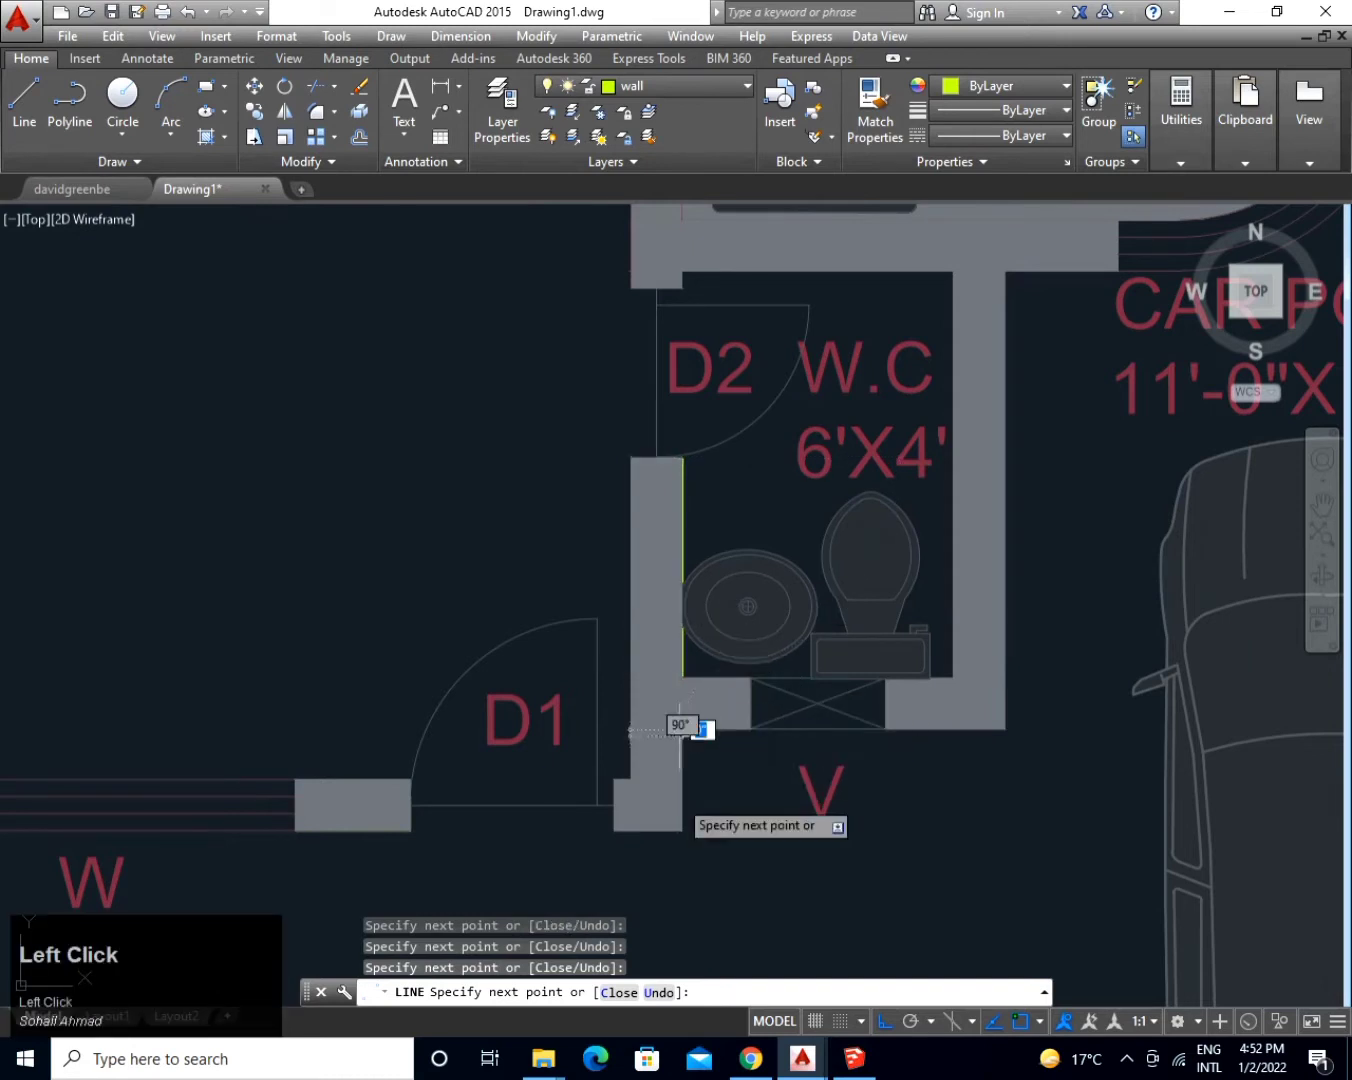
{"action": "left_click", "coordinate": [681, 730]}
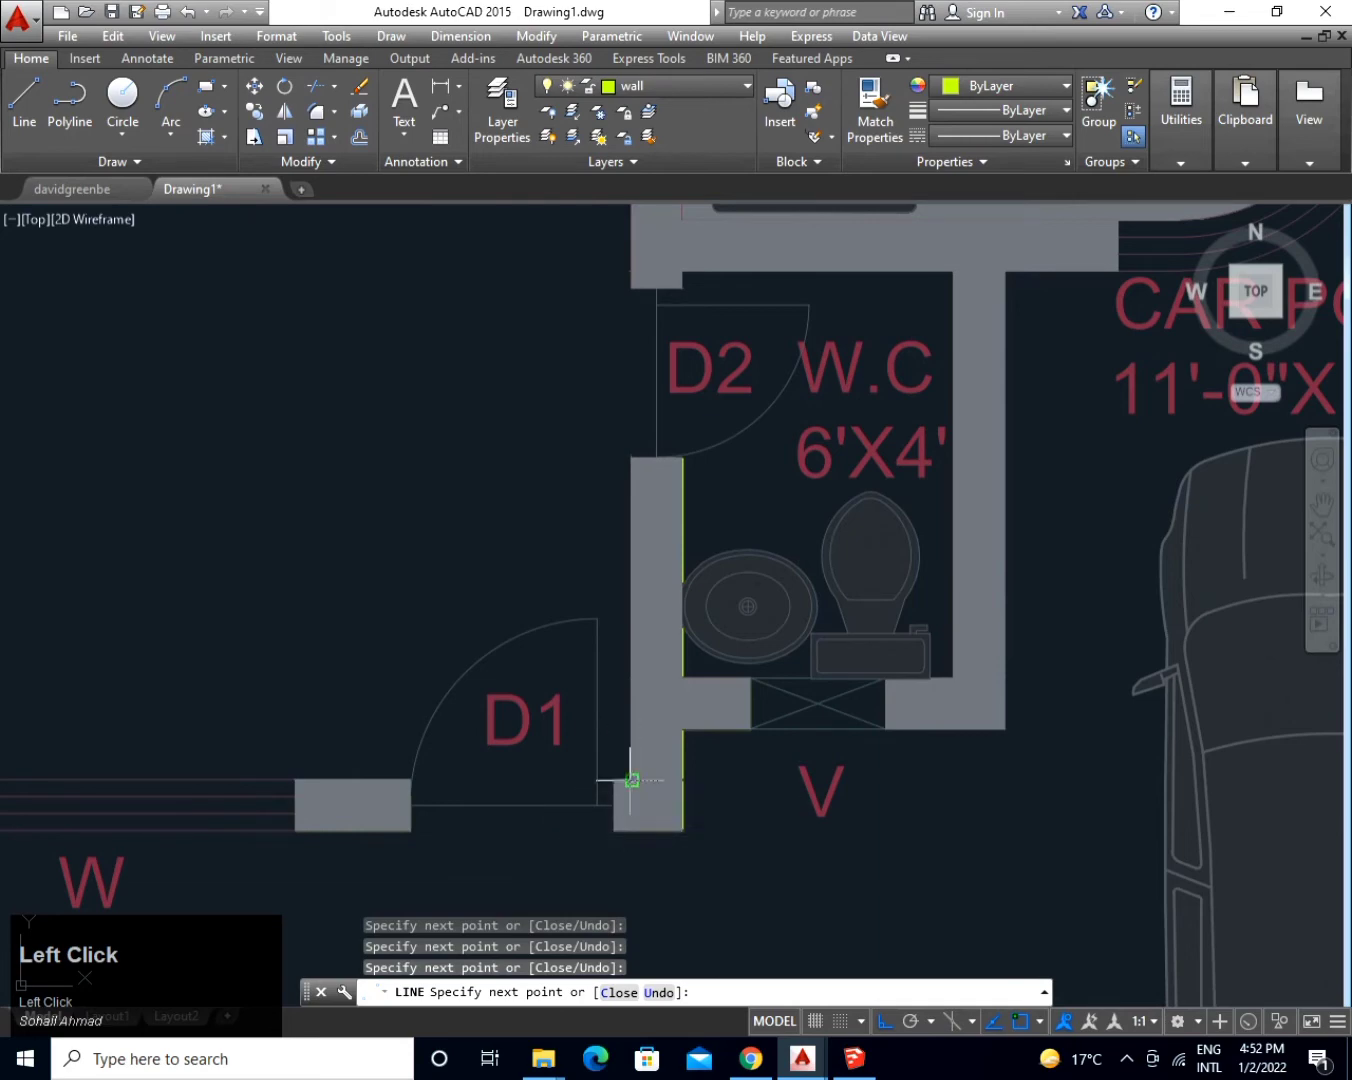
{"action": "key", "text": "space"}
Start a wall line at ventilator V's east jamb and trace the jamb and inner south face to the W.C.'s southeast inner corner.
{"action": "scroll", "coordinate": [784, 667], "scroll_direction": "down", "scroll_amount": 2}
{"action": "middle_click_drag", "start_coordinate": [845, 643], "coordinate": [674, 747]}
{"action": "scroll", "coordinate": [674, 748], "scroll_direction": "up", "scroll_amount": 4}
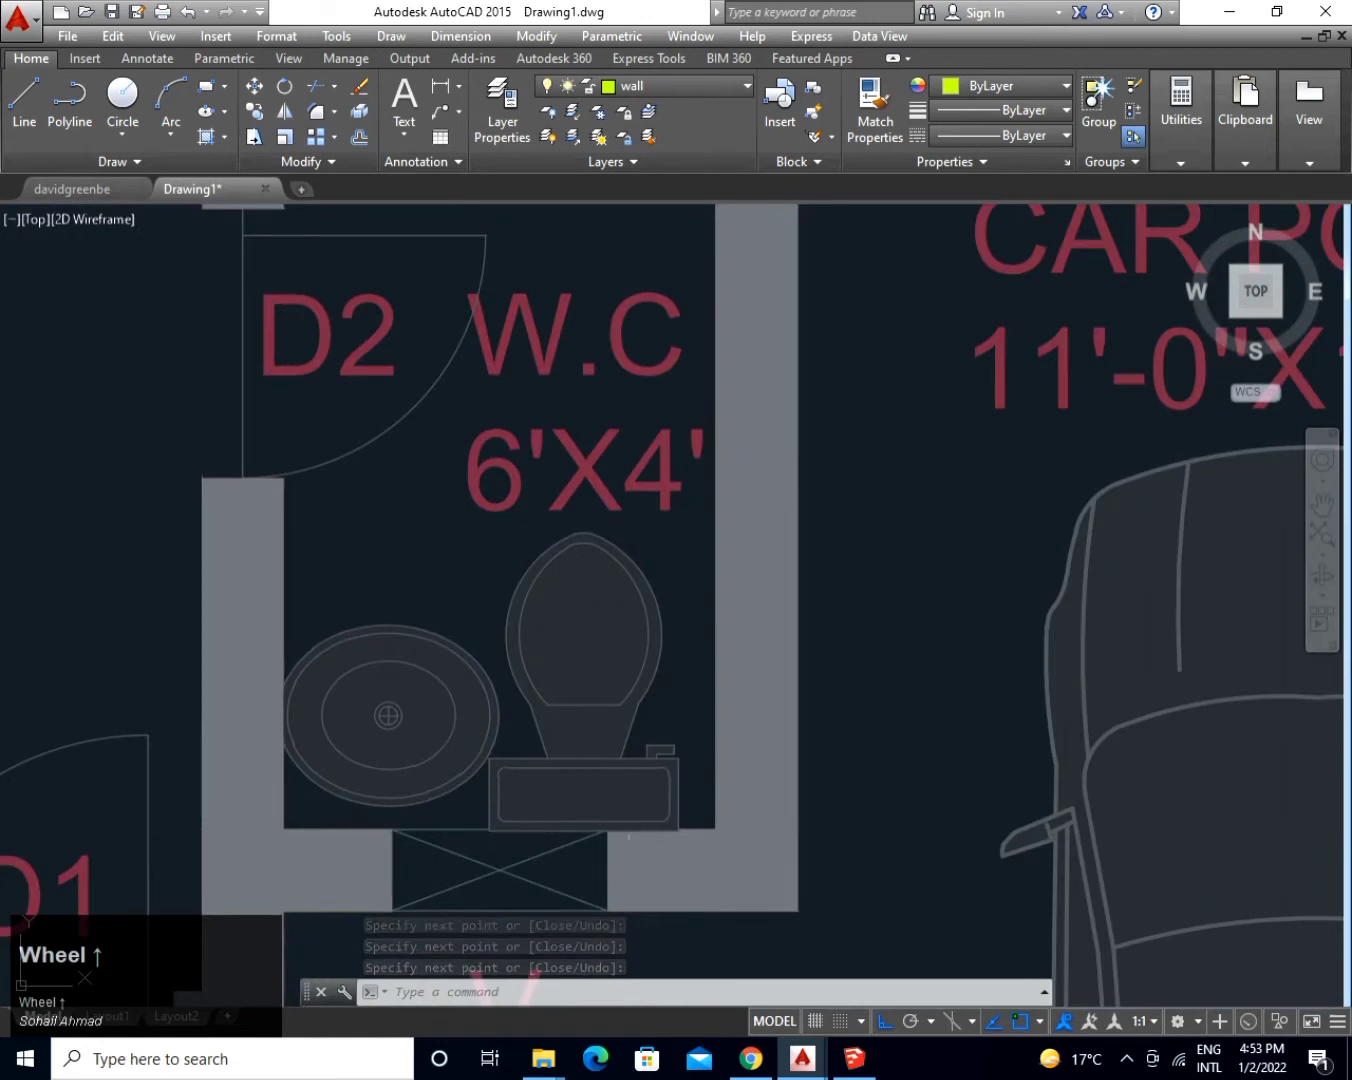
{"action": "key", "text": "space"}
{"action": "left_click", "coordinate": [607, 911]}
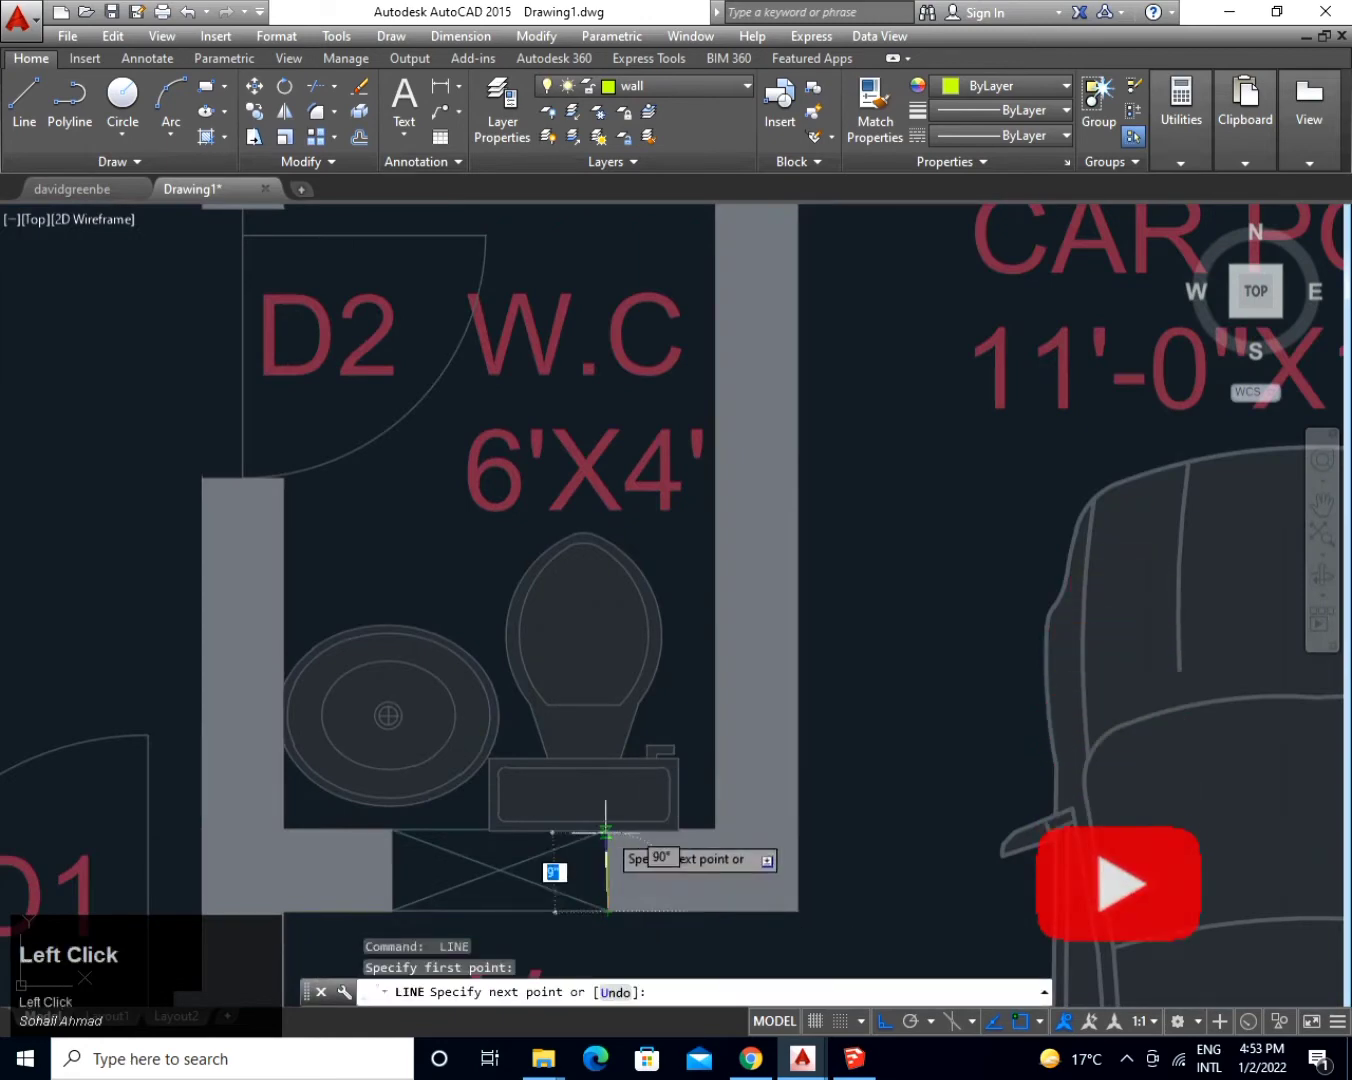
{"action": "scroll", "coordinate": [607, 829], "scroll_direction": "up", "scroll_amount": 1}
{"action": "scroll", "coordinate": [607, 829], "scroll_direction": "up", "scroll_amount": 3}
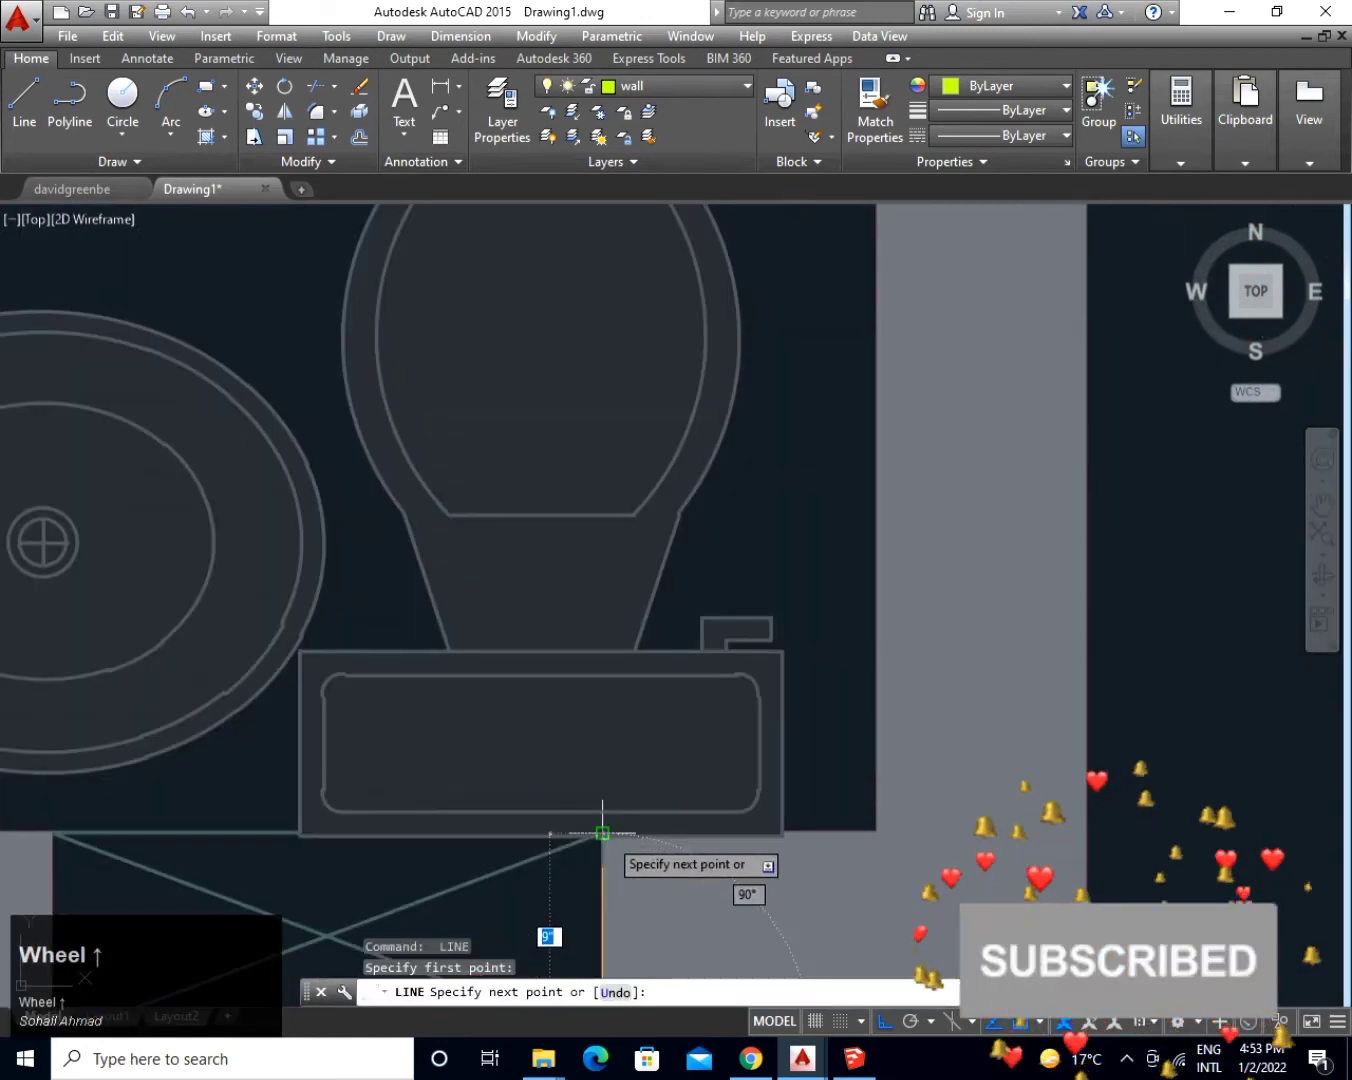
{"action": "left_click", "coordinate": [603, 833]}
{"action": "left_click", "coordinate": [878, 833]}
Continue the line up the W.C.'s inner east face and along its inner north face to the wall at door D2.
{"action": "scroll", "coordinate": [861, 750], "scroll_direction": "down", "scroll_amount": 3}
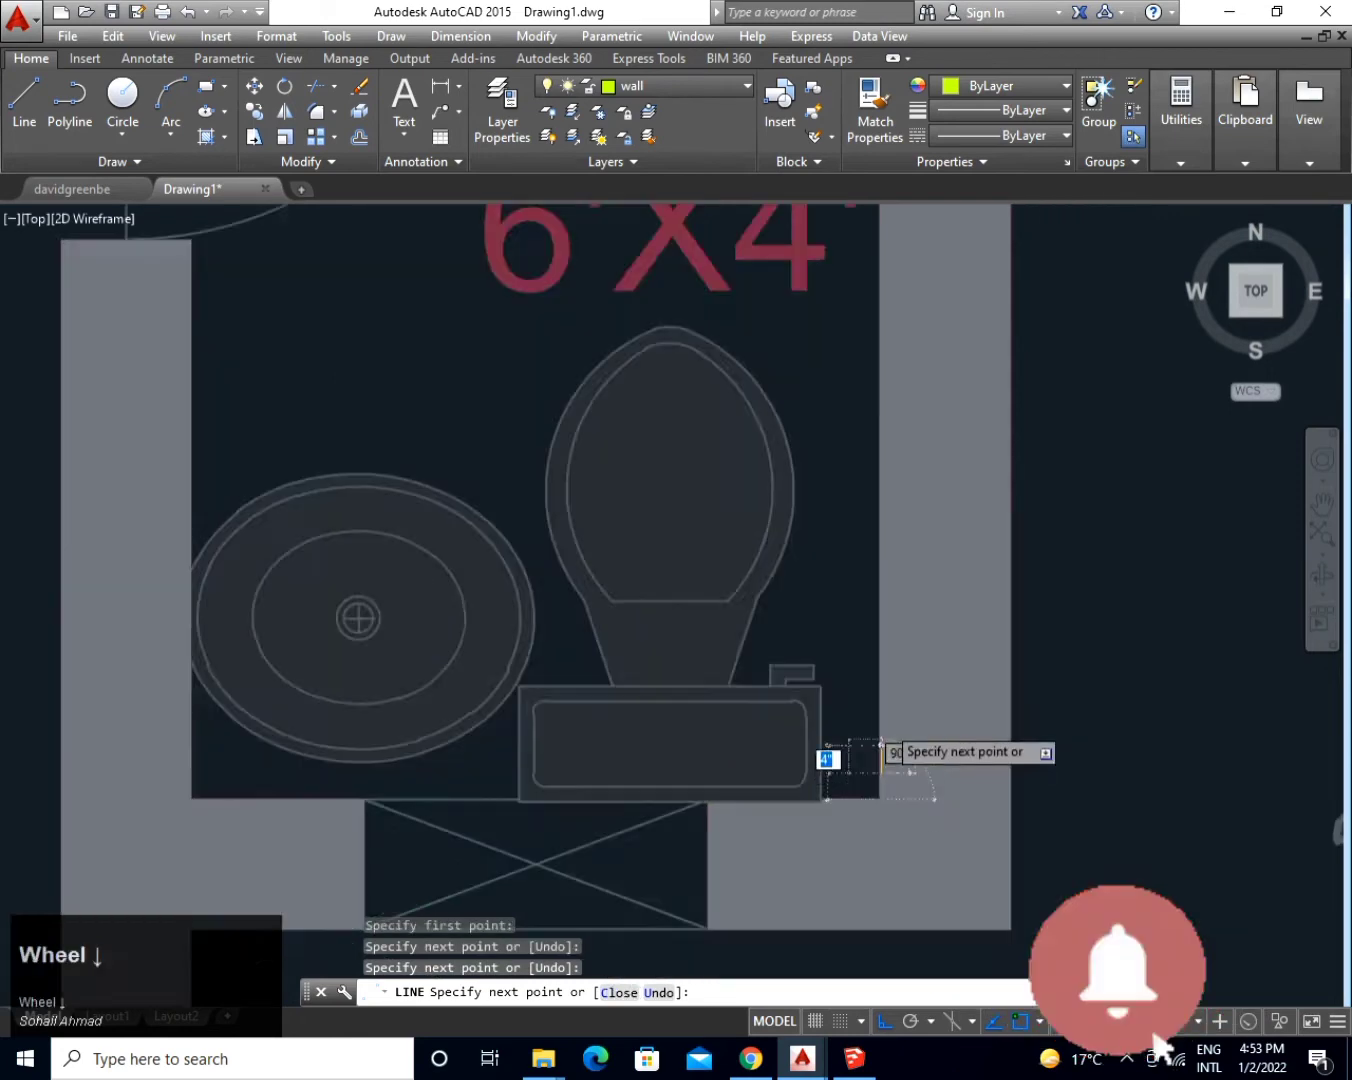
{"action": "scroll", "coordinate": [874, 701], "scroll_direction": "up", "scroll_amount": 3}
{"action": "middle_click_drag", "start_coordinate": [884, 682], "coordinate": [795, 951]}
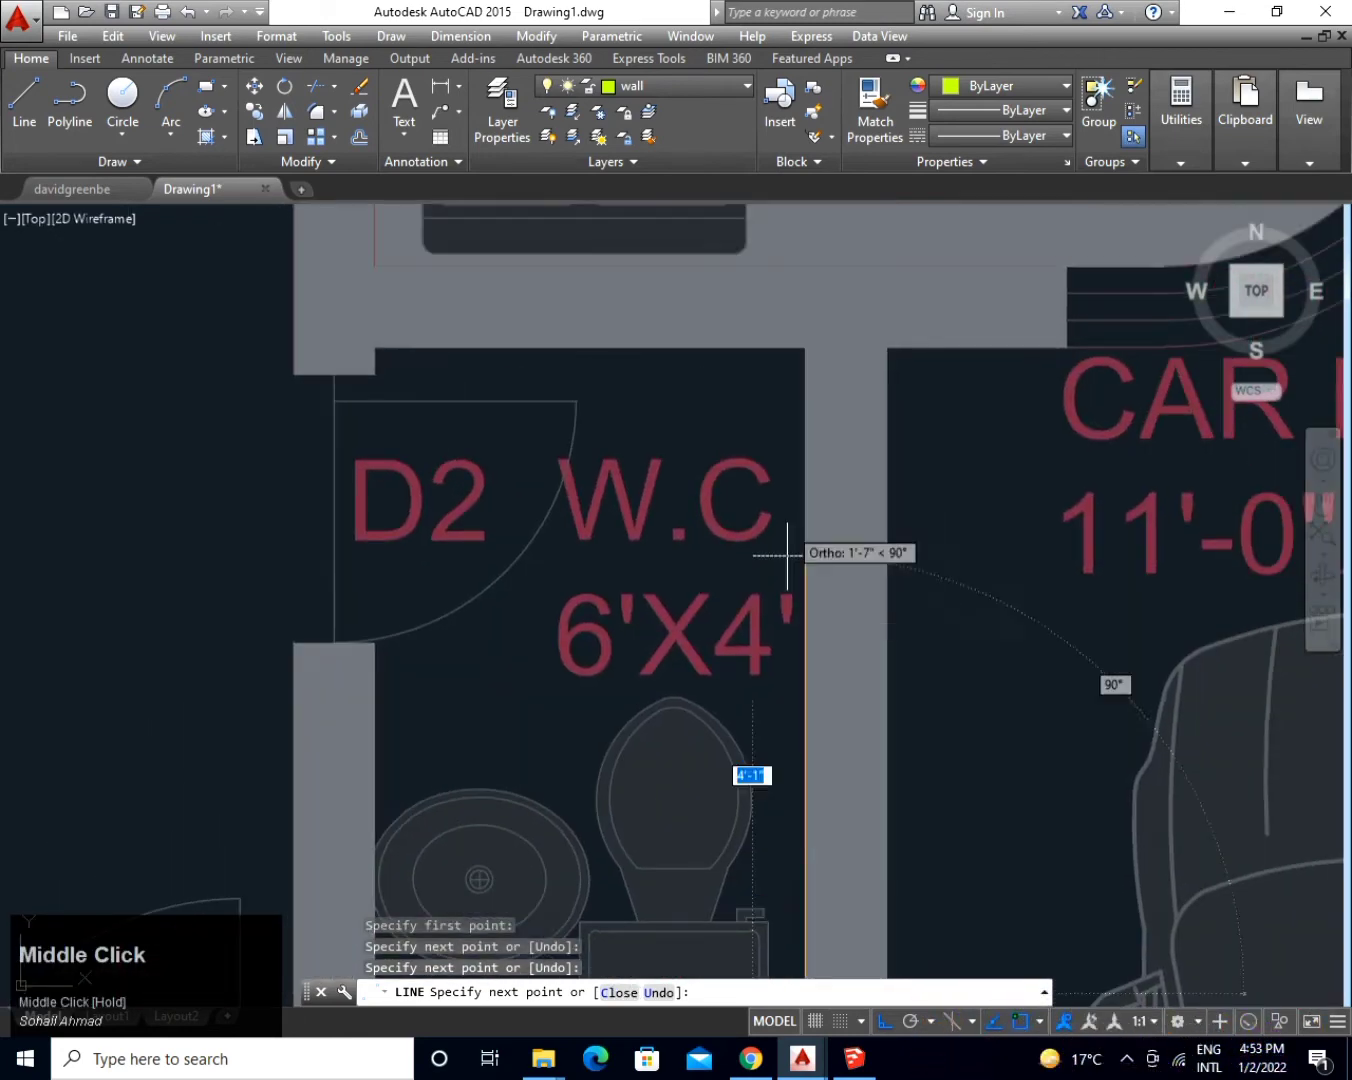
{"action": "left_click", "coordinate": [806, 348]}
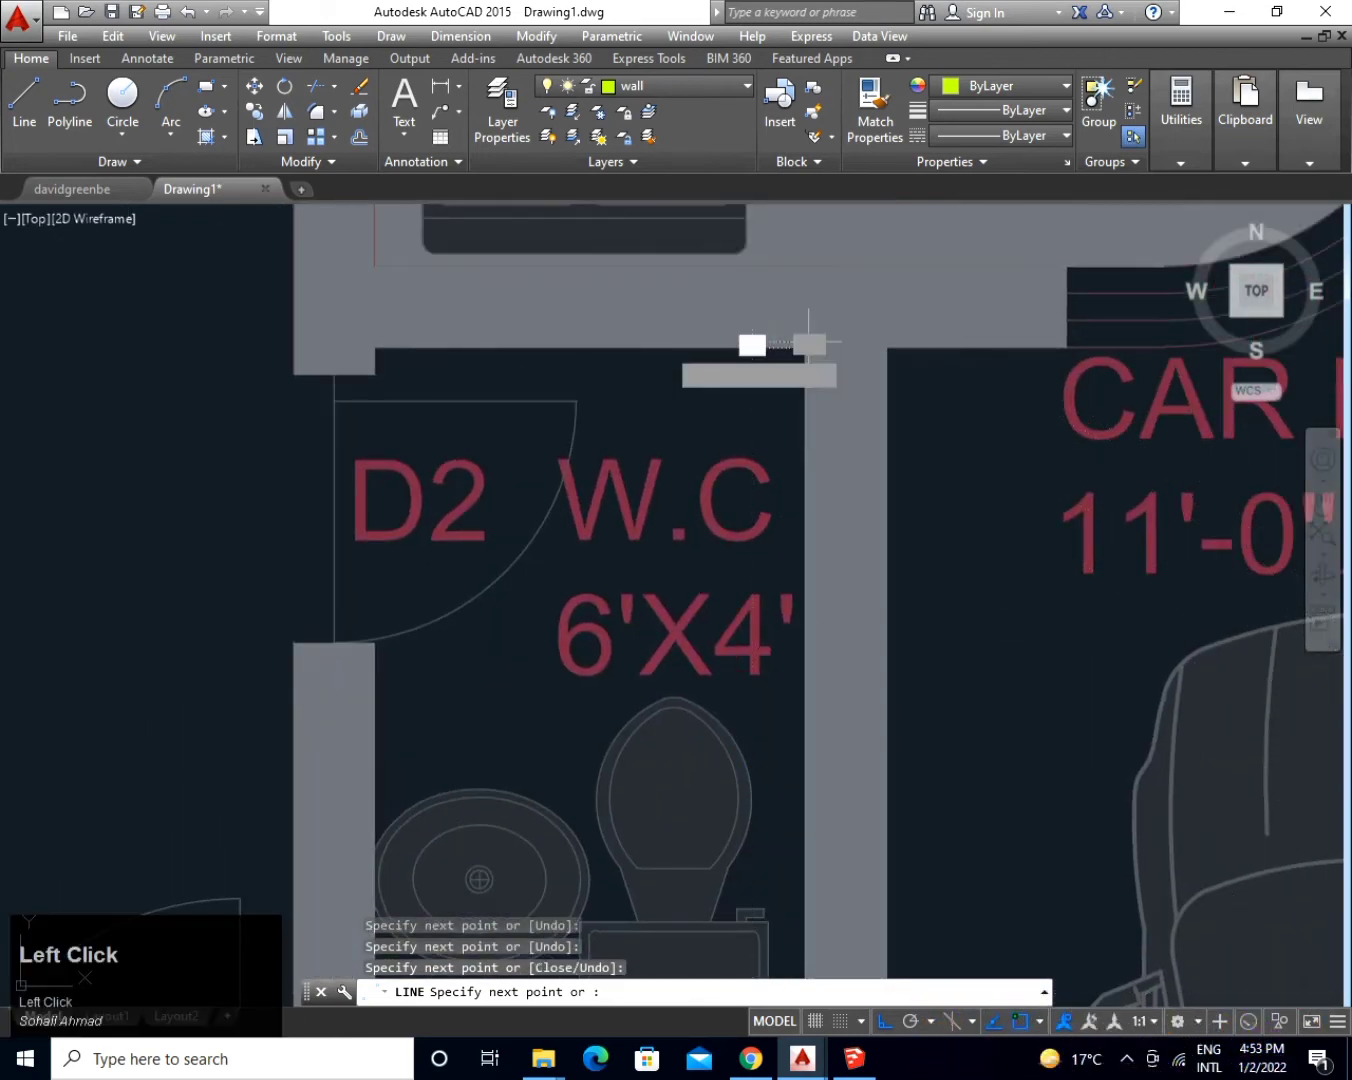
{"action": "left_click", "coordinate": [375, 347]}
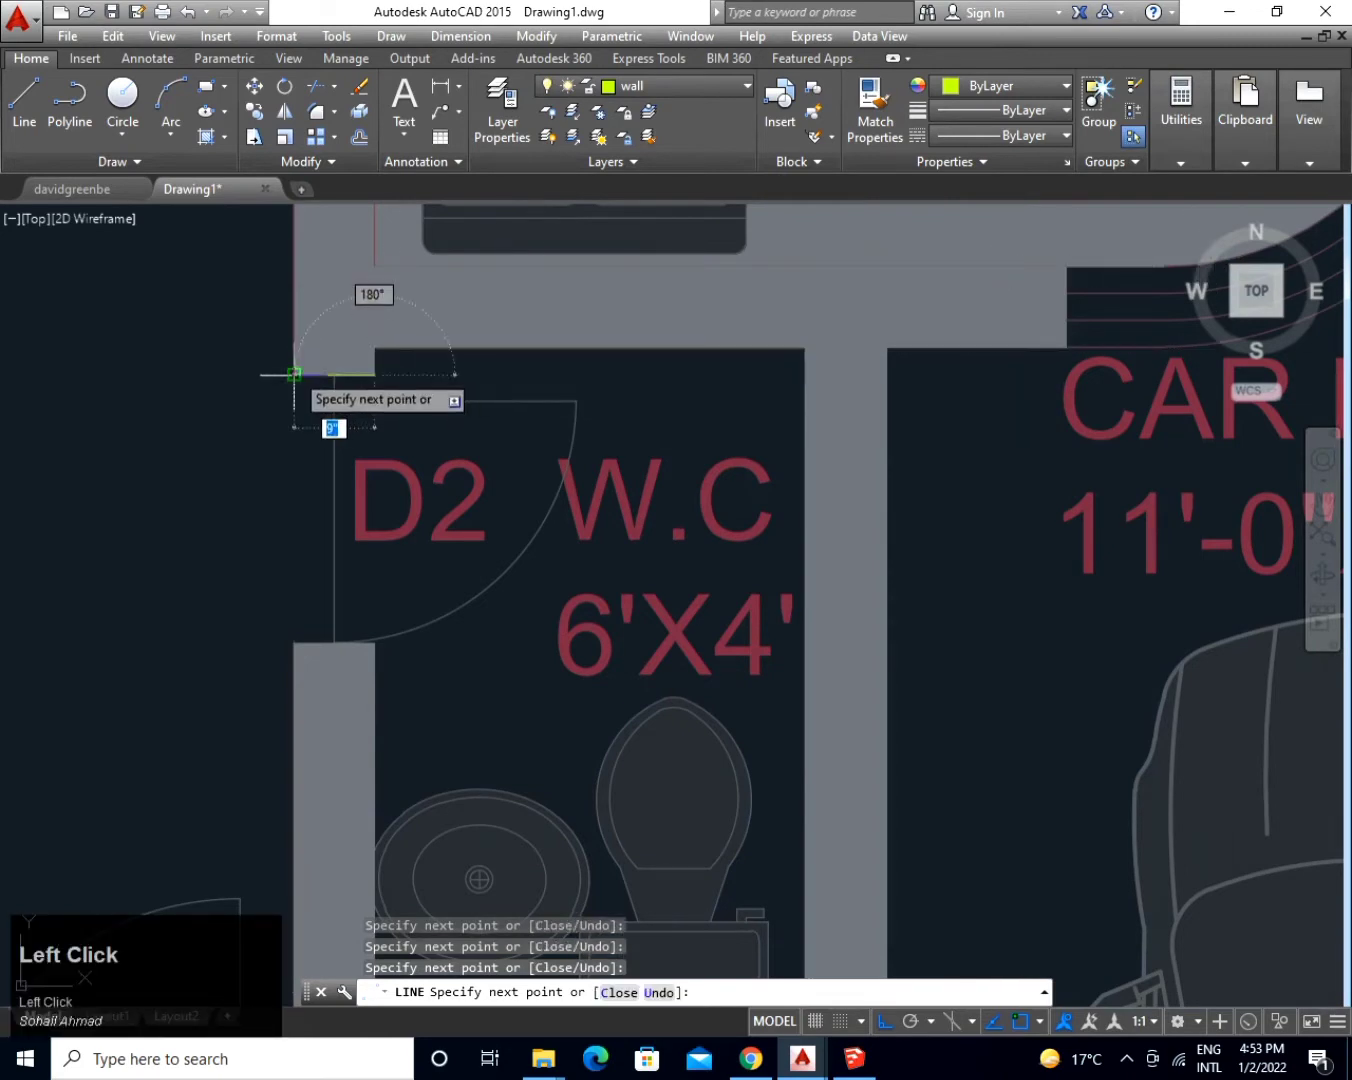
Trace the wall end at D2, then the kitchen west wall's outer face north around the D1 stub to the wall's north end.
{"action": "mouse_move", "coordinate": [374, 513]}
{"action": "middle_mouse_down"}
{"action": "mouse_move", "coordinate": [453, 906]}
{"action": "mouse_move", "coordinate": [490, 975]}
{"action": "middle_mouse_up"}
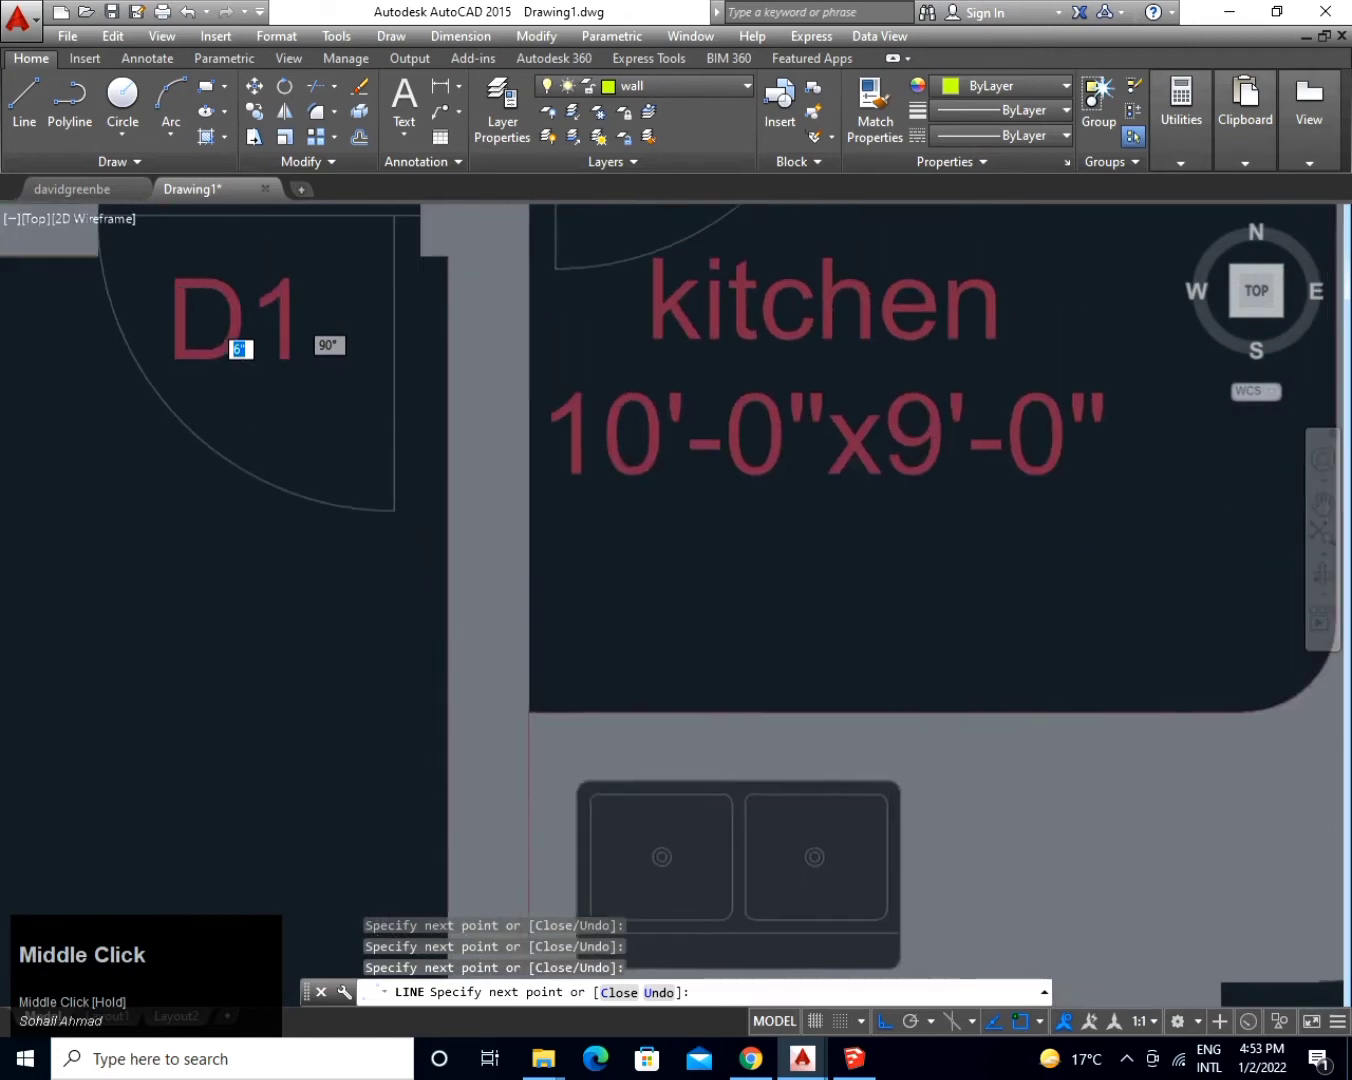
{"action": "left_click", "coordinate": [448, 256]}
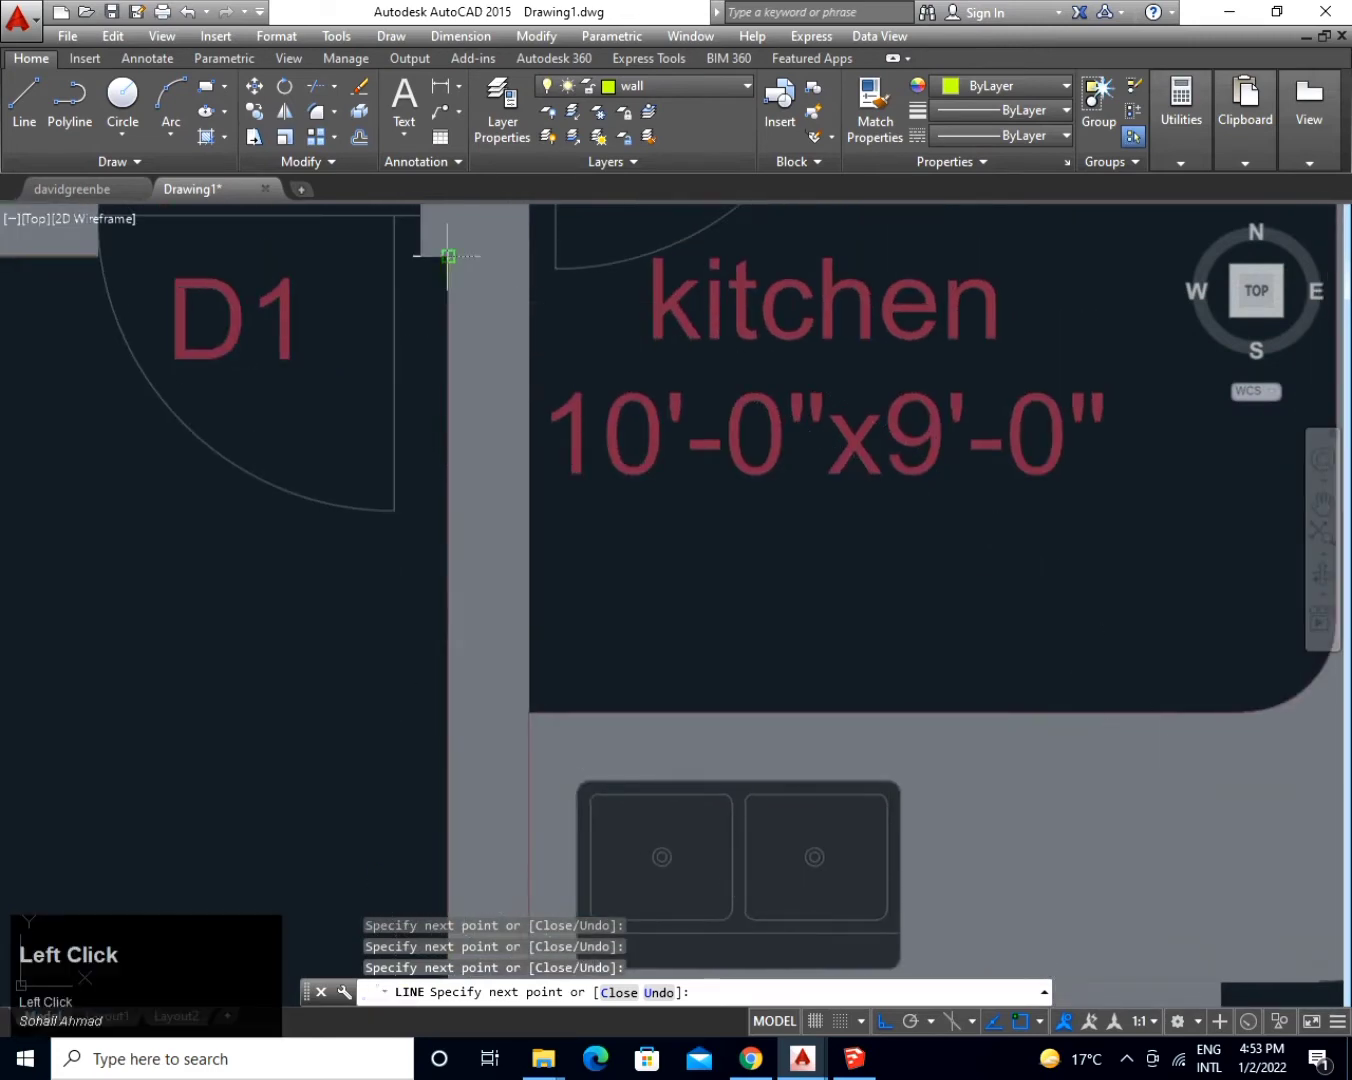
{"action": "middle_click_drag", "start_coordinate": [418, 254], "coordinate": [439, 522]}
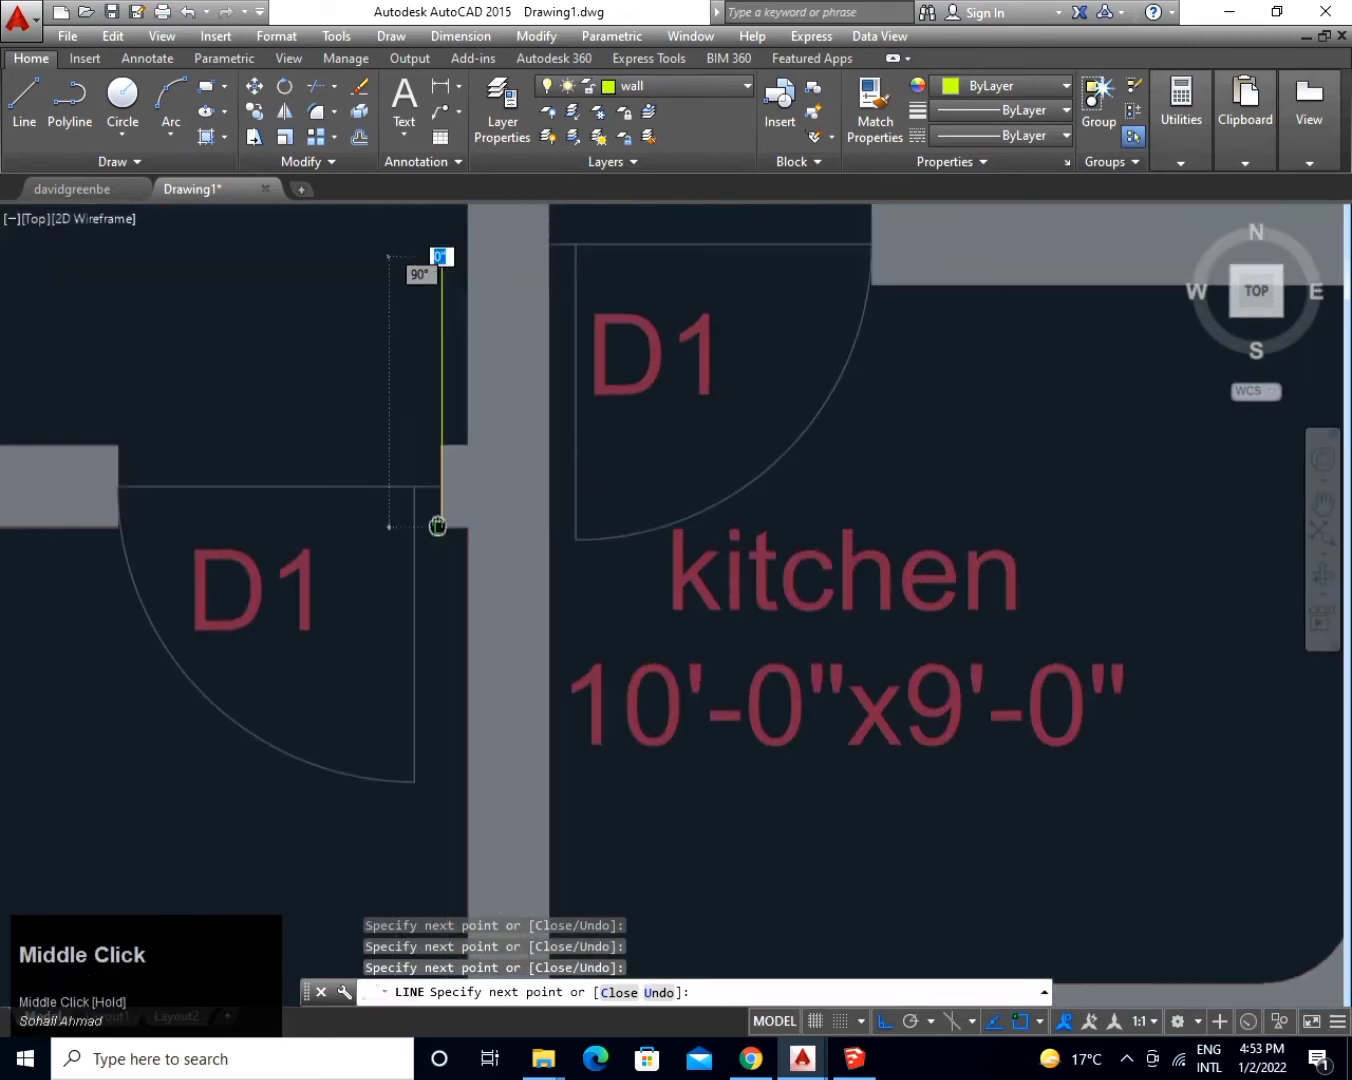
{"action": "left_click", "coordinate": [441, 446]}
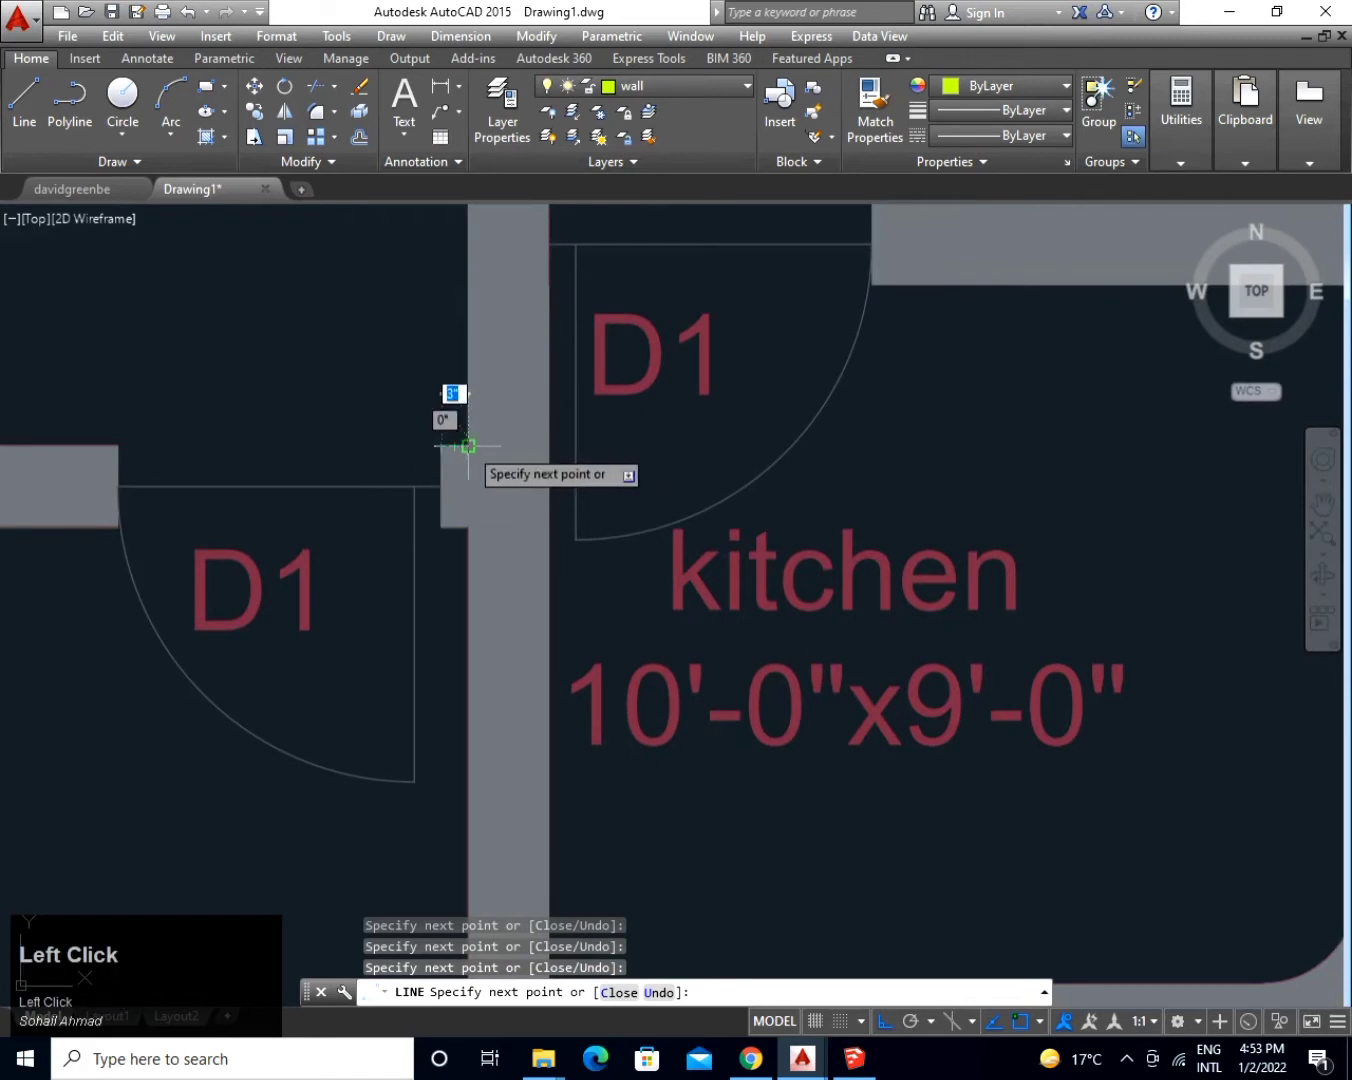
{"action": "middle_click_drag", "start_coordinate": [492, 400], "coordinate": [500, 860]}
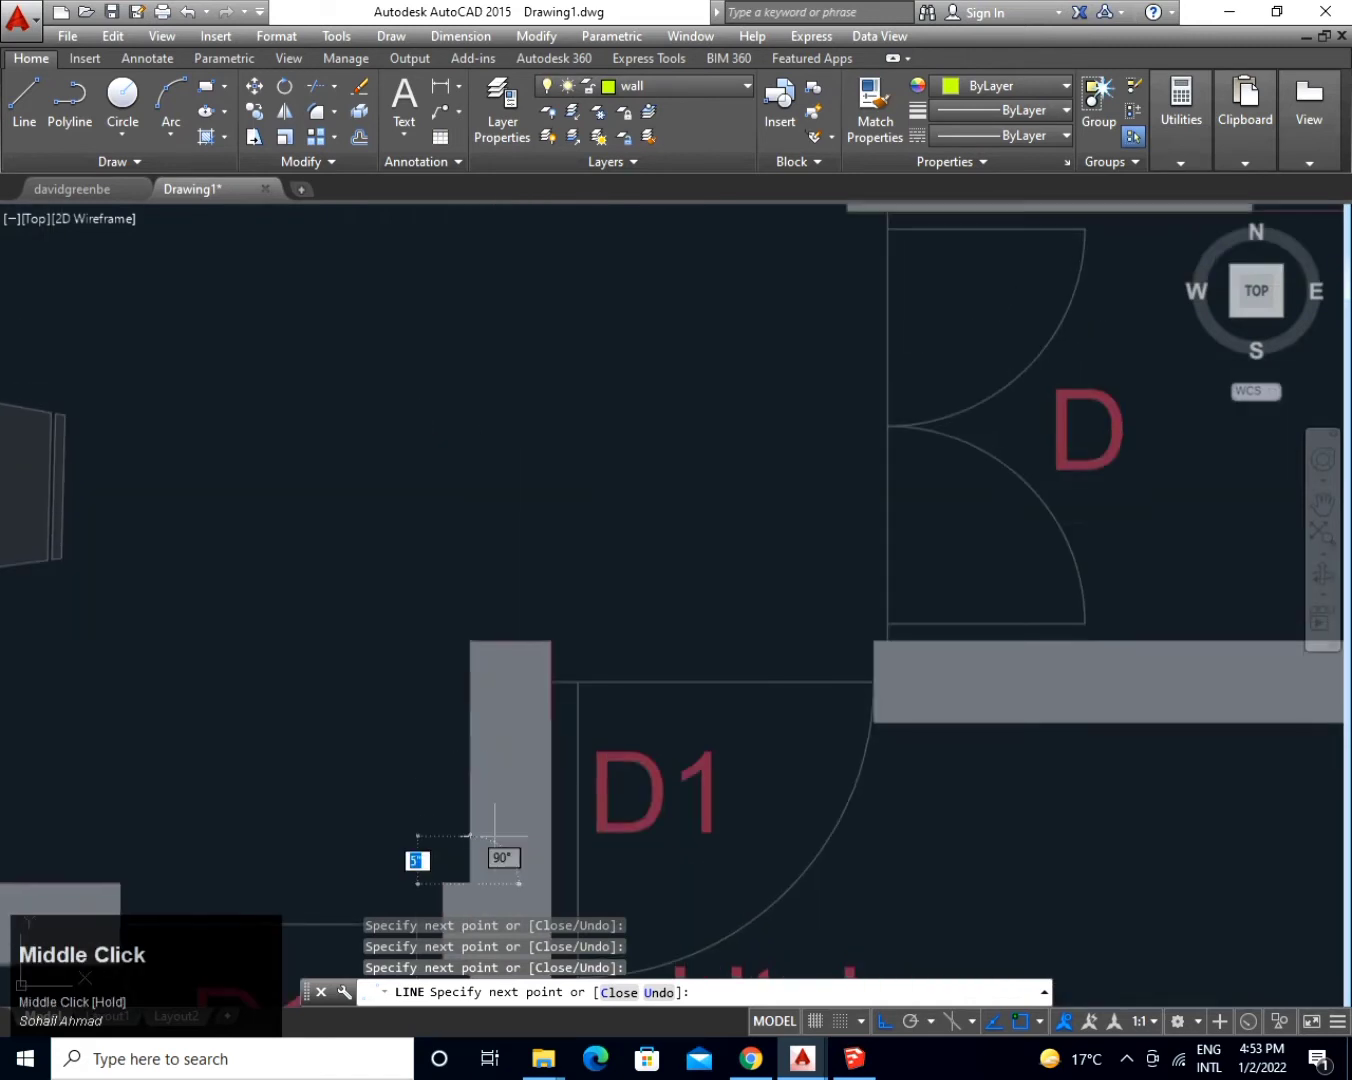
{"action": "left_click", "coordinate": [473, 643]}
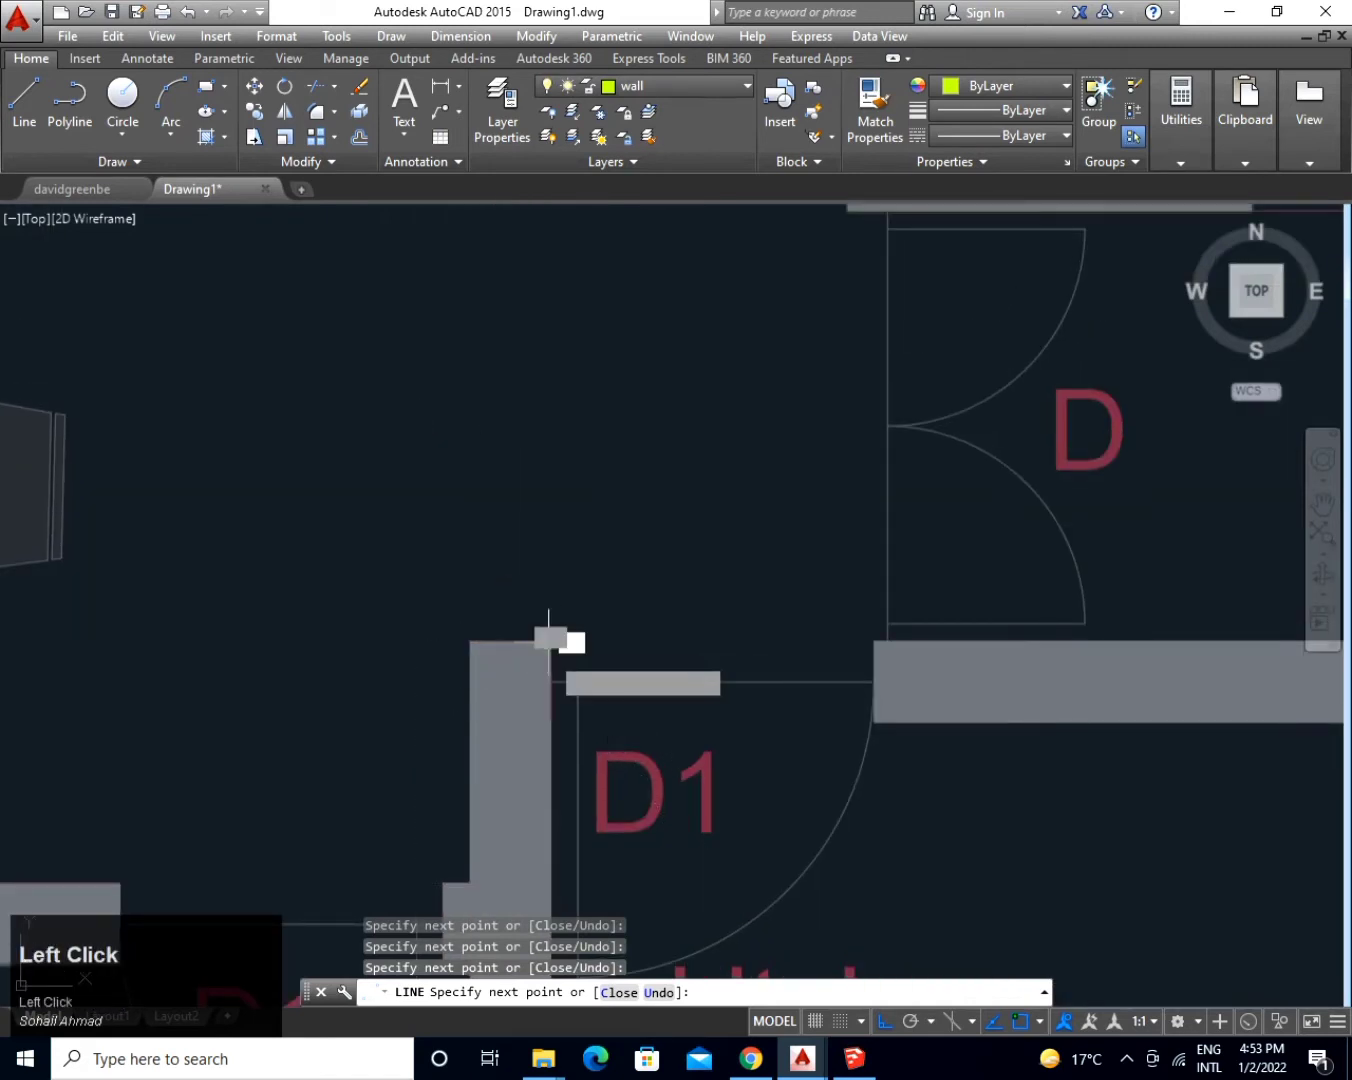
Trace the kitchen west wall's inner face south and the inner face of its south wall behind the sink to window W1.
{"action": "scroll", "coordinate": [567, 723], "scroll_direction": "down", "scroll_amount": 4}
{"action": "middle_click_drag", "start_coordinate": [565, 718], "coordinate": [497, 267]}
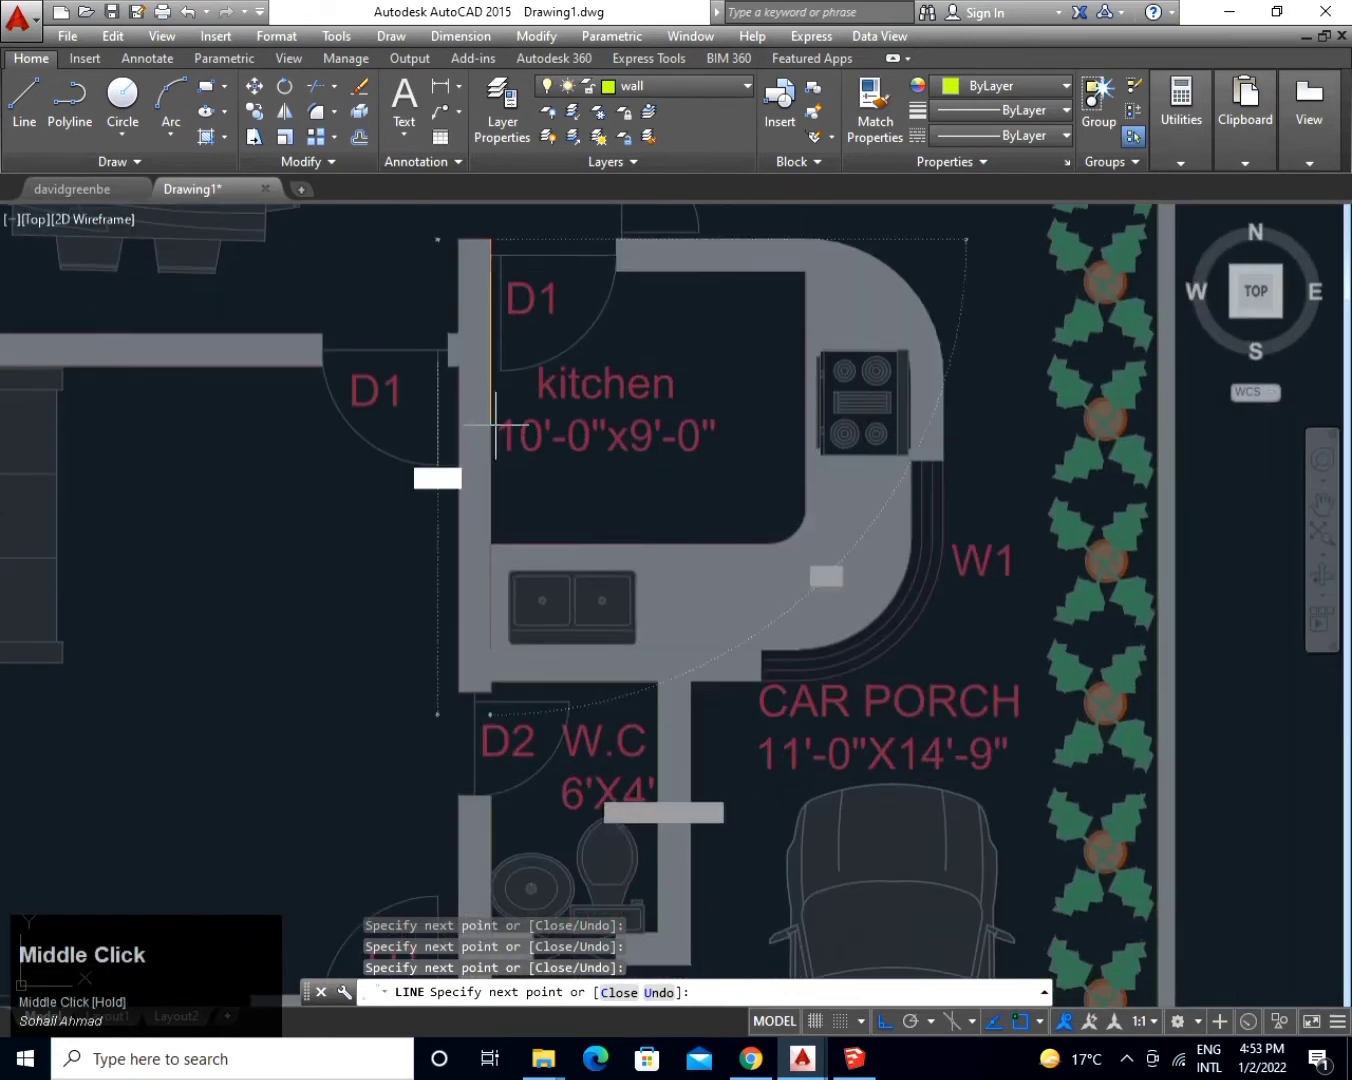
{"action": "left_click", "coordinate": [490, 648]}
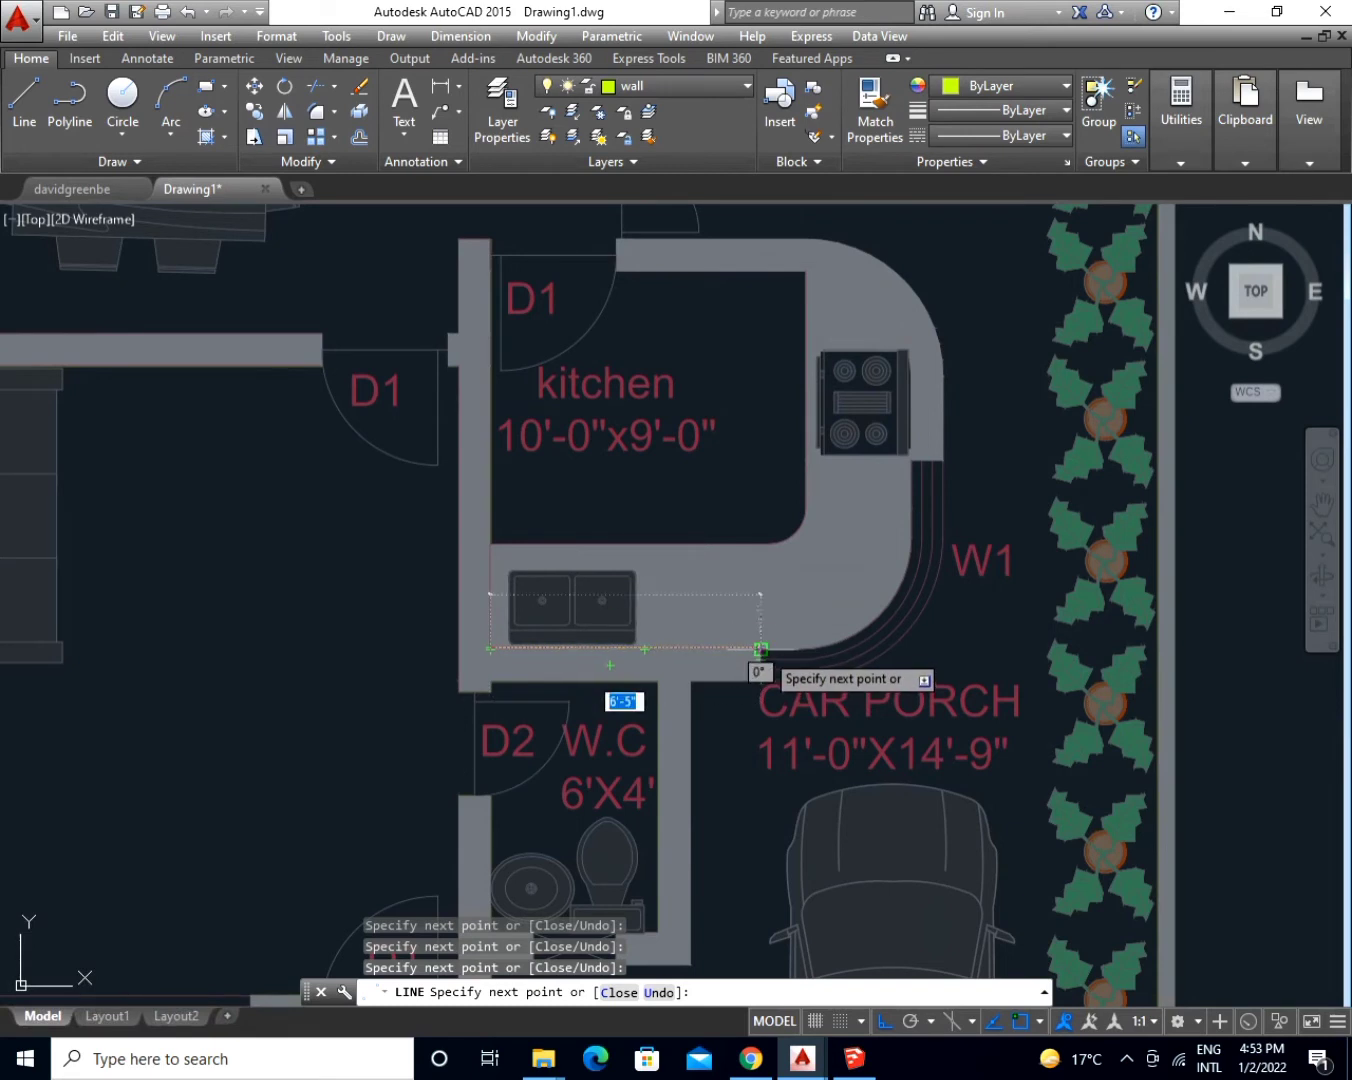
{"action": "key", "text": "ctrl+z"}
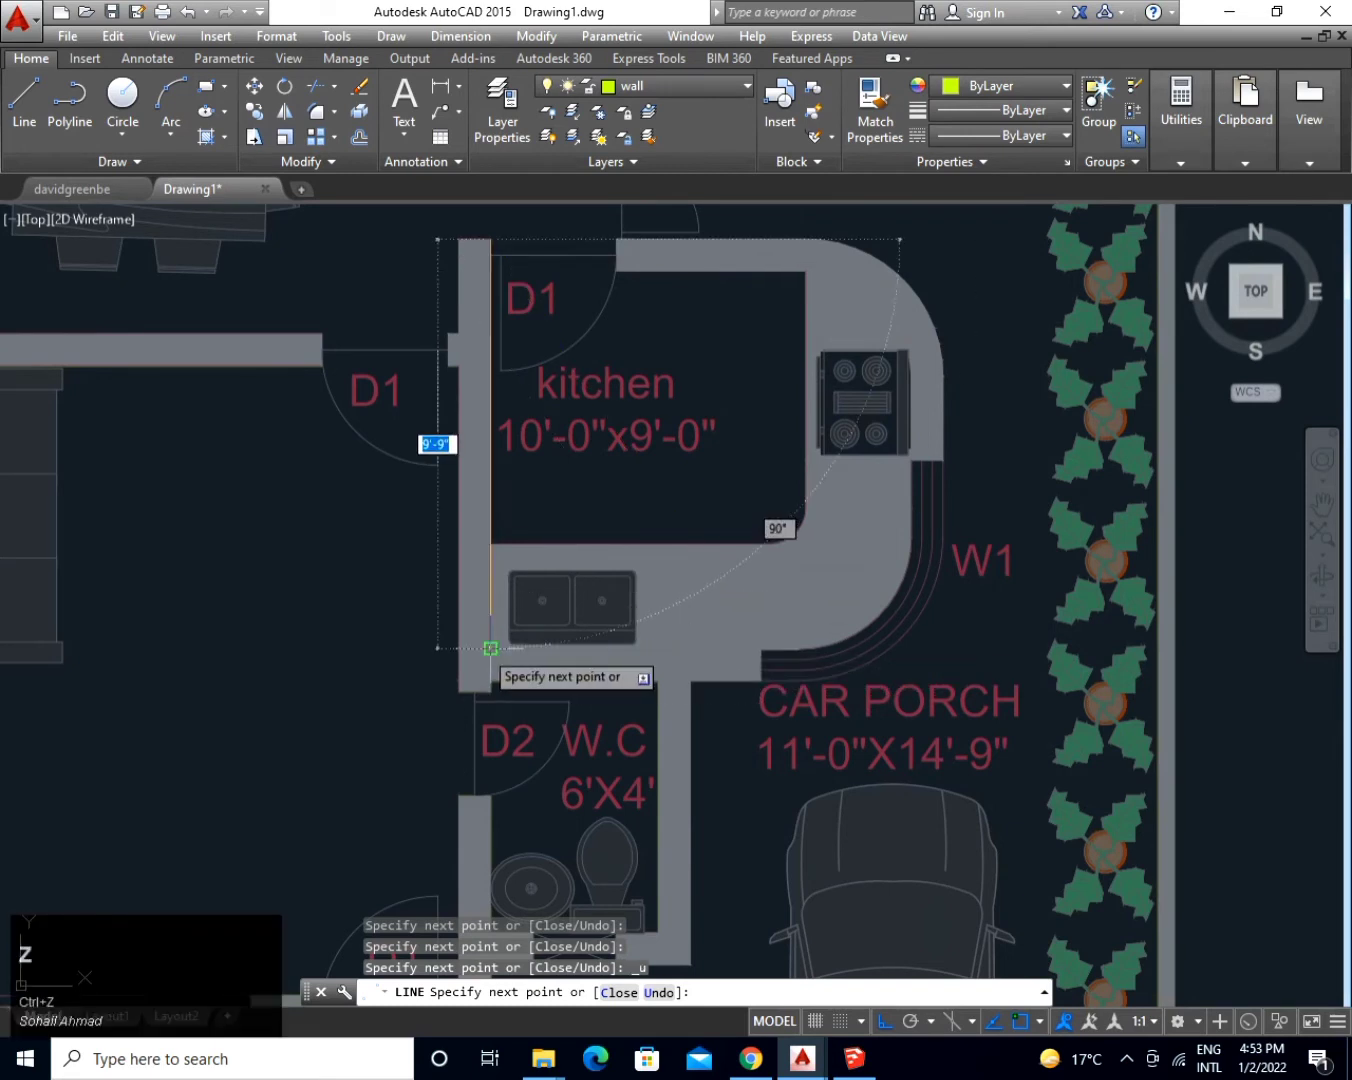
{"action": "left_click", "coordinate": [491, 648]}
{"action": "left_click", "coordinate": [748, 647]}
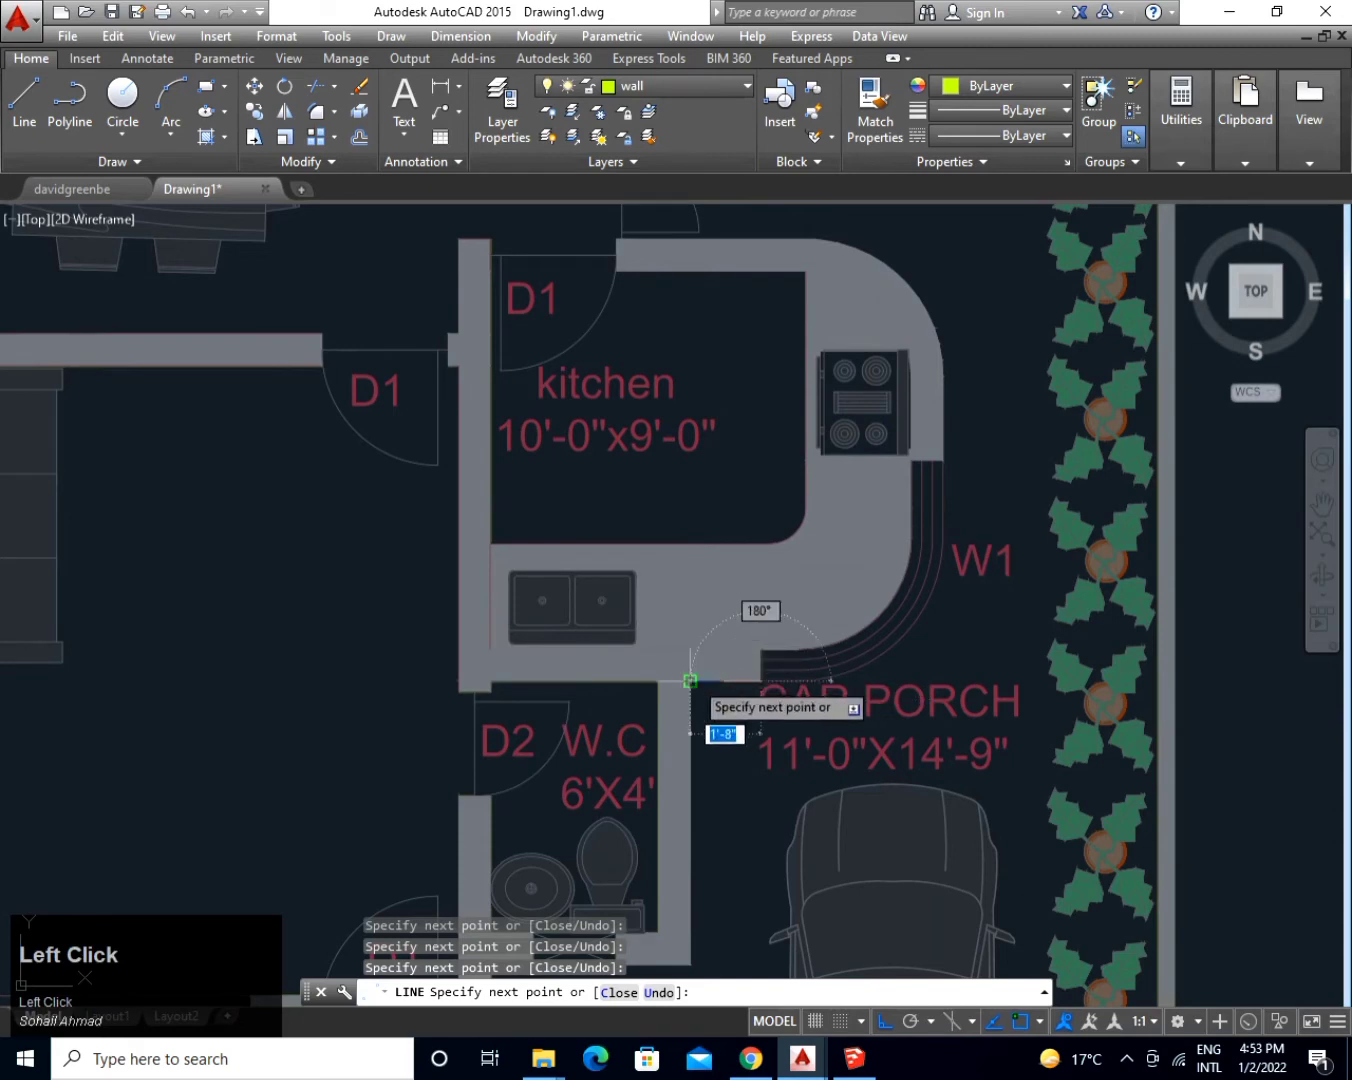
Finish the outline down the W.C.'s outer east face and along its south wall to ventilator V.
{"action": "middle_click_drag", "start_coordinate": [690, 681], "coordinate": [679, 327]}
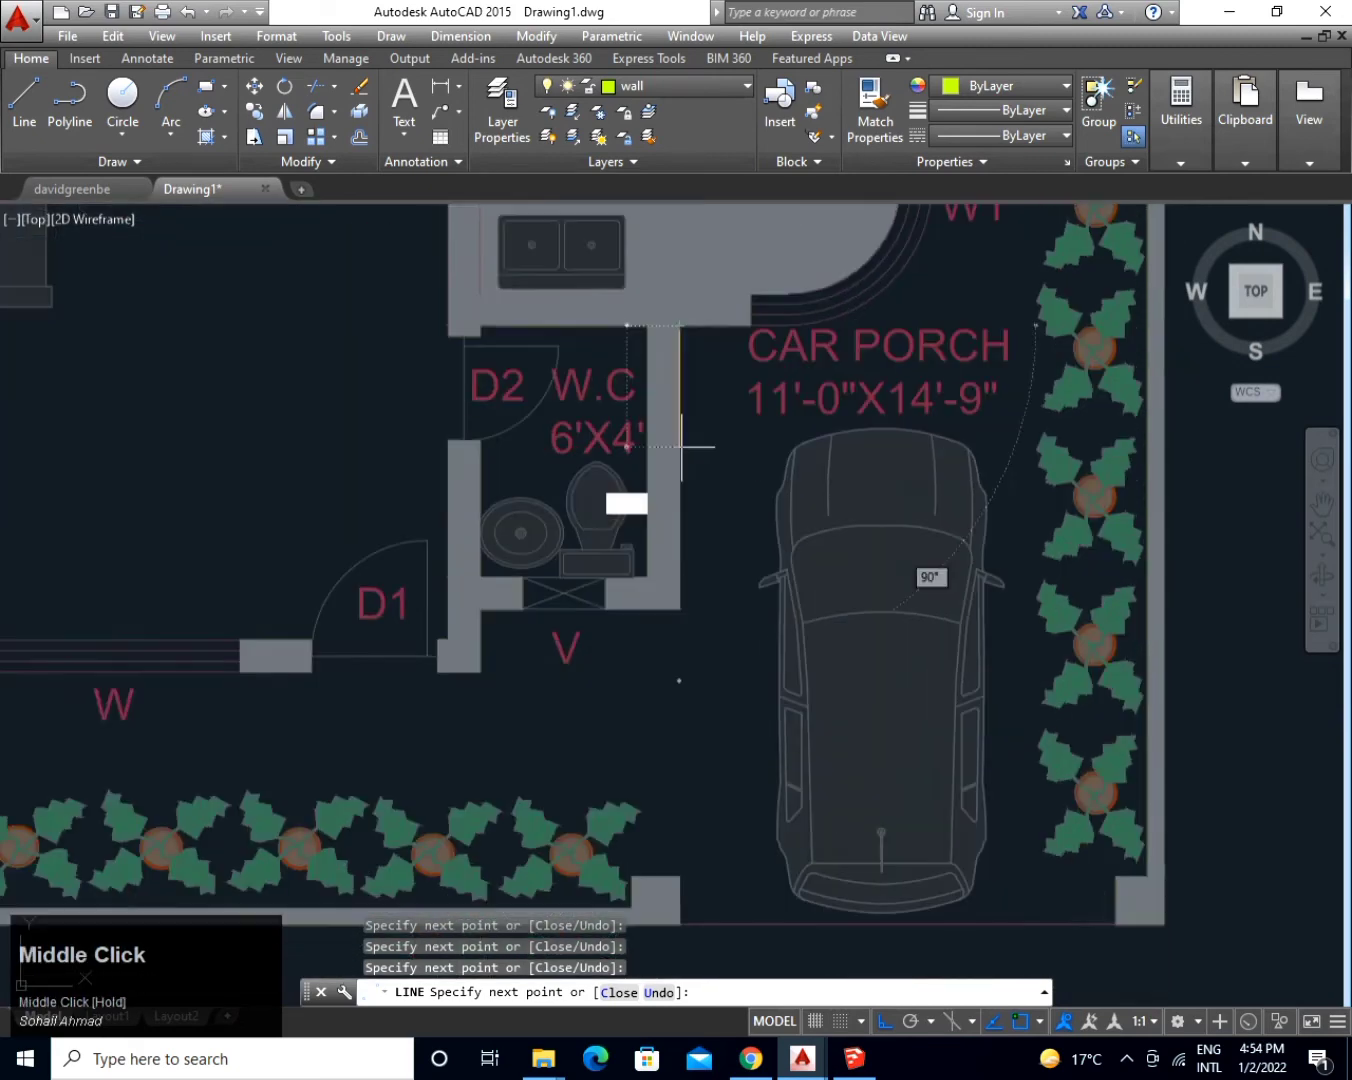
{"action": "left_click", "coordinate": [680, 607]}
{"action": "key", "text": "space"}
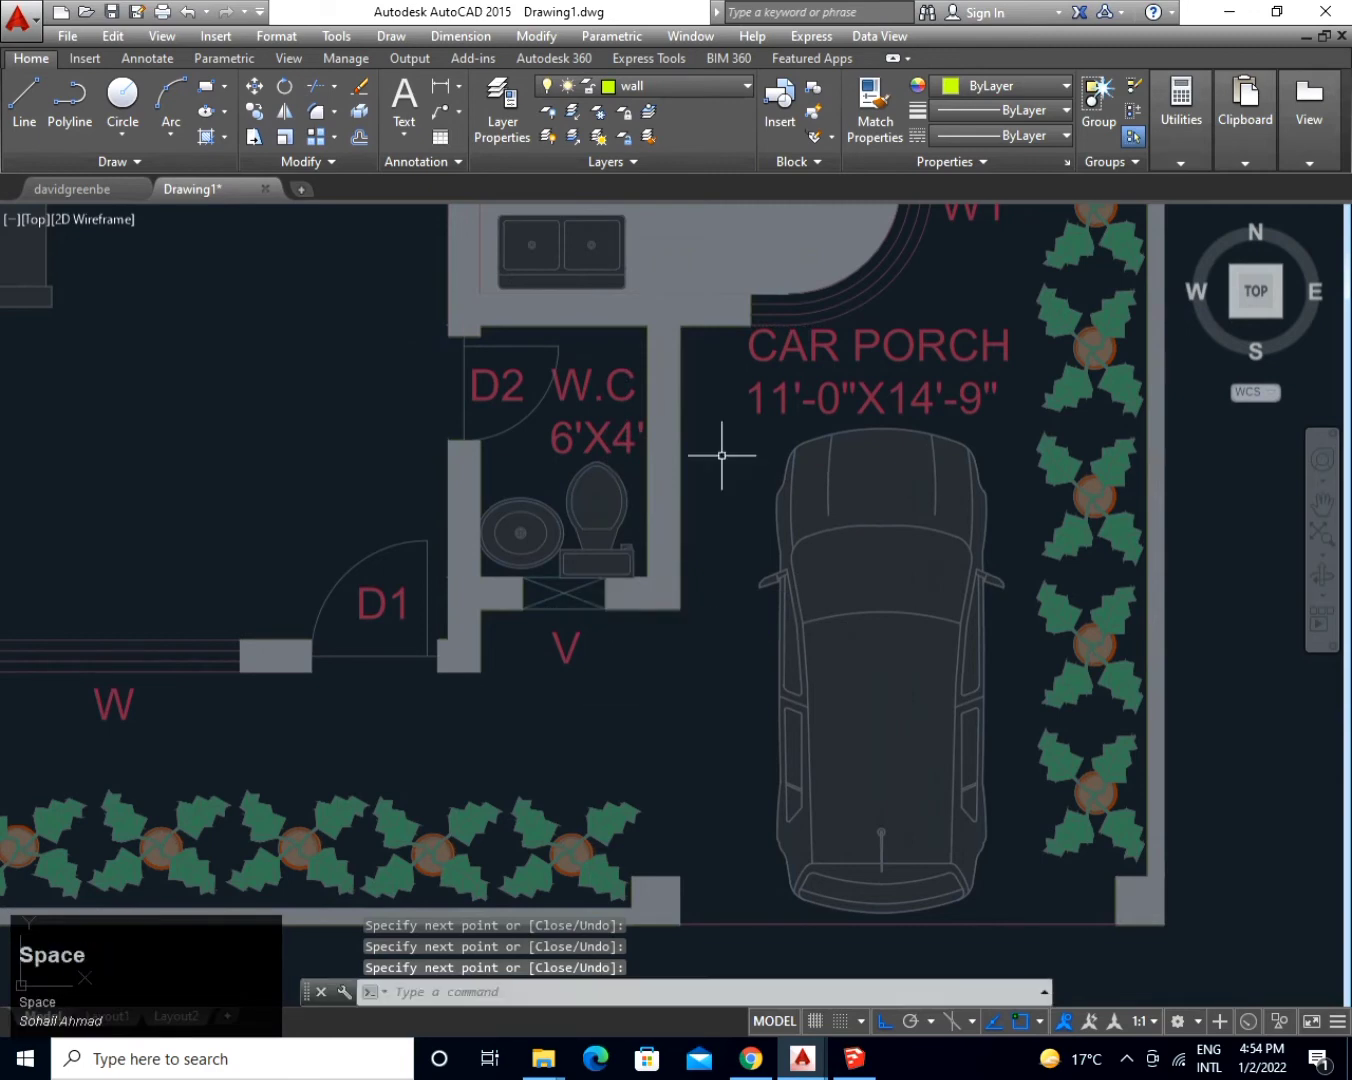
Trace the kitchen north wall's end at door D1 and its inner face east to the kitchen's northeast inner corner.
{"action": "mouse_move", "coordinate": [740, 445]}
{"action": "middle_mouse_down"}
{"action": "mouse_move", "coordinate": [489, 712]}
{"action": "mouse_move", "coordinate": [421, 900]}
{"action": "mouse_move", "coordinate": [337, 505]}
{"action": "middle_mouse_up"}
{"action": "key", "text": "space"}
{"action": "left_click", "coordinate": [324, 393]}
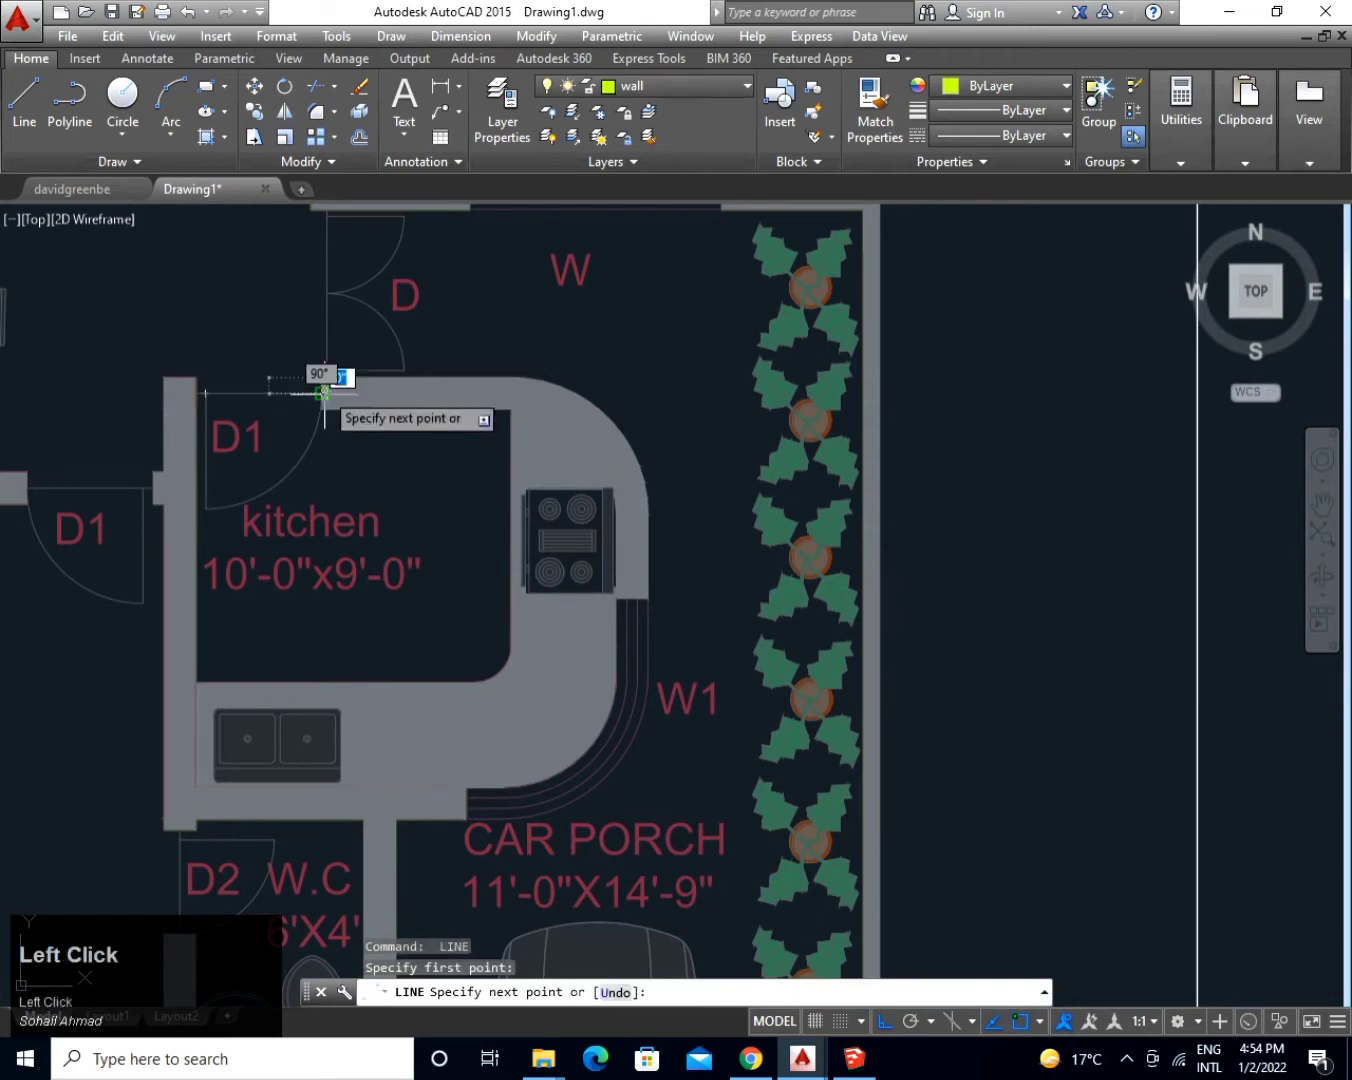
{"action": "left_click", "coordinate": [515, 409]}
{"action": "key", "text": "space"}
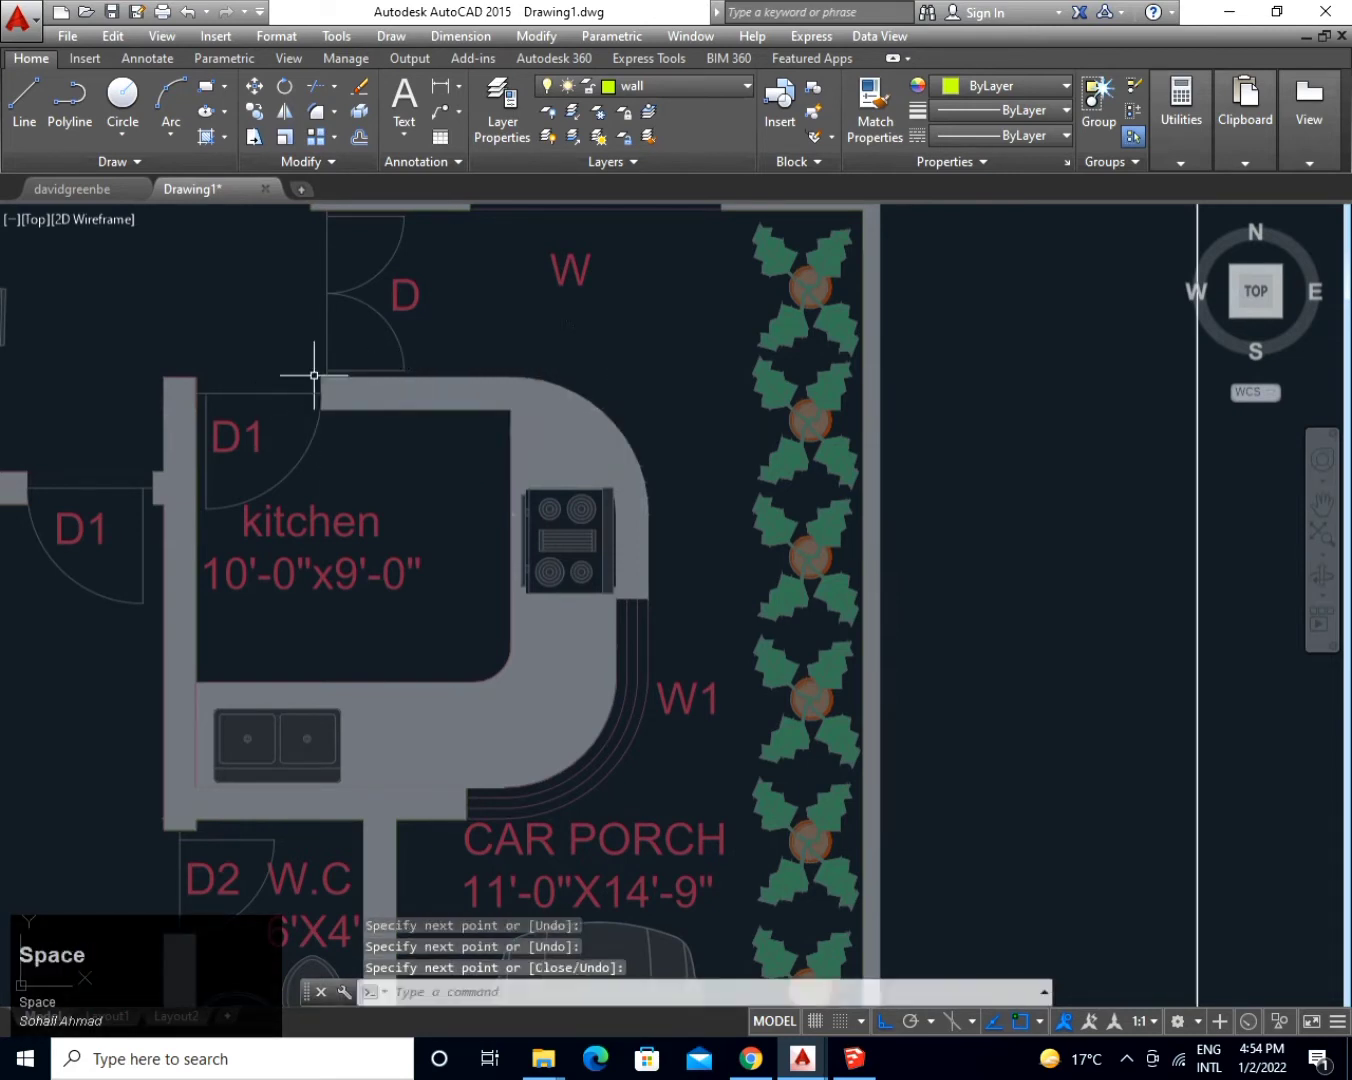
Trace the kitchen north wall's outer face about 4'-6" from door D1 east to the start of the curved corner.
{"action": "key", "text": "space"}
{"action": "left_click", "coordinate": [321, 377]}
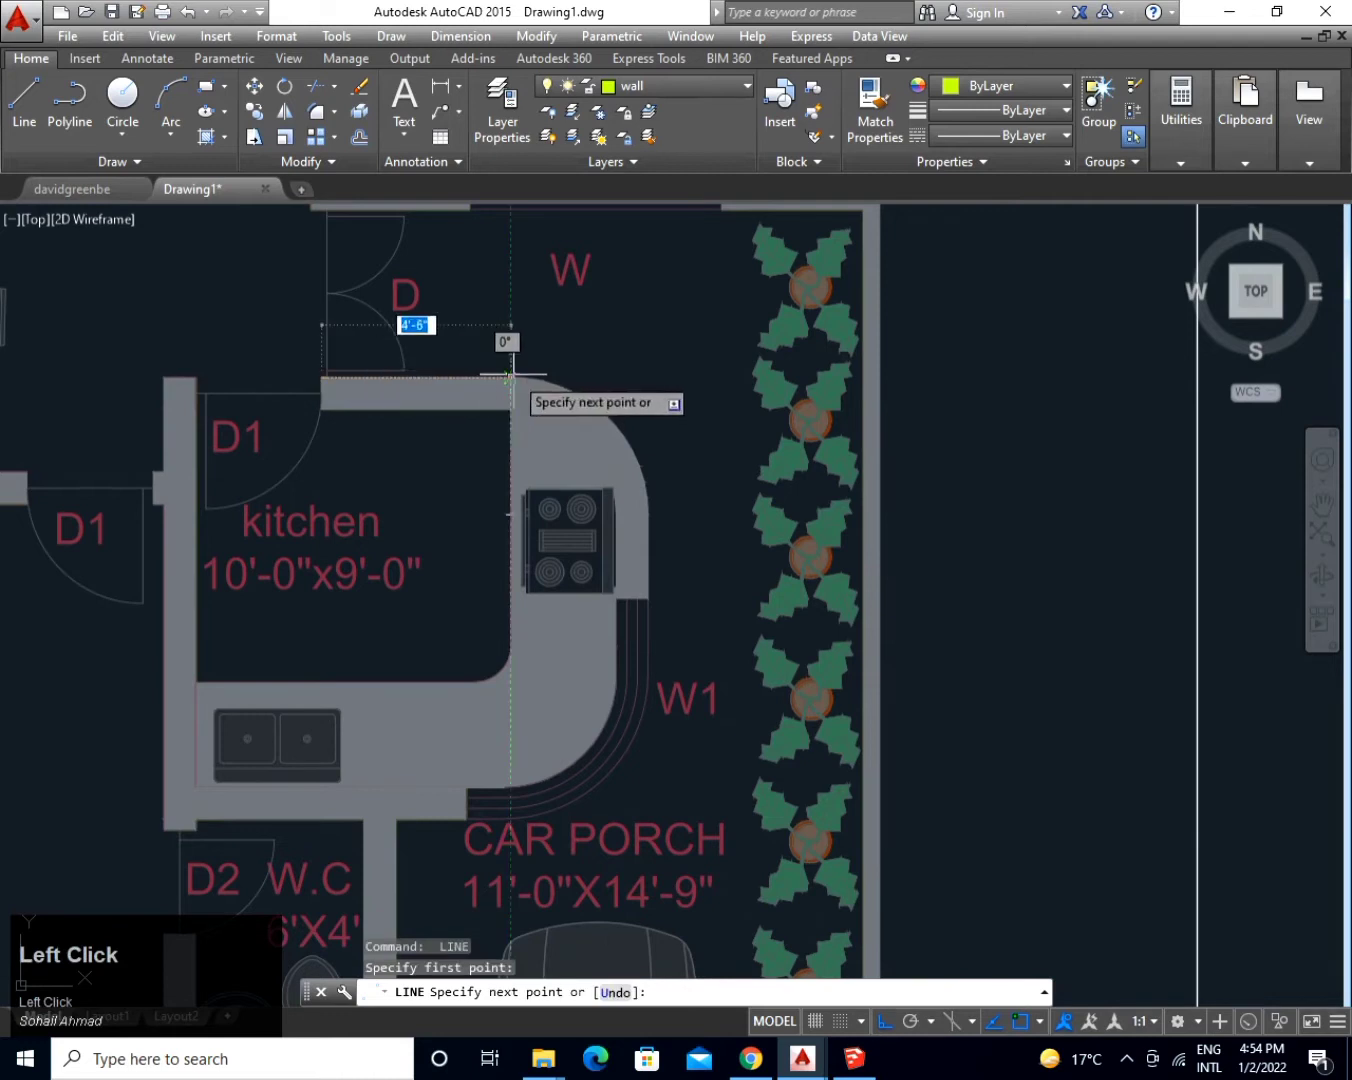
{"action": "left_click", "coordinate": [510, 377]}
{"action": "key", "text": "space"}
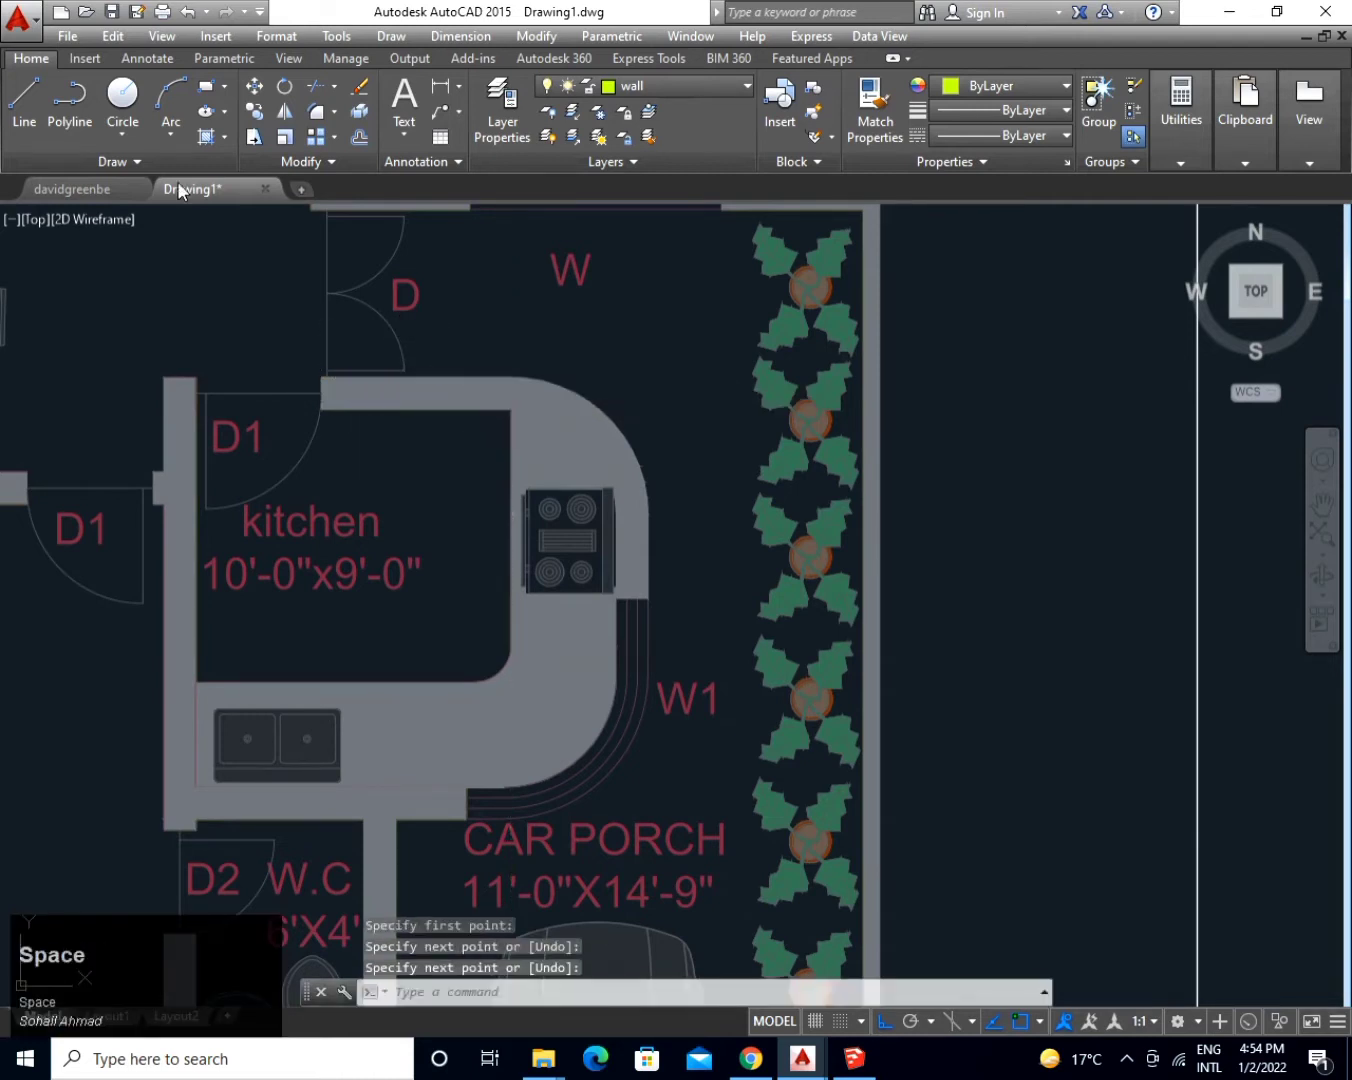
Trace the outer face of the kitchen's curved northeast corner with a Start, End, Direction arc, with Ortho off.
{"action": "left_click", "coordinate": [178, 124]}
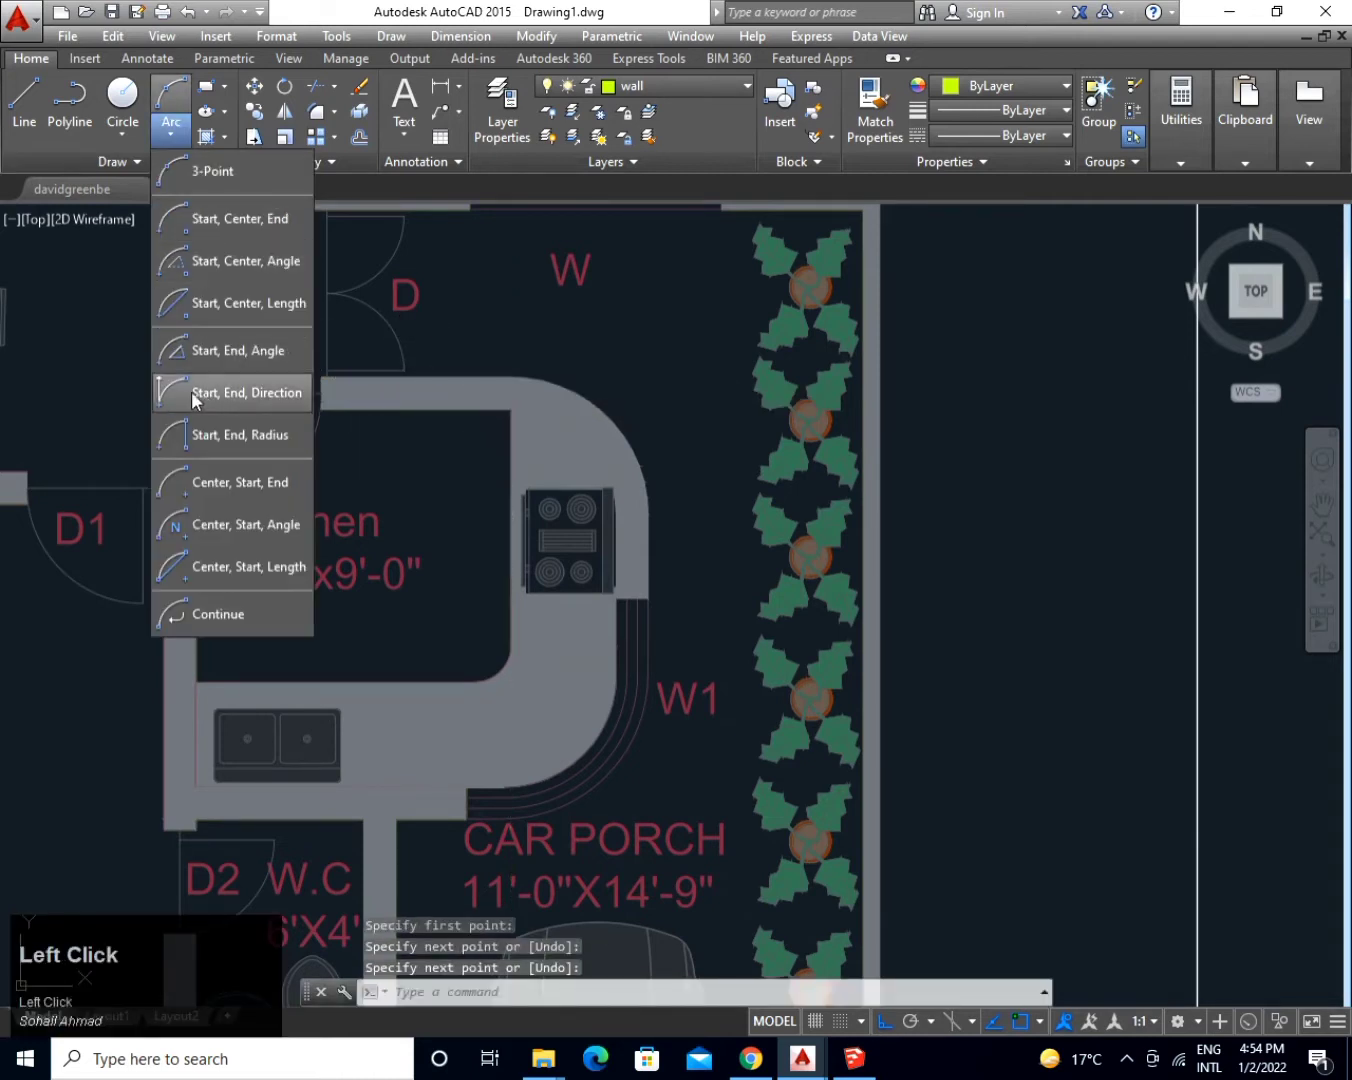
{"action": "left_click", "coordinate": [197, 394]}
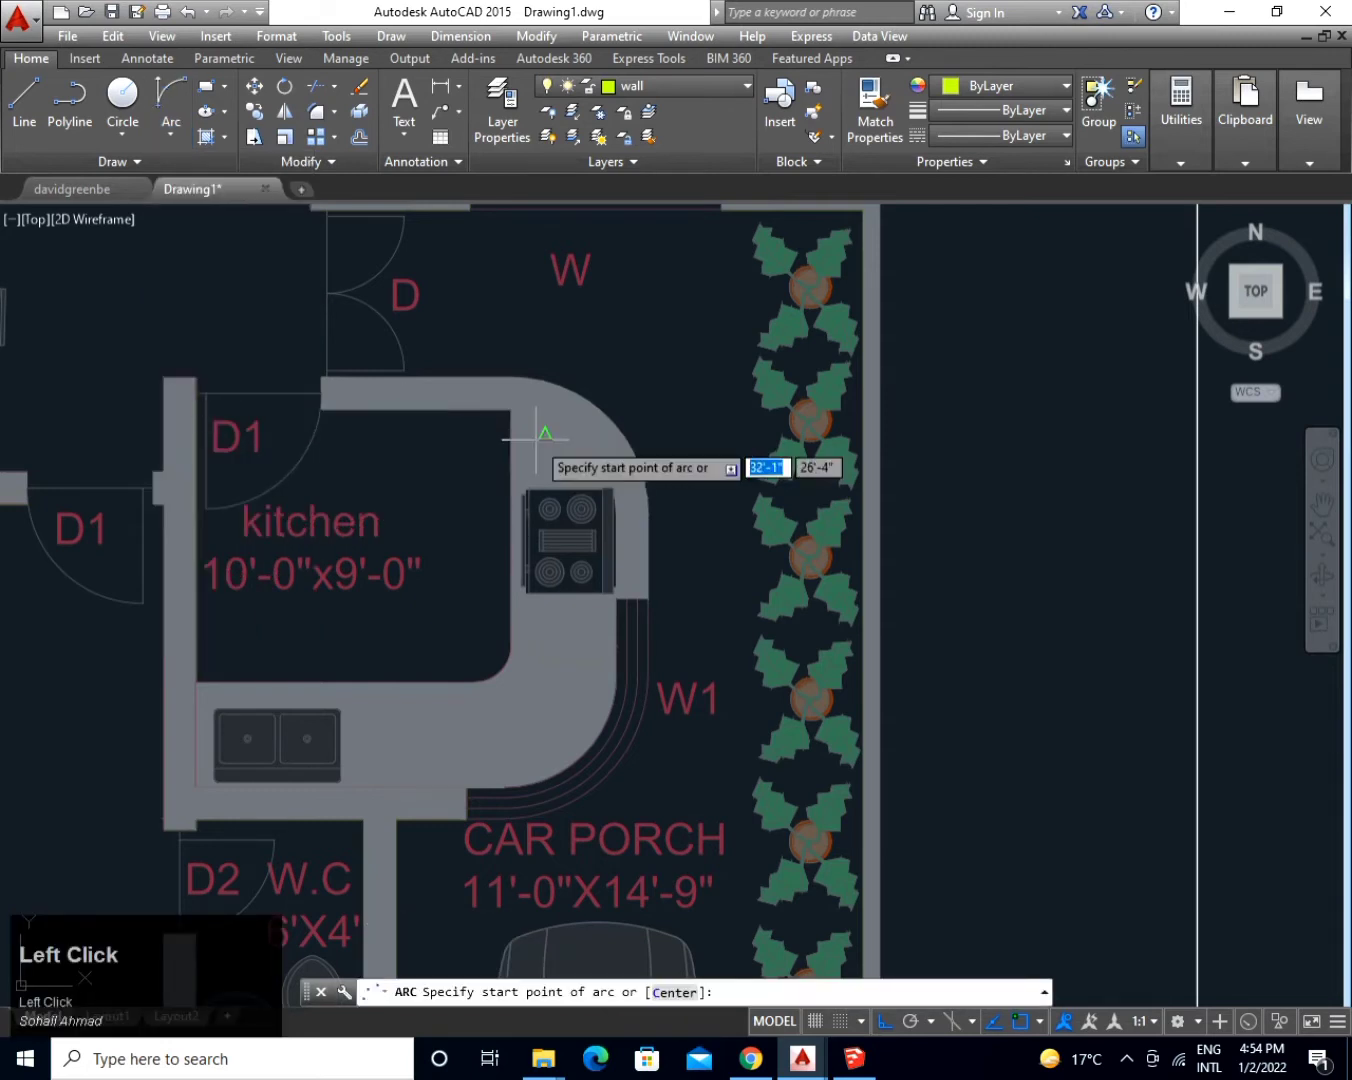
{"action": "left_click", "coordinate": [527, 378]}
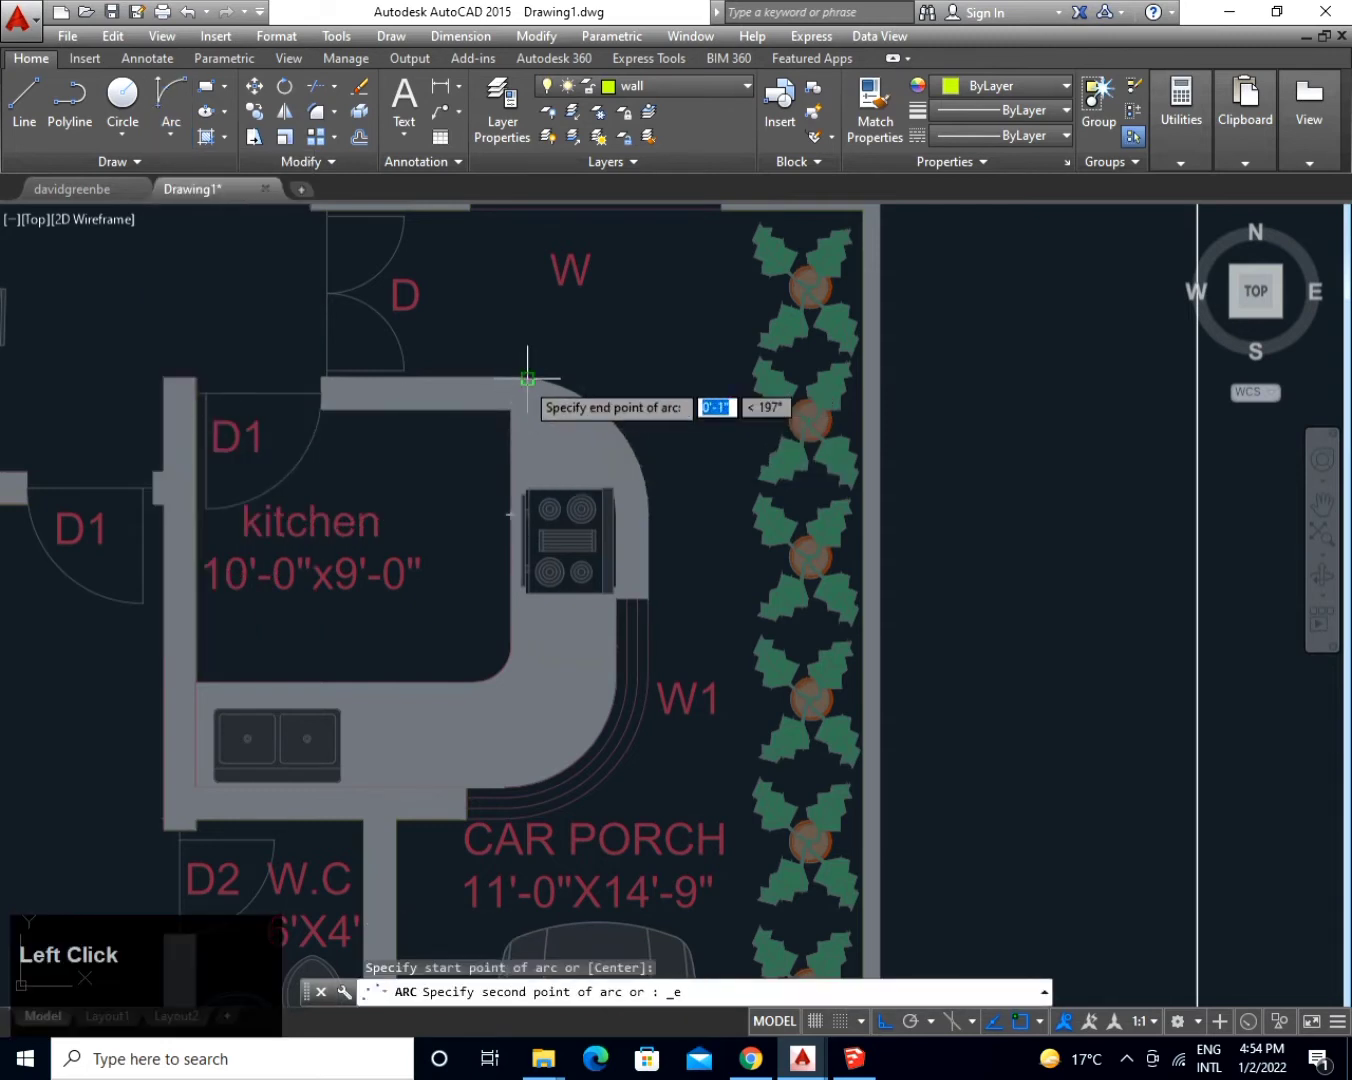
{"action": "left_click", "coordinate": [649, 496]}
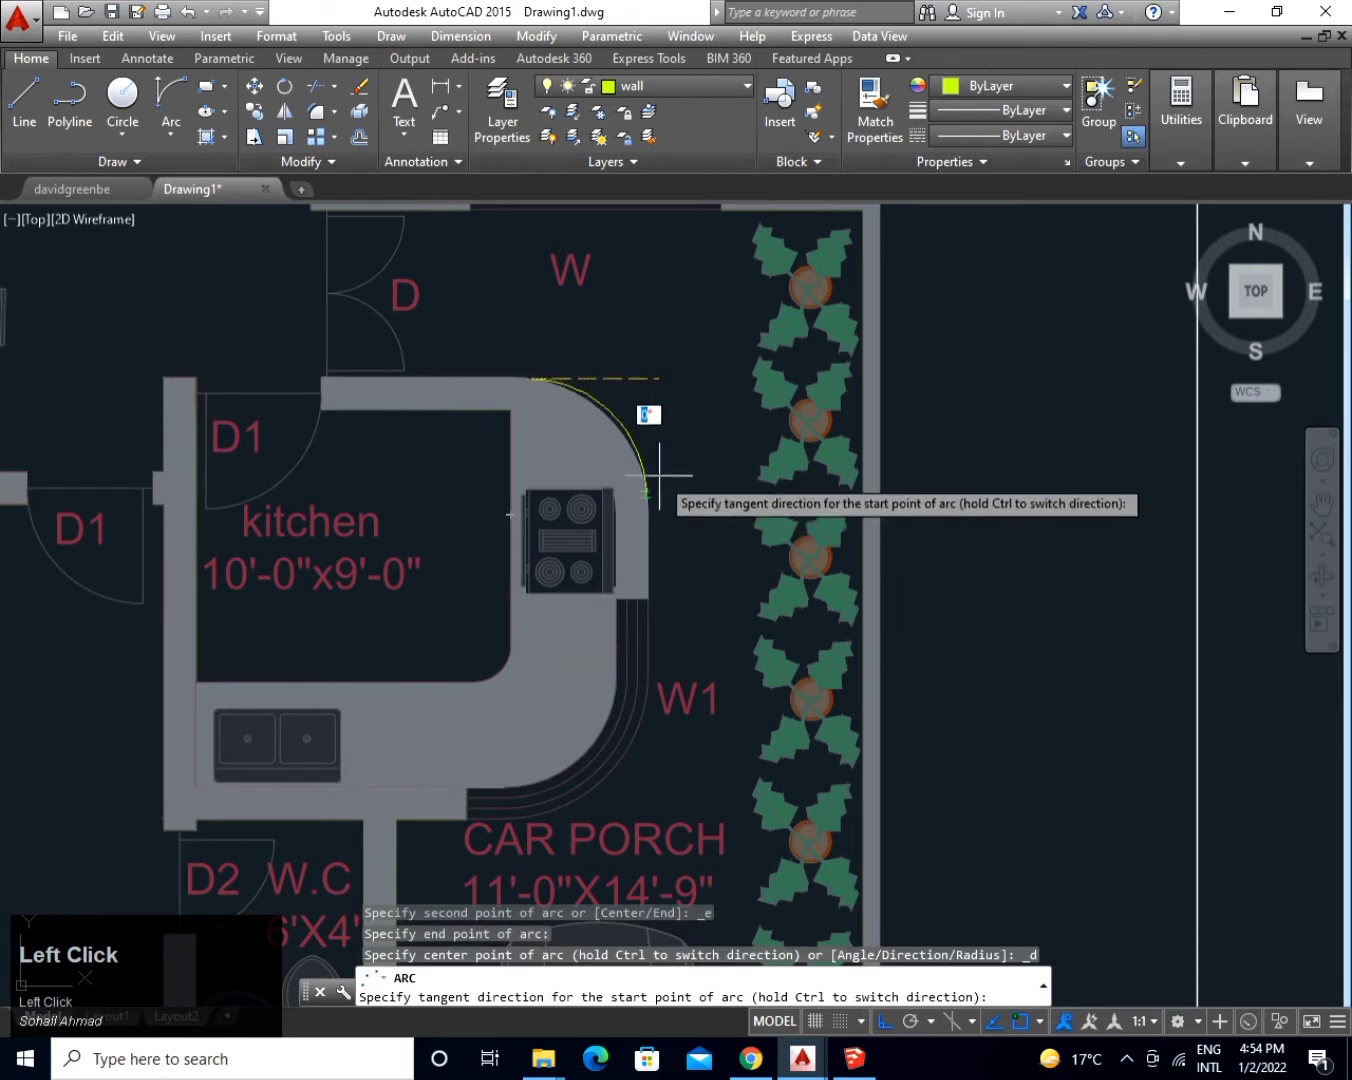
{"action": "key", "text": "F8"}
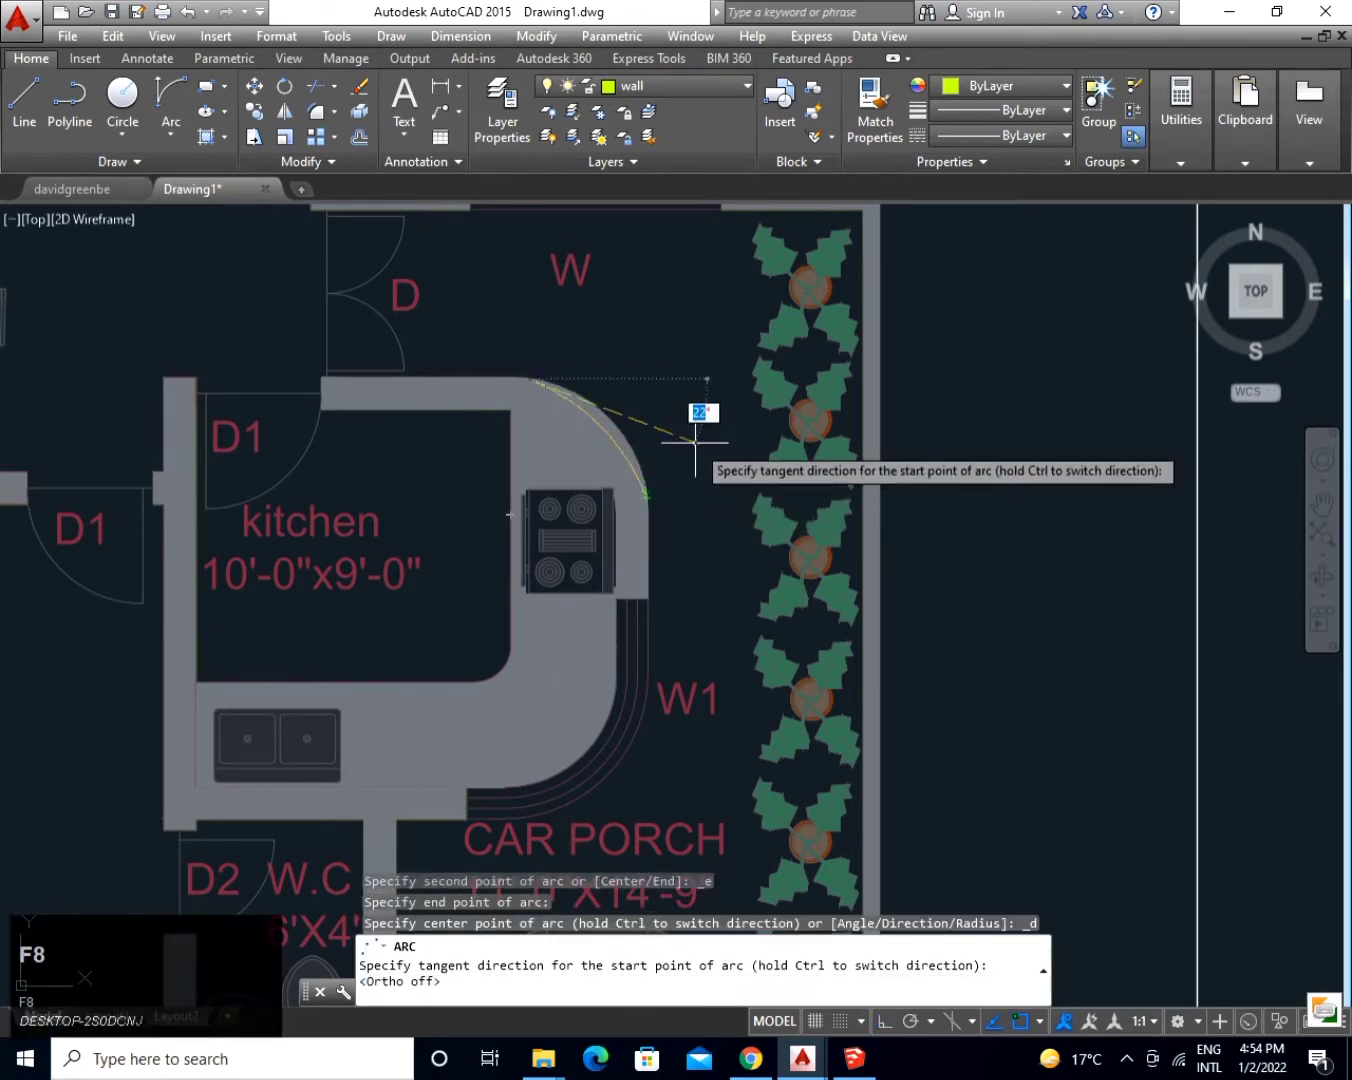
{"action": "left_click", "coordinate": [707, 390]}
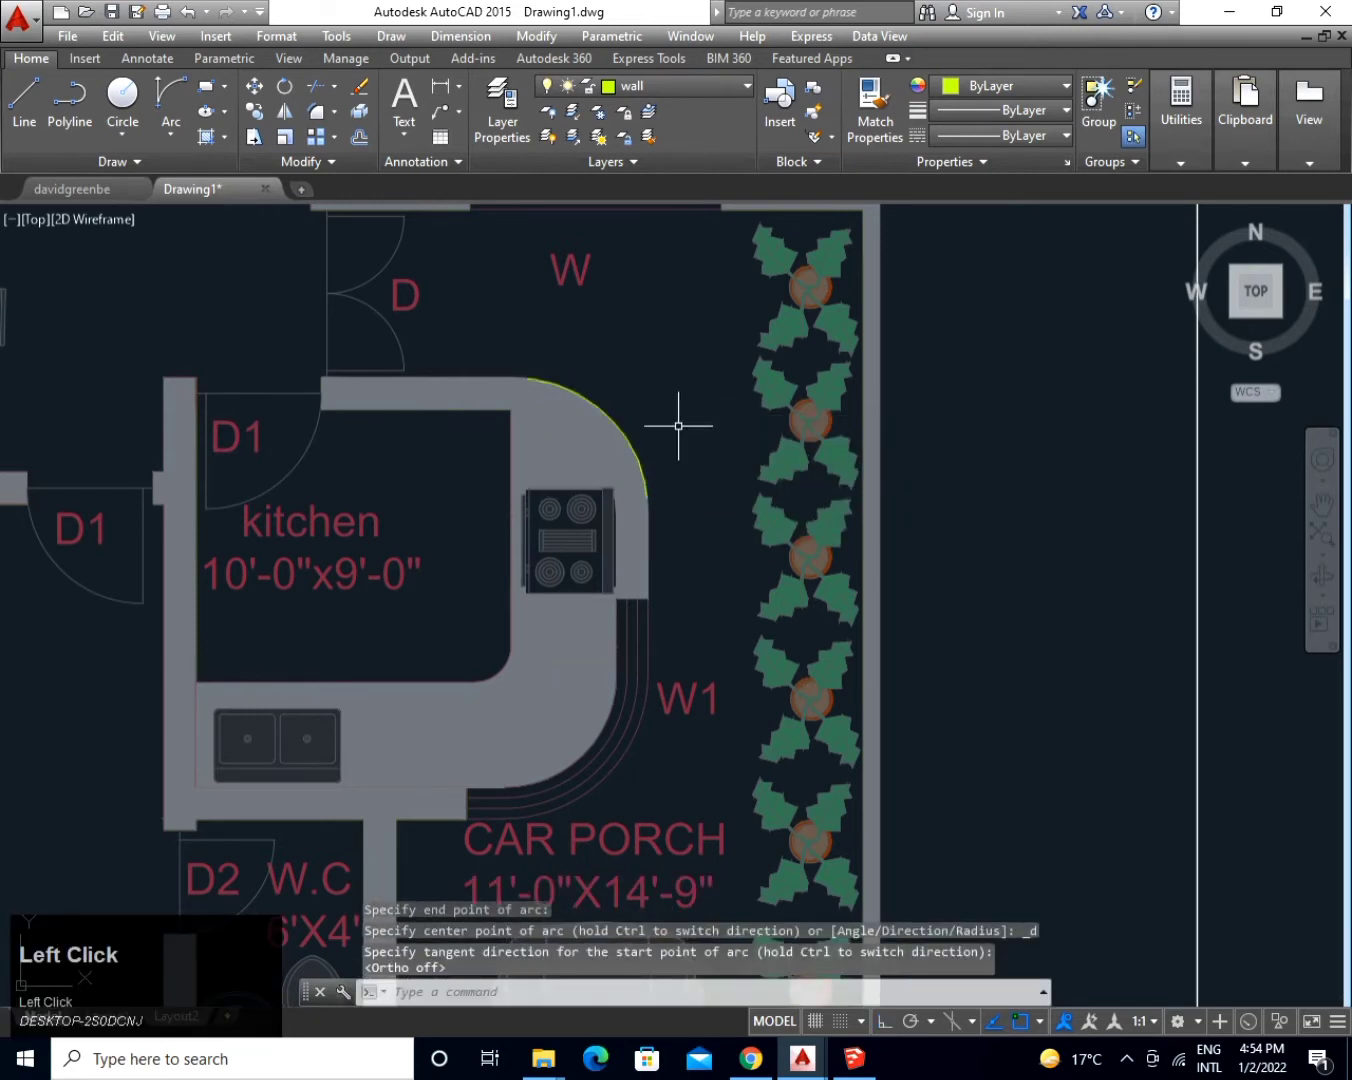
Offset the kitchen's outer corner arc 9 inches inward to form the curved wall's inner face.
{"action": "type", "text": "o"}
{"action": "key", "text": "space"}
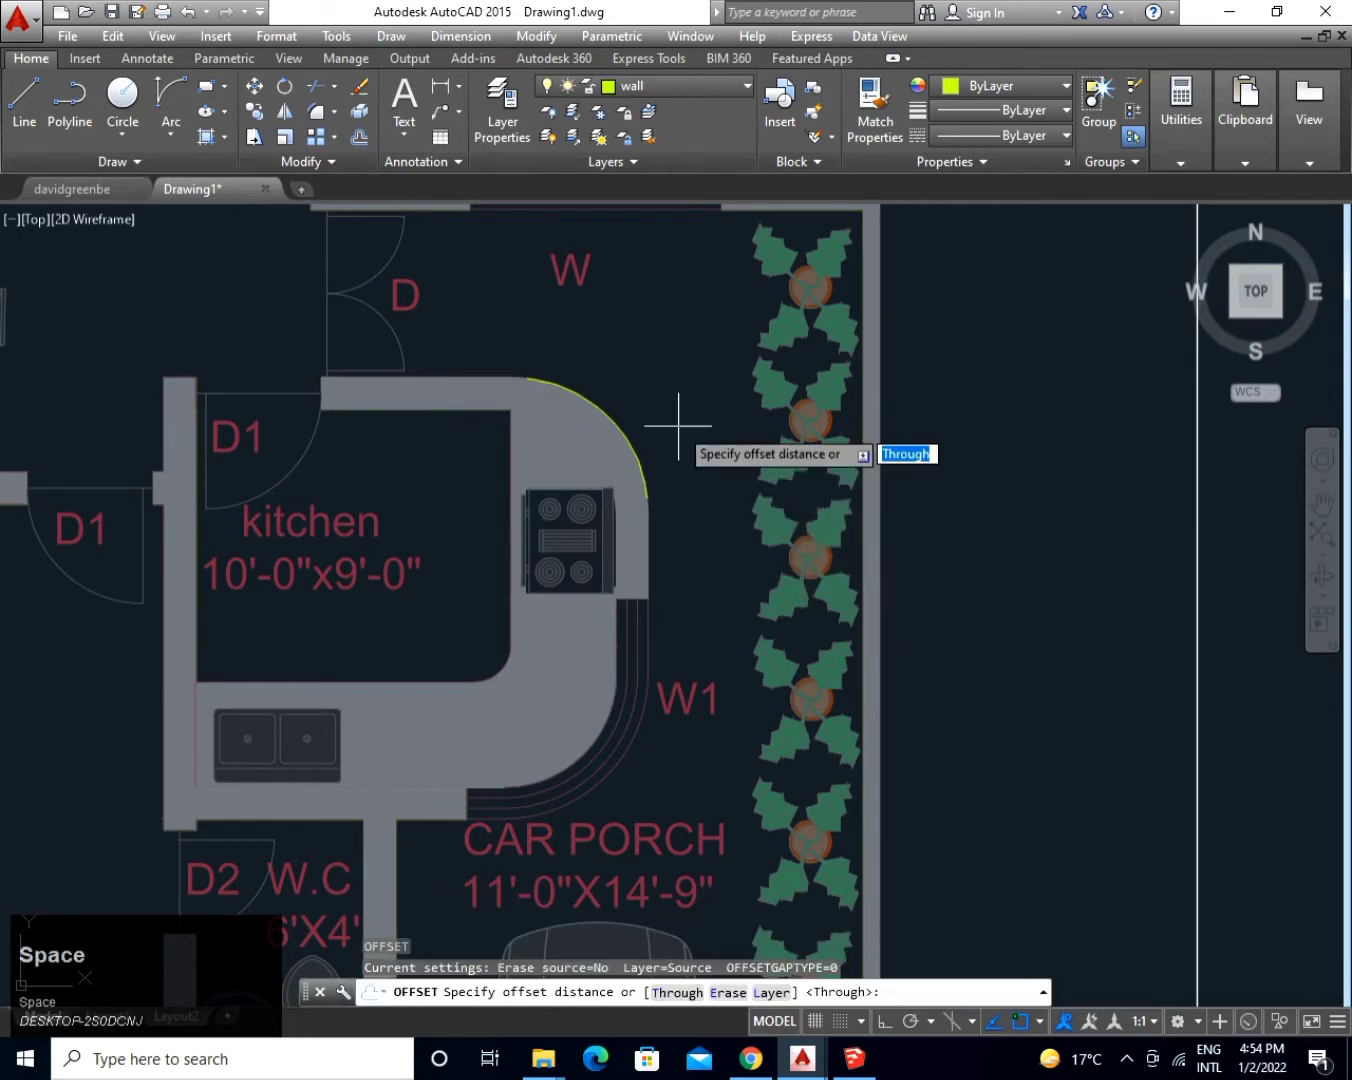
{"action": "type", "text": "9"}
{"action": "key", "text": "space"}
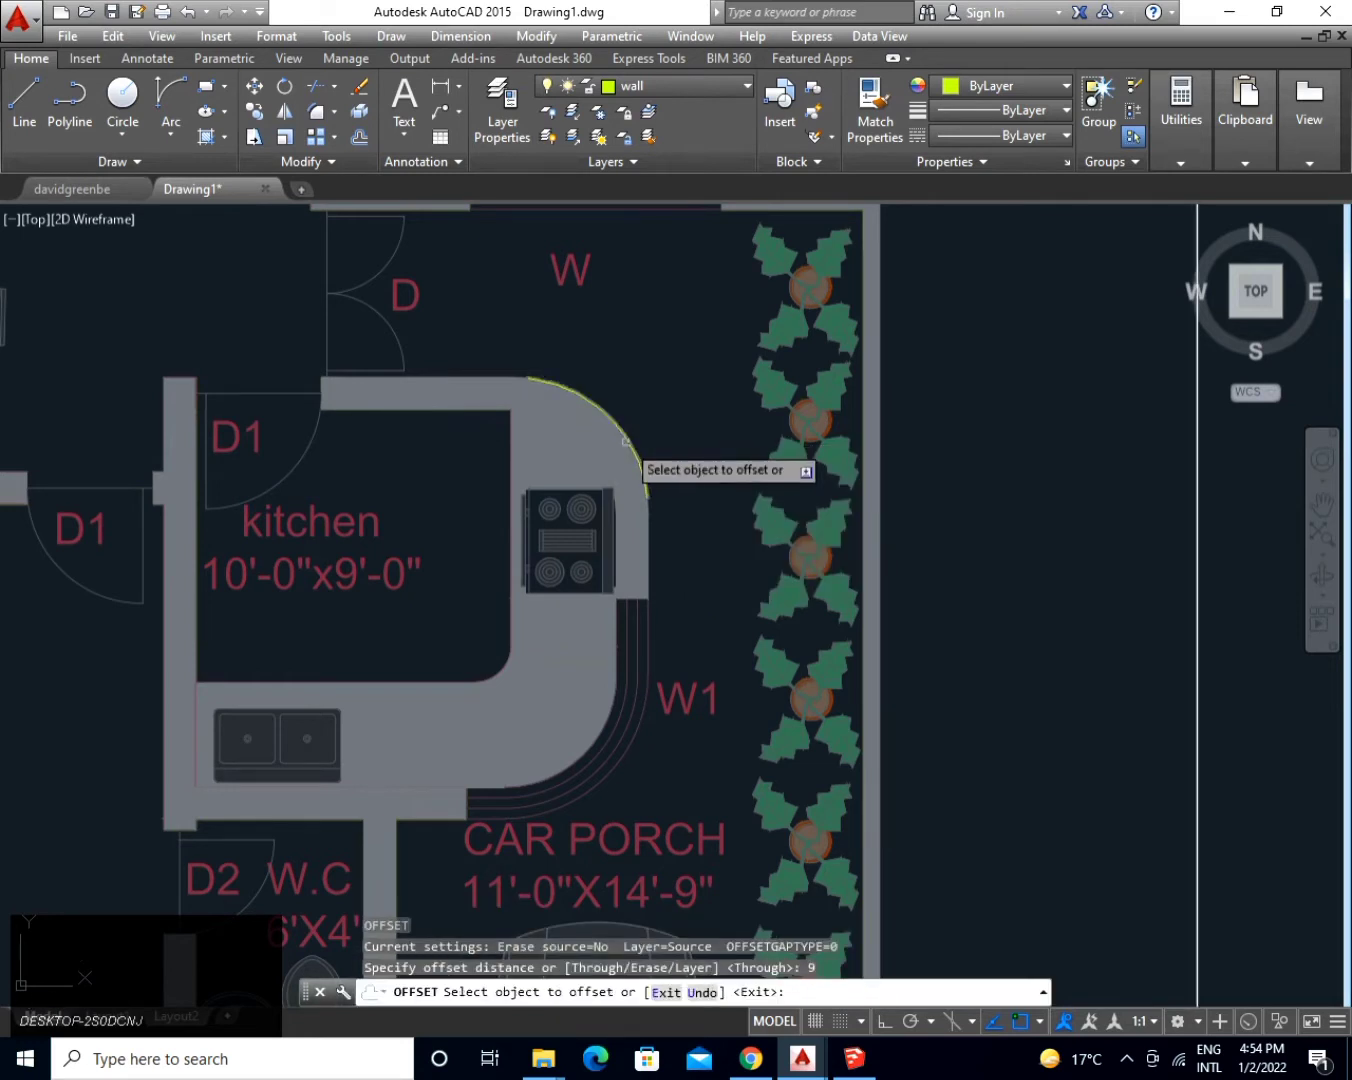
{"action": "left_click", "coordinate": [634, 458]}
{"action": "left_click", "coordinate": [591, 467]}
{"action": "key", "text": "space"}
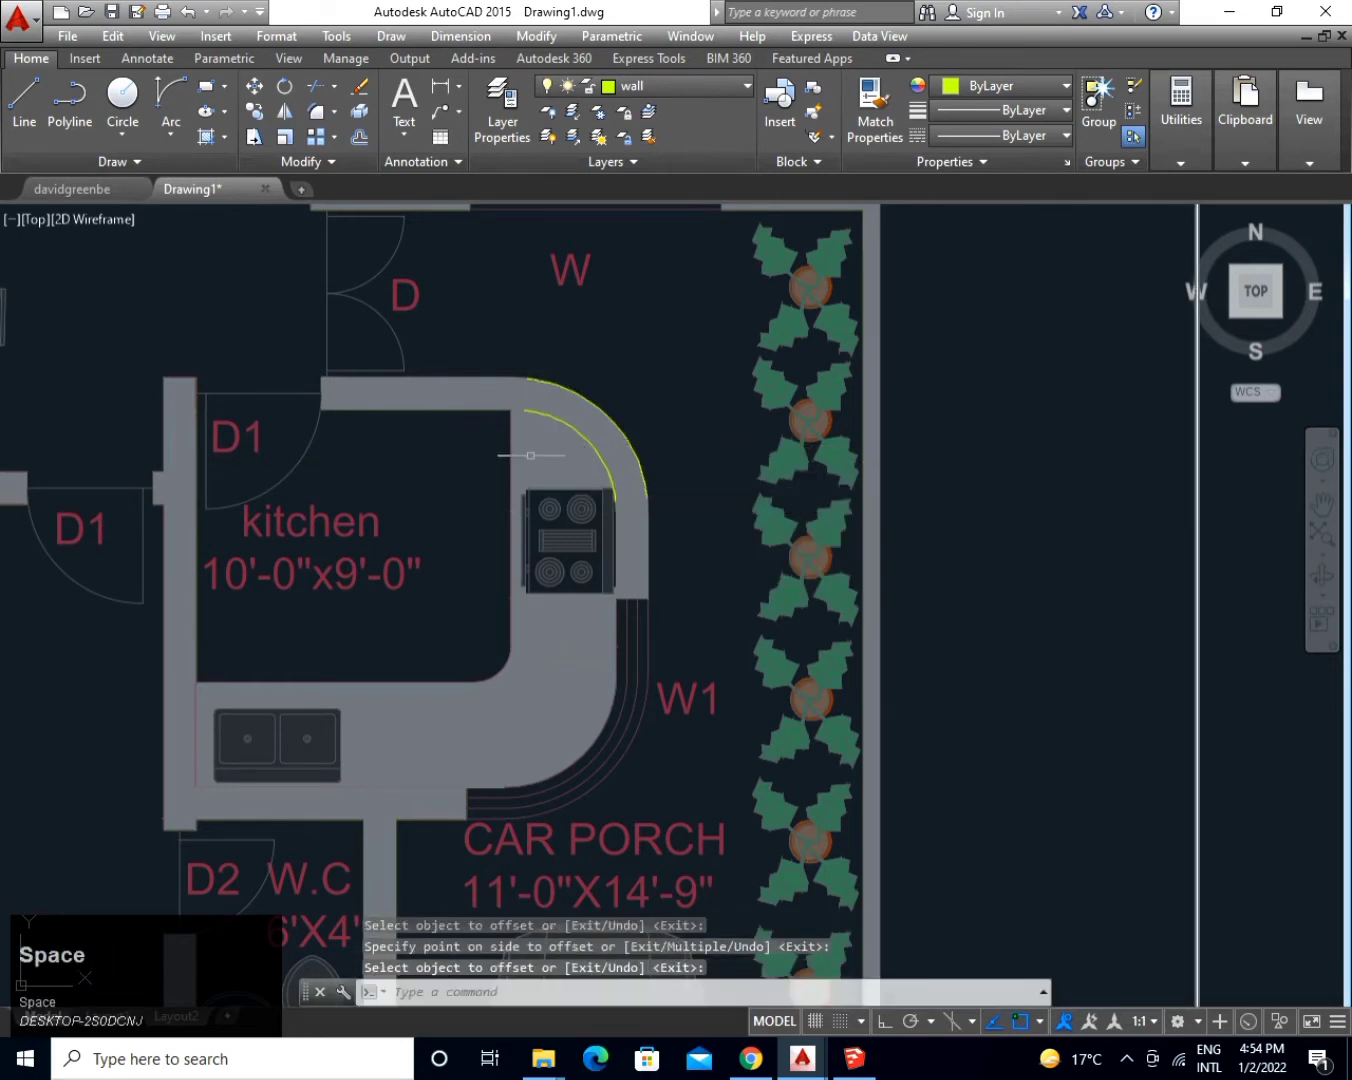
Draw a short line from the inner arc's north end west to the kitchen's northeast inner corner.
{"action": "type", "text": "l"}
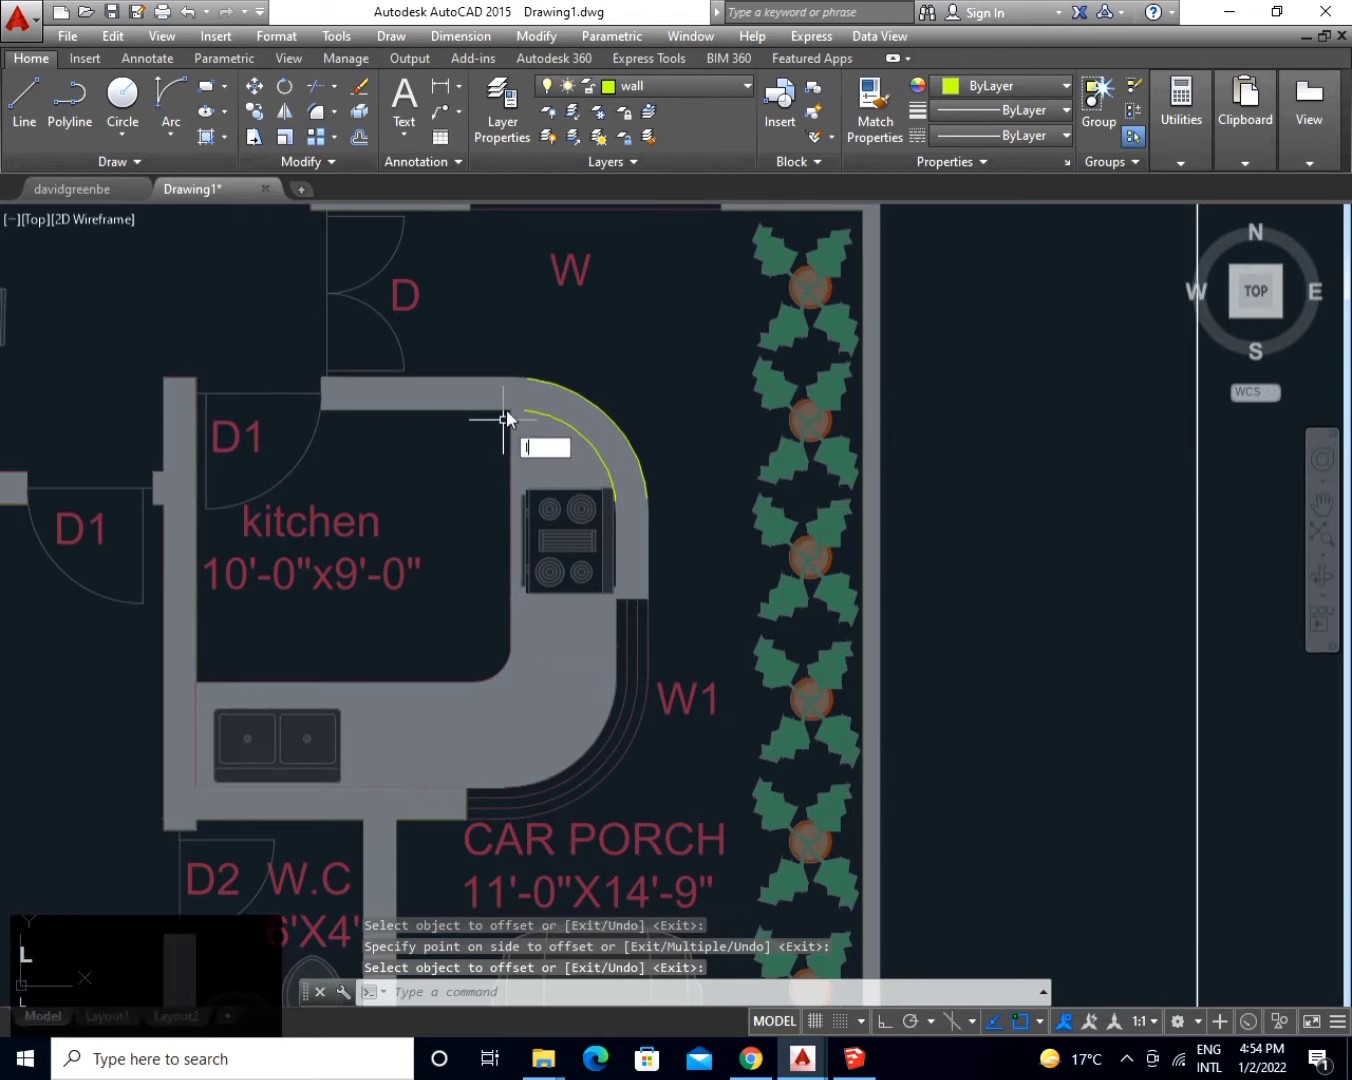
{"action": "key", "text": "space"}
{"action": "left_click", "coordinate": [522, 410]}
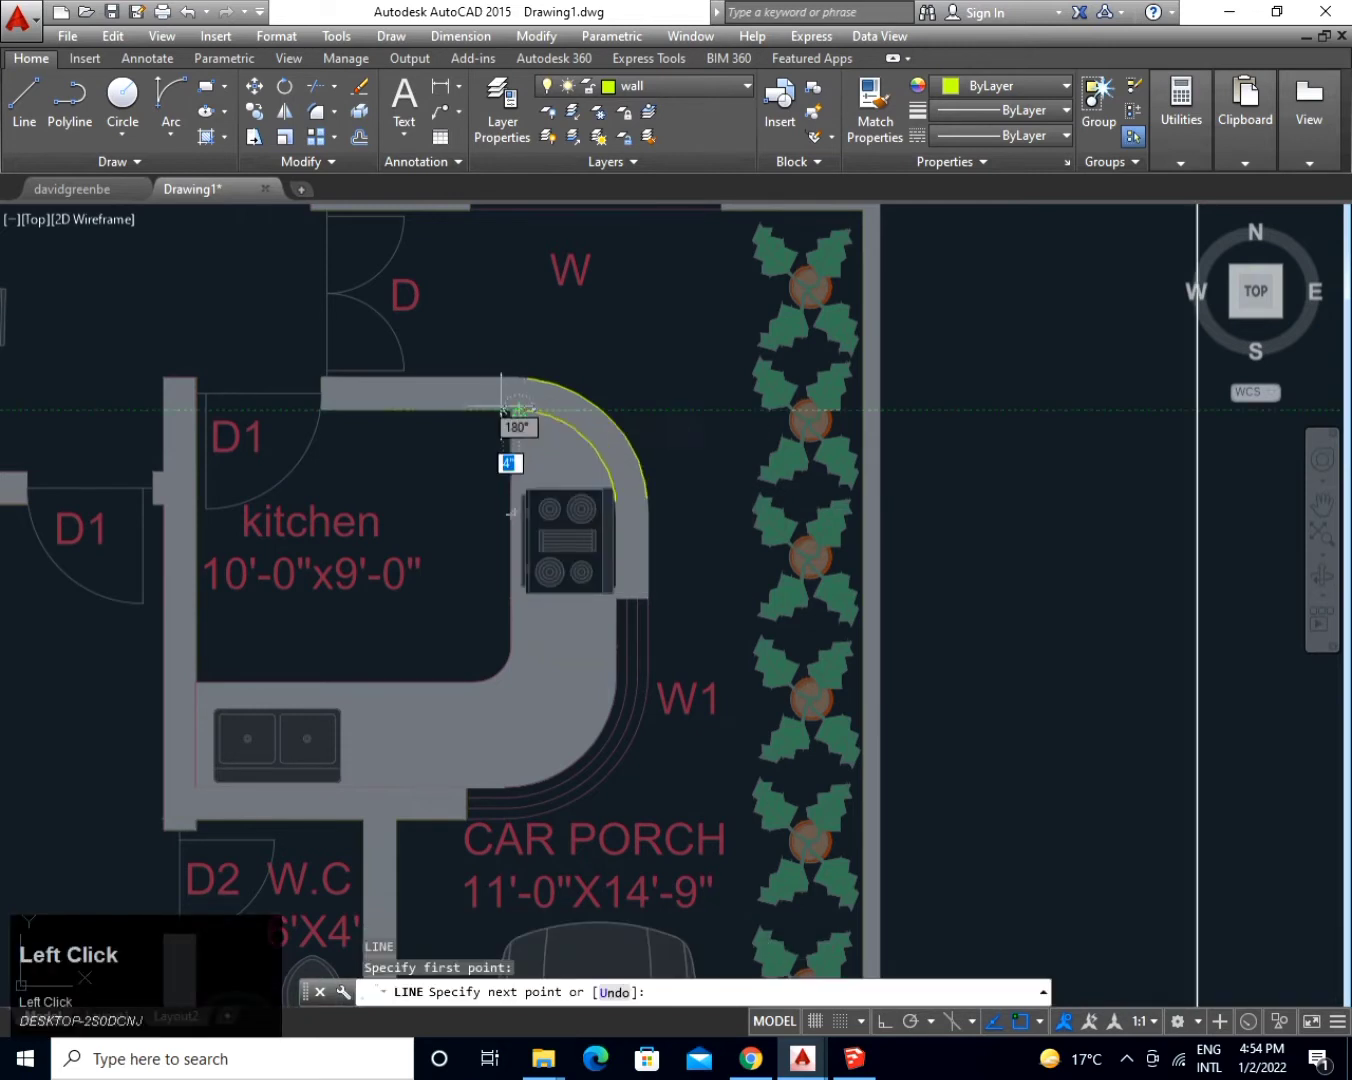
{"action": "left_click", "coordinate": [513, 410]}
{"action": "key", "text": "space"}
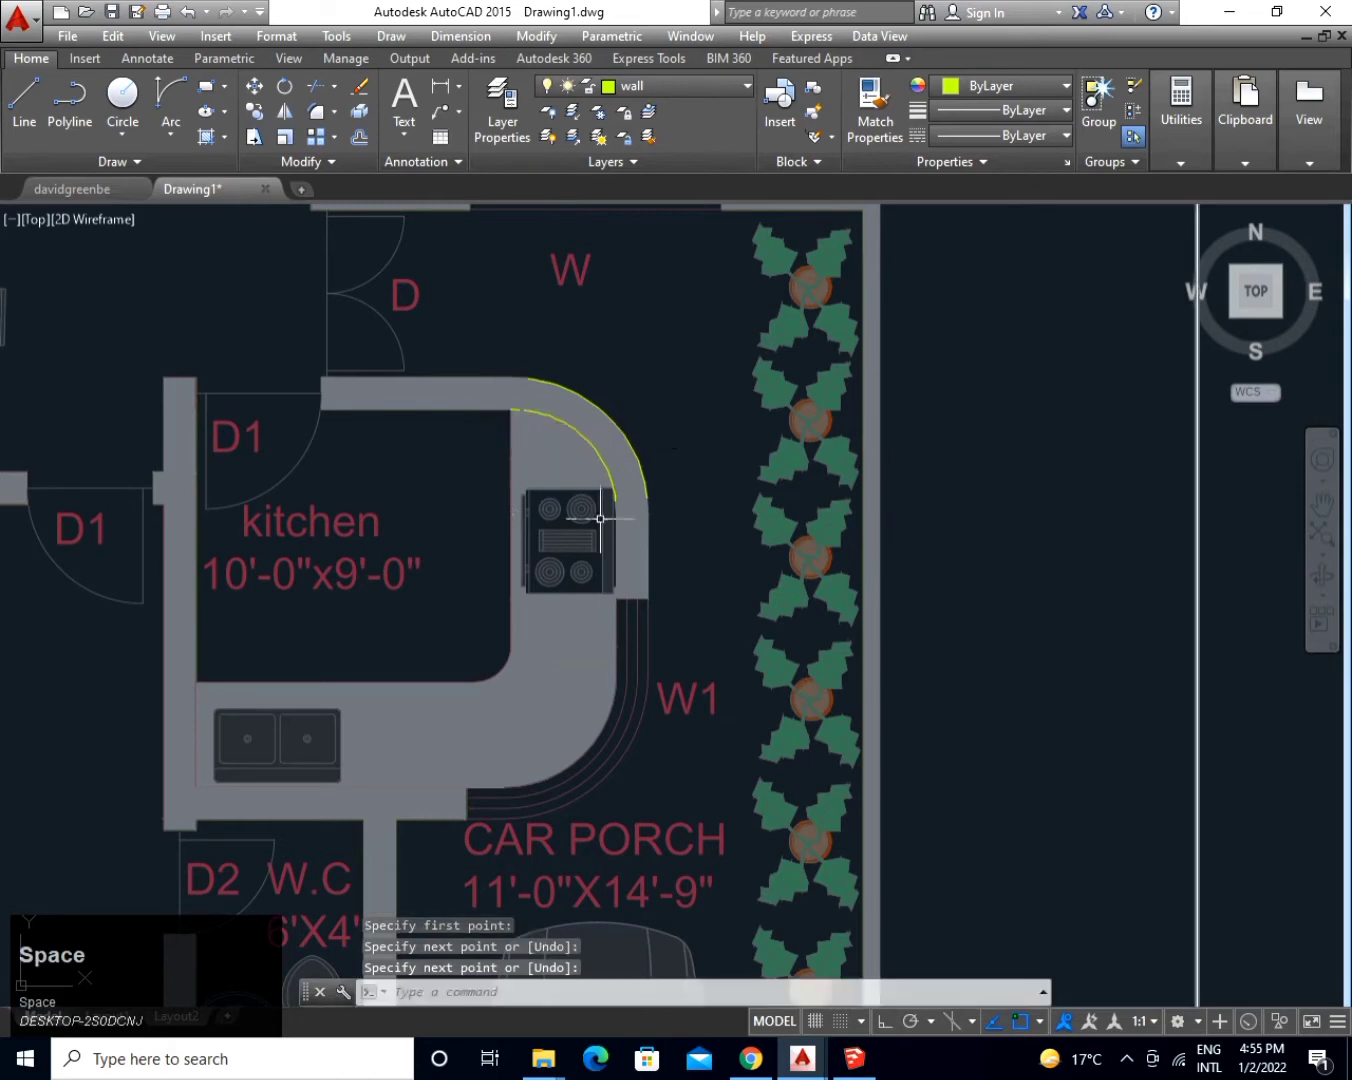
Trace the kitchen east wall from the inner arc's end south to window W1, across its end, and back up to the outer arc.
{"action": "key", "text": "space"}
{"action": "left_click", "coordinate": [612, 503]}
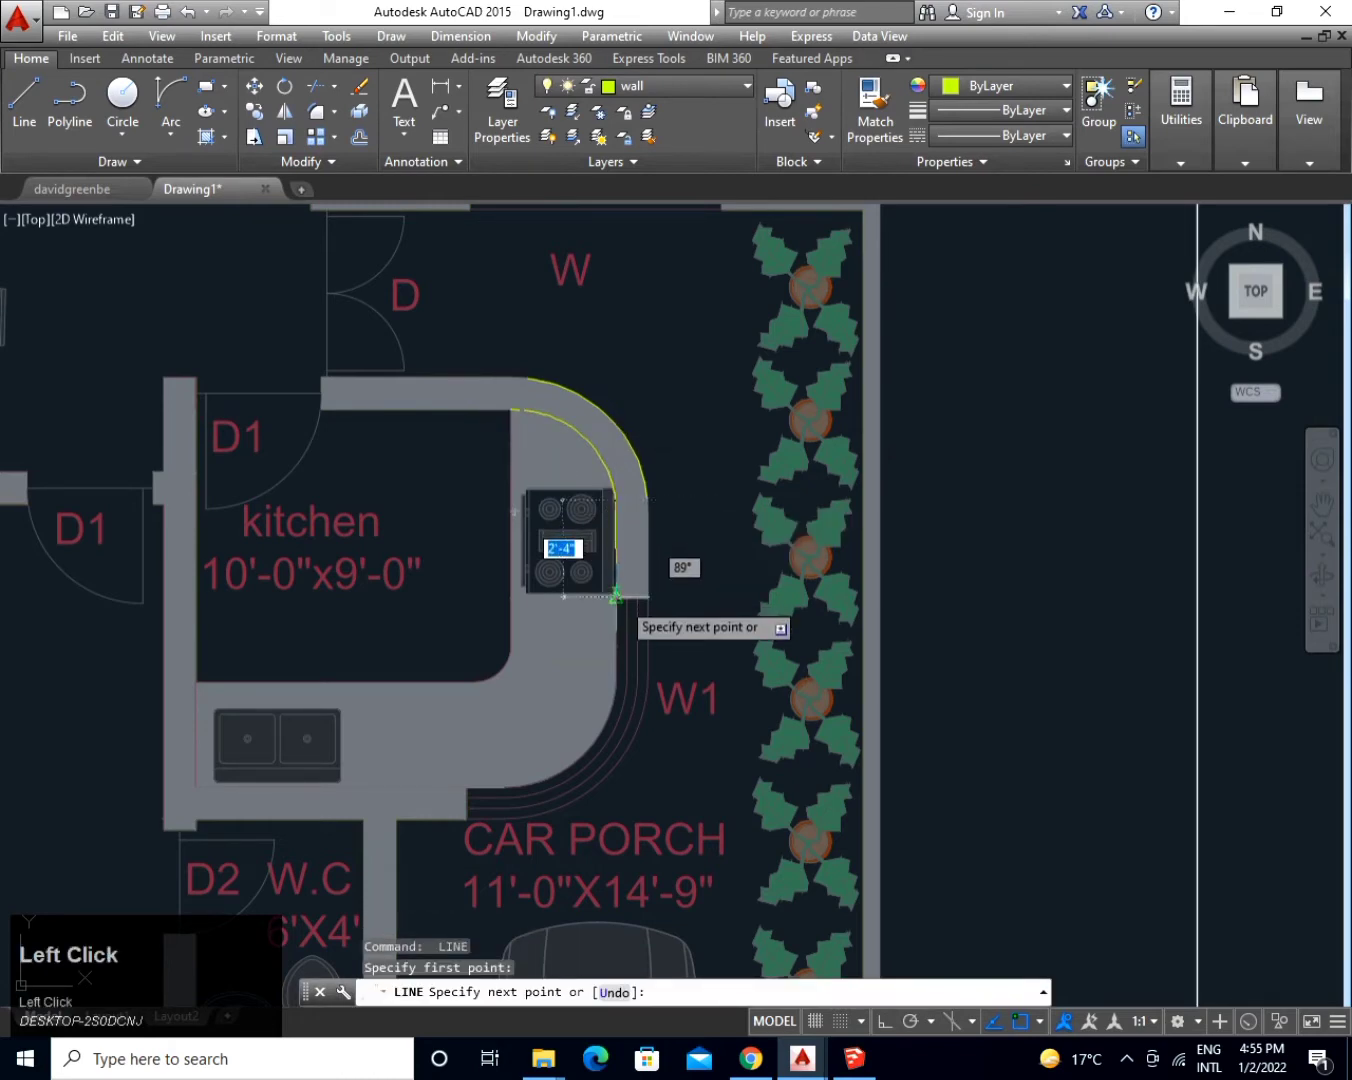
{"action": "scroll", "coordinate": [616, 596], "scroll_direction": "up", "scroll_amount": 8}
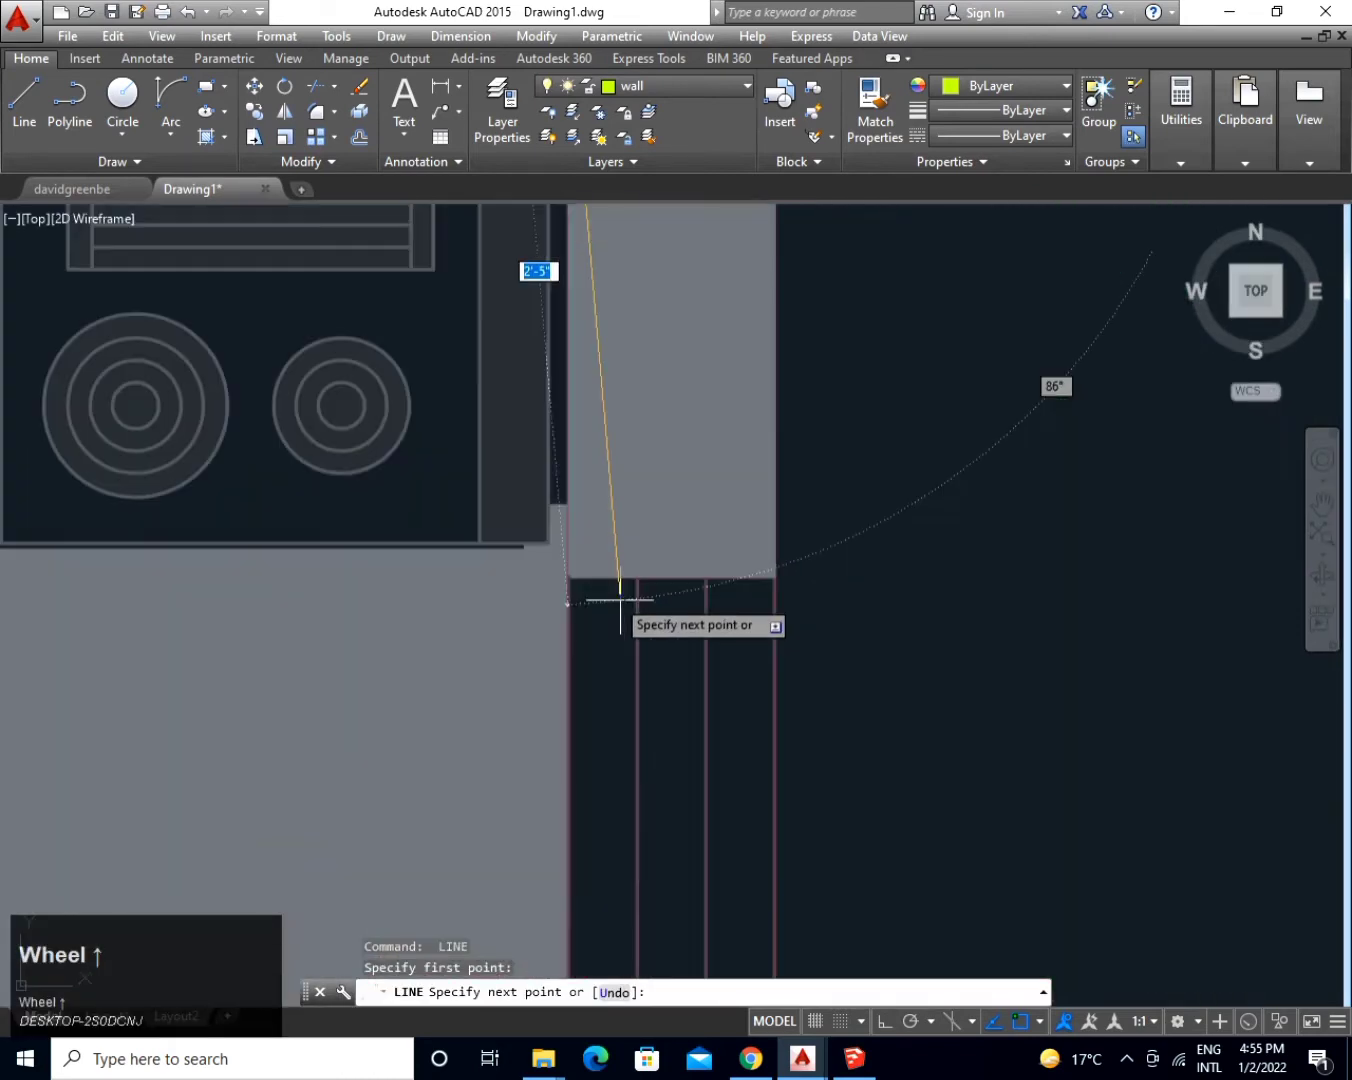
{"action": "left_click", "coordinate": [570, 577]}
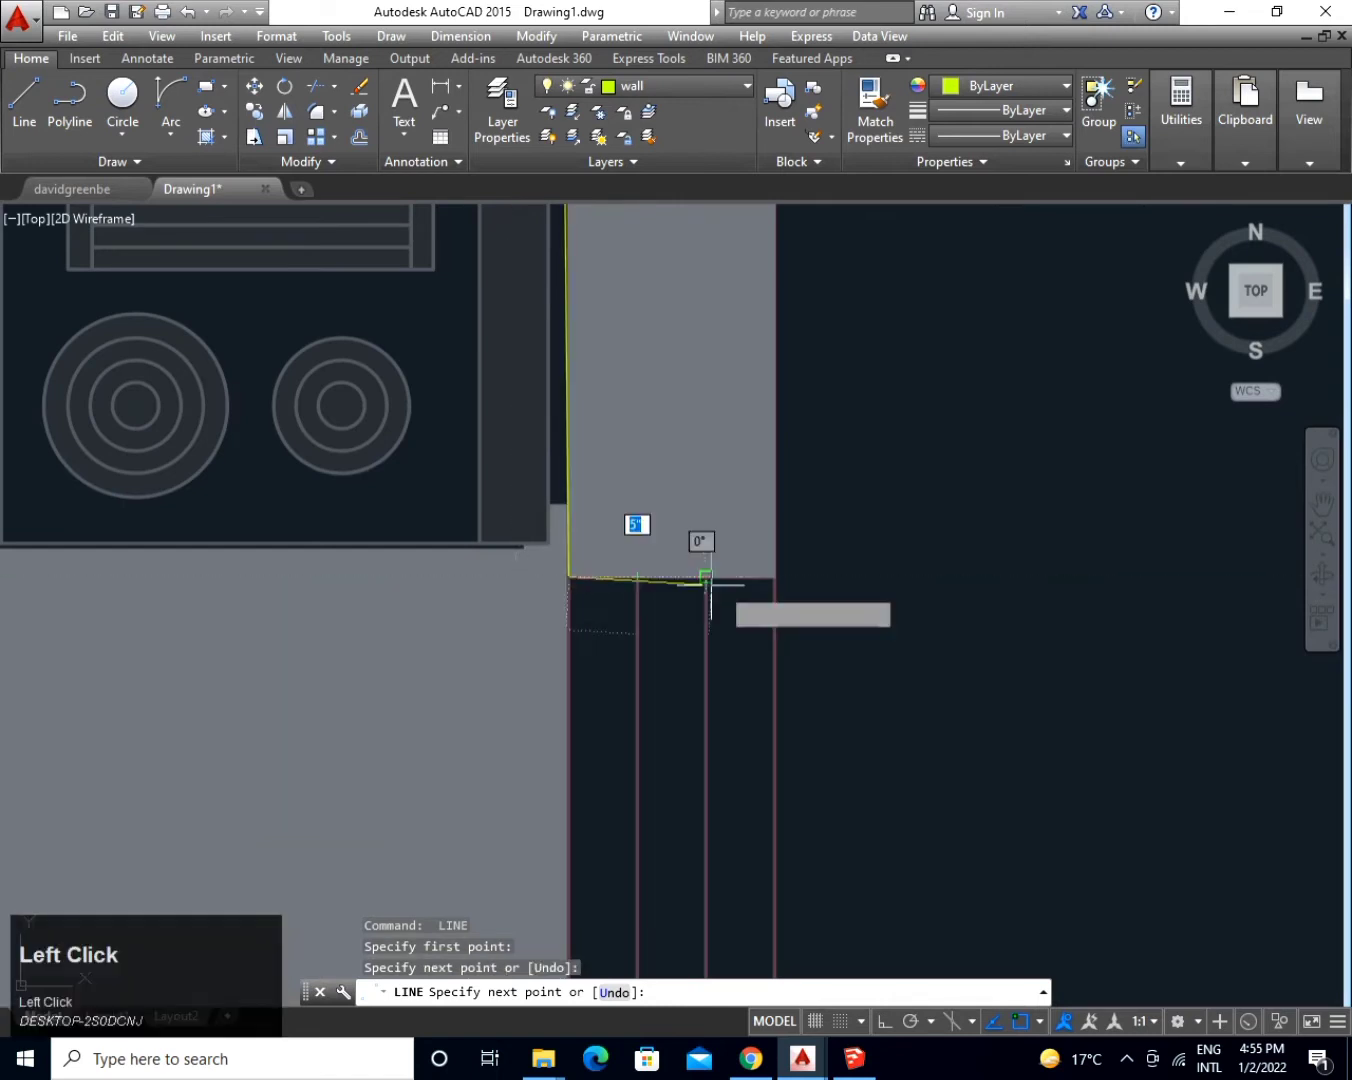
{"action": "left_click", "coordinate": [775, 577]}
{"action": "mouse_move", "coordinate": [772, 689]}
{"action": "middle_mouse_down"}
{"action": "mouse_move", "coordinate": [722, 884]}
{"action": "mouse_move", "coordinate": [719, 826]}
{"action": "middle_mouse_up"}
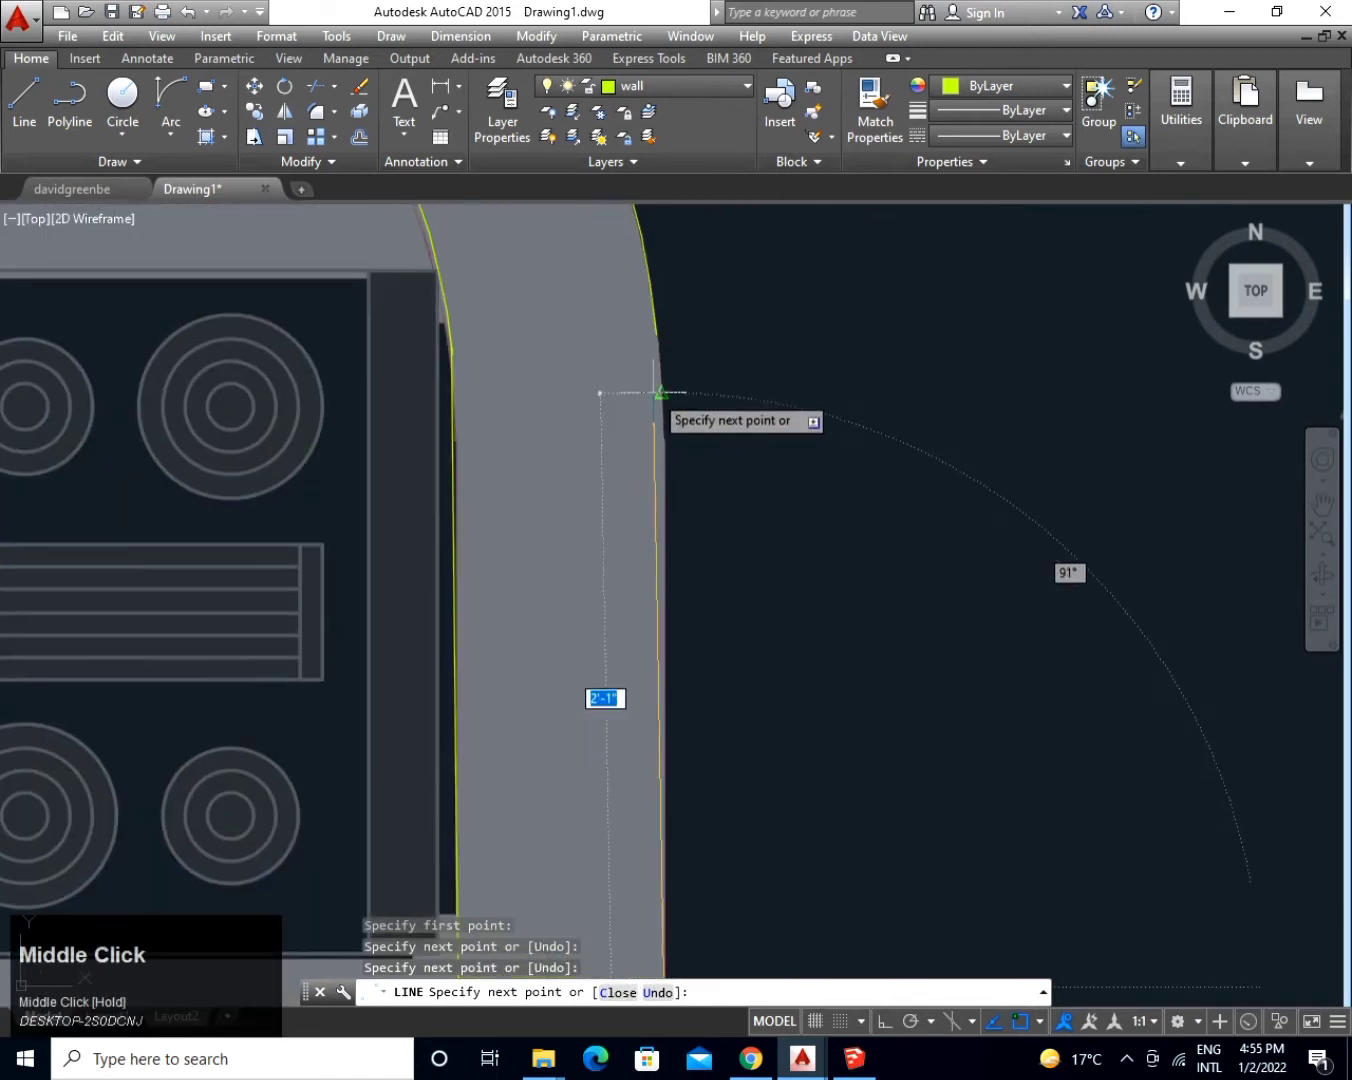
{"action": "left_click", "coordinate": [657, 357]}
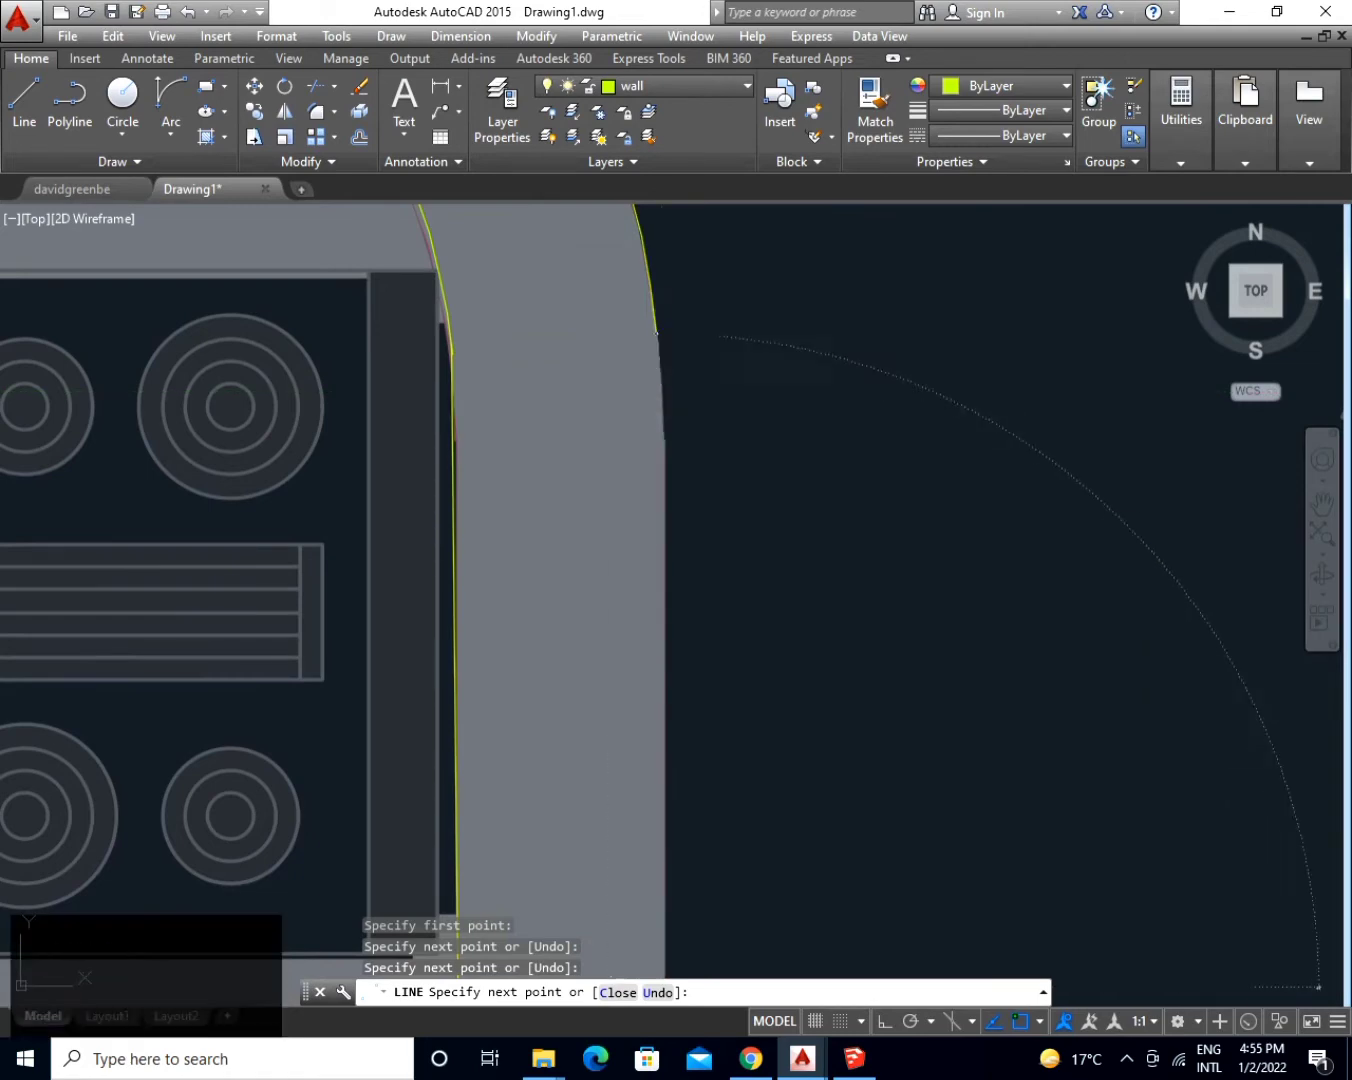
{"action": "key", "text": "space"}
Turn off layer 0 to hide the floor plan underlay.
{"action": "scroll", "coordinate": [738, 553], "scroll_direction": "down", "scroll_amount": 4}
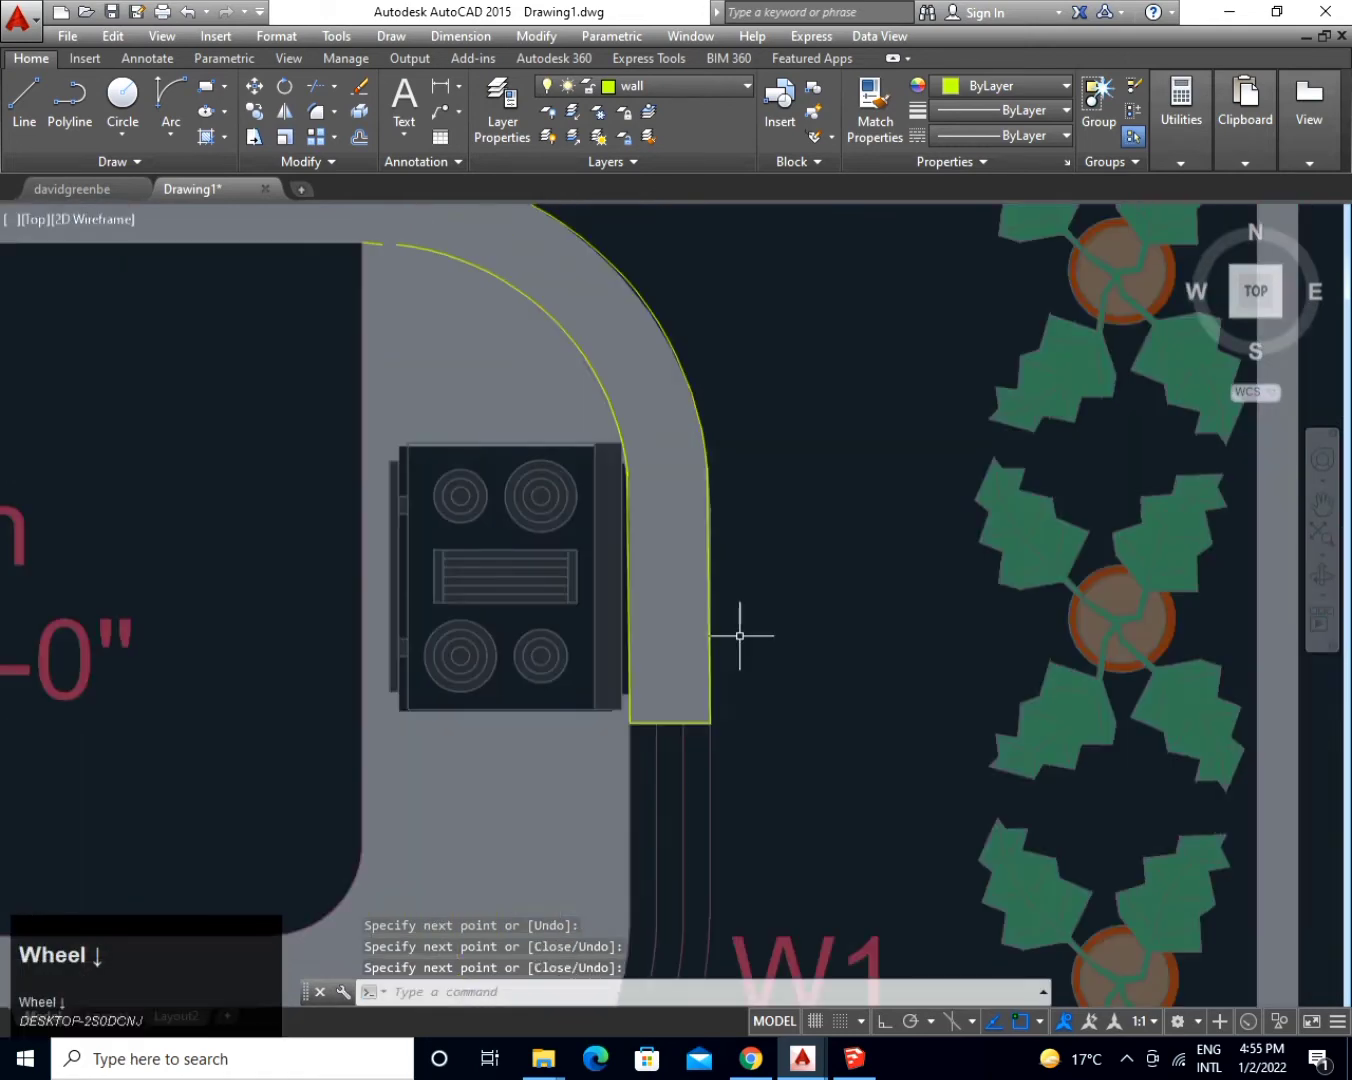
{"action": "scroll", "coordinate": [740, 635], "scroll_direction": "down", "scroll_amount": 10}
{"action": "middle_click_drag", "start_coordinate": [678, 689], "coordinate": [692, 696]}
{"action": "left_click", "coordinate": [704, 88]}
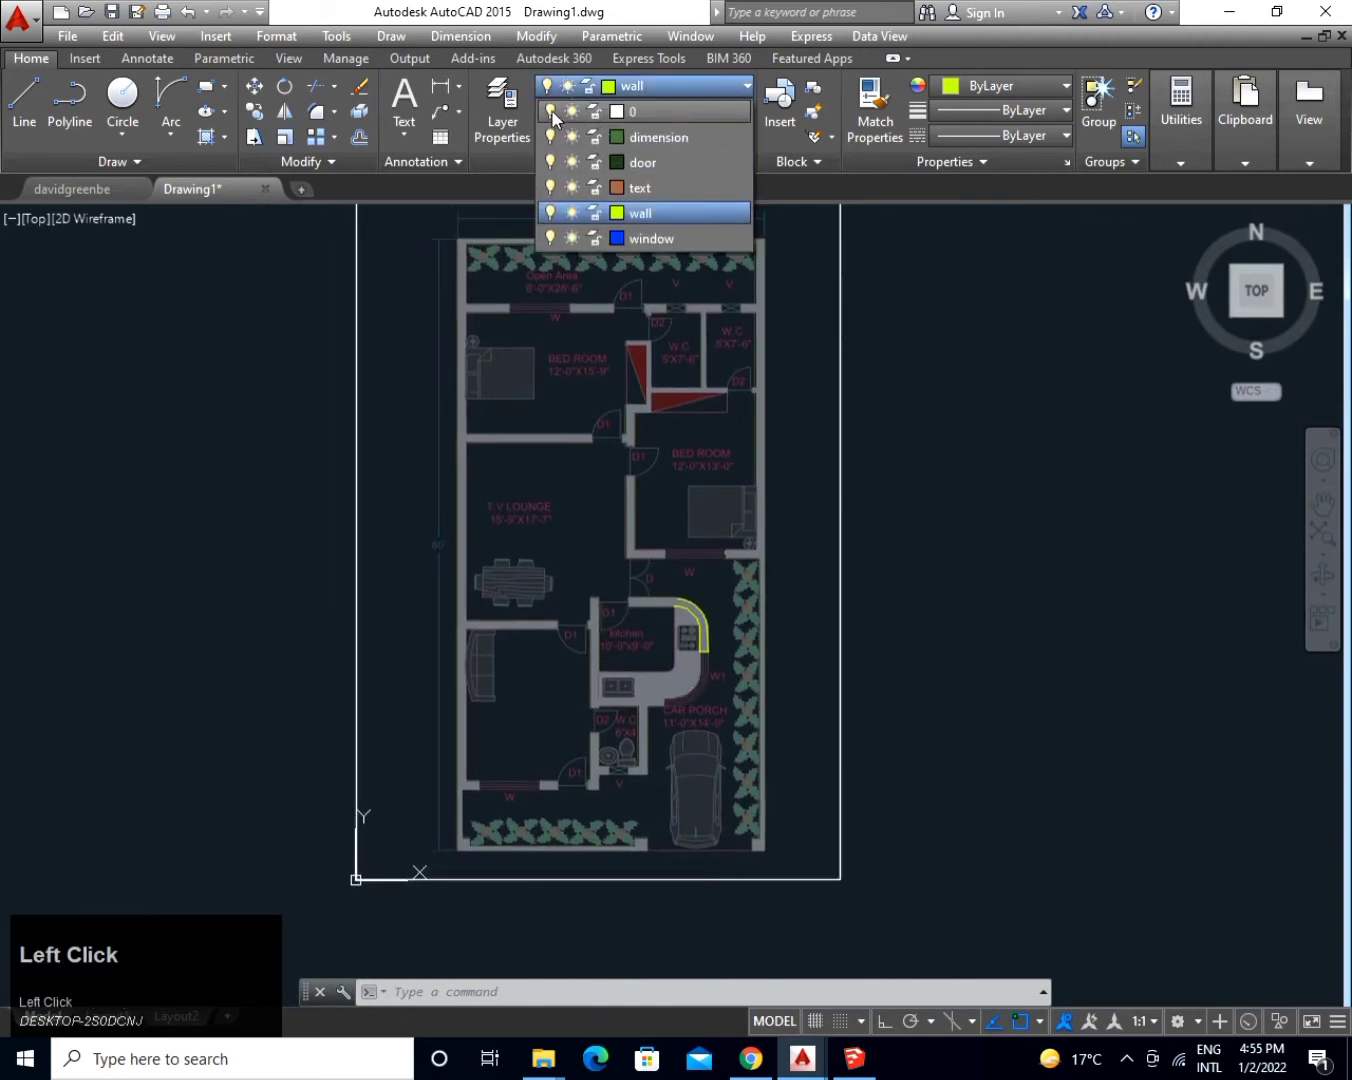
{"action": "left_click", "coordinate": [551, 113]}
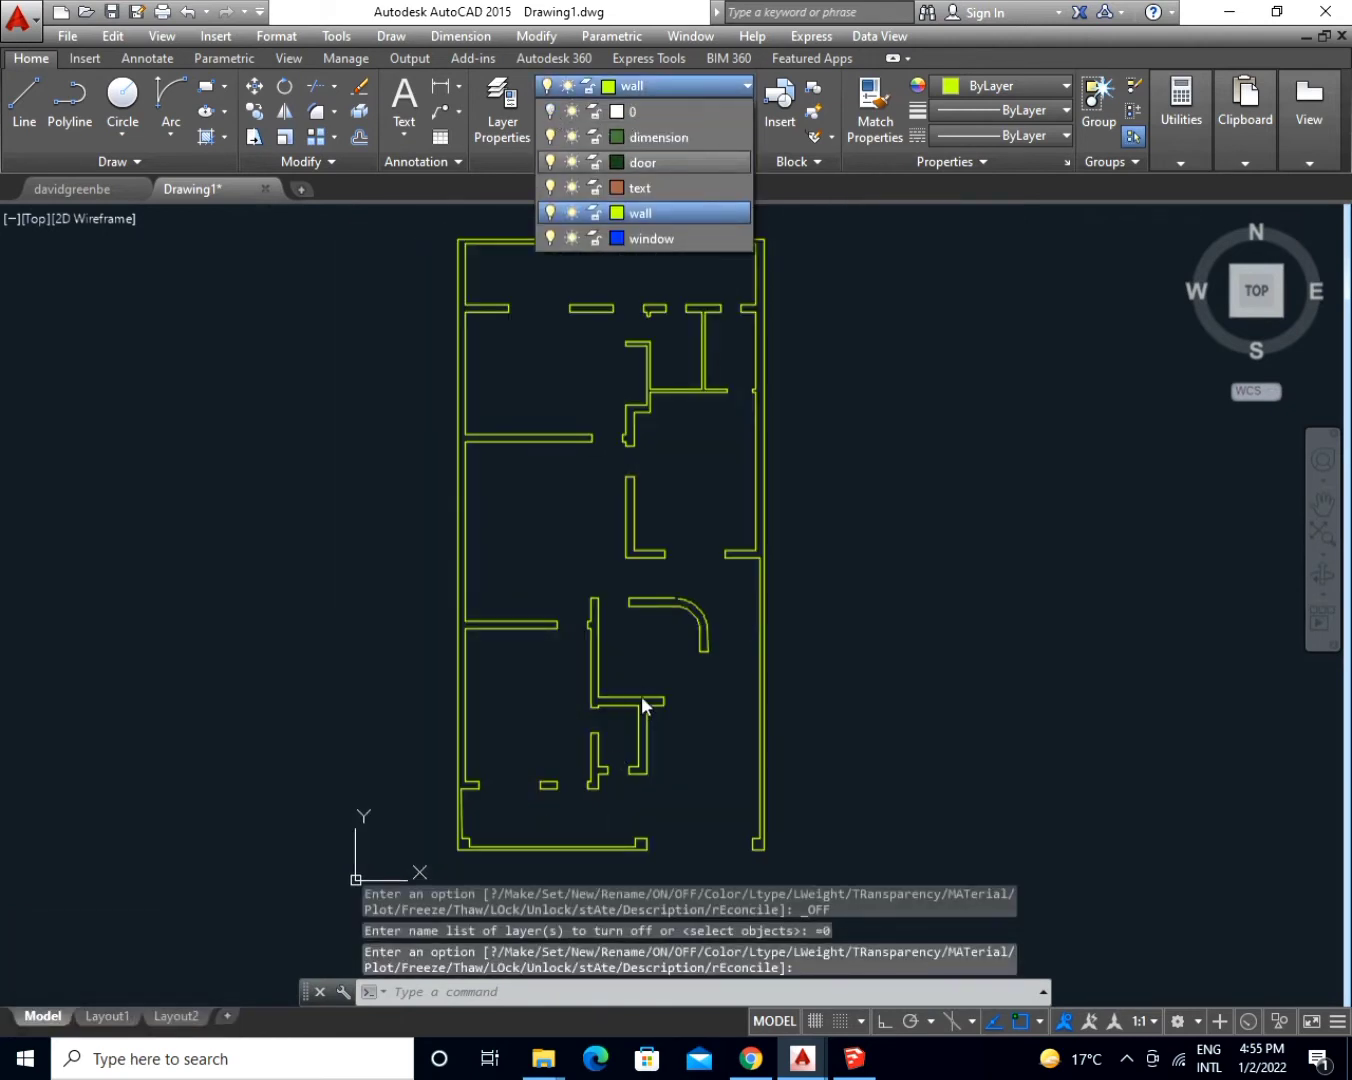
{"action": "scroll", "coordinate": [680, 620], "scroll_direction": "up", "scroll_amount": 10}
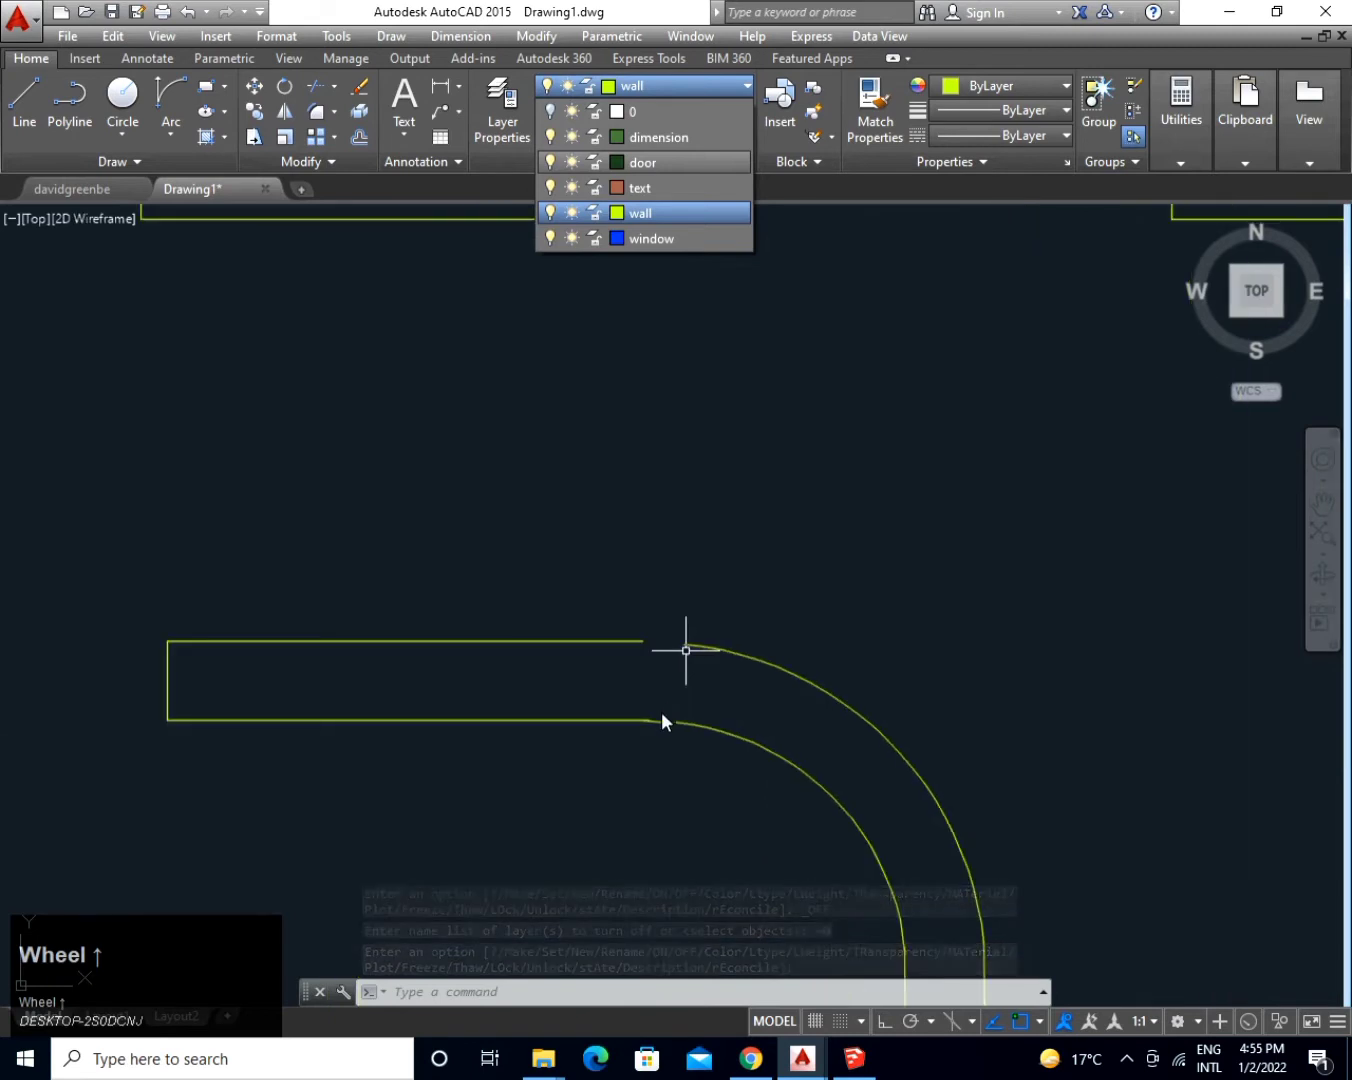
{"action": "left_click", "coordinate": [664, 721]}
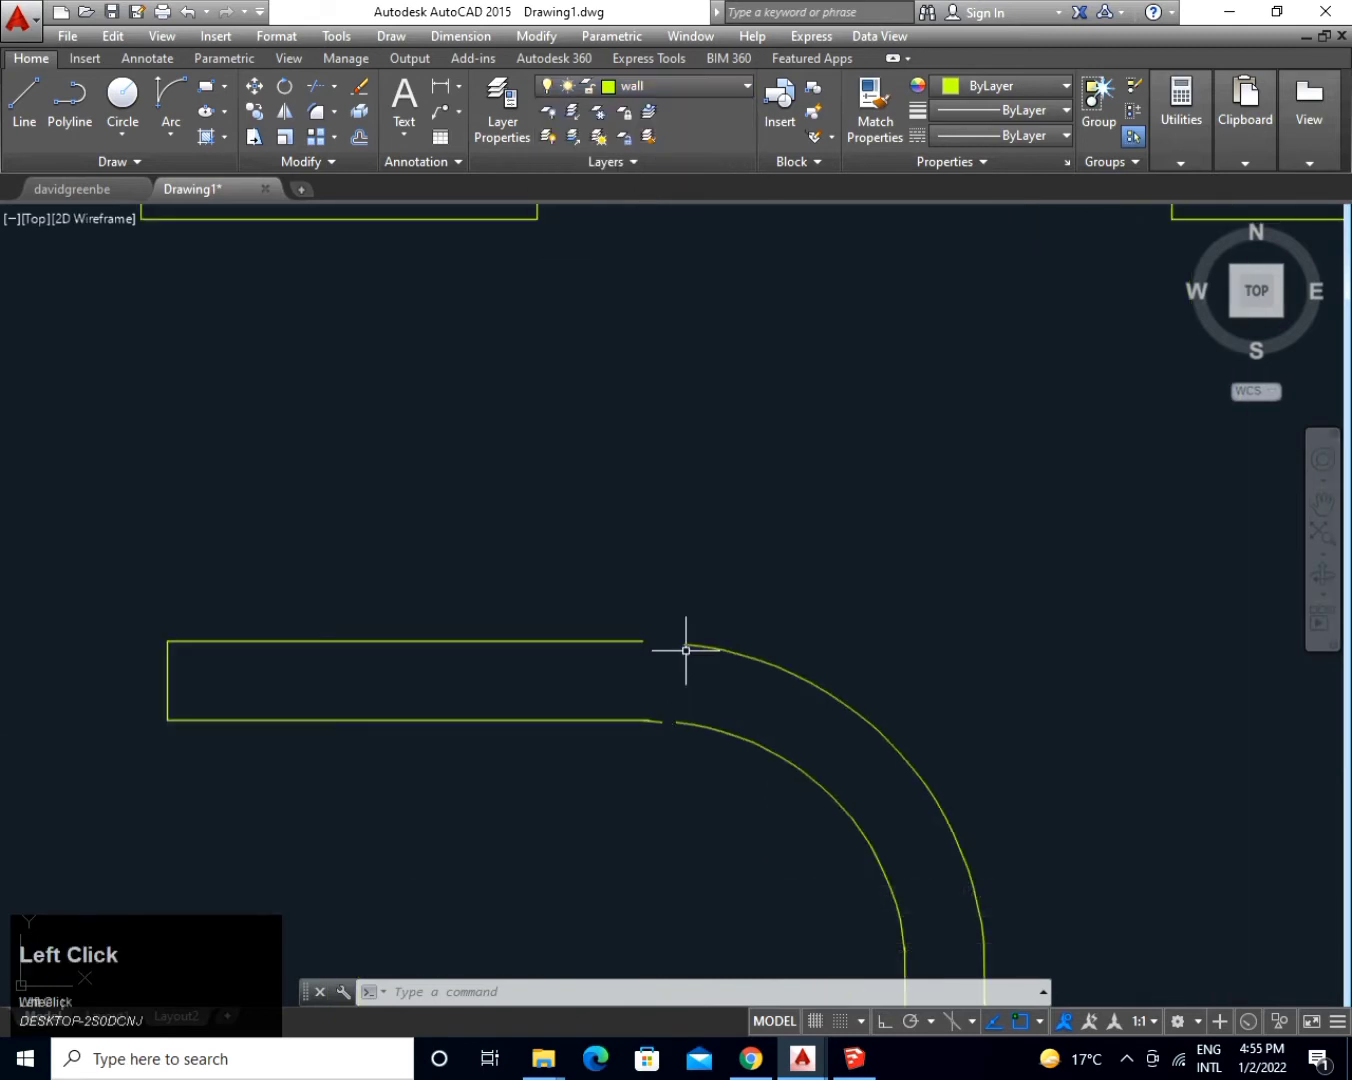
Erase the kitchen north wall's inner and outer straight face lines between door D1 and the curved corner.
{"action": "left_click", "coordinate": [645, 723]}
{"action": "key", "text": "Delete"}
{"action": "left_click", "coordinate": [635, 642]}
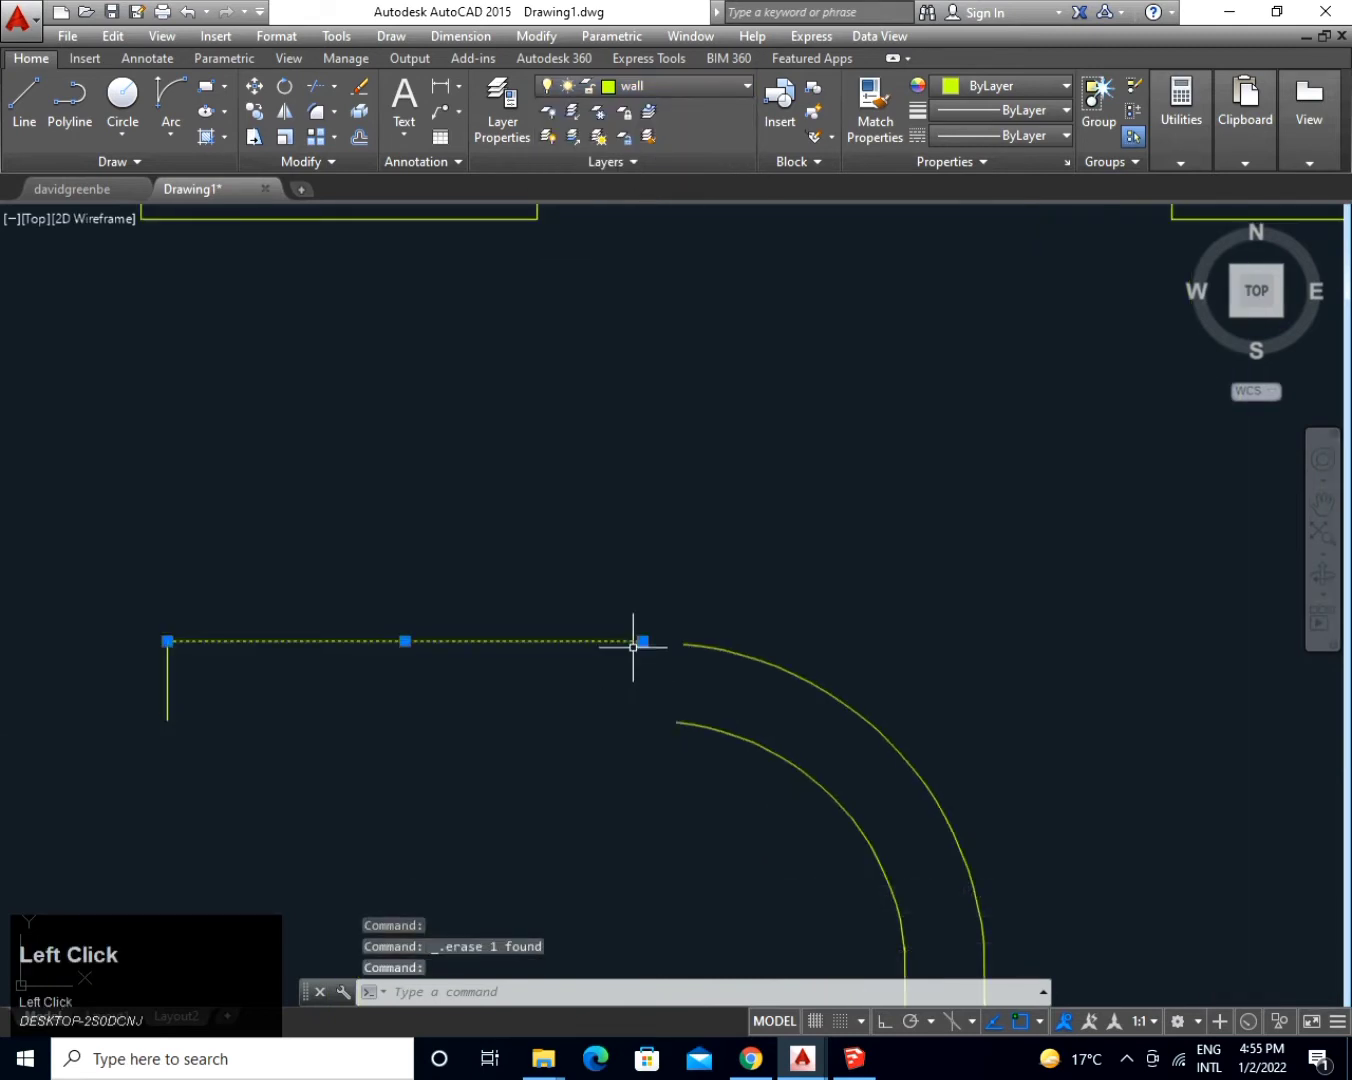
{"action": "key", "text": "Delete"}
Redraw the kitchen north wall's outer and inner faces from its west end to the starts of the two arcs.
{"action": "type", "text": "l"}
{"action": "key", "text": "space"}
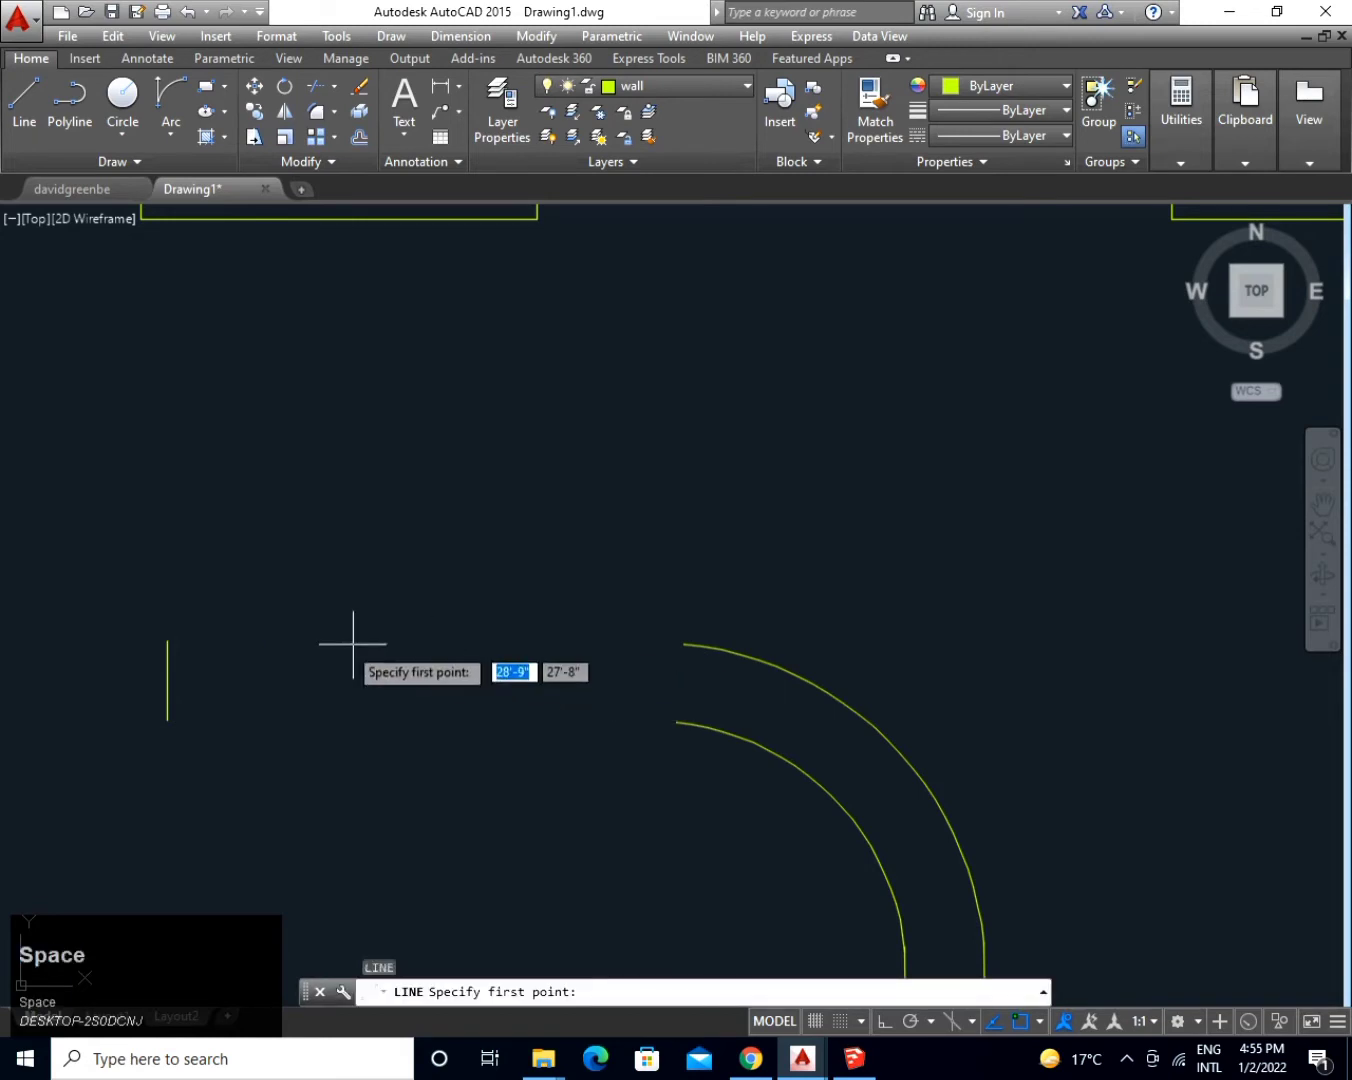
{"action": "left_click", "coordinate": [167, 640]}
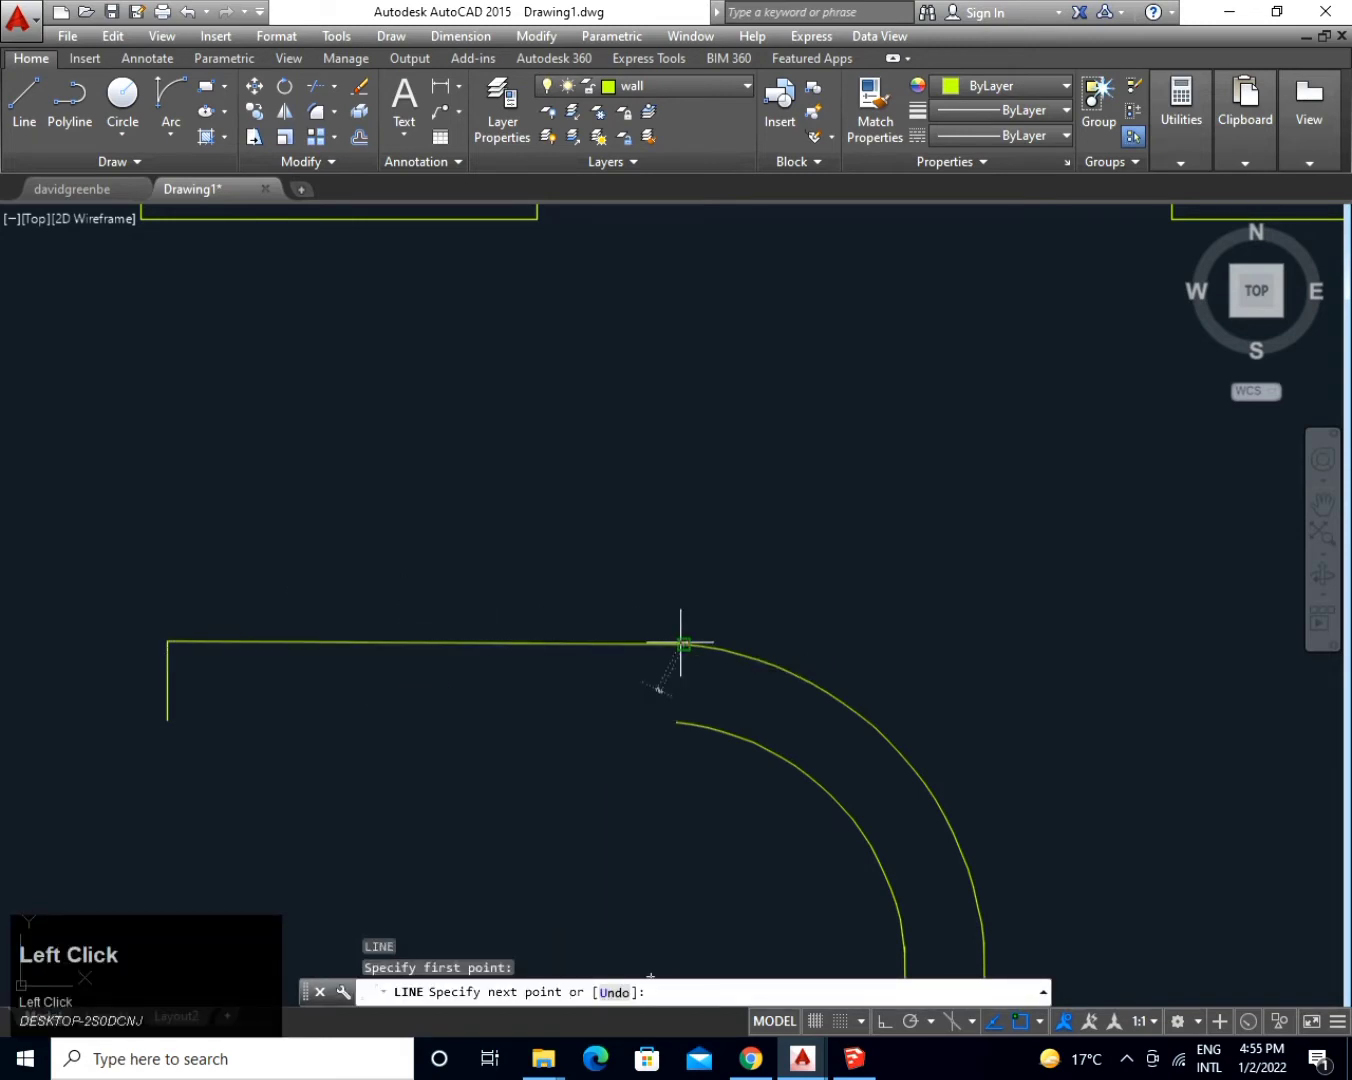
{"action": "left_click", "coordinate": [685, 644]}
{"action": "key", "text": "space"}
{"action": "left_click", "coordinate": [171, 719]}
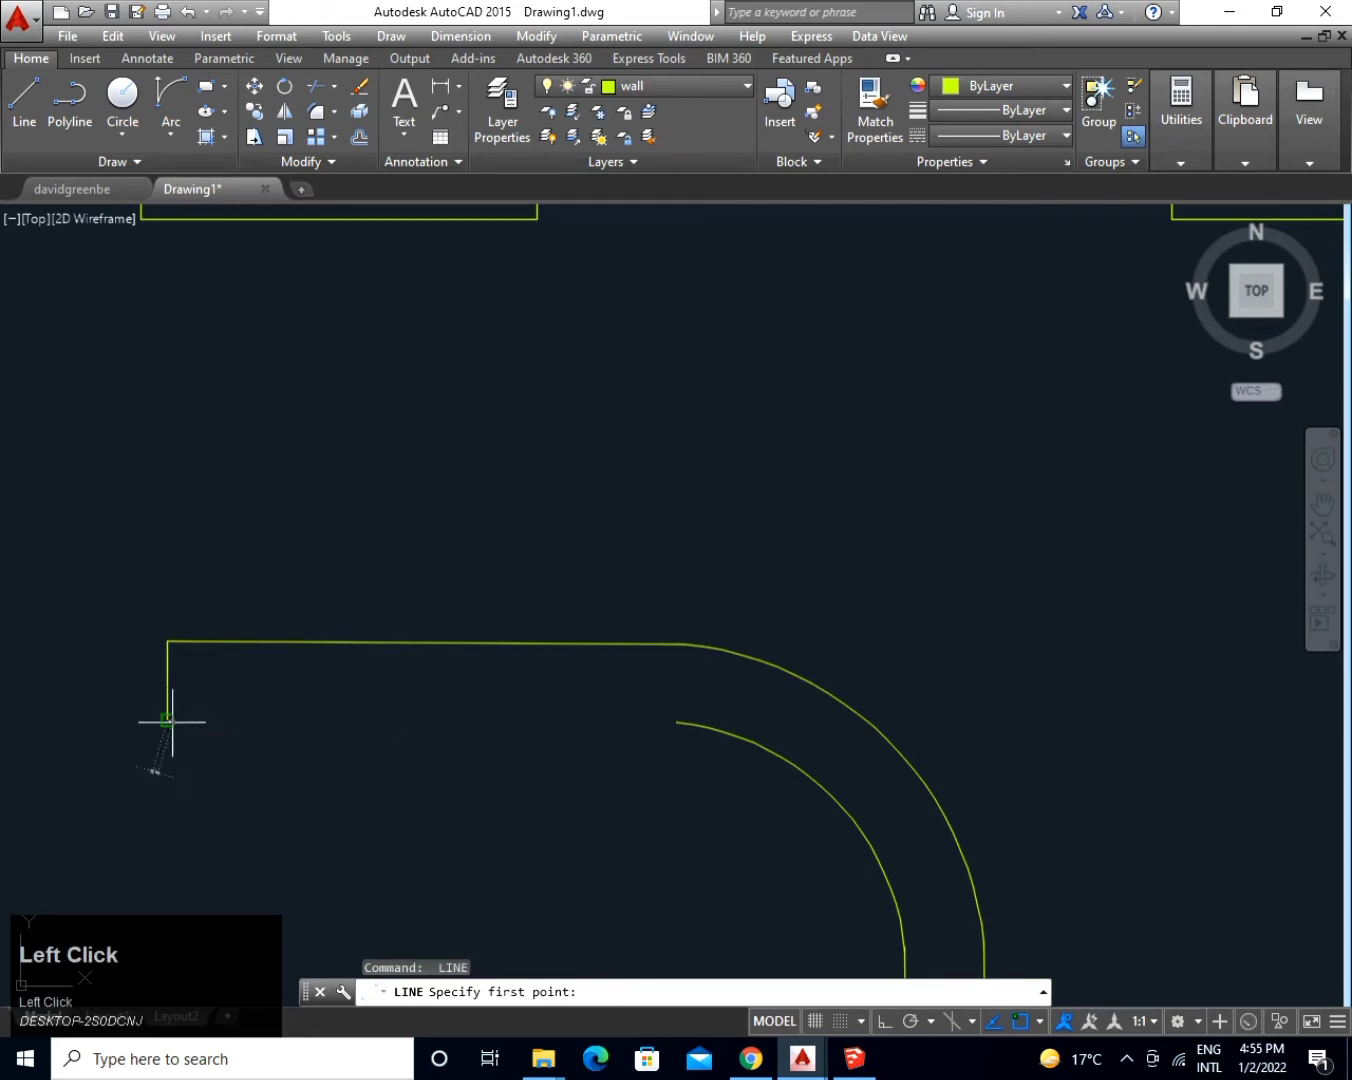
{"action": "left_click", "coordinate": [676, 720]}
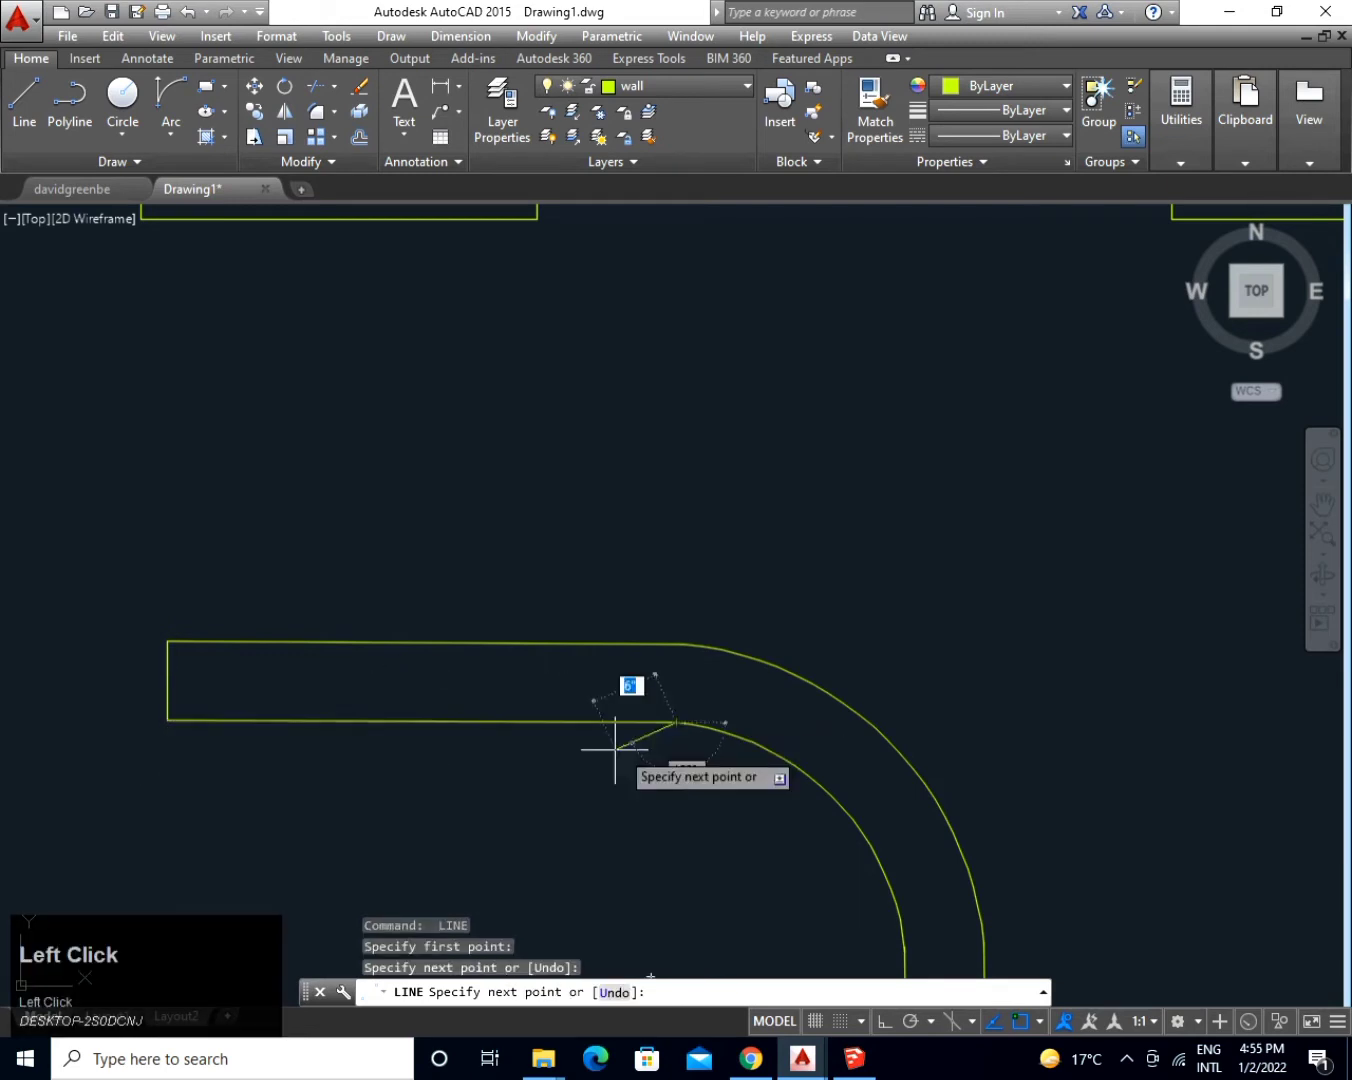
{"action": "key", "text": "space"}
Make the window layer current and outline the window opening in the northwest bedroom's north wall with a closed rectangle of lines.
{"action": "scroll", "coordinate": [552, 770], "scroll_direction": "down", "scroll_amount": 5}
{"action": "middle_click_drag", "start_coordinate": [553, 770], "coordinate": [616, 691]}
{"action": "scroll", "coordinate": [591, 600], "scroll_direction": "down", "scroll_amount": 4}
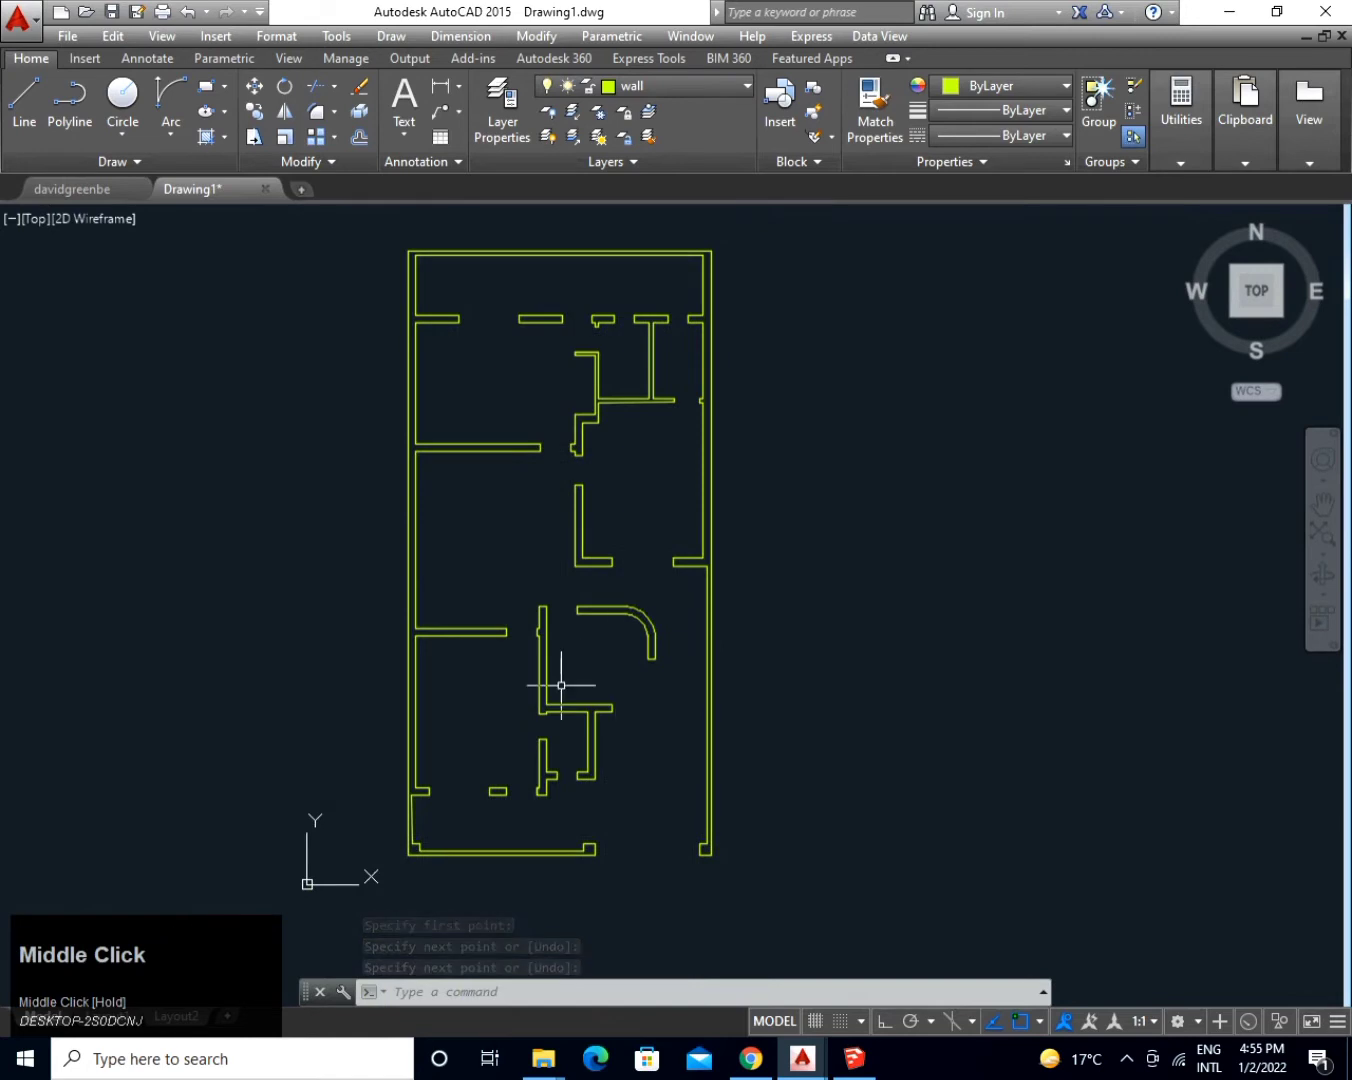
{"action": "left_click", "coordinate": [704, 90]}
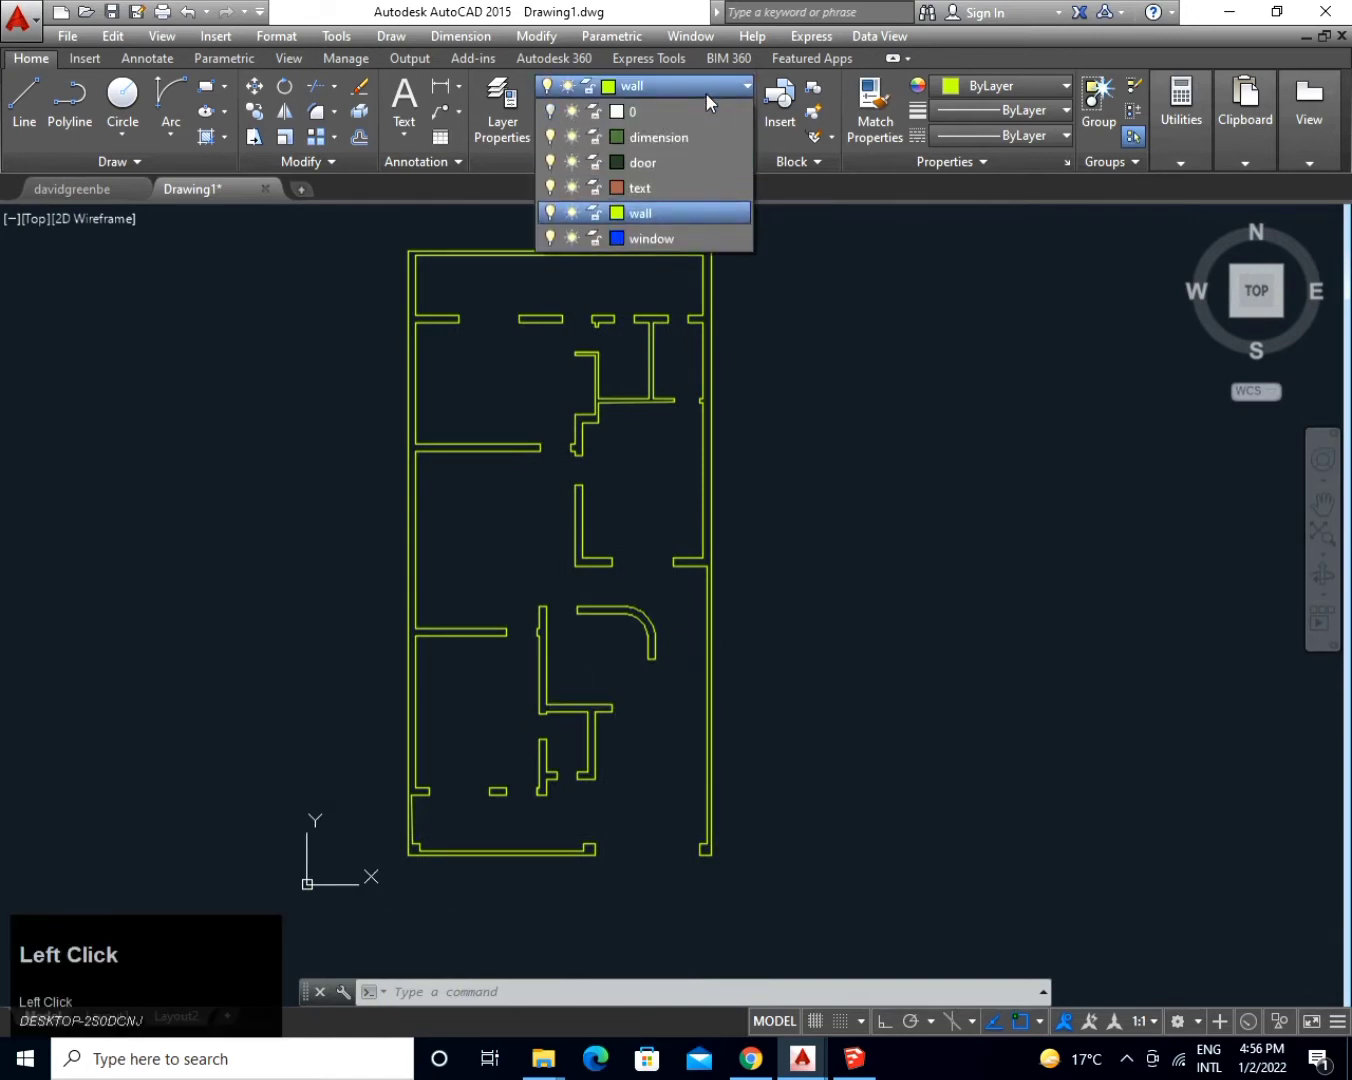
{"action": "left_click", "coordinate": [667, 239]}
{"action": "type", "text": "l"}
{"action": "key", "text": "Return"}
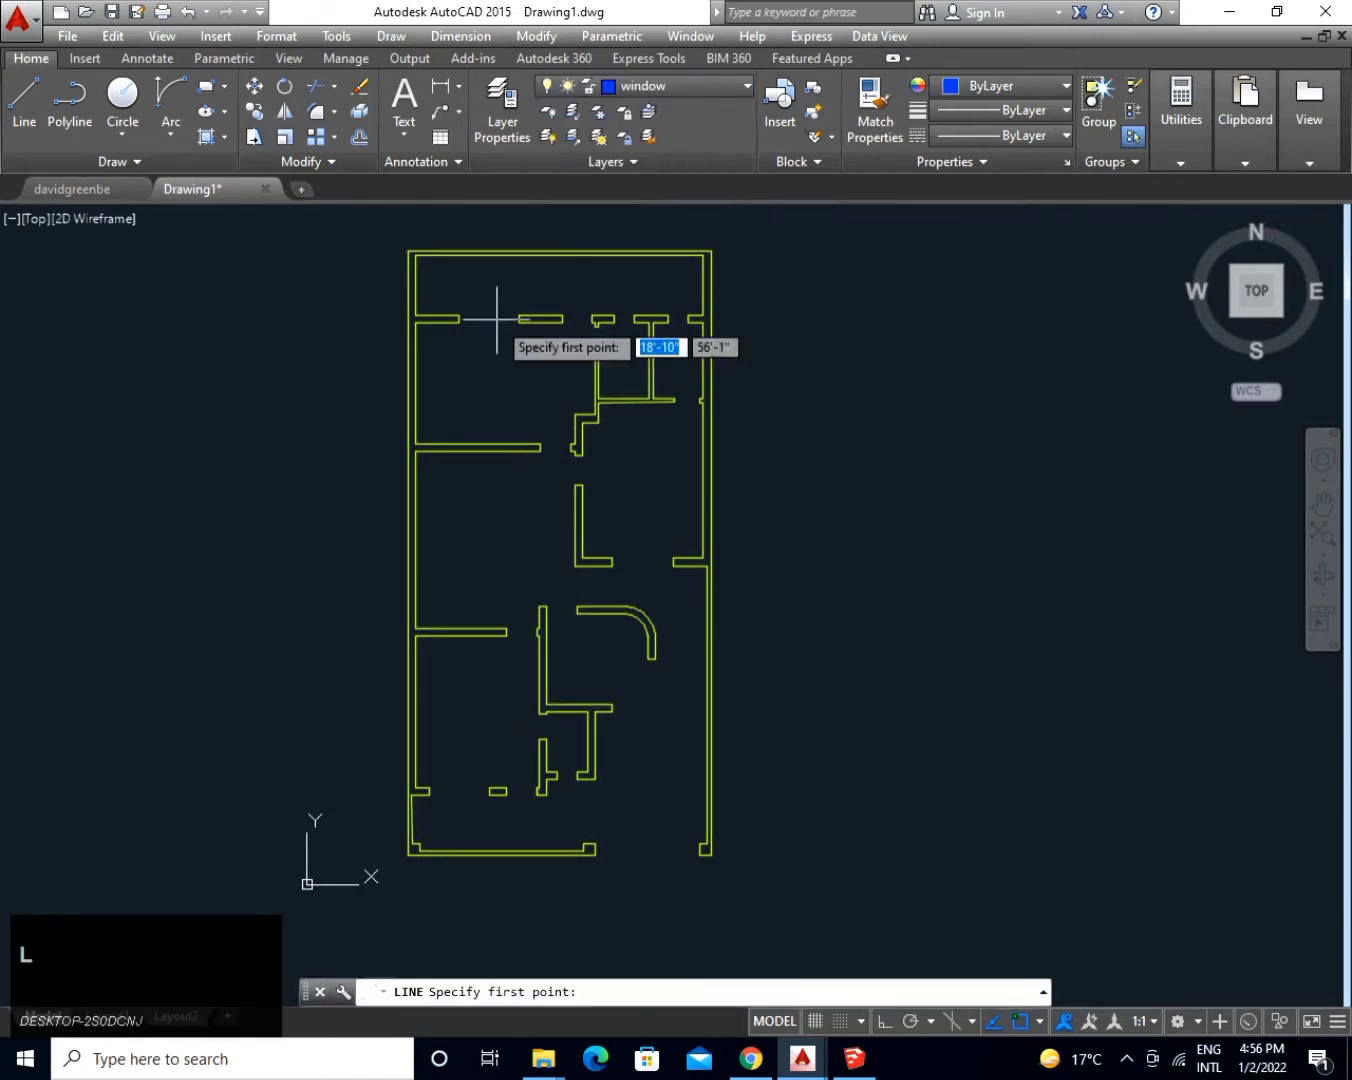
{"action": "scroll", "coordinate": [470, 309], "scroll_direction": "up", "scroll_amount": 3}
{"action": "left_click", "coordinate": [360, 310]}
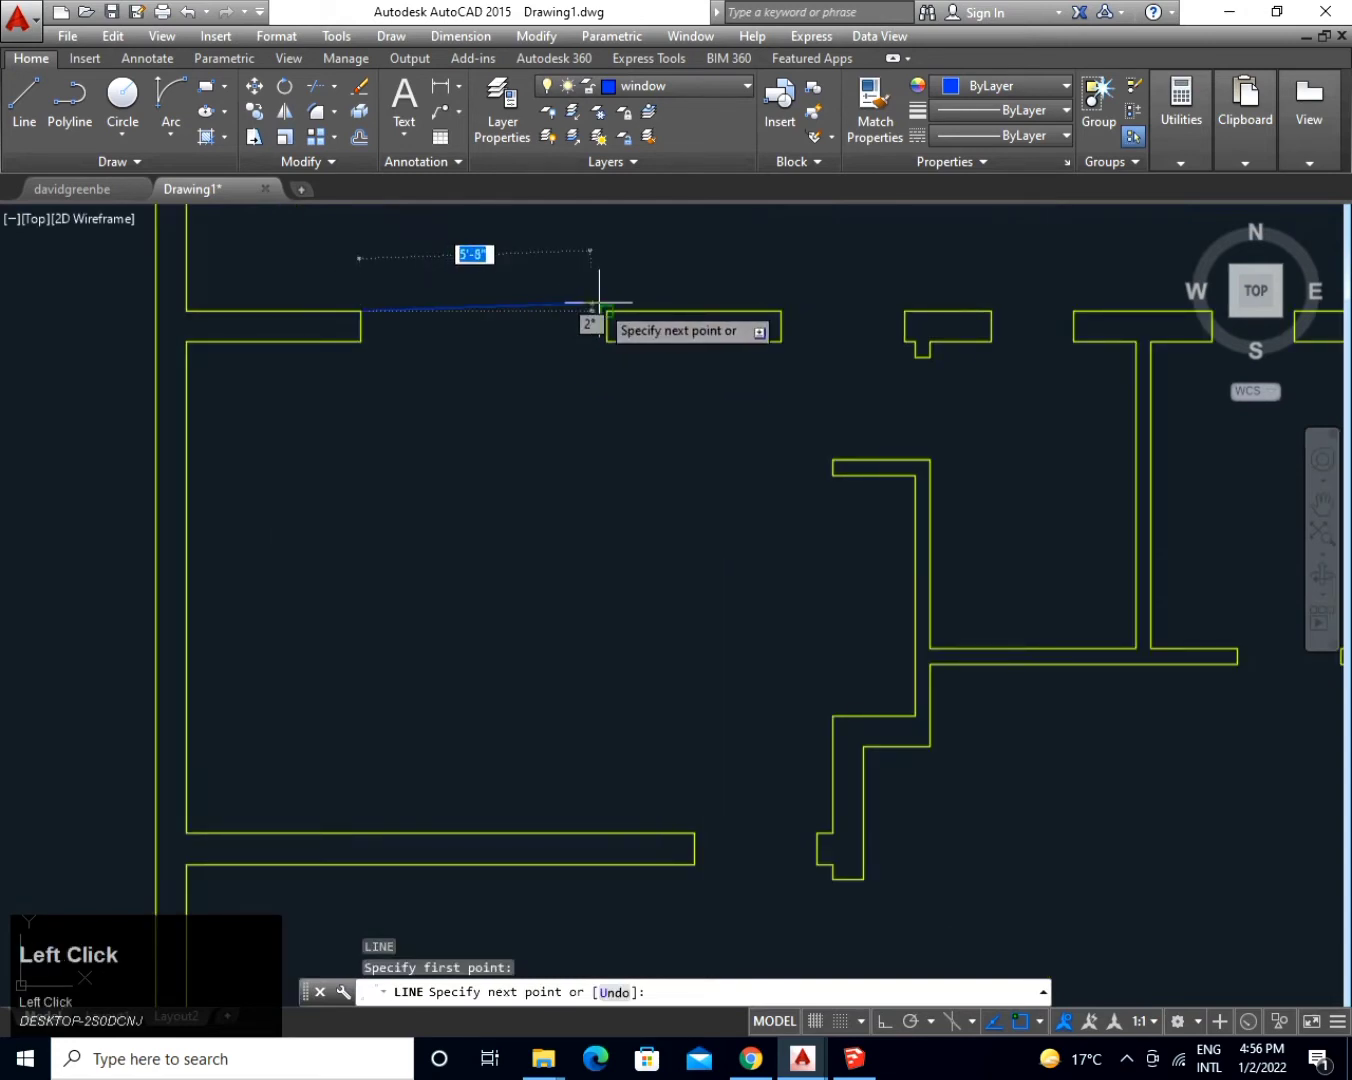
{"action": "left_click", "coordinate": [606, 341]}
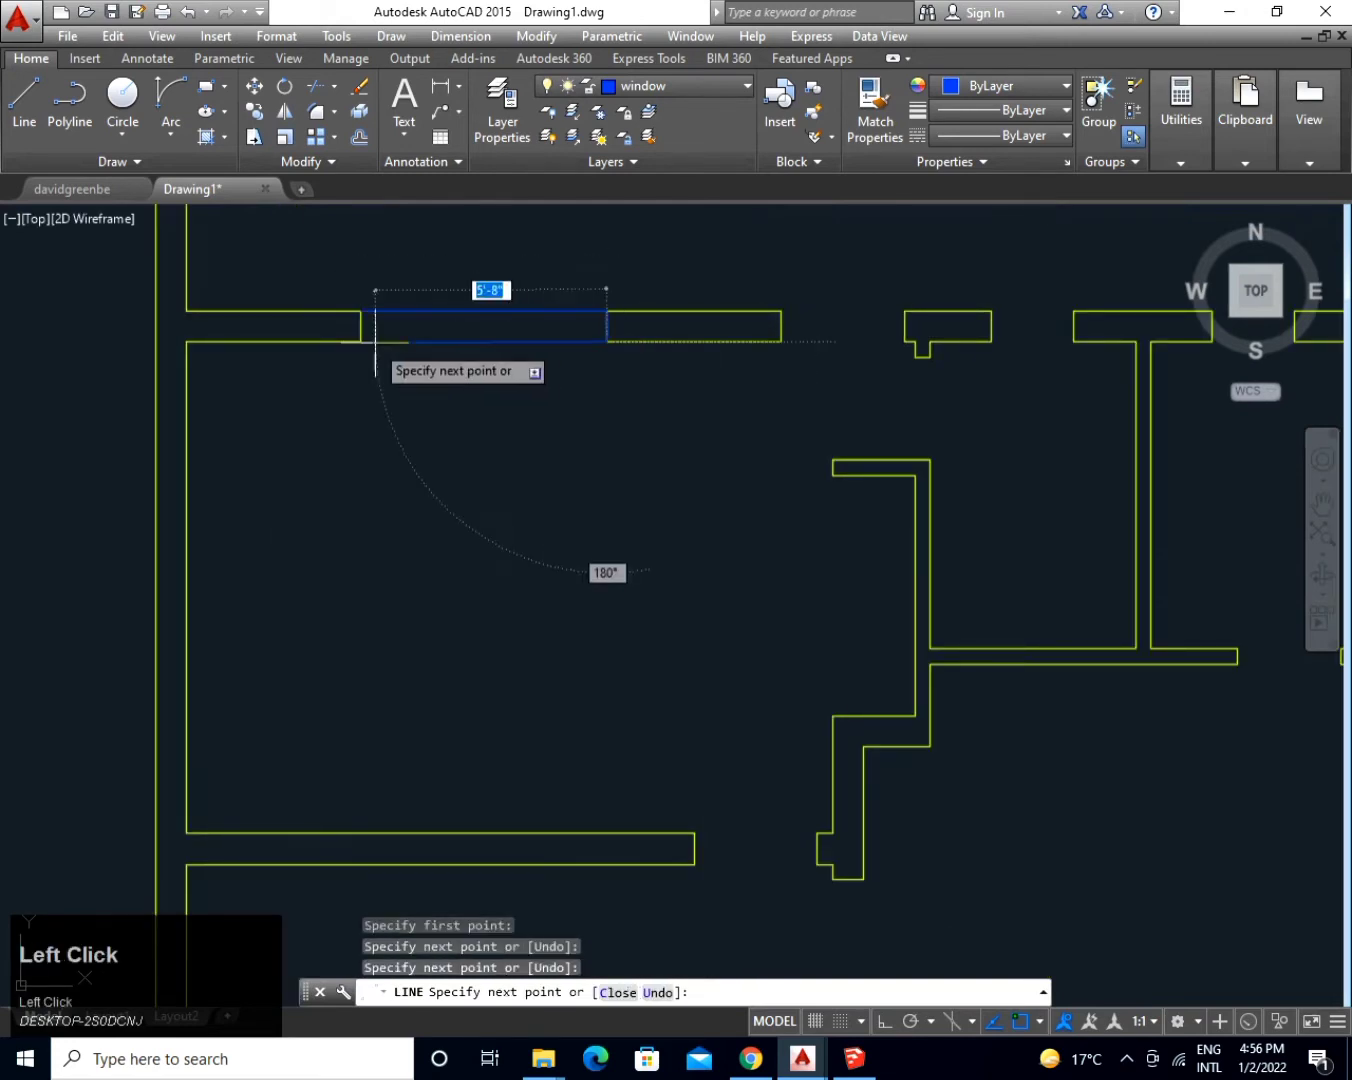
{"action": "left_click", "coordinate": [360, 311]}
{"action": "key", "text": "space"}
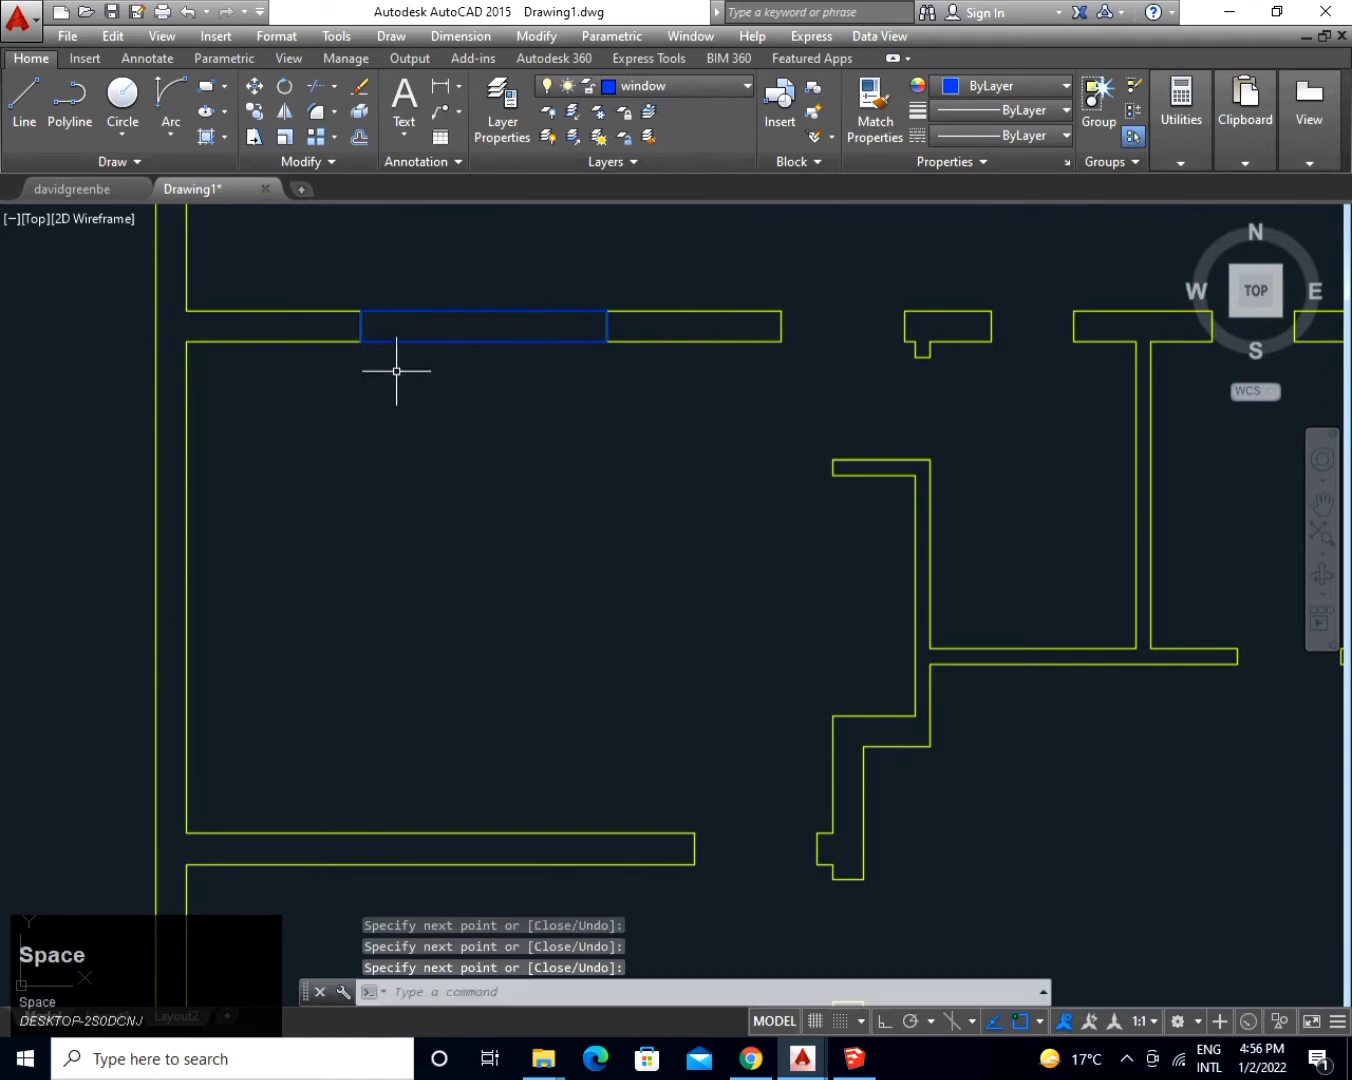
Offset the bedroom window's north line 3 inches southward twice to add the two inner window lines.
{"action": "type", "text": "offset"}
{"action": "key", "text": "space"}
{"action": "type", "text": "3"}
{"action": "key", "text": "space"}
{"action": "left_click", "coordinate": [456, 312]}
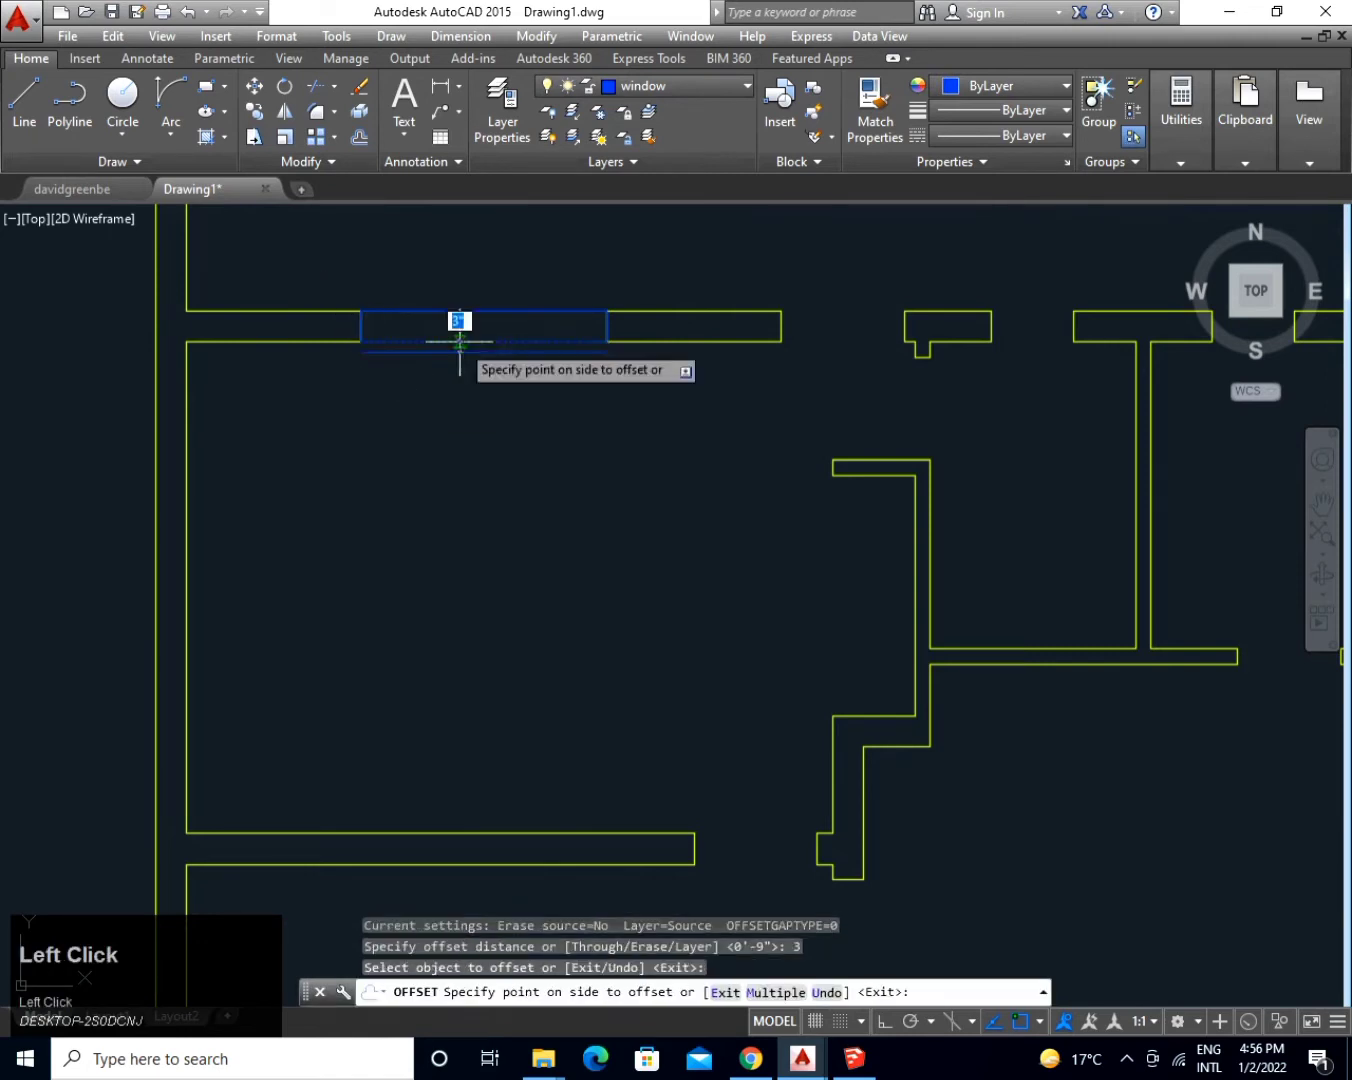
{"action": "left_click", "coordinate": [462, 329]}
{"action": "left_click", "coordinate": [462, 321]}
{"action": "left_click", "coordinate": [461, 350]}
{"action": "key", "text": "space"}
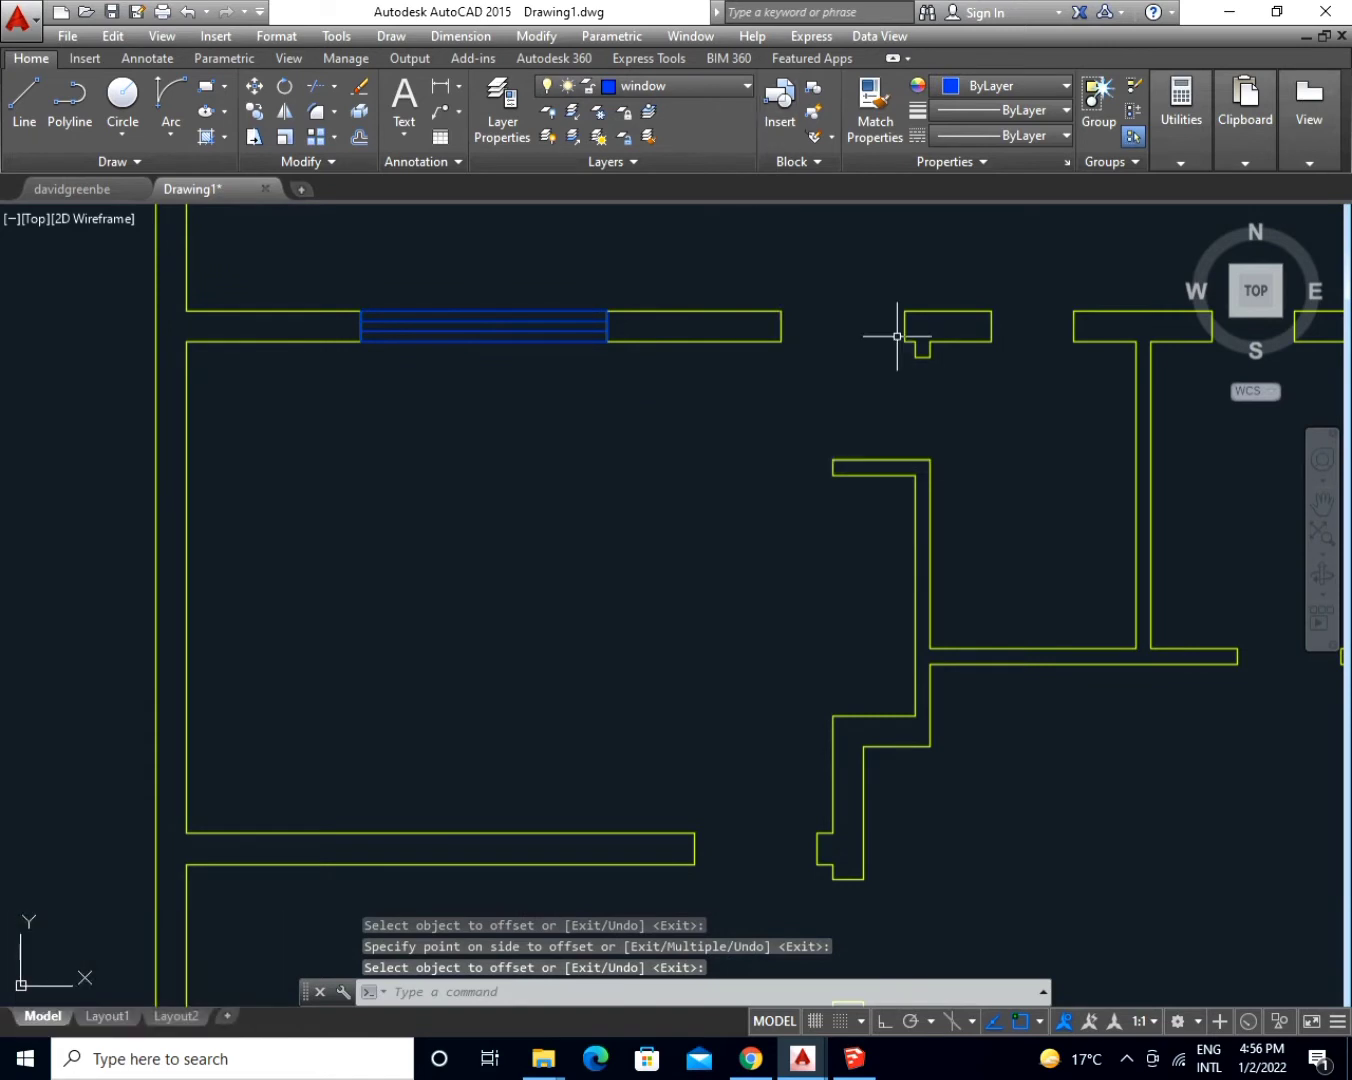
Draw a ventilator in the north wall's middle opening, west of the bathroom partition, as an outline with two crossing diagonals.
{"action": "middle_click_drag", "start_coordinate": [897, 336], "coordinate": [631, 338]}
{"action": "type", "text": "l"}
{"action": "key", "text": "space"}
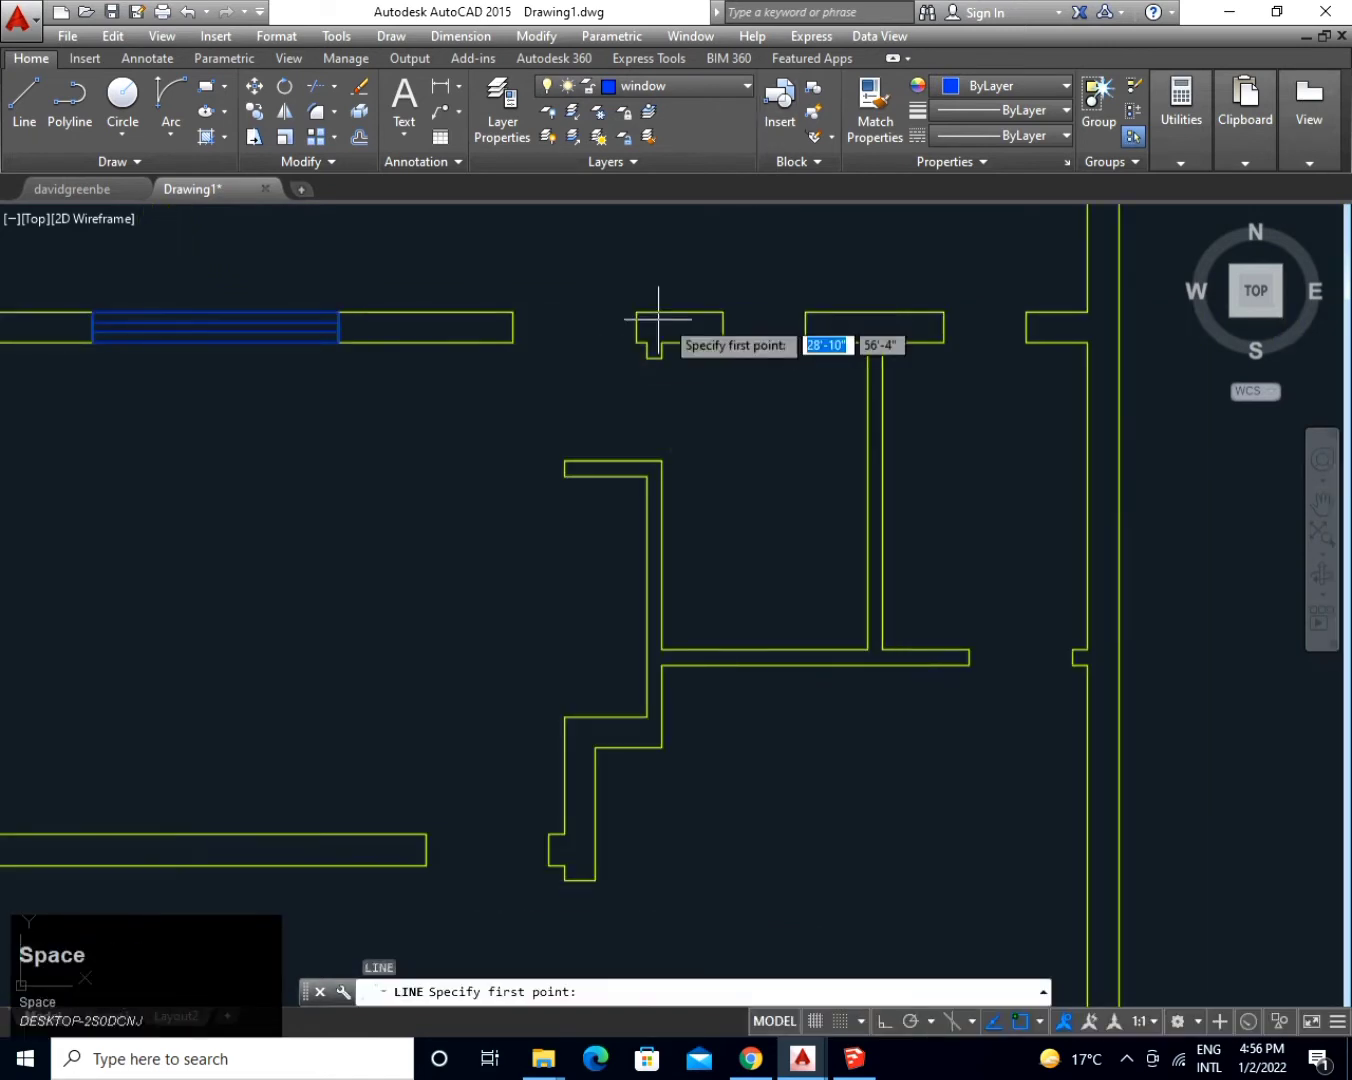
{"action": "left_click", "coordinate": [723, 311]}
{"action": "left_click", "coordinate": [805, 311]}
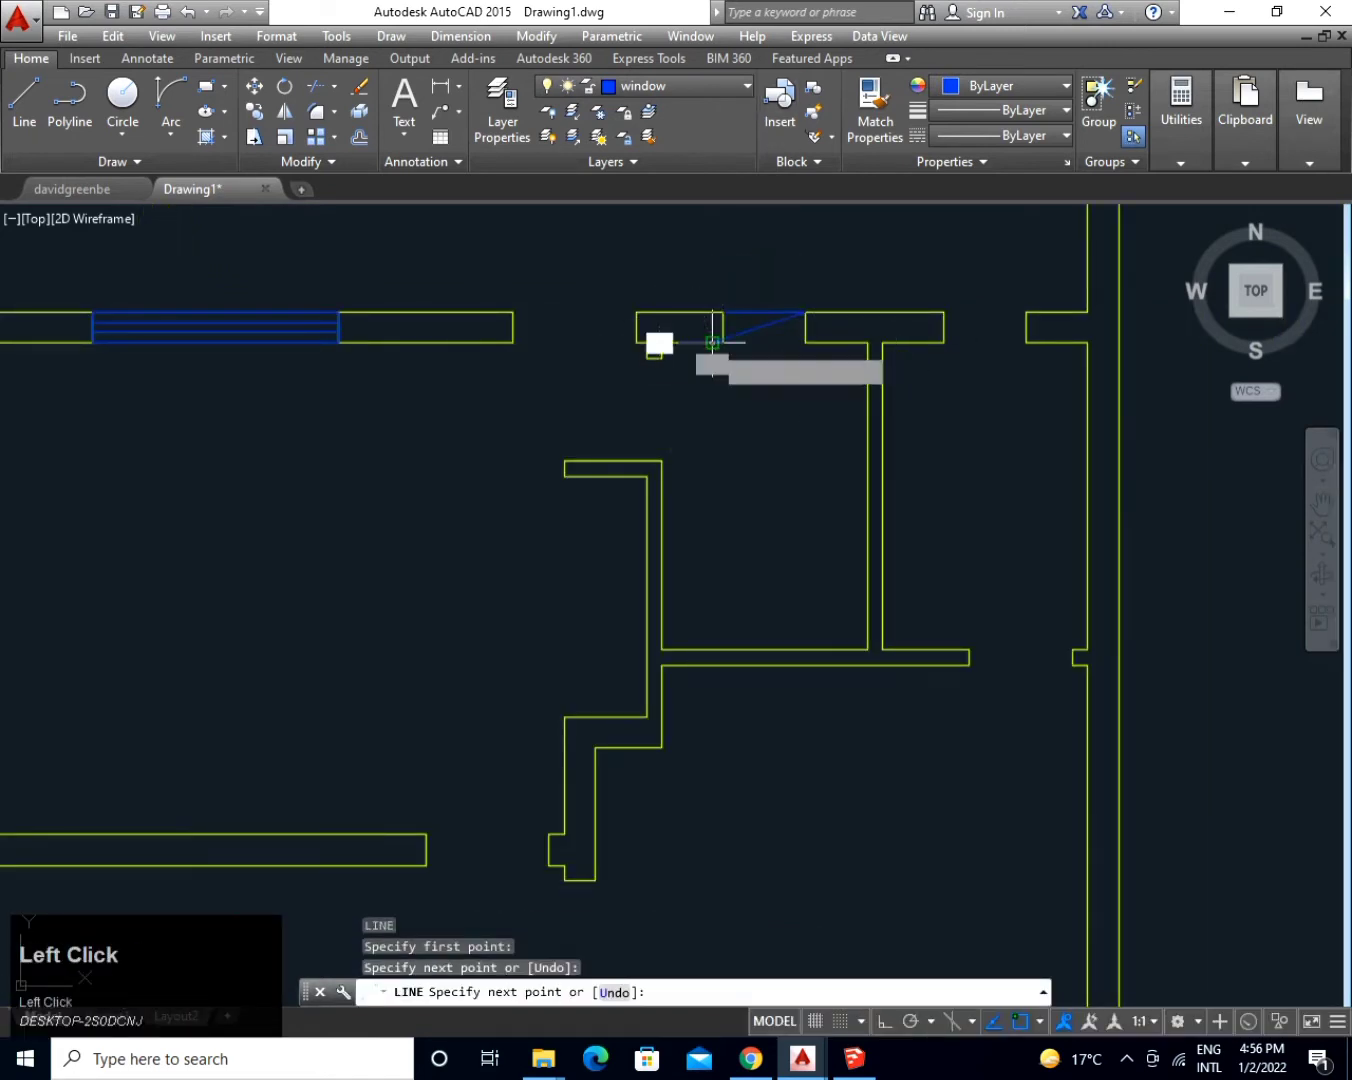
{"action": "left_click", "coordinate": [723, 342]}
{"action": "key", "text": "ctrl+z"}
{"action": "left_click", "coordinate": [723, 342]}
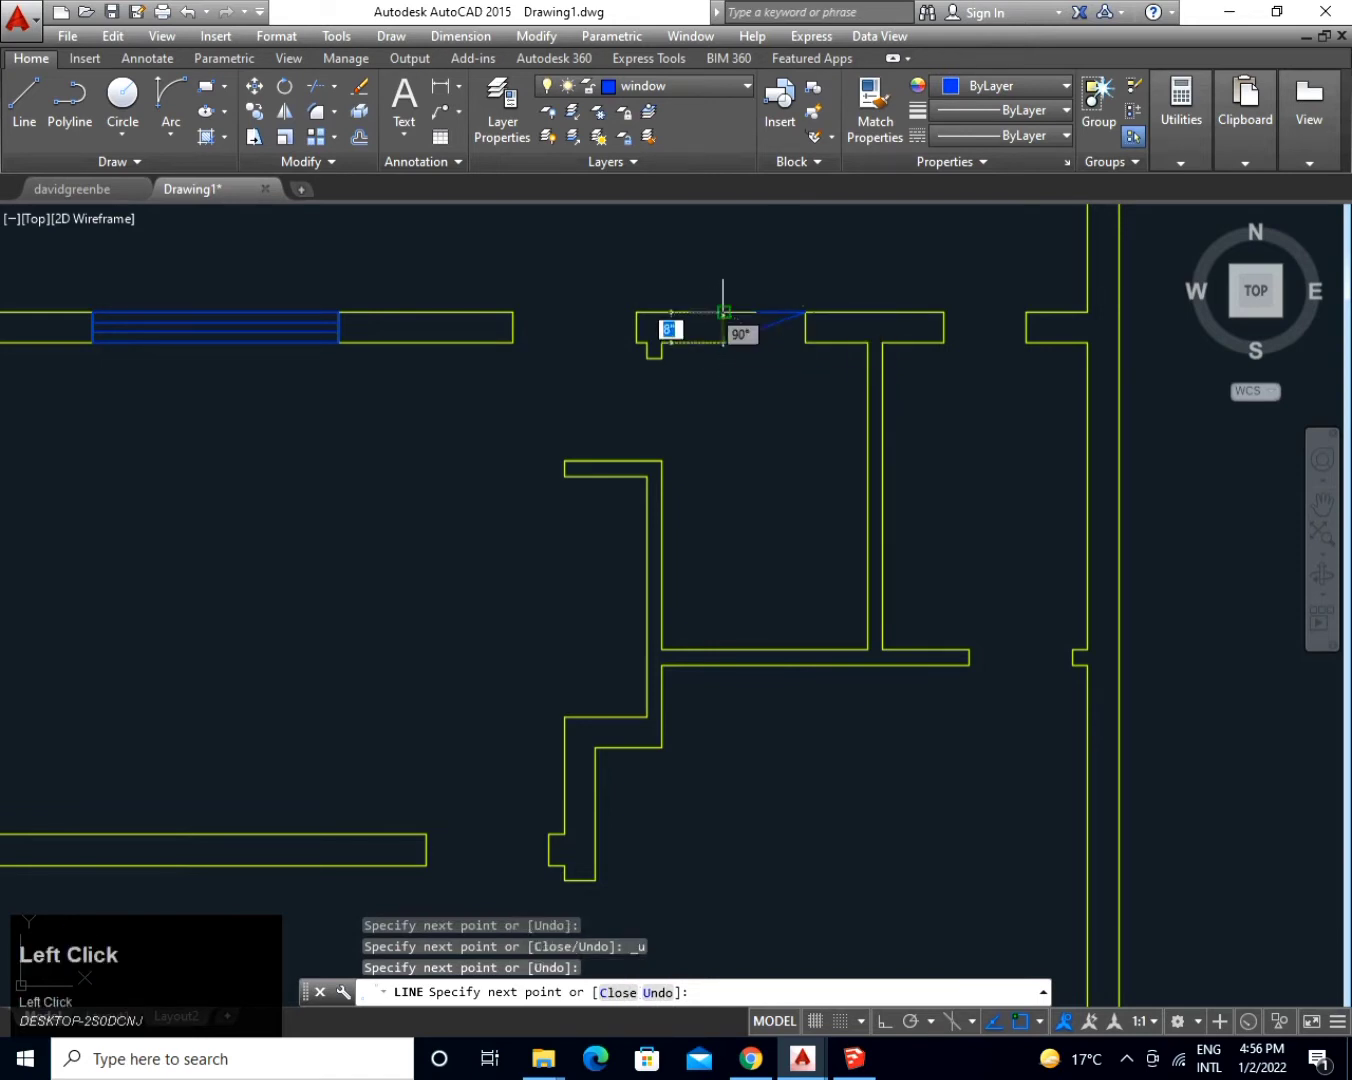
{"action": "left_click", "coordinate": [722, 310]}
{"action": "left_click", "coordinate": [805, 342]}
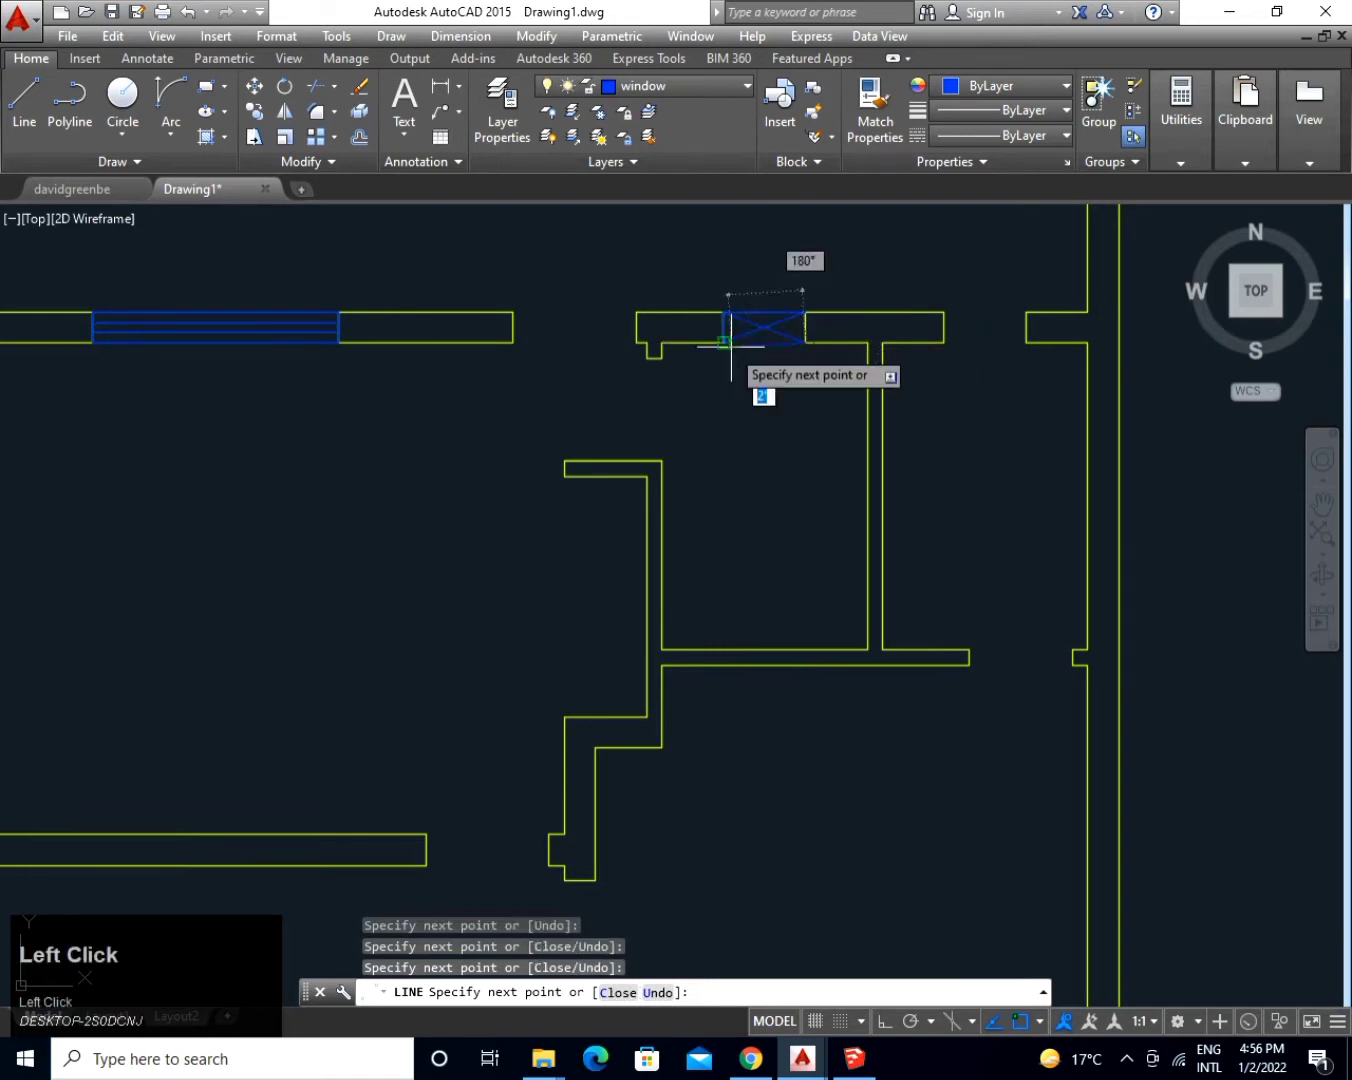
{"action": "key", "text": "space"}
Draw a matching crossed ventilator in the north wall's easternmost opening, between the bathroom partition and the east wall.
{"action": "key", "text": "space"}
{"action": "left_click", "coordinate": [945, 312]}
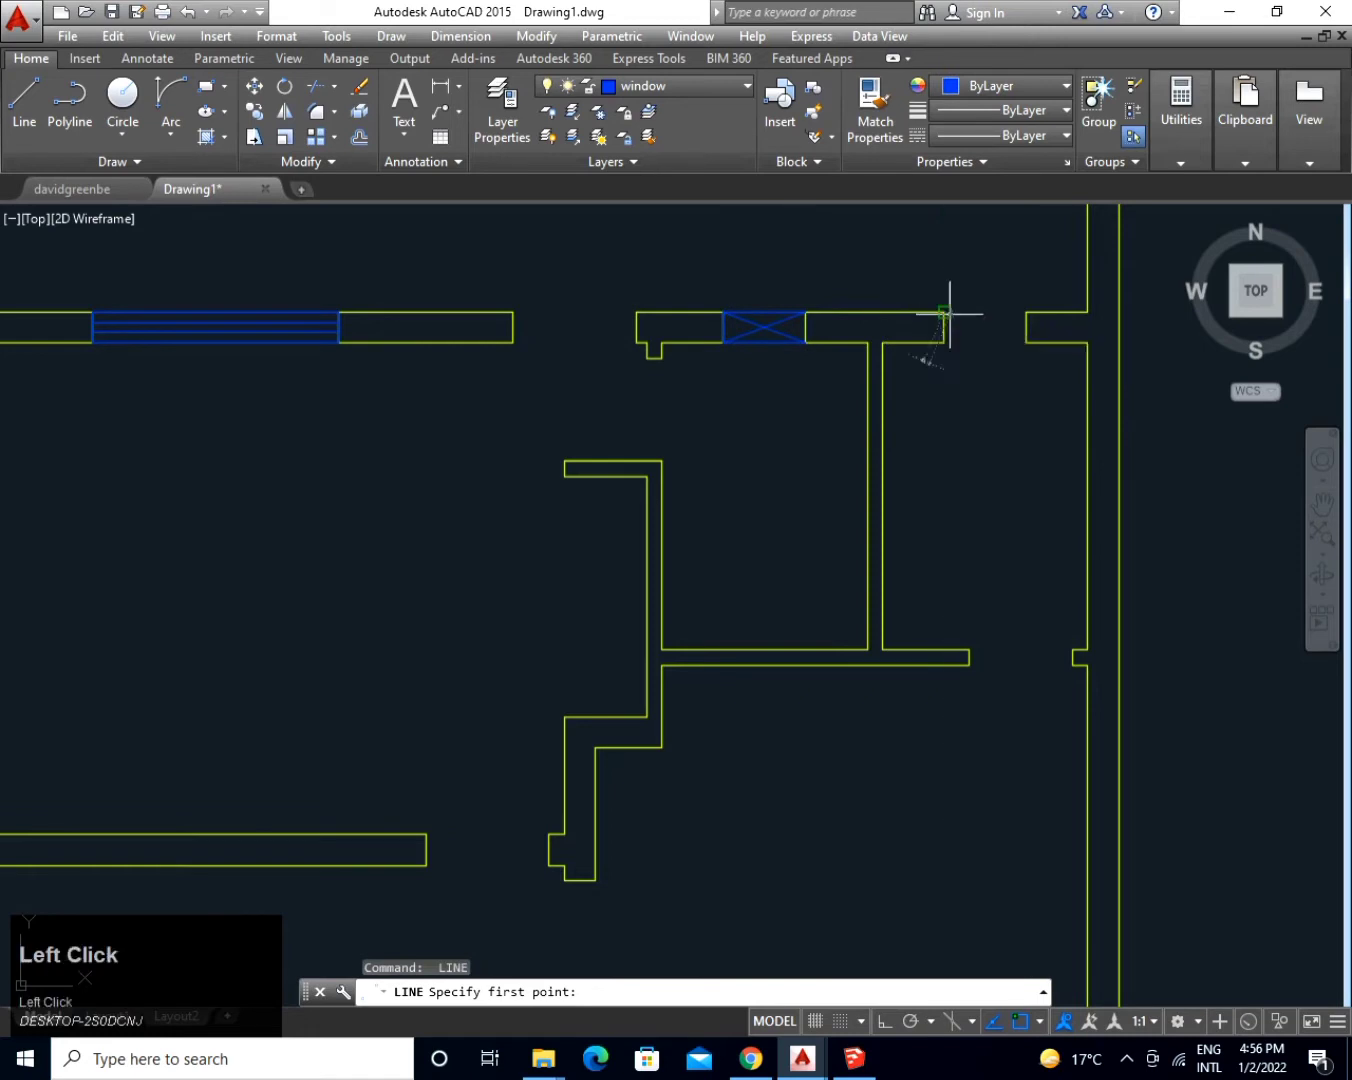
{"action": "left_click", "coordinate": [1025, 311]}
{"action": "left_click", "coordinate": [944, 342]}
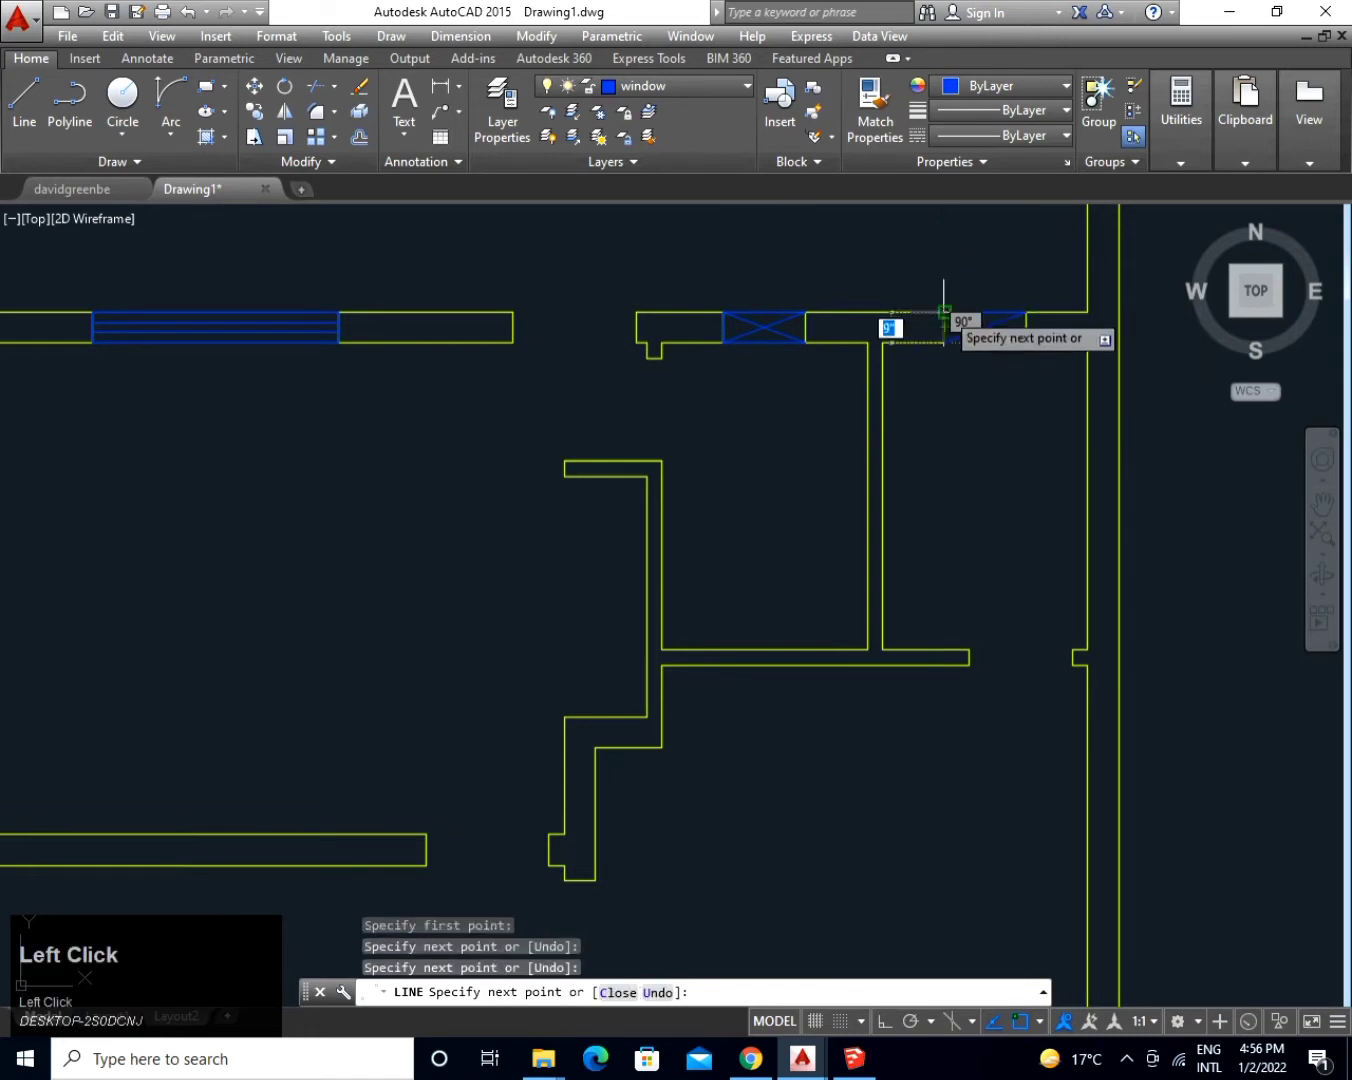
{"action": "left_click", "coordinate": [944, 312]}
{"action": "left_click", "coordinate": [1026, 342]}
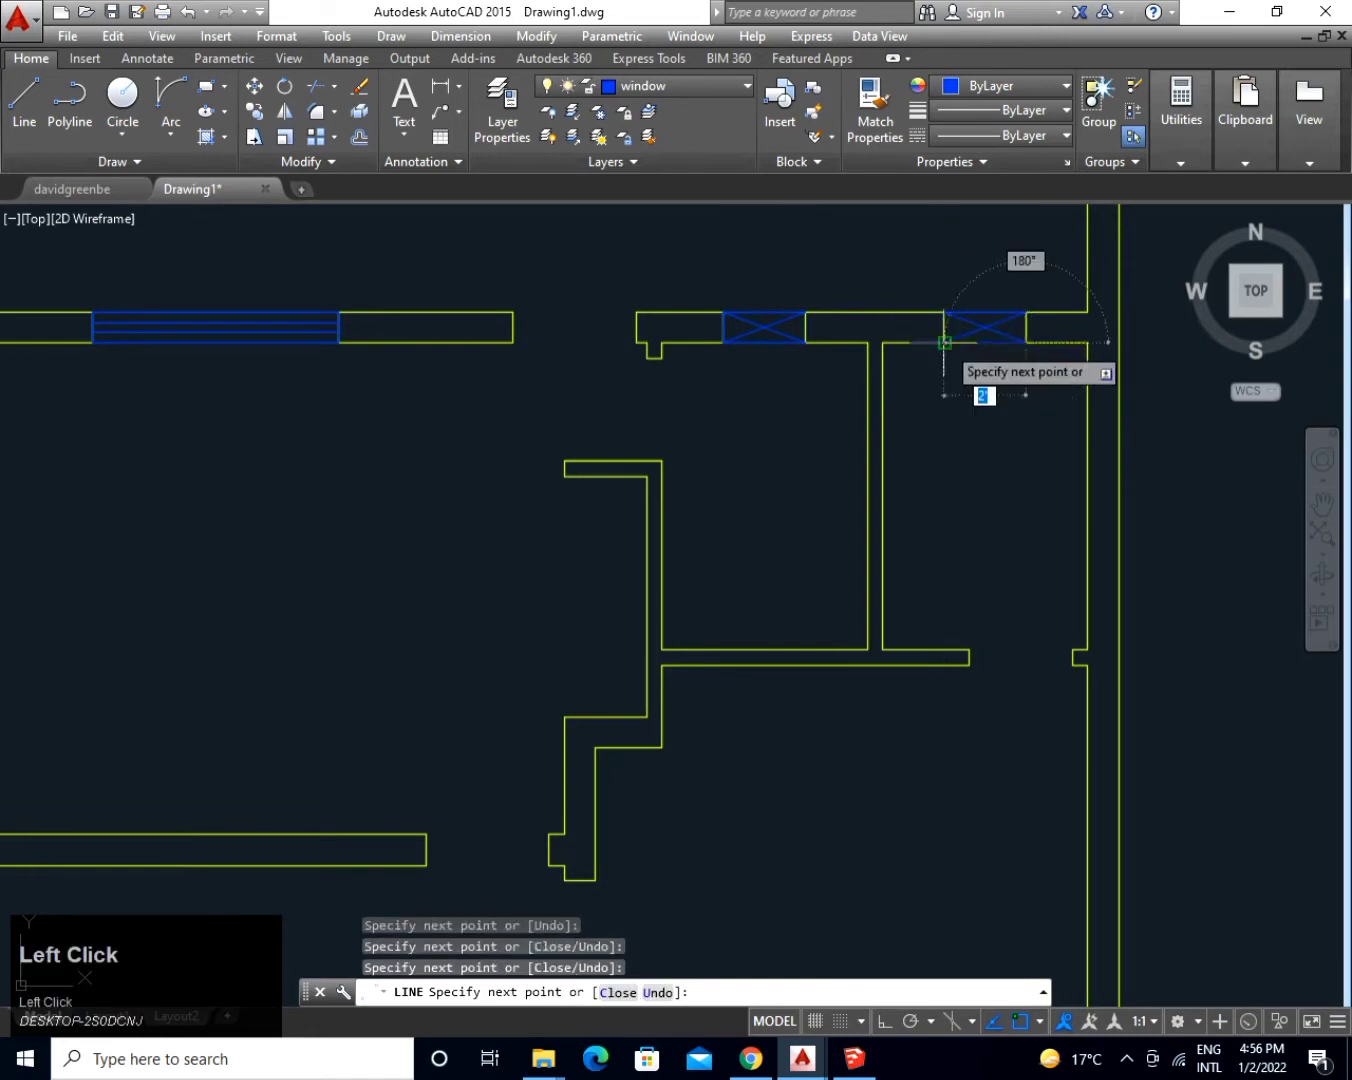
{"action": "key", "text": "space"}
Outline the window opening in the east room's south wall, north of the curved kitchen wall, with a closed rectangle of lines.
{"action": "middle_click_drag", "start_coordinate": [750, 664], "coordinate": [967, 267]}
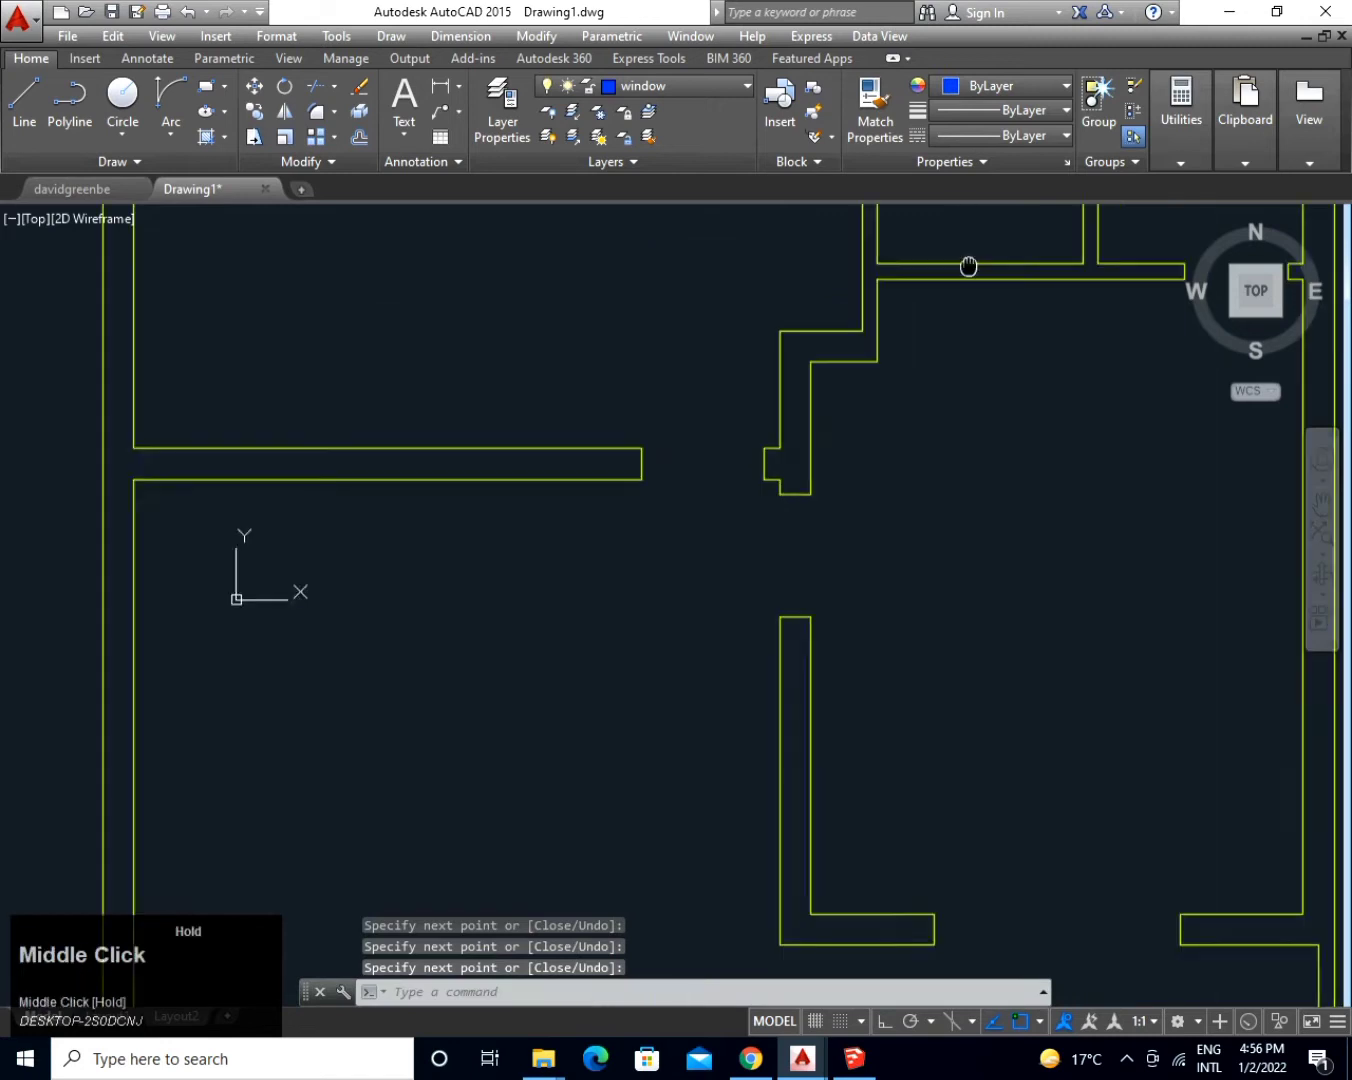
{"action": "middle_click_drag", "start_coordinate": [845, 754], "coordinate": [647, 519]}
{"action": "key", "text": "space"}
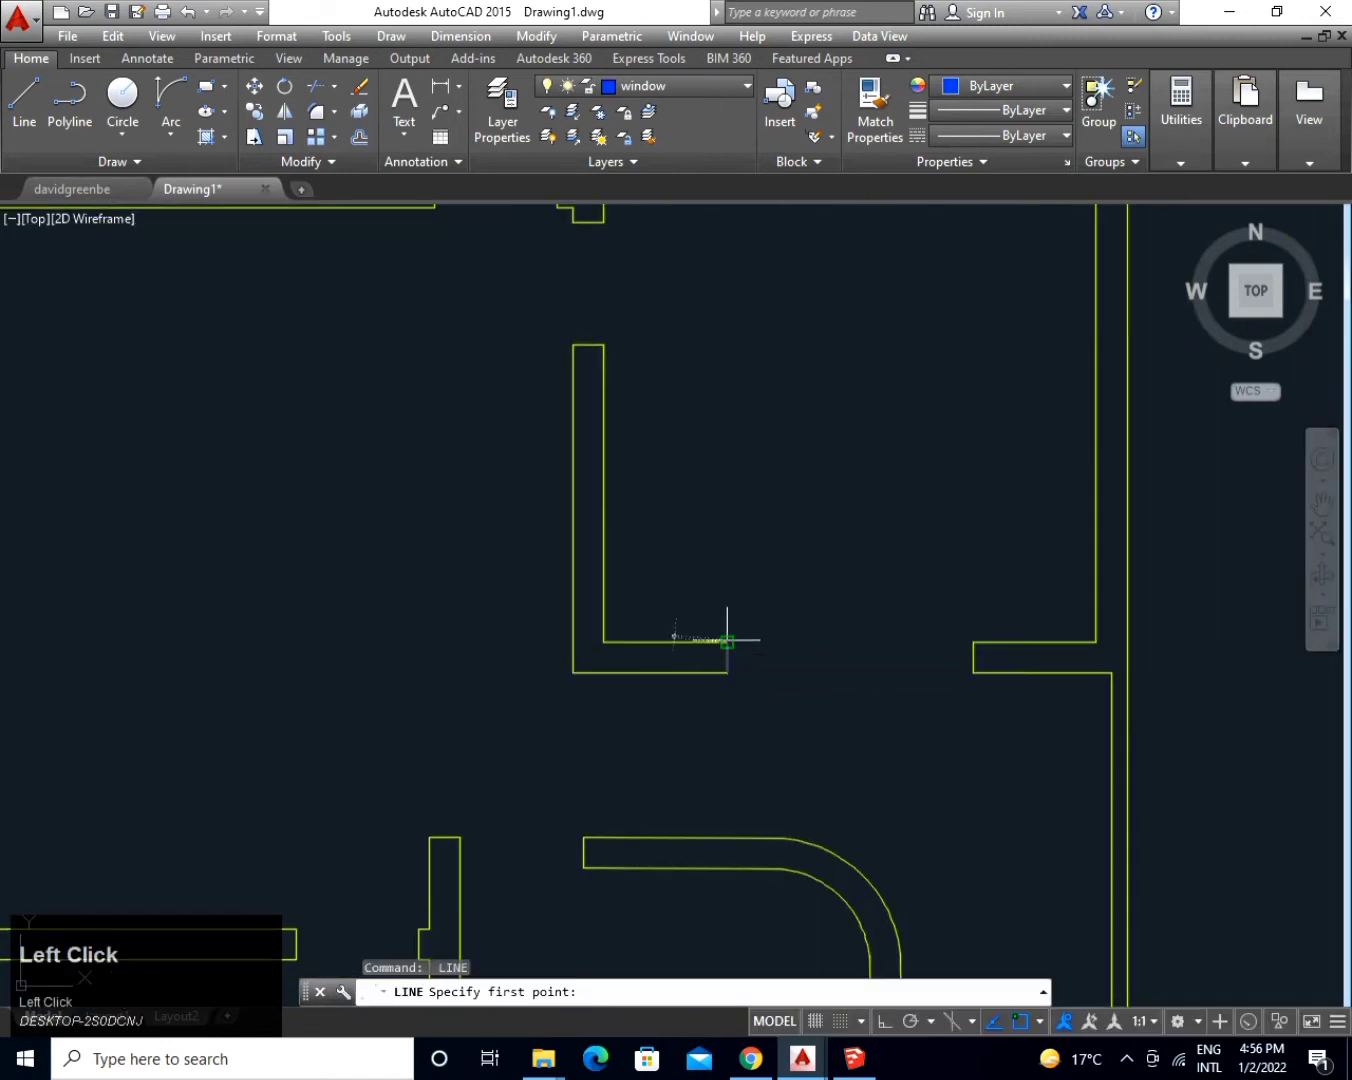
{"action": "left_click", "coordinate": [727, 641]}
{"action": "left_click", "coordinate": [972, 642]}
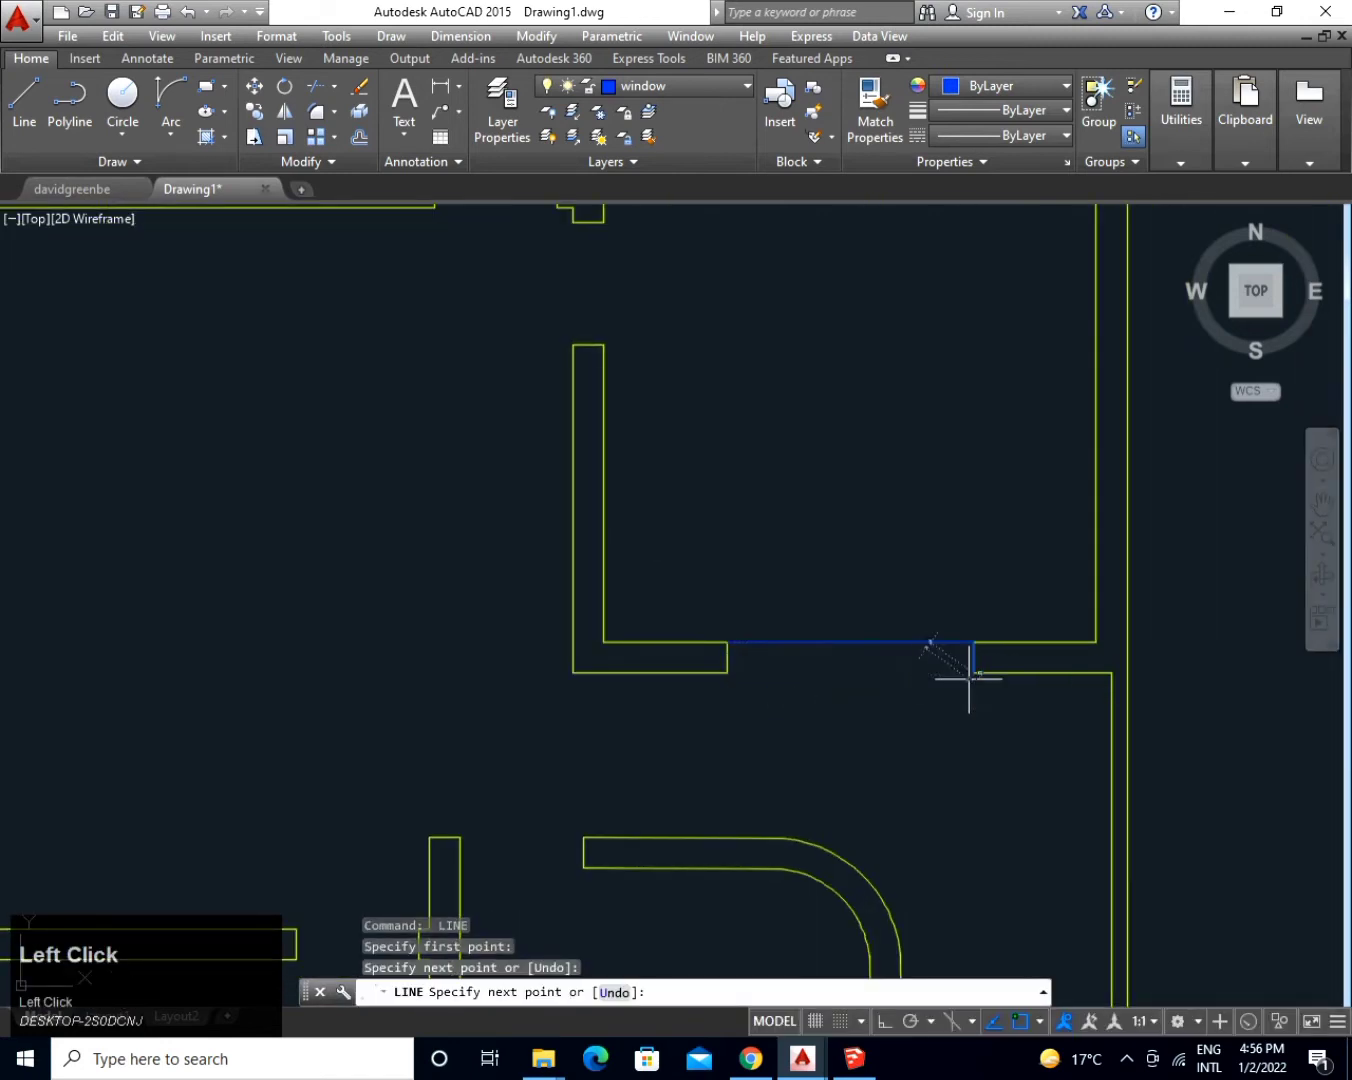
{"action": "left_click", "coordinate": [972, 672]}
{"action": "left_click", "coordinate": [728, 672]}
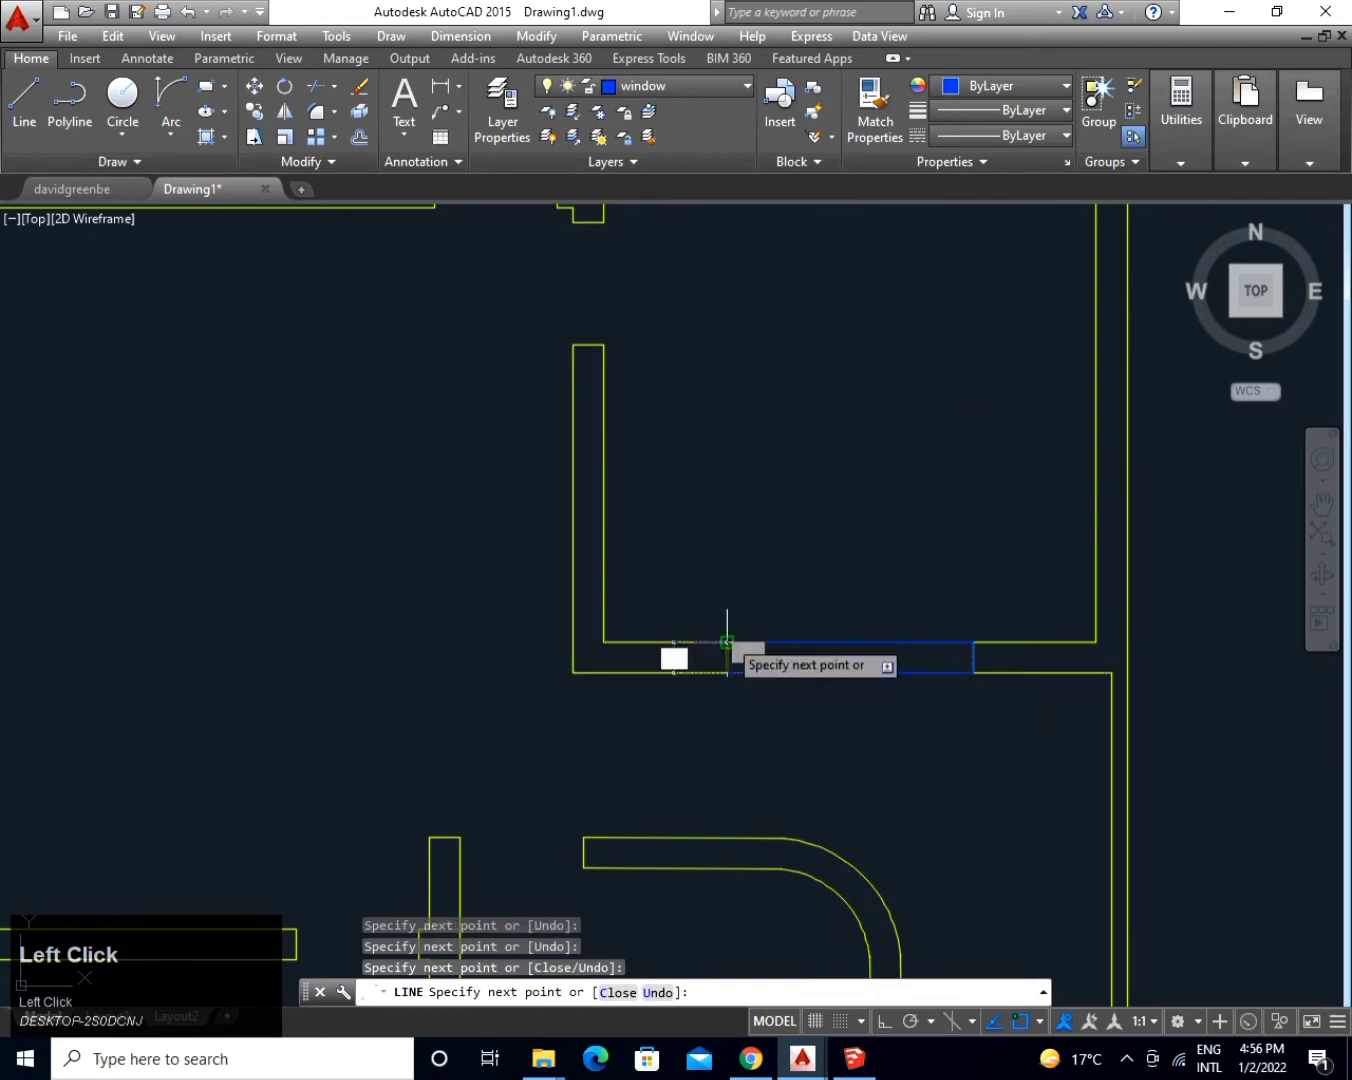
{"action": "left_click", "coordinate": [728, 630]}
{"action": "key", "text": "ctrl+z"}
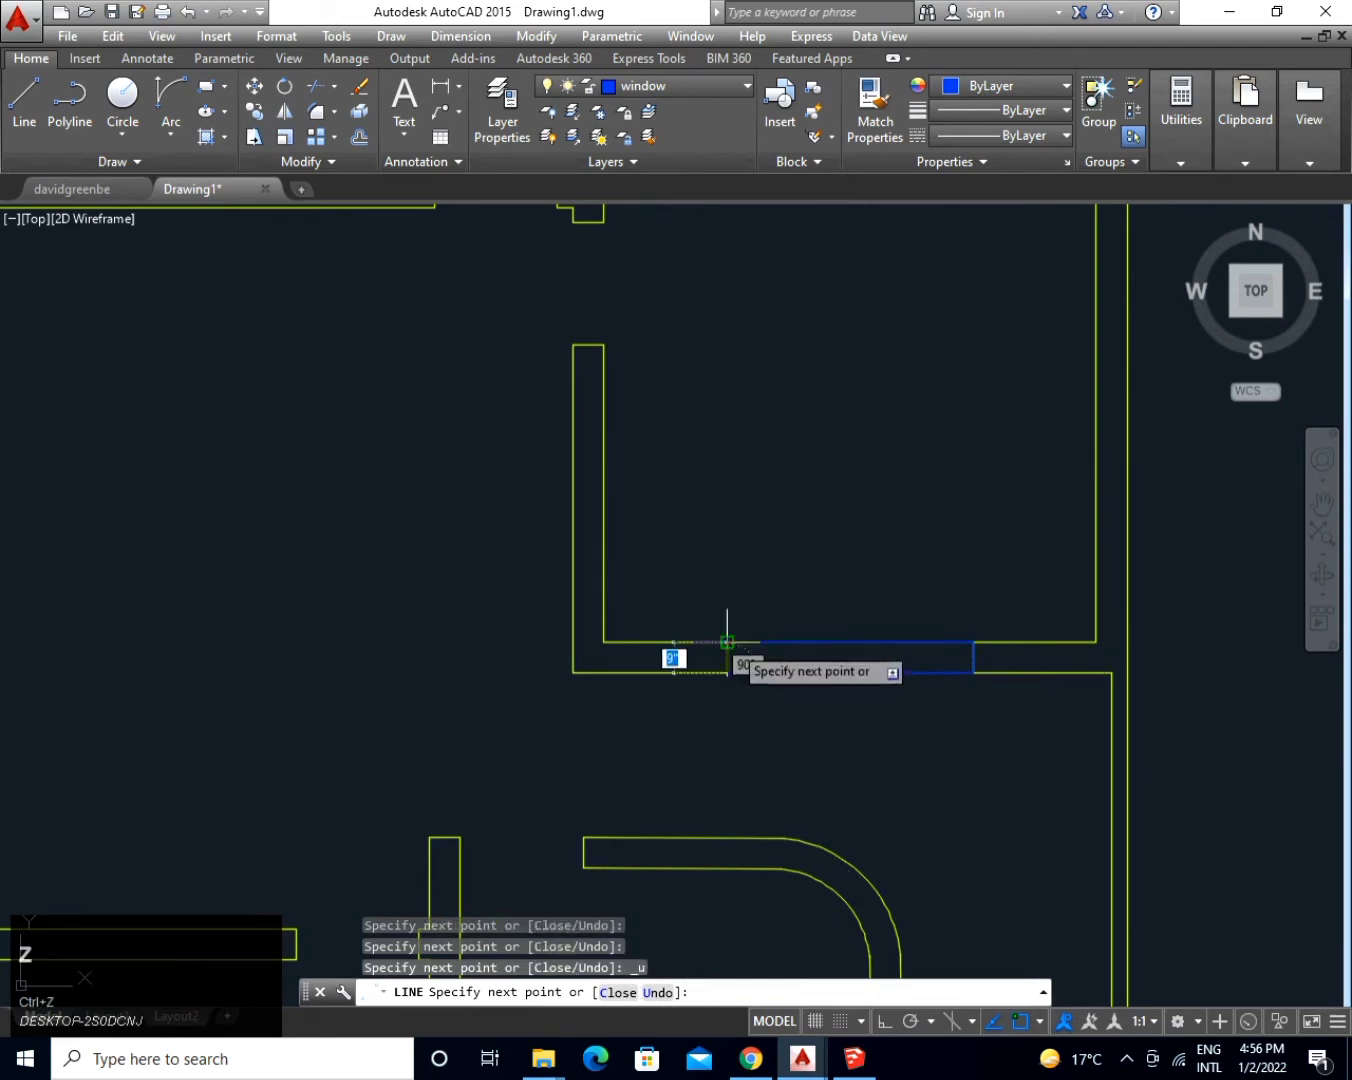
{"action": "key", "text": "space"}
Offset the east room window's north and south lines 3 inches inward to add the two inner window lines.
{"action": "key", "text": "space"}
{"action": "key", "text": "space"}
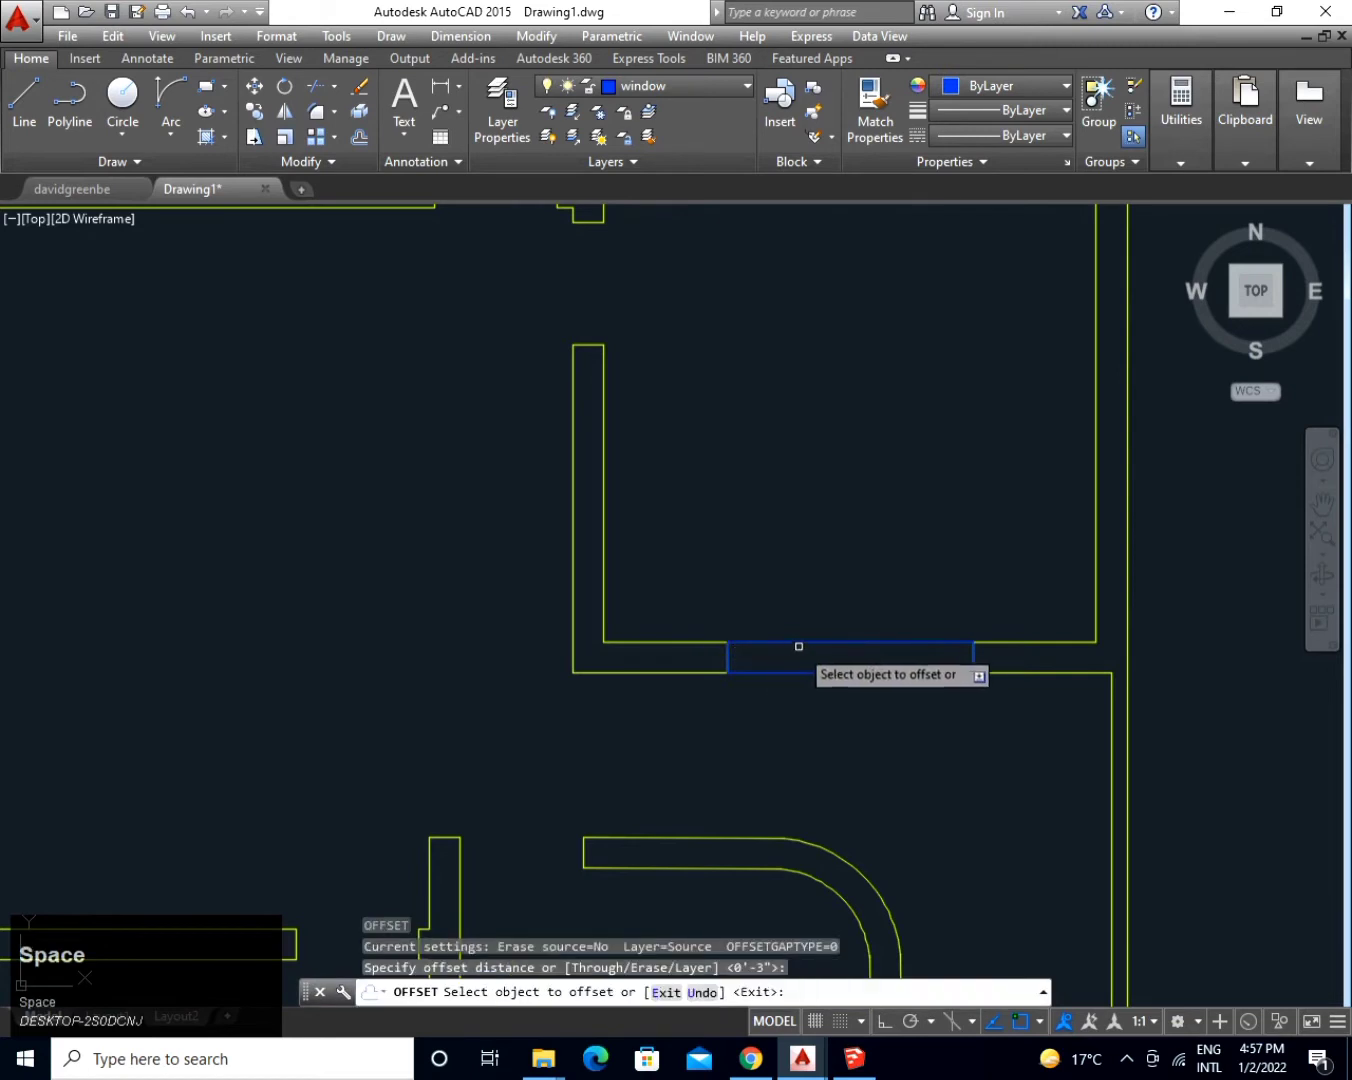
{"action": "left_click", "coordinate": [799, 644]}
{"action": "left_click", "coordinate": [801, 698]}
{"action": "left_click", "coordinate": [809, 674]}
{"action": "left_click", "coordinate": [827, 595]}
{"action": "key", "text": "space"}
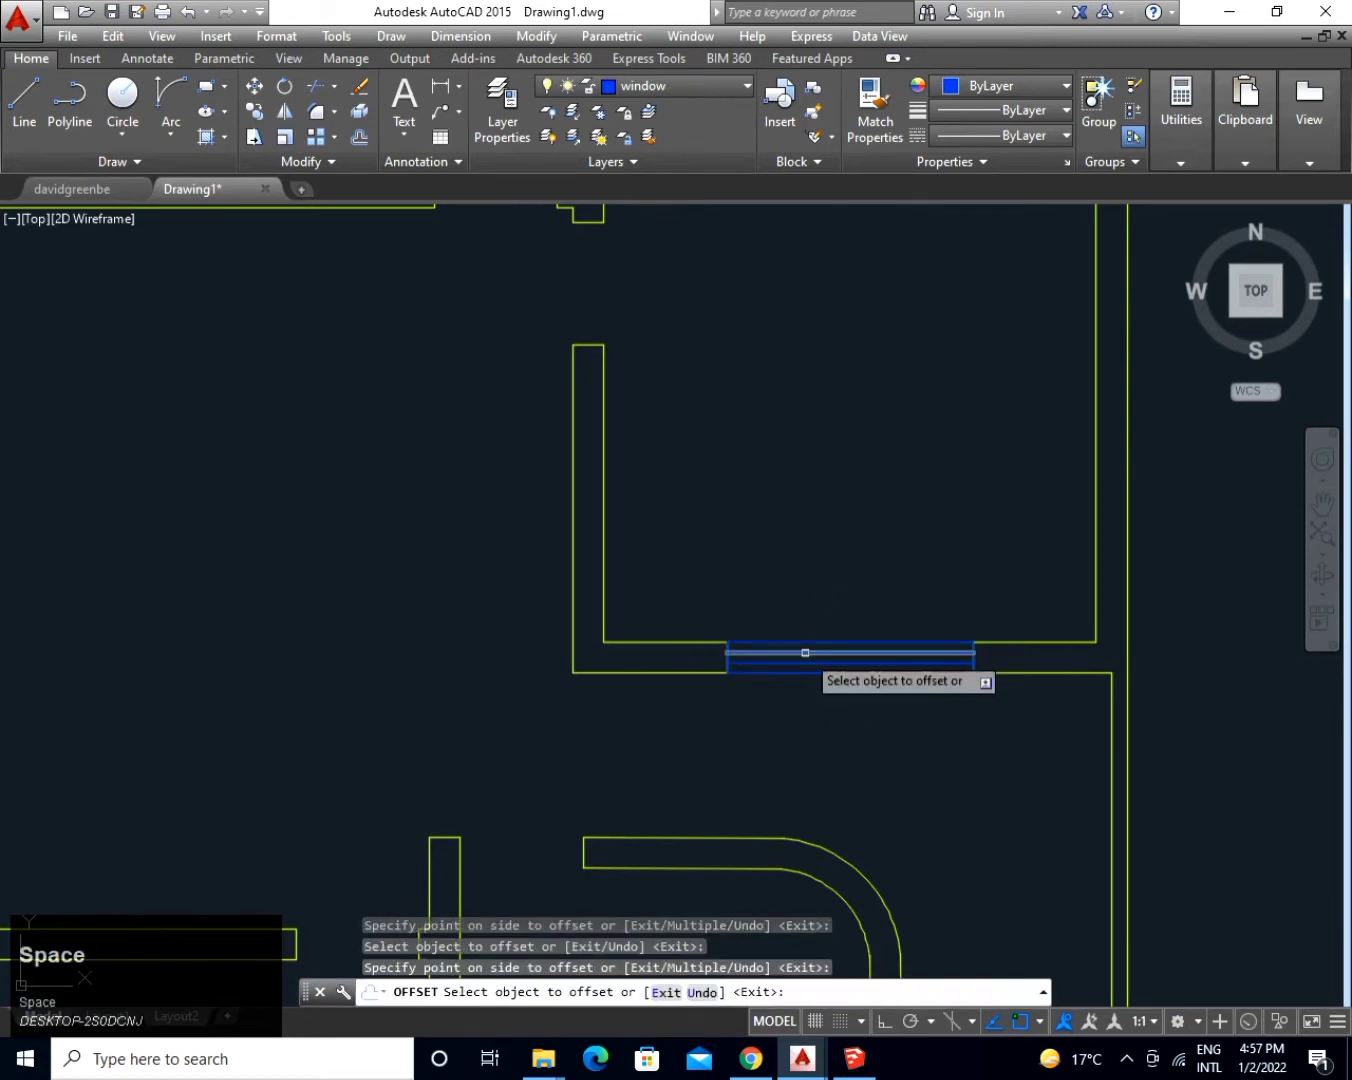
{"action": "middle_click_drag", "start_coordinate": [716, 745], "coordinate": [987, 171]}
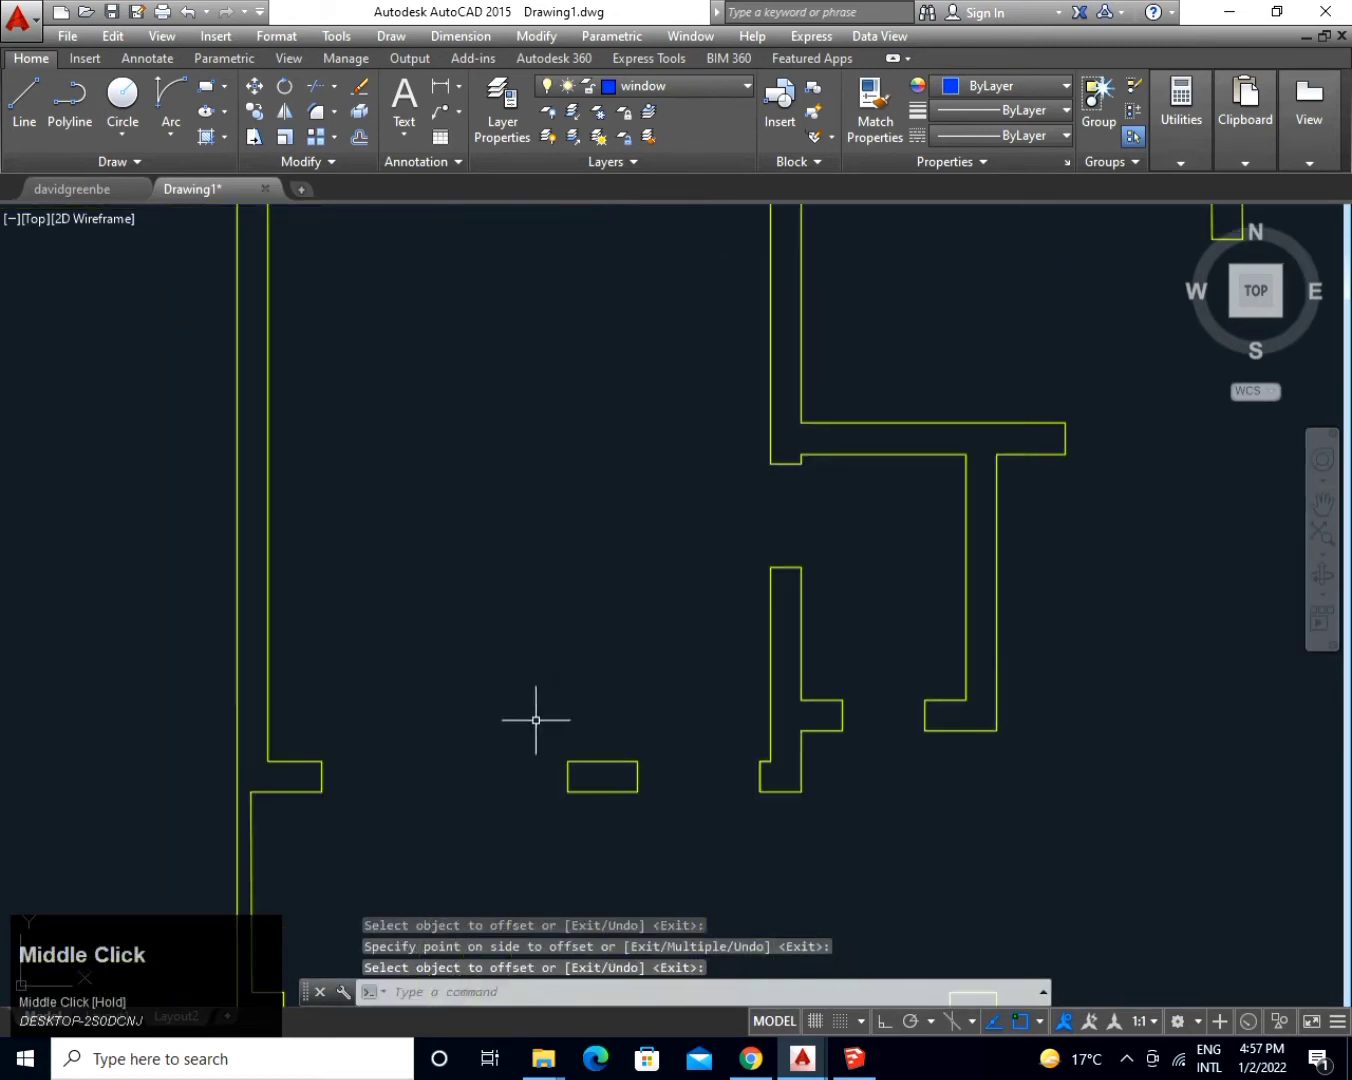
{"action": "key", "text": "space"}
{"action": "left_click", "coordinate": [322, 762]}
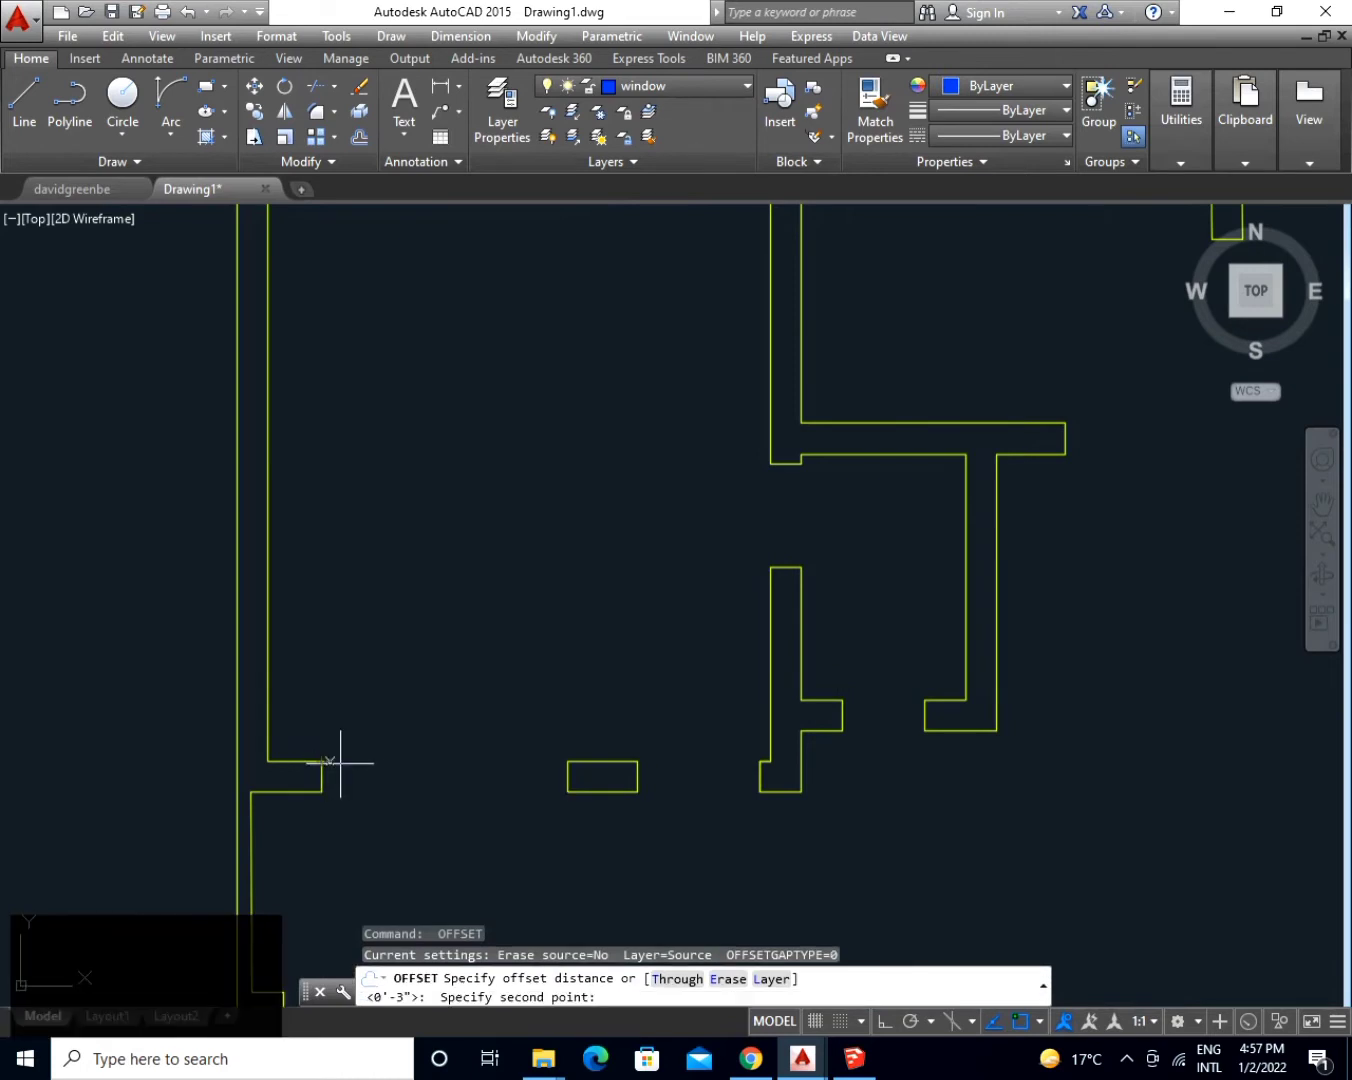
{"action": "key", "text": "Escape"}
Outline the window opening in the southwest room's south wall with a closed rectangle of lines.
{"action": "key", "text": "l"}
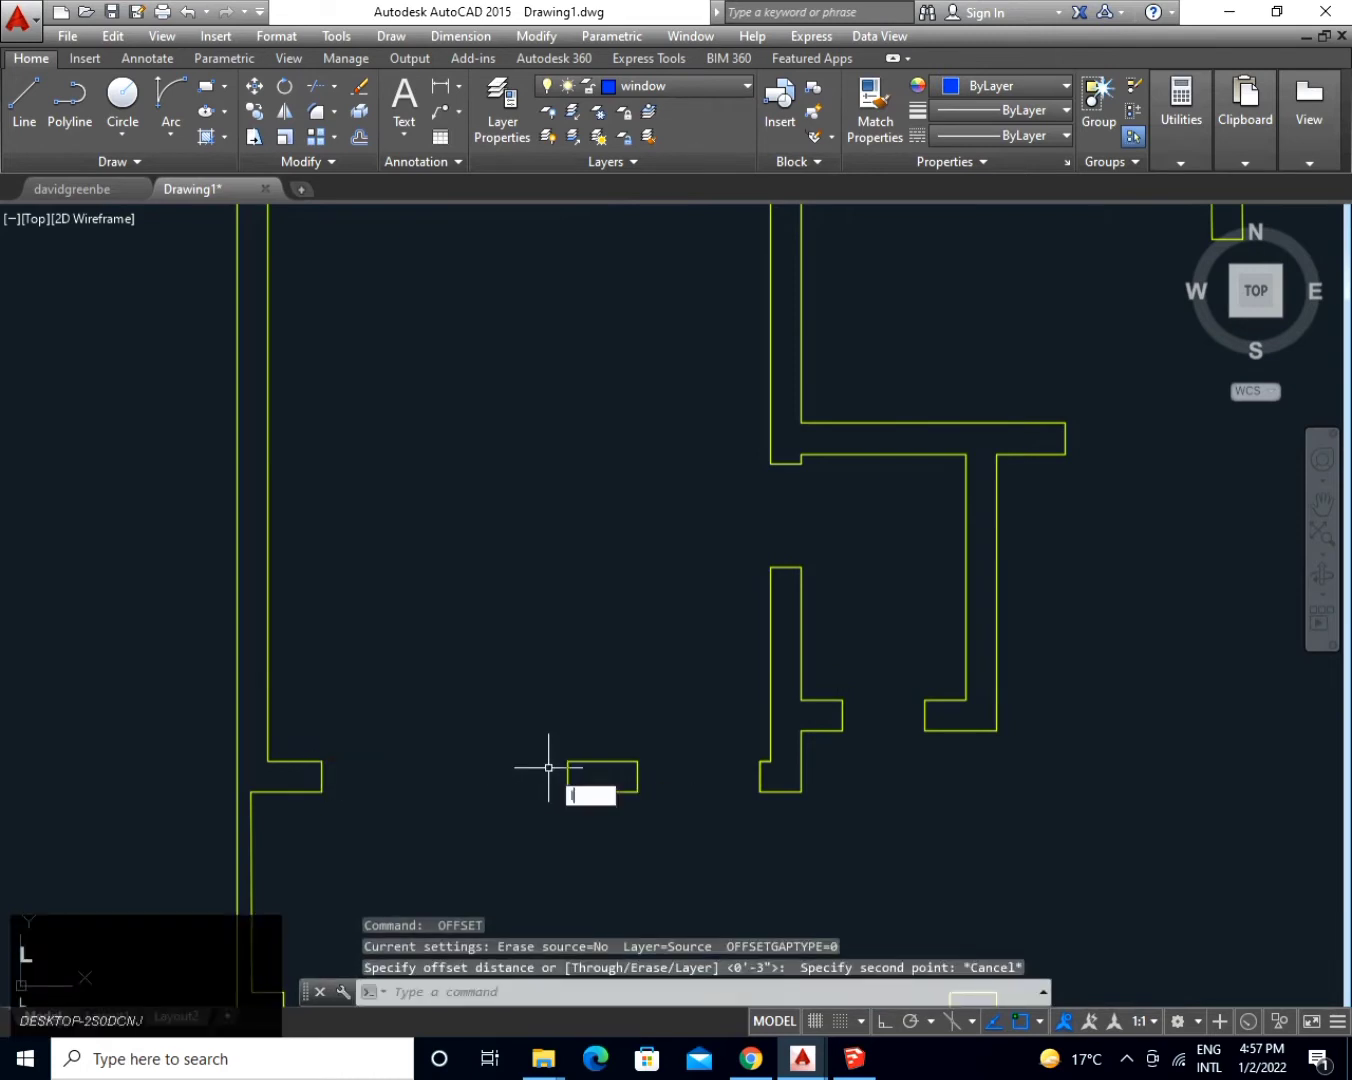
{"action": "key", "text": "space"}
{"action": "left_click", "coordinate": [325, 761]}
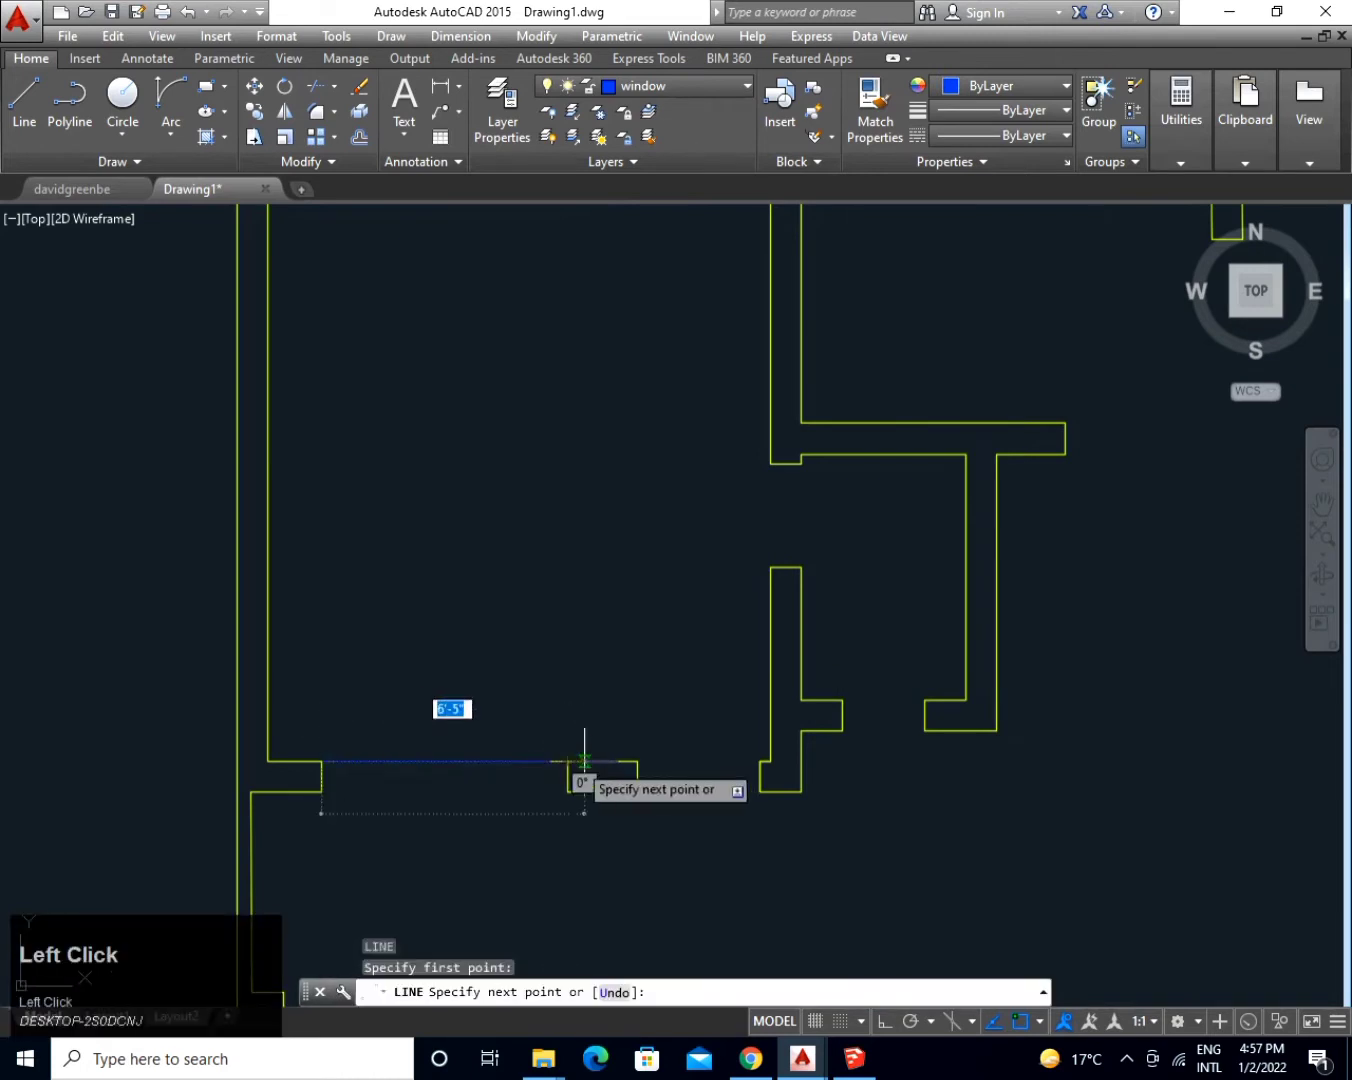
{"action": "left_click", "coordinate": [568, 762]}
{"action": "left_click", "coordinate": [569, 791]}
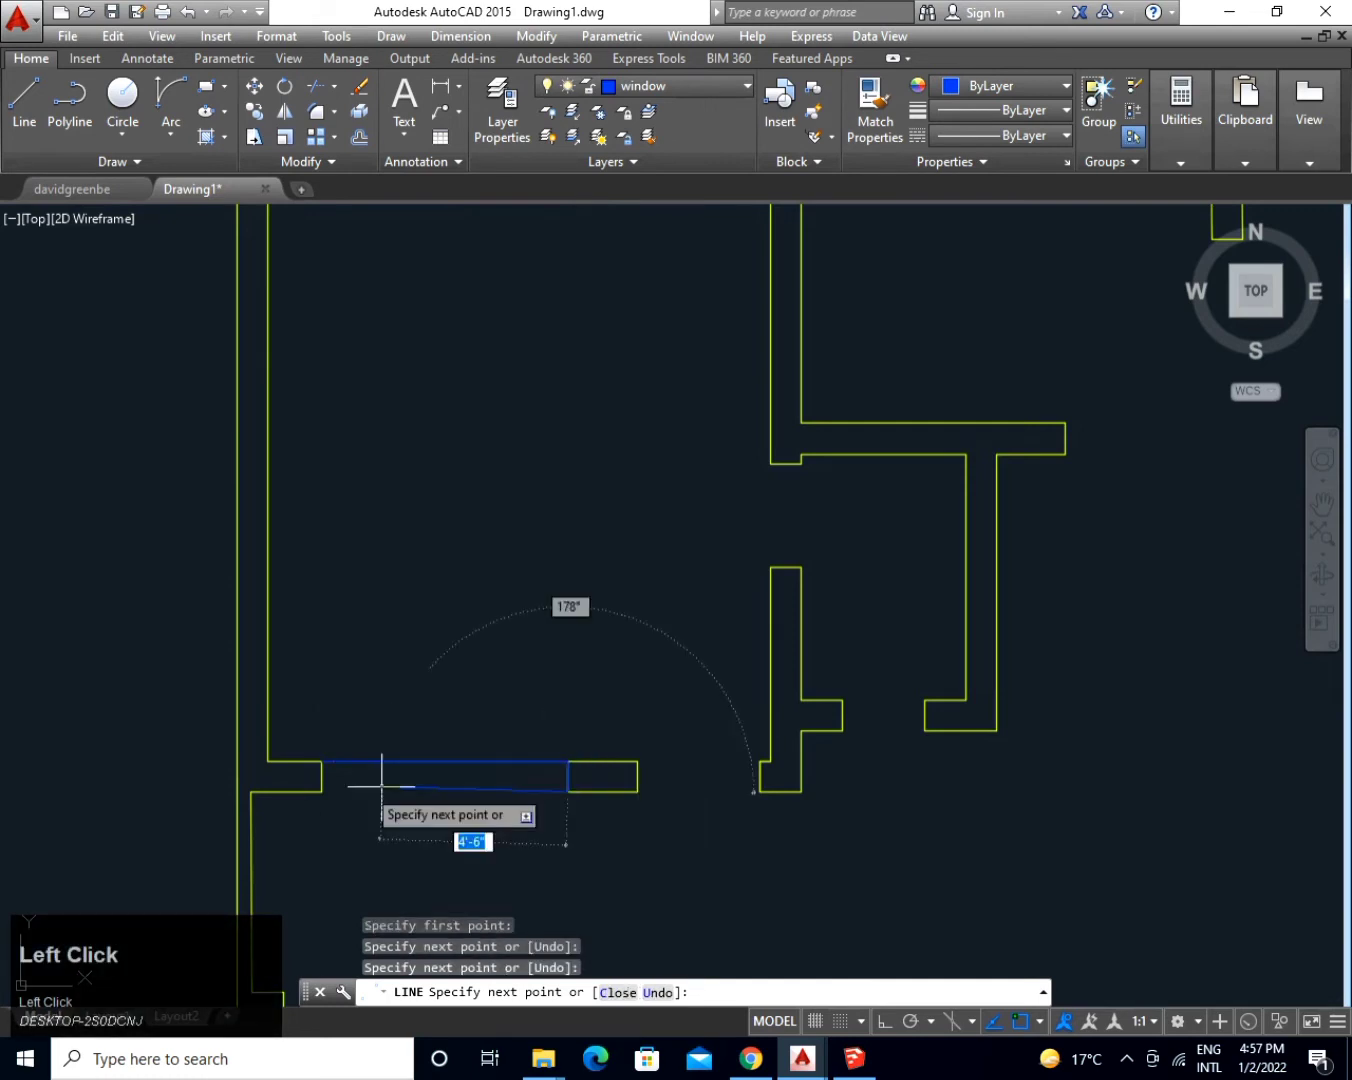
{"action": "left_click", "coordinate": [321, 792]}
{"action": "left_click", "coordinate": [321, 762]}
{"action": "key", "text": "space"}
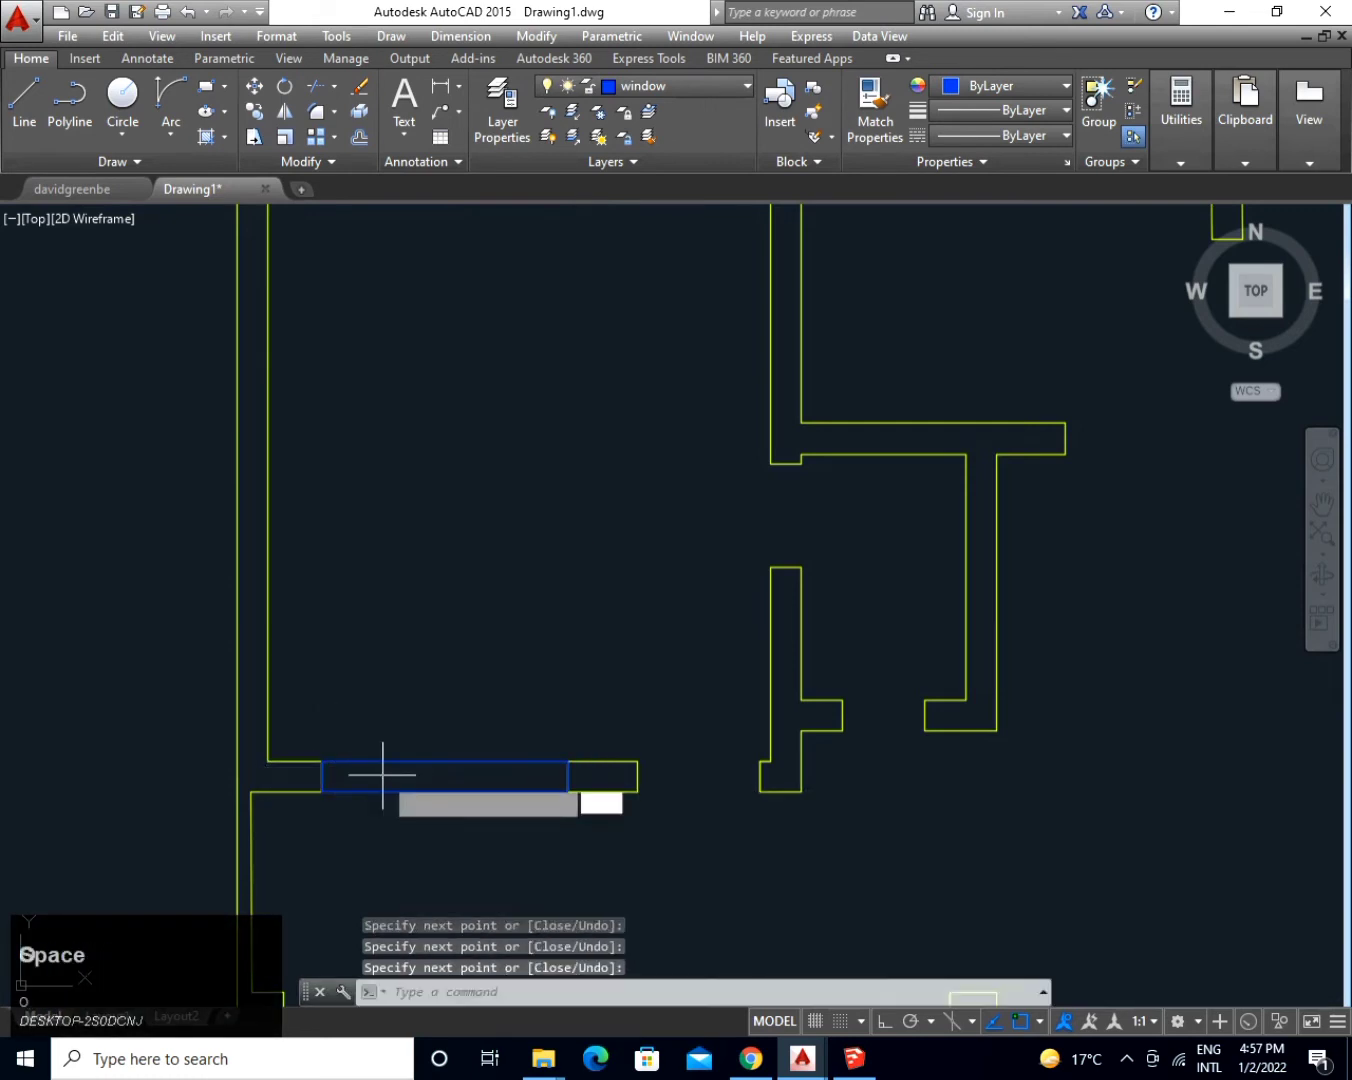
Offset the southwest window's south and north lines 3 inches inward to form its two inner lines.
{"action": "key", "text": "space"}
{"action": "left_click", "coordinate": [417, 798]}
{"action": "left_click", "coordinate": [419, 794]}
{"action": "left_click", "coordinate": [432, 718]}
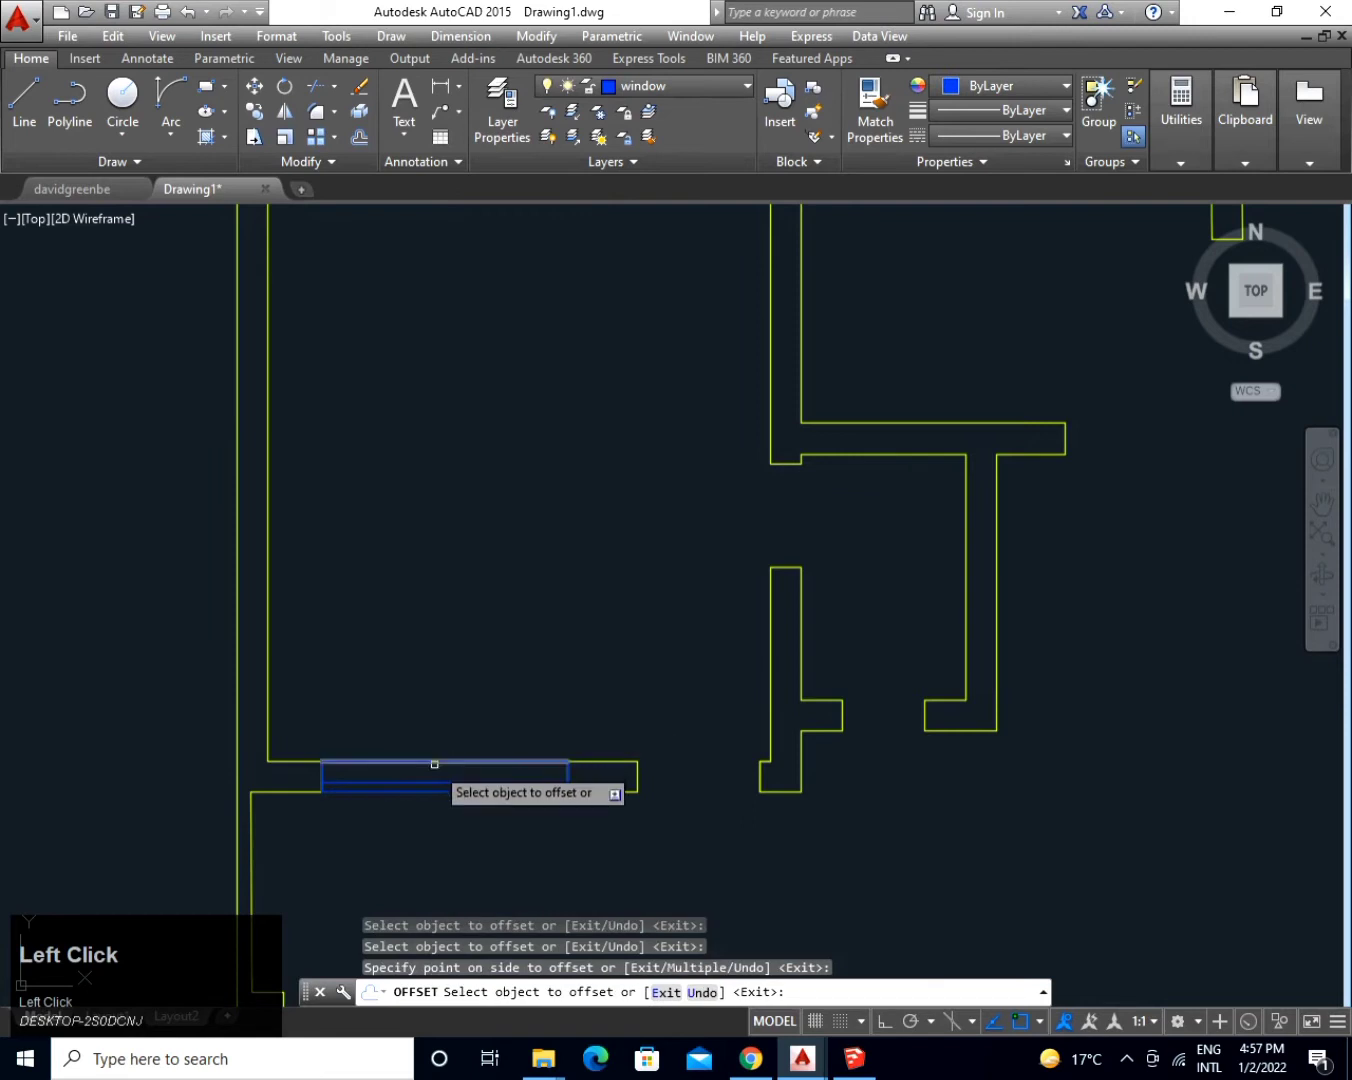
{"action": "left_click", "coordinate": [435, 764]}
{"action": "left_click", "coordinate": [432, 790]}
{"action": "key", "text": "space"}
Draw a ventilator in the W.C.'s south wall opening as an outline with two crossing diagonals.
{"action": "middle_click", "coordinate": [803, 715]}
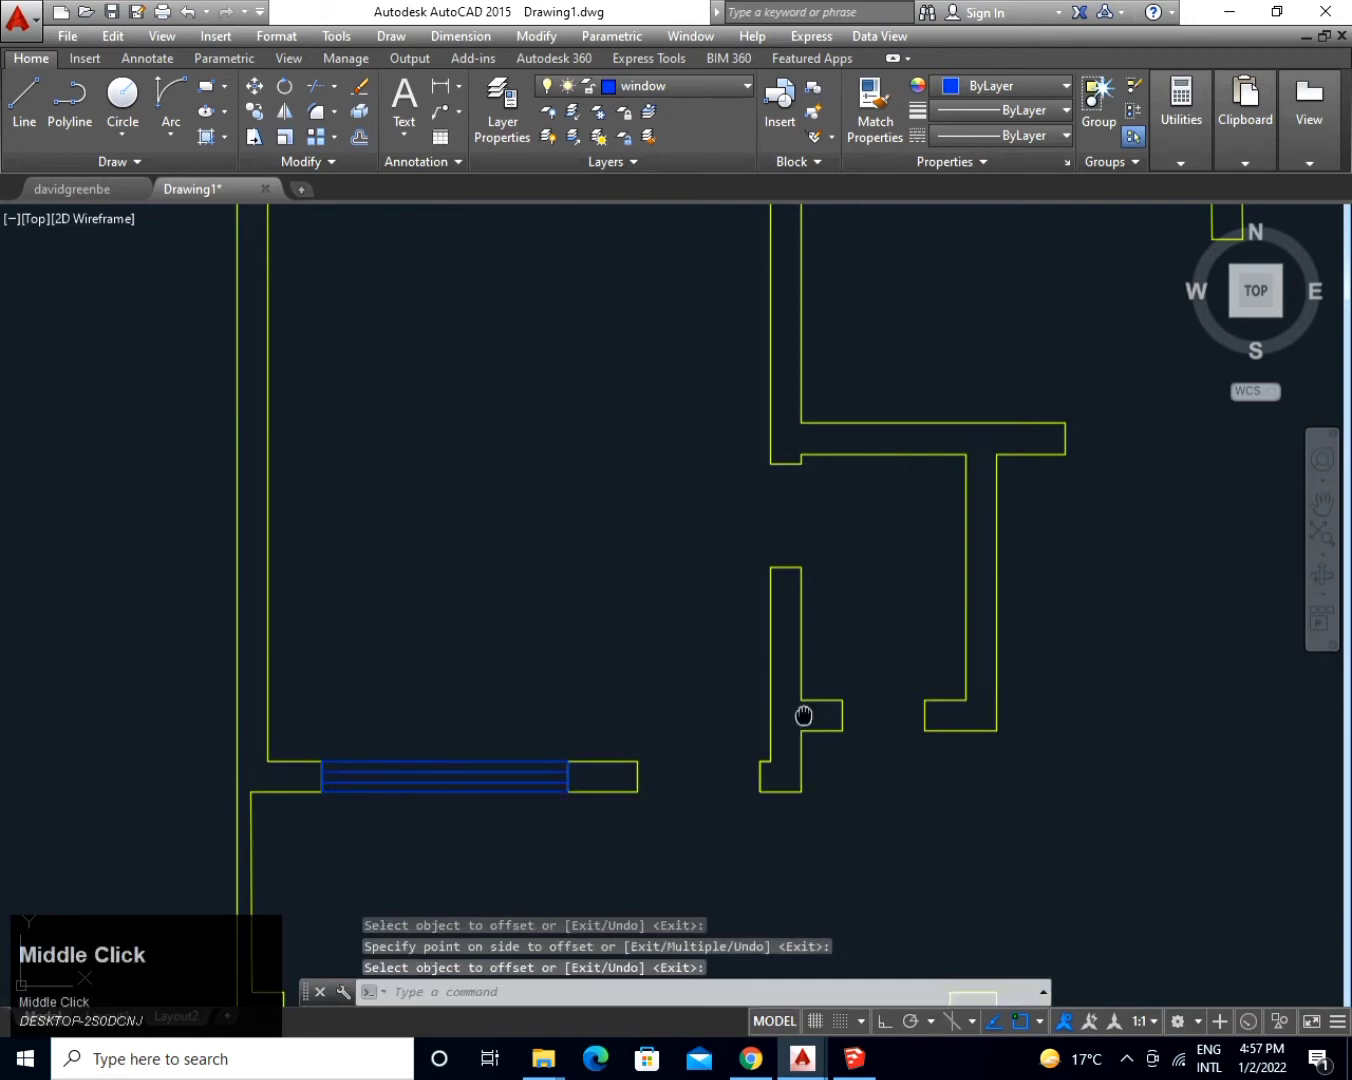
{"action": "middle_click_drag", "start_coordinate": [803, 715], "coordinate": [567, 724]}
{"action": "key", "text": "space"}
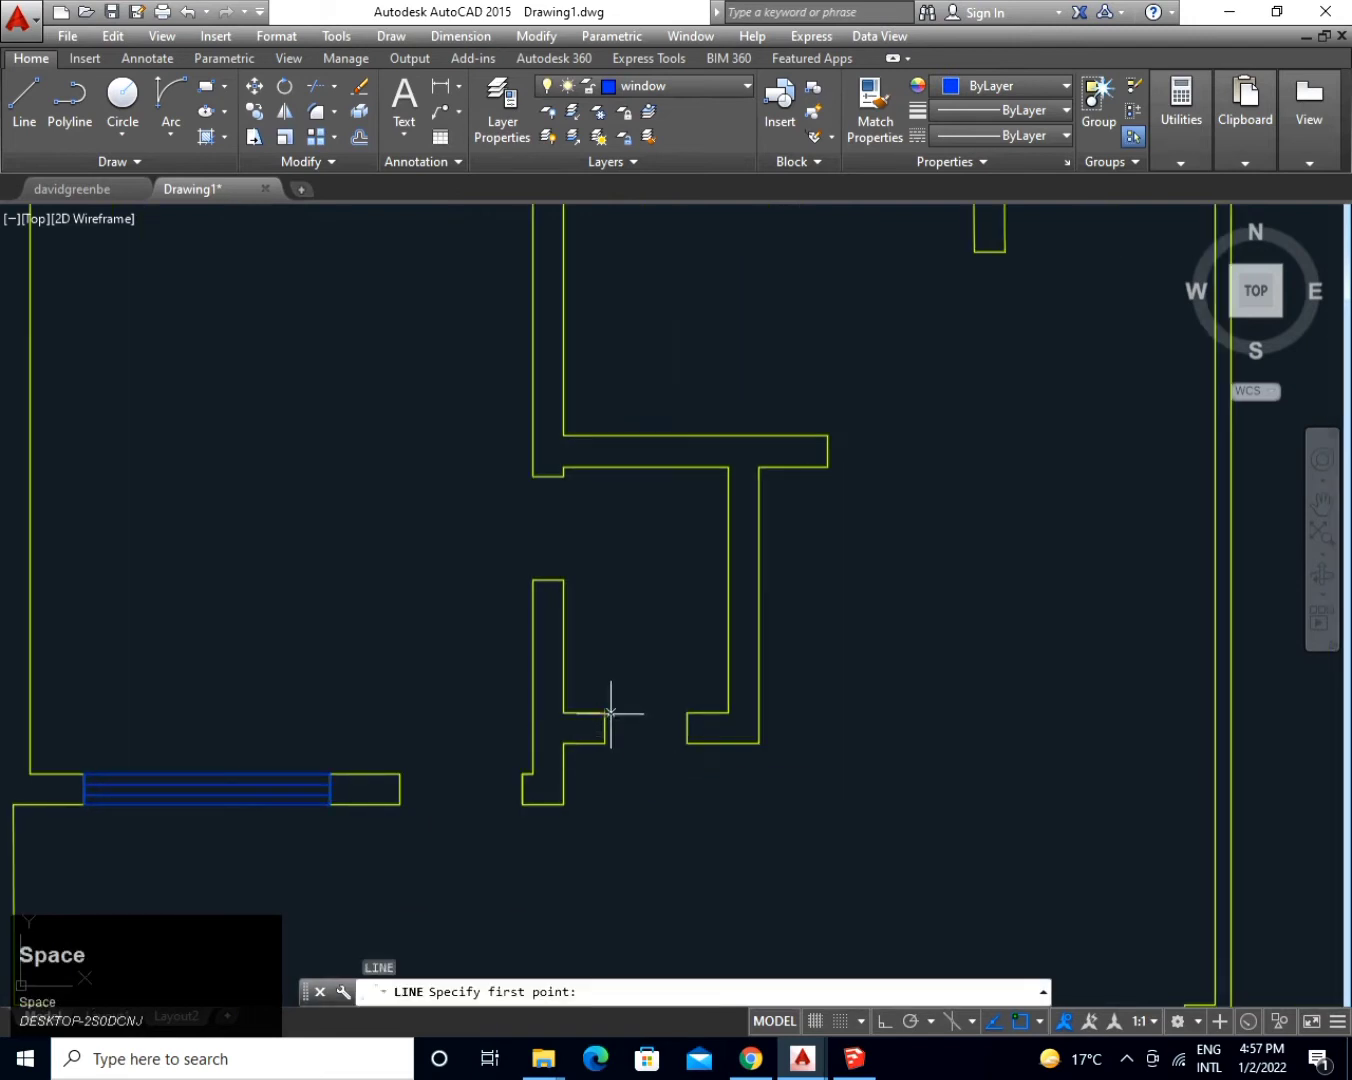
{"action": "left_click", "coordinate": [606, 713]}
{"action": "left_click", "coordinate": [692, 714]}
{"action": "left_click", "coordinate": [605, 743]}
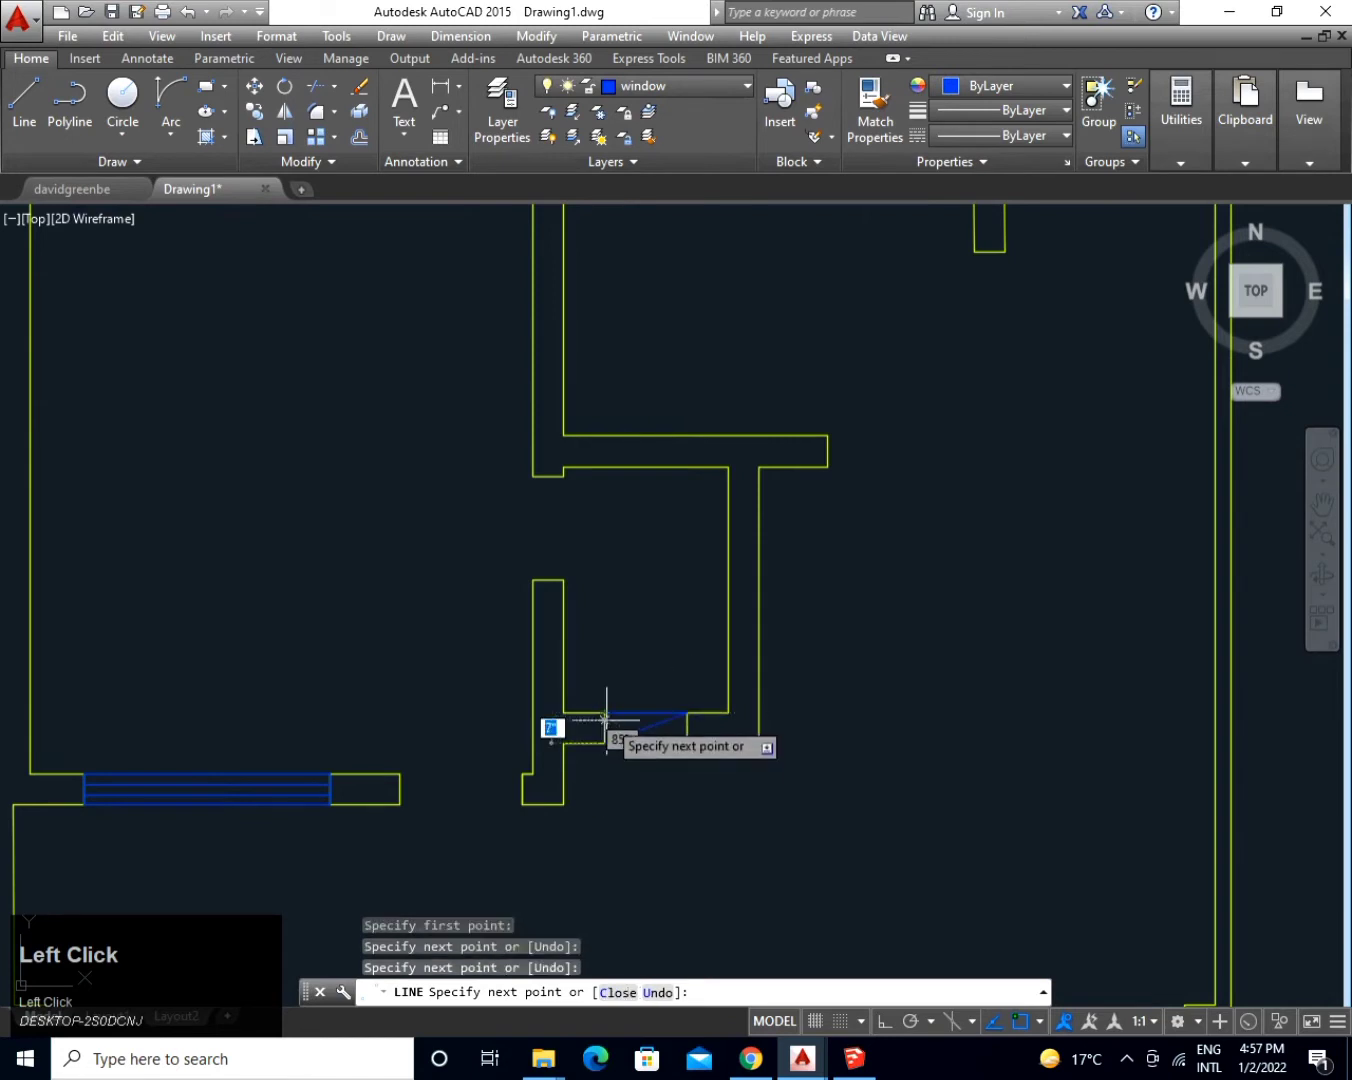
{"action": "left_click", "coordinate": [605, 713]}
{"action": "left_click", "coordinate": [686, 742]}
{"action": "left_click", "coordinate": [604, 743]}
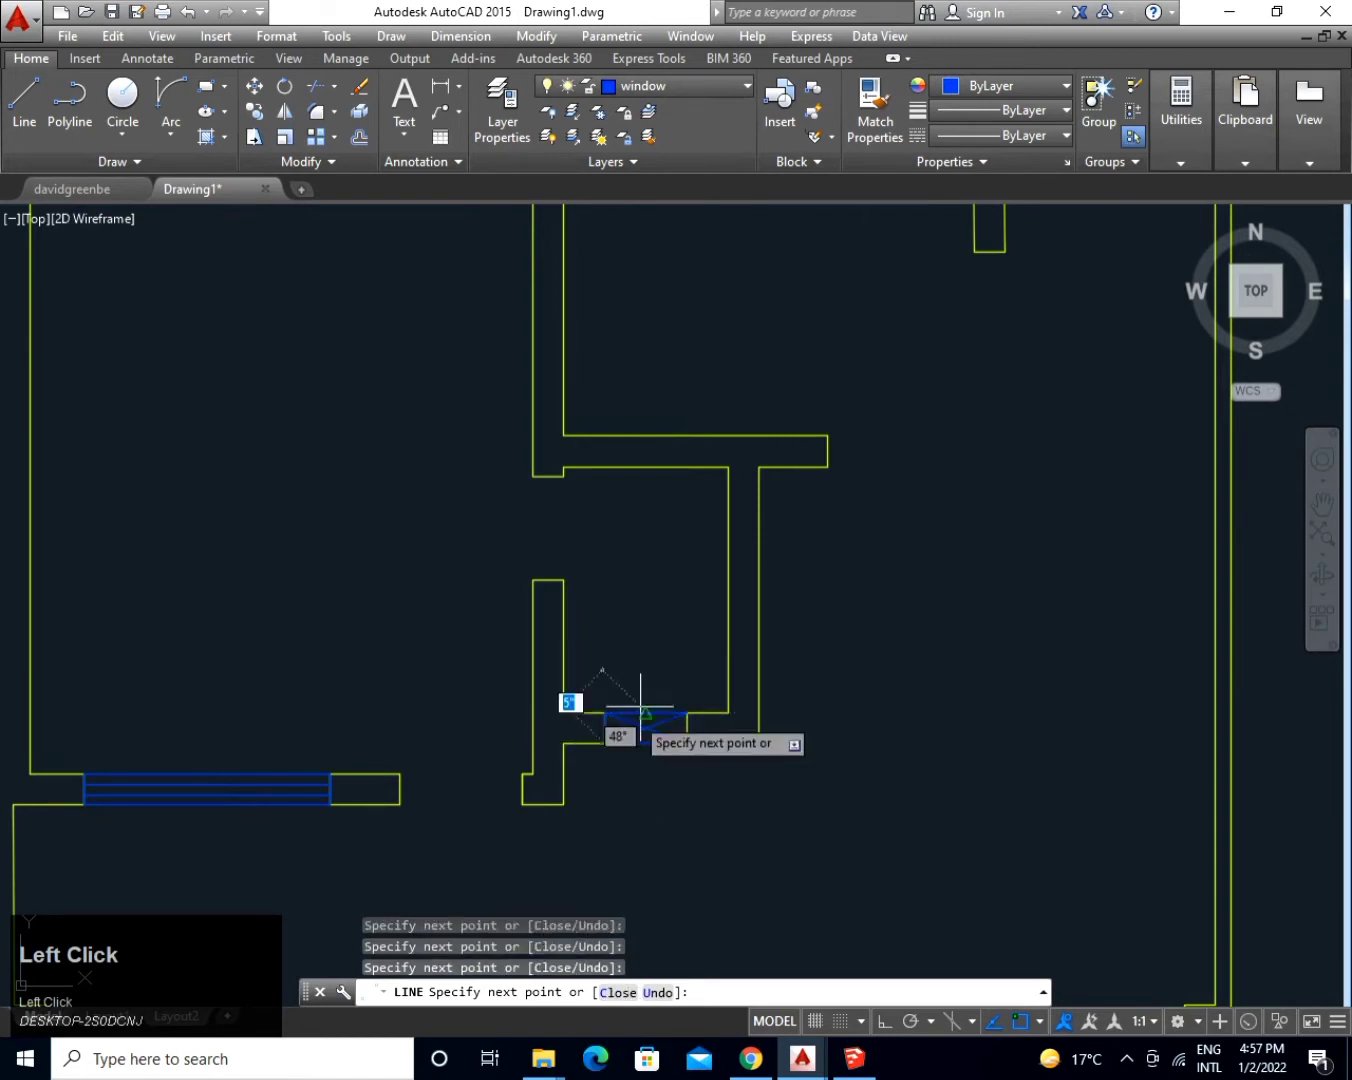
{"action": "key", "text": "space"}
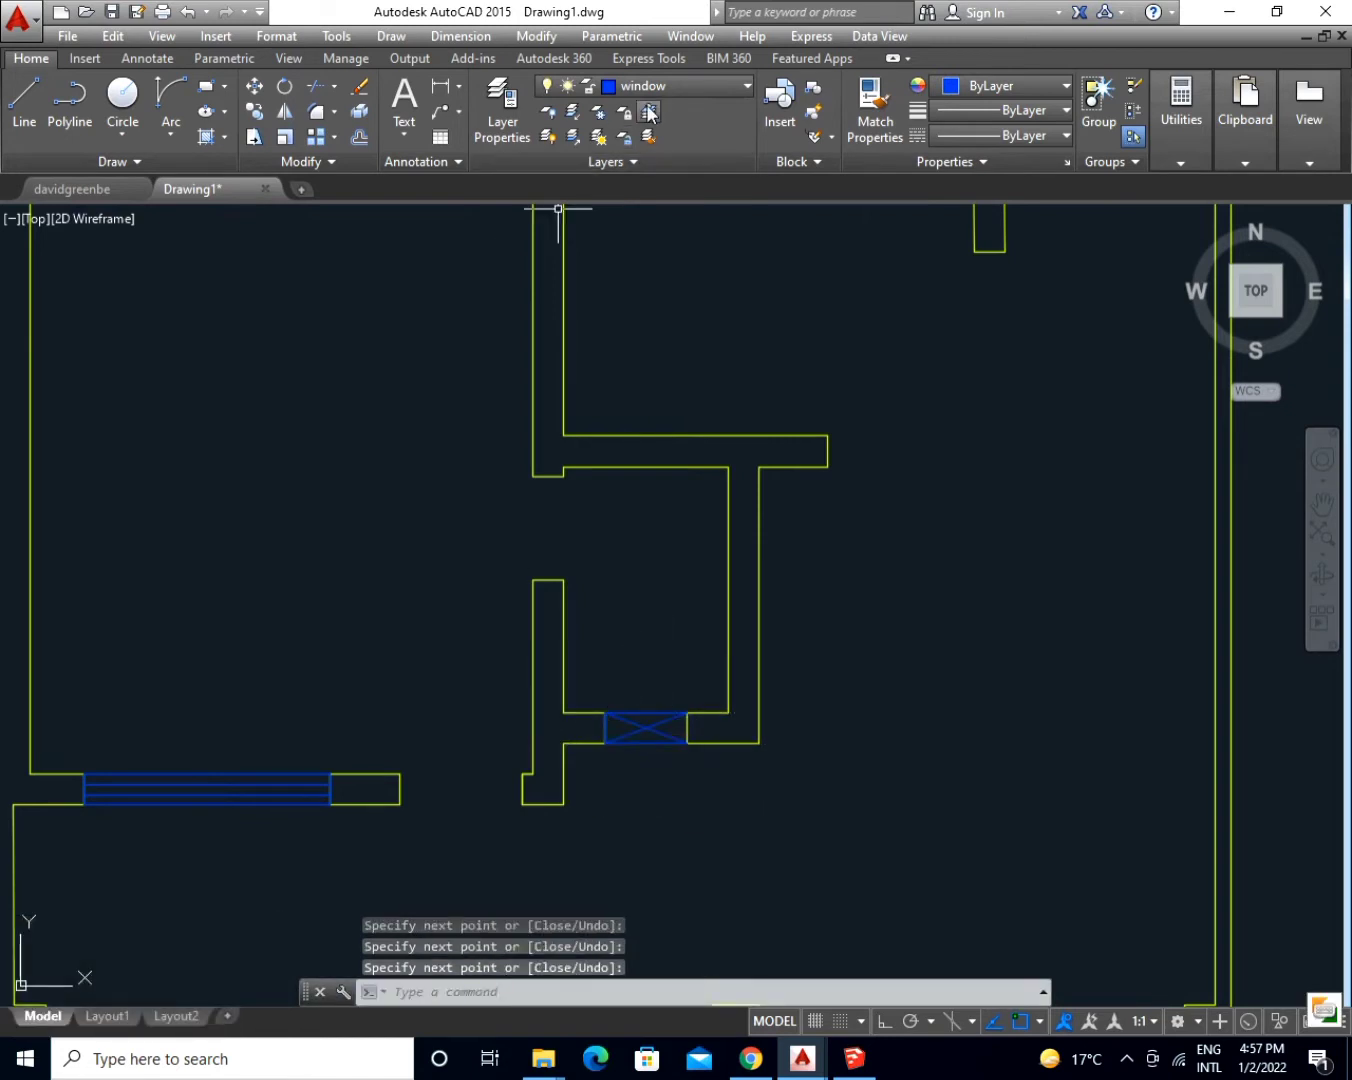
Turn layer 0 back on to show the PDF underlay and set window as the current layer.
{"action": "left_click", "coordinate": [697, 84]}
{"action": "left_click", "coordinate": [696, 84]}
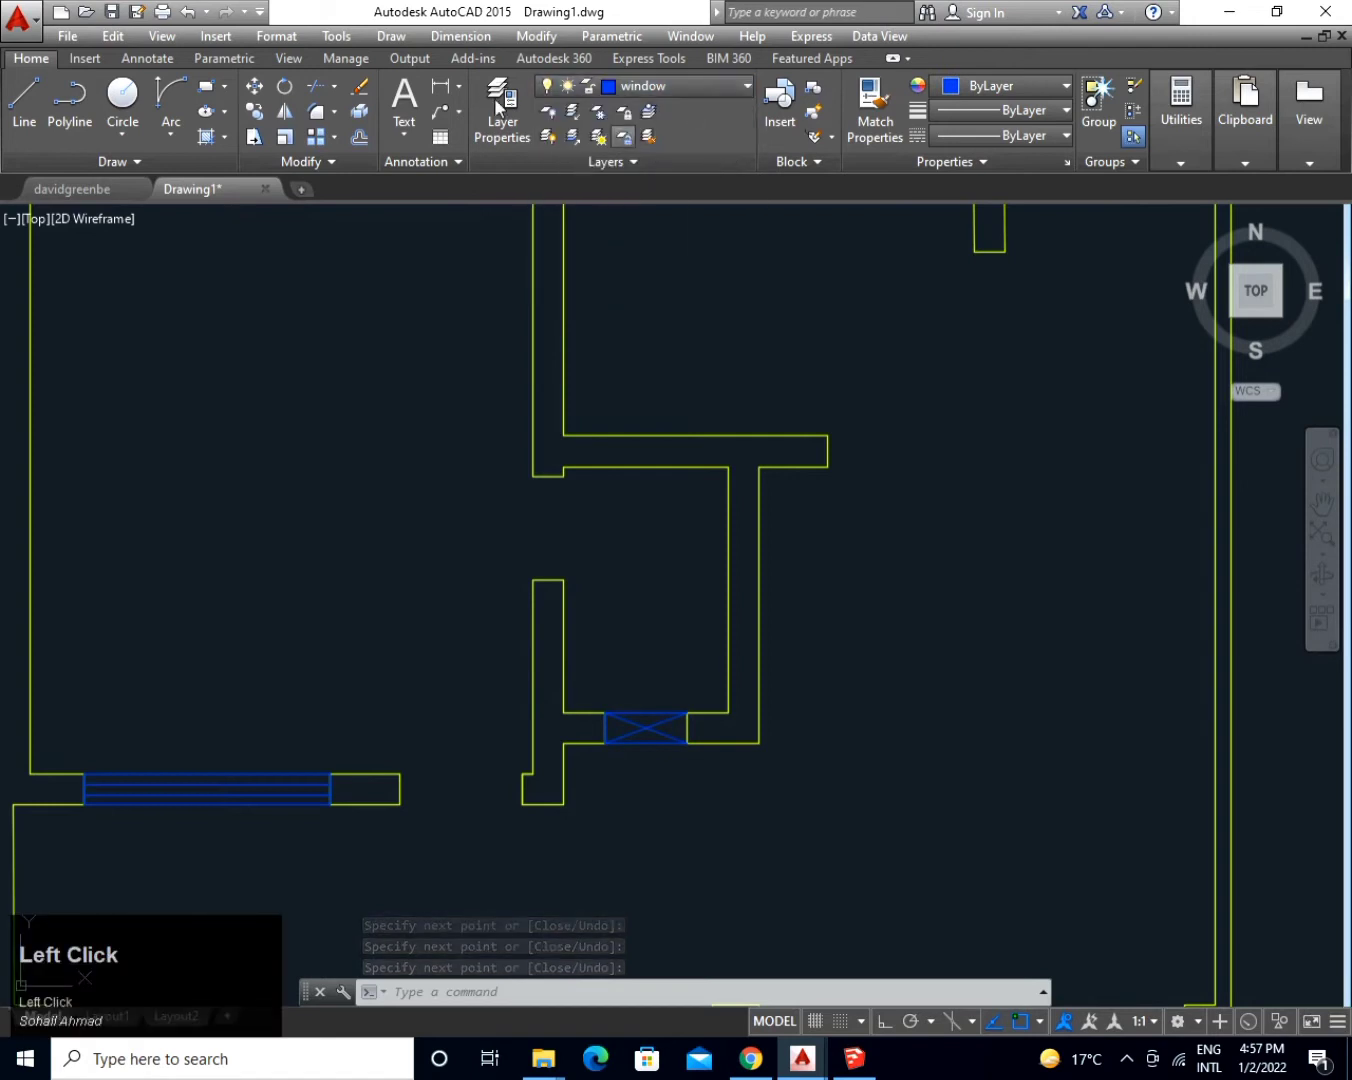
{"action": "left_click", "coordinate": [675, 85]}
{"action": "left_click", "coordinate": [552, 112]}
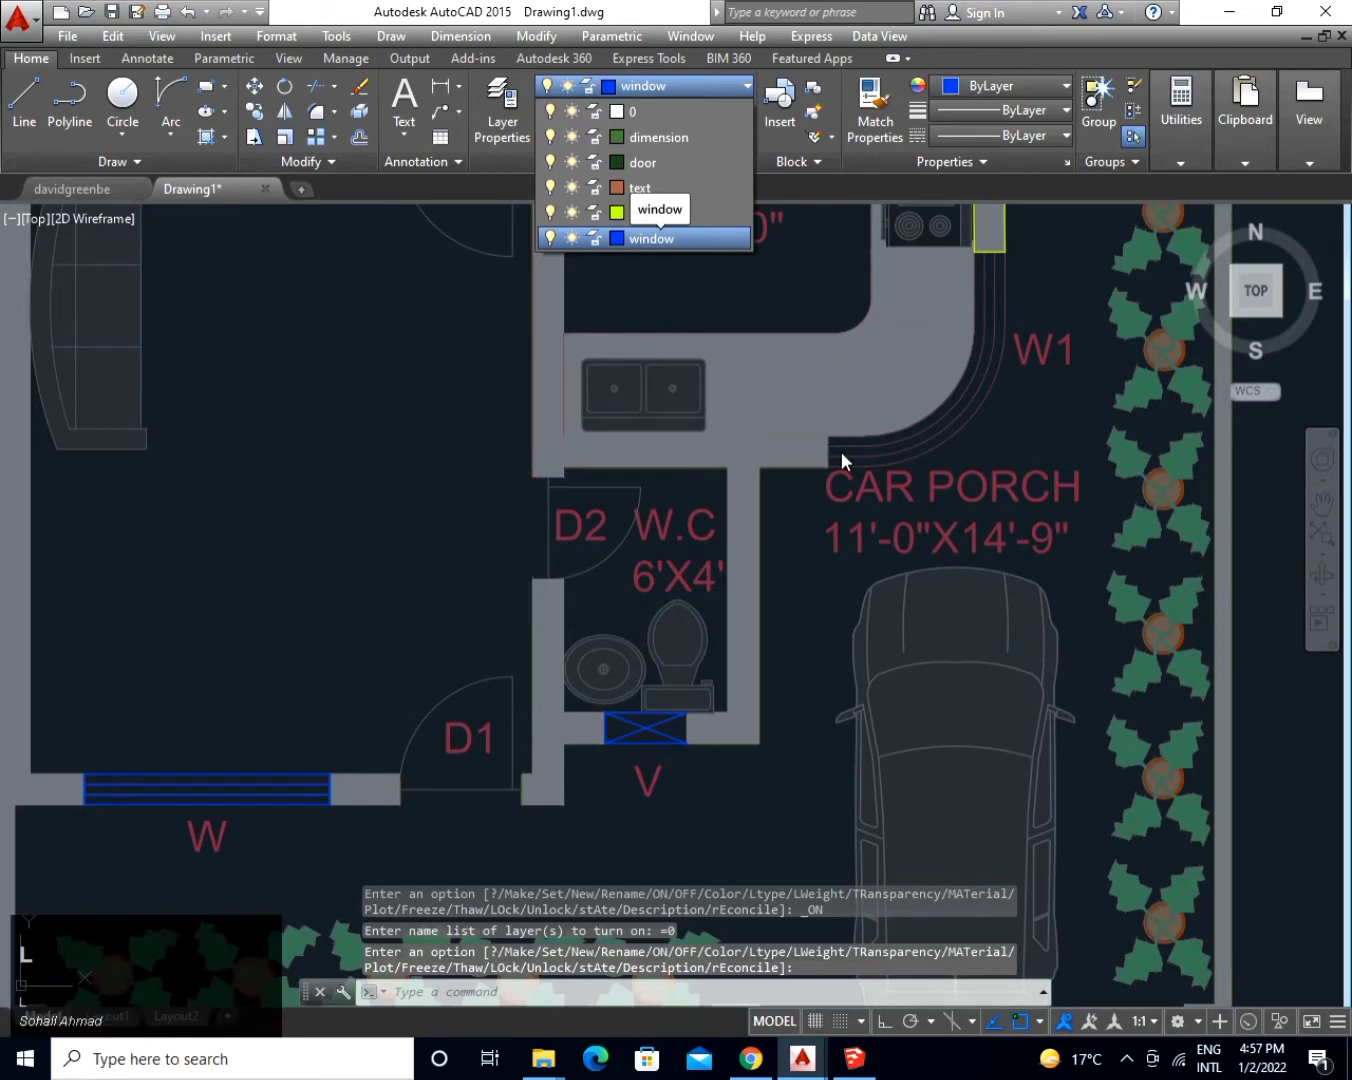
{"action": "left_click", "coordinate": [652, 238]}
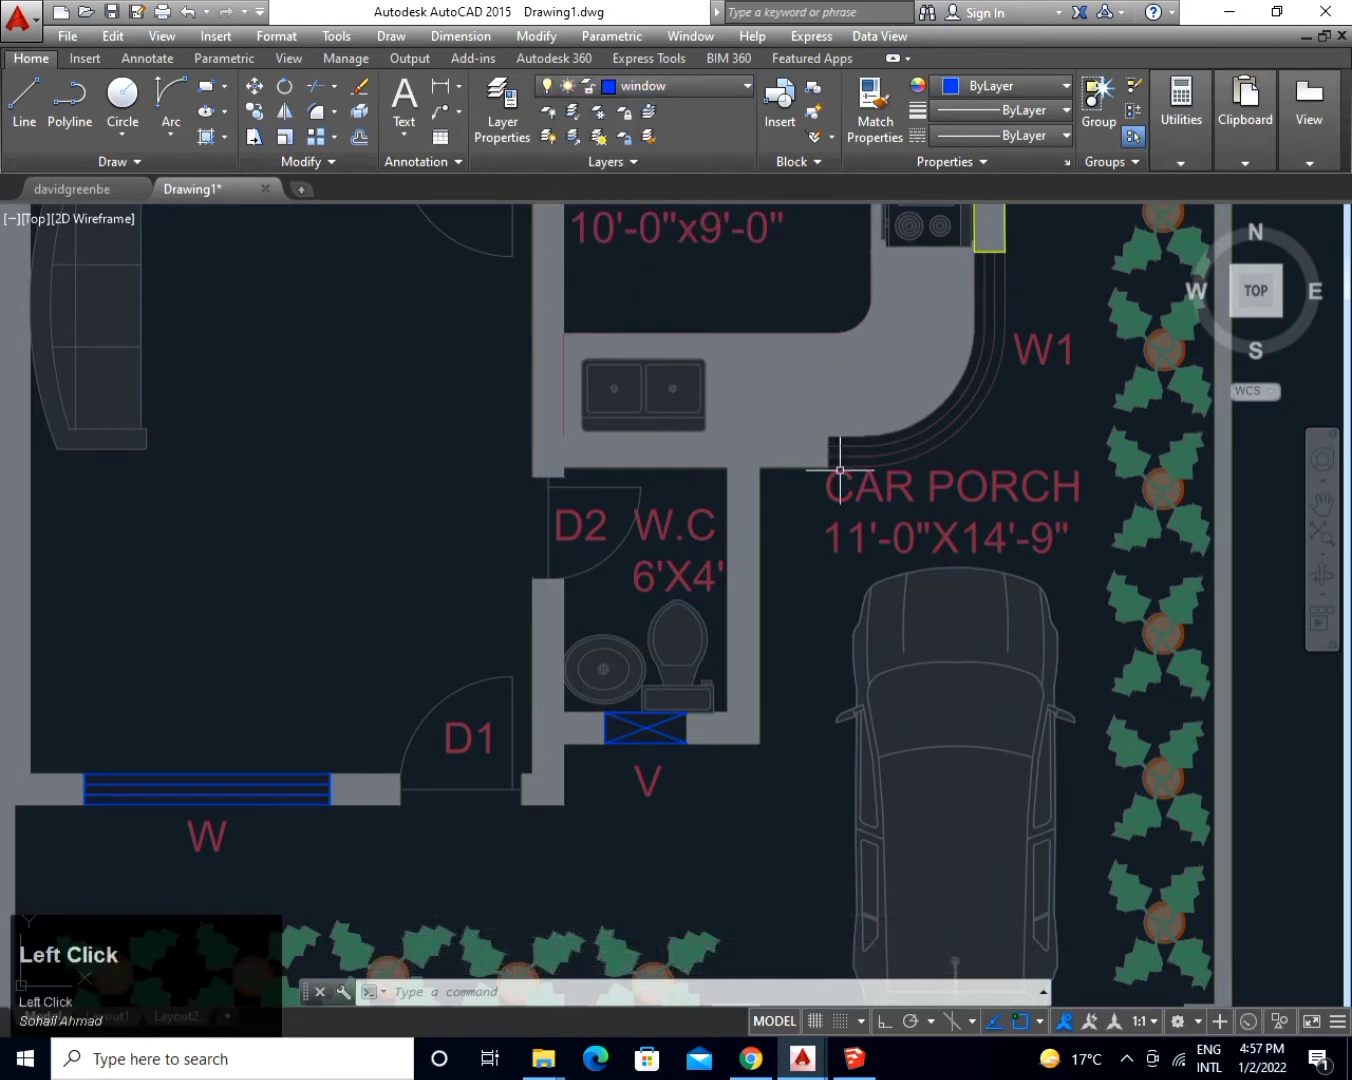
Trace the west end line and the inner and outer straight segments of curved kitchen window W1 up to the arcs.
{"action": "key", "text": "space"}
{"action": "left_click", "coordinate": [826, 465]}
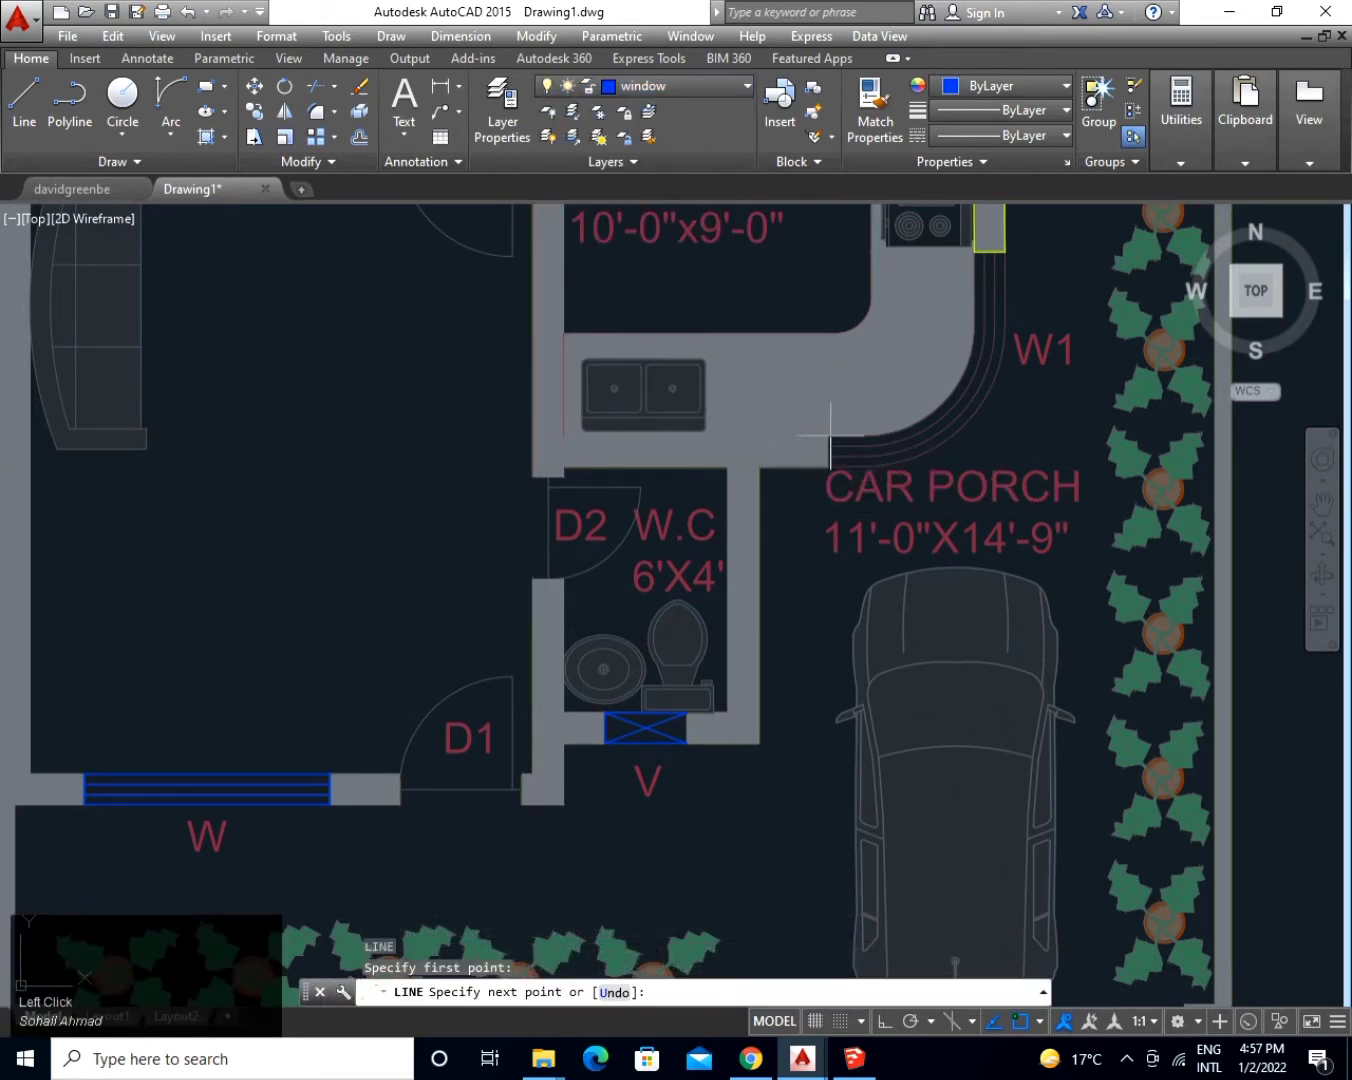
{"action": "left_click", "coordinate": [826, 437]}
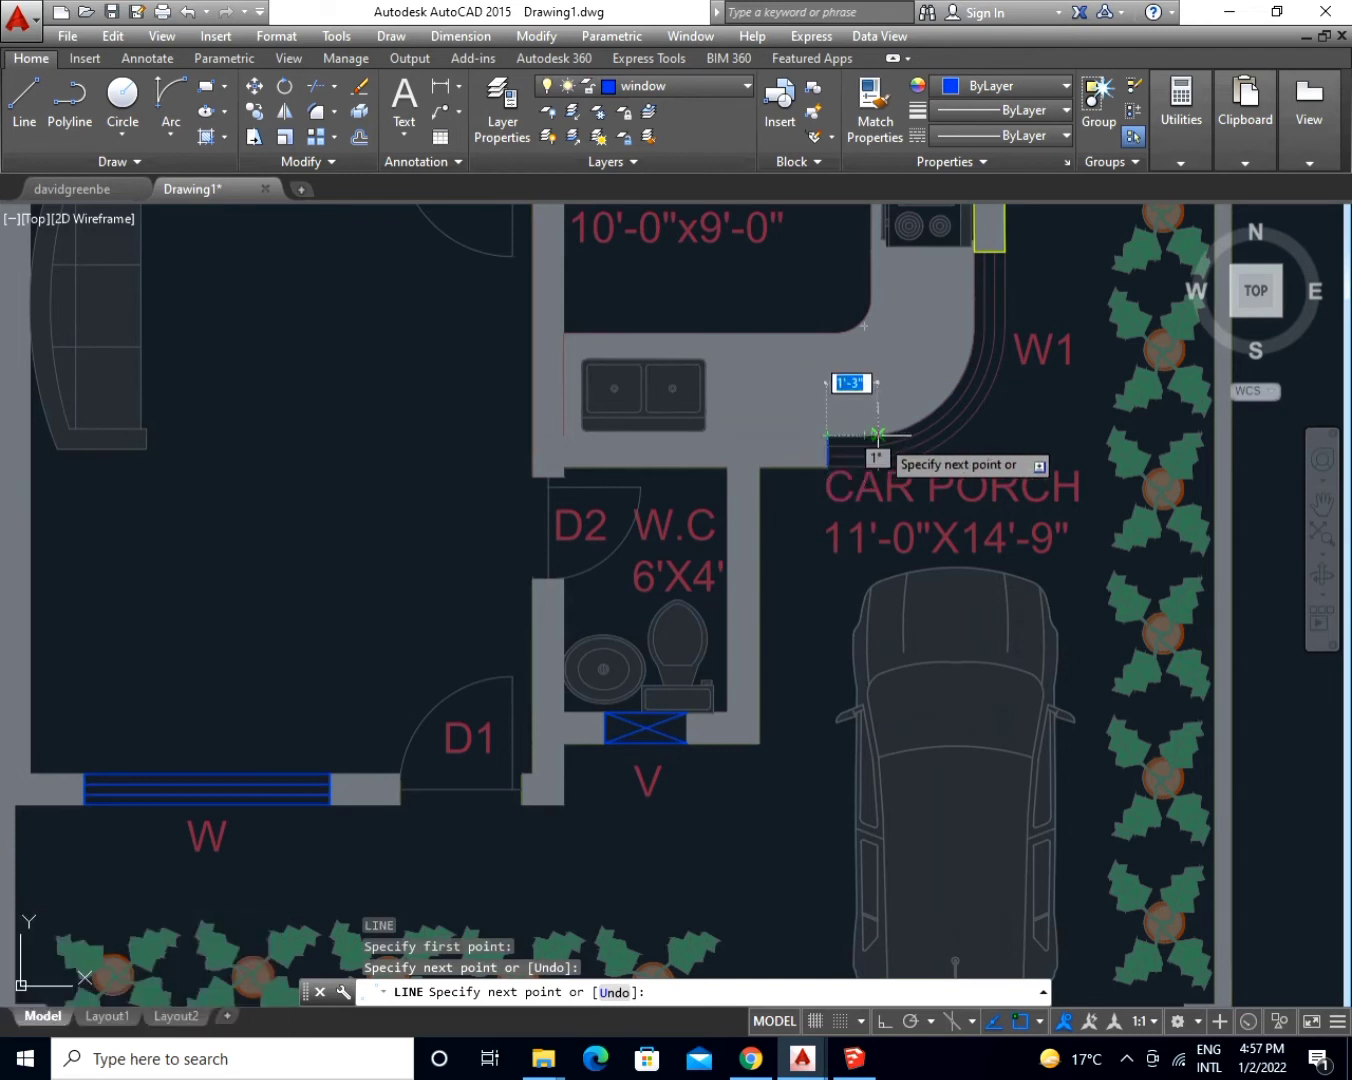
{"action": "left_click", "coordinate": [875, 438]}
{"action": "key", "text": "space"}
{"action": "key", "text": "space"}
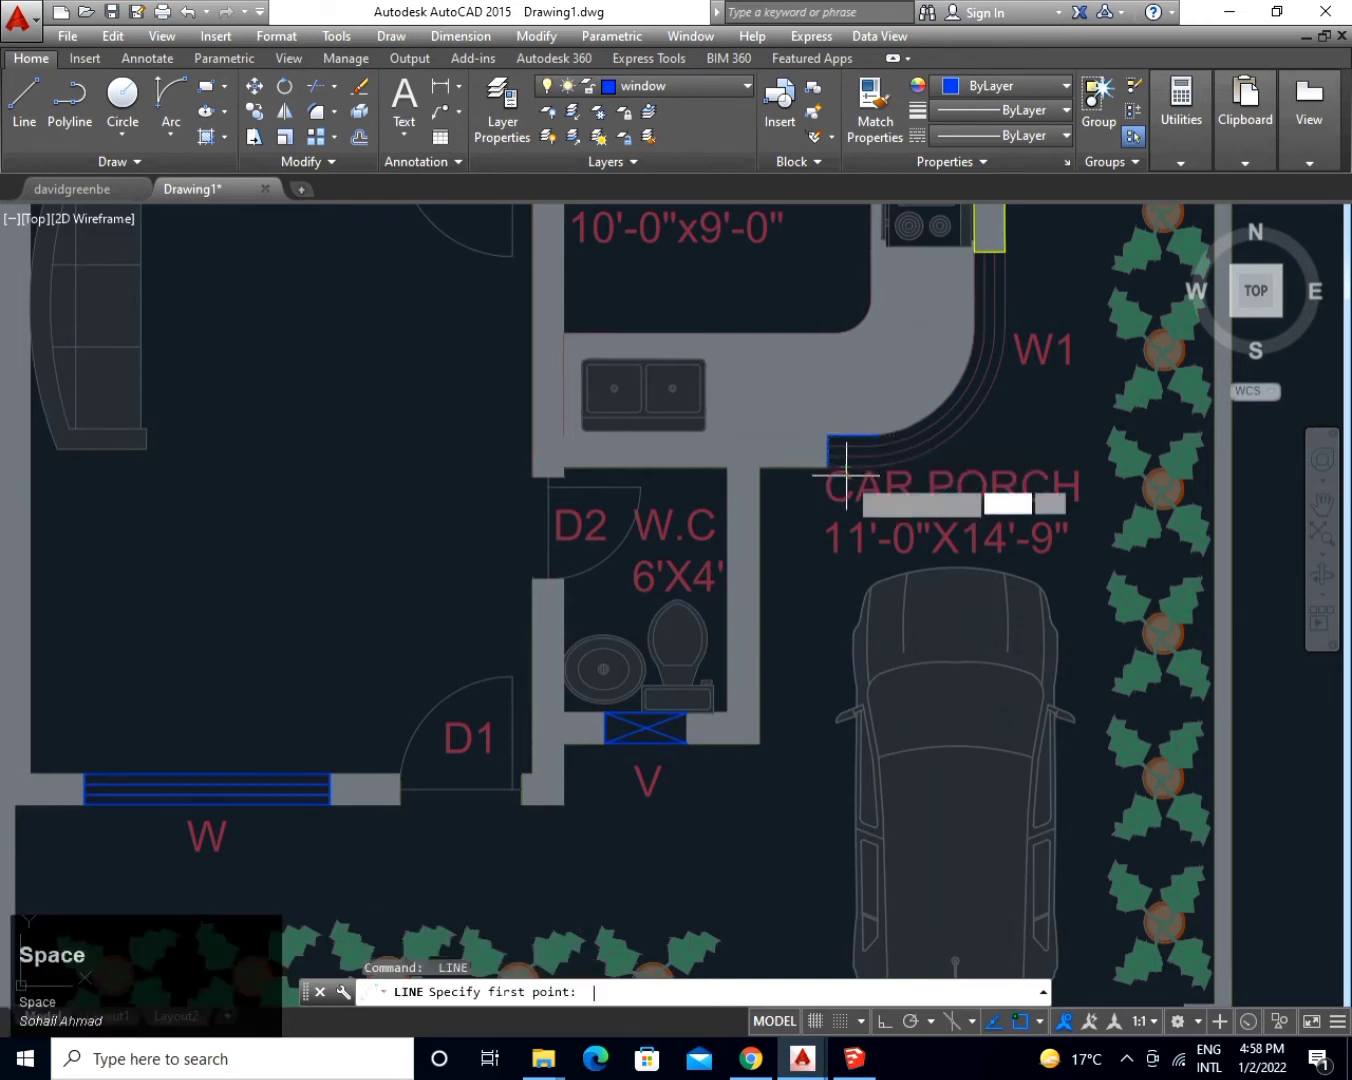
{"action": "left_click", "coordinate": [830, 465]}
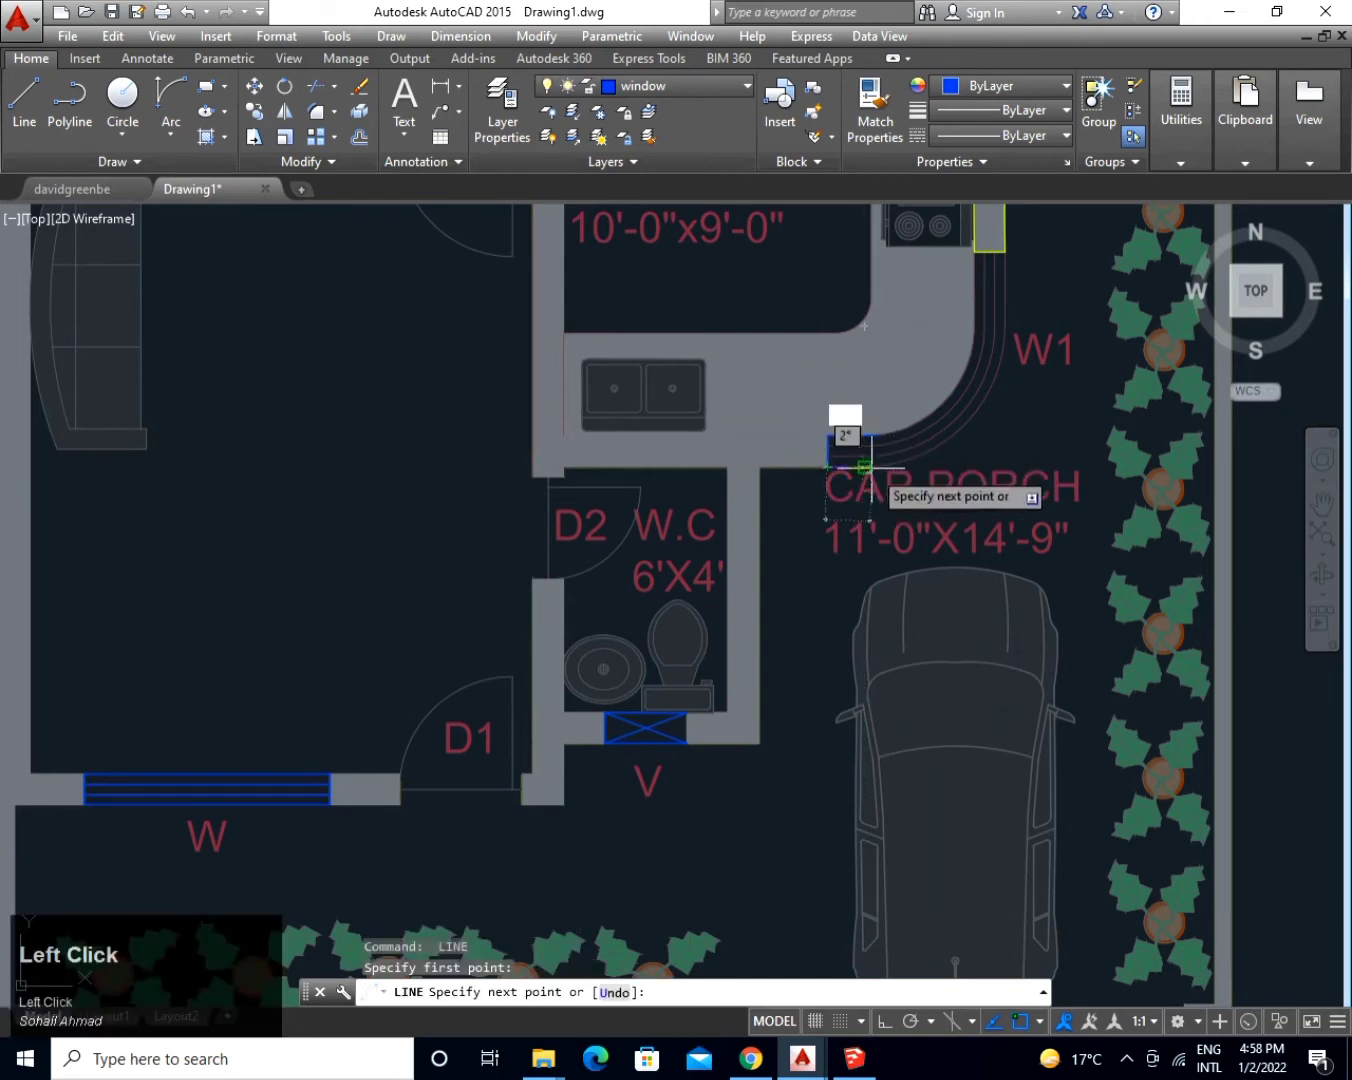
{"action": "left_click", "coordinate": [876, 465]}
{"action": "key", "text": "space"}
{"action": "scroll", "coordinate": [940, 410], "scroll_direction": "up", "scroll_amount": 1}
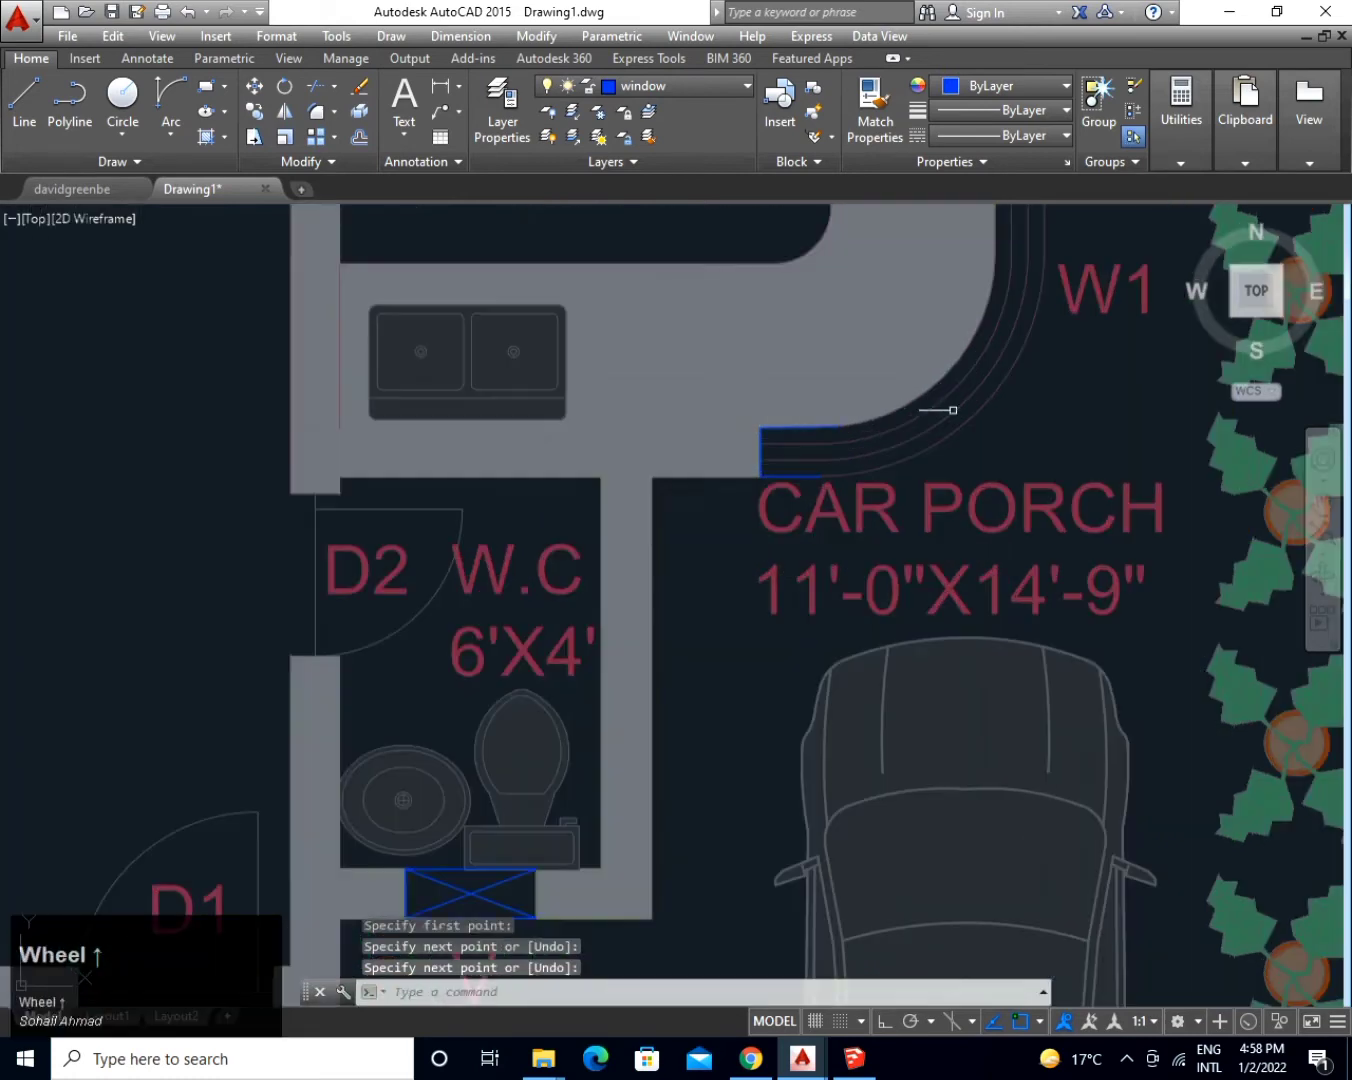
{"action": "middle_click_drag", "start_coordinate": [998, 280], "coordinate": [878, 422]}
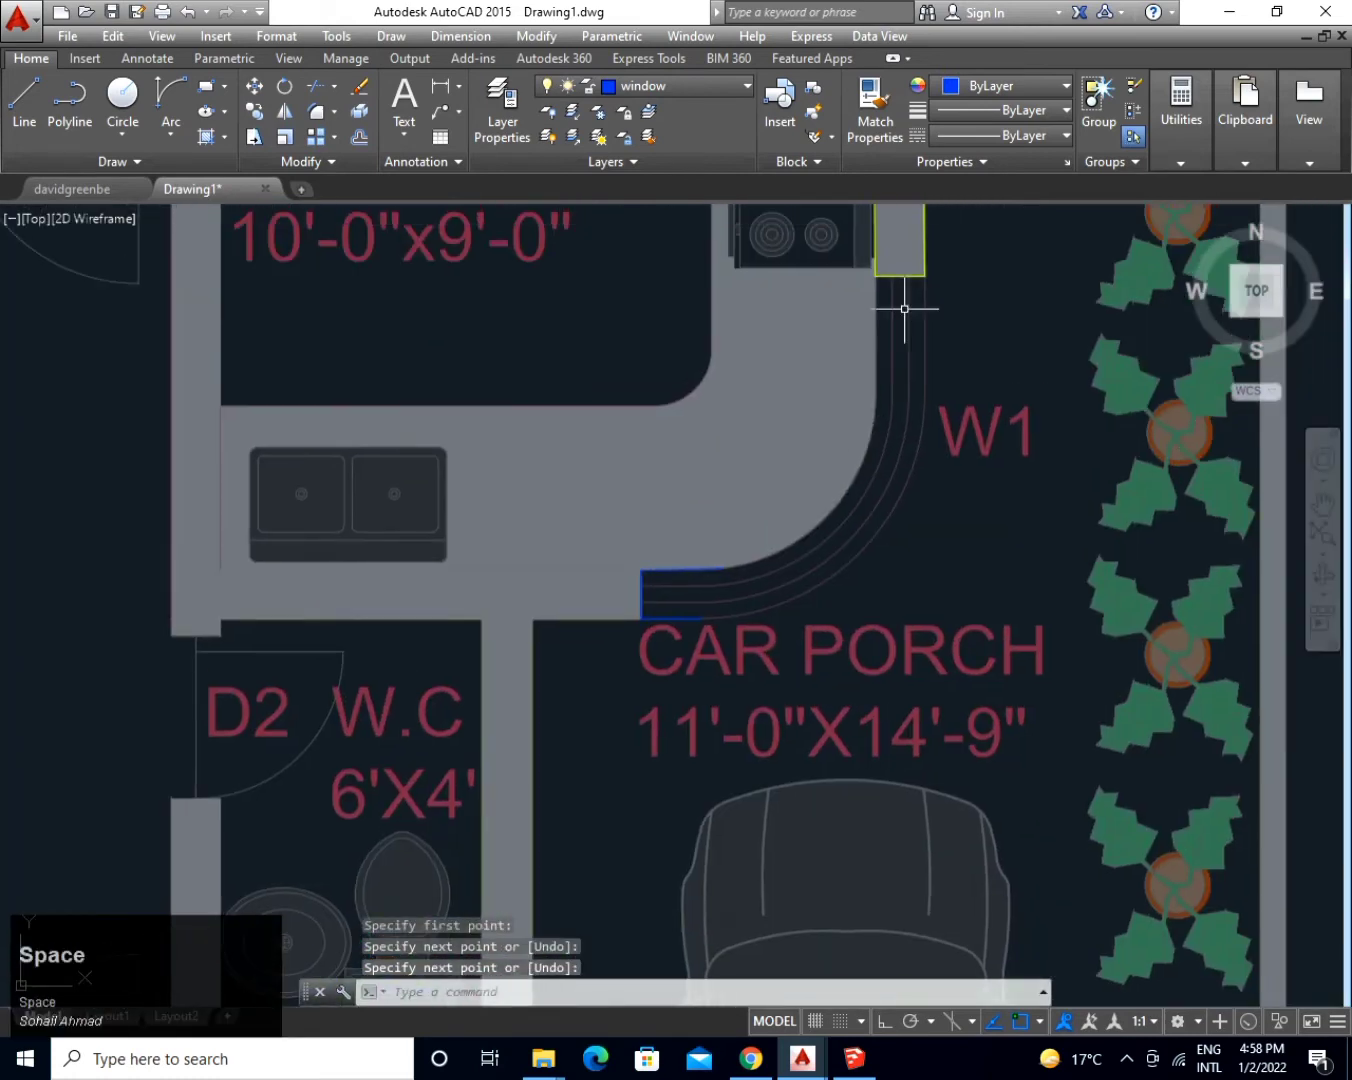
Trace the outer and inner vertical straight segments of kitchen window W1 from the north wall end down to the arcs.
{"action": "left_click", "coordinate": [925, 276]}
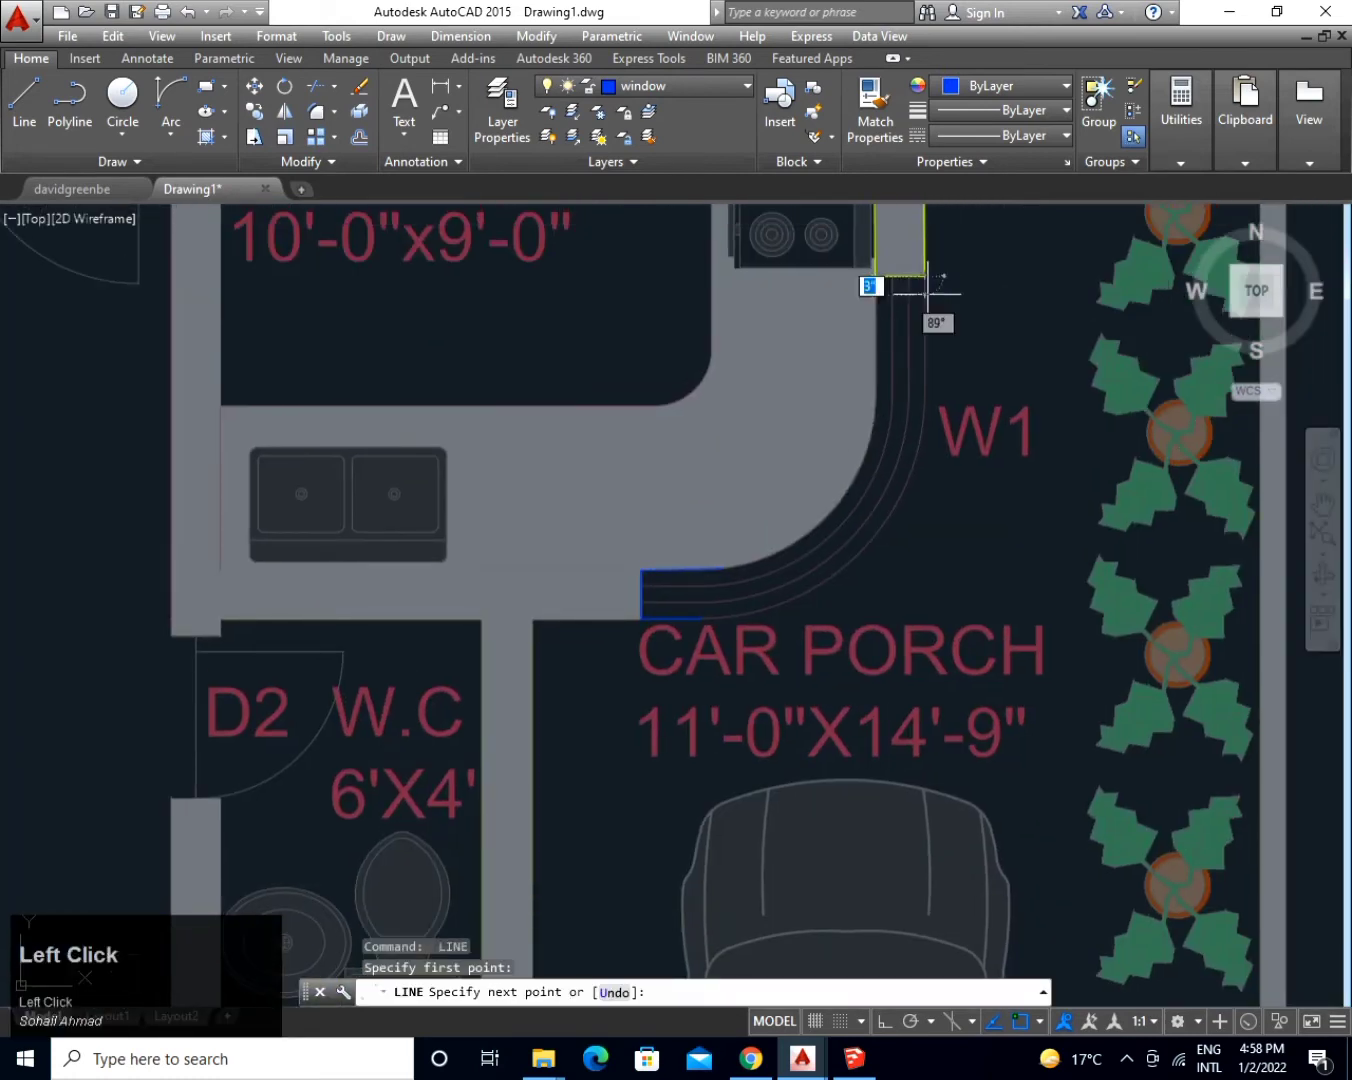
{"action": "left_click", "coordinate": [925, 396]}
{"action": "key", "text": "space"}
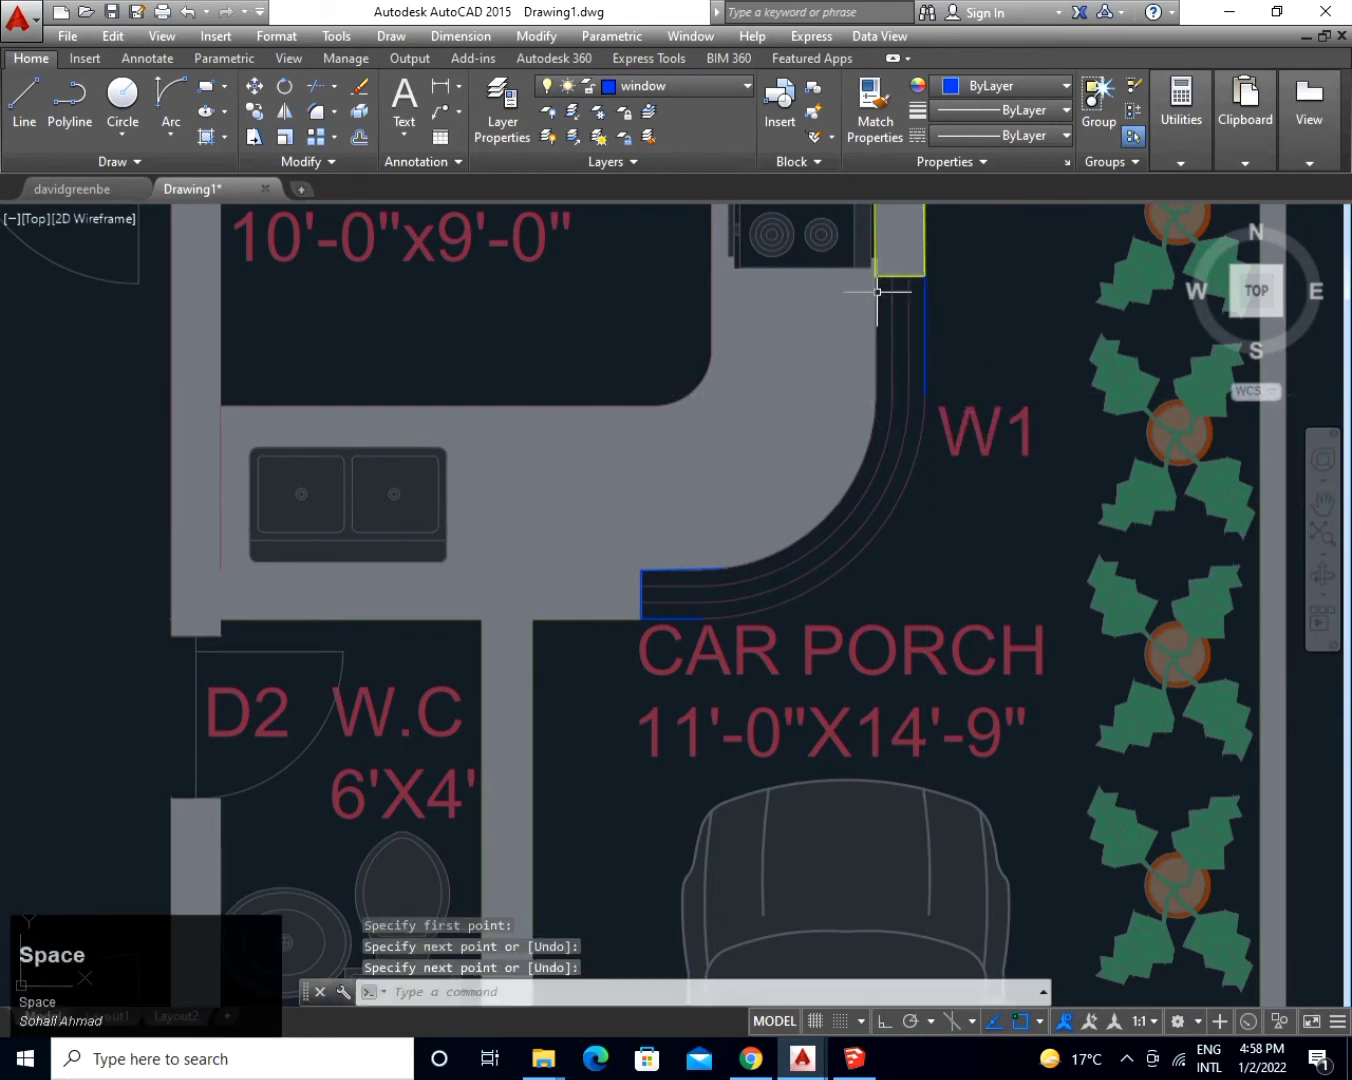
{"action": "key", "text": "space"}
{"action": "left_click", "coordinate": [874, 280]}
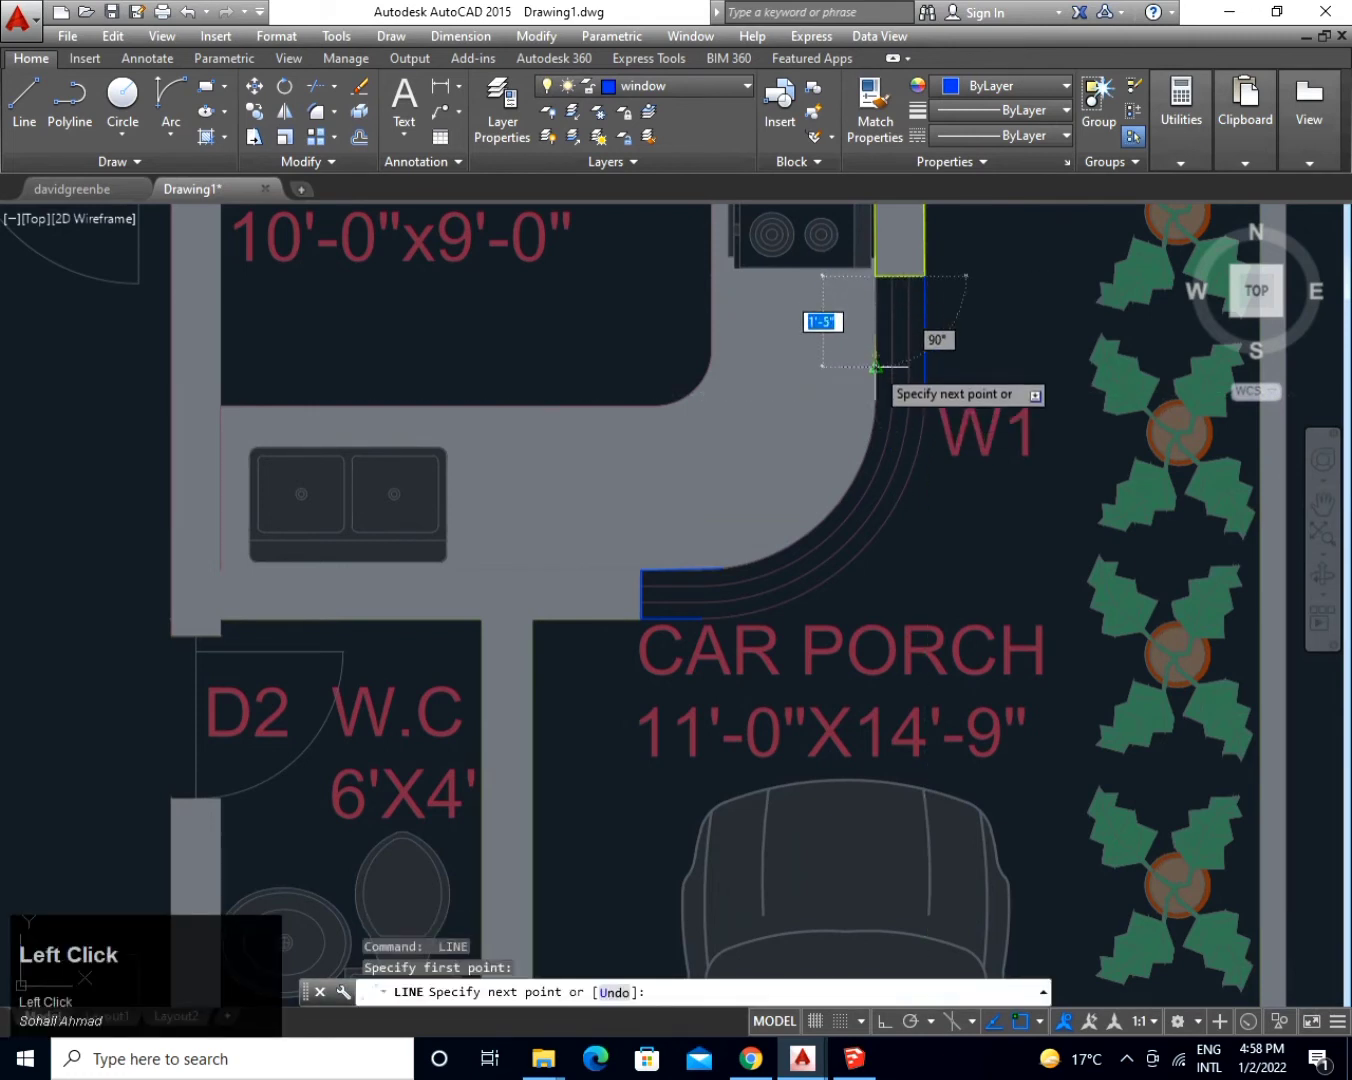
{"action": "left_click", "coordinate": [875, 395]}
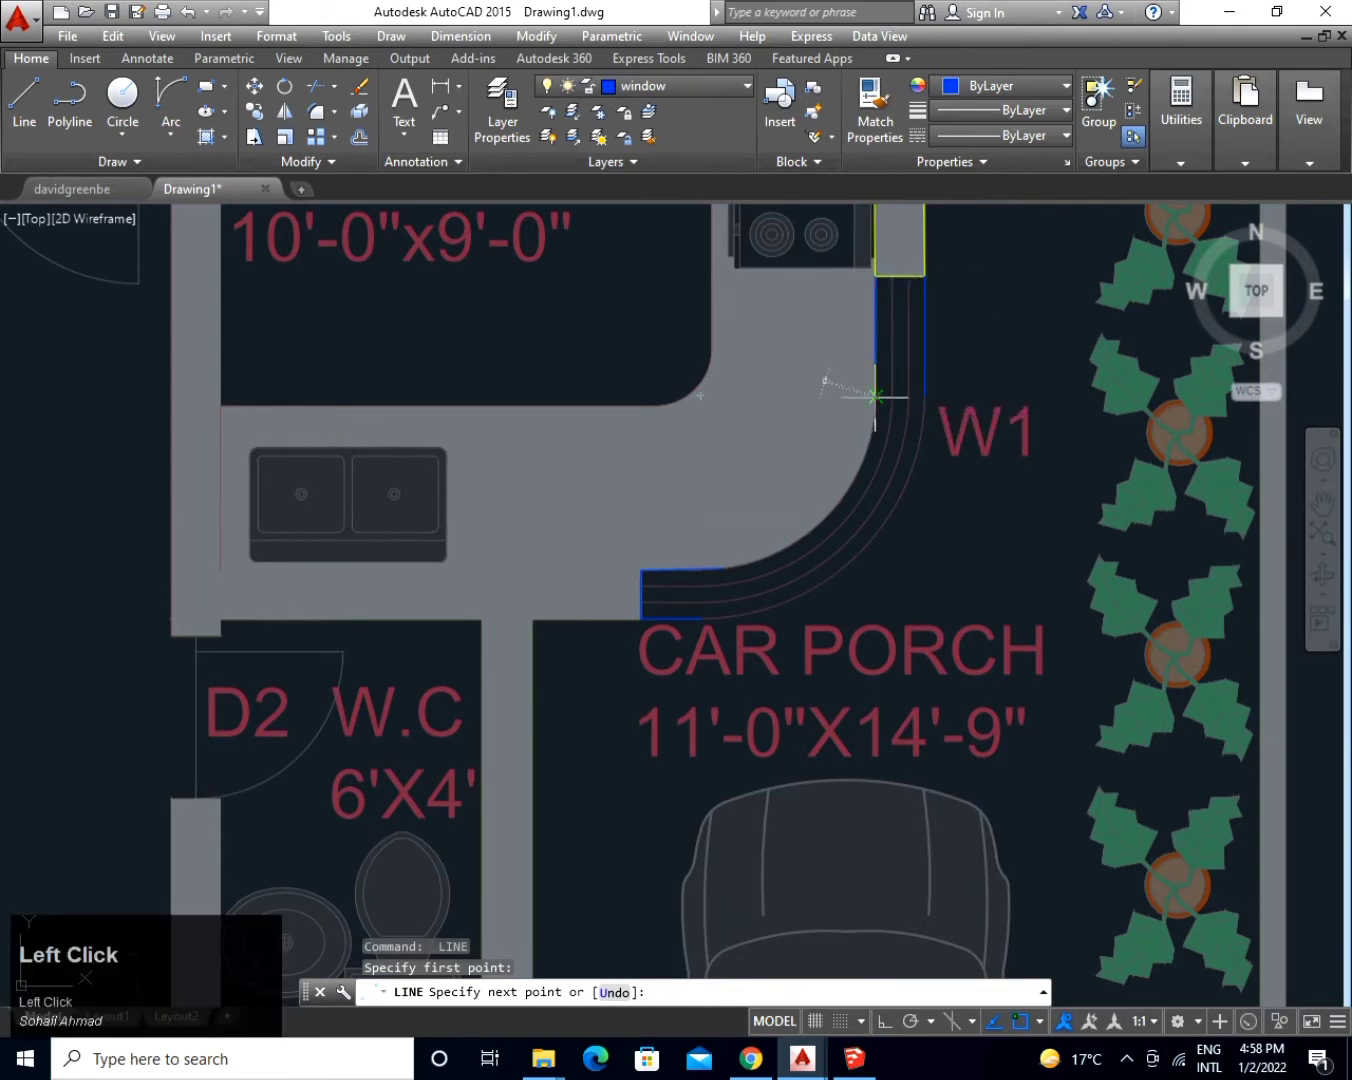
{"action": "key", "text": "space"}
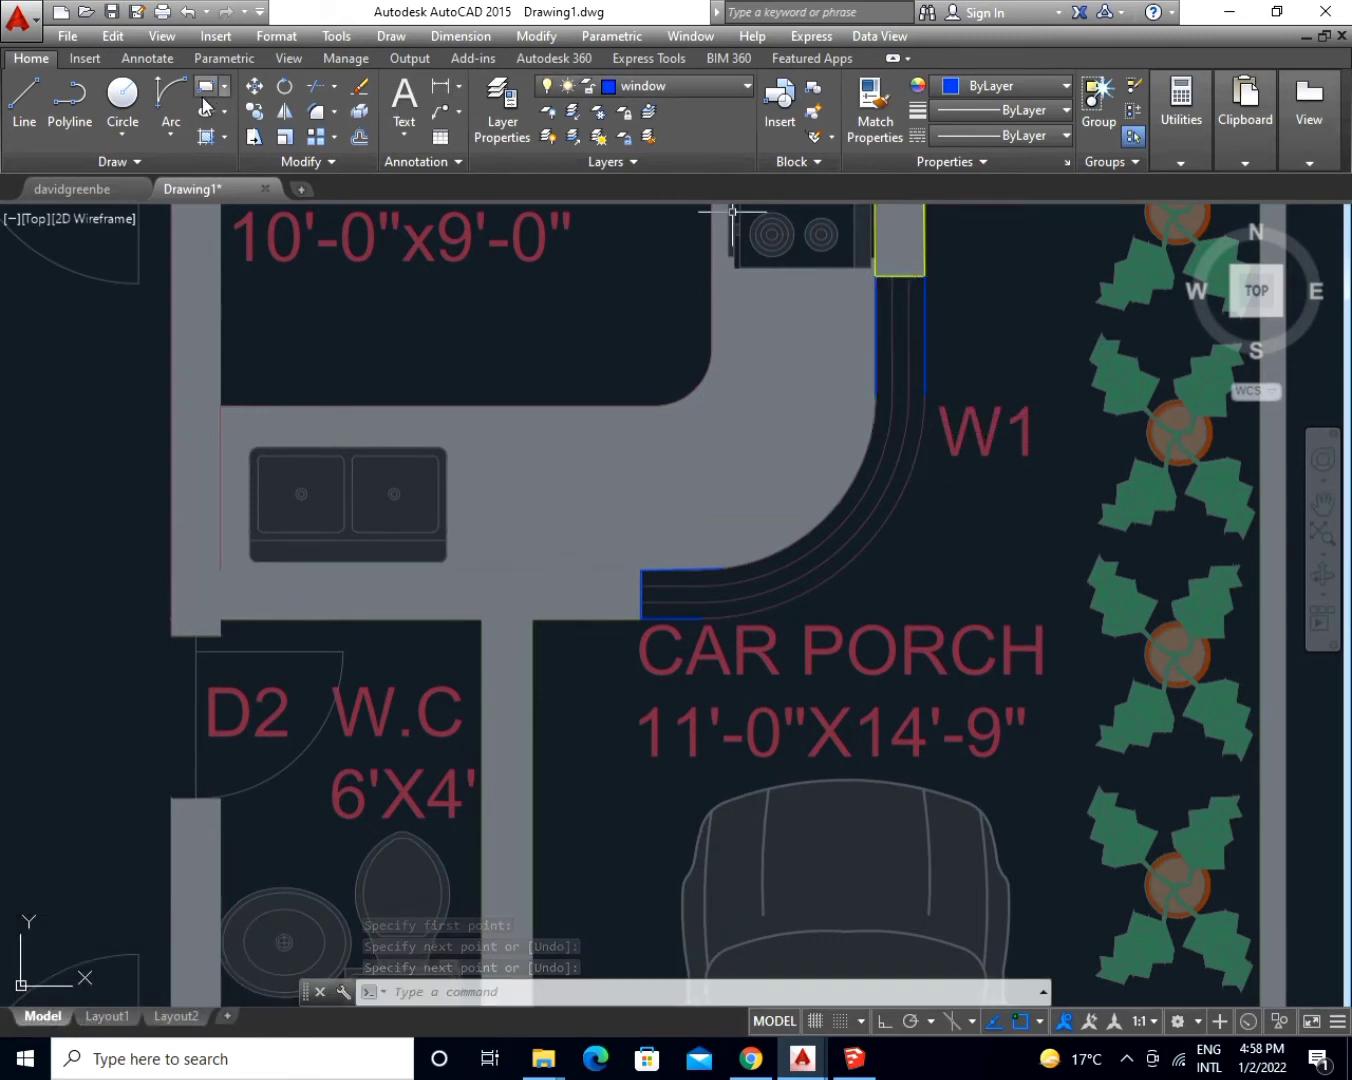
Draw the arcs and inner lines of curved window W1 and close its north end with a line.
{"action": "left_click", "coordinate": [172, 95]}
{"action": "left_click", "coordinate": [925, 395]}
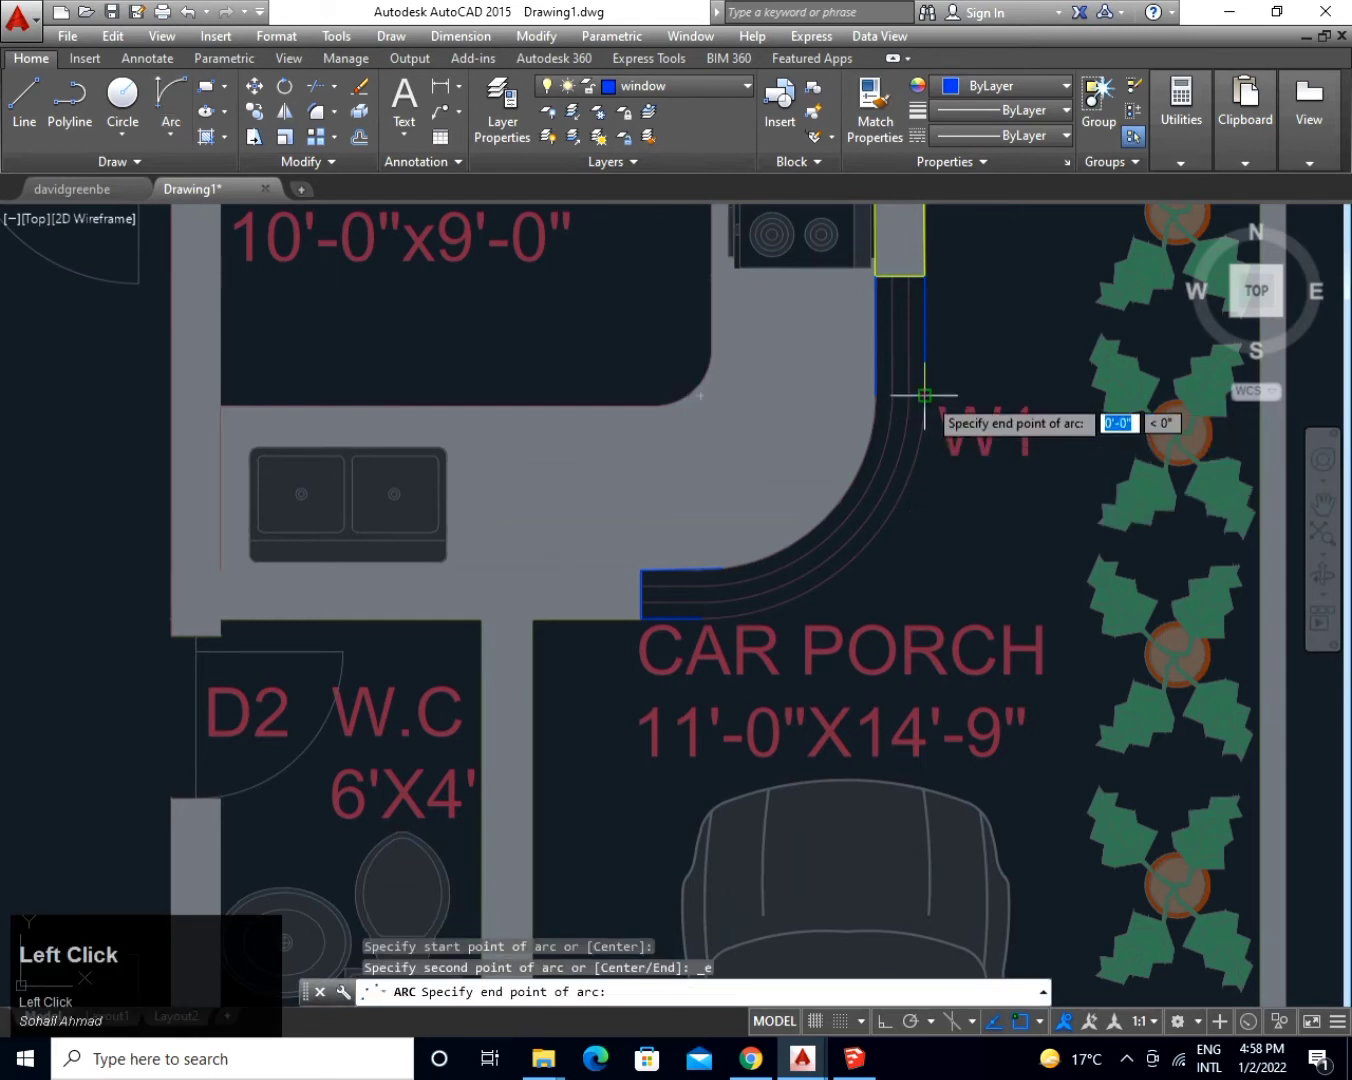
{"action": "key", "text": "F8"}
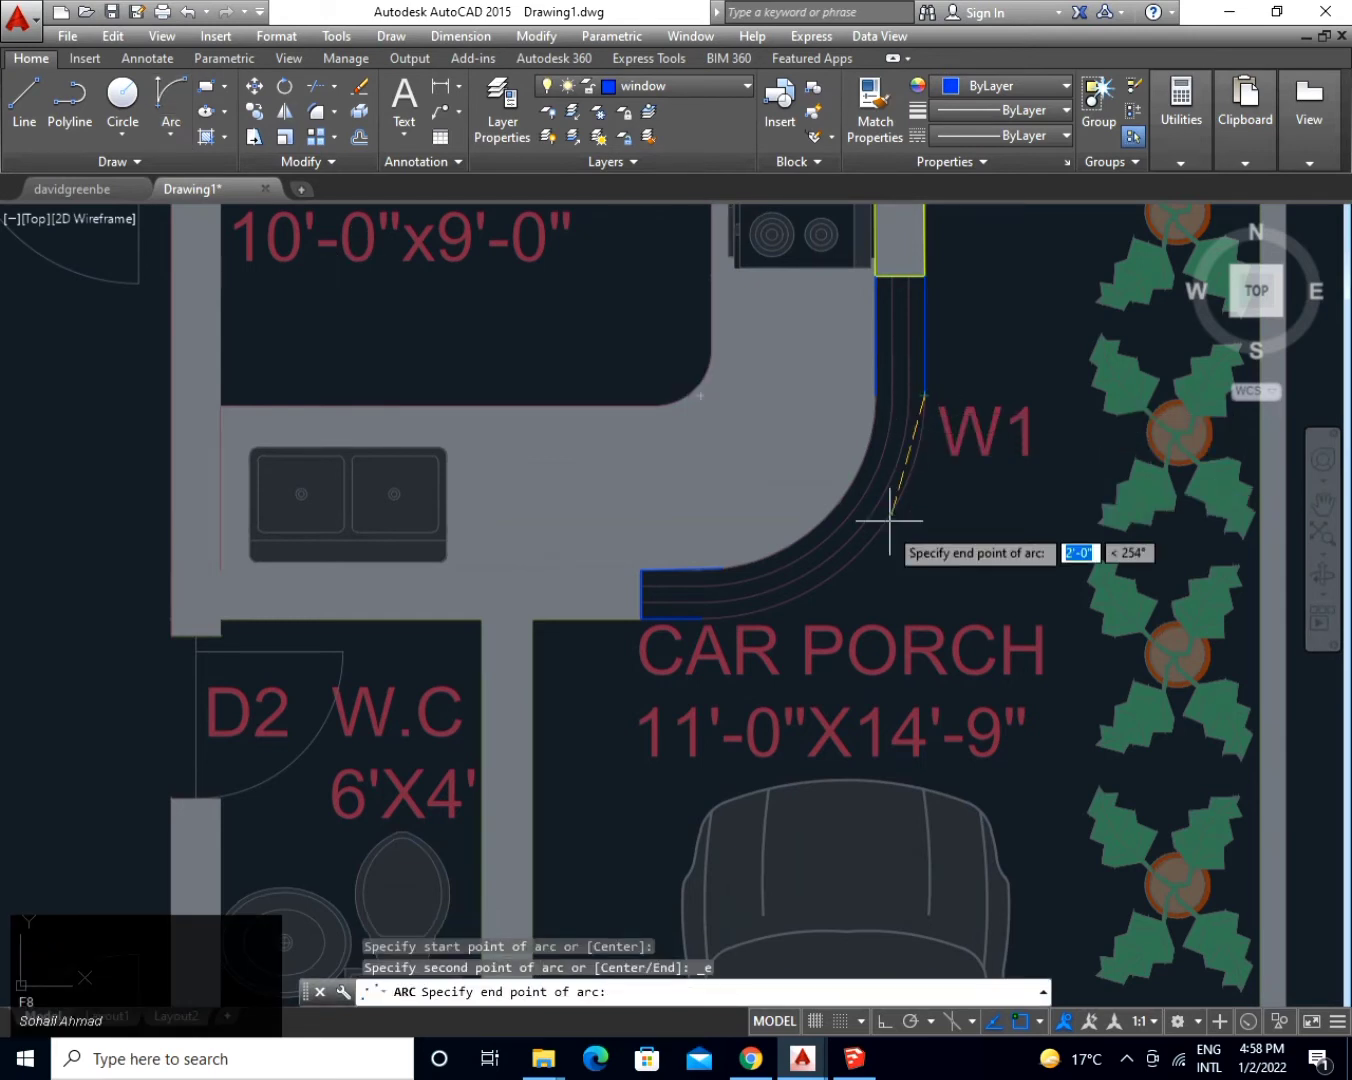
{"action": "left_click", "coordinate": [909, 272]}
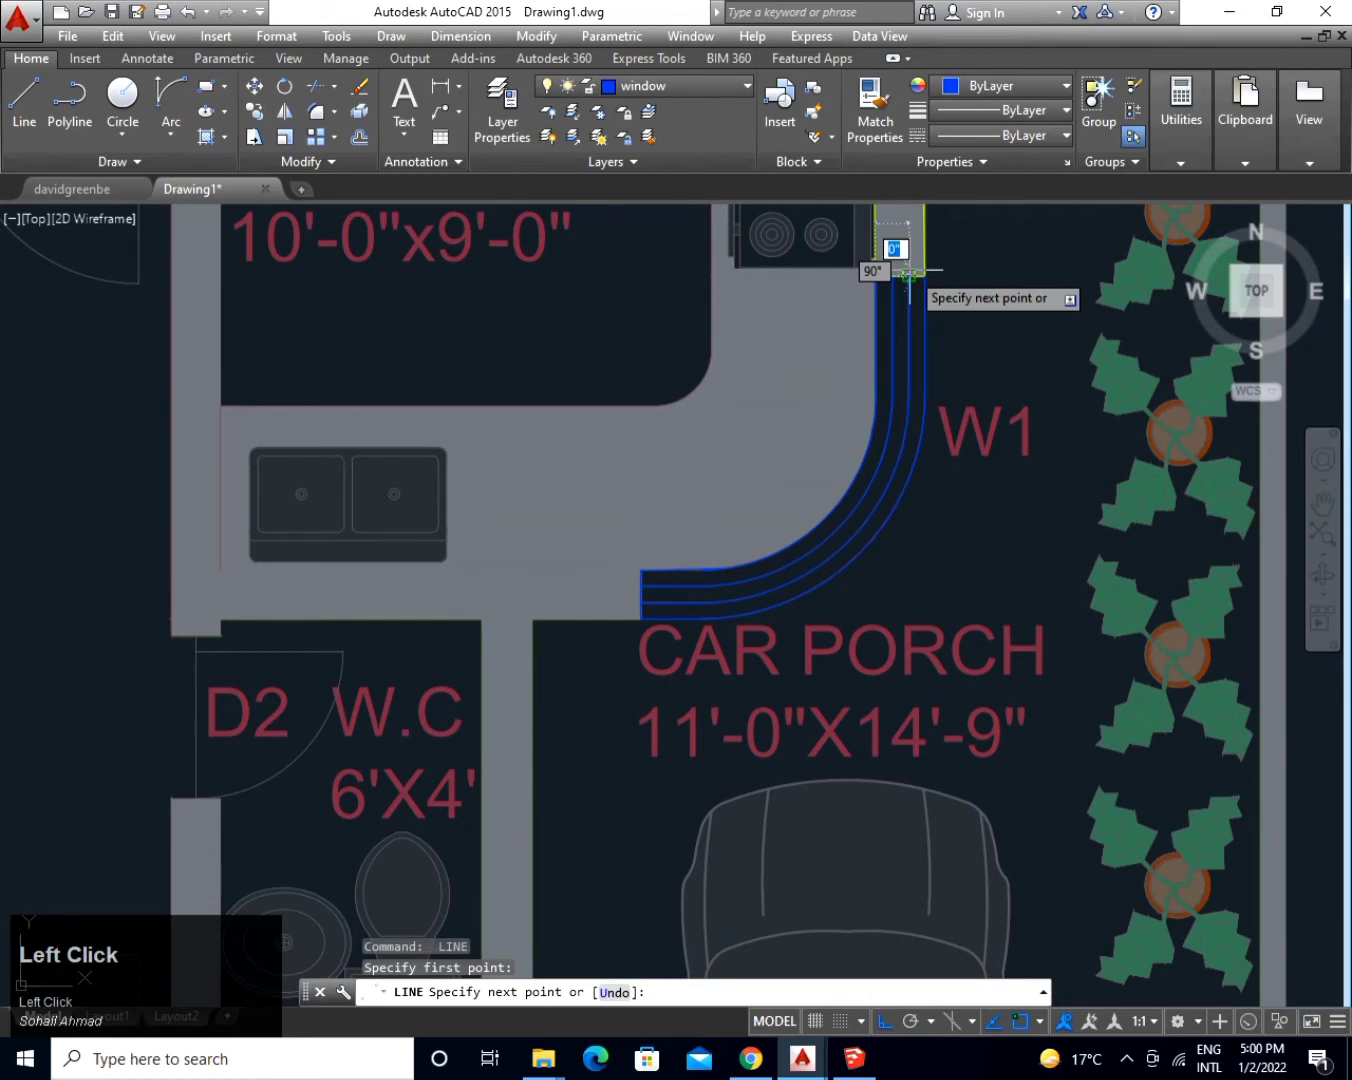
{"action": "left_click", "coordinate": [919, 275]}
{"action": "key", "text": "Return"}
Turn off layer 0 to hide the PDF underlay and set door as the current layer.
{"action": "scroll", "coordinate": [911, 366], "scroll_direction": "down", "scroll_amount": 4}
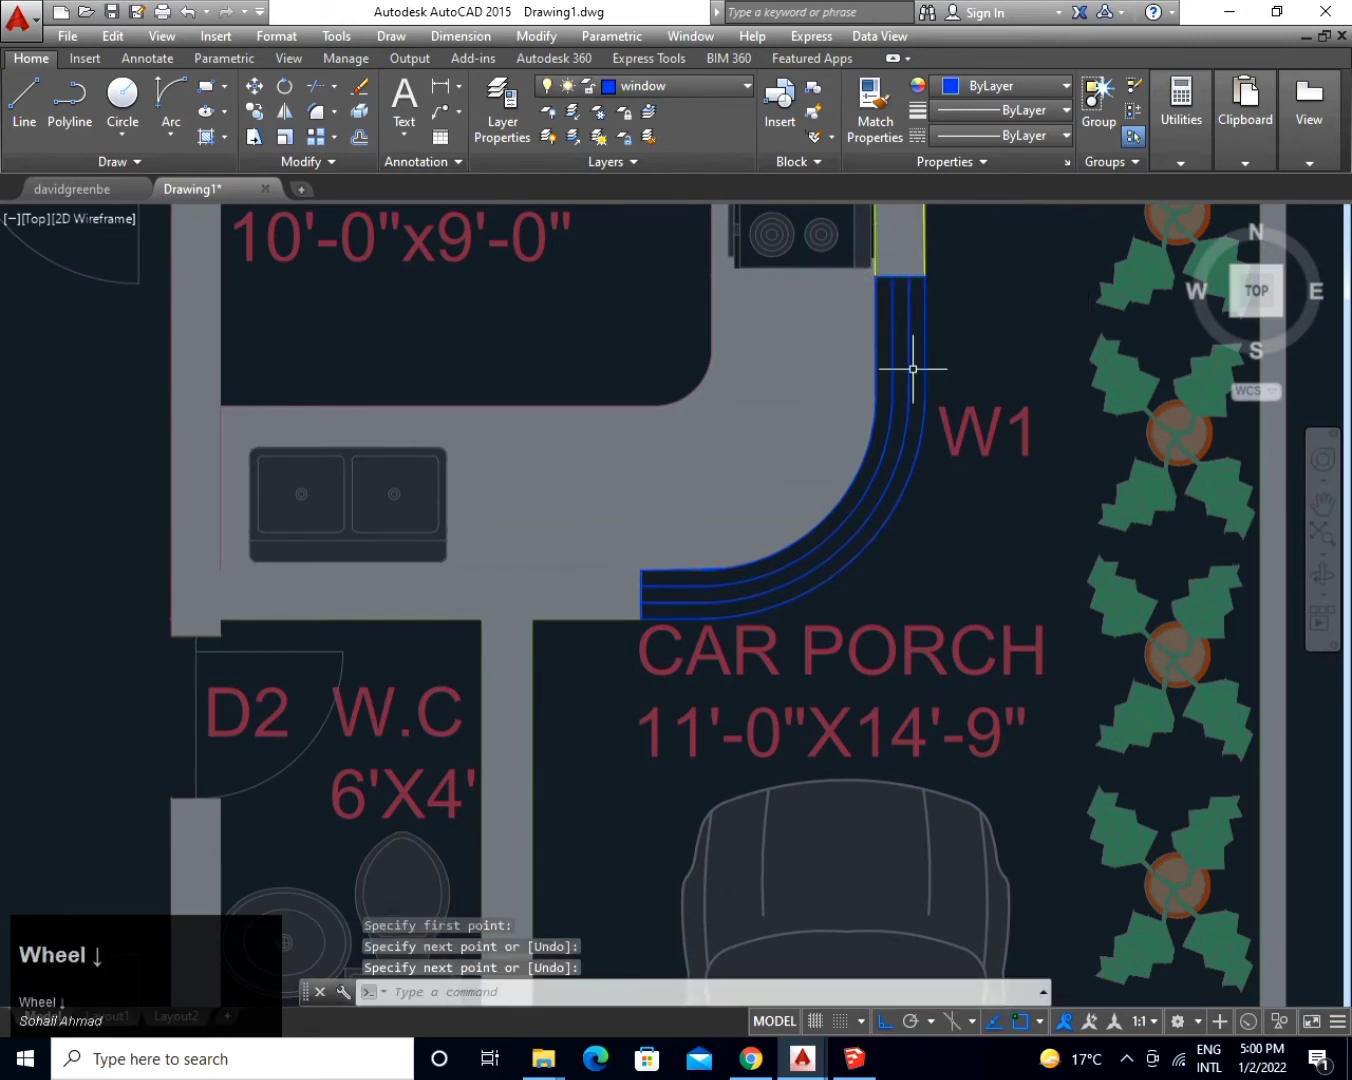
{"action": "left_click", "coordinate": [709, 86]}
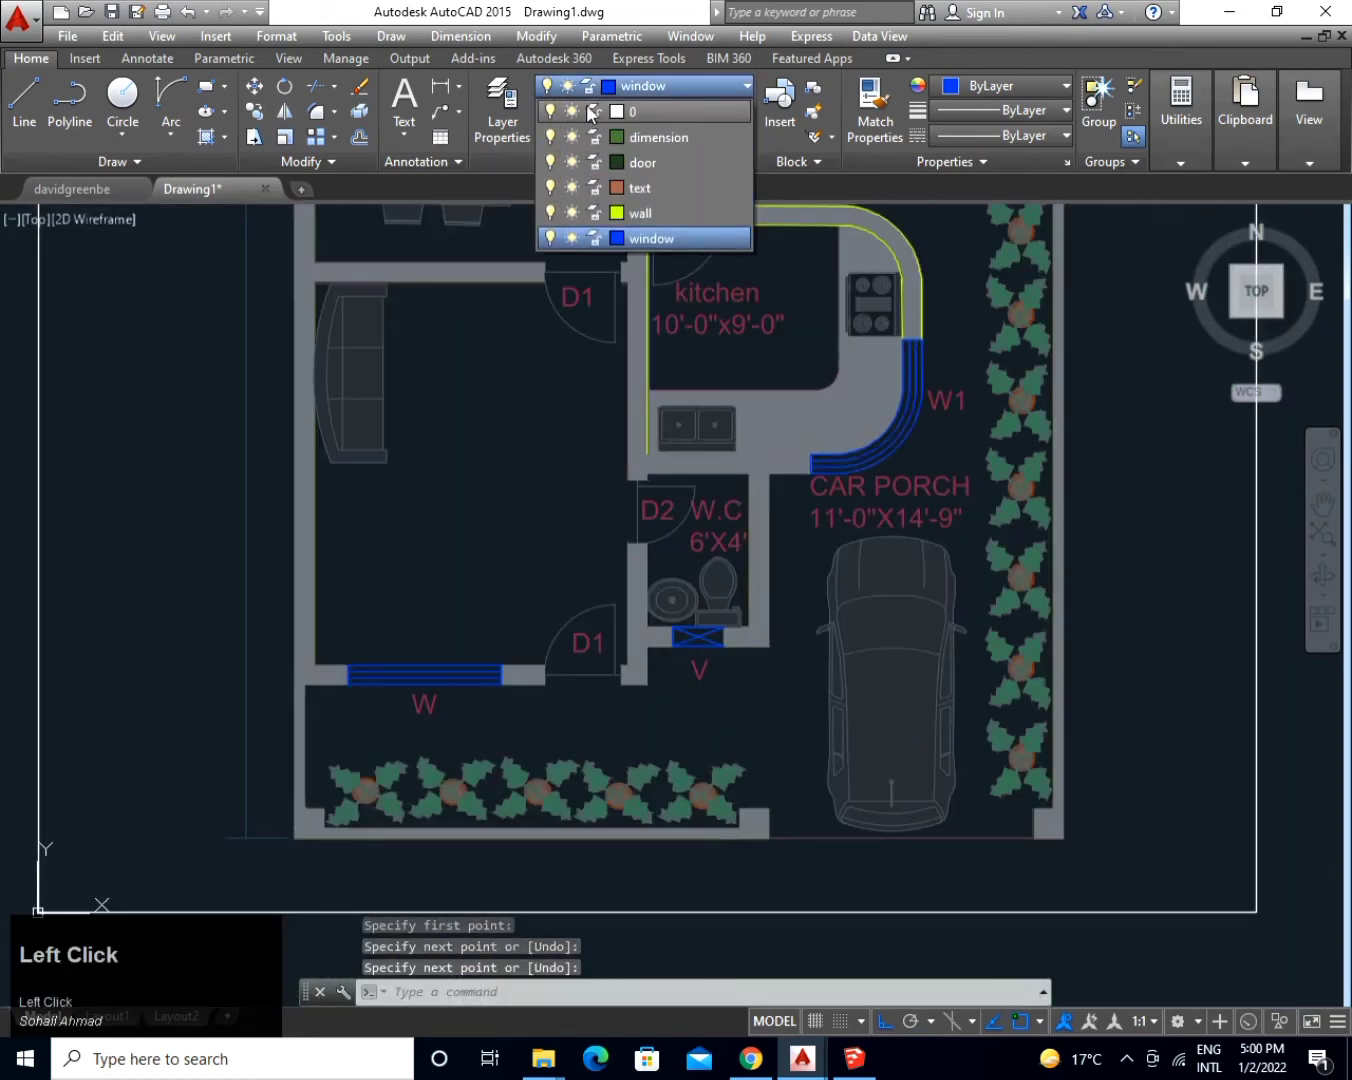
{"action": "left_click", "coordinate": [550, 111]}
{"action": "left_click", "coordinate": [638, 162]}
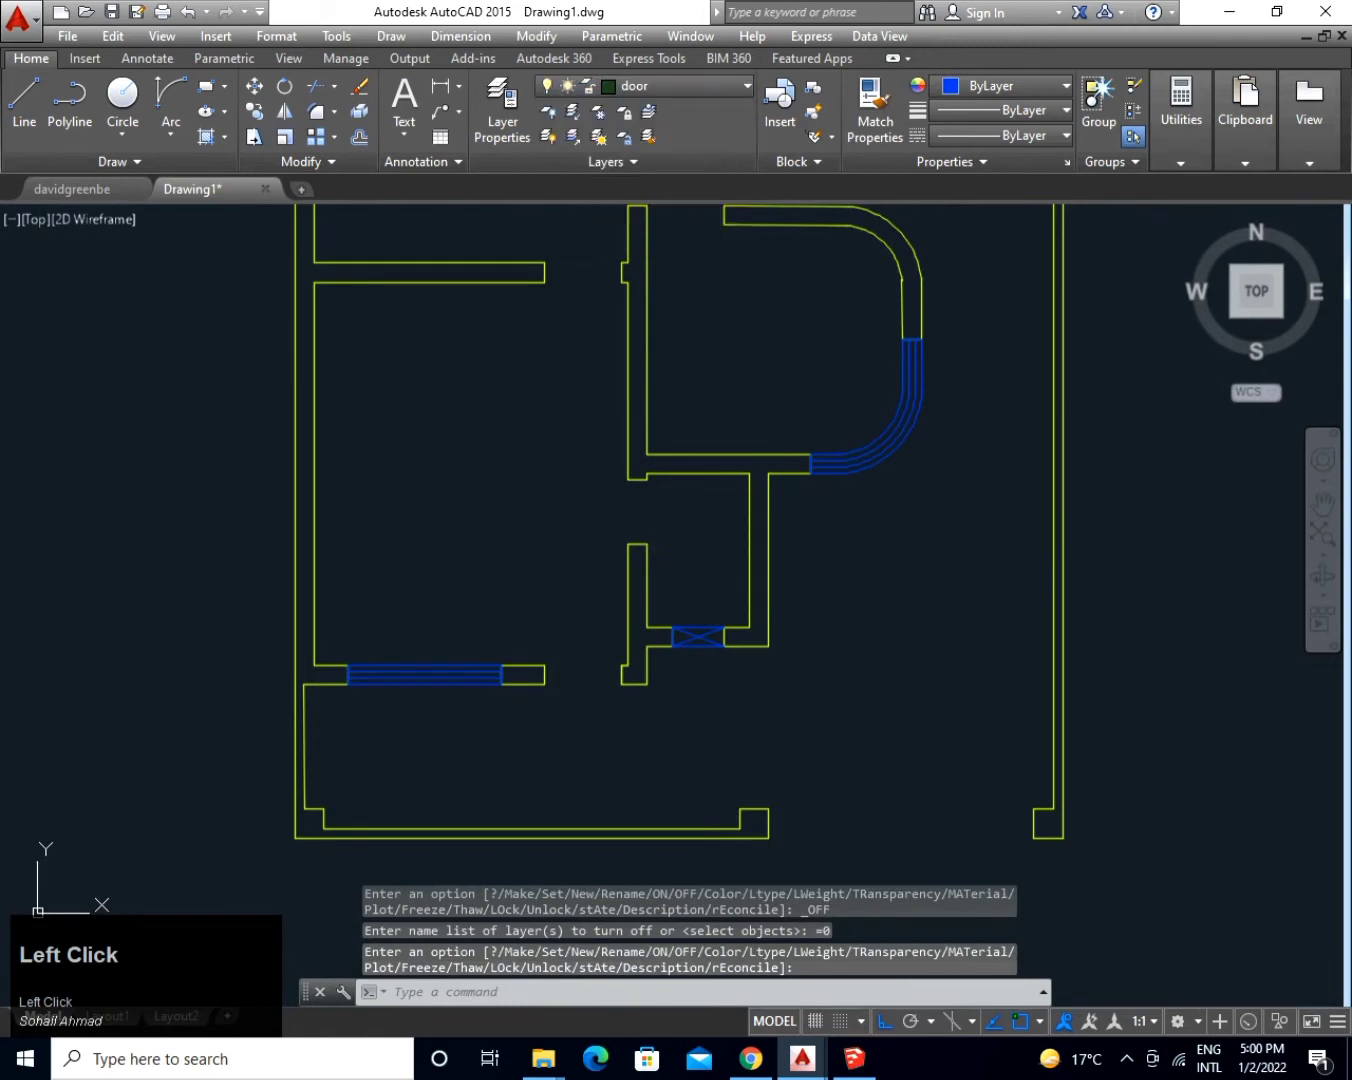
At the east jamb of the southern D1 opening, draw a 3-inch line westward from its midpoint and a door leaf line going north.
{"action": "type", "text": "l"}
{"action": "key", "text": "space"}
{"action": "scroll", "coordinate": [617, 685], "scroll_direction": "up", "scroll_amount": 4}
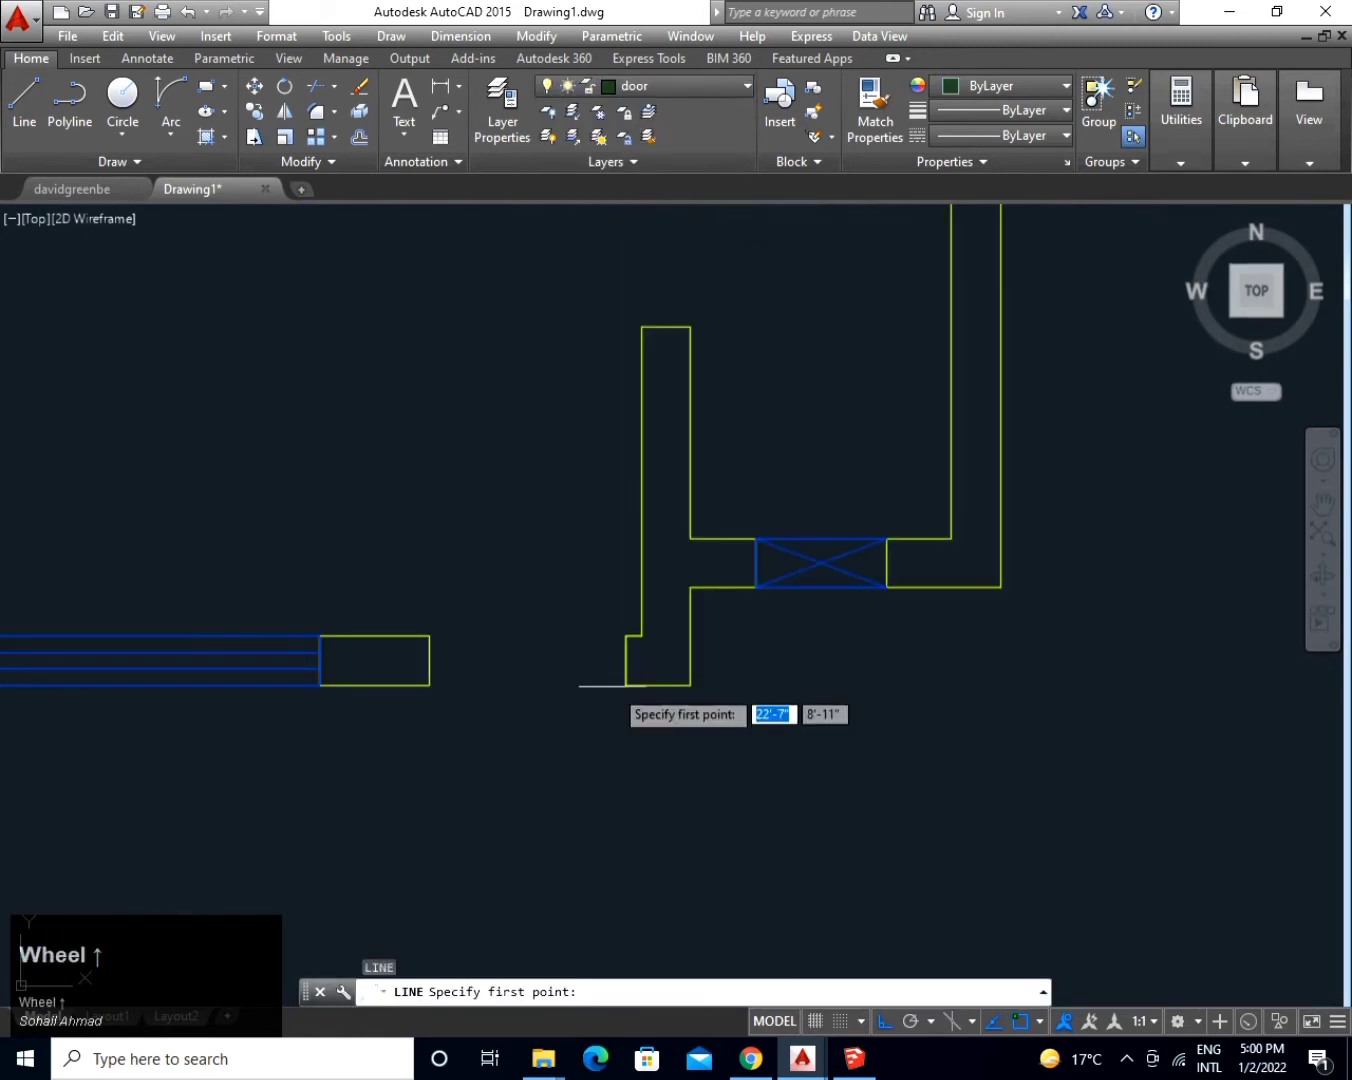
{"action": "left_click", "coordinate": [625, 662]}
{"action": "type", "text": "3"}
{"action": "key", "text": "space"}
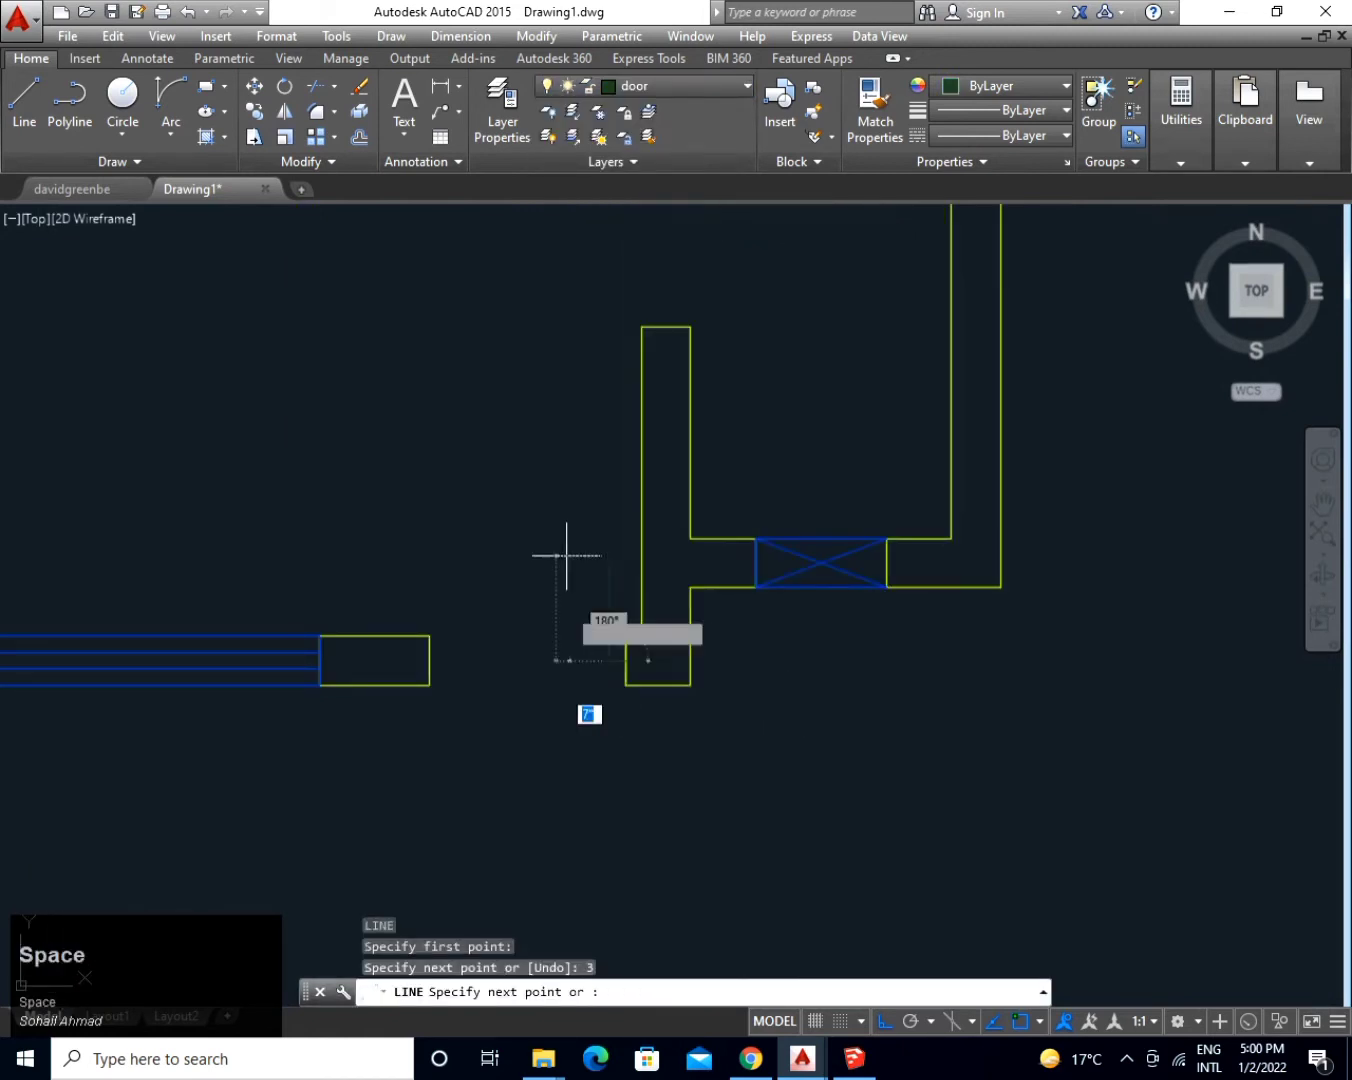
{"action": "left_click", "coordinate": [561, 377]}
{"action": "key", "text": "space"}
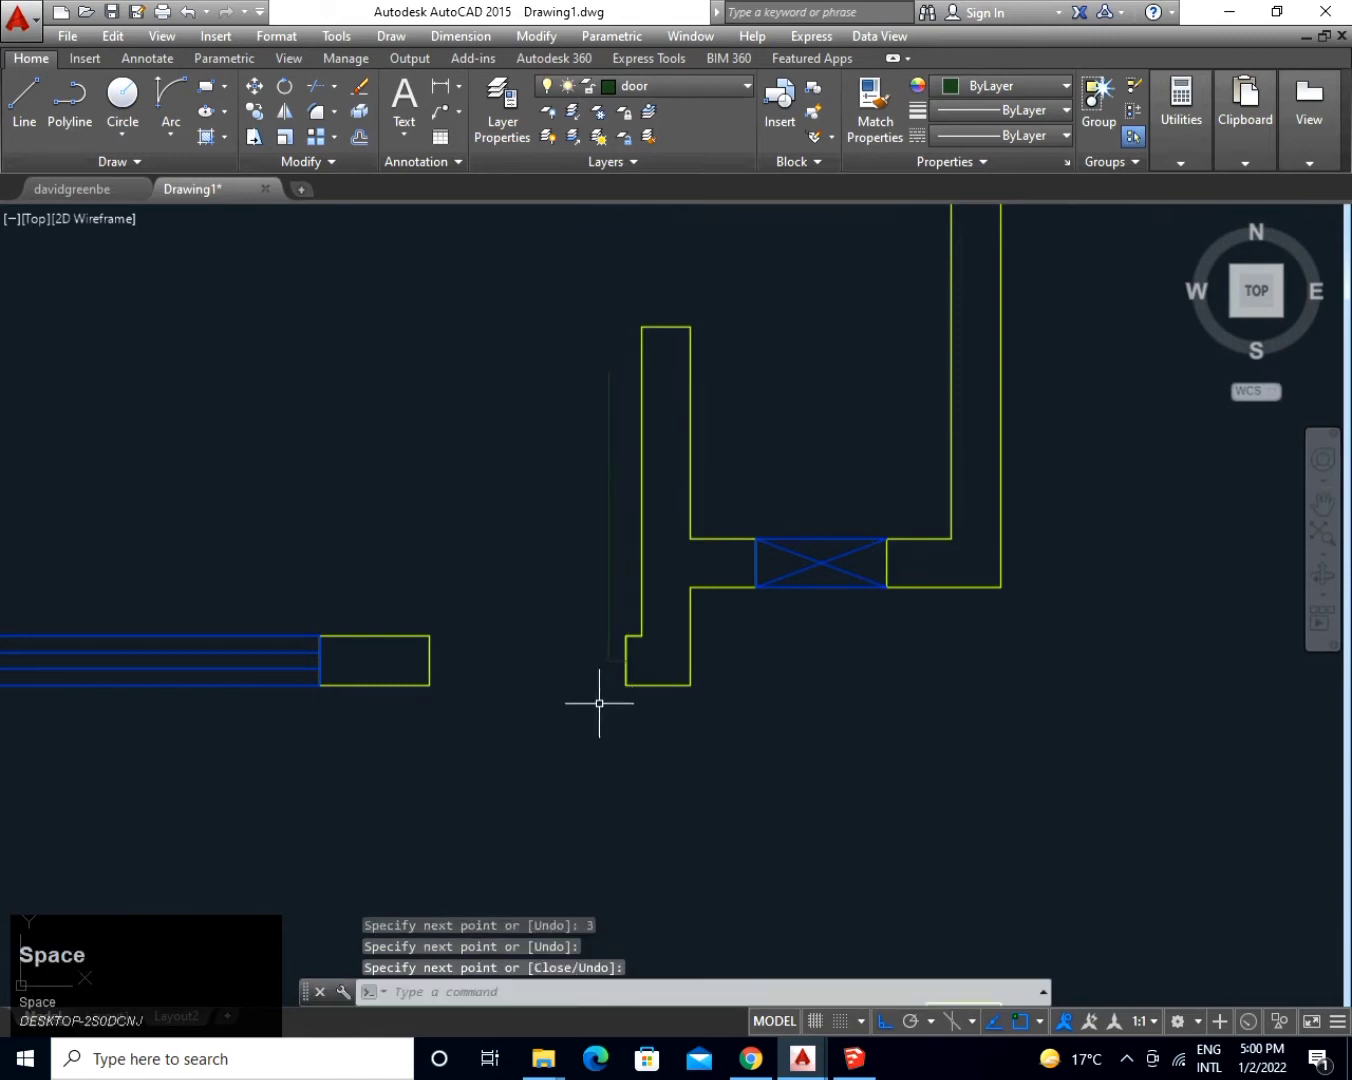
Draw a circle of about 2'-9" radius centred on the southern D1 door's hinge point, reaching the west jamb.
{"action": "key", "text": "space"}
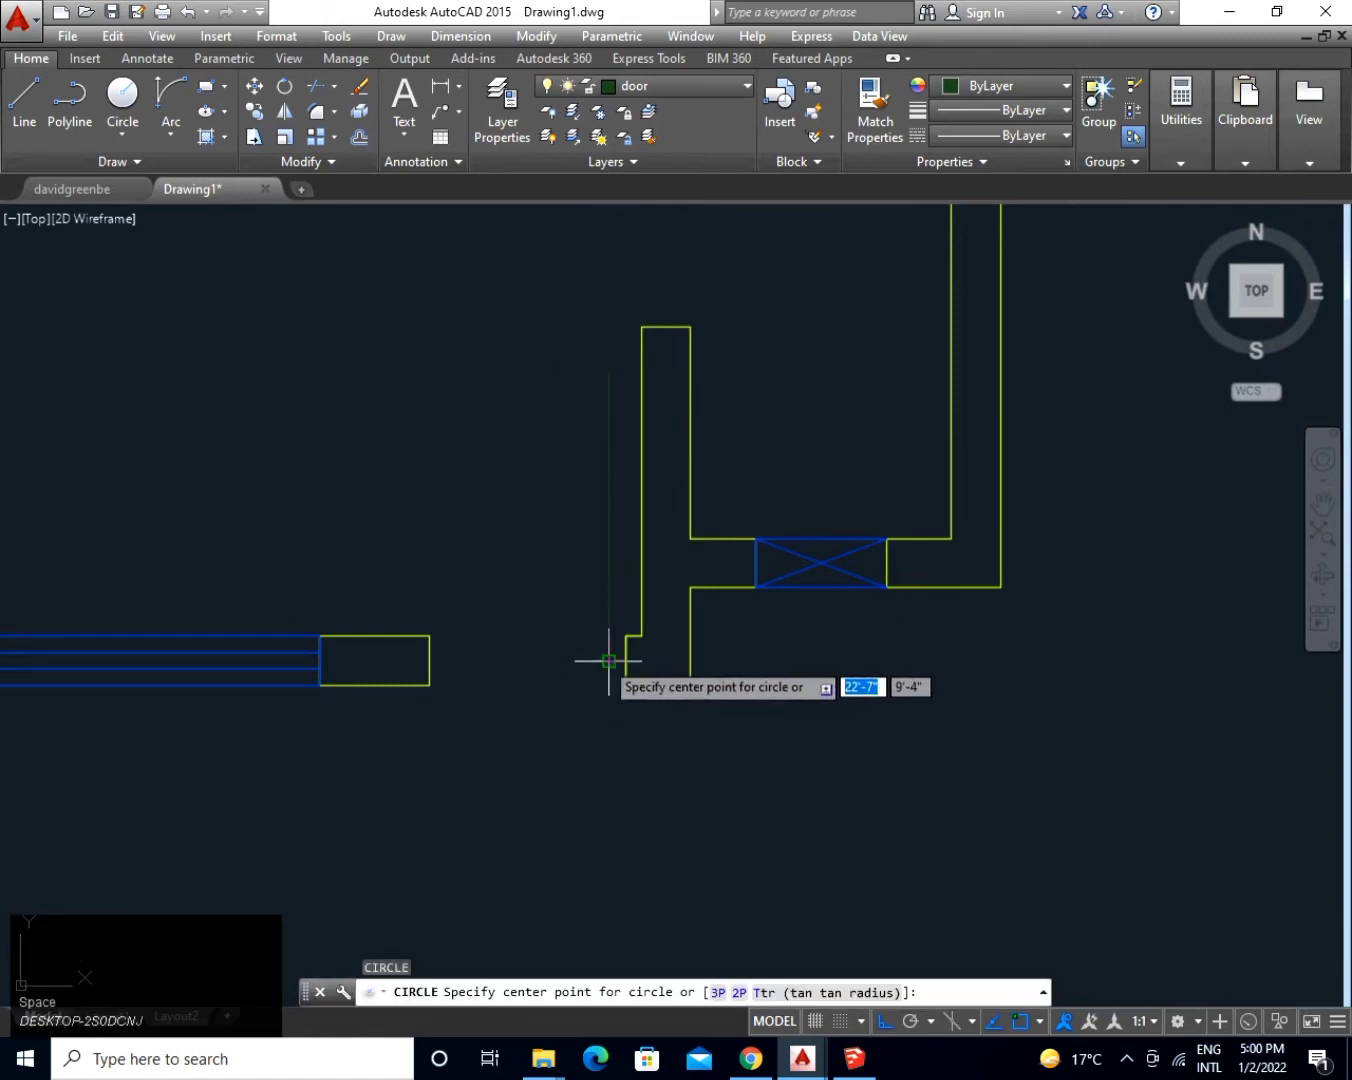
{"action": "left_click", "coordinate": [610, 661]}
{"action": "left_click", "coordinate": [438, 661]}
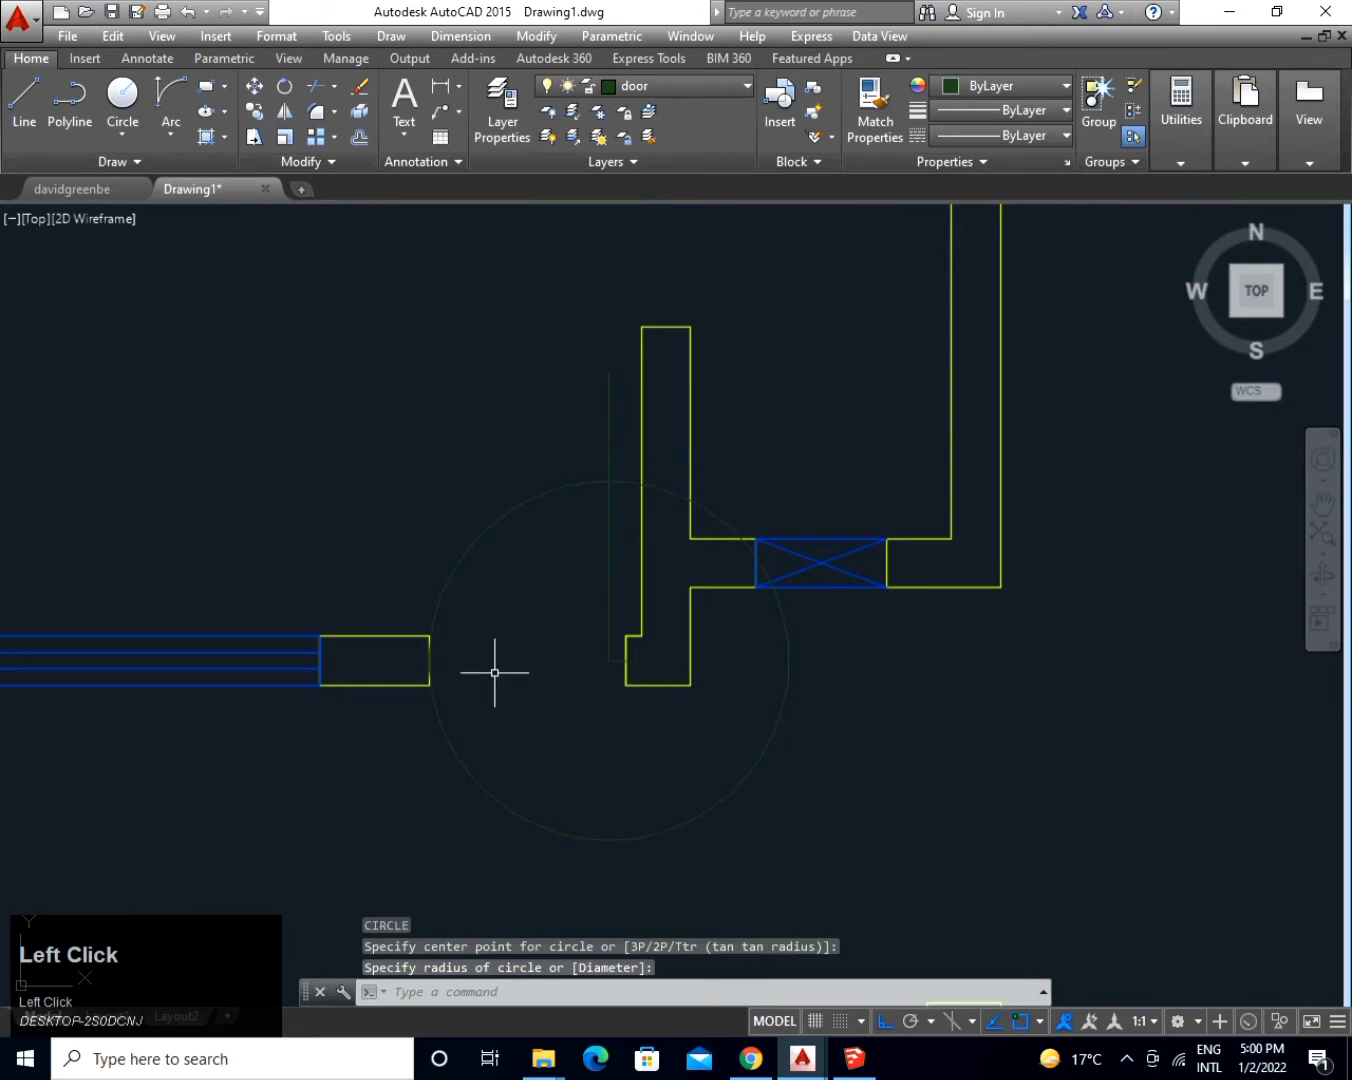
Trim the southern D1 circle to a quarter-circle swing arc and cut the excess leaf line beyond it.
{"action": "type", "text": "tr"}
{"action": "key", "text": "space"}
{"action": "key", "text": "space"}
{"action": "left_click", "coordinate": [480, 787]}
{"action": "left_click", "coordinate": [697, 763]}
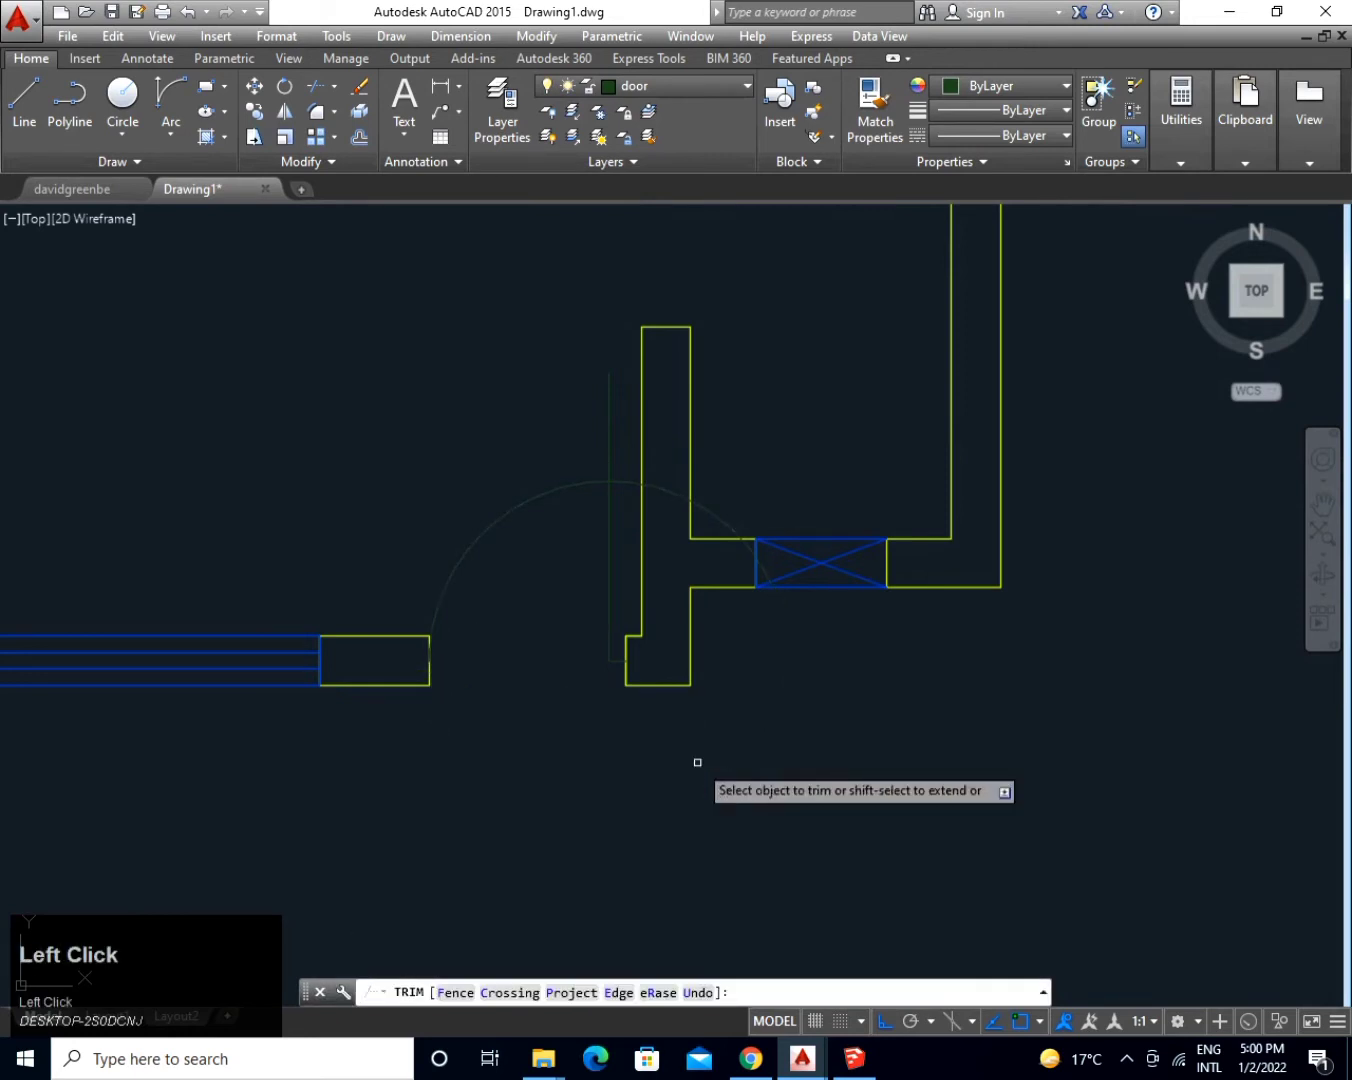
{"action": "left_click", "coordinate": [763, 562]}
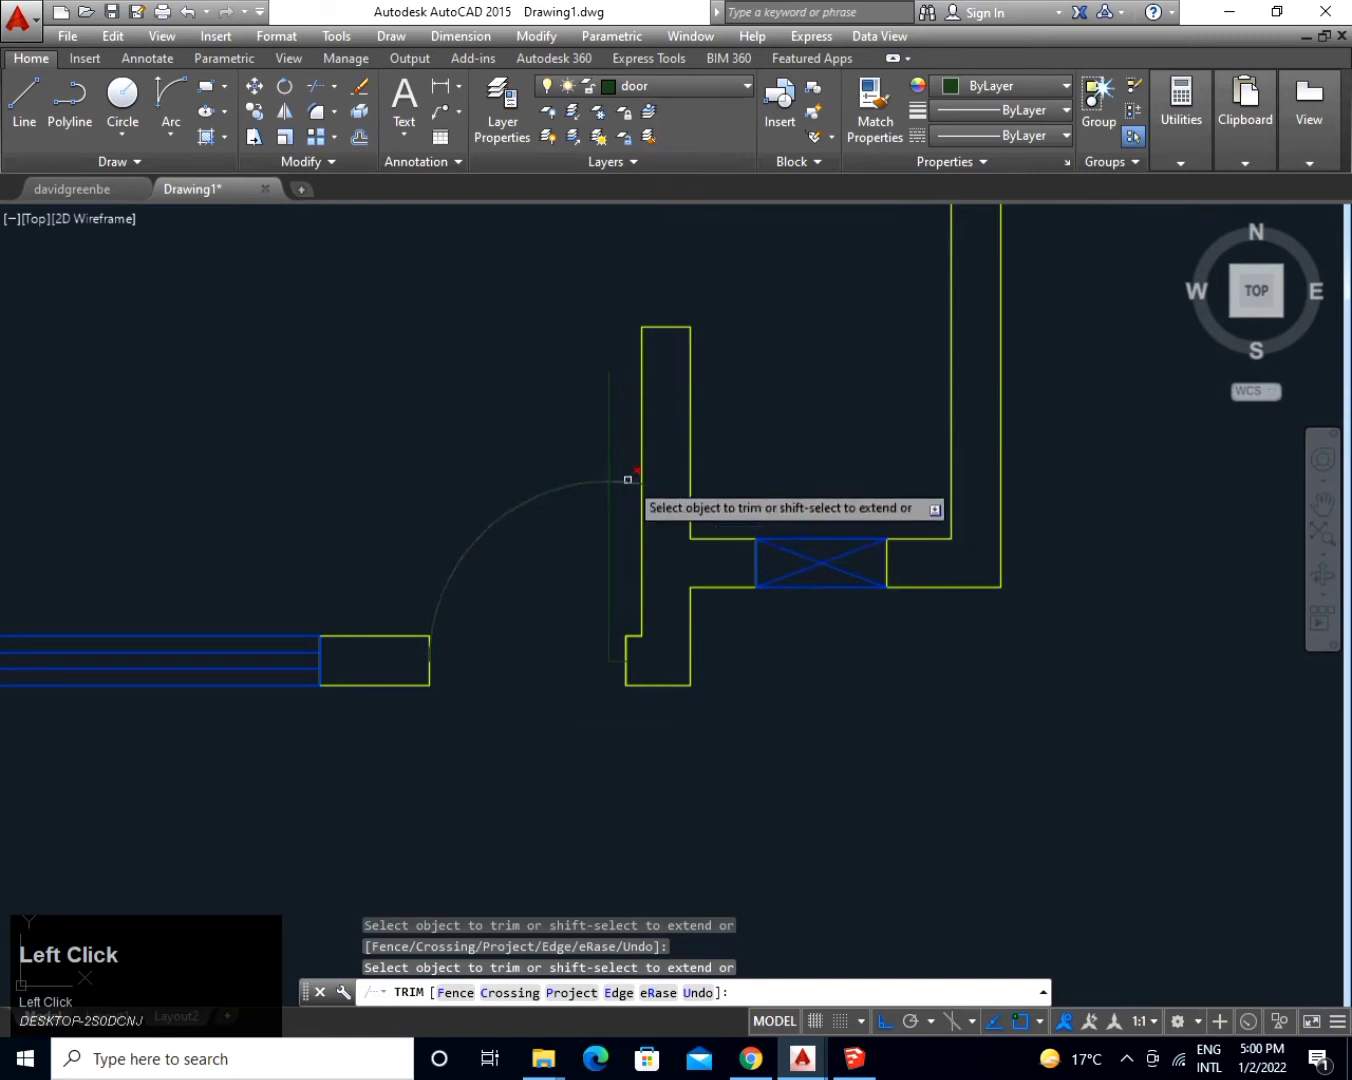
{"action": "left_click", "coordinate": [630, 436]}
{"action": "left_click", "coordinate": [607, 441]}
{"action": "middle_click_drag", "start_coordinate": [604, 441], "coordinate": [507, 736]}
{"action": "key", "text": "space"}
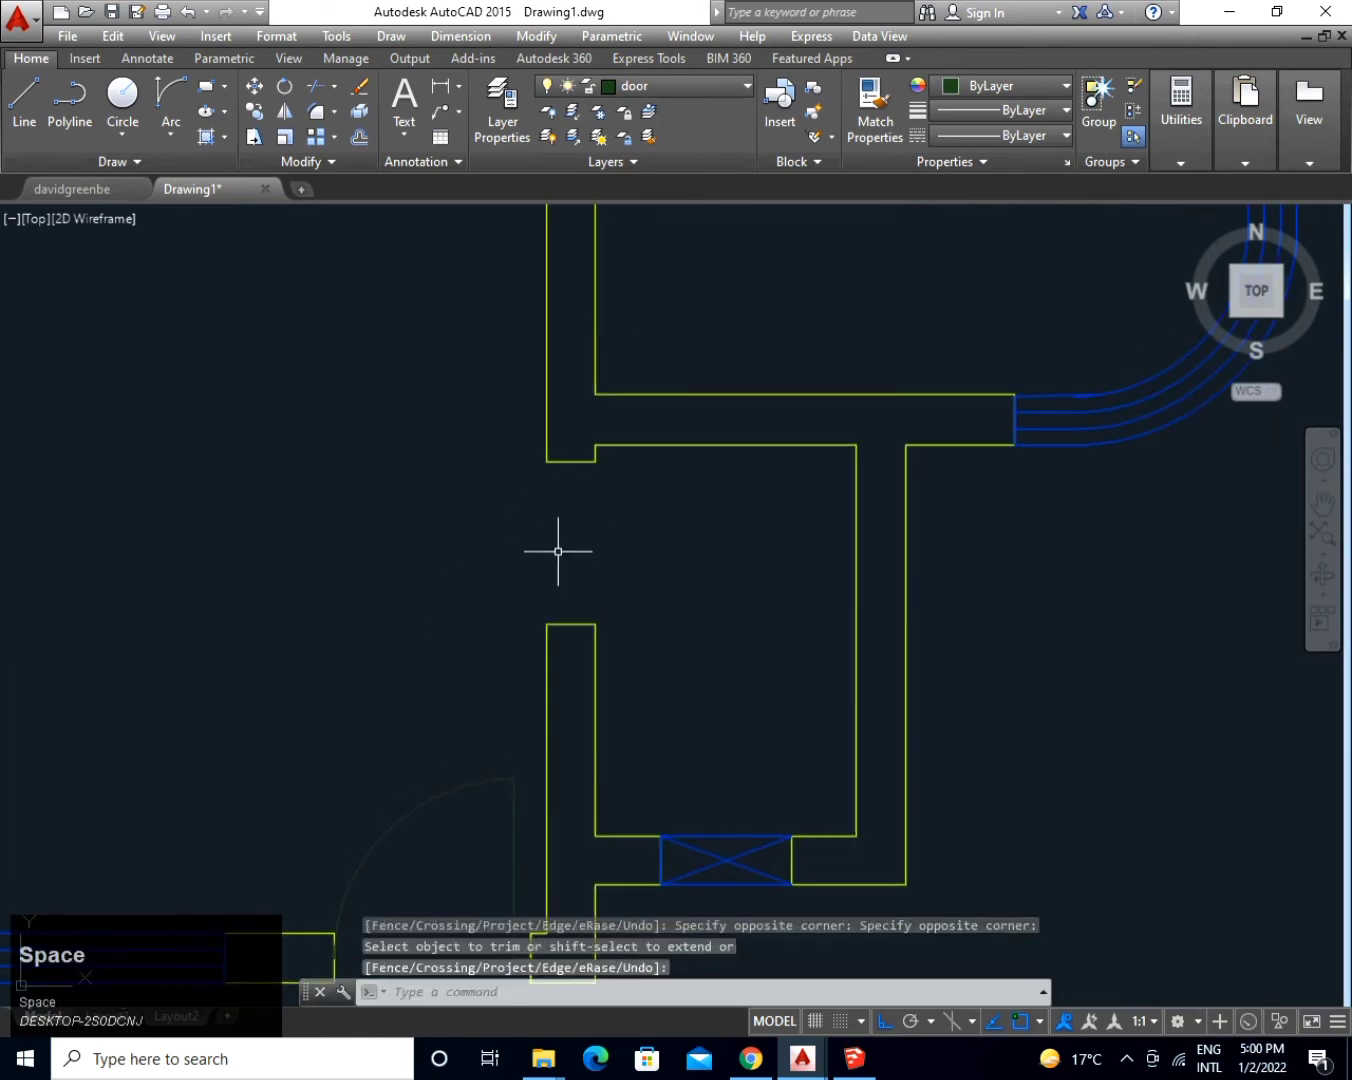
At the W.C. door opening, draw a 3-inch line south from the north jamb's midpoint and a door leaf line going east.
{"action": "type", "text": "l"}
{"action": "key", "text": "space"}
{"action": "left_click", "coordinate": [570, 479]}
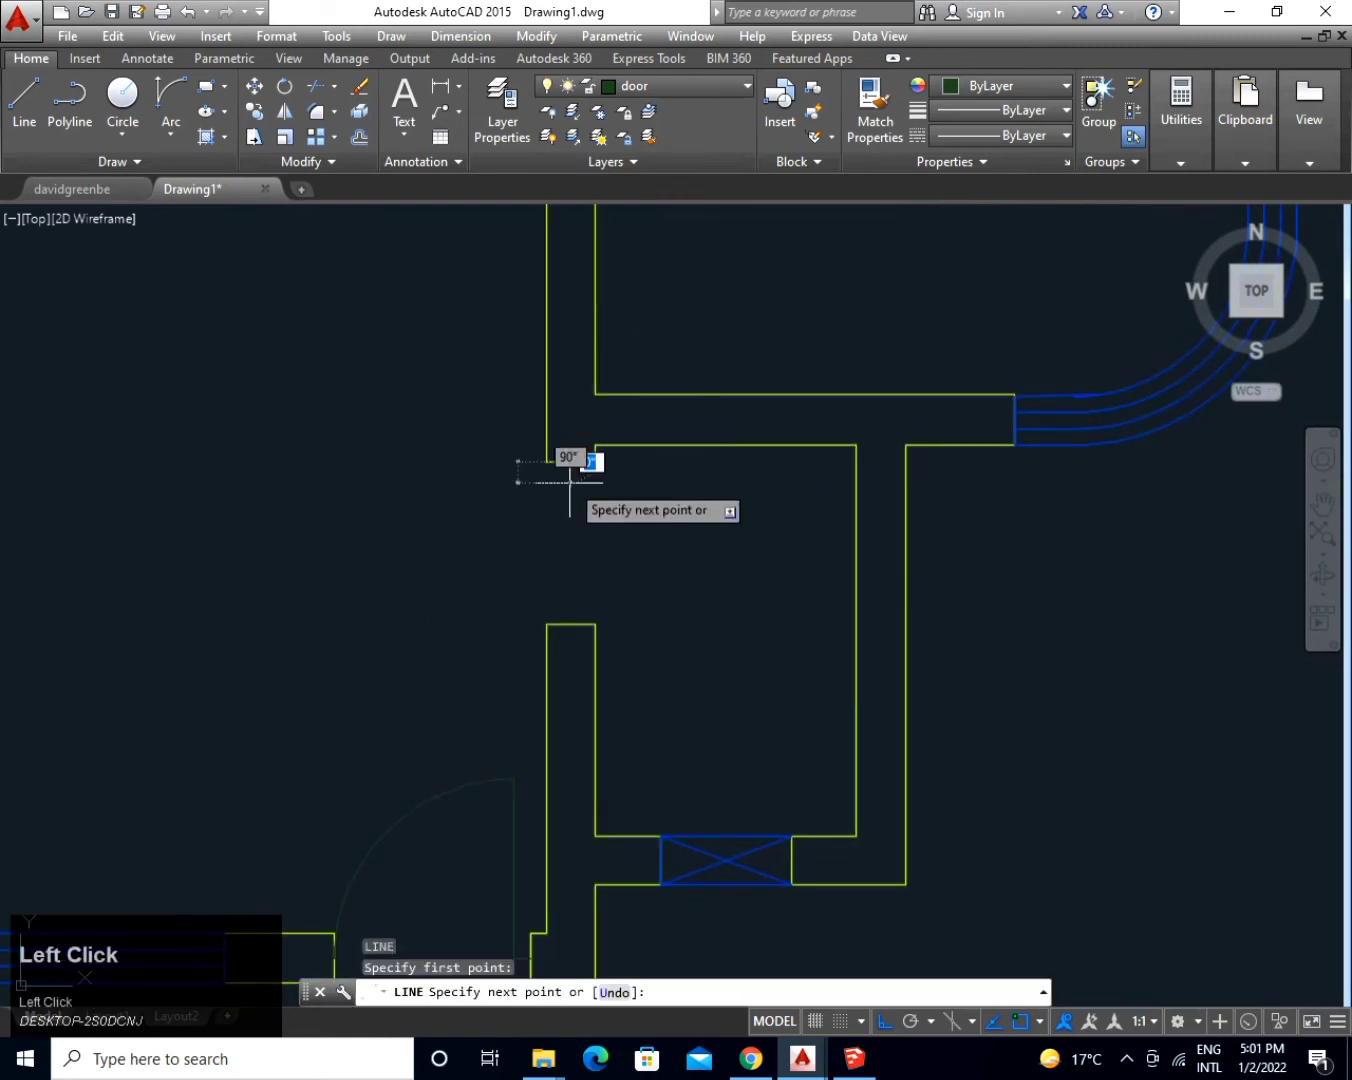
{"action": "type", "text": "3"}
{"action": "key", "text": "space"}
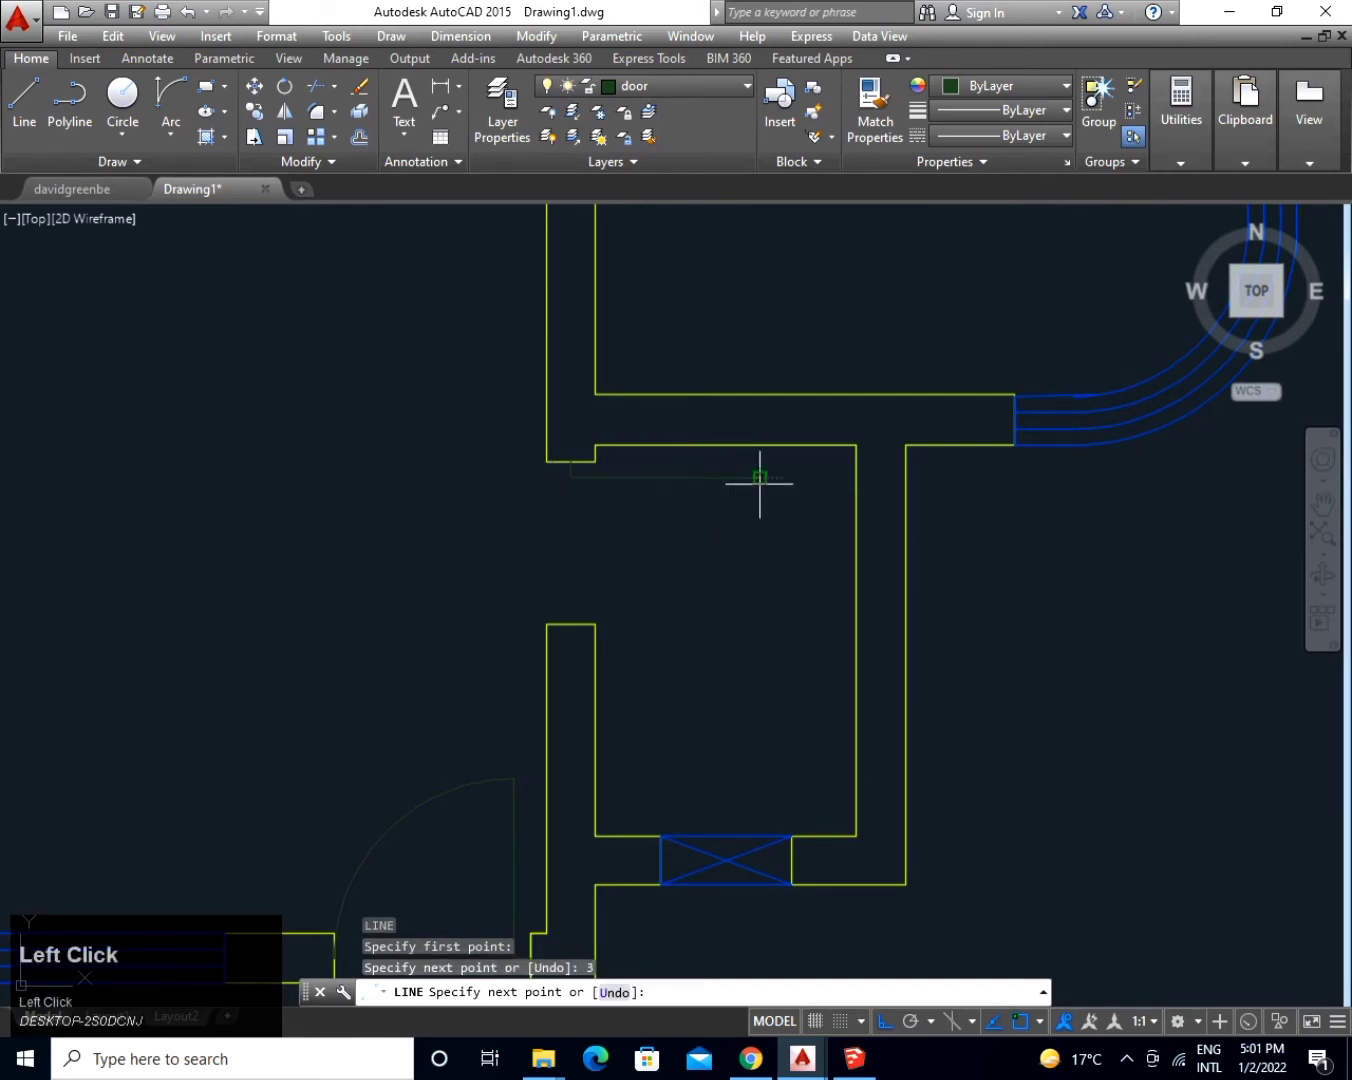
{"action": "key", "text": "space"}
Draw a circle of about 2'-3" radius centred on the W.C. door's hinge point, reaching the south jamb.
{"action": "type", "text": "c"}
{"action": "key", "text": "space"}
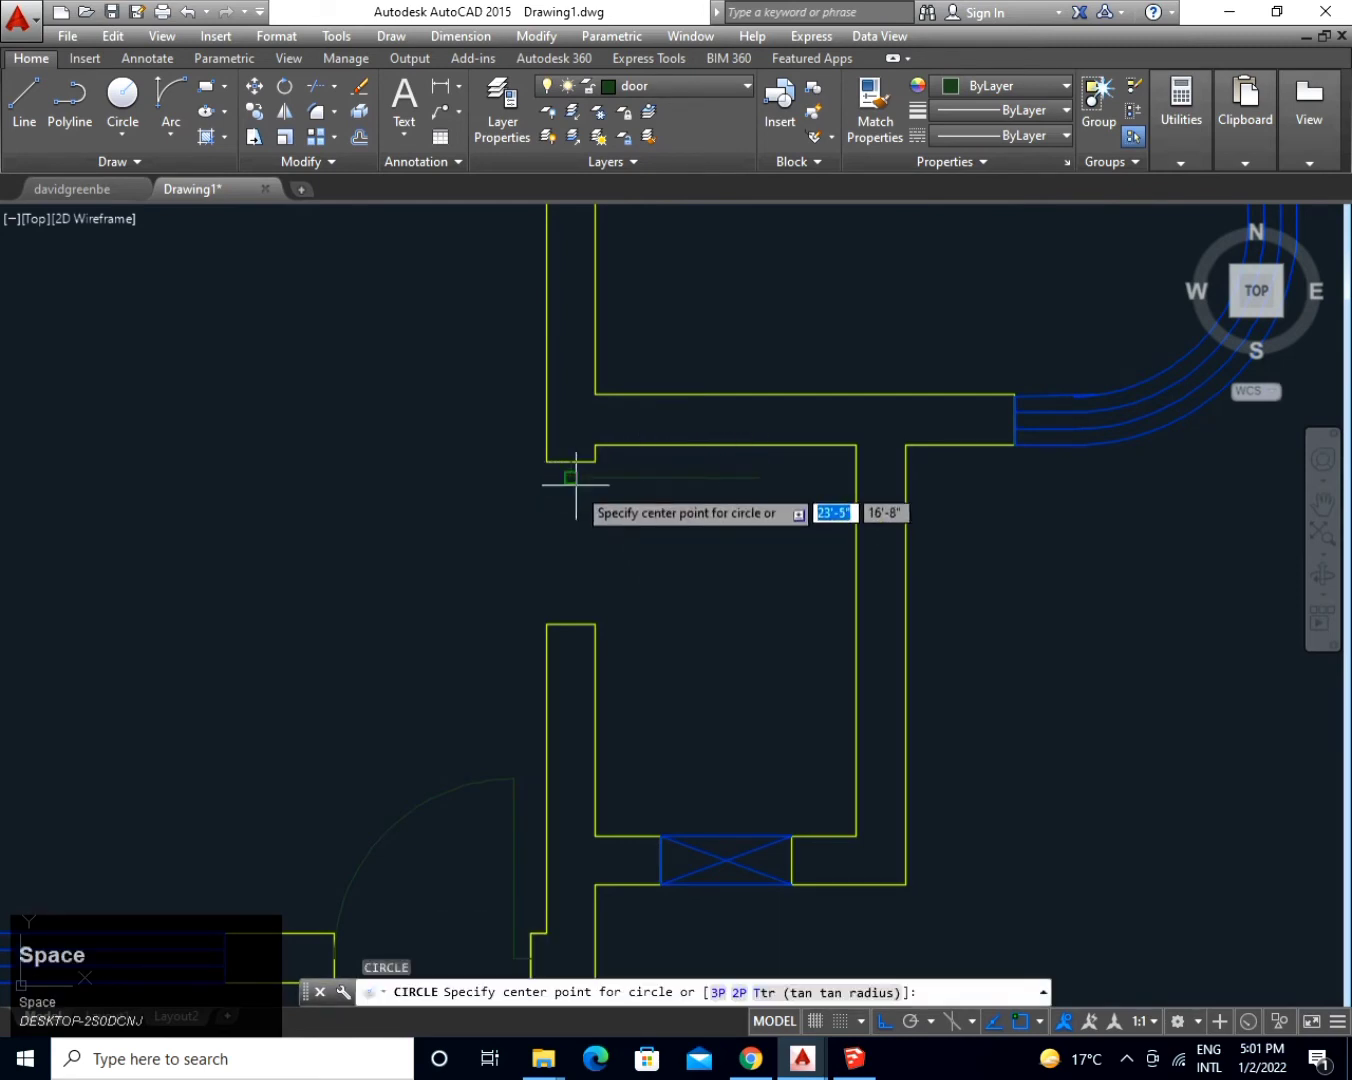
{"action": "left_click", "coordinate": [570, 478]}
{"action": "left_click", "coordinate": [573, 622]}
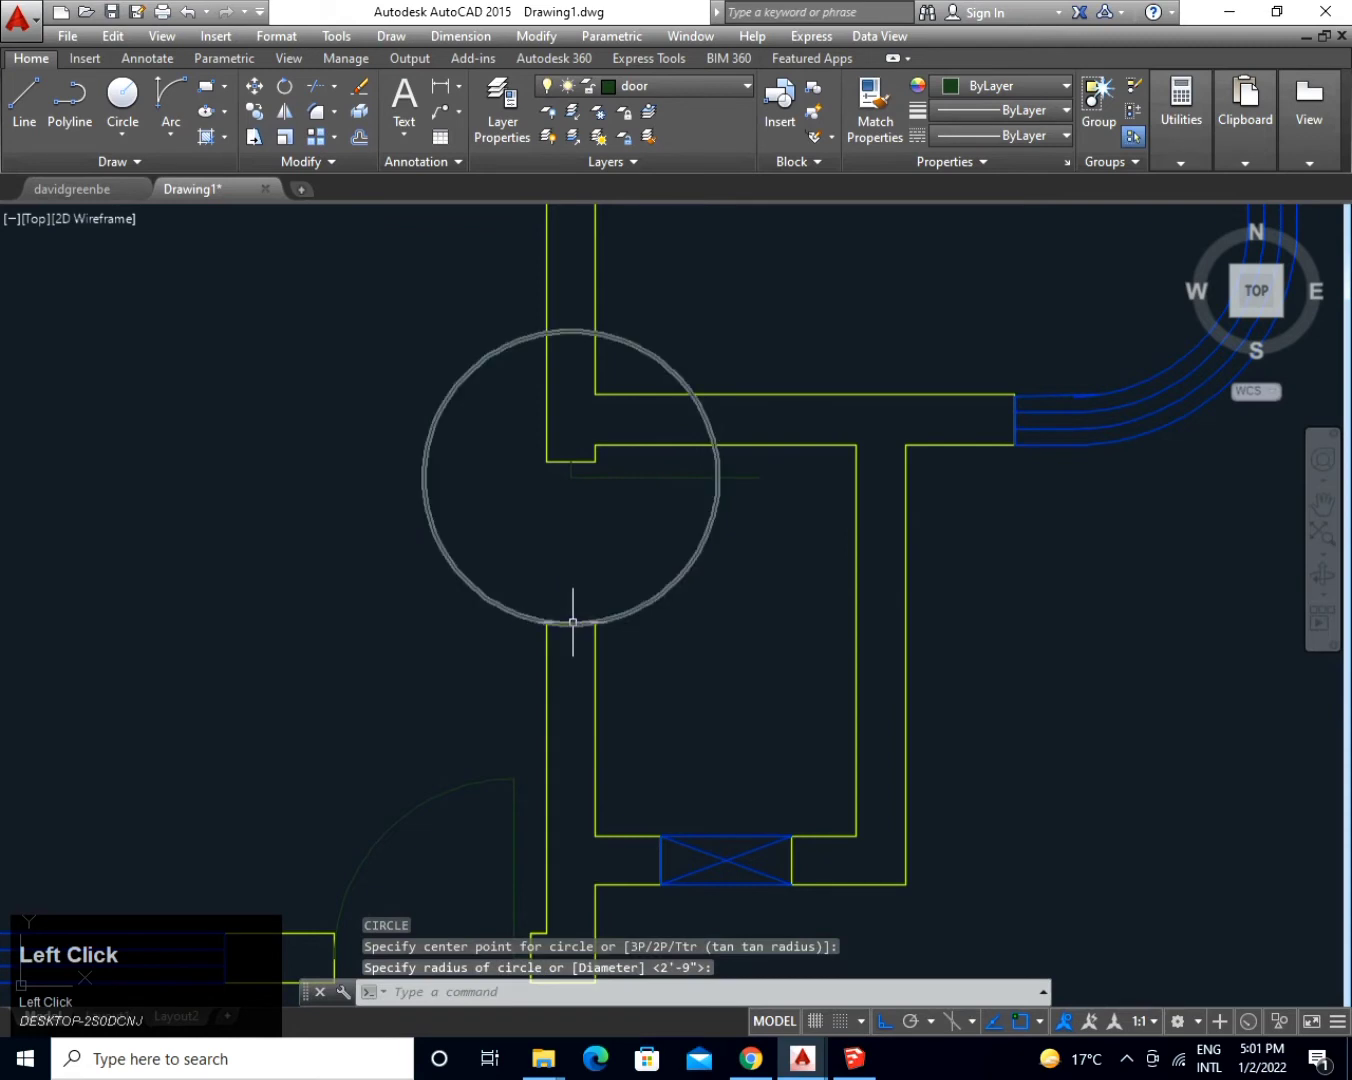
Trim the W.C. door's circle to a quarter-circle swing arc and remove the leaf line's excess.
{"action": "key", "text": "space"}
{"action": "key", "text": "space"}
{"action": "left_click", "coordinate": [521, 523]}
{"action": "left_click", "coordinate": [416, 563]}
{"action": "left_click", "coordinate": [573, 333]}
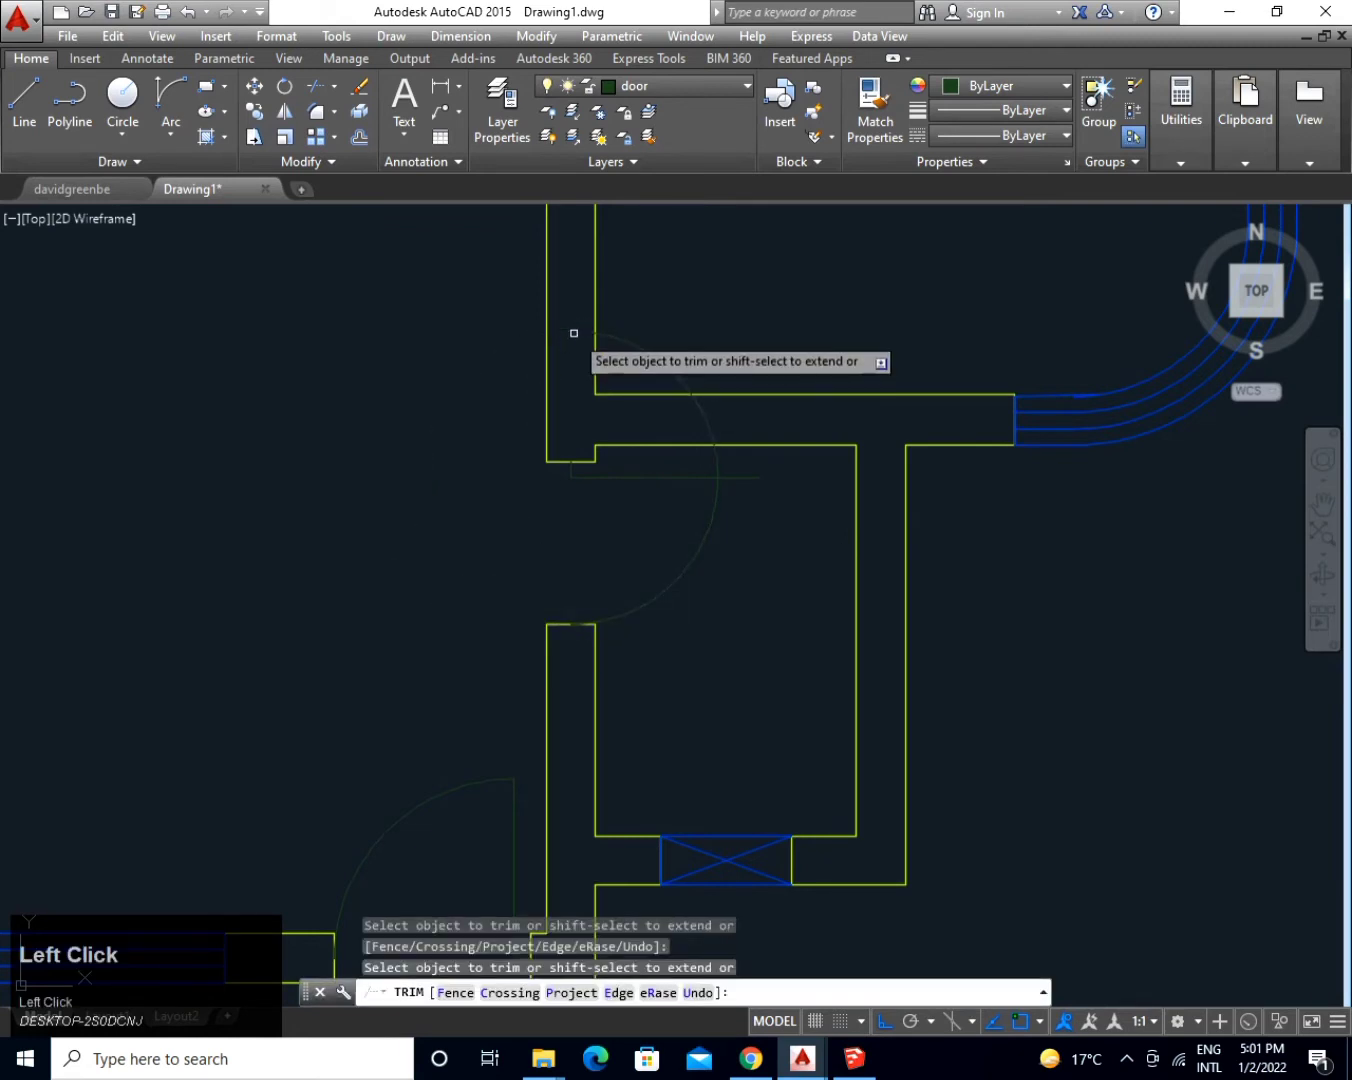
{"action": "left_click", "coordinate": [619, 339]}
{"action": "left_click", "coordinate": [699, 411]}
{"action": "left_click", "coordinate": [715, 461]}
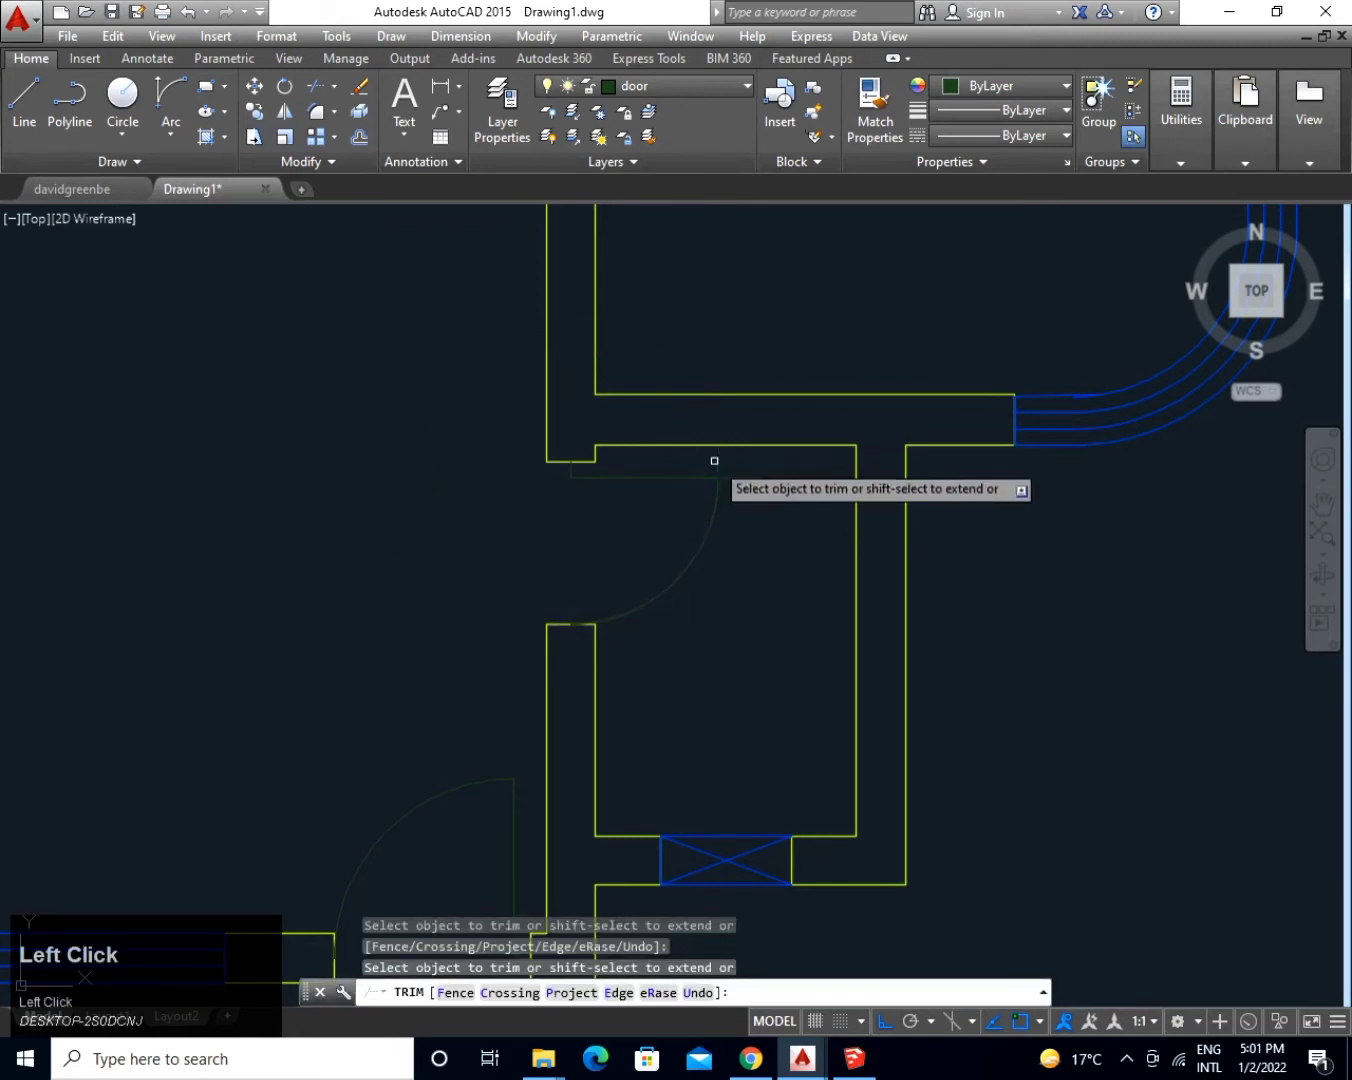
{"action": "key", "text": "space"}
At the east jamb of the northern D1 opening, draw a 3-inch line westward from its midpoint and a door leaf line going south.
{"action": "middle_click_drag", "start_coordinate": [752, 483], "coordinate": [775, 707]}
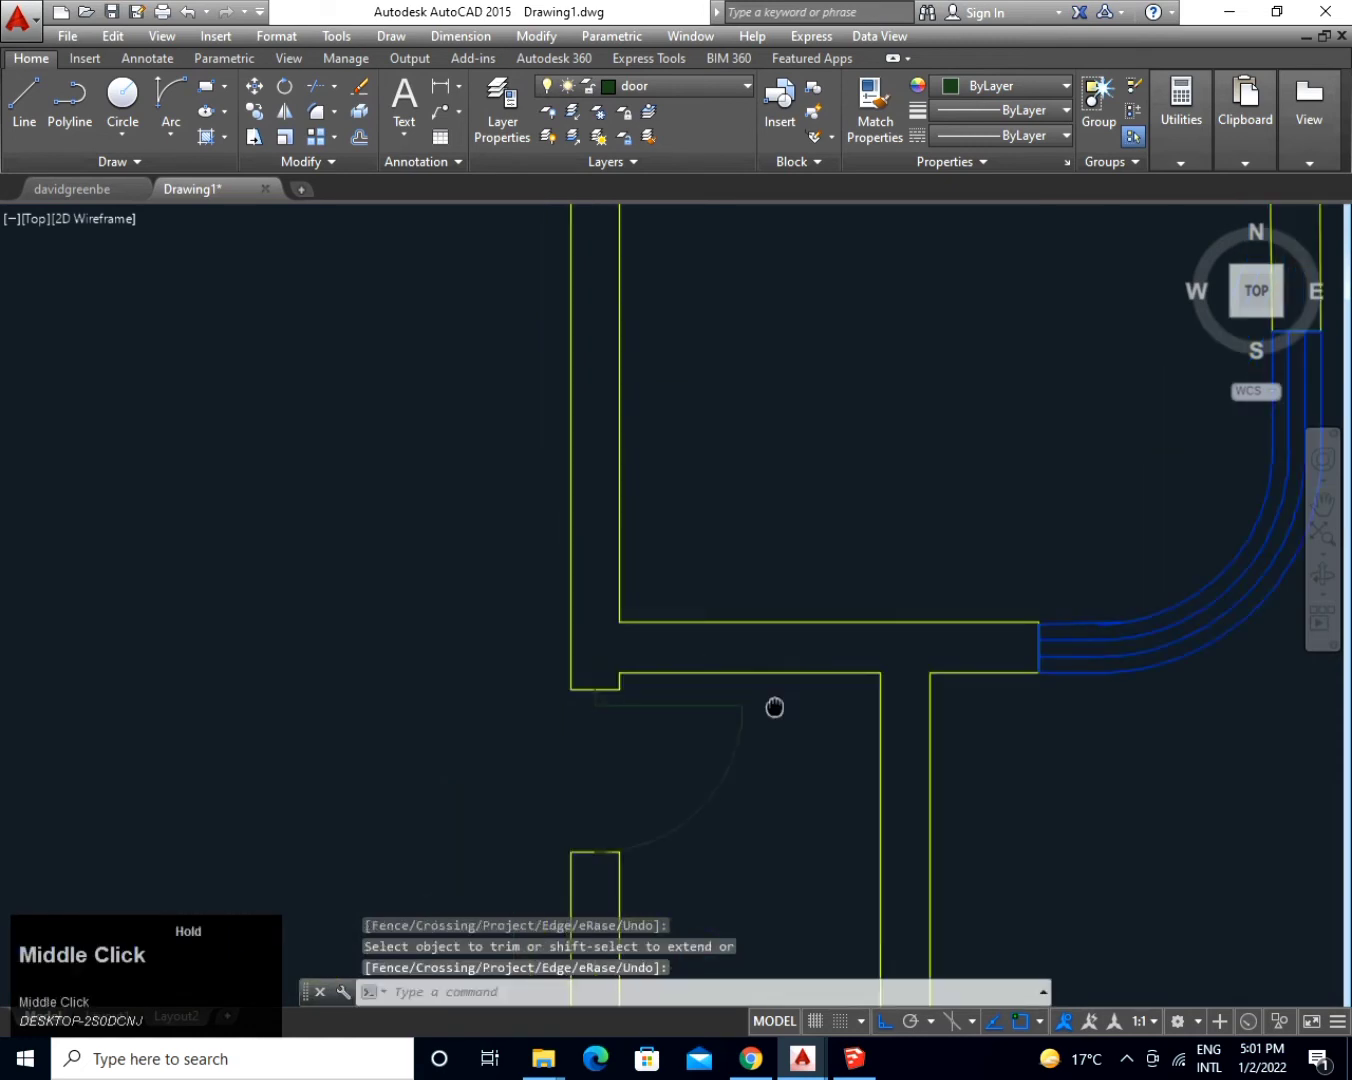
{"action": "middle_click_drag", "start_coordinate": [773, 413], "coordinate": [813, 787]}
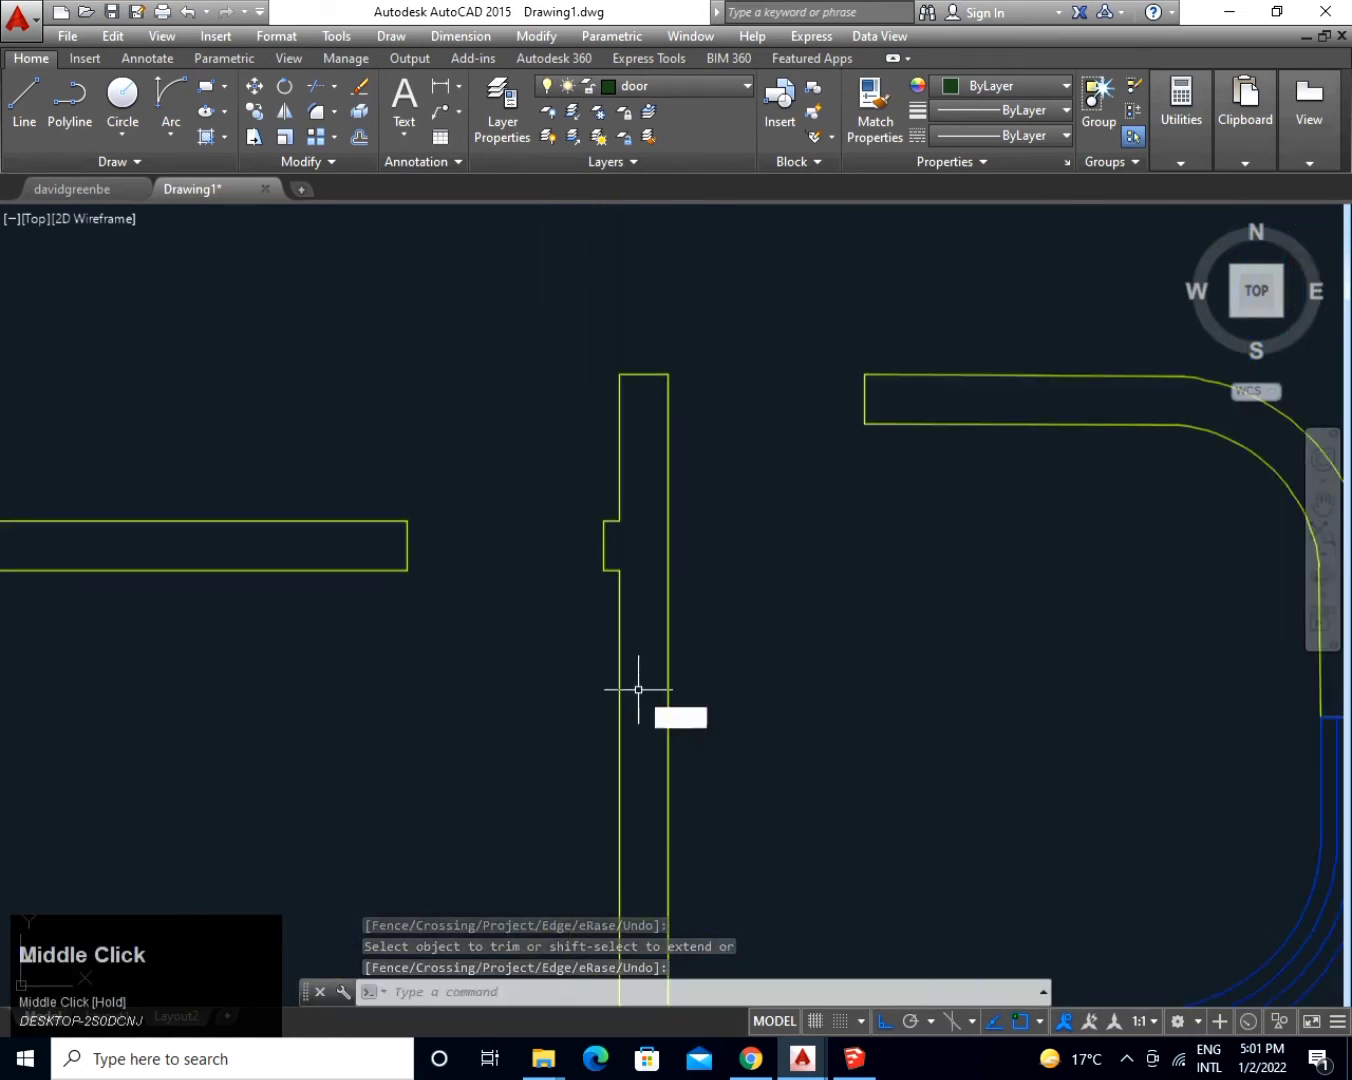
{"action": "key", "text": "space"}
{"action": "left_click", "coordinate": [603, 546]}
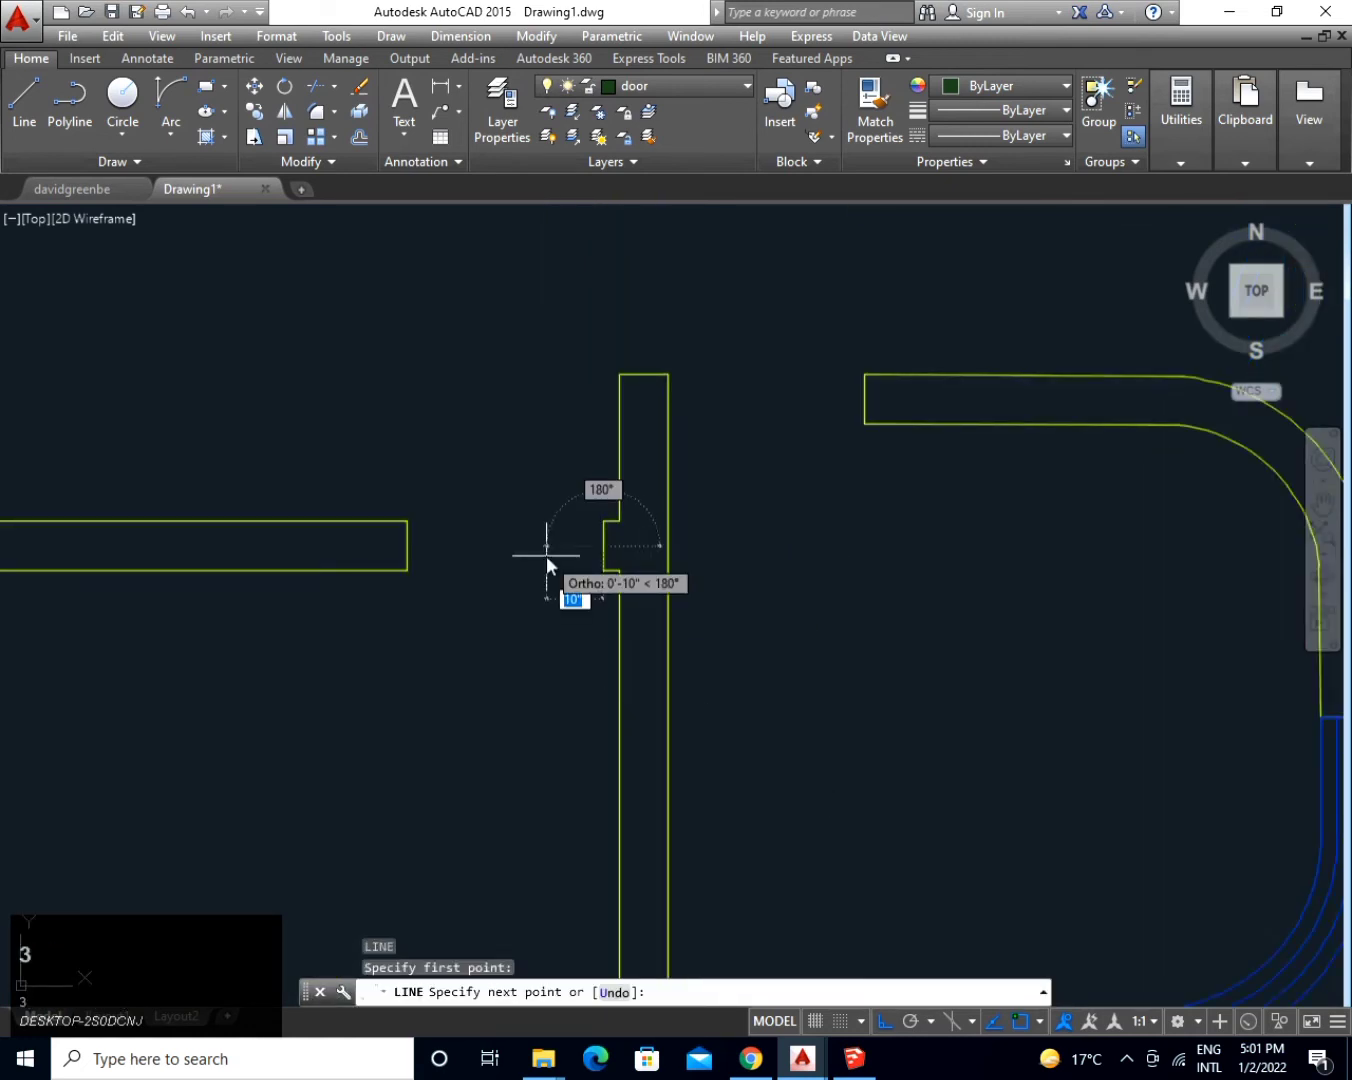
{"action": "type", "text": "3"}
{"action": "key", "text": "space"}
{"action": "left_click", "coordinate": [567, 790]}
{"action": "key", "text": "space"}
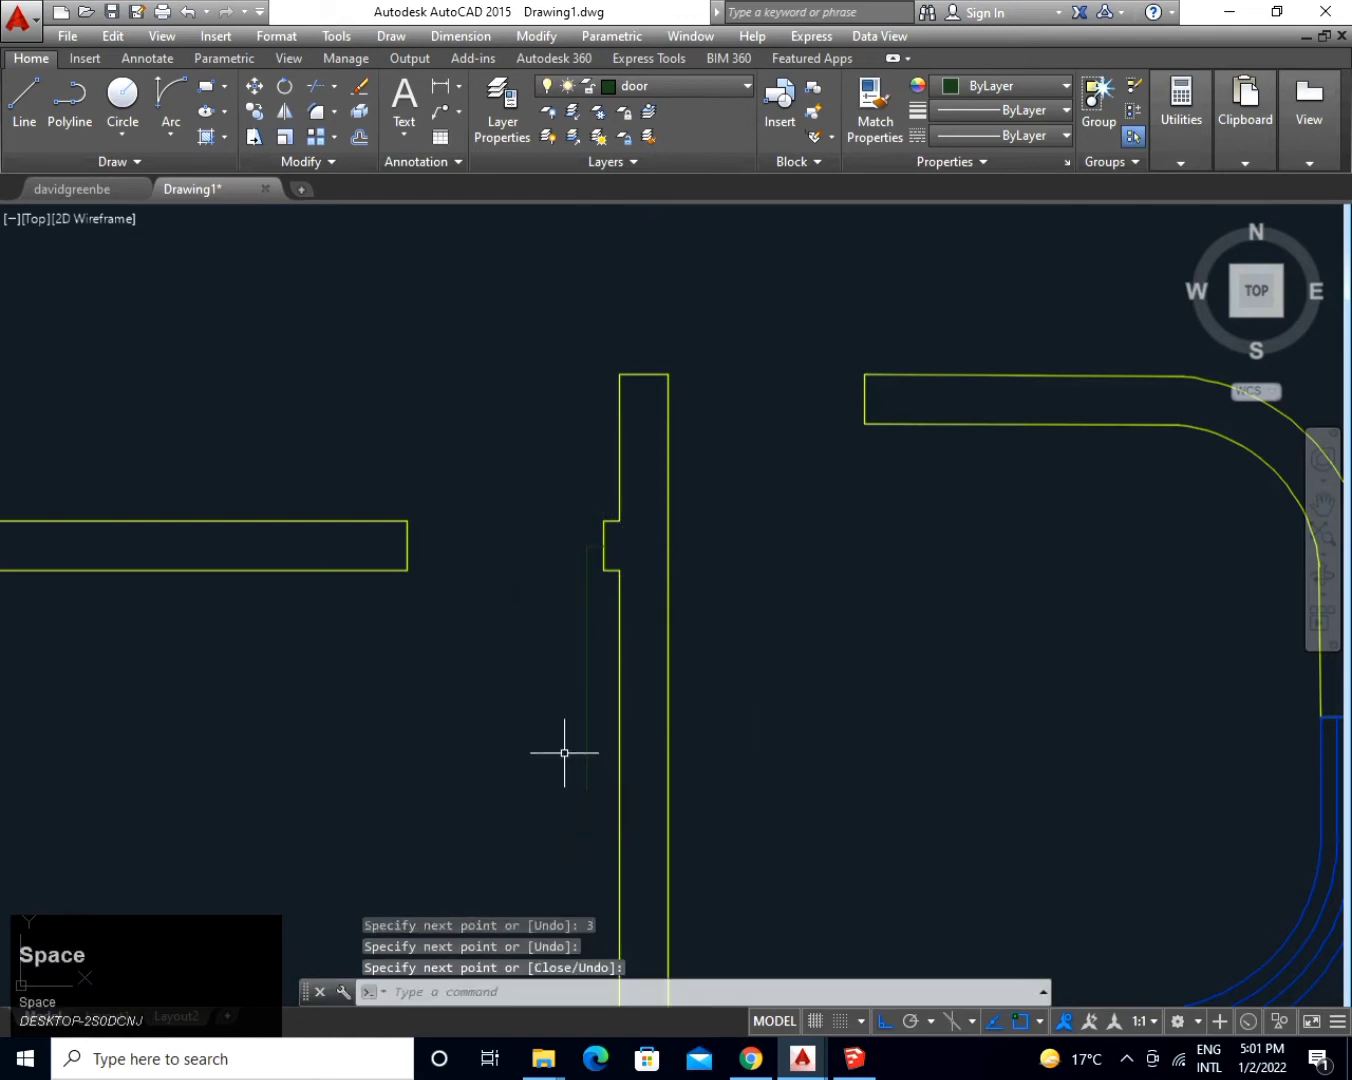
Draw a circle centred on the northern D1 door's hinge point, reaching the opposite west jamb.
{"action": "key", "text": "space"}
{"action": "left_click", "coordinate": [586, 540]}
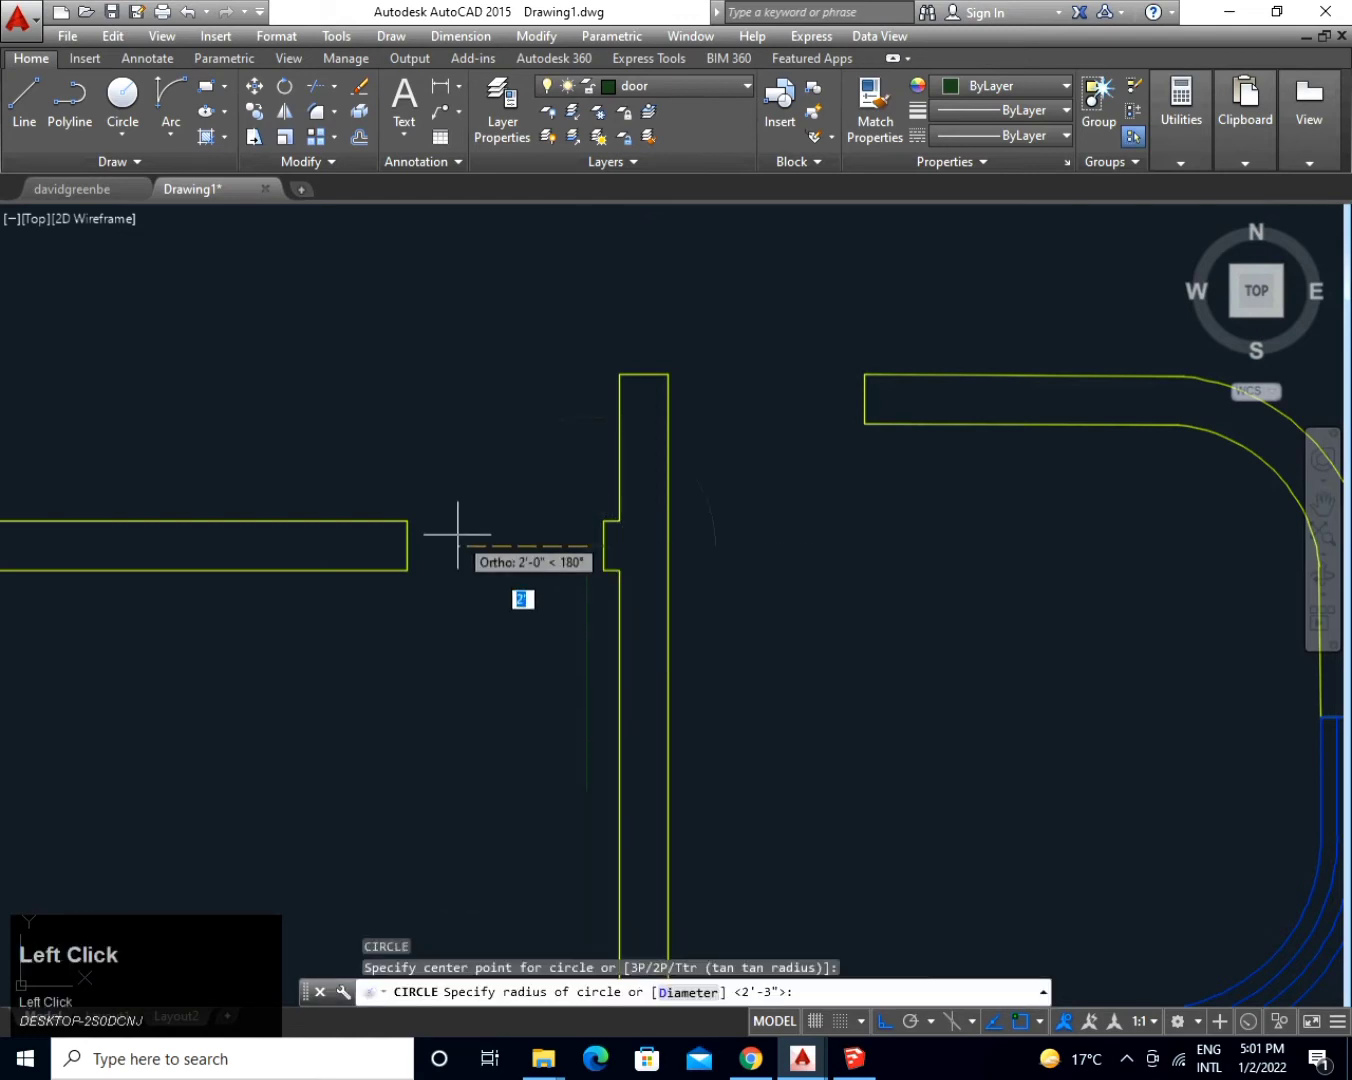
{"action": "left_click", "coordinate": [415, 546]}
Trim the northern D1 circle to its southwest quarter arc and cut off the leaf line's excess.
{"action": "type", "text": "tr"}
{"action": "key", "text": "space"}
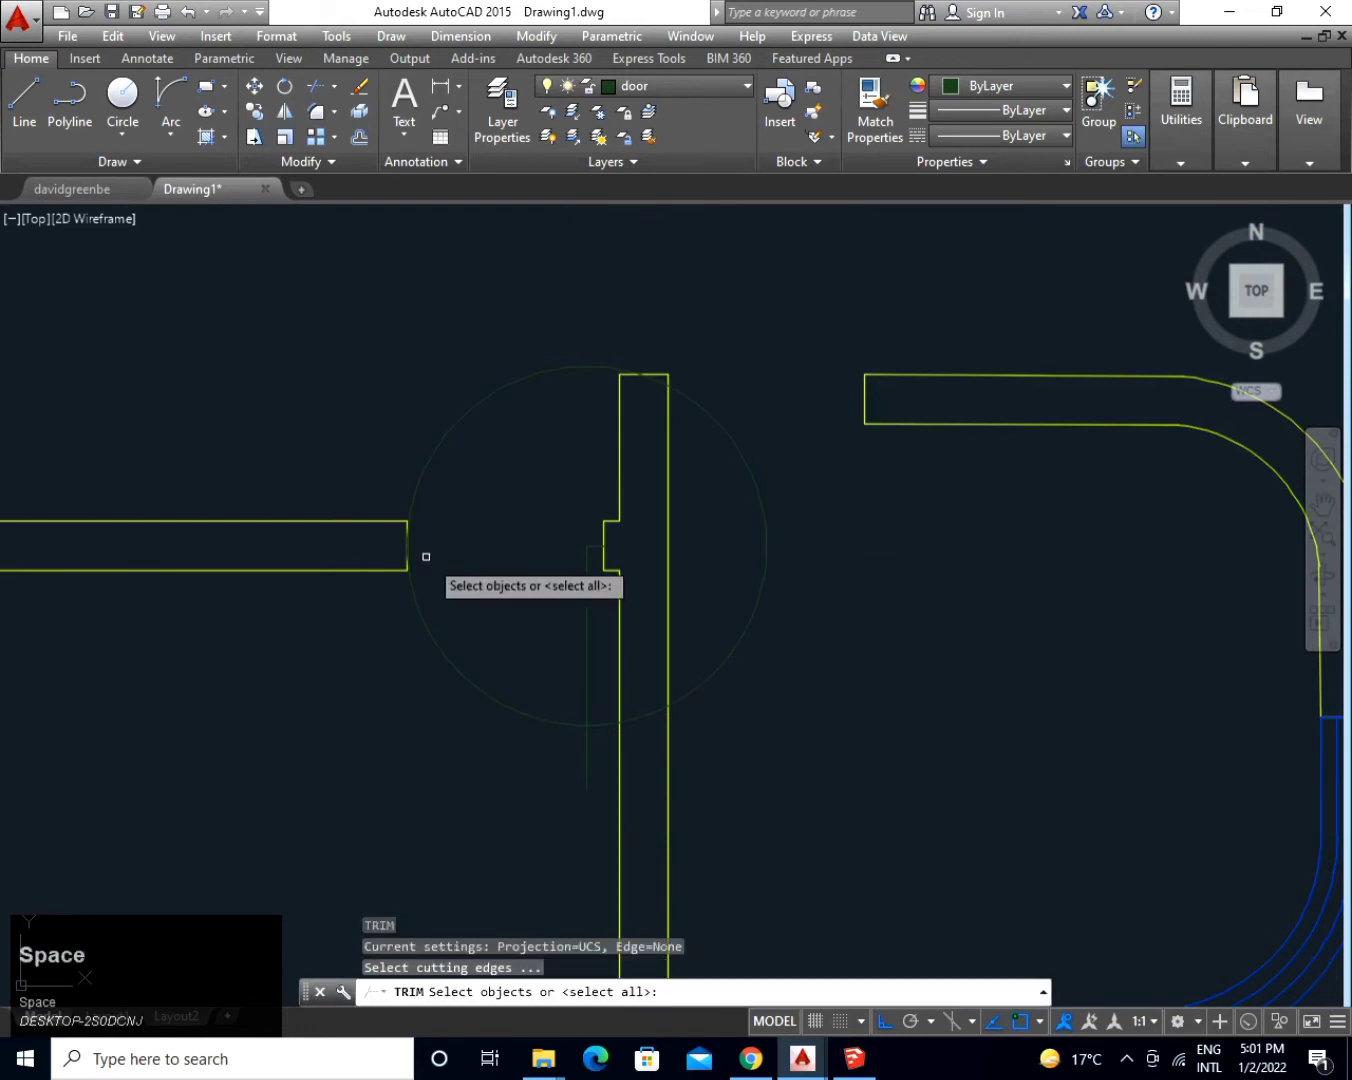
{"action": "key", "text": "space"}
{"action": "left_click", "coordinate": [495, 453]}
{"action": "left_click", "coordinate": [445, 381]}
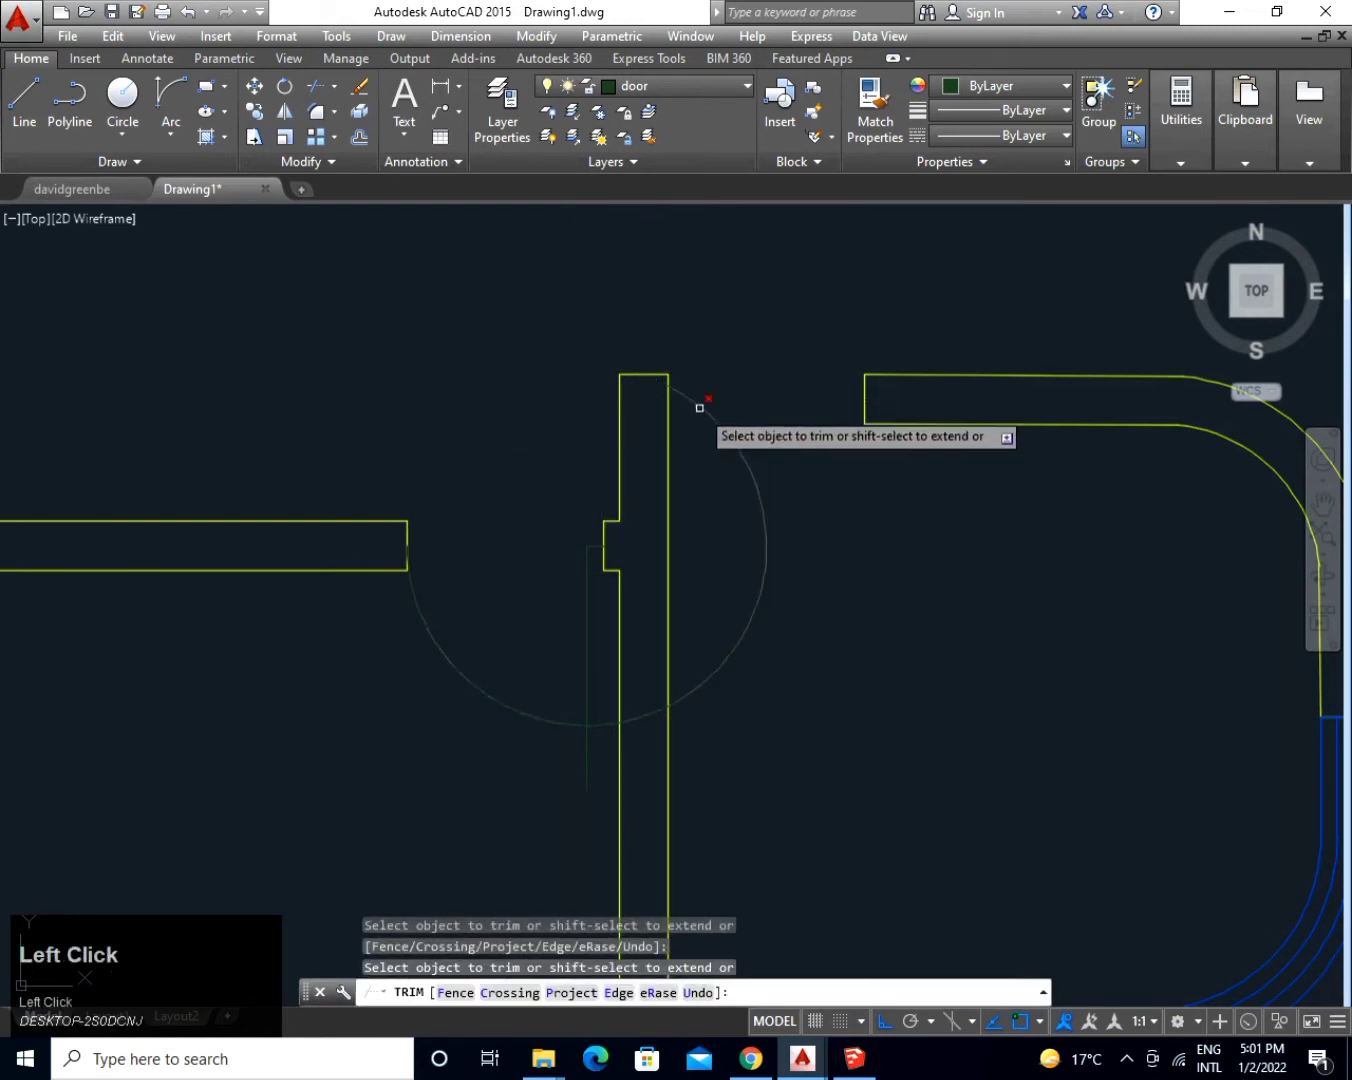
{"action": "left_click", "coordinate": [630, 750]}
{"action": "left_click", "coordinate": [625, 735]}
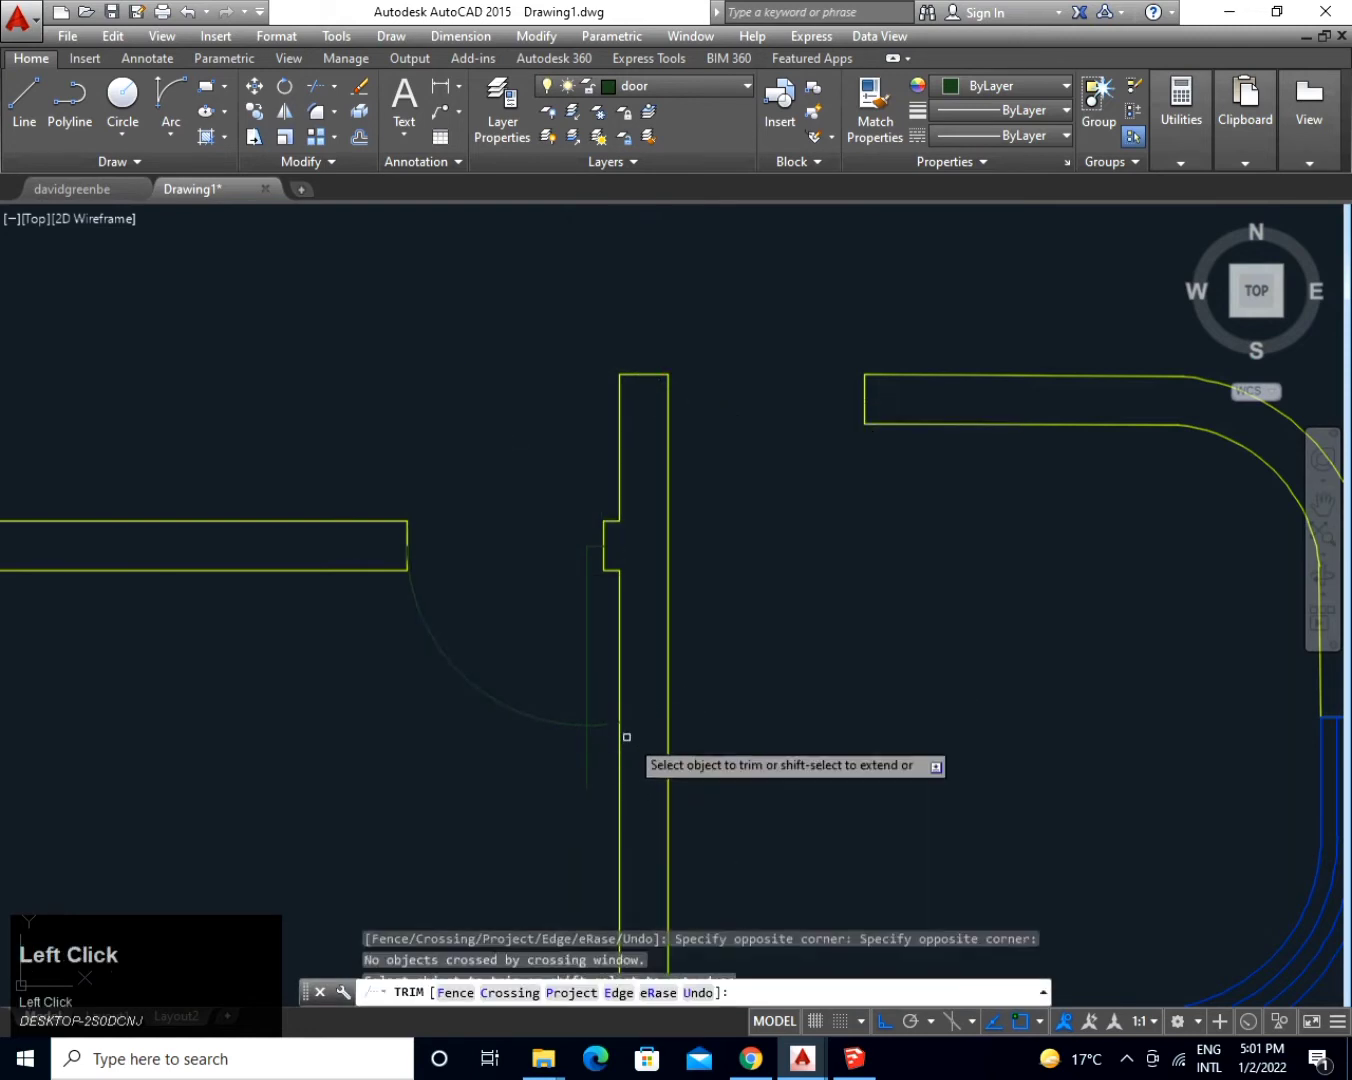
{"action": "left_click", "coordinate": [580, 738]}
{"action": "left_click", "coordinate": [660, 663]}
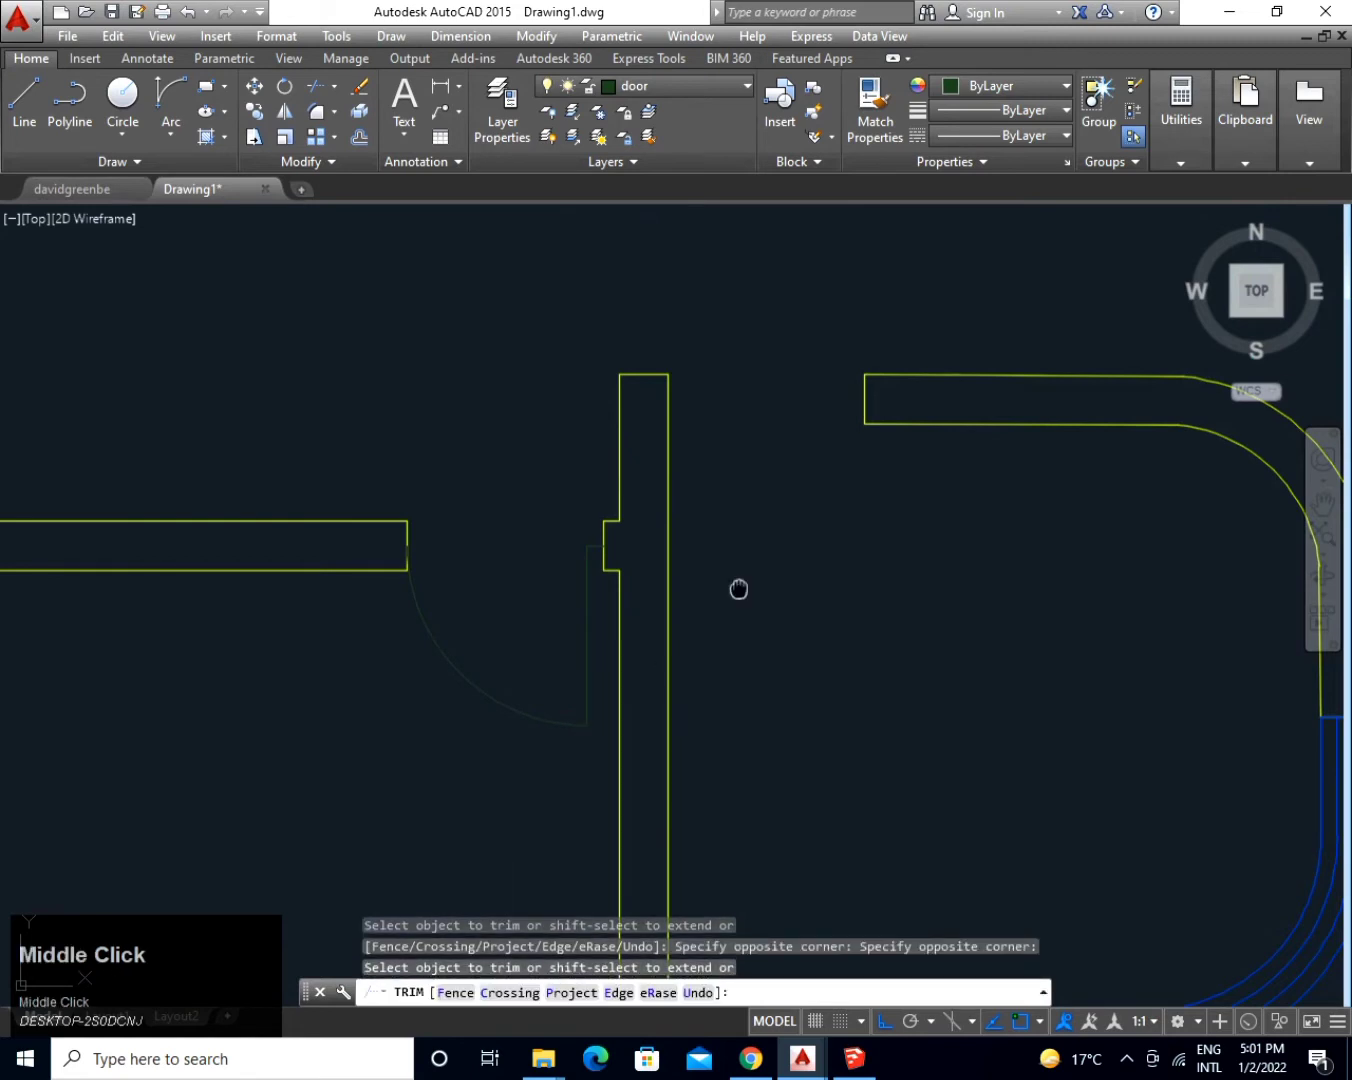
{"action": "middle_click_drag", "start_coordinate": [739, 589], "coordinate": [516, 643]}
{"action": "key", "text": "space"}
At the west side of the curved room's north door opening, draw a 3-inch line eastward from the wall and a door leaf line going south.
{"action": "type", "text": "l"}
{"action": "key", "text": "space"}
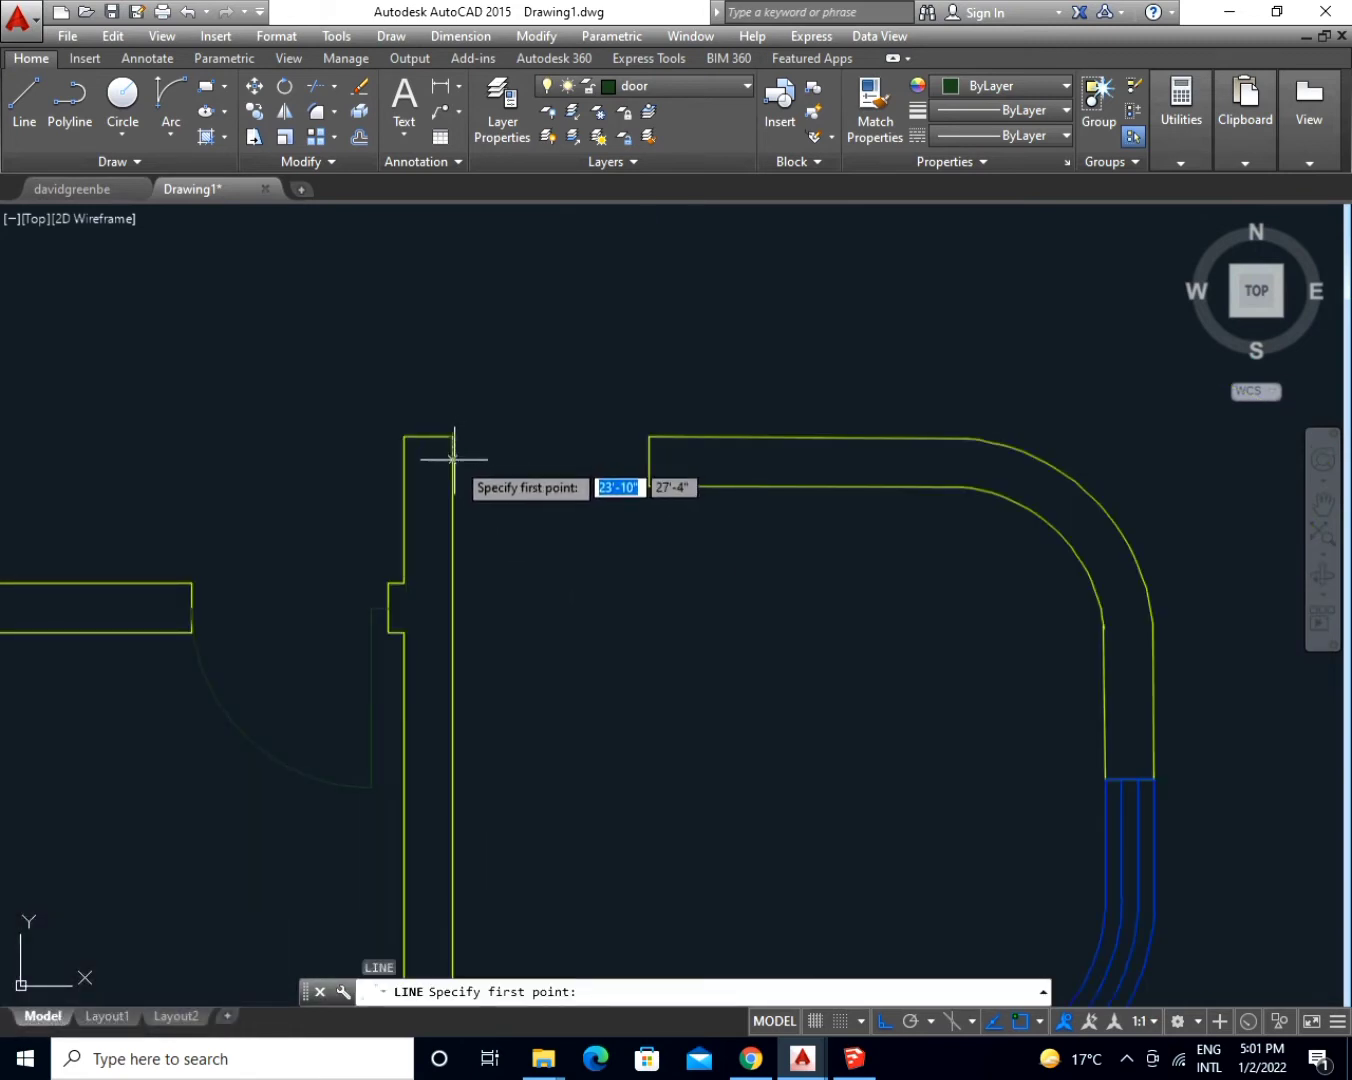
{"action": "left_click", "coordinate": [453, 459]}
{"action": "type", "text": "3"}
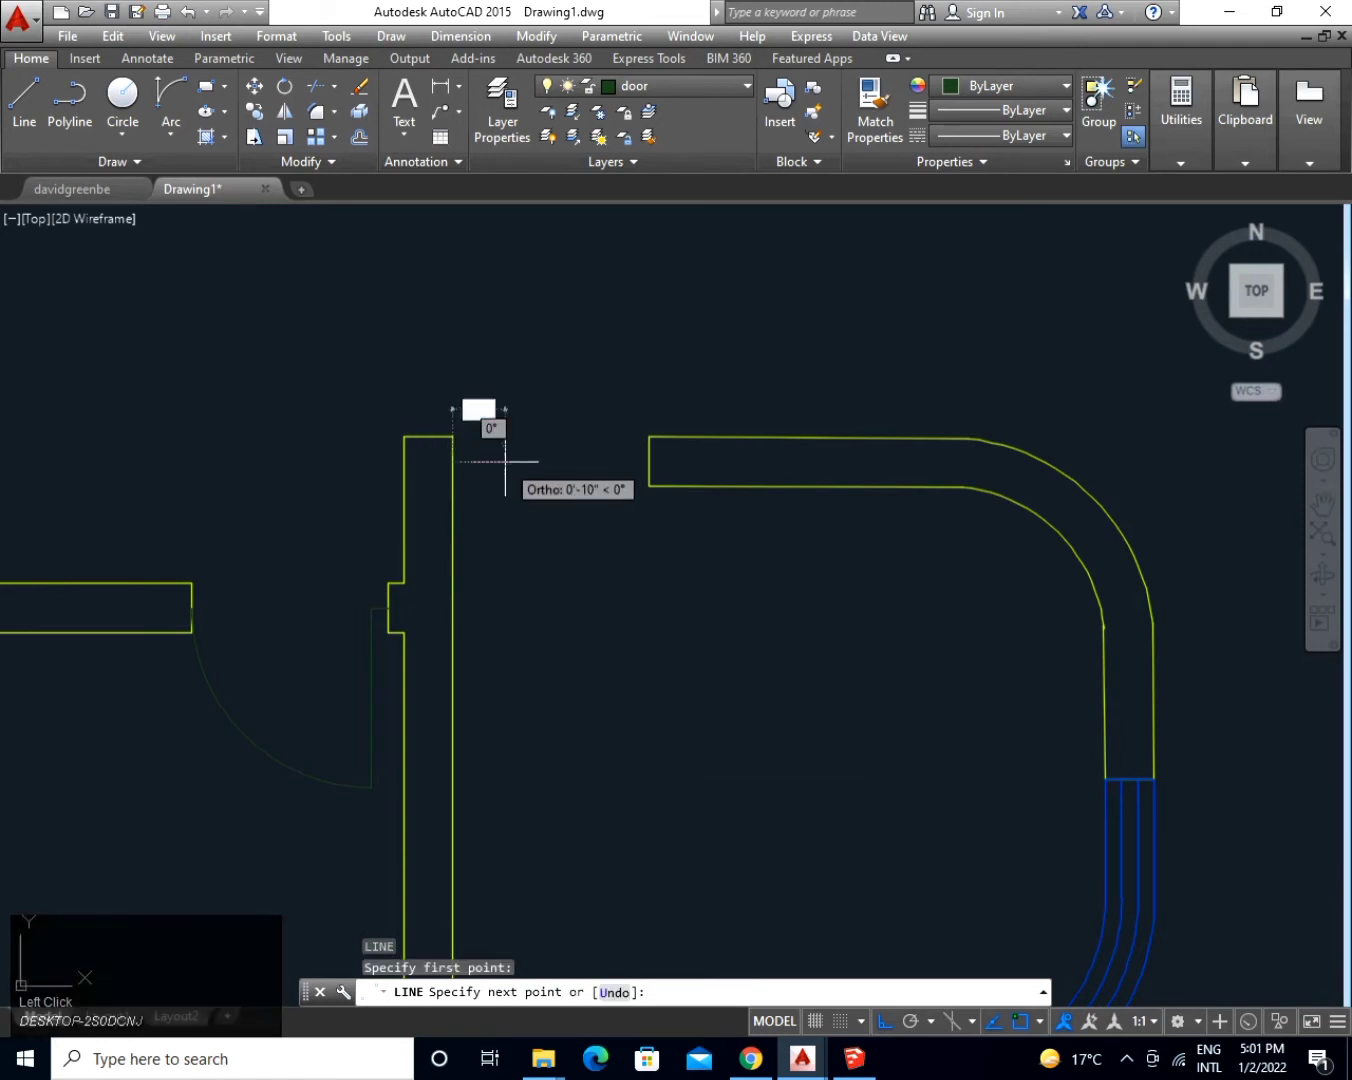
{"action": "key", "text": "space"}
{"action": "left_click", "coordinate": [484, 705]}
{"action": "key", "text": "space"}
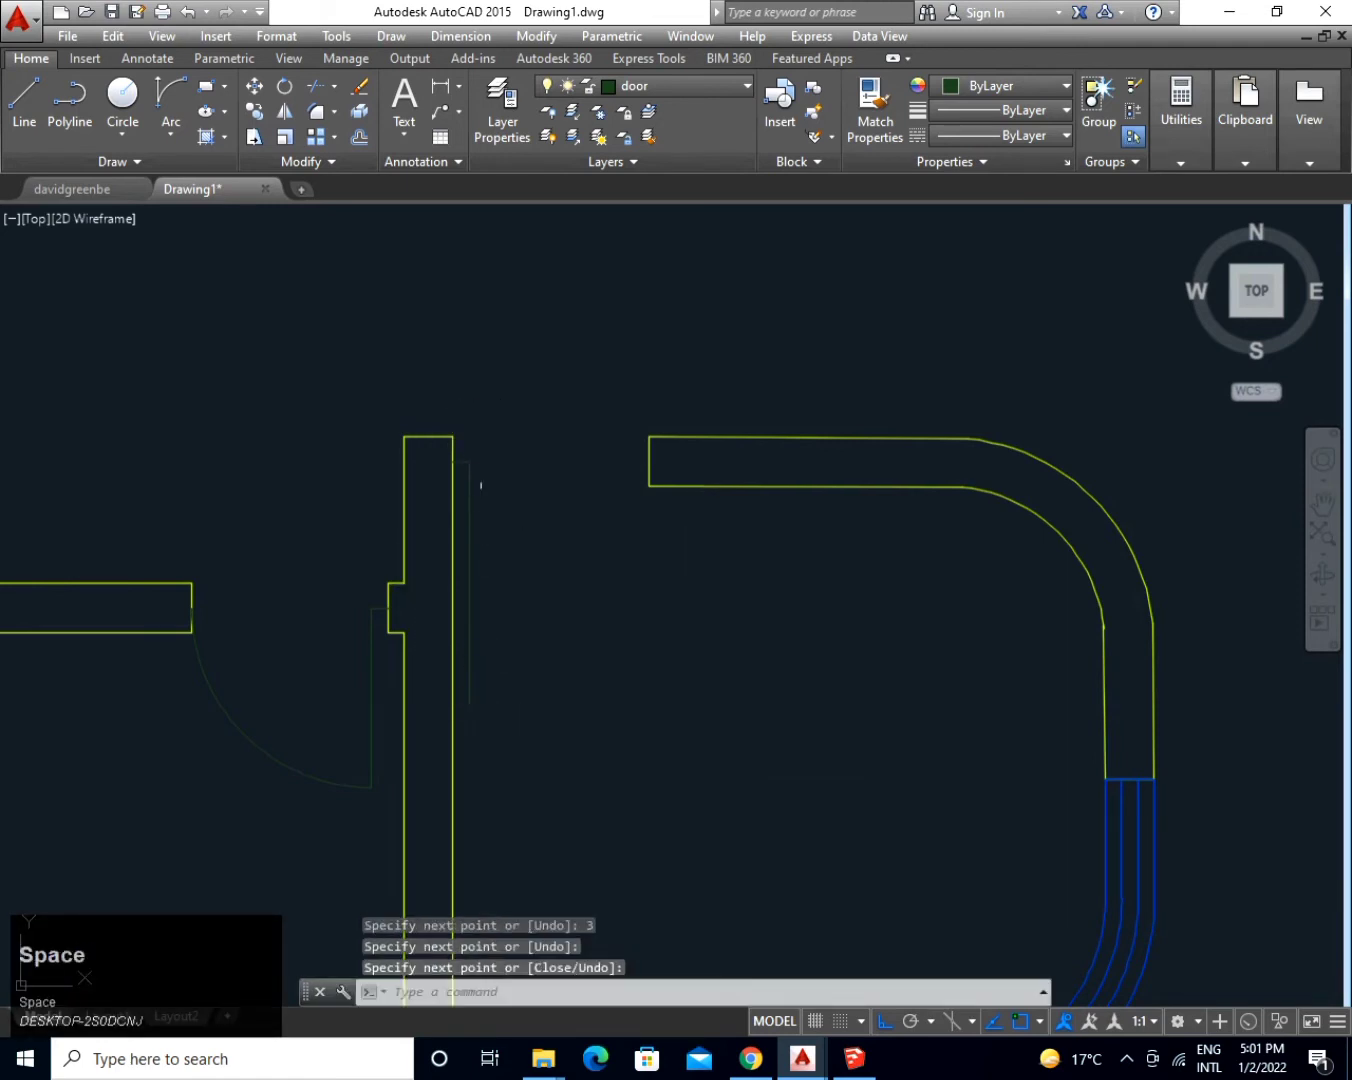
Draw a circle centred on the curved room door's hinge point, reaching the opposite east jamb.
{"action": "type", "text": "c"}
{"action": "key", "text": "space"}
{"action": "left_click", "coordinate": [469, 461]}
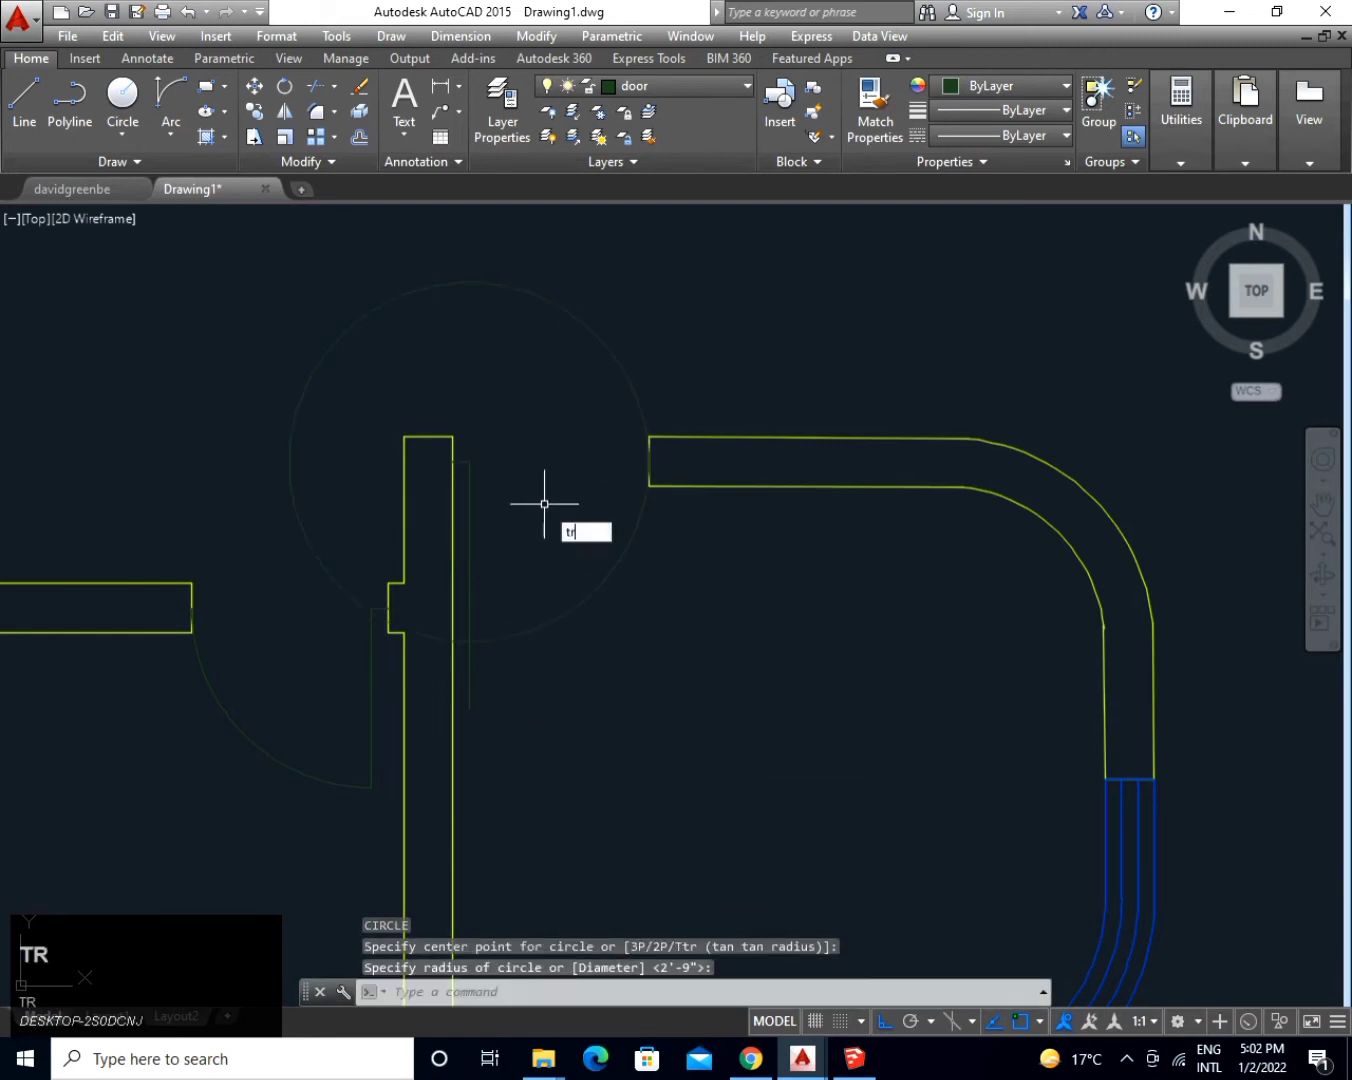
Trim the curved room door's circle to its southeast quarter arc and cut off the leaf line's excess.
{"action": "key", "text": "space"}
{"action": "key", "text": "space"}
{"action": "left_click", "coordinate": [318, 430]}
{"action": "left_click", "coordinate": [235, 501]}
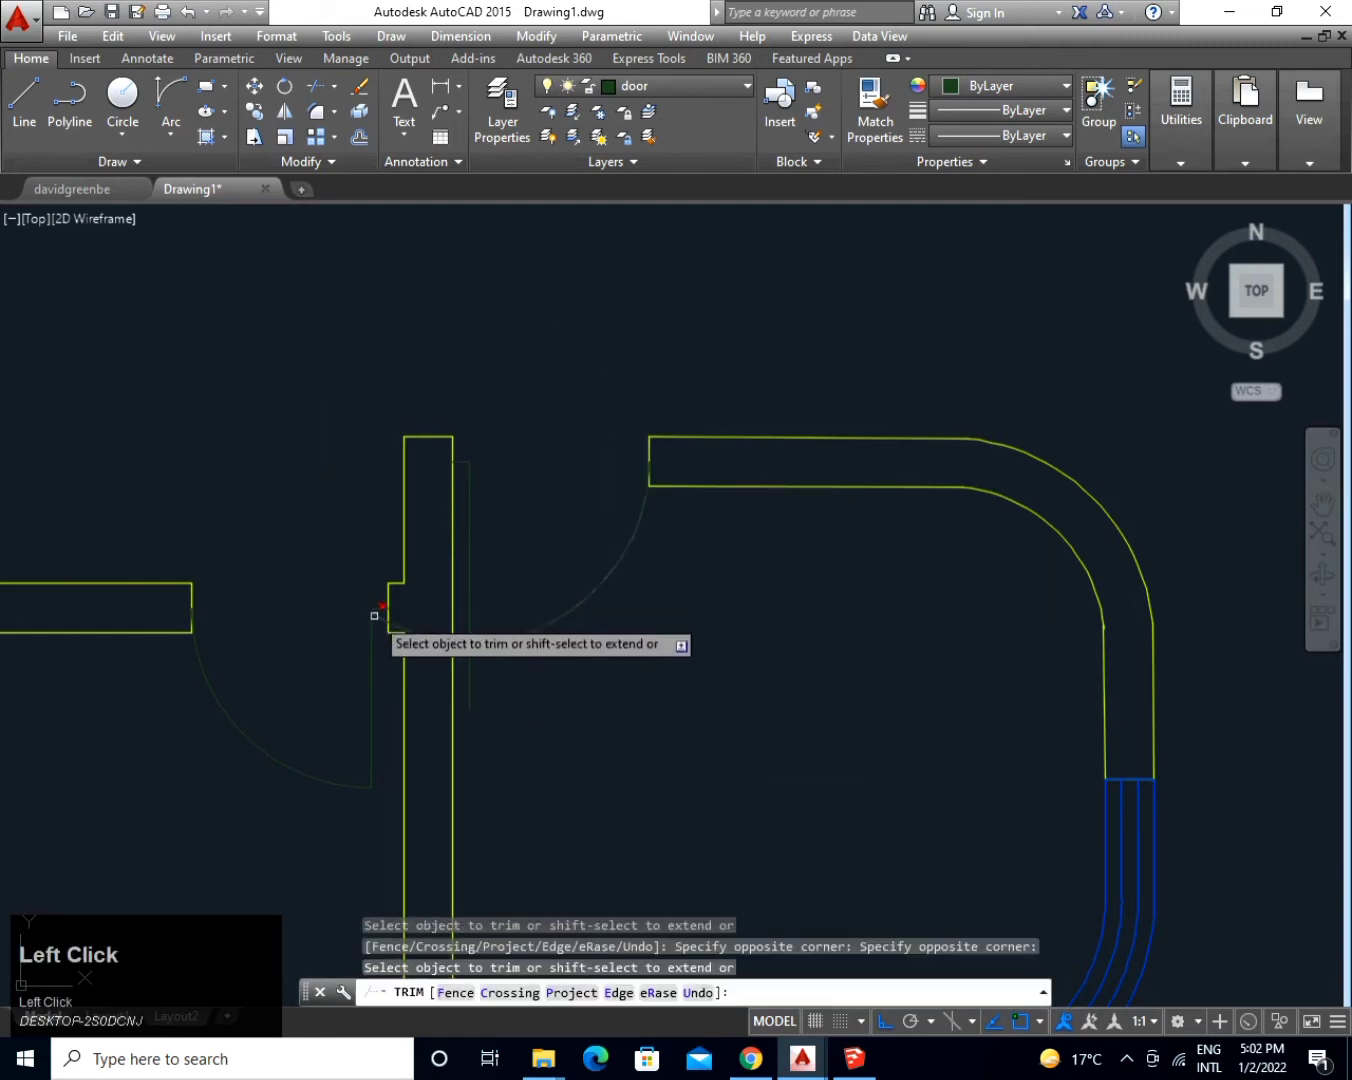
{"action": "left_click", "coordinate": [397, 618]}
{"action": "left_click", "coordinate": [396, 627]}
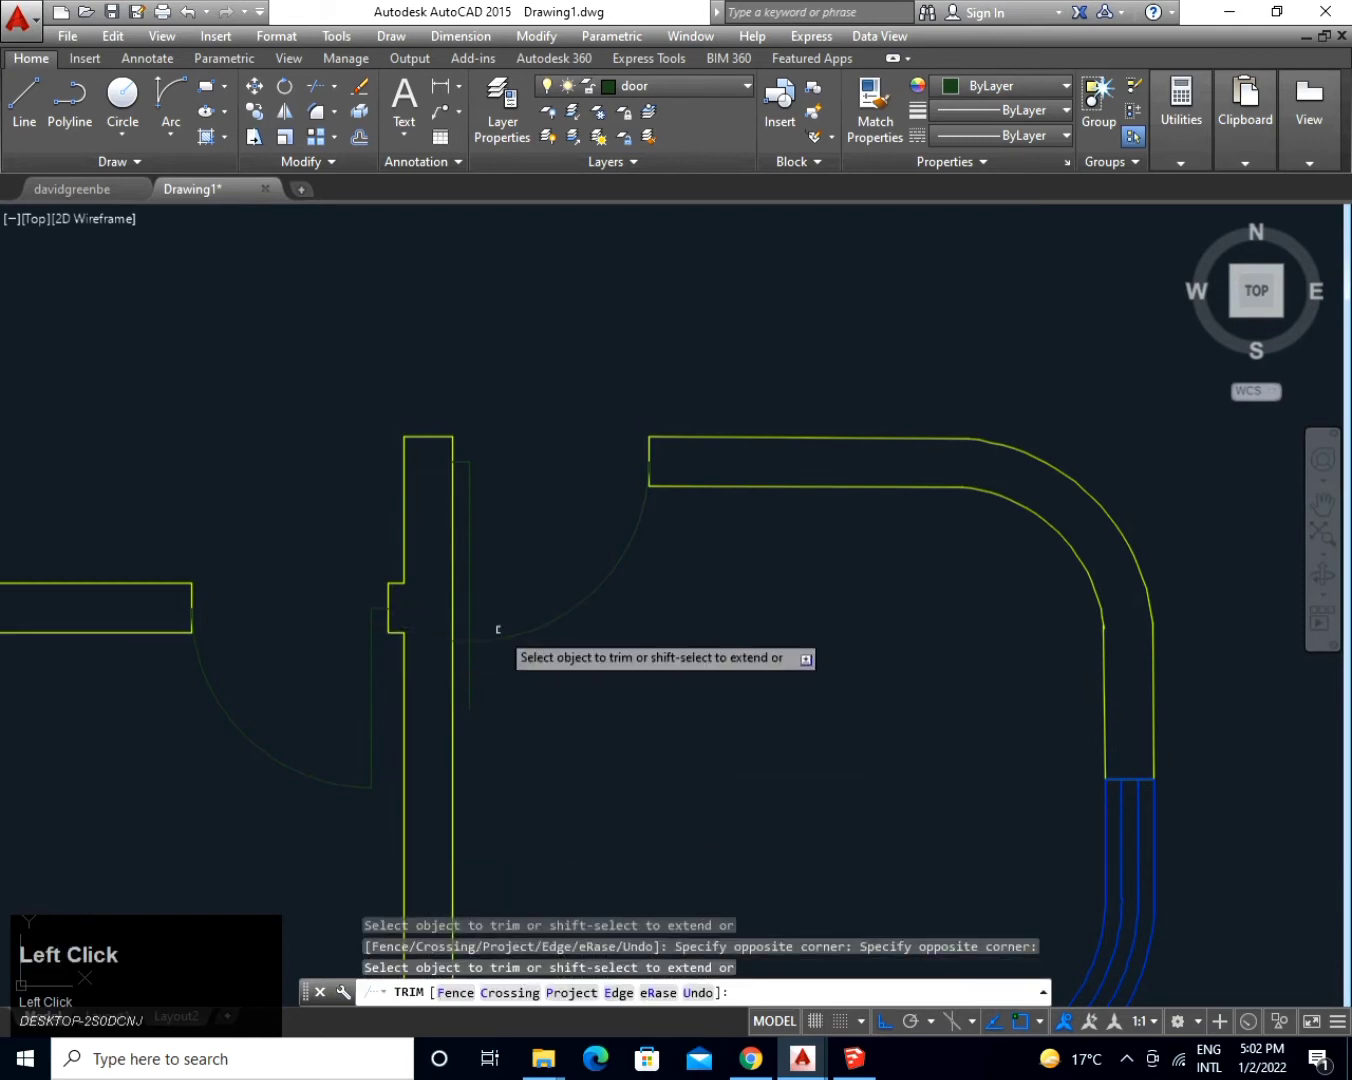
{"action": "left_click", "coordinate": [471, 663]}
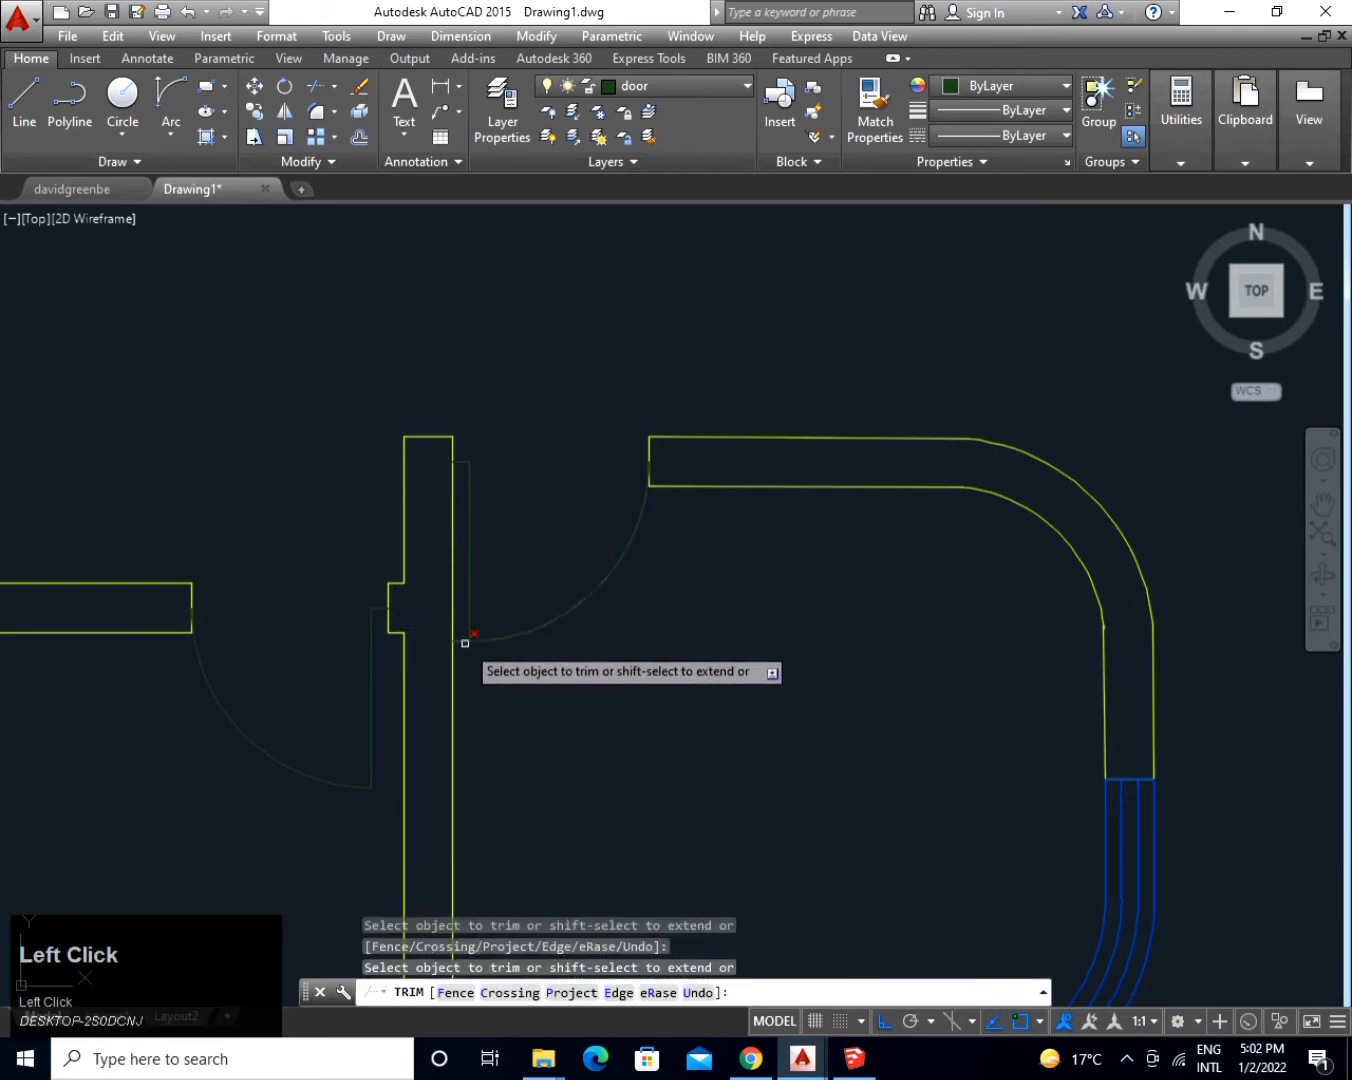
{"action": "key", "text": "space"}
At the opening between the two upper west rooms, draw a 3-inch line westward from the east jamb's midpoint and a leaf line going north.
{"action": "scroll", "coordinate": [607, 525], "scroll_direction": "down", "scroll_amount": 4}
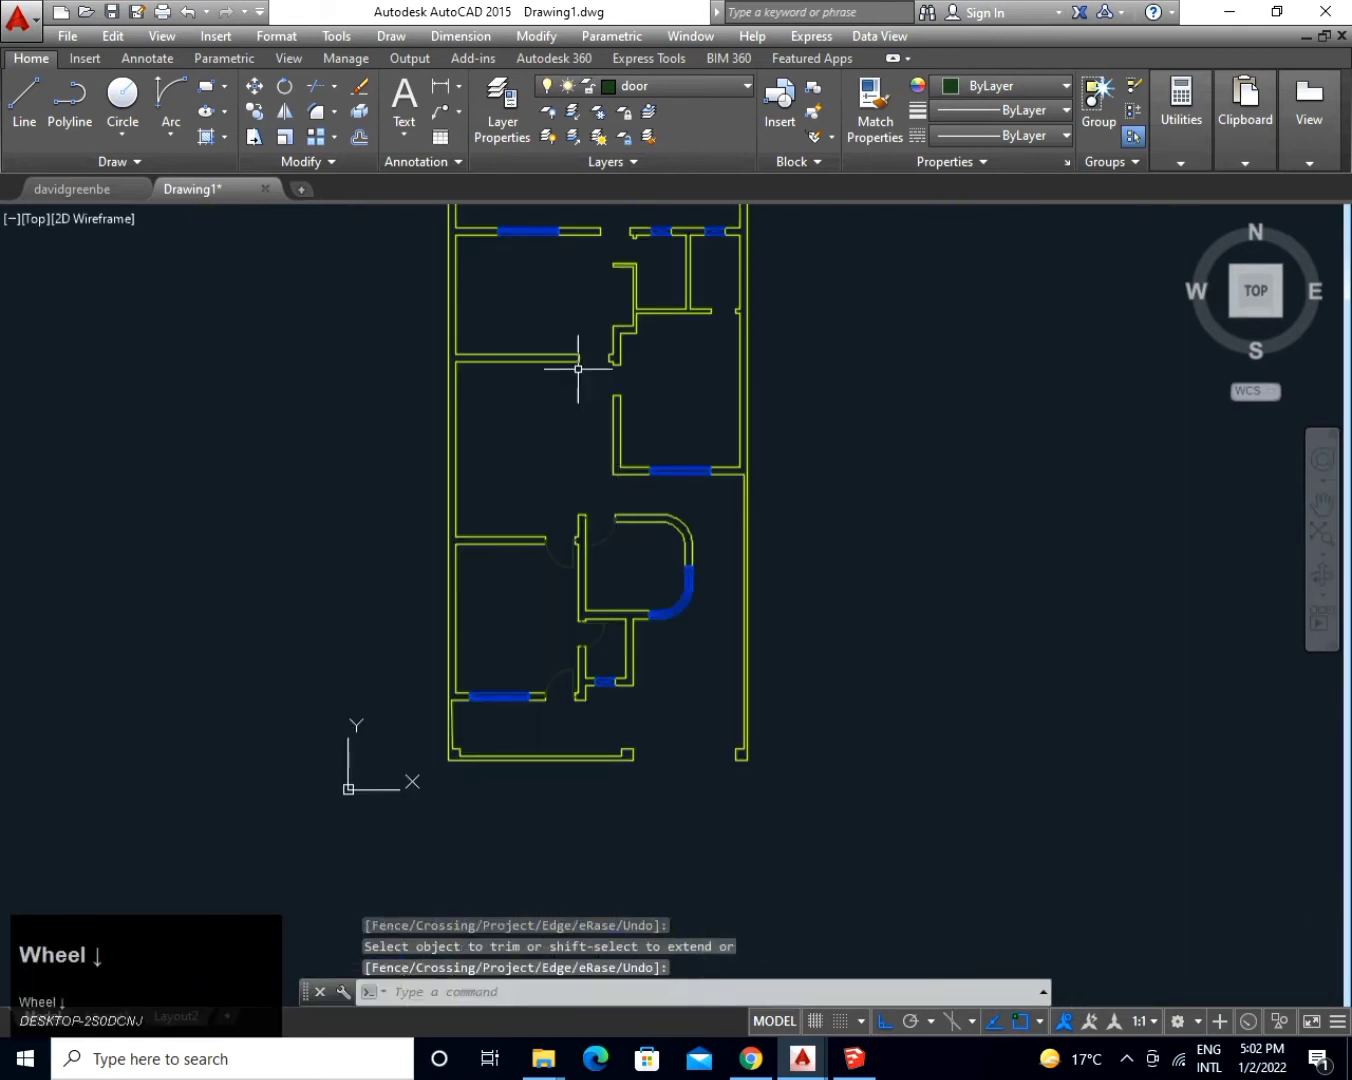
{"action": "scroll", "coordinate": [577, 369], "scroll_direction": "up", "scroll_amount": 5}
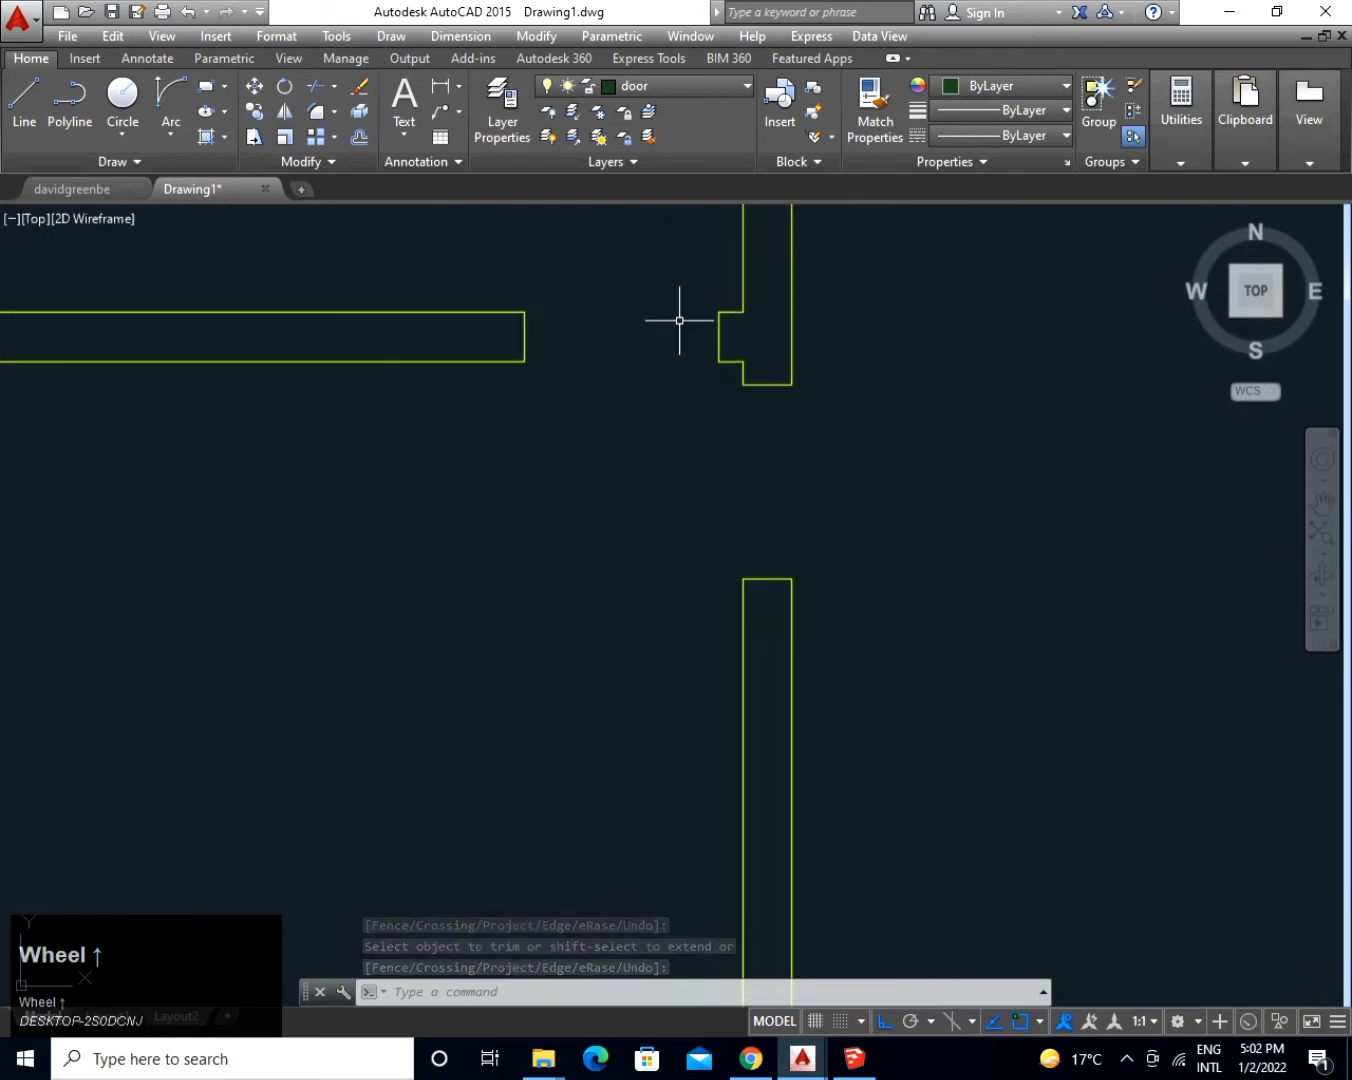
{"action": "type", "text": "l"}
{"action": "key", "text": "space"}
{"action": "left_click", "coordinate": [718, 336]}
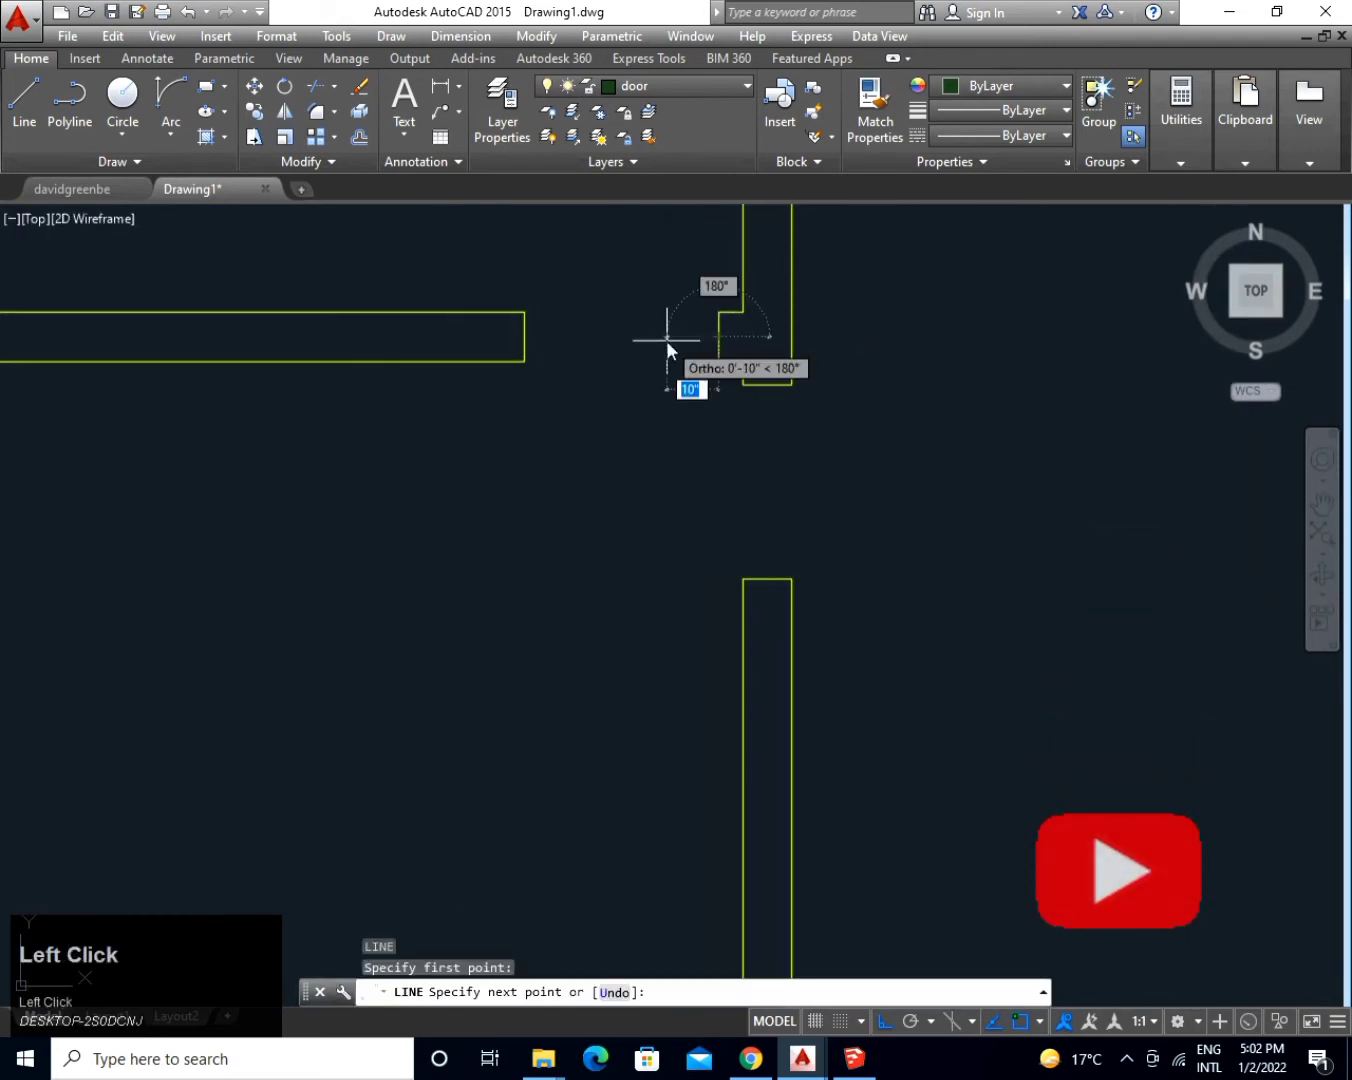
{"action": "type", "text": "3"}
{"action": "key", "text": "space"}
{"action": "mouse_move", "coordinate": [656, 393]}
{"action": "middle_mouse_down"}
{"action": "mouse_move", "coordinate": [636, 603]}
{"action": "mouse_move", "coordinate": [619, 604]}
{"action": "middle_mouse_up"}
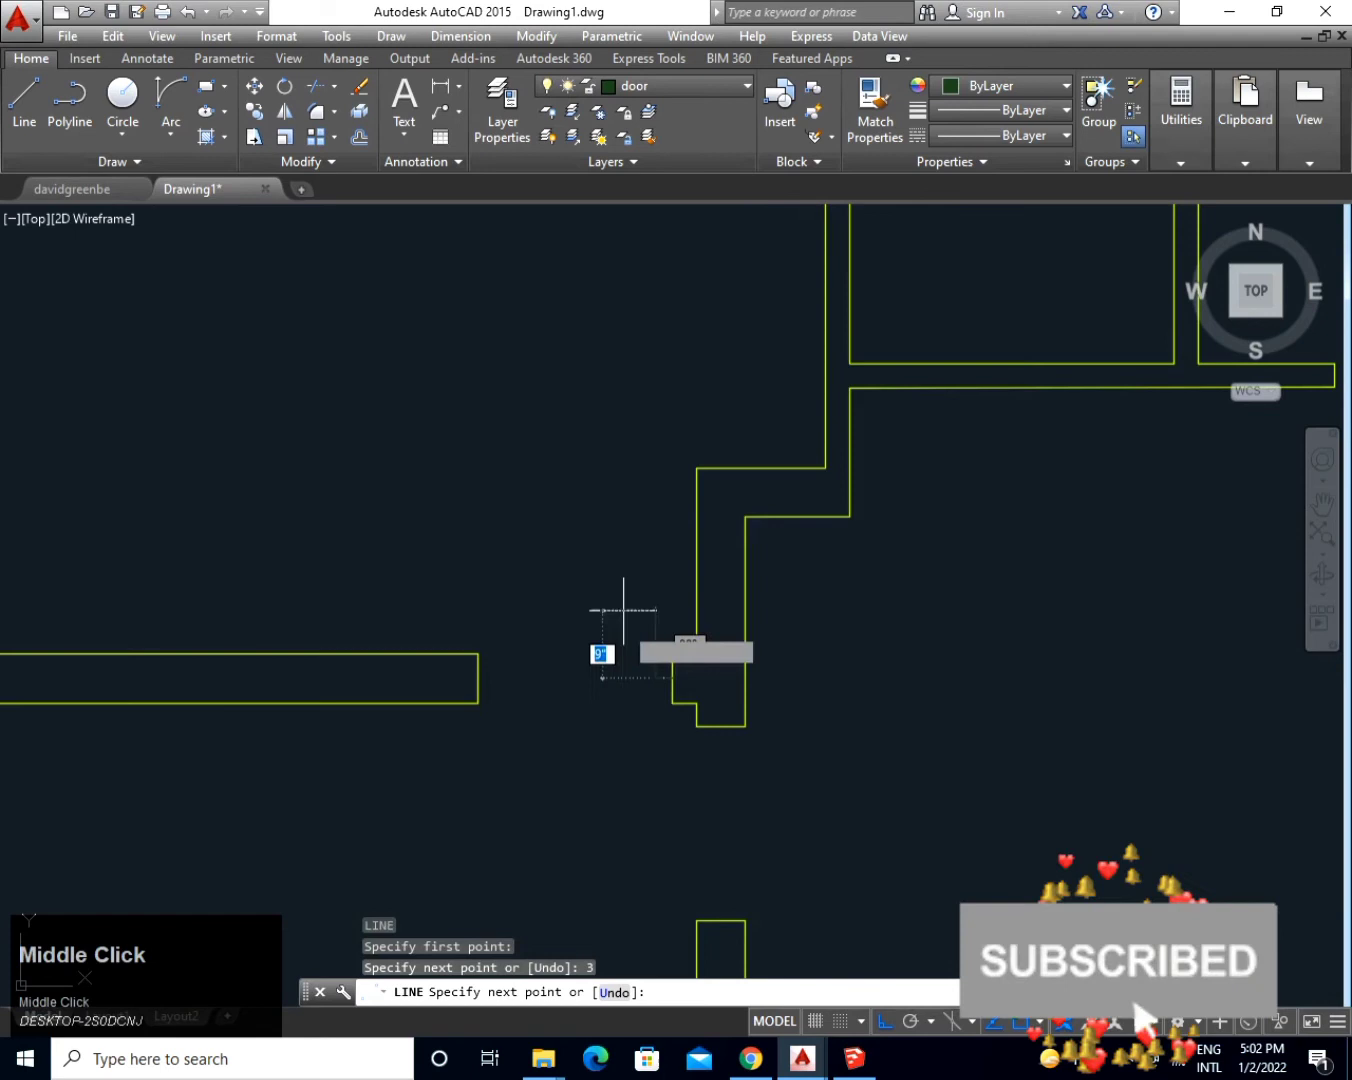
{"action": "left_click", "coordinate": [655, 457]}
{"action": "key", "text": "space"}
Draw a circle centred on the upper west door's hinge point, reaching the opposite west jamb.
{"action": "type", "text": "c"}
{"action": "key", "text": "space"}
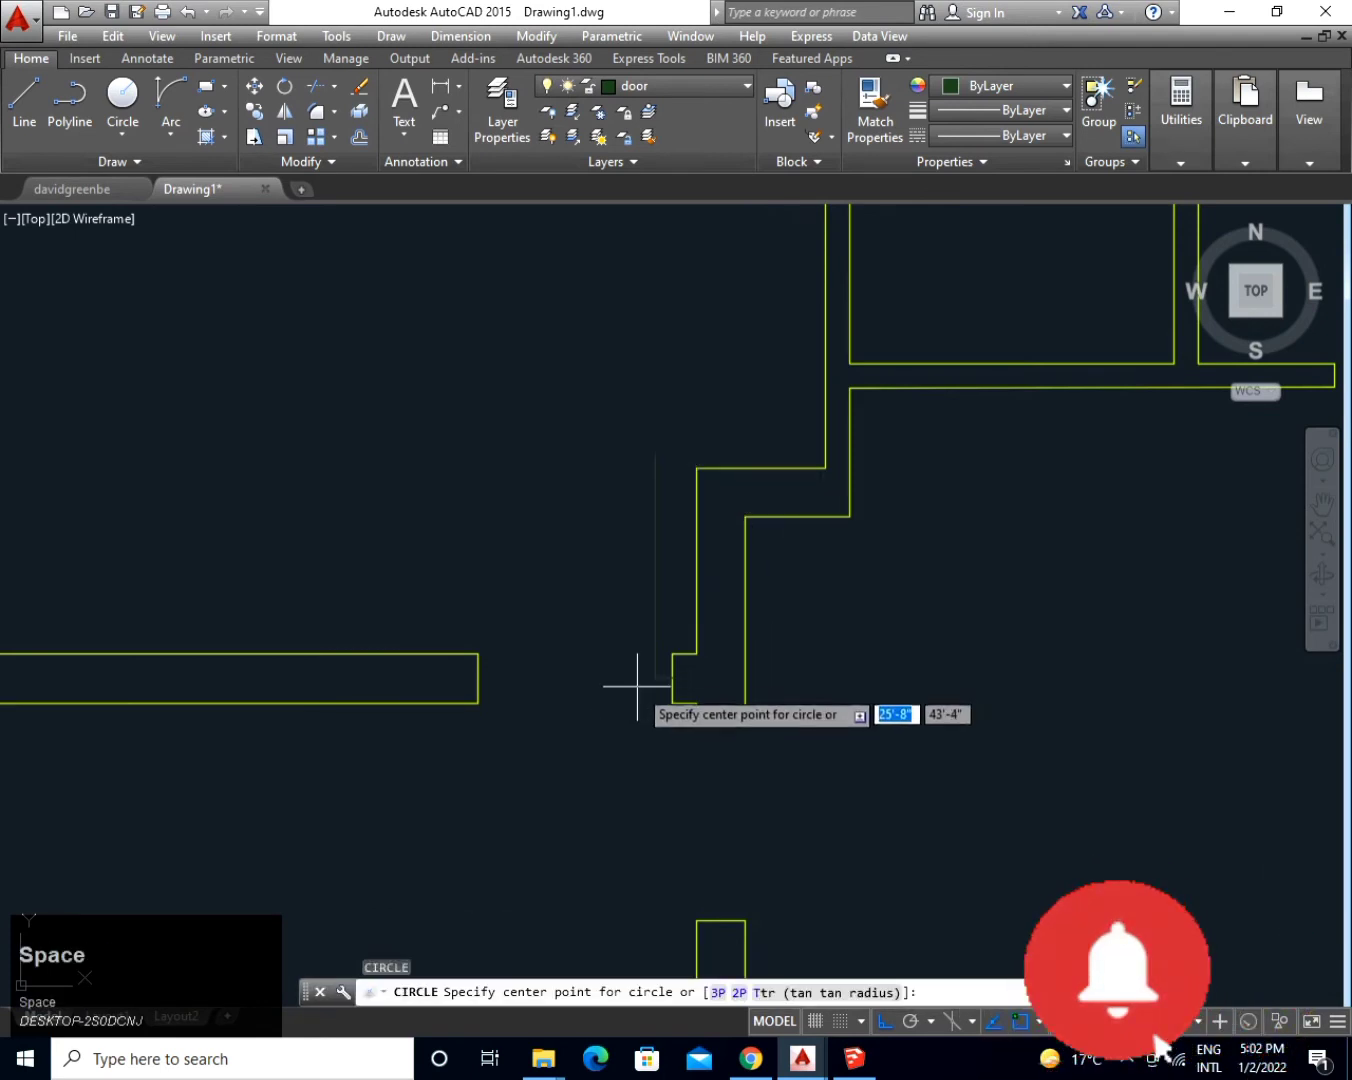
{"action": "left_click", "coordinate": [655, 679]}
{"action": "left_click", "coordinate": [478, 680]}
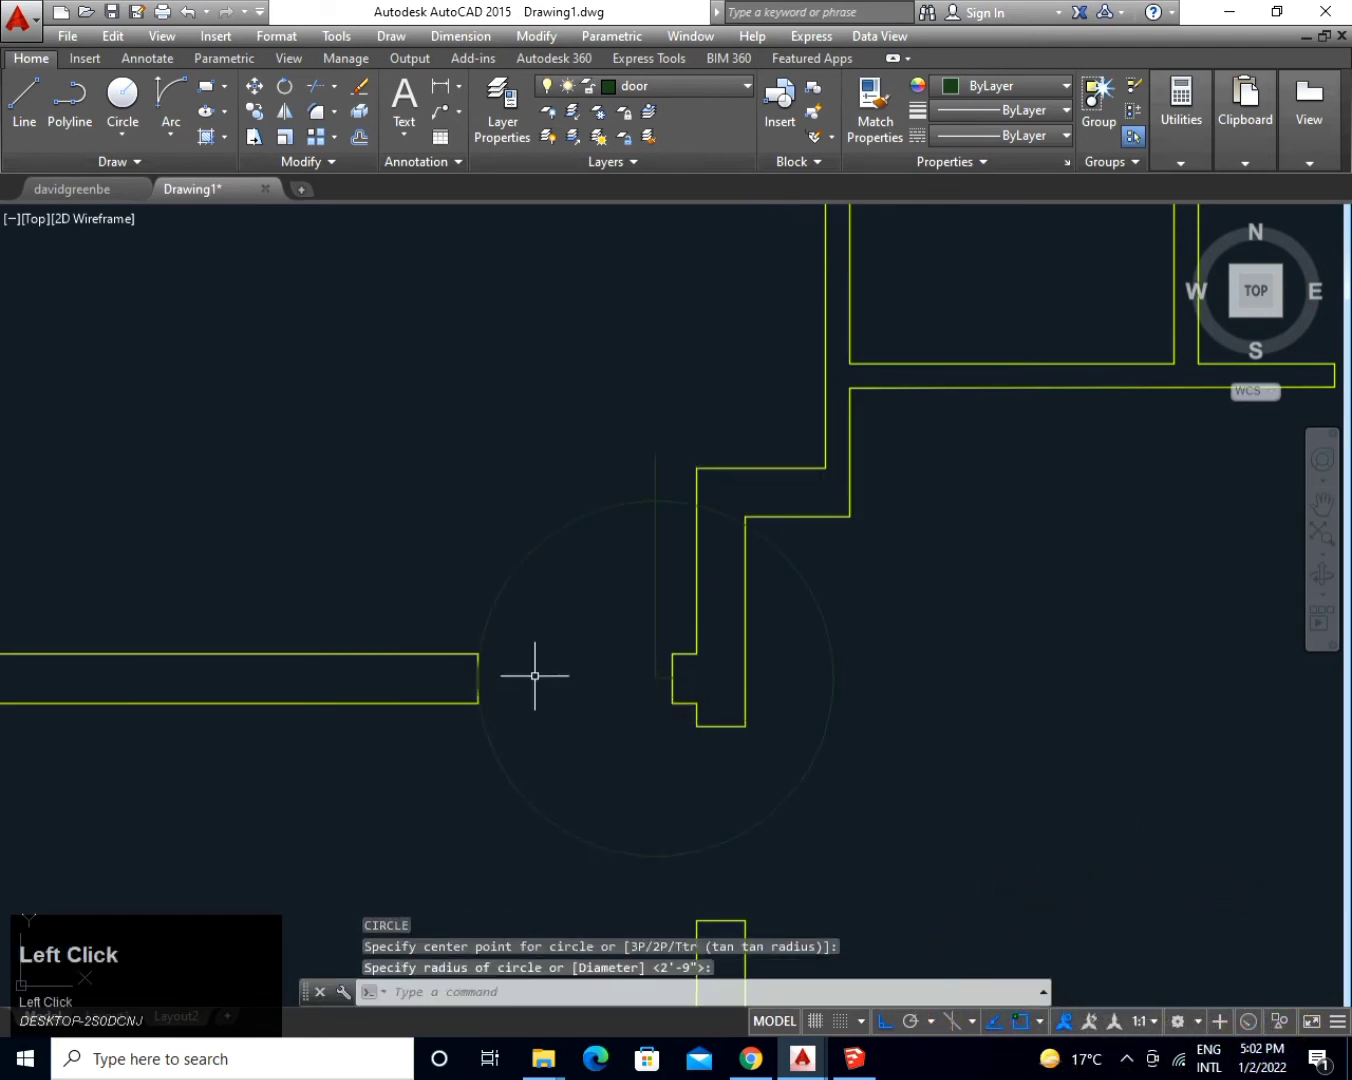
Trim the upper west door's circle to its northwest quarter arc and cut off the leaf line's excess.
{"action": "type", "text": "tr"}
{"action": "key", "text": "space"}
{"action": "key", "text": "space"}
{"action": "left_click", "coordinate": [550, 739]}
{"action": "left_click", "coordinate": [446, 839]}
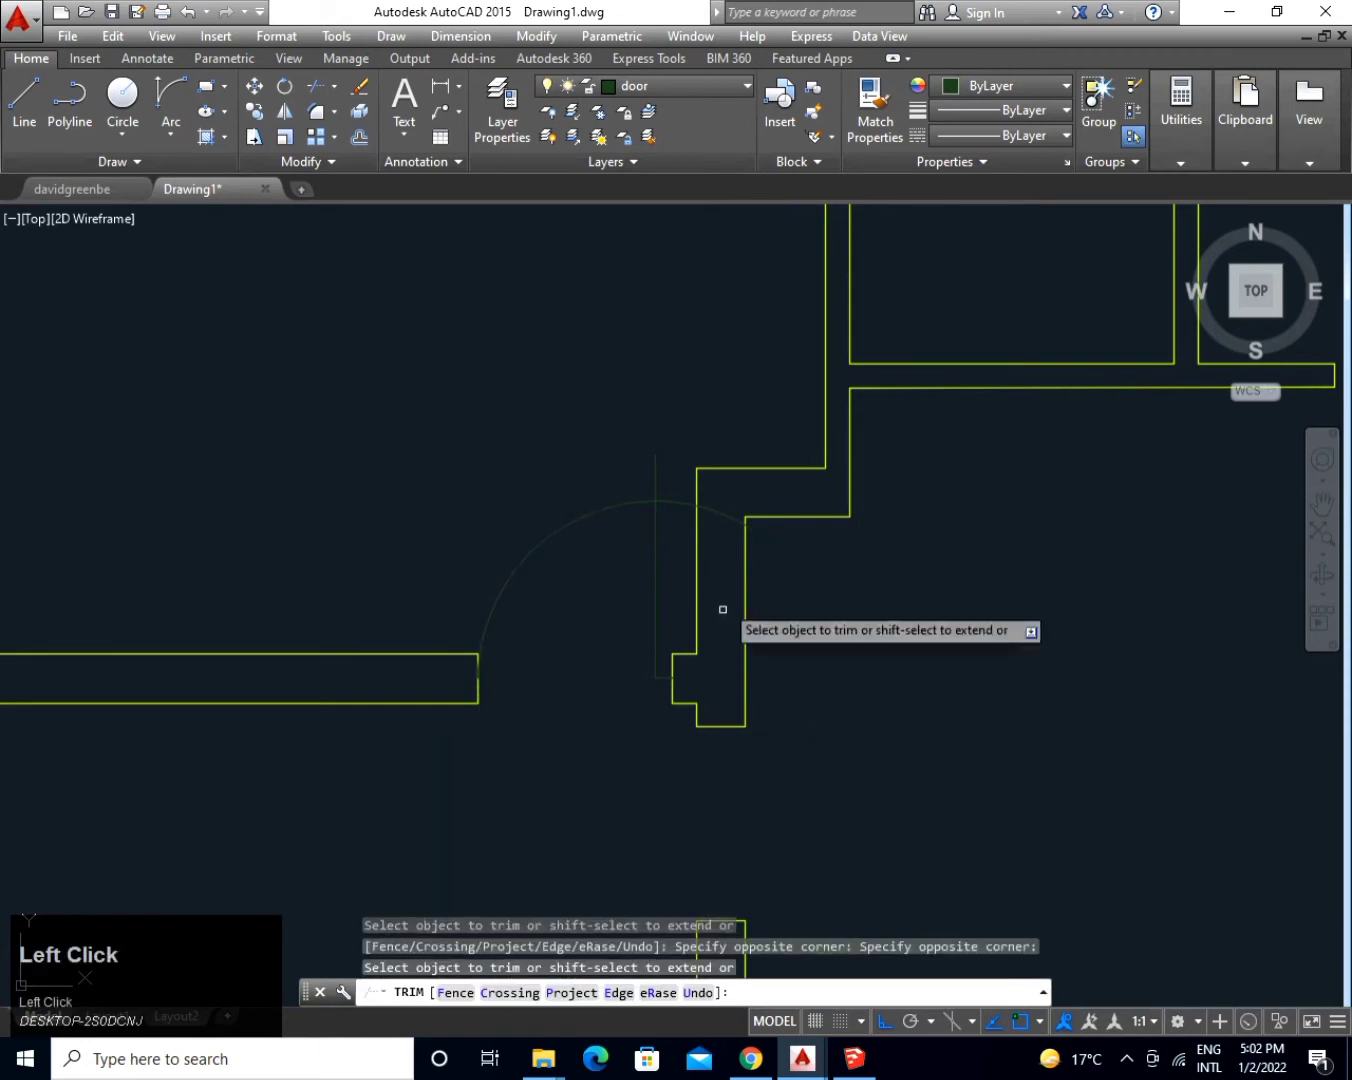
{"action": "left_click", "coordinate": [681, 505]}
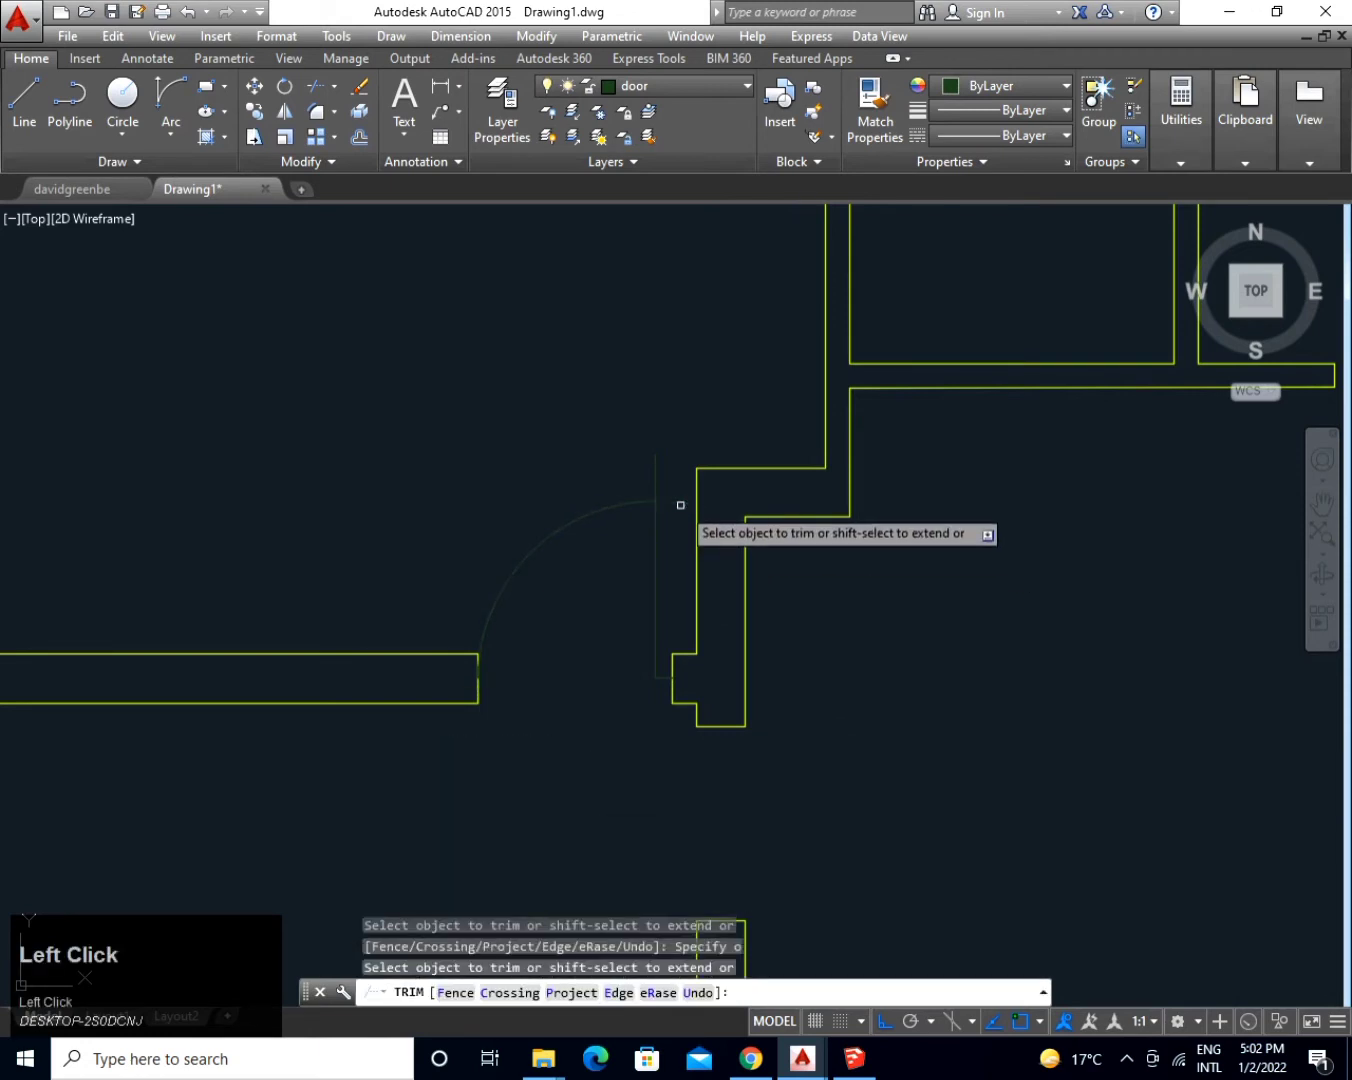
{"action": "left_click", "coordinate": [656, 485]}
{"action": "middle_click_drag", "start_coordinate": [666, 671], "coordinate": [624, 485]}
{"action": "key", "text": "space"}
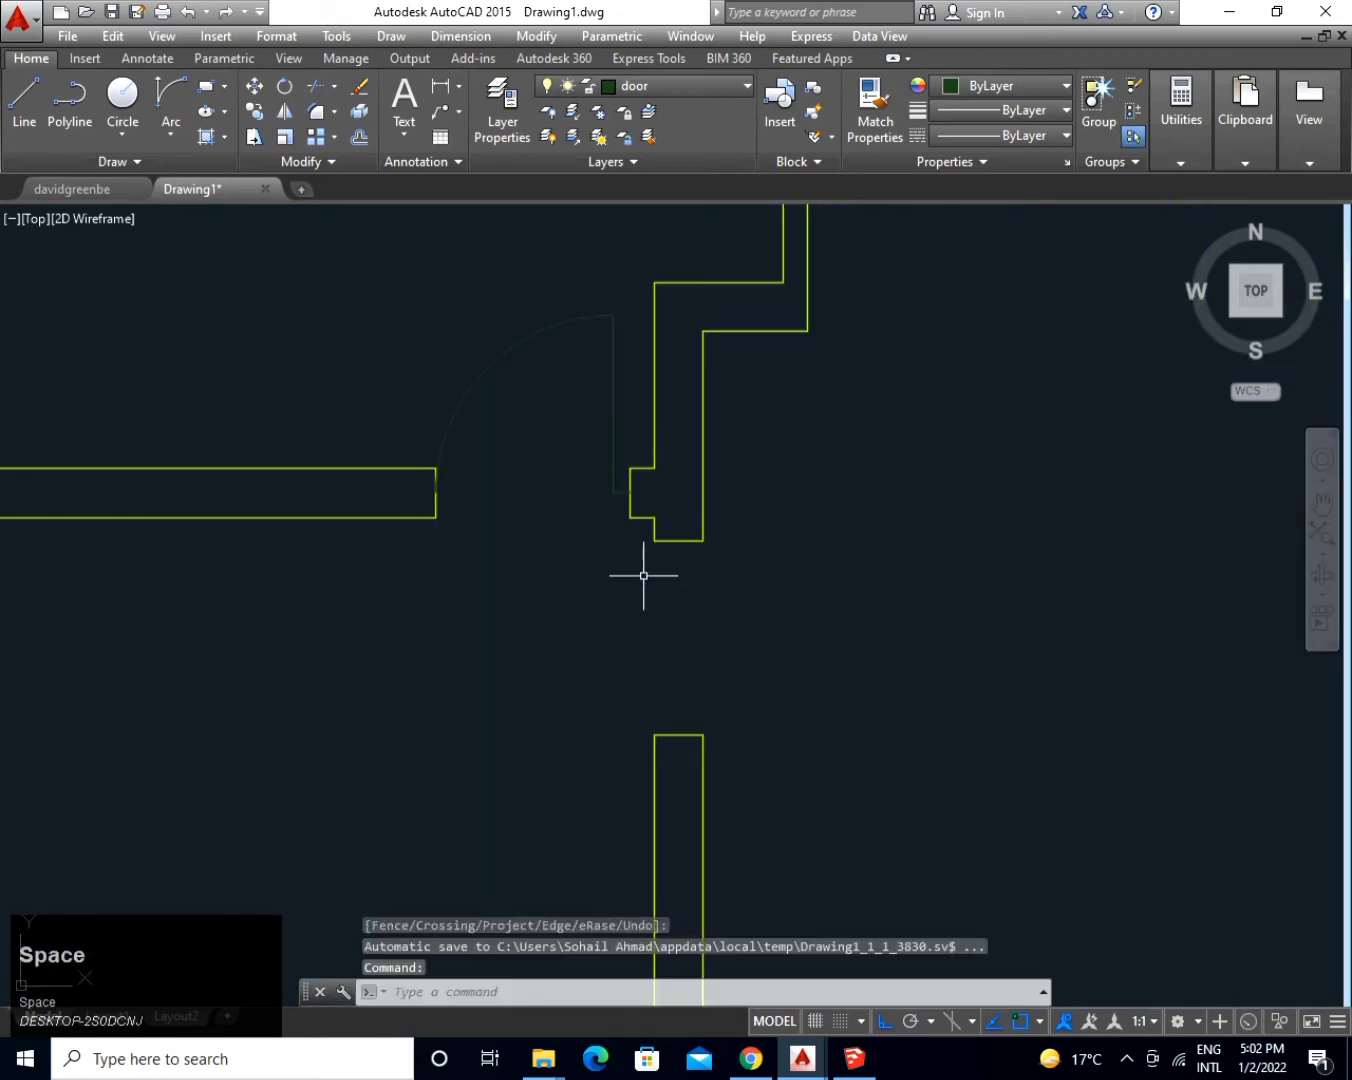
At the east bedroom opening, draw a 3-inch line southward from the north jamb's midpoint and a door leaf line going east.
{"action": "key", "text": "space"}
{"action": "left_click", "coordinate": [679, 541]}
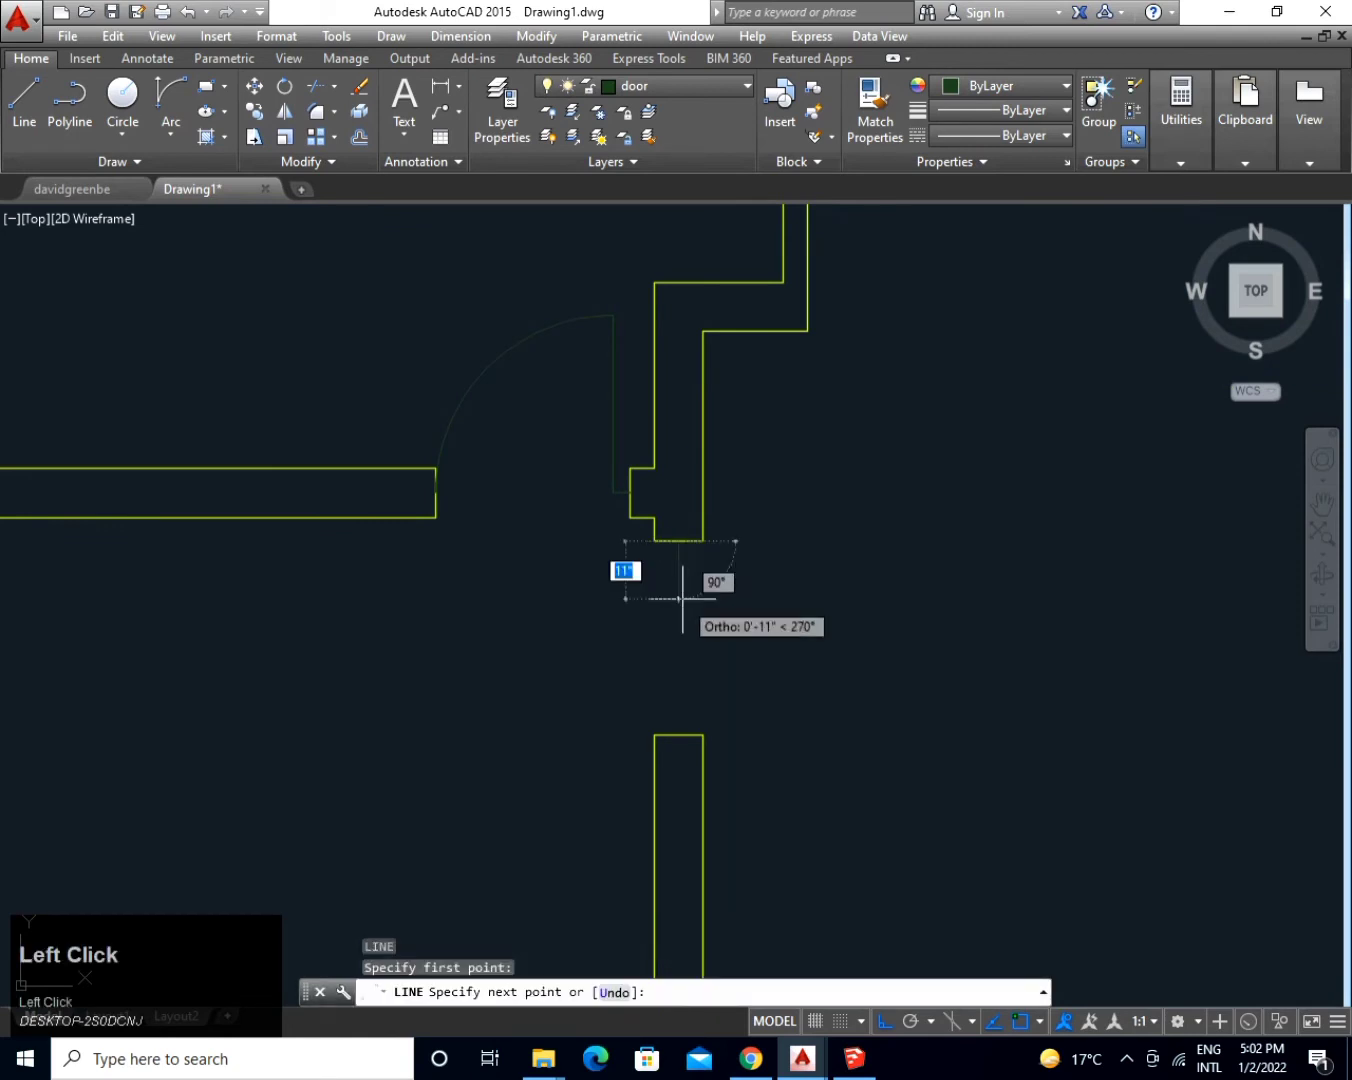
{"action": "type", "text": "3"}
{"action": "key", "text": "space"}
{"action": "left_click", "coordinate": [956, 516]}
{"action": "key", "text": "space"}
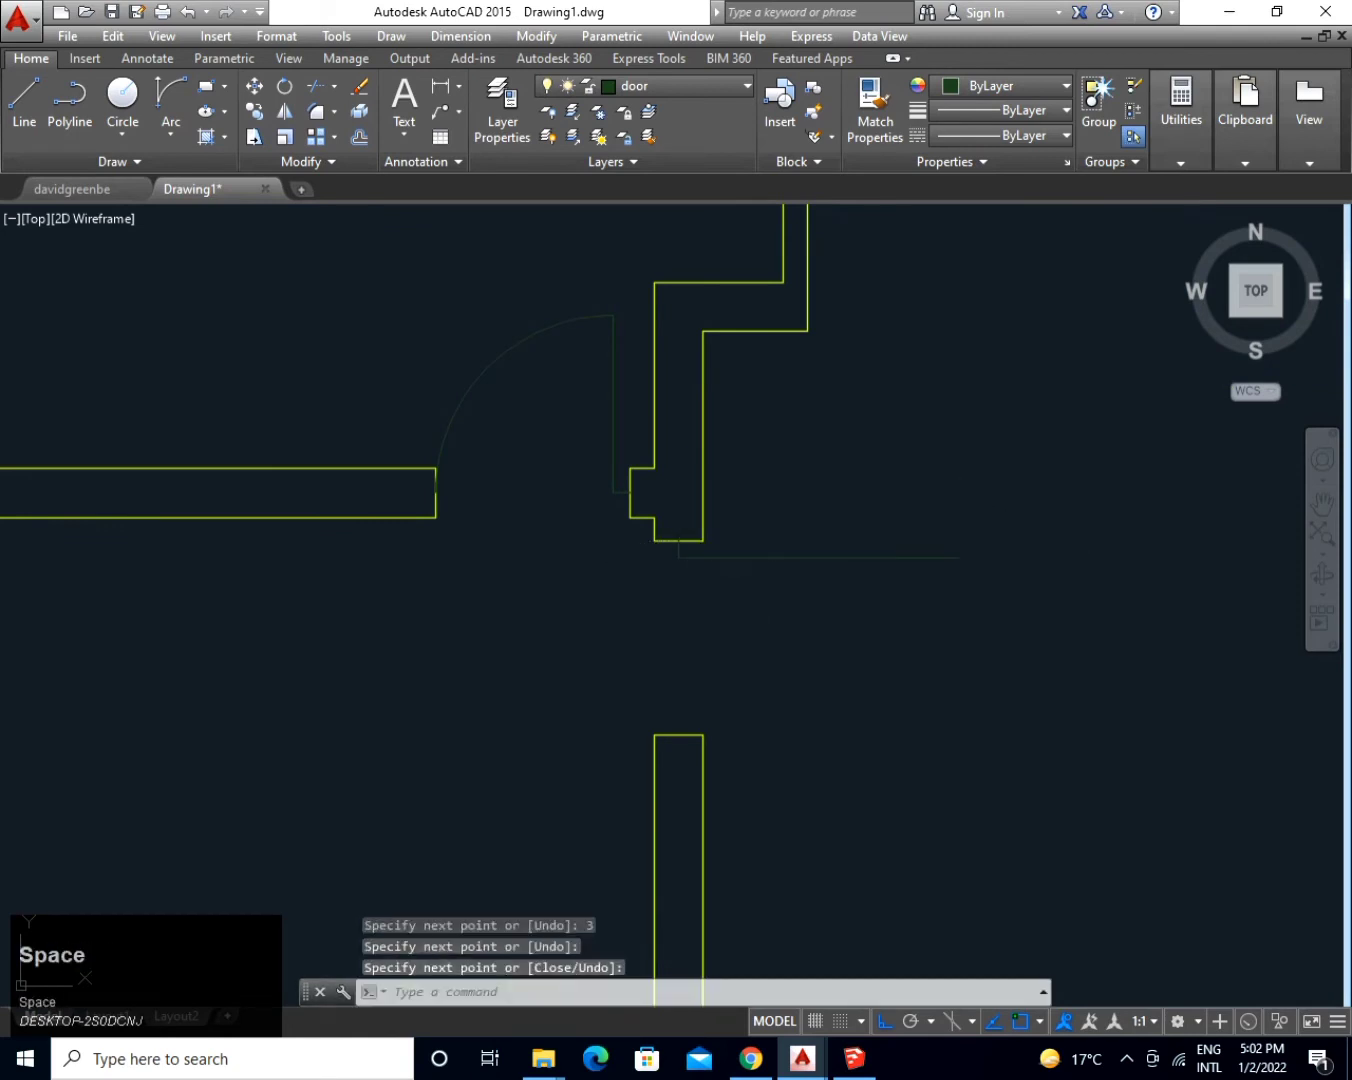
Draw a circle centred on the east bedroom door's hinge point, reaching the opposite south jamb.
{"action": "type", "text": "c"}
{"action": "key", "text": "space"}
{"action": "left_click", "coordinate": [679, 557]}
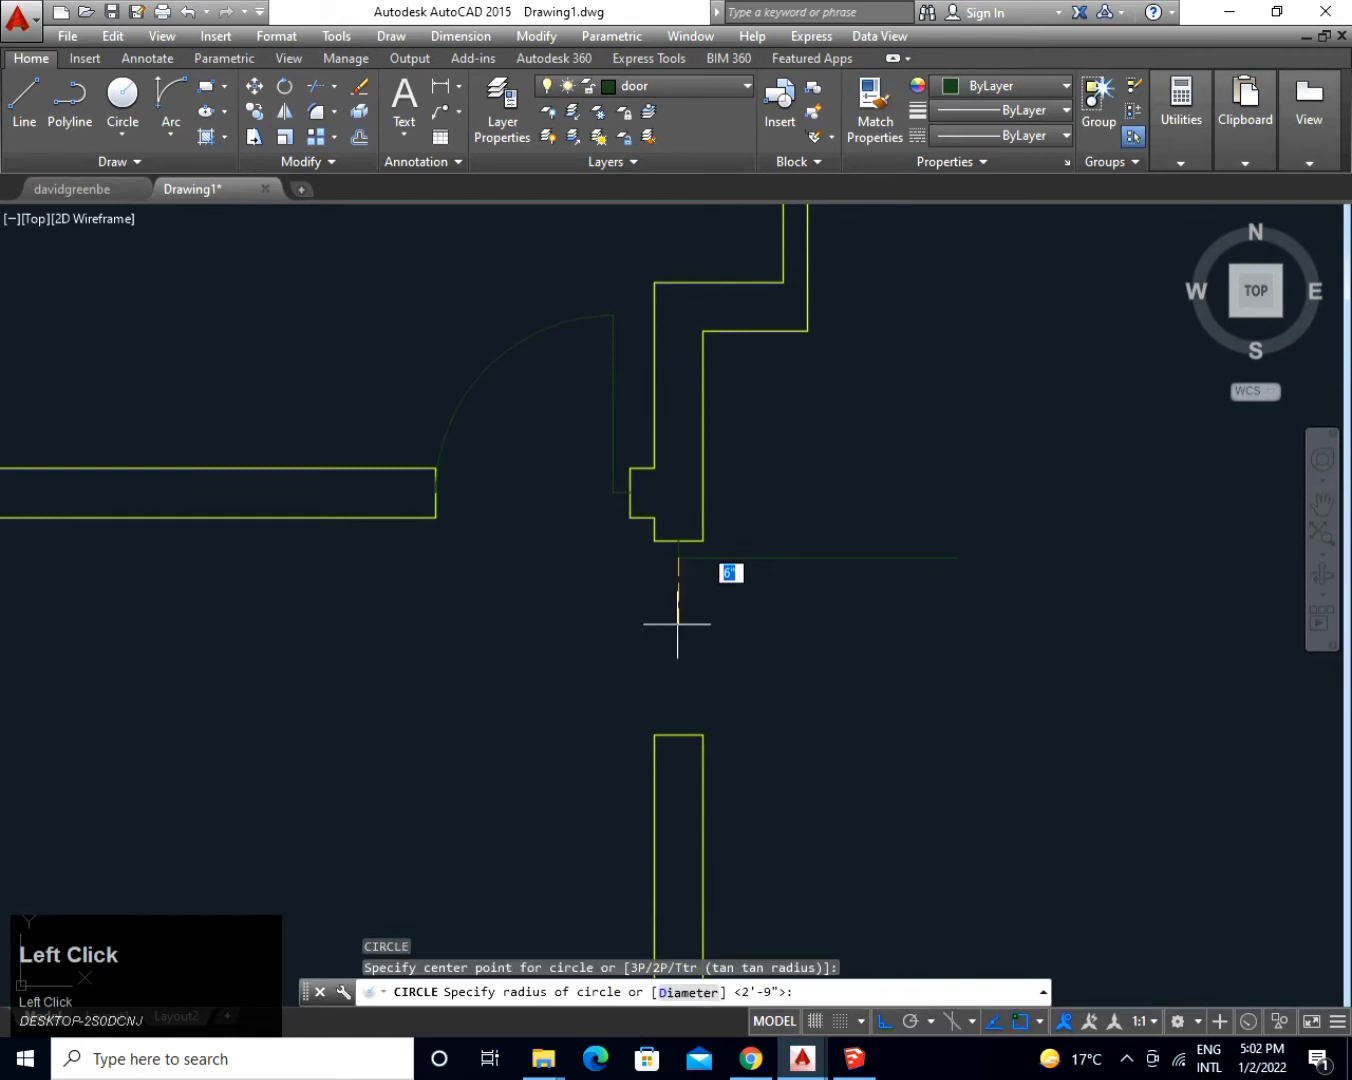
{"action": "left_click", "coordinate": [590, 717]}
Trim the east bedroom door's circle to its southeast quarter arc and cut off the leaf line's excess.
{"action": "type", "text": "tr"}
{"action": "key", "text": "space"}
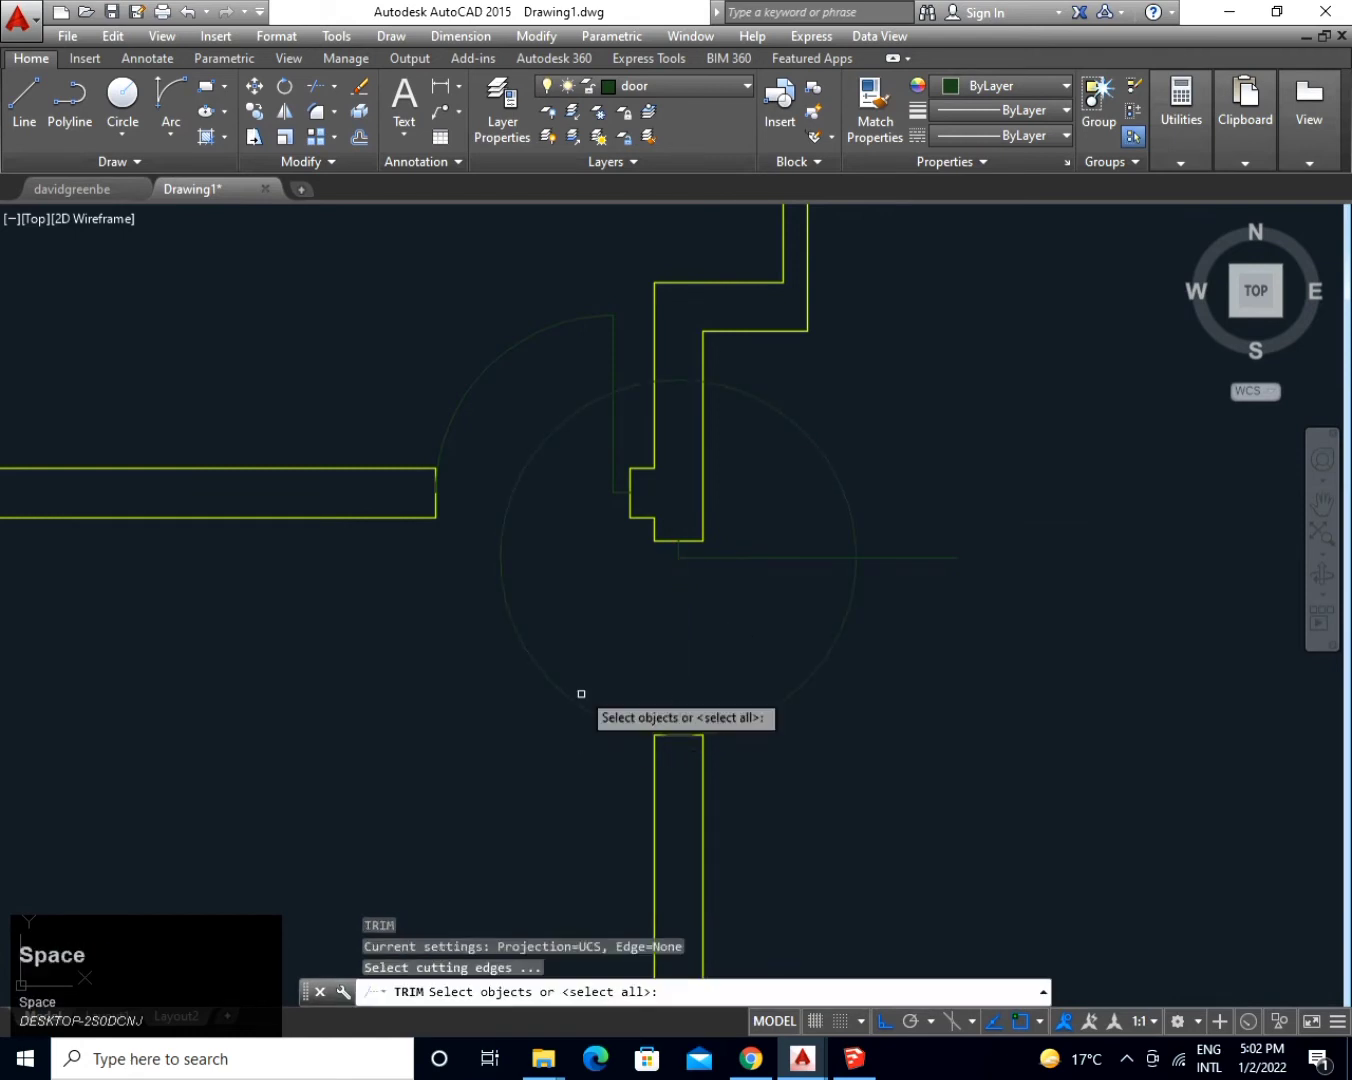
{"action": "key", "text": "space"}
{"action": "left_click", "coordinate": [501, 486]}
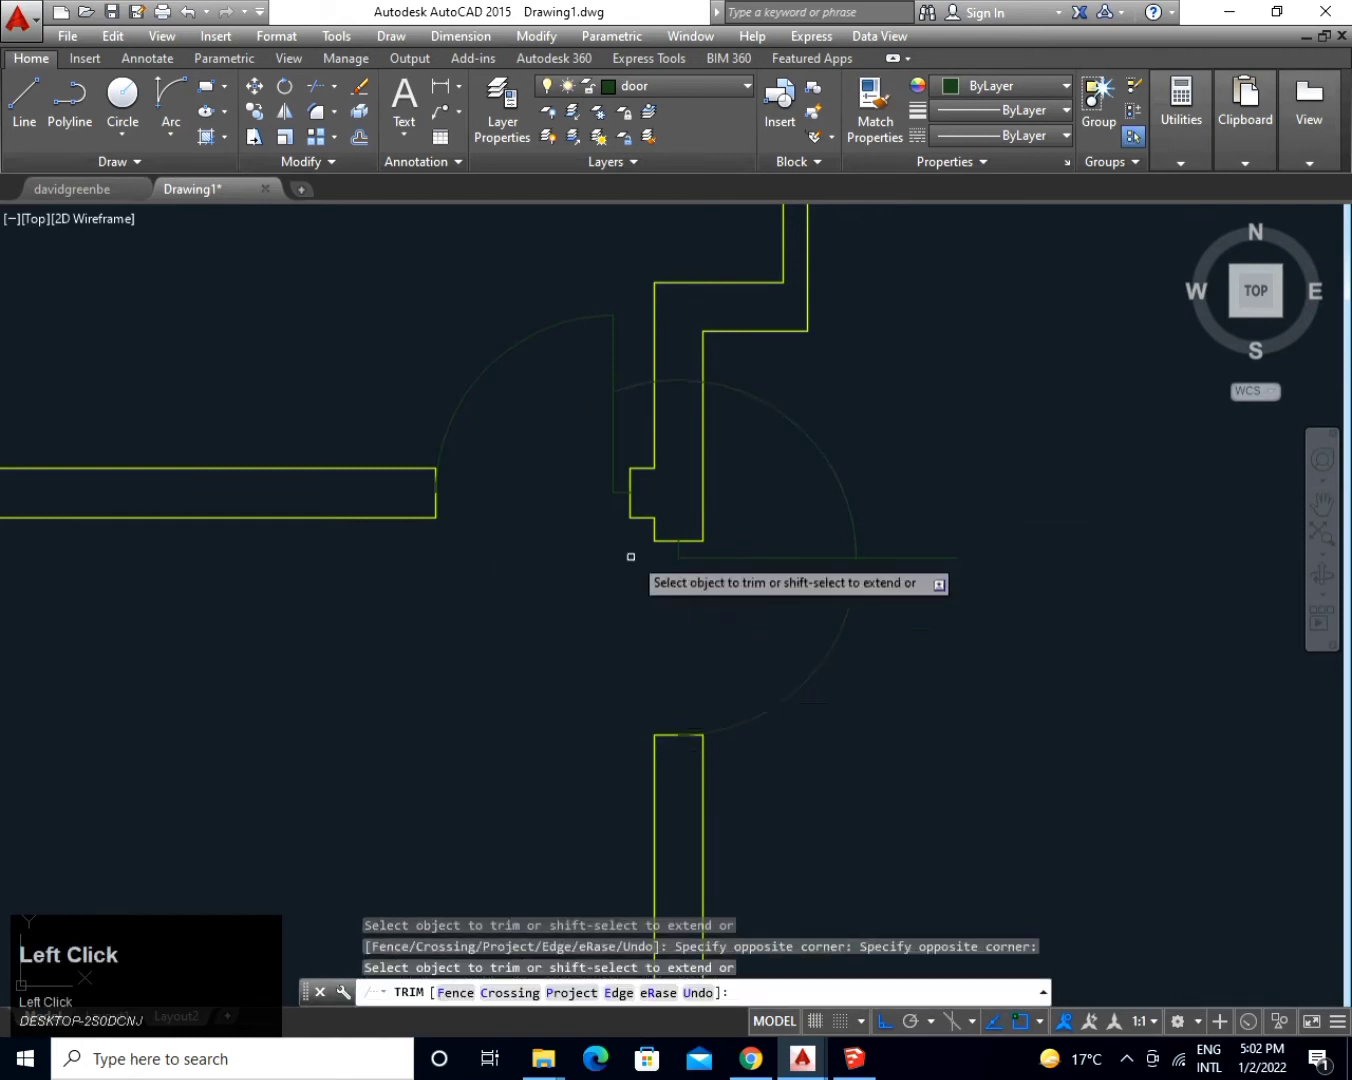
{"action": "left_click", "coordinate": [633, 385]}
{"action": "left_click", "coordinate": [730, 388]}
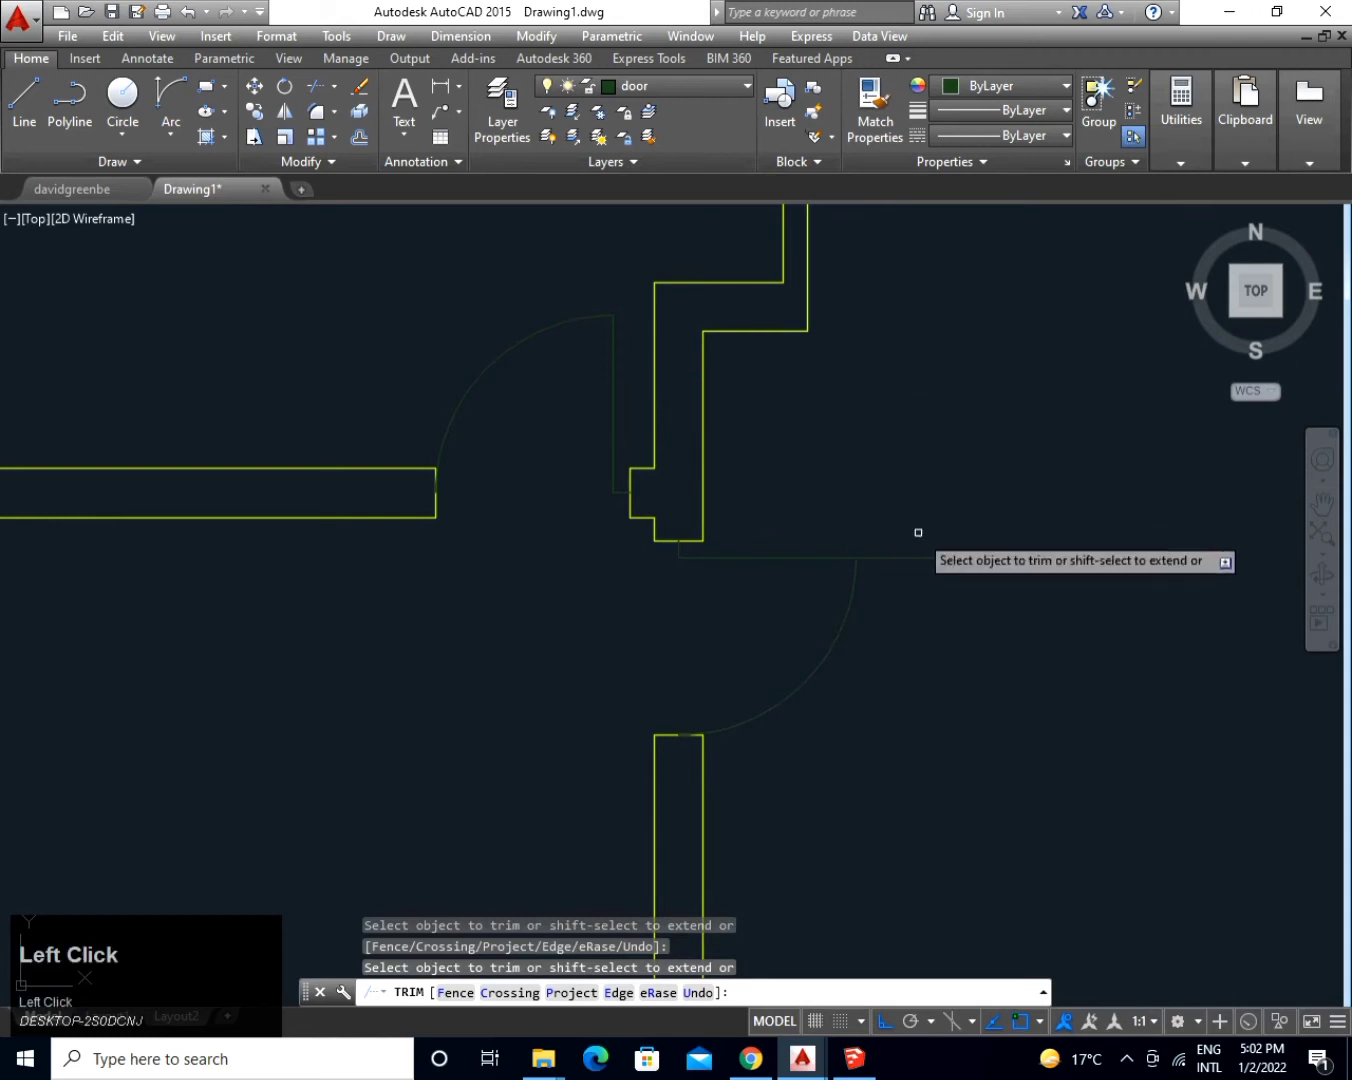
{"action": "key", "text": "space"}
At the east bathroom opening, draw a 3-inch line westward from the east jamb's midpoint and a door leaf line going north.
{"action": "scroll", "coordinate": [892, 593], "scroll_direction": "down", "scroll_amount": 3}
{"action": "middle_click_drag", "start_coordinate": [1001, 540], "coordinate": [817, 642]}
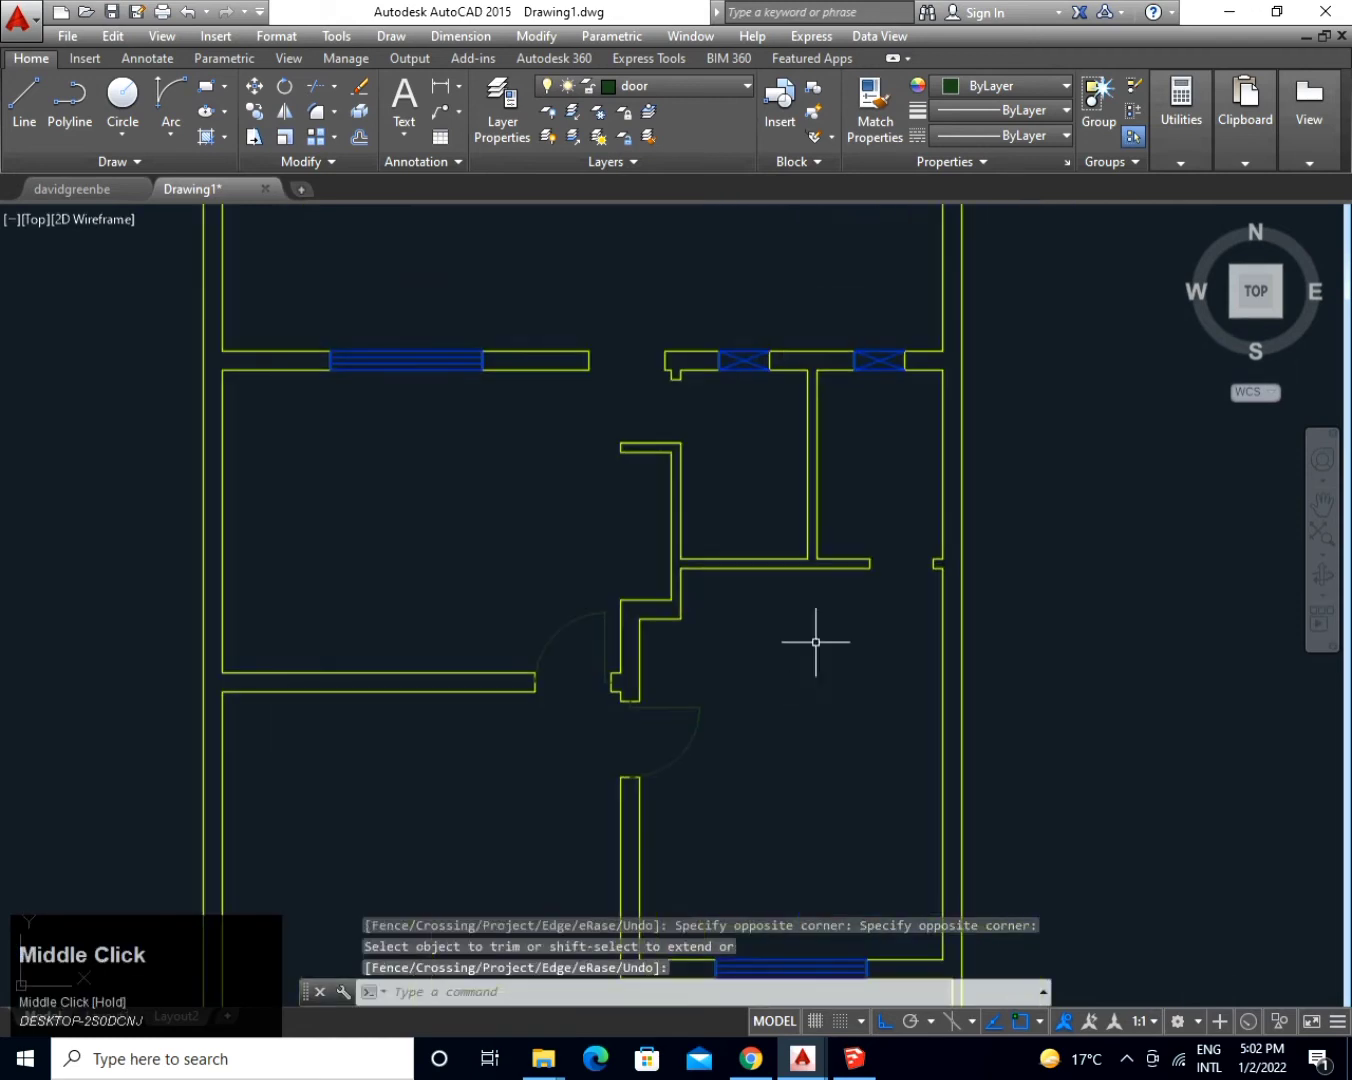
{"action": "scroll", "coordinate": [927, 556], "scroll_direction": "up", "scroll_amount": 3}
{"action": "type", "text": "l"}
{"action": "key", "text": "space"}
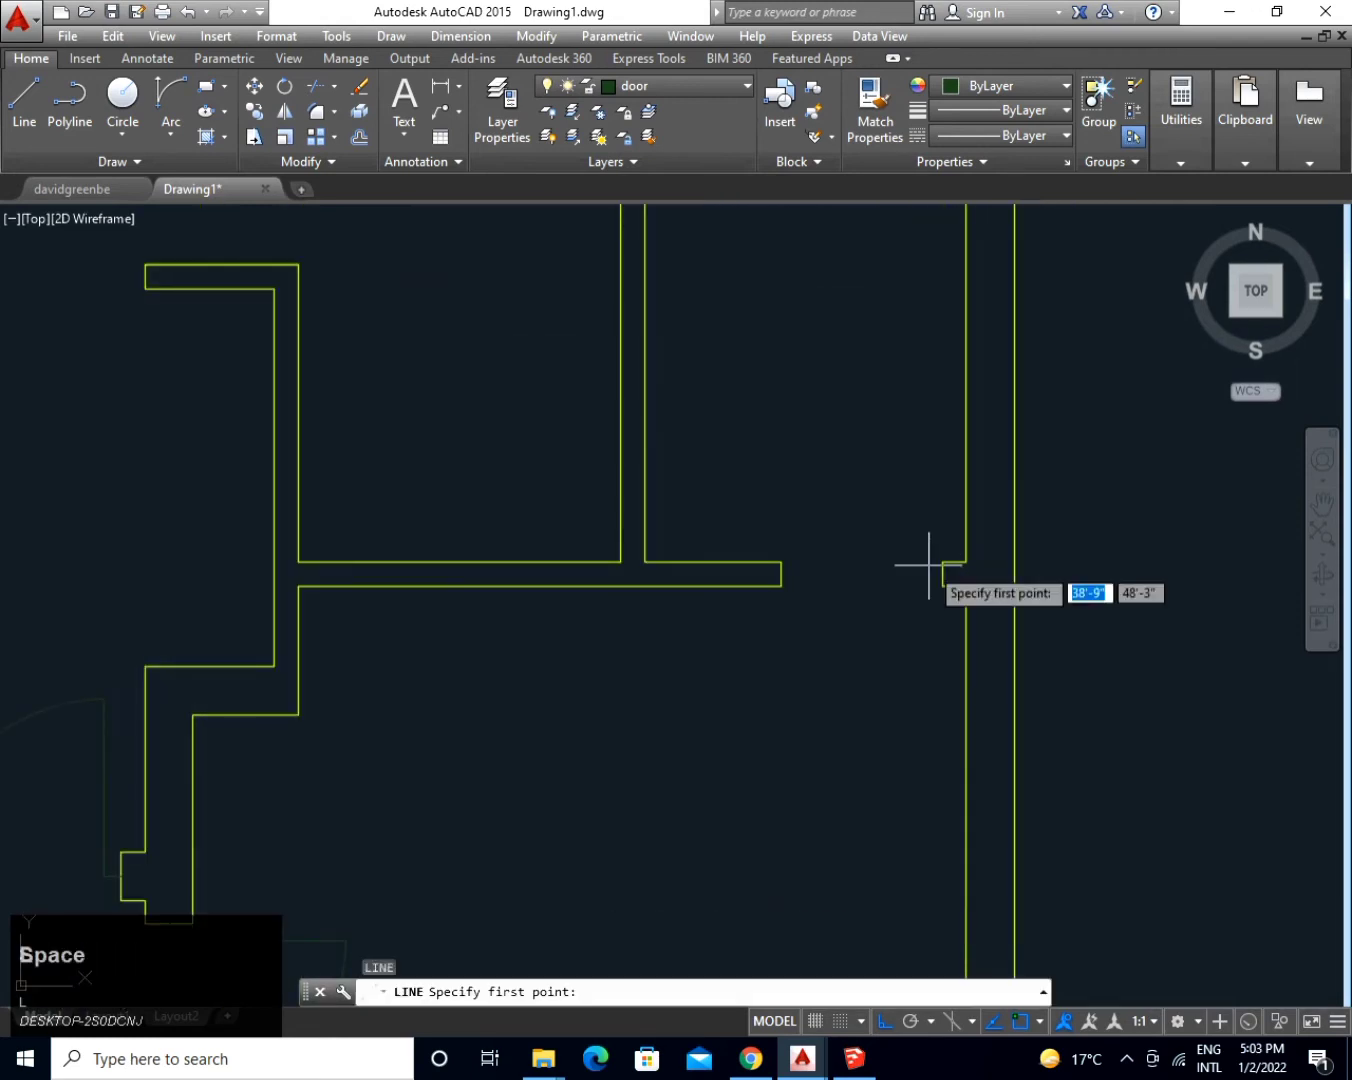
{"action": "left_click", "coordinate": [942, 575]}
{"action": "type", "text": "3"}
{"action": "key", "text": "space"}
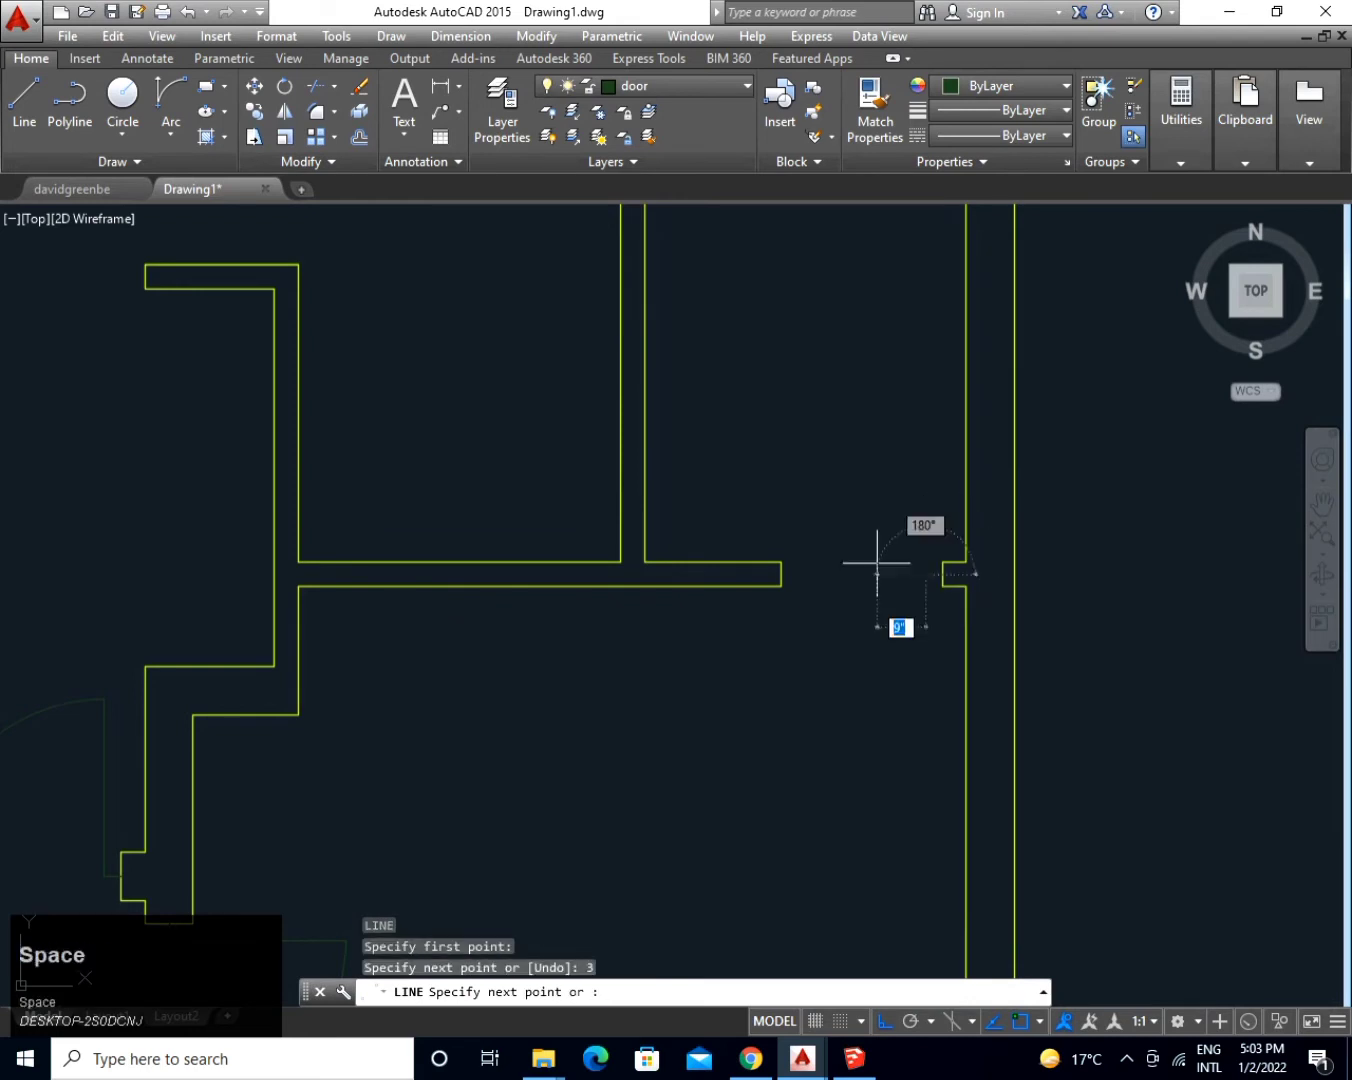
{"action": "left_click", "coordinate": [909, 397]}
{"action": "key", "text": "space"}
Draw a circle centred on the east bathroom door's hinge point, reaching the opposite west jamb.
{"action": "type", "text": "c"}
{"action": "key", "text": "space"}
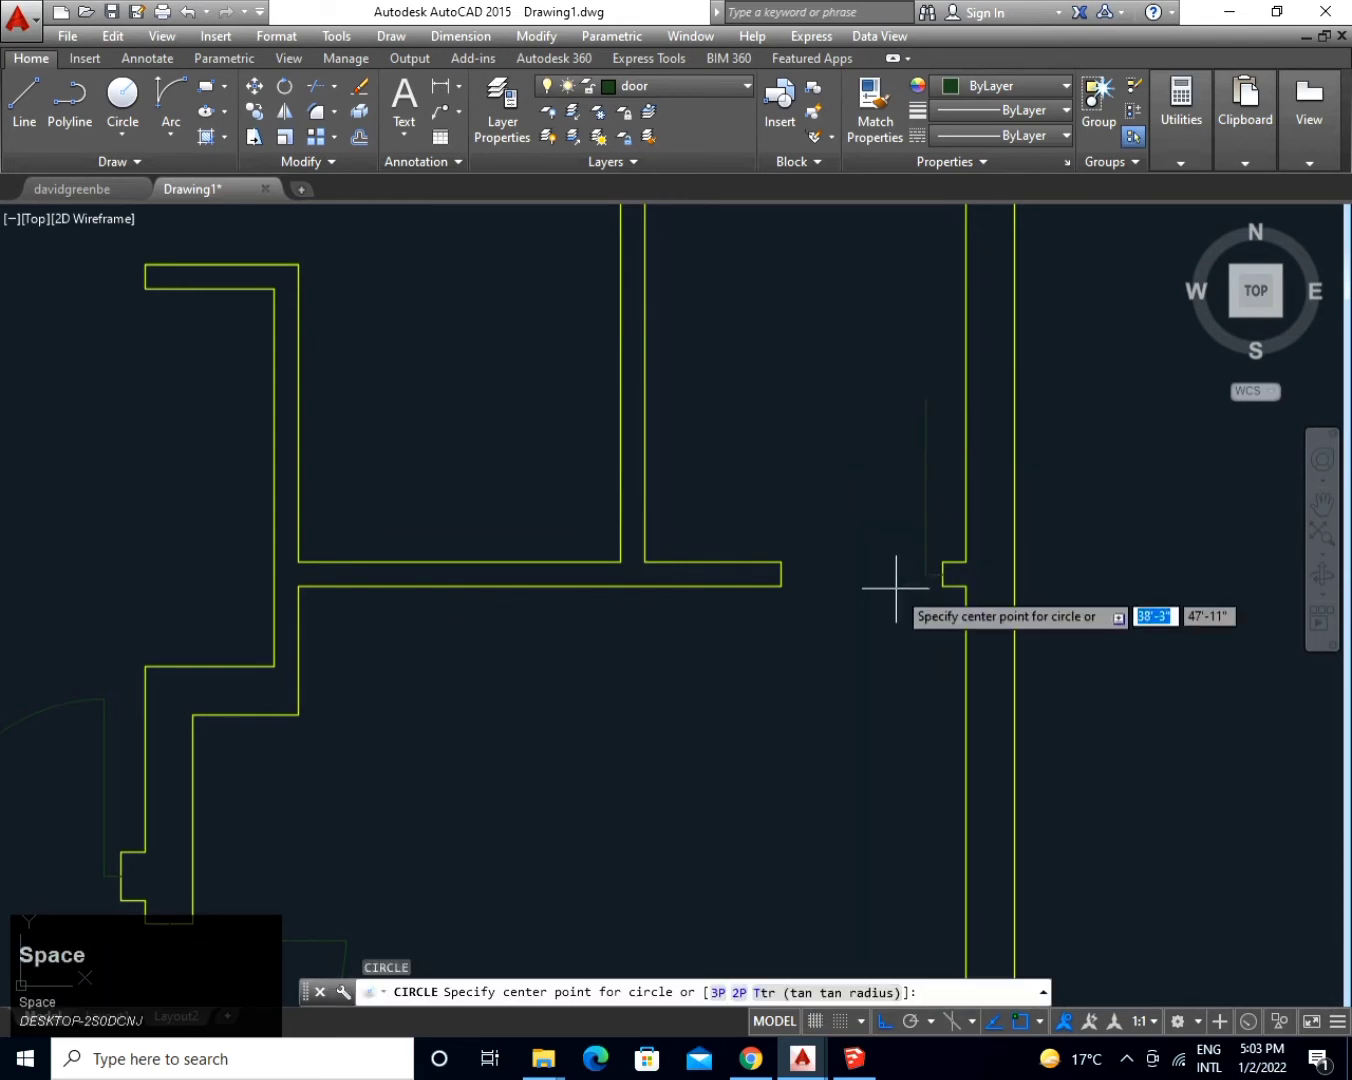
{"action": "left_click", "coordinate": [925, 574]}
{"action": "left_click", "coordinate": [780, 572]}
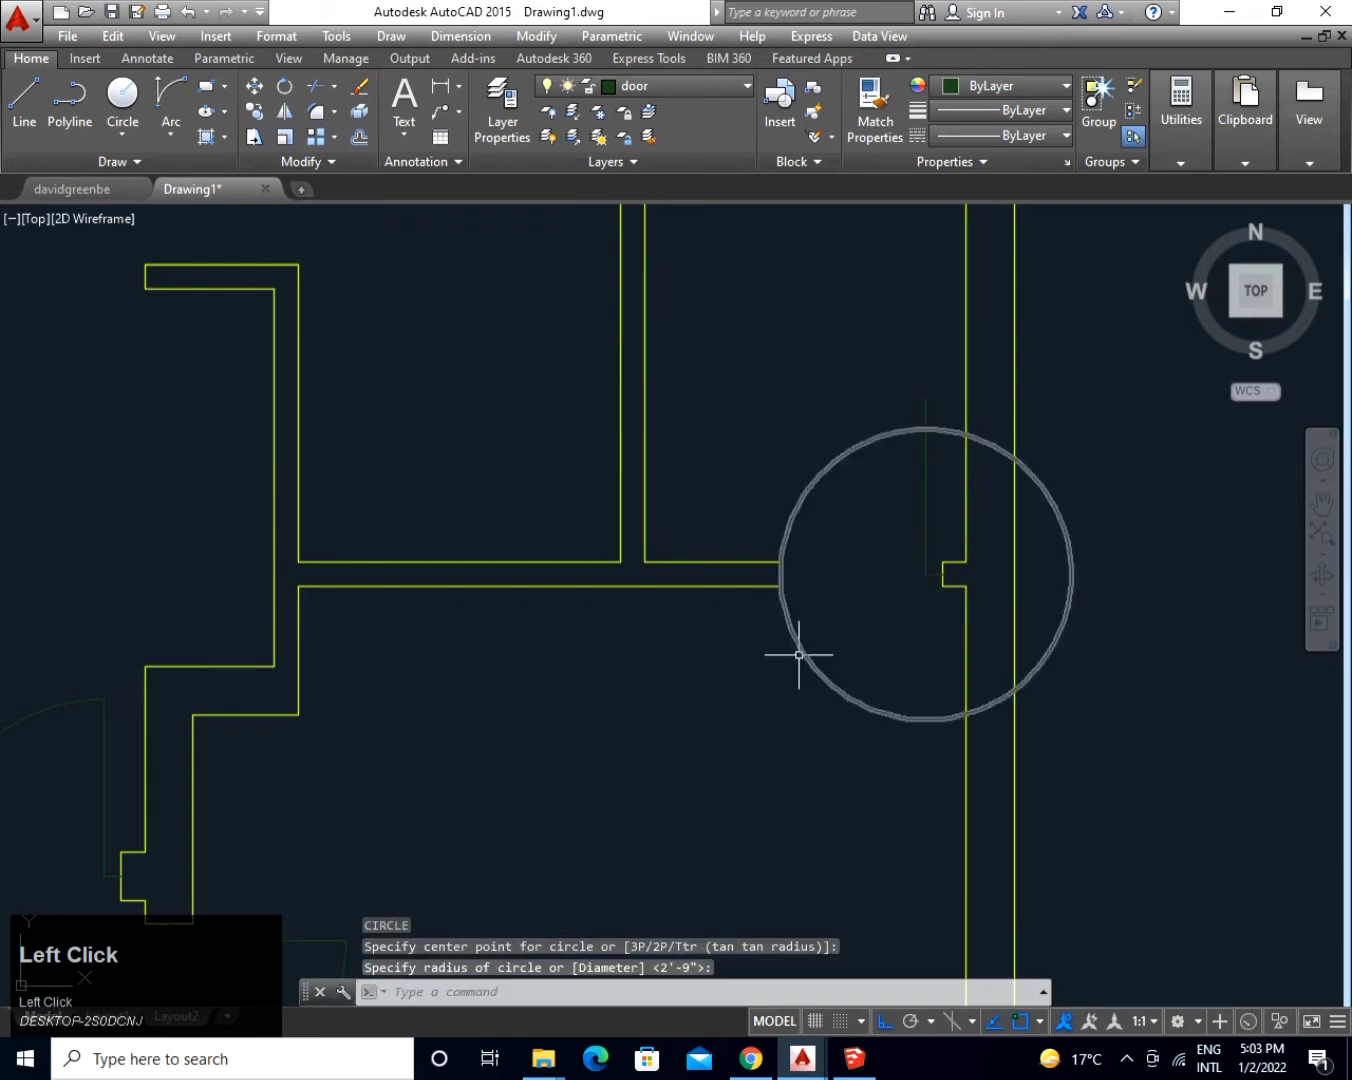
Trim the east bathroom door's circle to its northwest quarter arc and cut off the leaf line's excess.
{"action": "type", "text": "tr"}
{"action": "key", "text": "space"}
{"action": "key", "text": "space"}
{"action": "left_click", "coordinate": [836, 636]}
{"action": "left_click", "coordinate": [779, 694]}
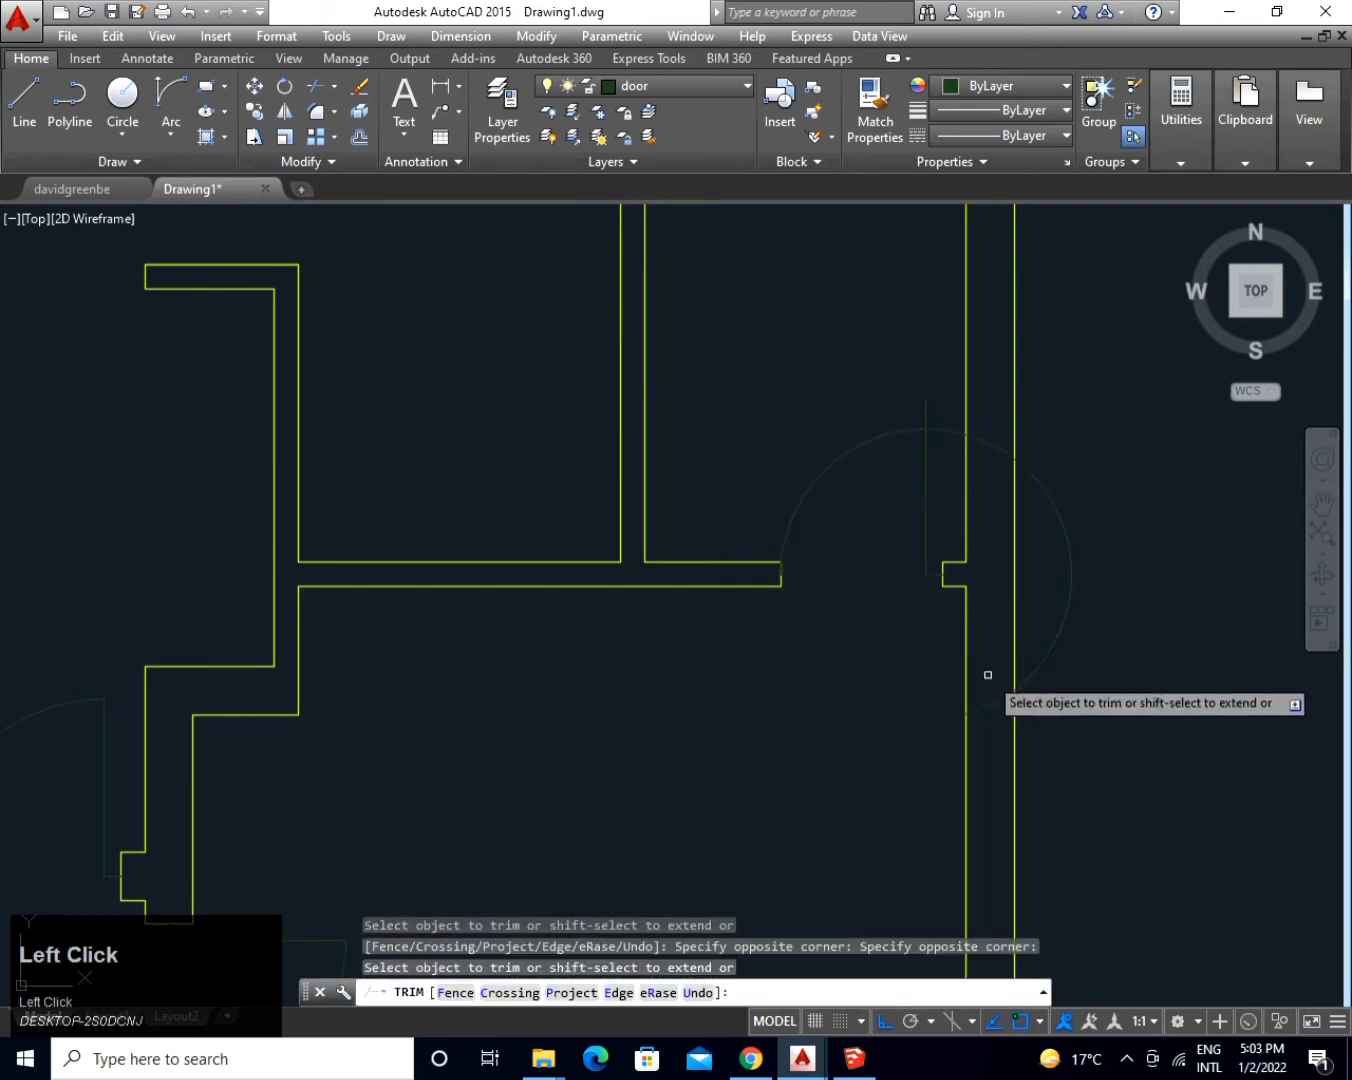
{"action": "left_click", "coordinate": [1058, 635]}
{"action": "left_click", "coordinate": [1005, 444]}
{"action": "left_click", "coordinate": [990, 463]}
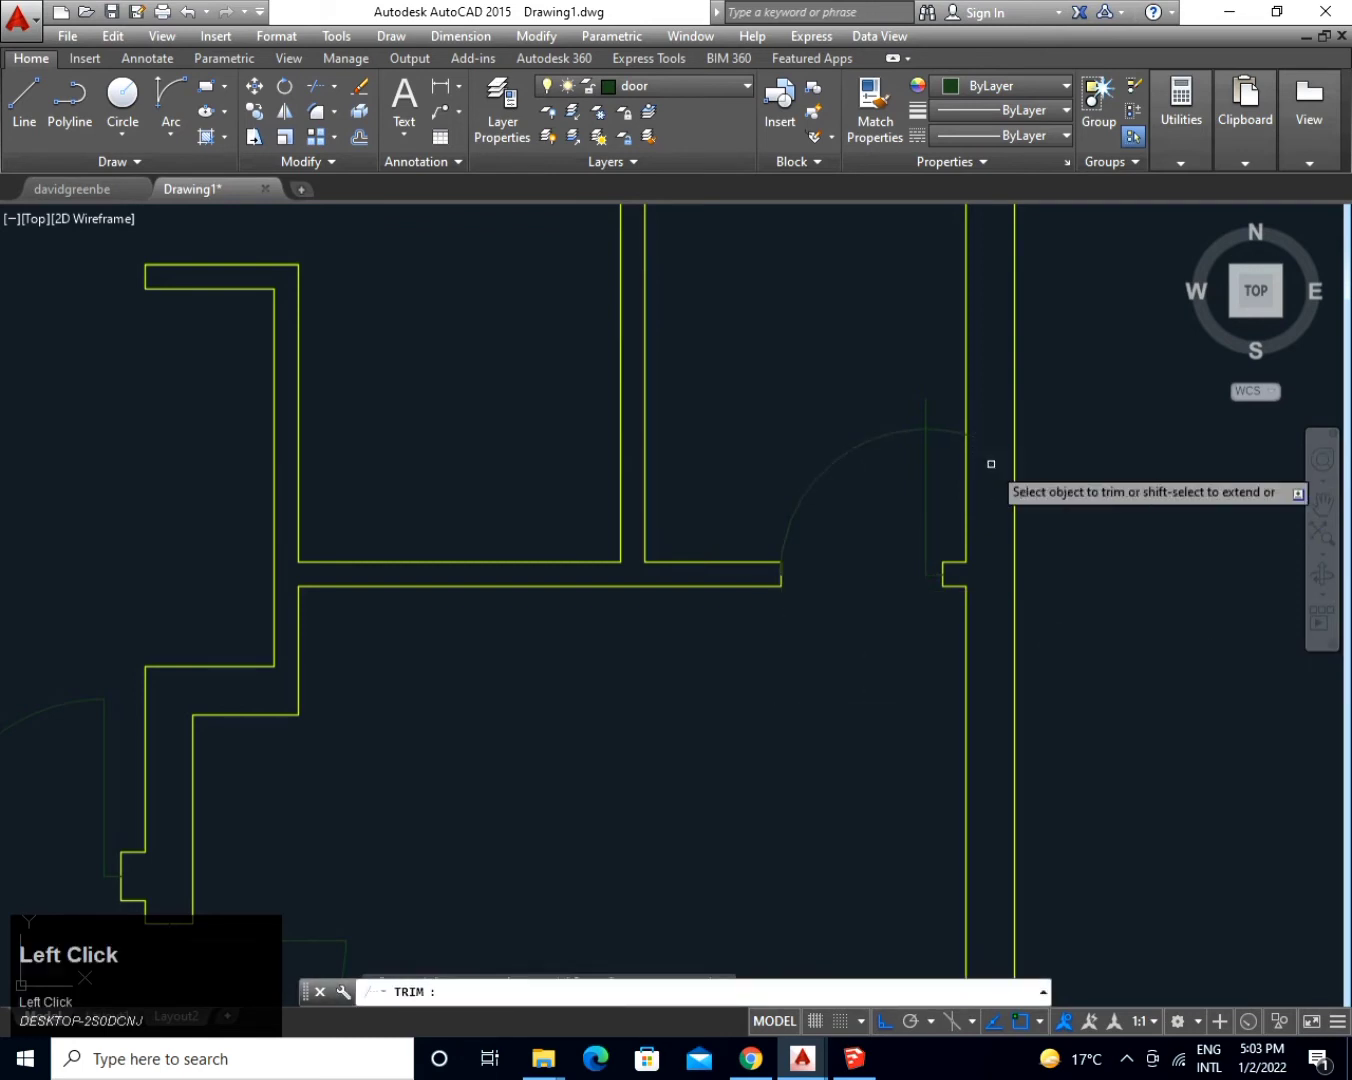
{"action": "left_click", "coordinate": [962, 431]}
{"action": "left_click", "coordinate": [953, 428]}
{"action": "left_click", "coordinate": [925, 422]}
{"action": "key", "text": "space"}
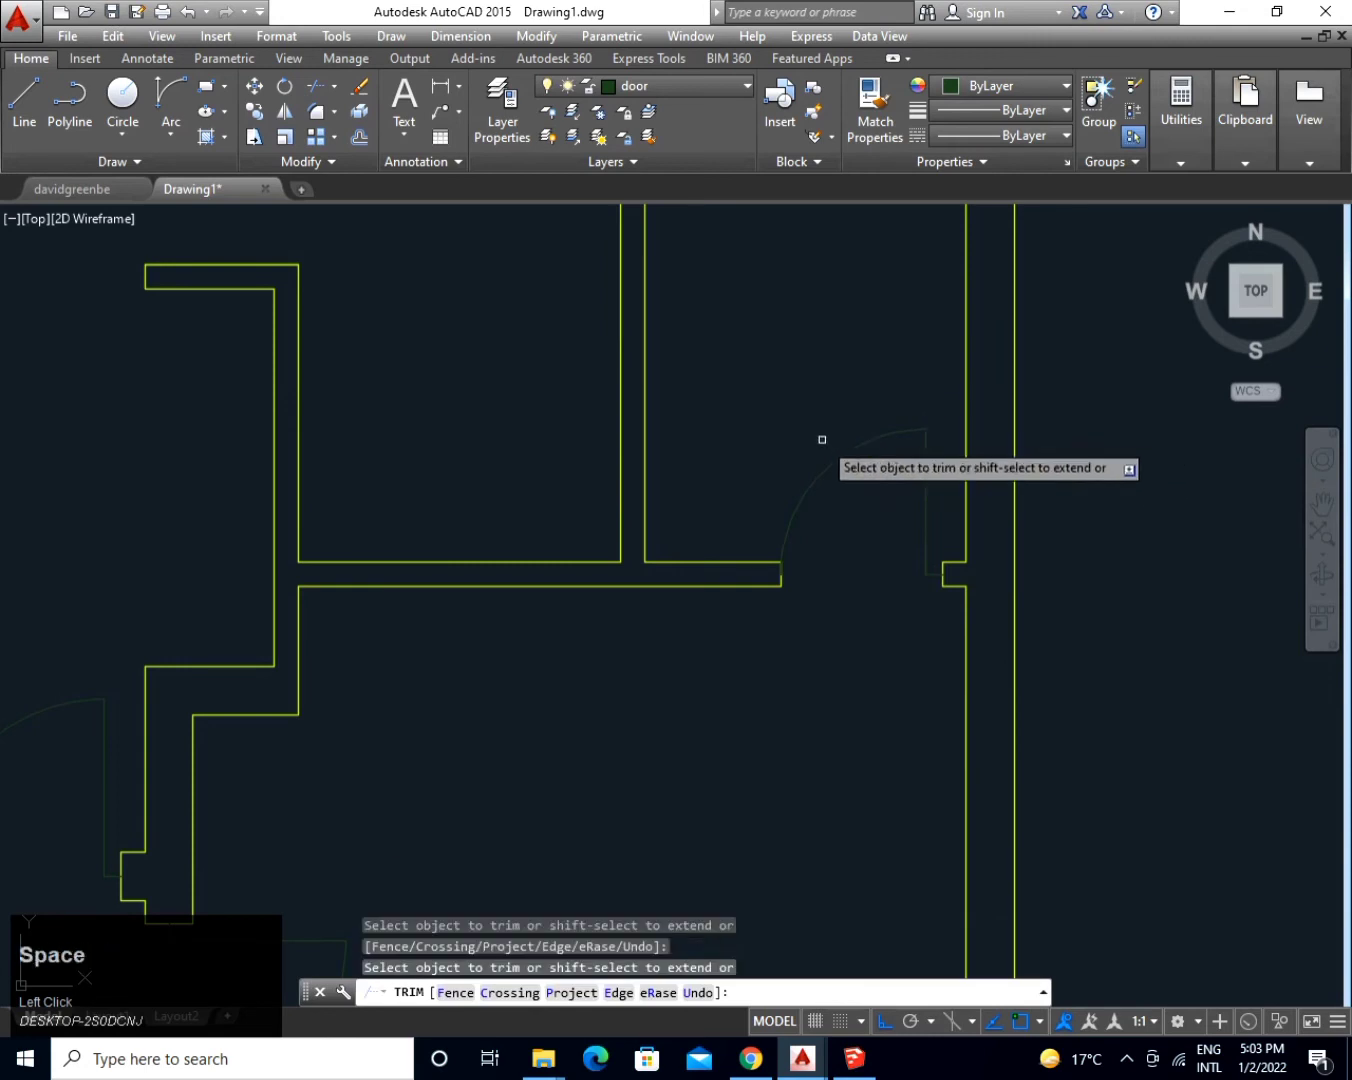
At the west bathroom opening, draw a 3-inch line southward from the north jamb's midpoint and a door leaf line going east.
{"action": "middle_click_drag", "start_coordinate": [820, 442], "coordinate": [945, 768]}
{"action": "type", "text": "l"}
{"action": "key", "text": "space"}
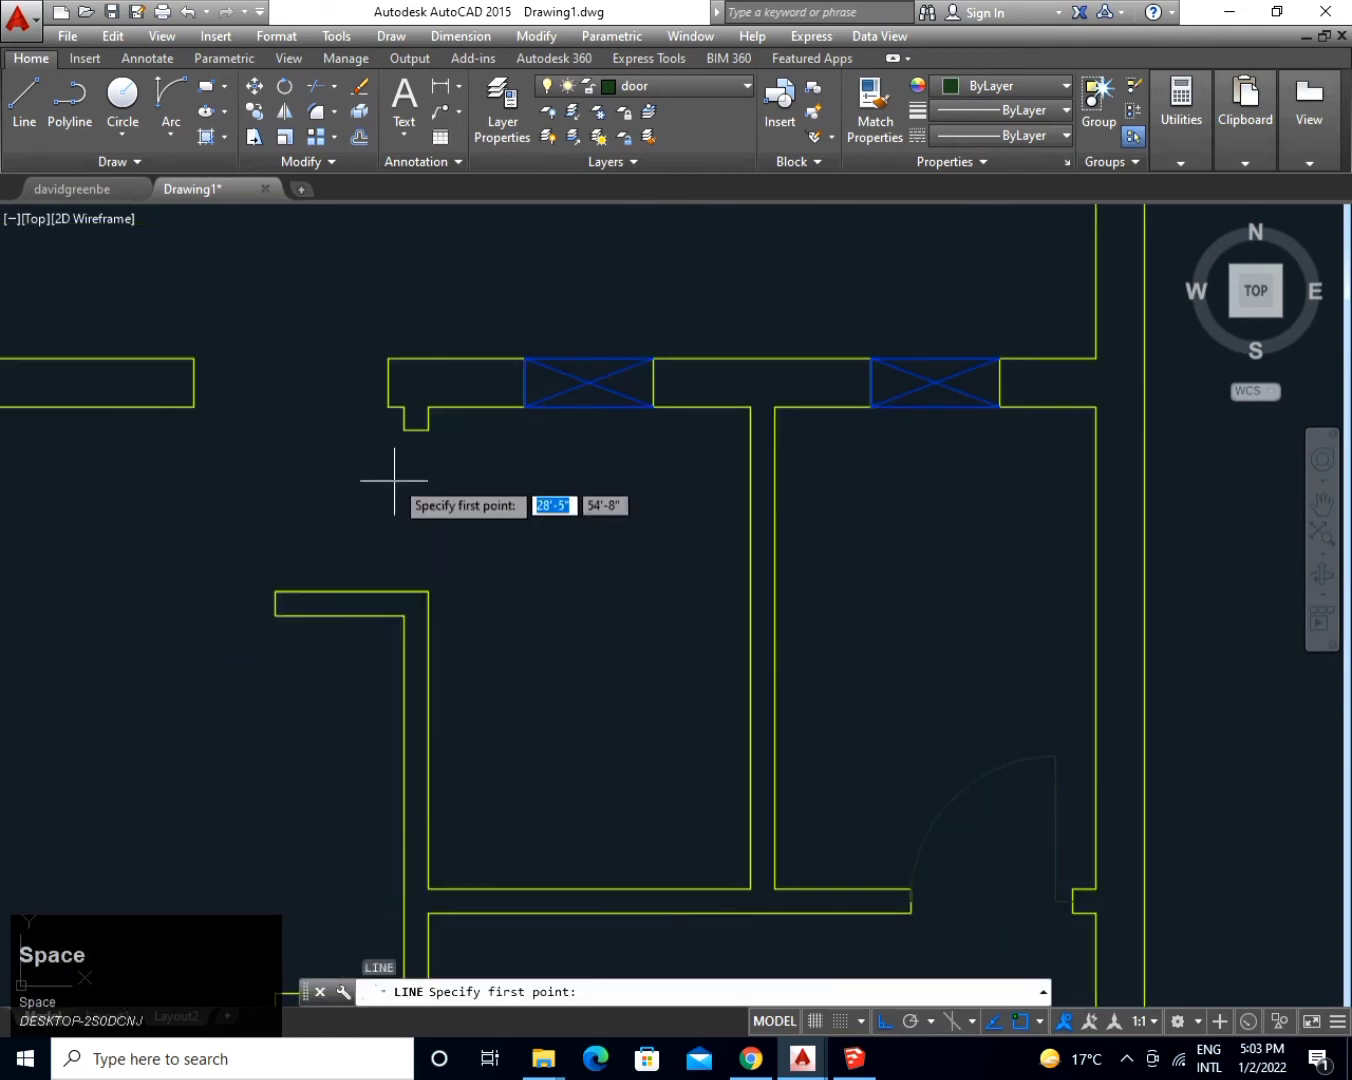
{"action": "left_click", "coordinate": [414, 430]}
{"action": "type", "text": "3"}
{"action": "key", "text": "space"}
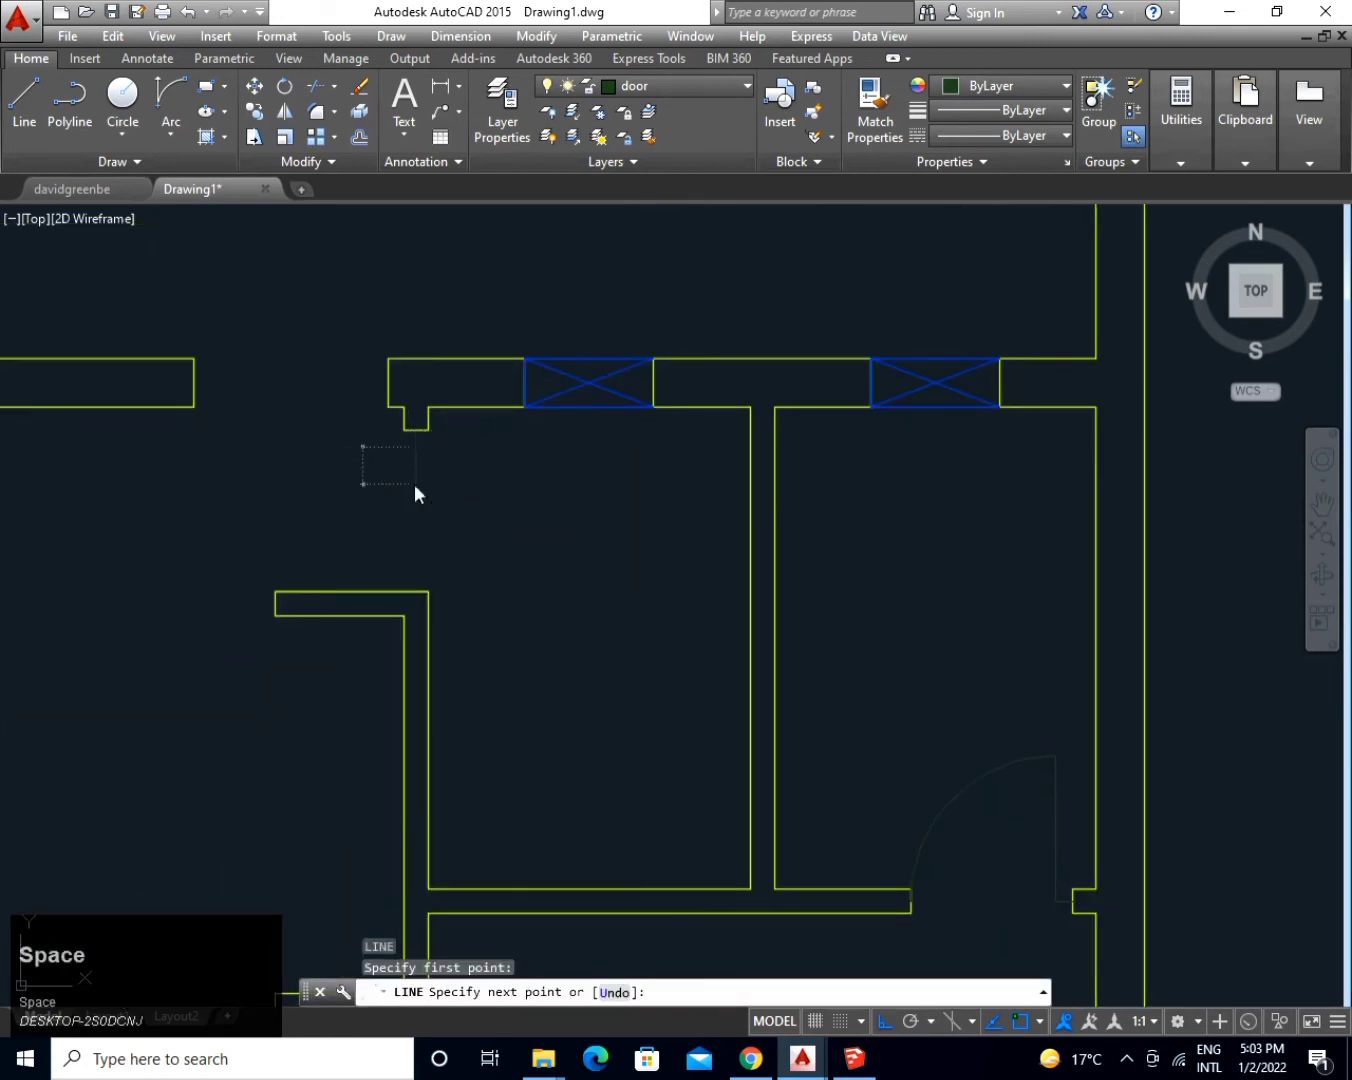
{"action": "left_click", "coordinate": [625, 447]}
{"action": "key", "text": "space"}
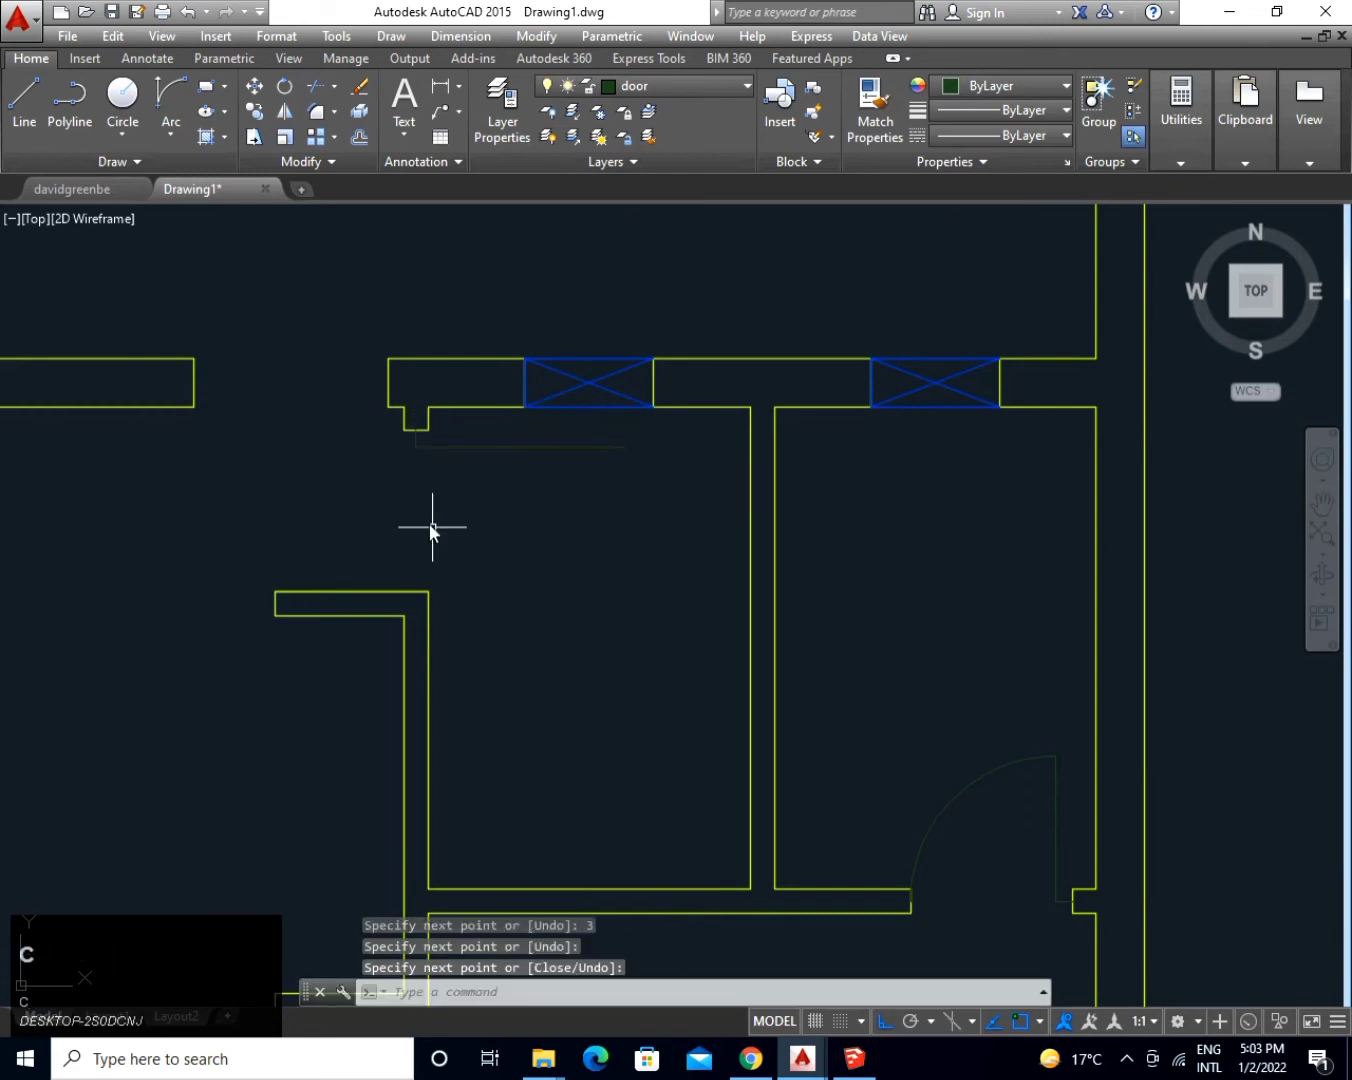
Draw a circle centred on the west bathroom door's hinge point, reaching the opposite south jamb.
{"action": "type", "text": "c"}
{"action": "key", "text": "space"}
{"action": "left_click", "coordinate": [415, 446]}
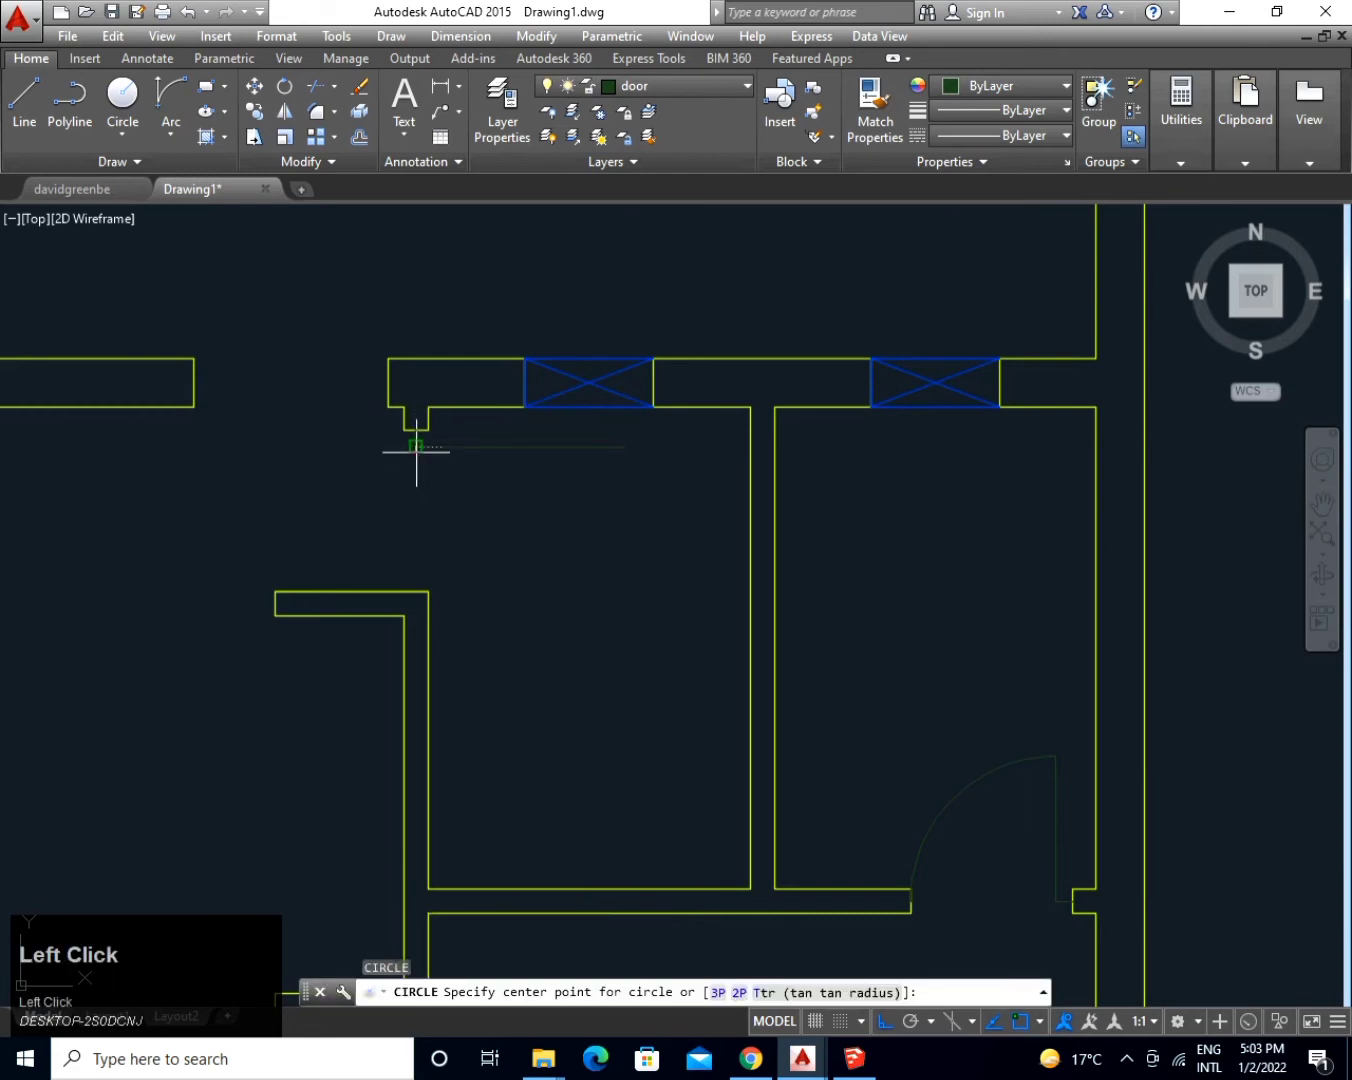
{"action": "left_click", "coordinate": [414, 589]}
{"action": "key", "text": "space"}
{"action": "key", "text": "space"}
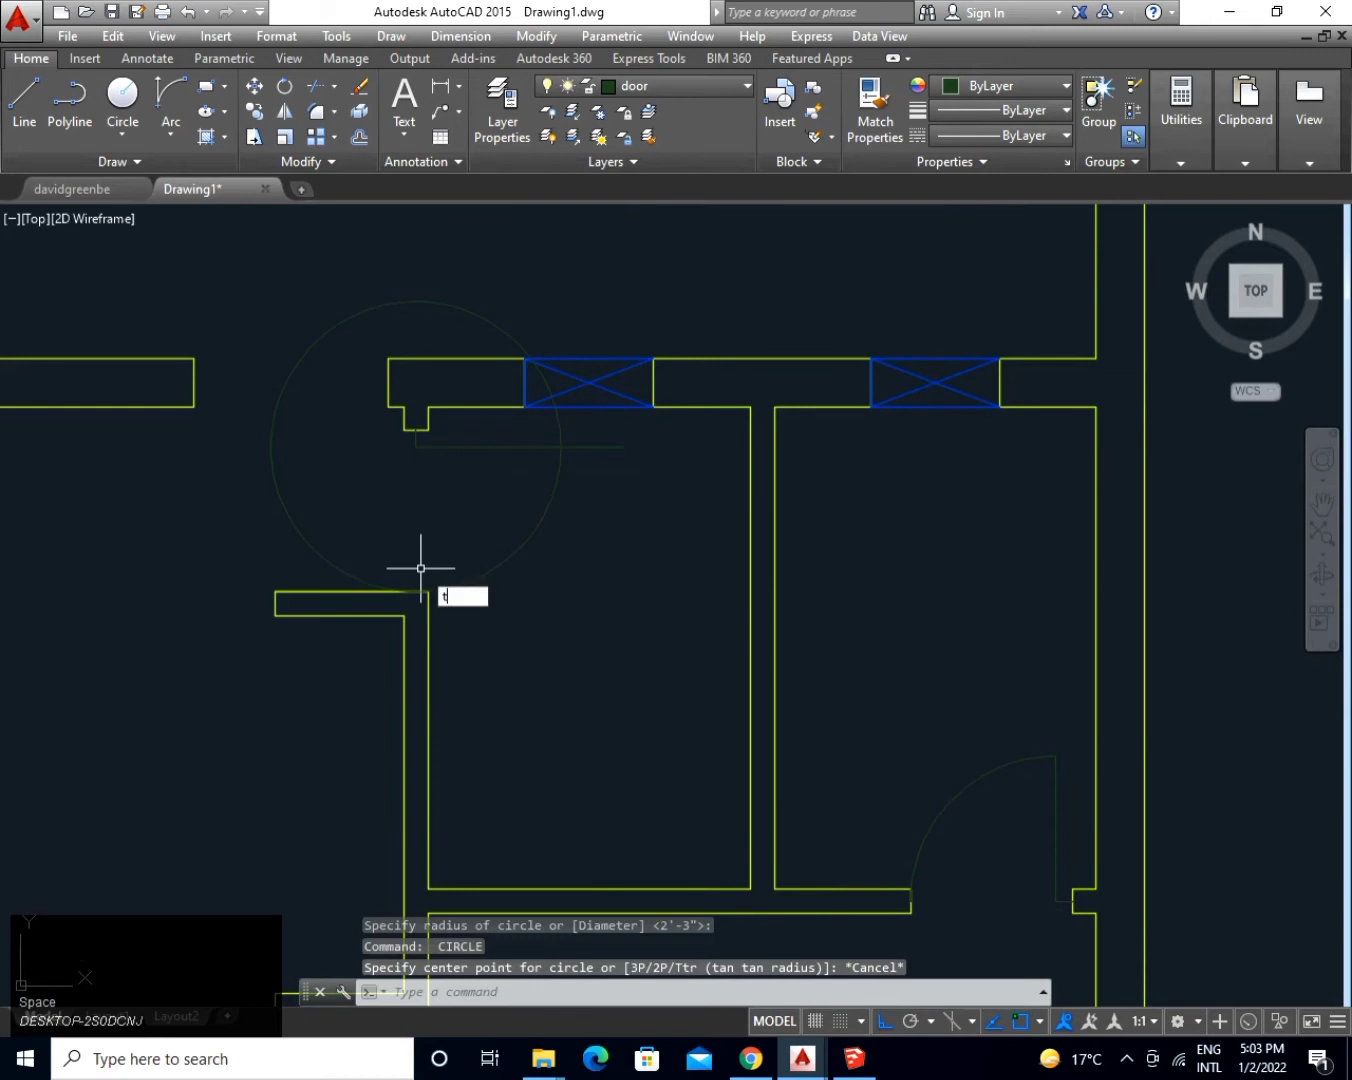
Trim the west bathroom door's circle to its southeast quarter arc and cut off the leaf line's excess.
{"action": "type", "text": "tr"}
{"action": "key", "text": "space"}
{"action": "key", "text": "space"}
{"action": "left_click", "coordinate": [329, 460]}
{"action": "left_click", "coordinate": [252, 499]}
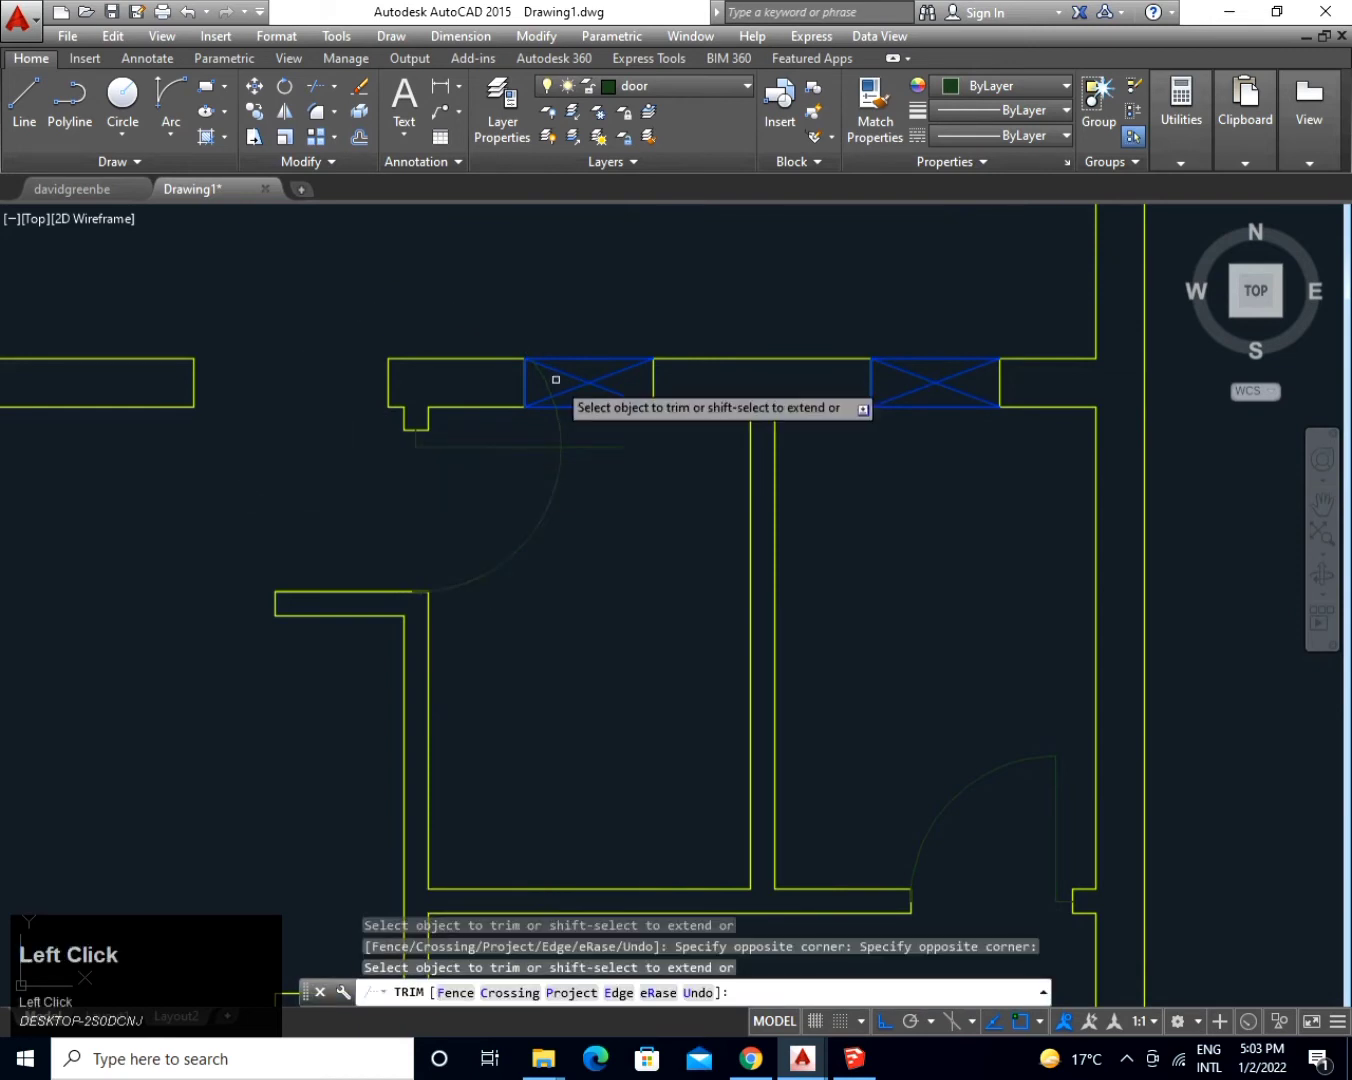
{"action": "scroll", "coordinate": [539, 377], "scroll_direction": "up", "scroll_amount": 5}
{"action": "left_click", "coordinate": [545, 420]}
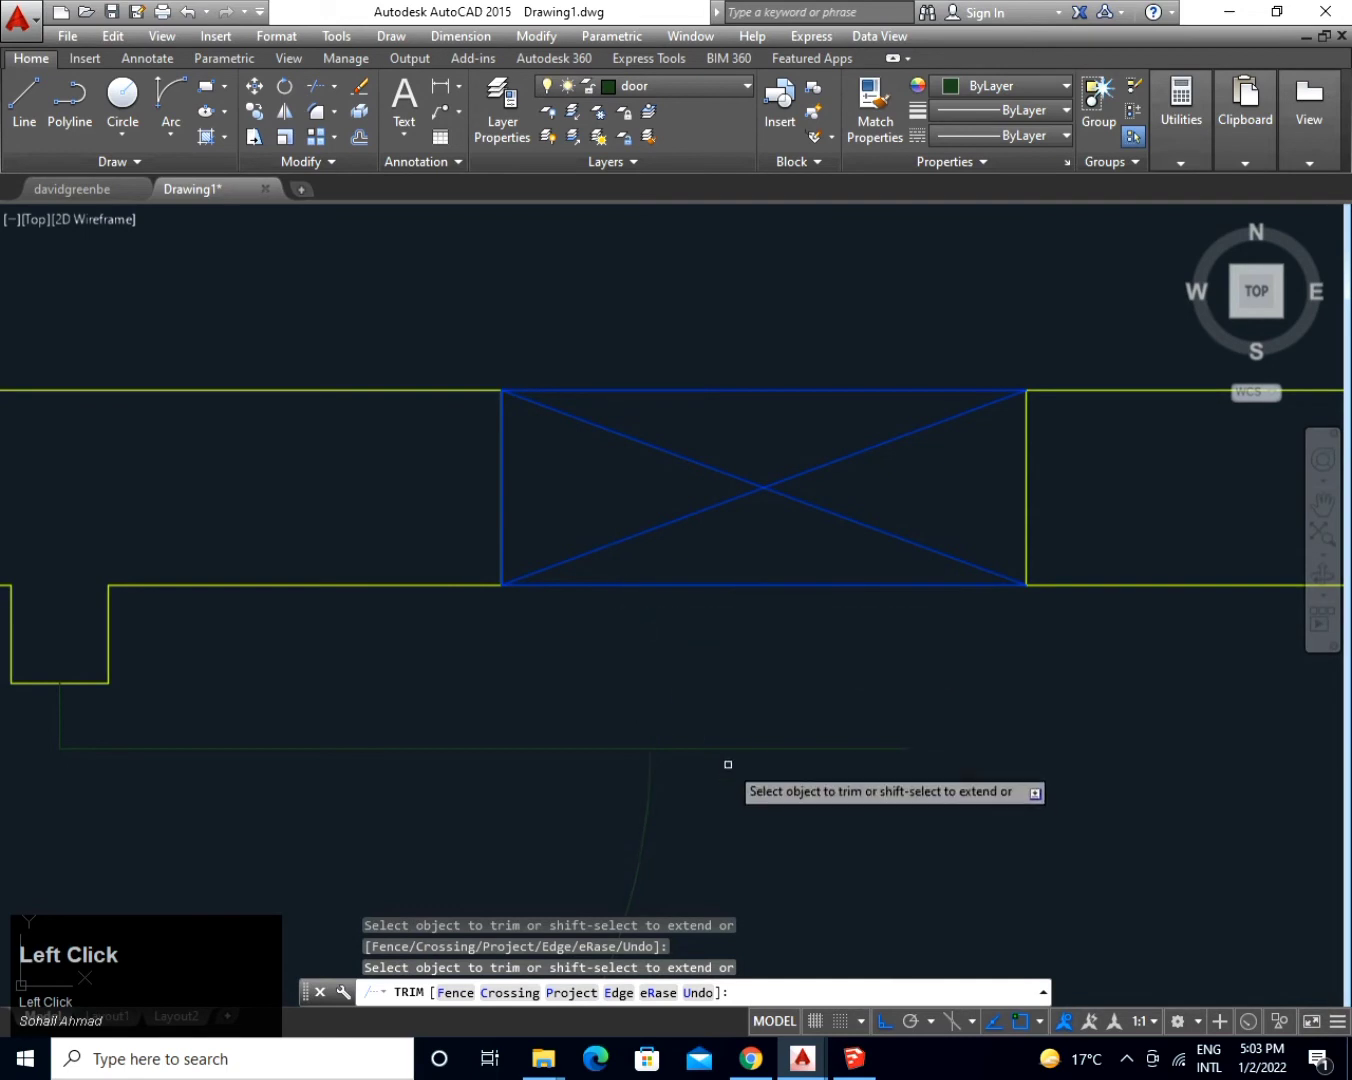
{"action": "scroll", "coordinate": [771, 735], "scroll_direction": "down", "scroll_amount": 5}
{"action": "key", "text": "space"}
At the rear wall opening, draw a 3-inch line westward from the east jamb's midpoint and a door leaf line going north.
{"action": "scroll", "coordinate": [585, 675], "scroll_direction": "up", "scroll_amount": 4}
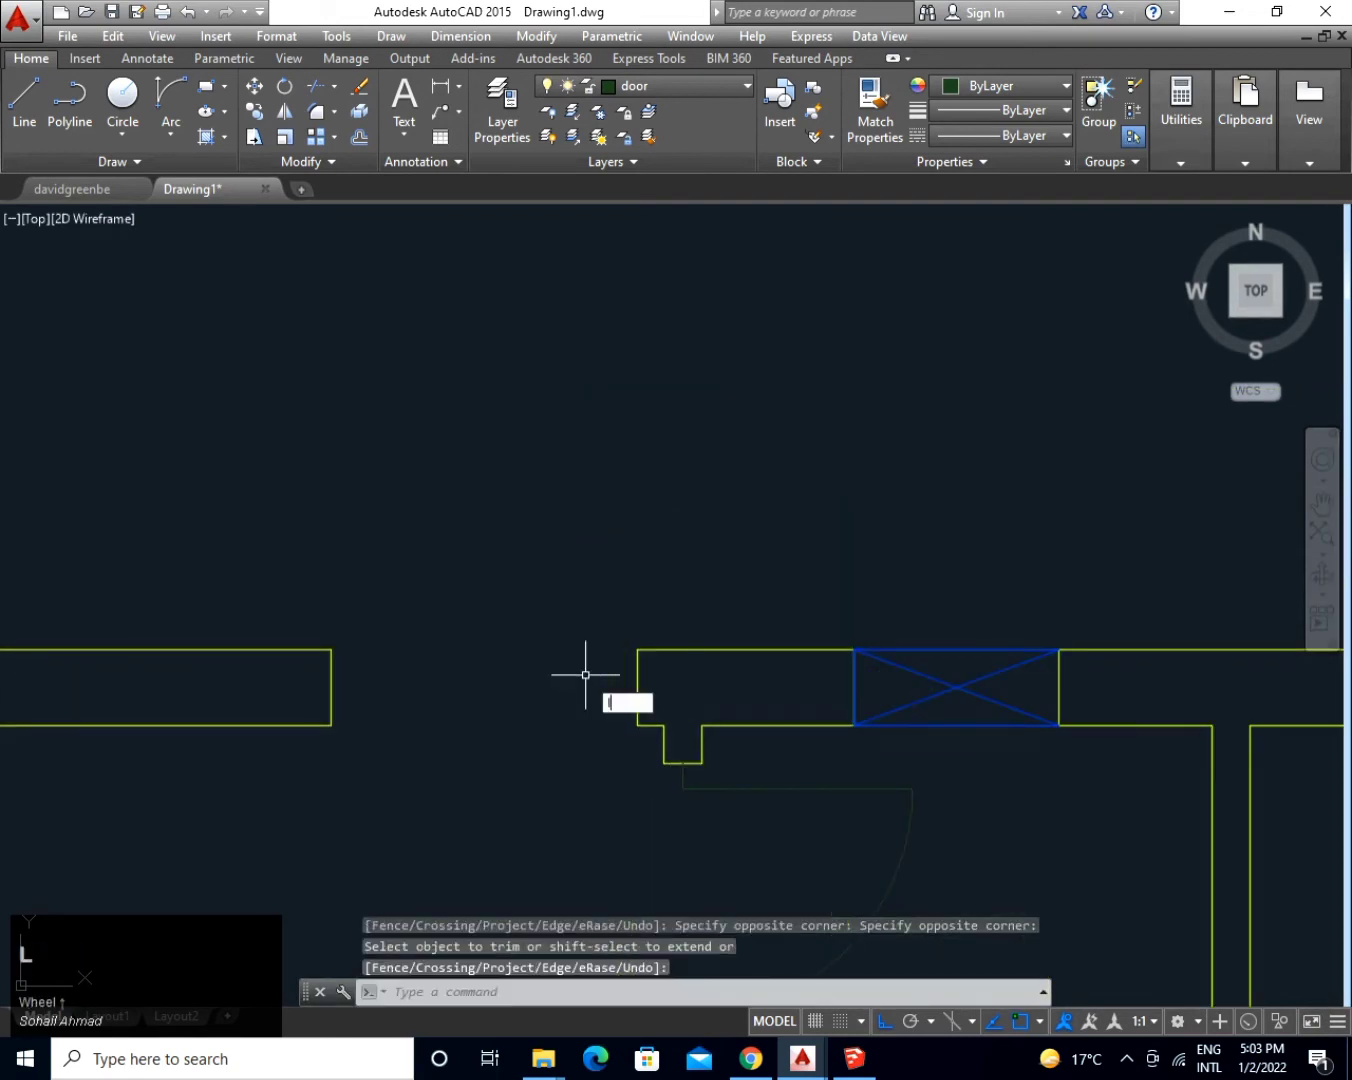
{"action": "type", "text": "l"}
{"action": "key", "text": "space"}
{"action": "left_click", "coordinate": [637, 687]}
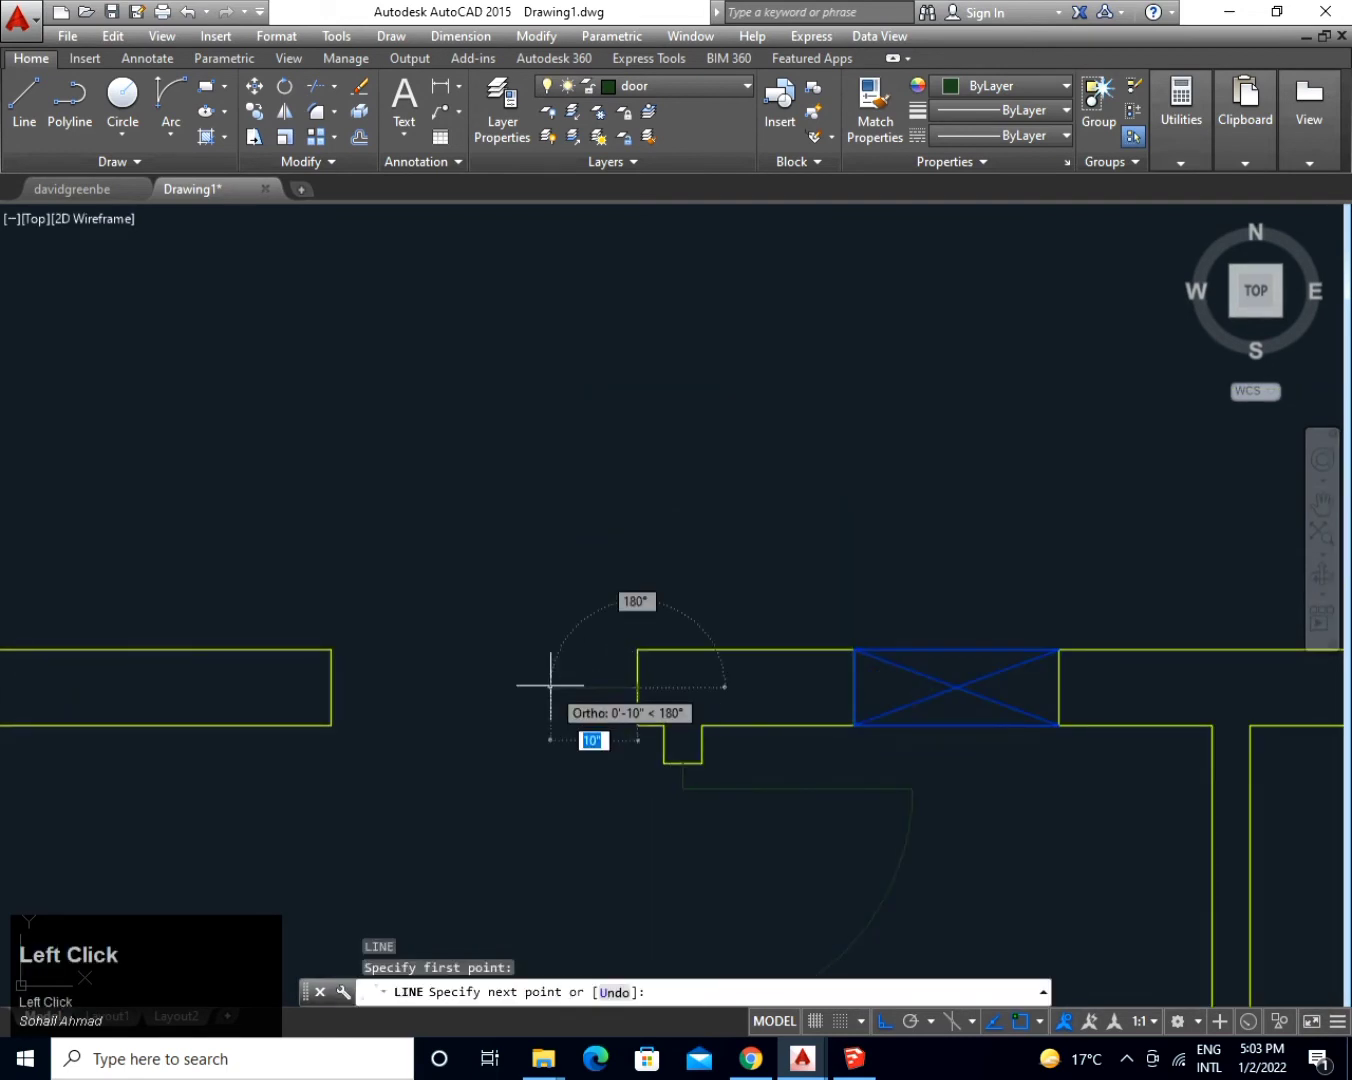
{"action": "type", "text": "3"}
{"action": "key", "text": "space"}
{"action": "left_click", "coordinate": [612, 384]}
{"action": "key", "text": "space"}
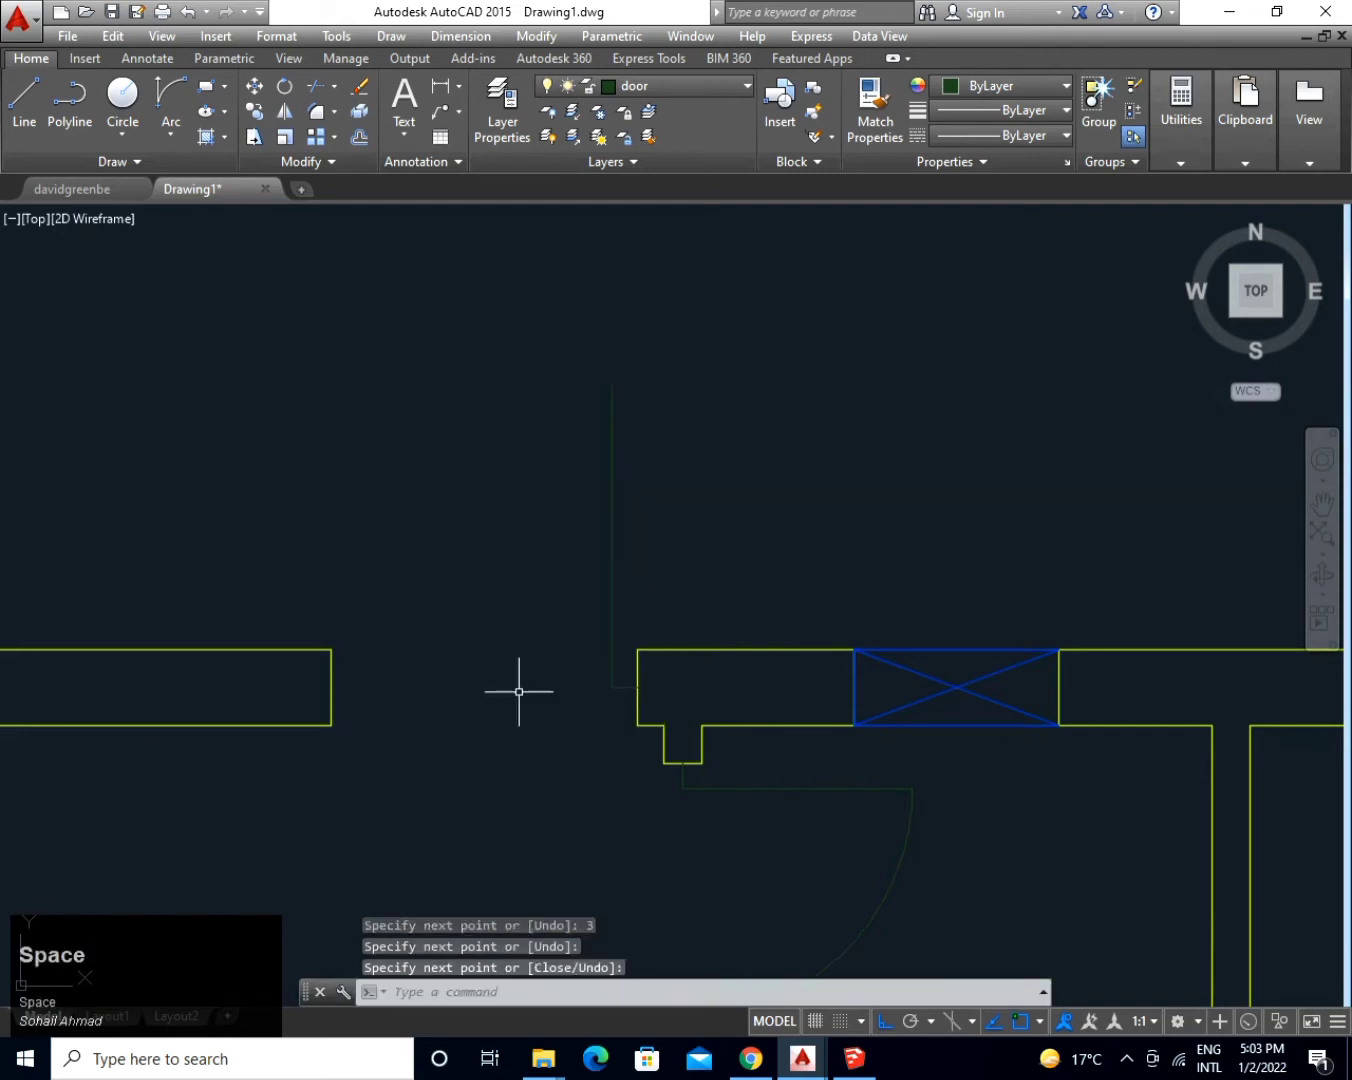
Draw a circle centred on the rear door's hinge point, reaching the opposite west jamb.
{"action": "type", "text": "c"}
{"action": "key", "text": "space"}
{"action": "left_click", "coordinate": [612, 687]}
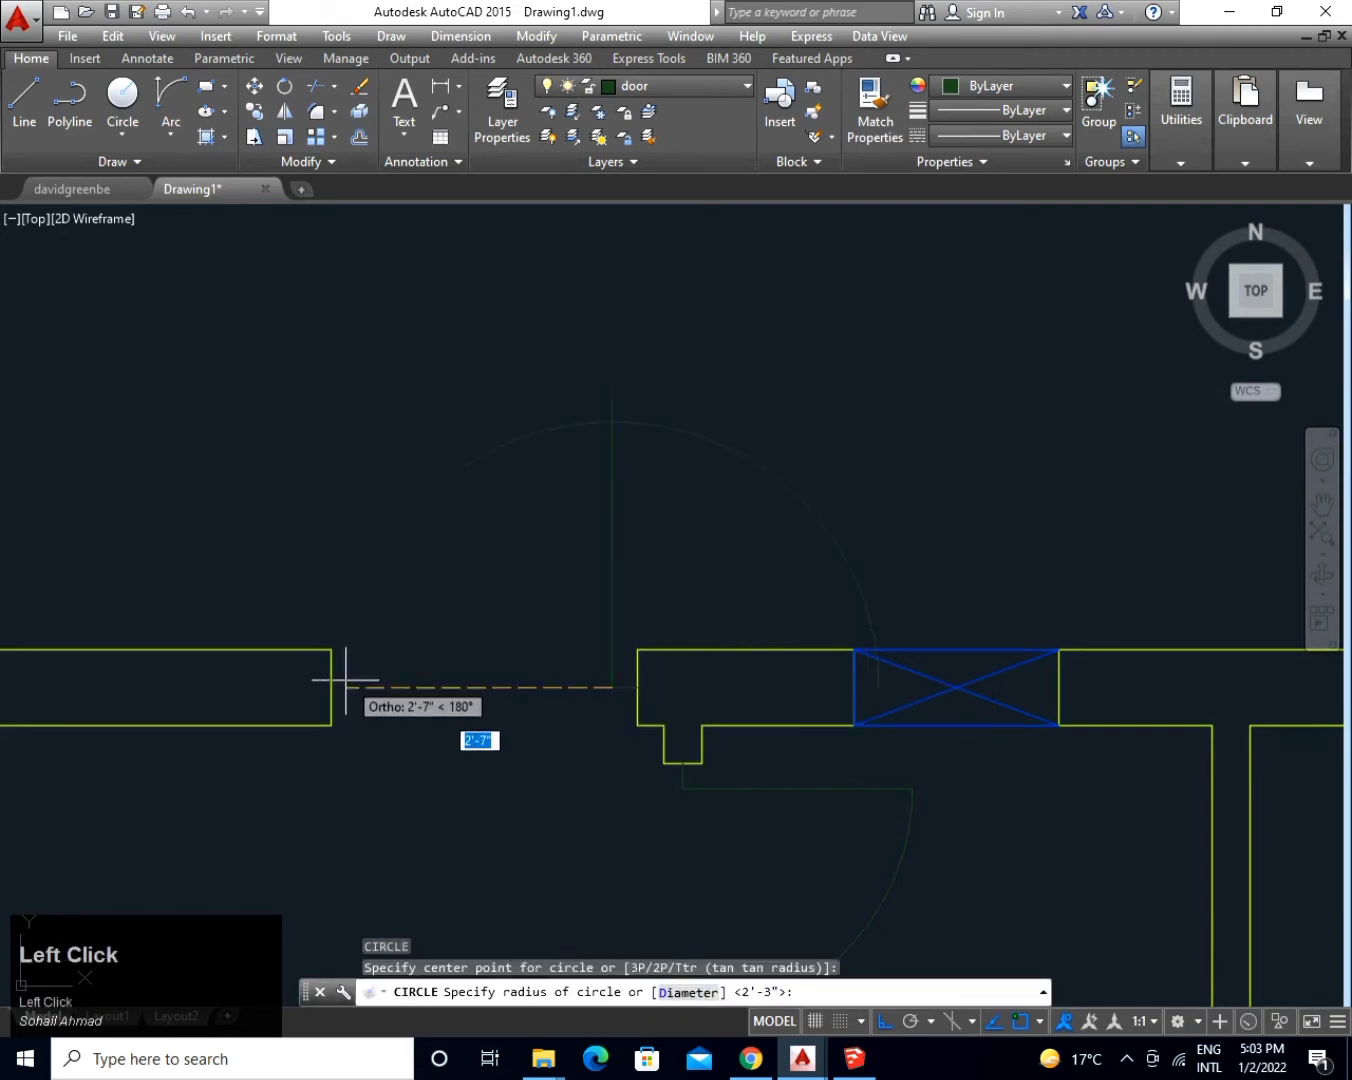
{"action": "left_click", "coordinate": [347, 680]}
Trim the rear door's circle to its northwest quarter arc and cut off the leaf line's excess.
{"action": "type", "text": "tr"}
{"action": "key", "text": "space"}
{"action": "key", "text": "space"}
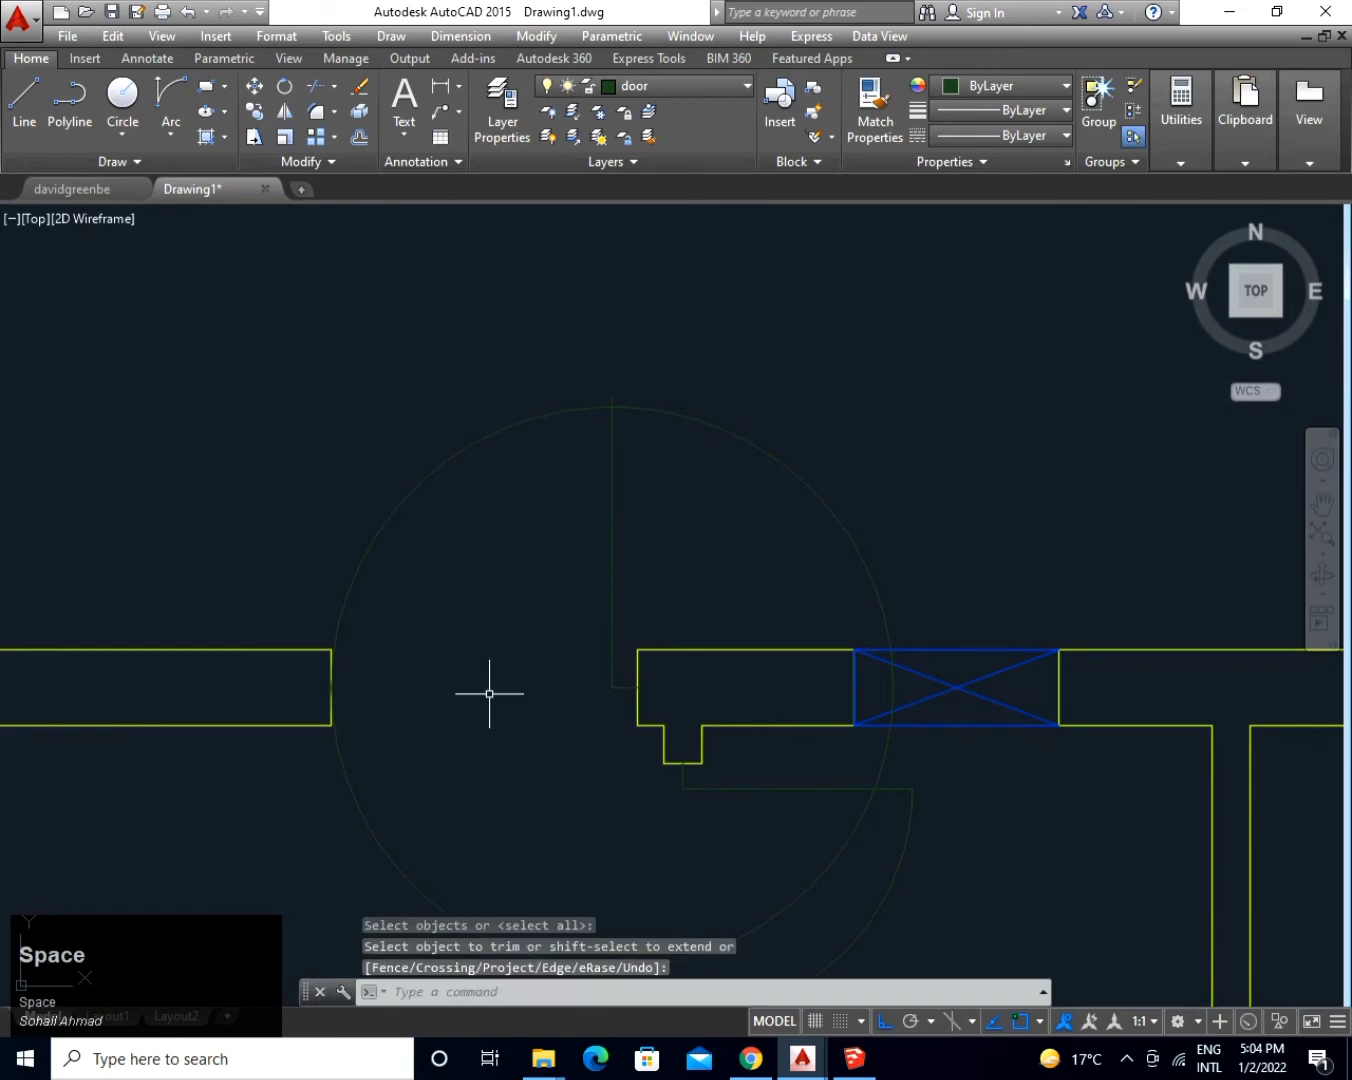
{"action": "middle_click_drag", "start_coordinate": [479, 741], "coordinate": [464, 616]}
{"action": "scroll", "coordinate": [450, 700], "scroll_direction": "up", "scroll_amount": 2}
{"action": "left_click", "coordinate": [287, 809]}
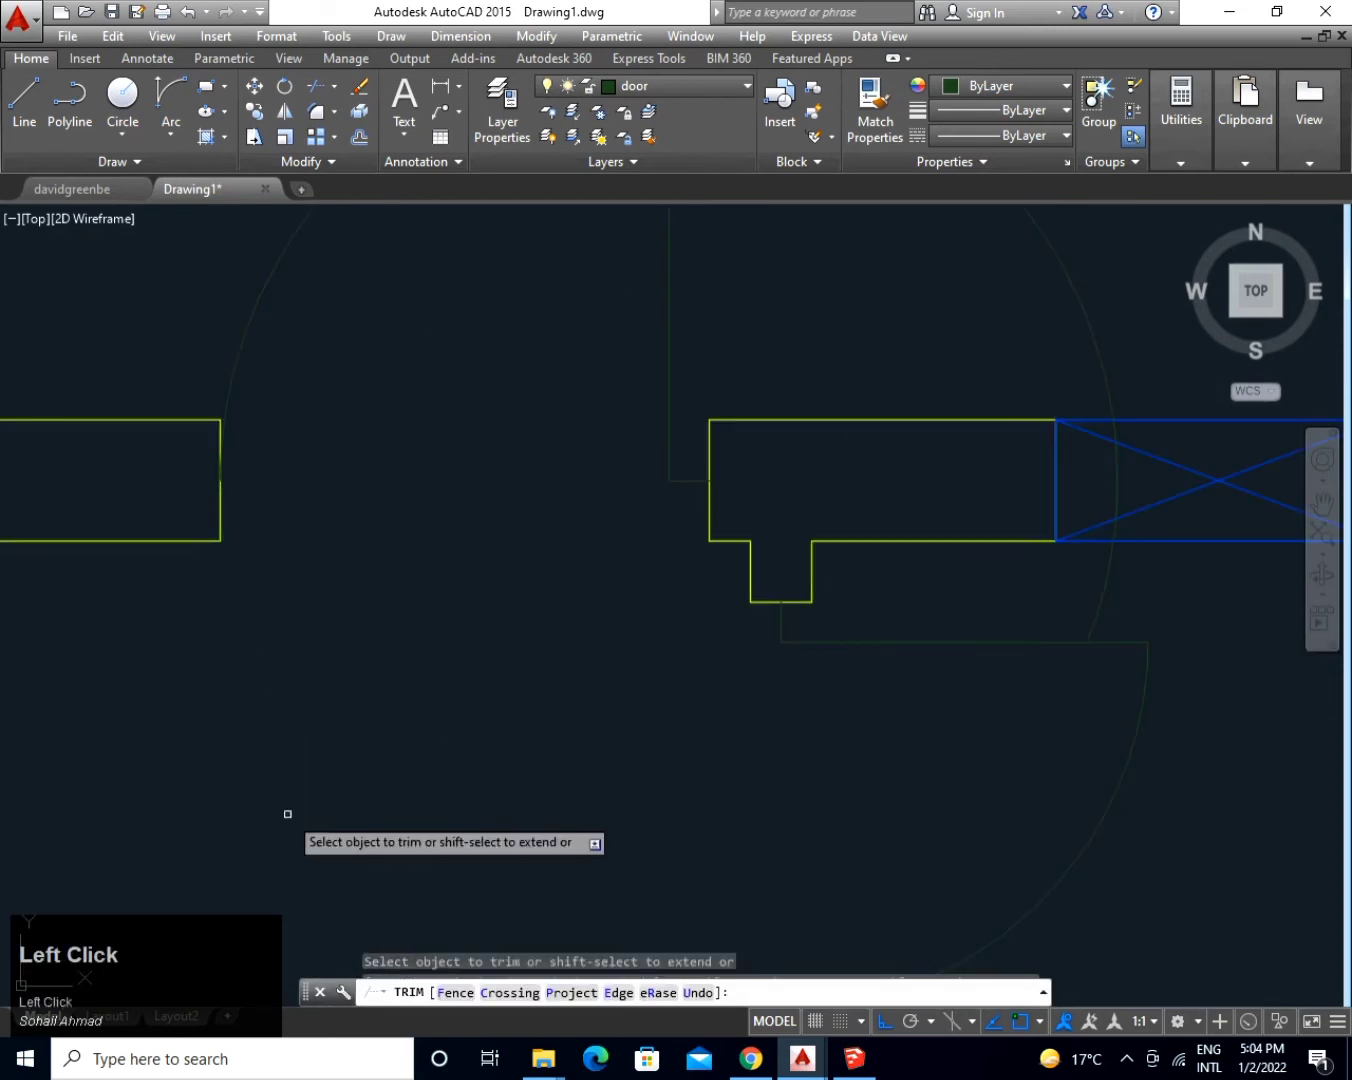
{"action": "left_click", "coordinate": [1059, 634]}
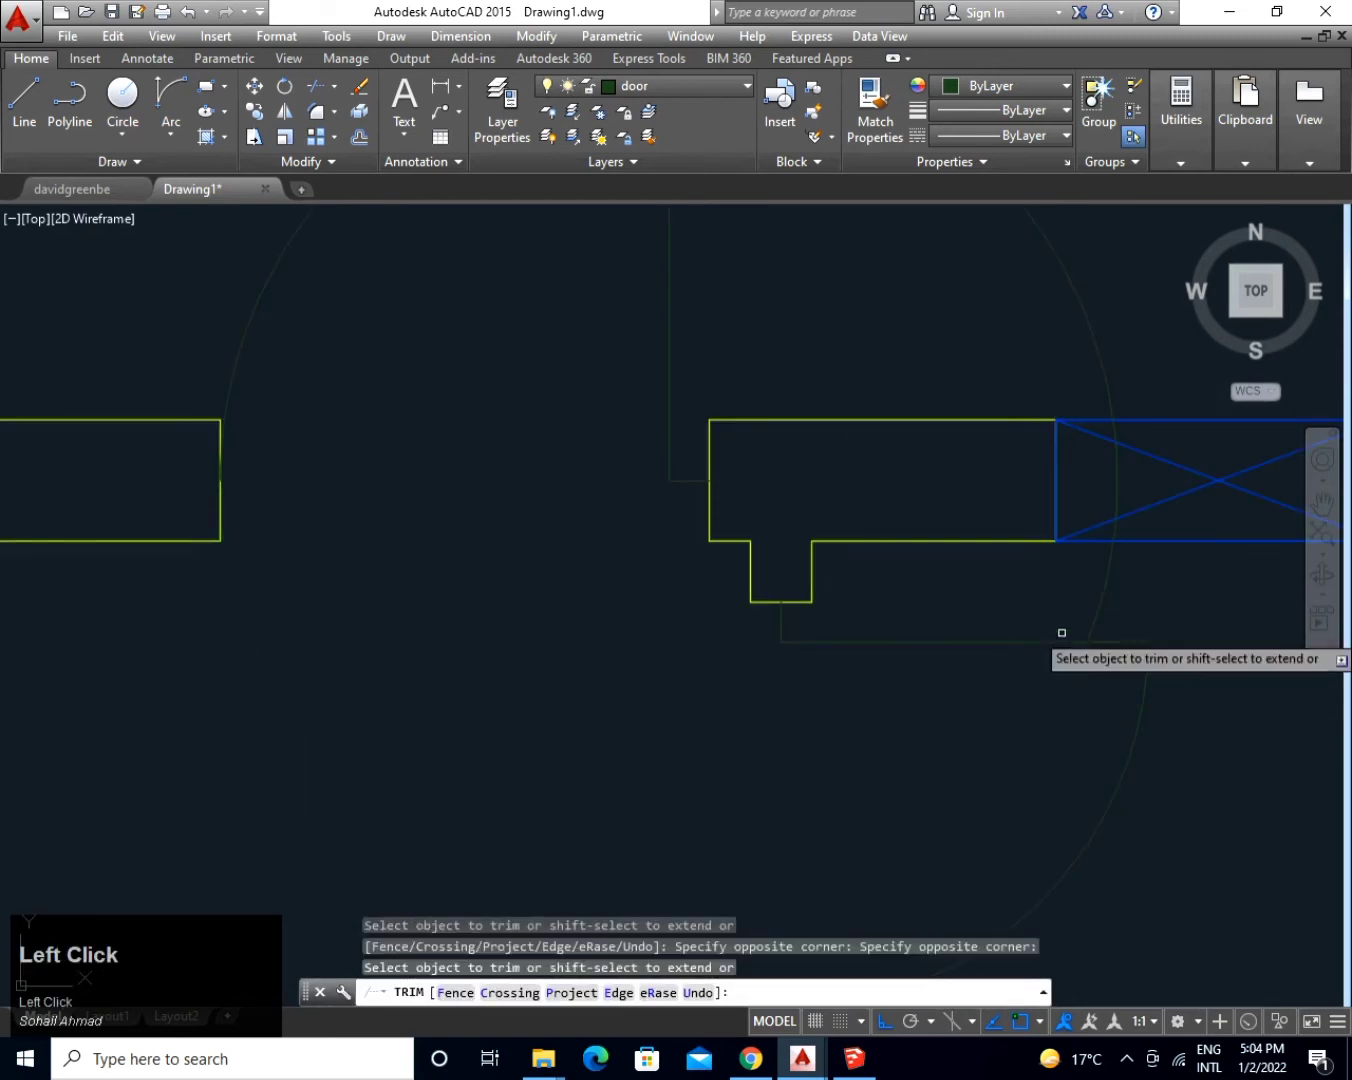
{"action": "left_click", "coordinate": [1117, 524]}
{"action": "left_click", "coordinate": [1118, 527]}
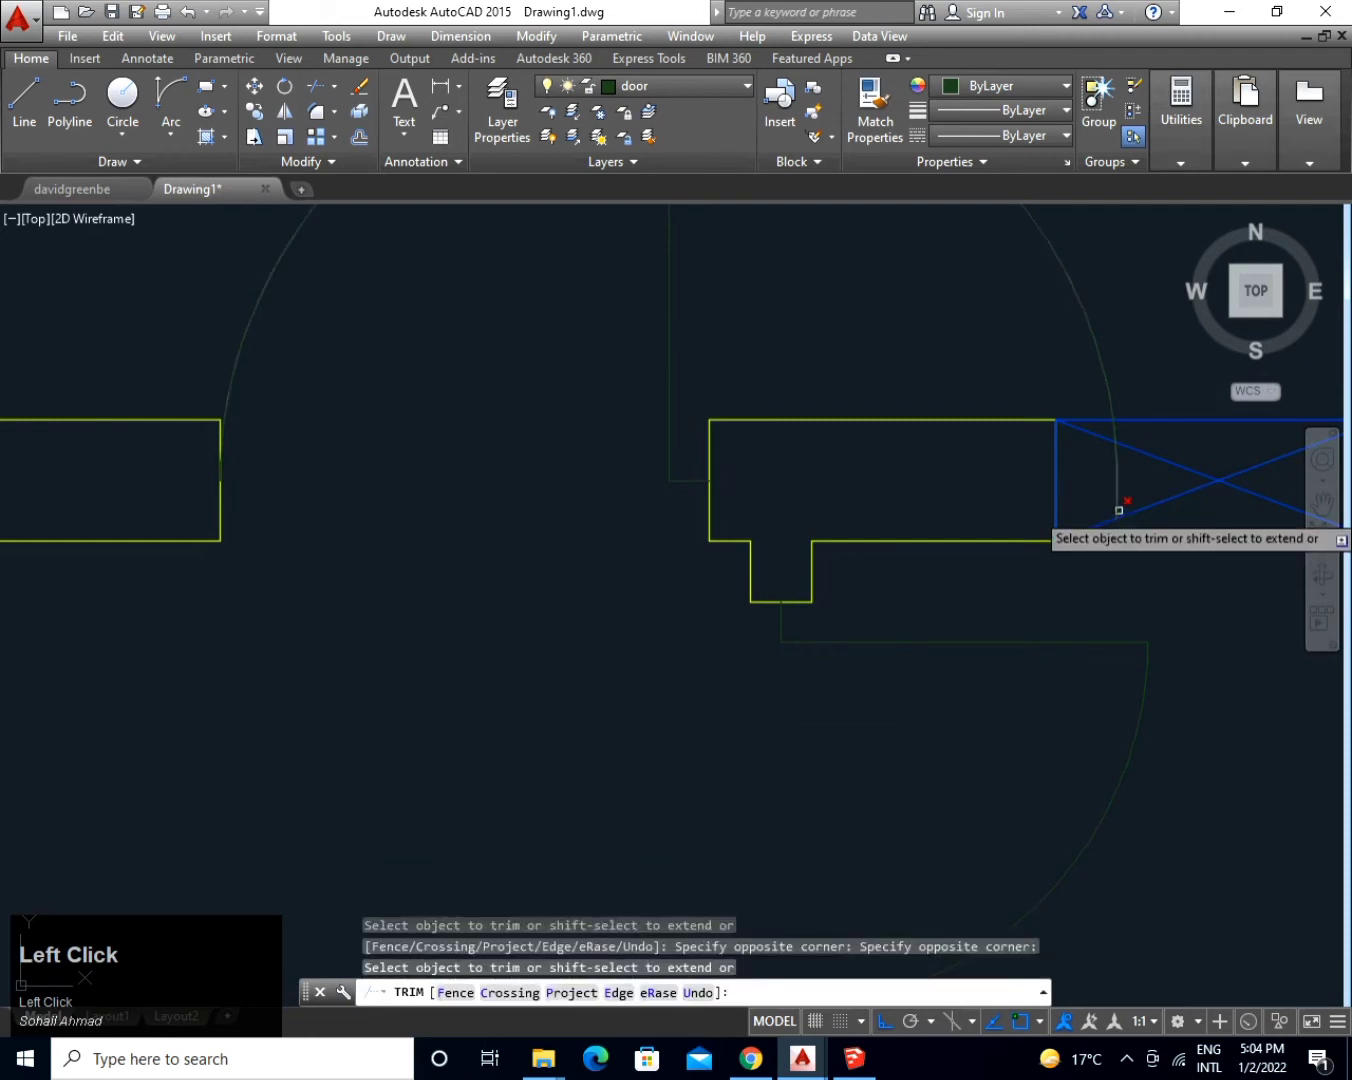
{"action": "left_click", "coordinate": [1118, 432]}
{"action": "left_click", "coordinate": [1114, 410]}
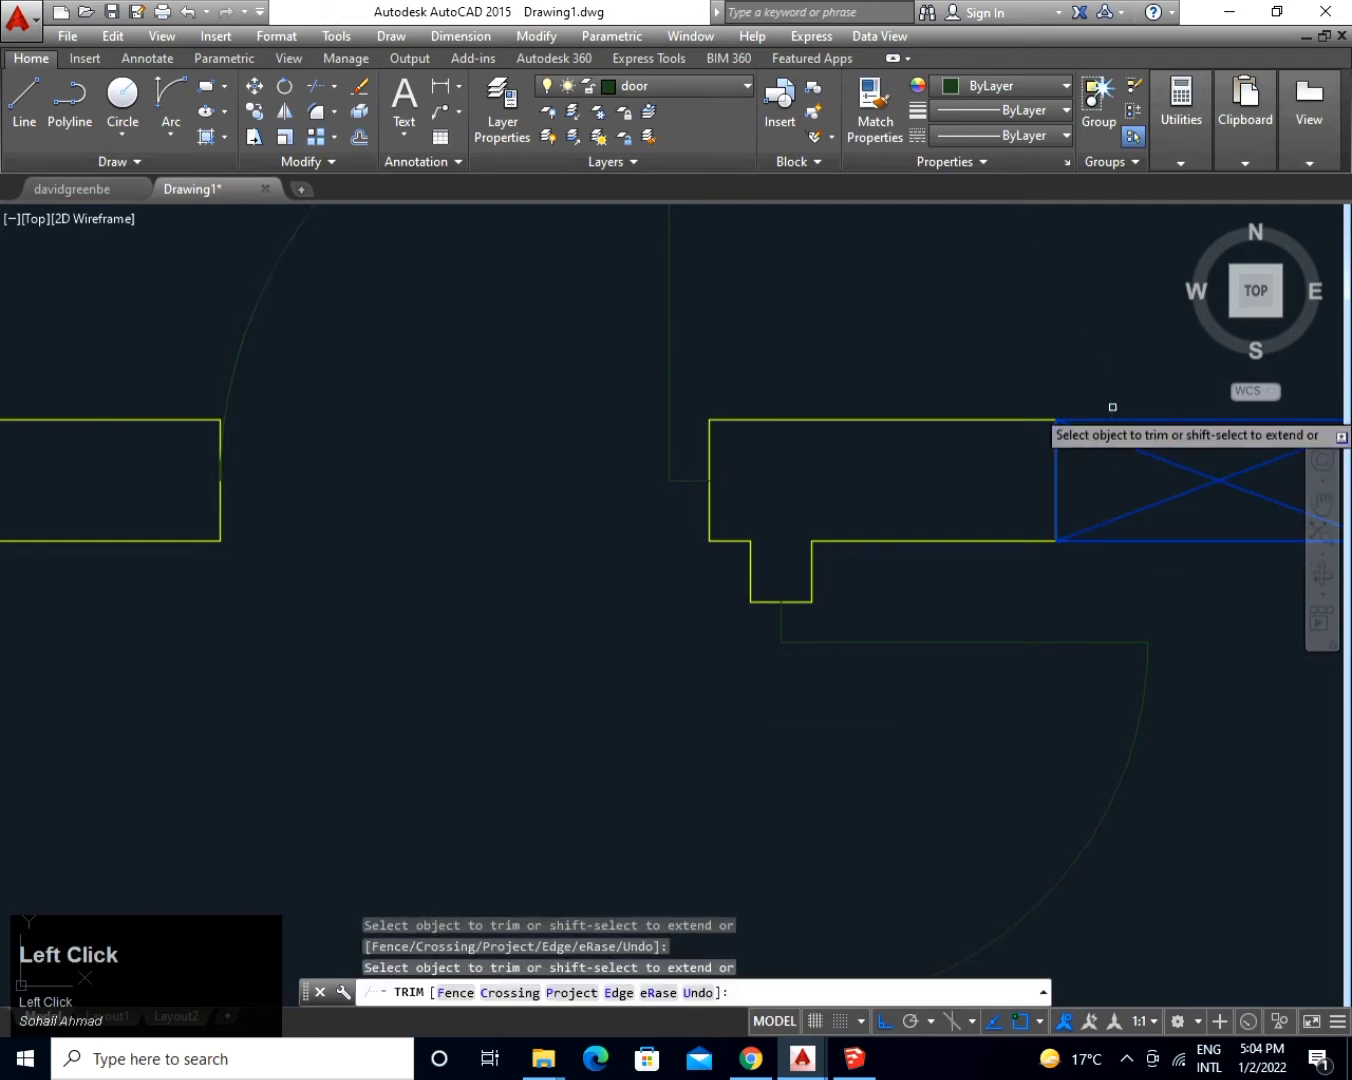
{"action": "mouse_move", "coordinate": [1030, 425]}
{"action": "middle_mouse_down"}
{"action": "mouse_move", "coordinate": [1046, 450]}
{"action": "mouse_move", "coordinate": [1061, 709]}
{"action": "middle_mouse_up"}
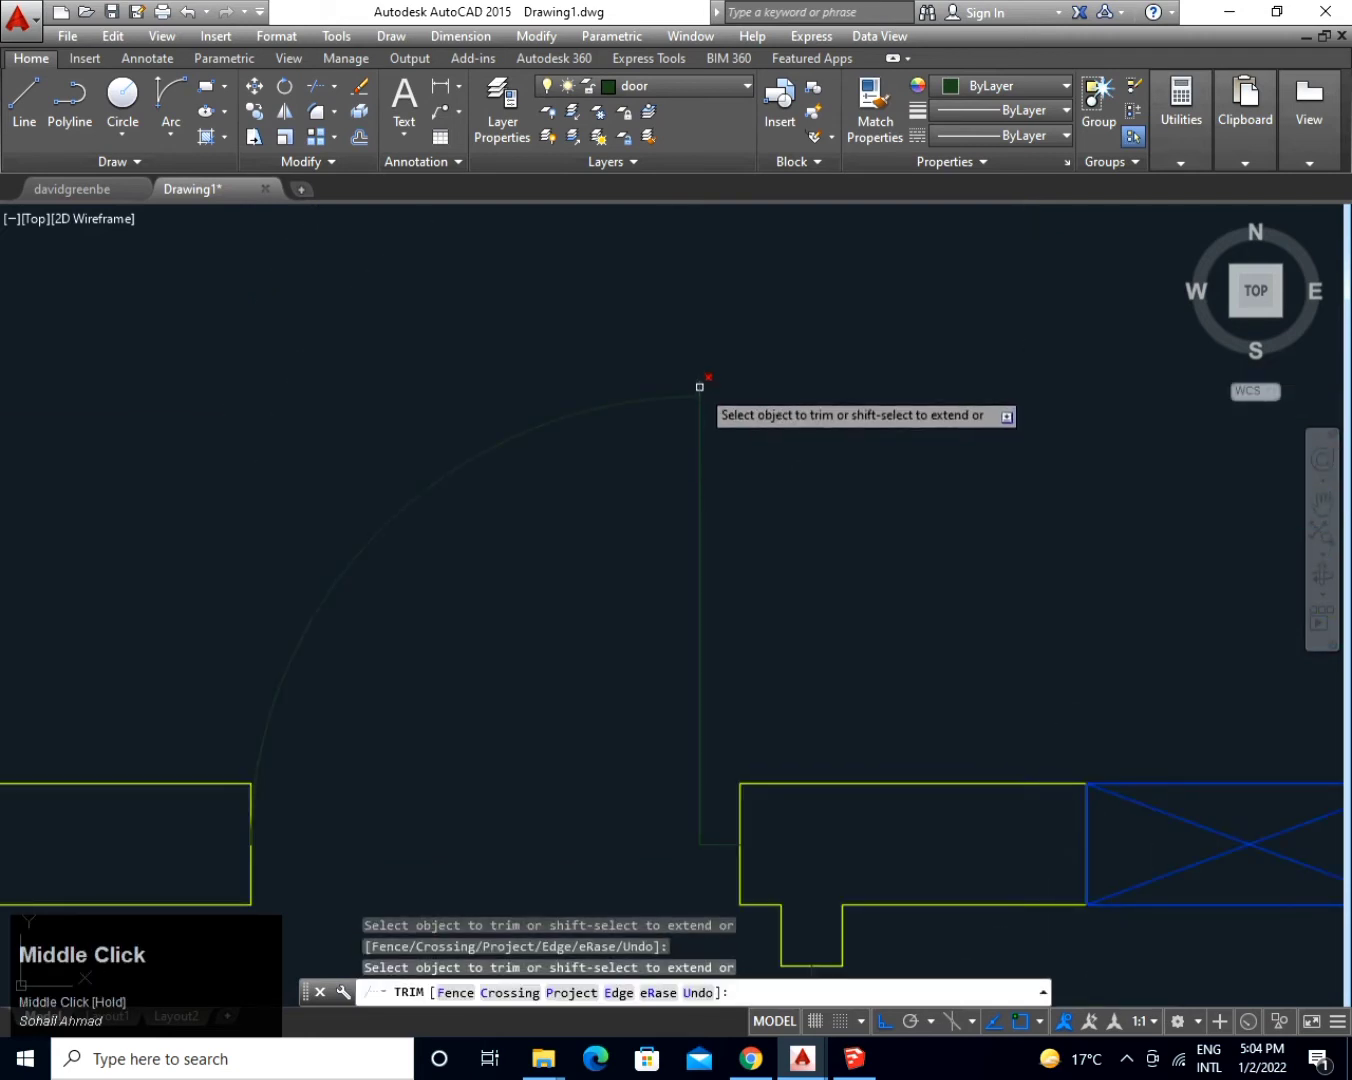
{"action": "right_click", "coordinate": [734, 446]}
Extend the wall lines along the south boundary to close the three columns and the porch wall corner, and span the gate opening.
{"action": "scroll", "coordinate": [841, 618], "scroll_direction": "down", "scroll_amount": 5}
{"action": "scroll", "coordinate": [841, 619], "scroll_direction": "down", "scroll_amount": 2}
{"action": "middle_click_drag", "start_coordinate": [848, 682], "coordinate": [813, 446]}
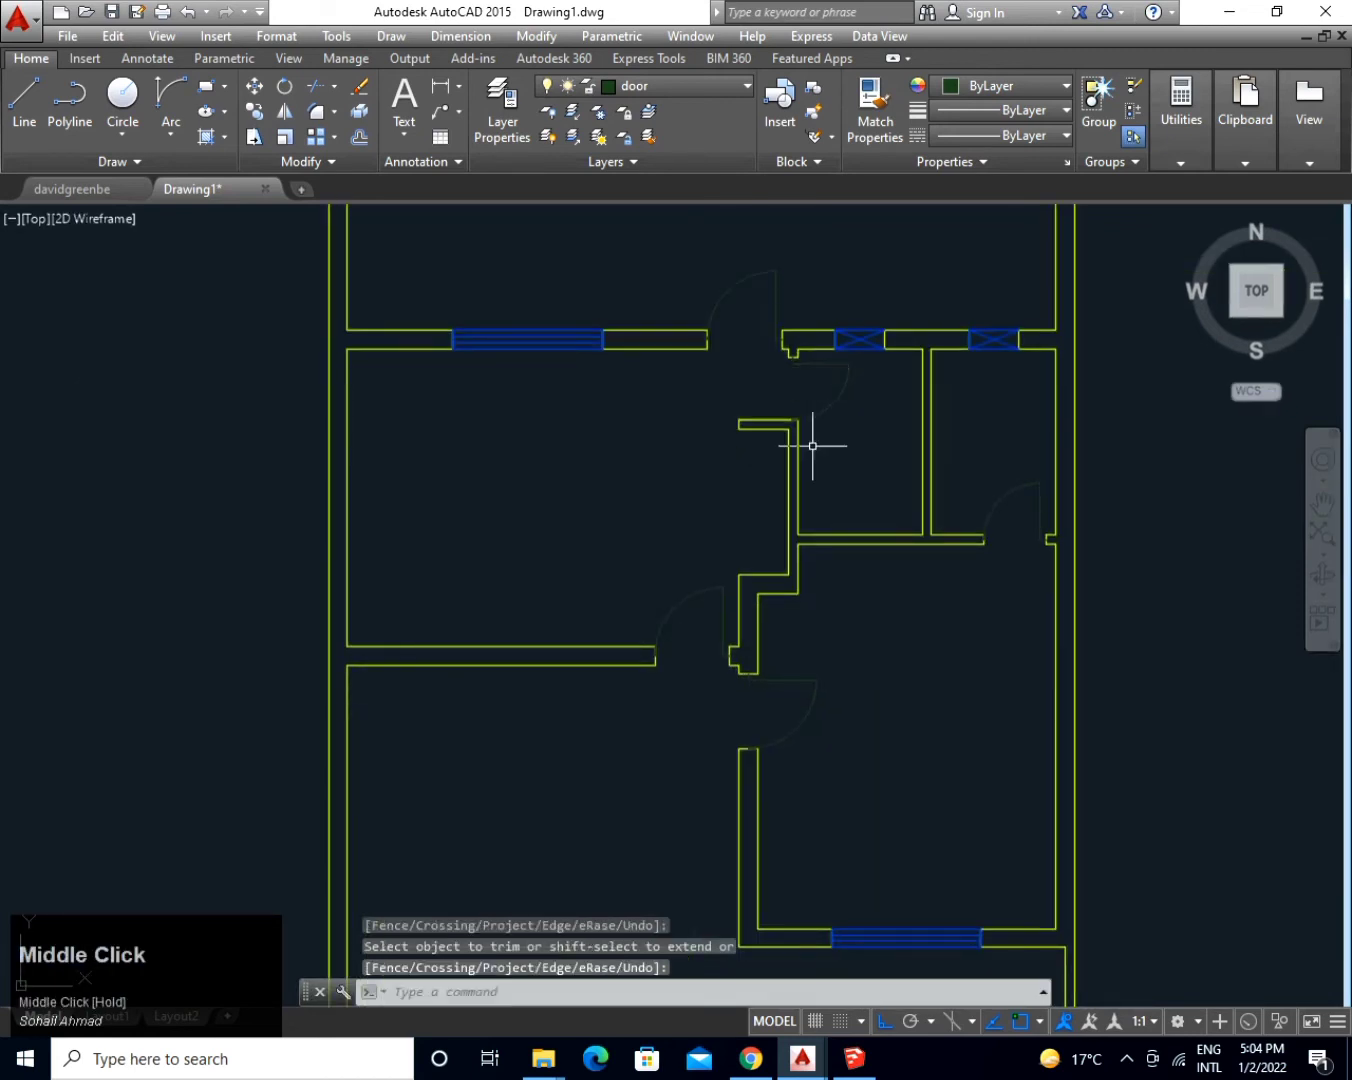
{"action": "middle_click_drag", "start_coordinate": [839, 727], "coordinate": [833, 543]}
{"action": "type", "text": "e"}
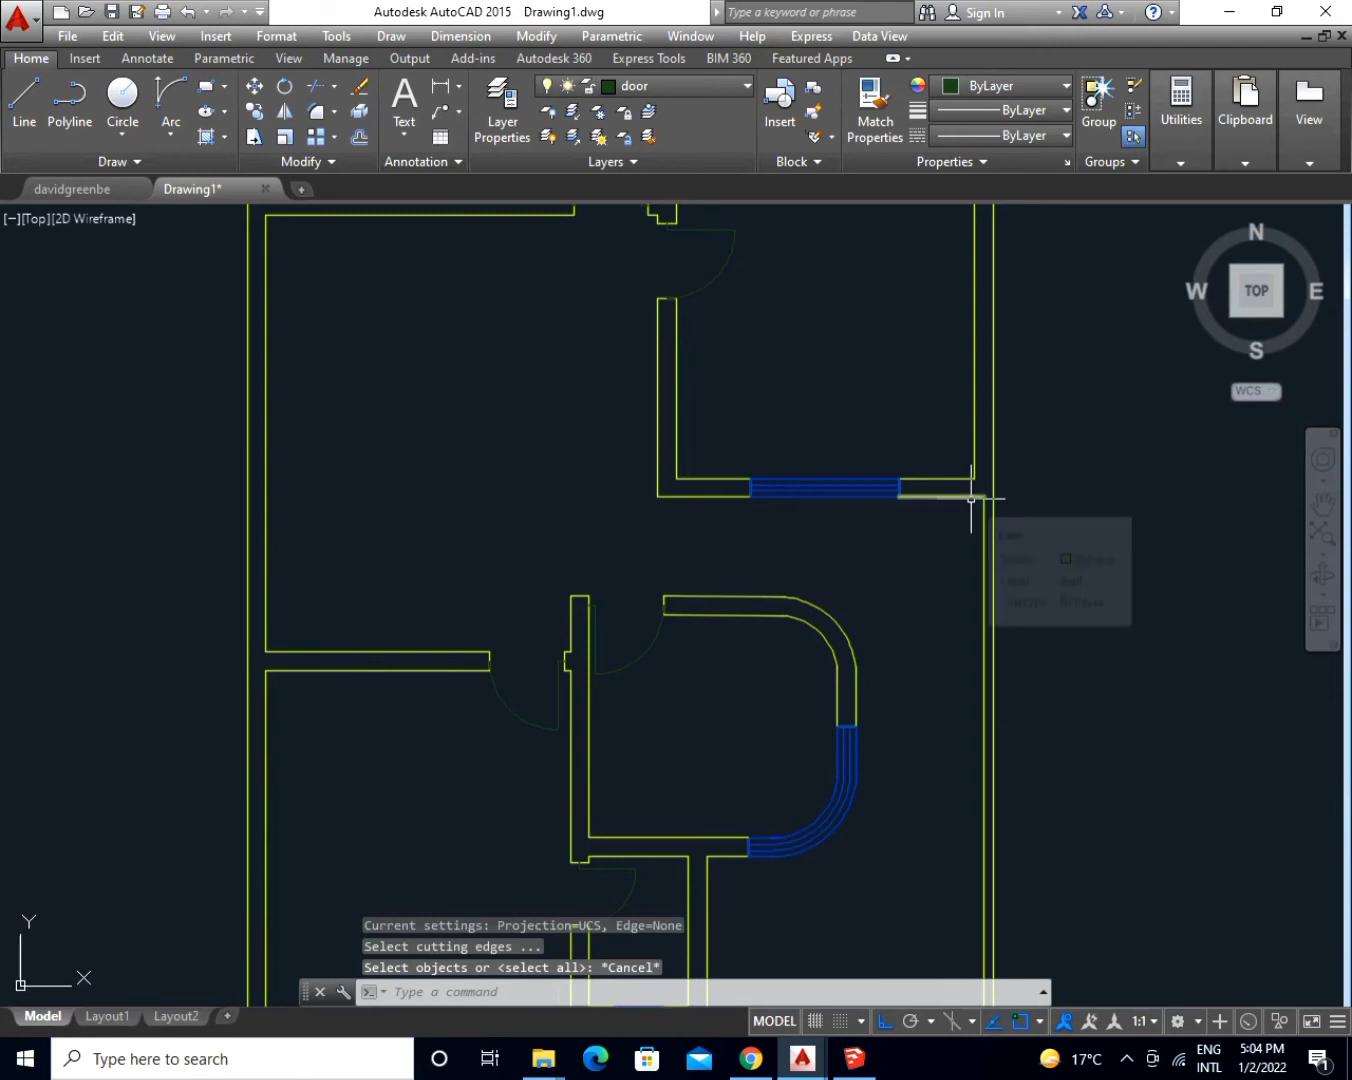
{"action": "type", "text": "ex"}
{"action": "key", "text": "space"}
{"action": "key", "text": "space"}
{"action": "middle_click_drag", "start_coordinate": [775, 651], "coordinate": [854, 217]}
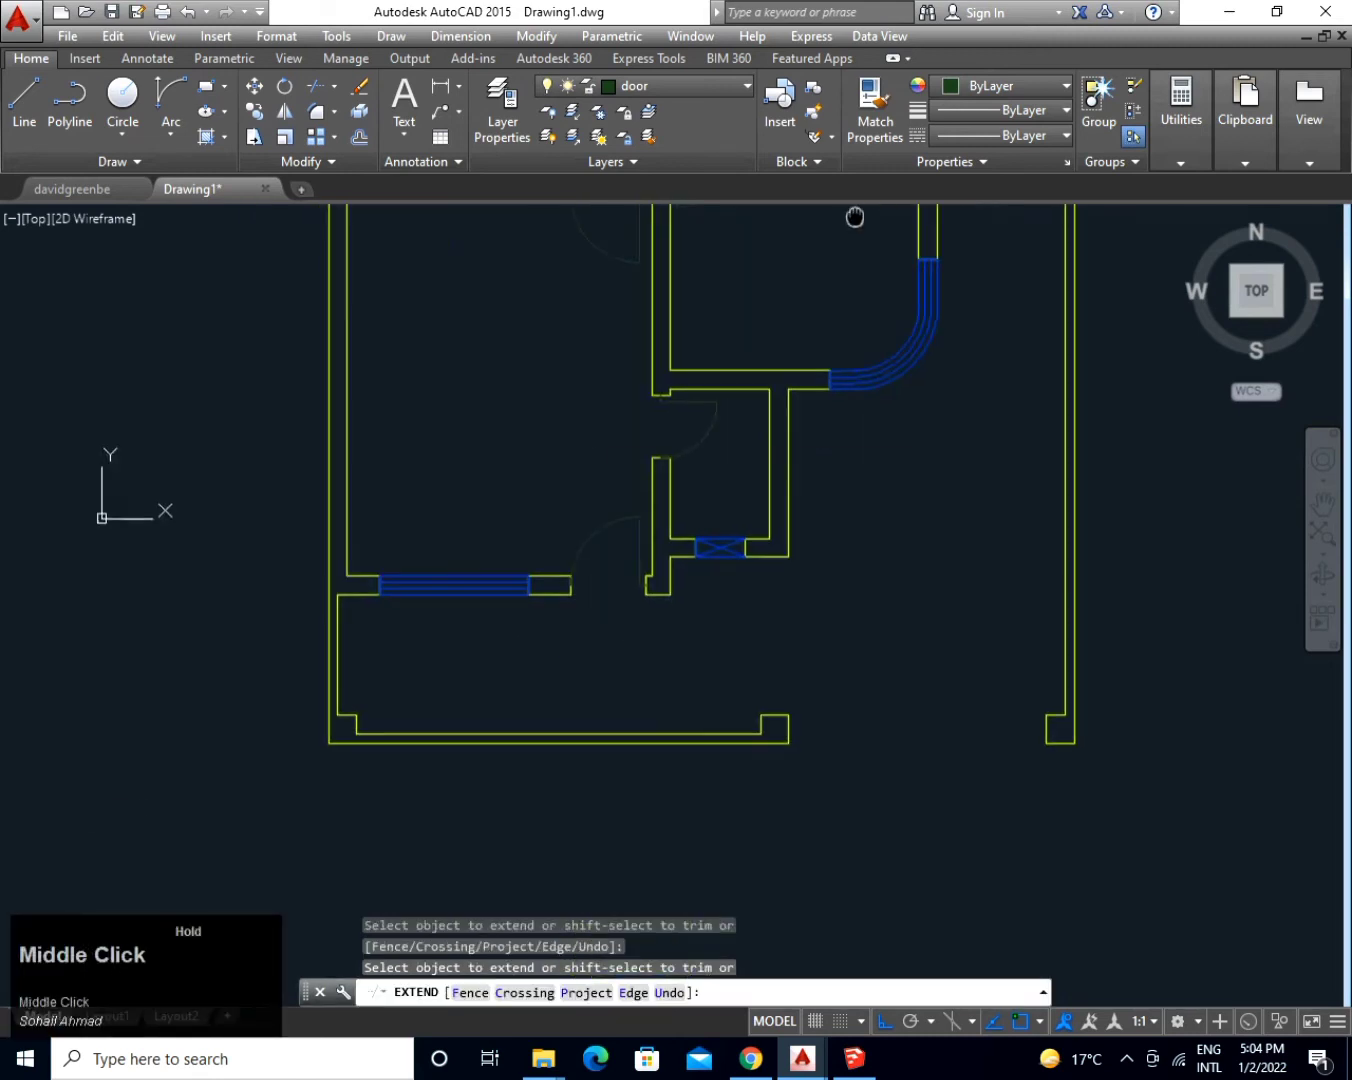
{"action": "left_click", "coordinate": [340, 611]}
{"action": "left_click", "coordinate": [347, 718]}
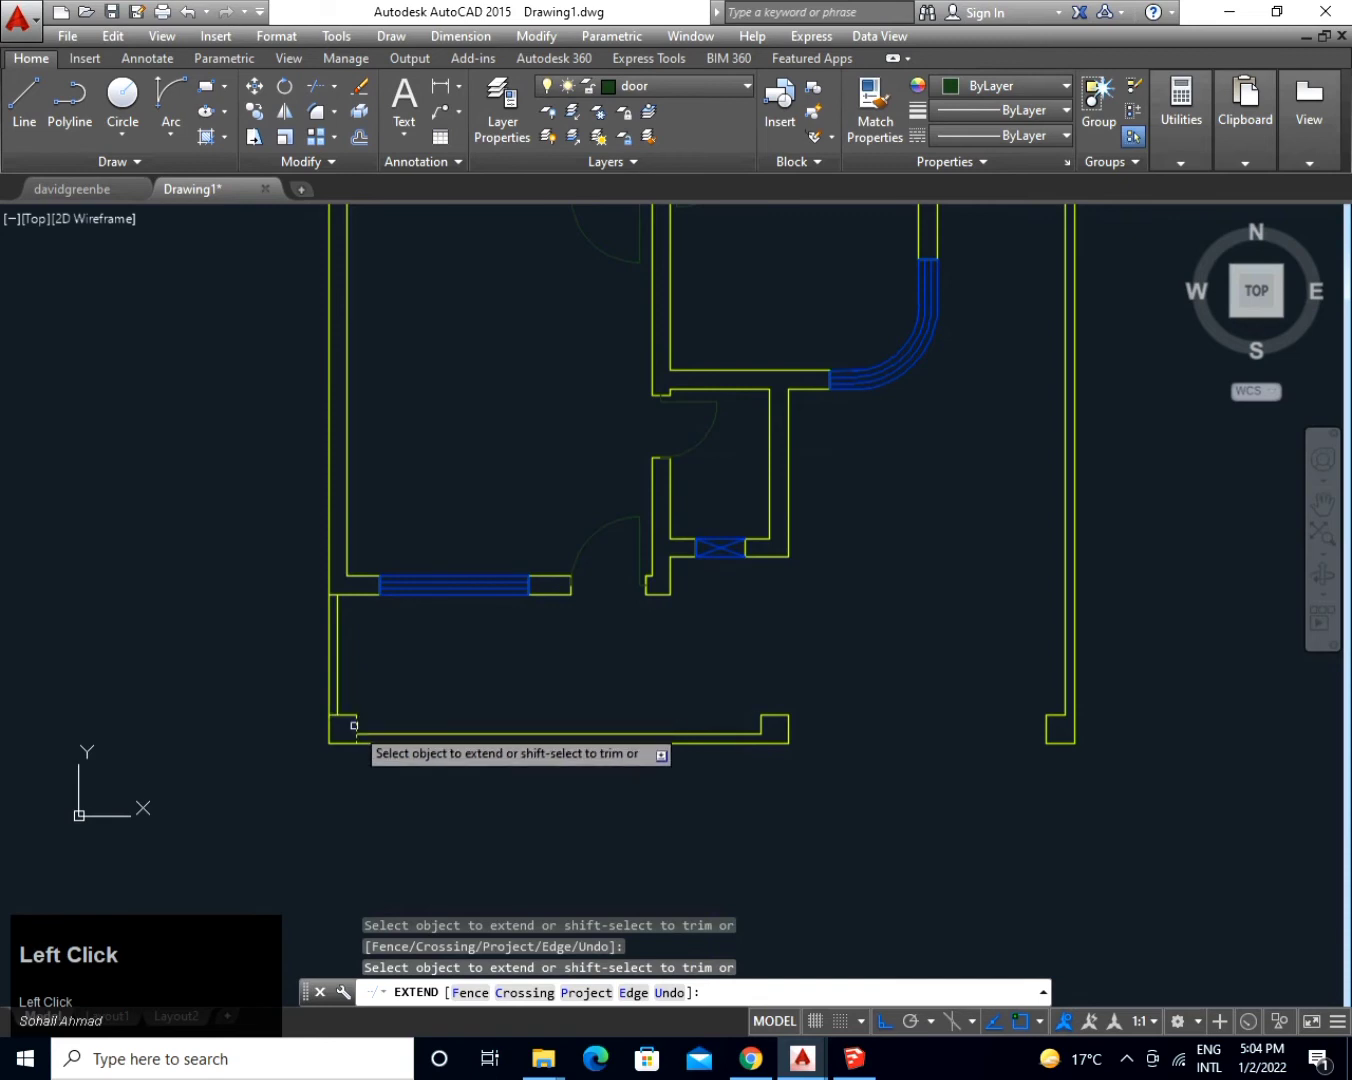
{"action": "left_click", "coordinate": [758, 723]}
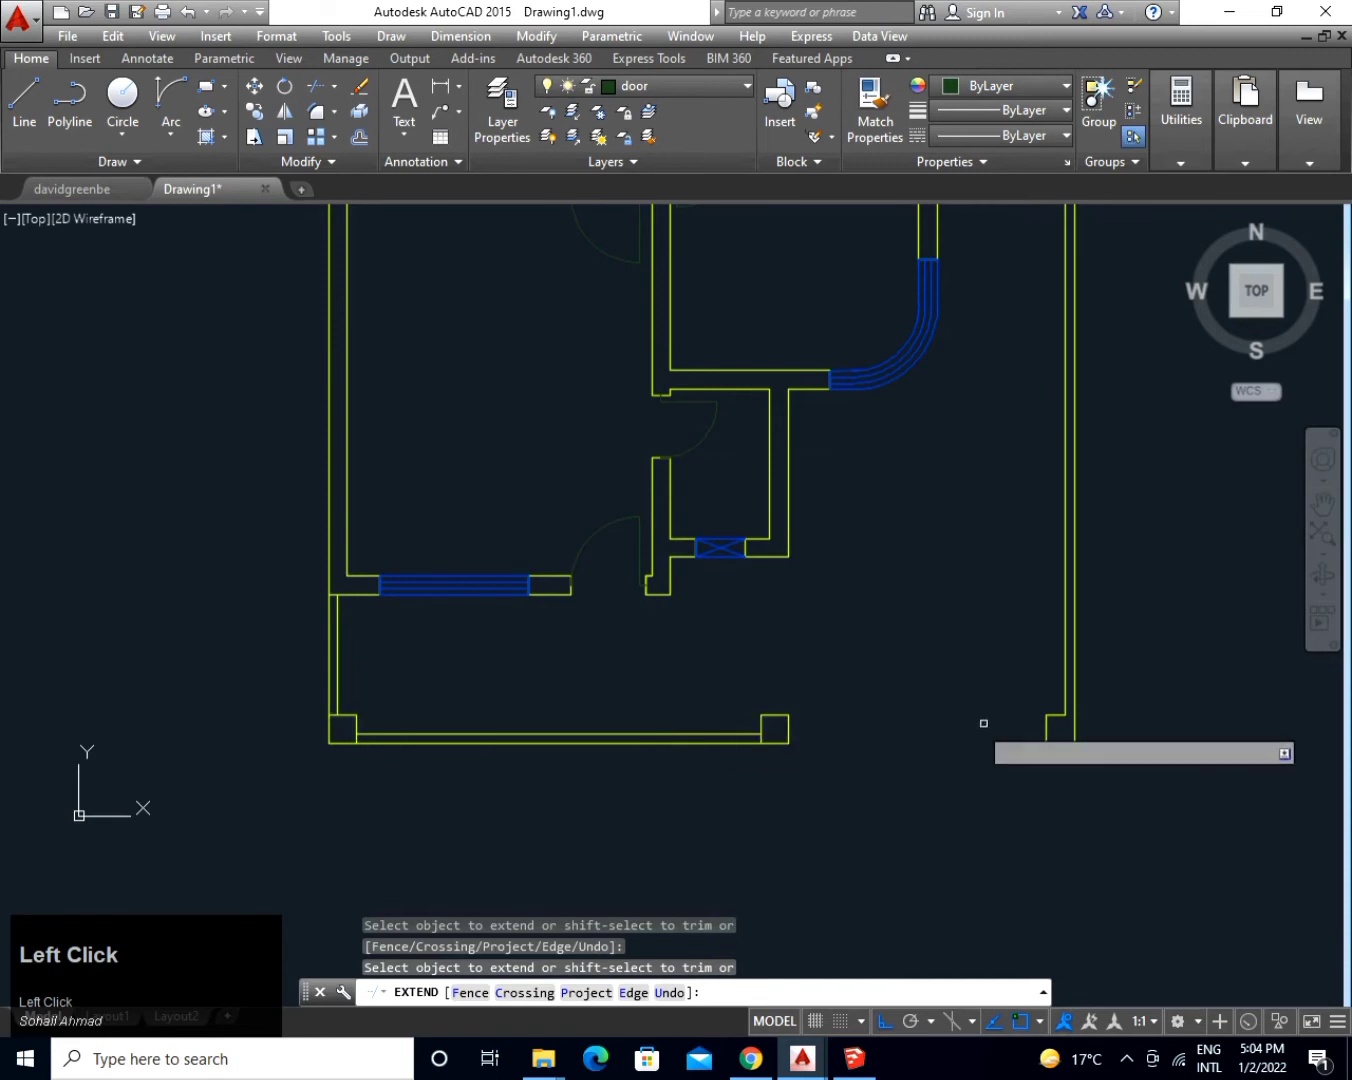
{"action": "left_click", "coordinate": [1062, 717]}
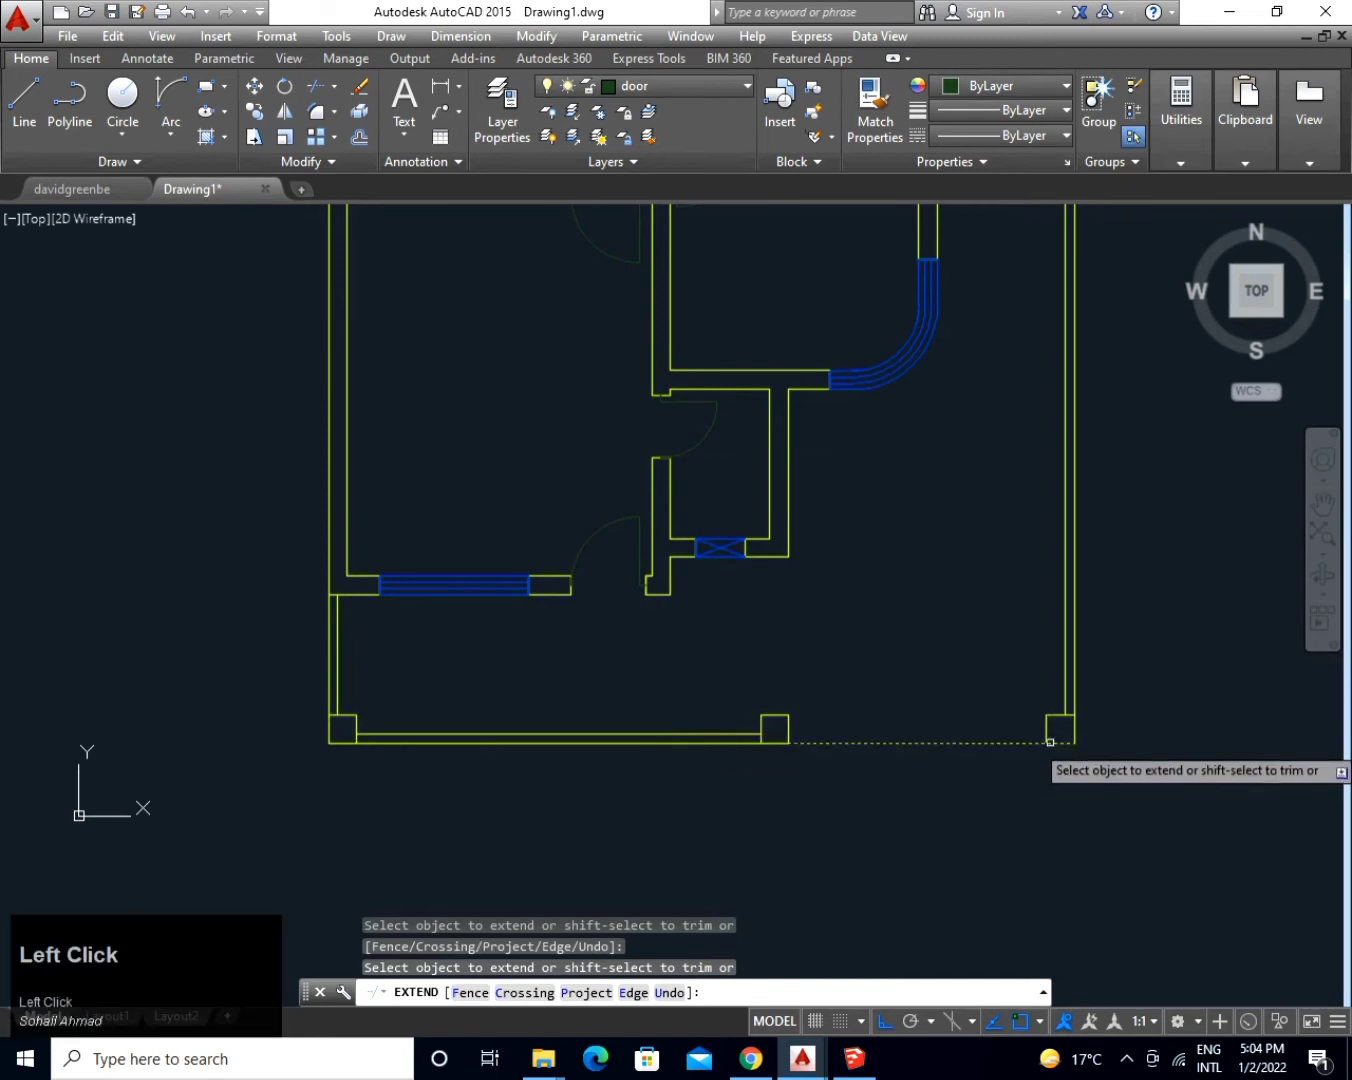
{"action": "left_click", "coordinate": [1051, 742]}
{"action": "key", "text": "space"}
Make the text layer current and define a multiline text box in the large middle room on the west side.
{"action": "mouse_move", "coordinate": [904, 621]}
{"action": "middle_mouse_down"}
{"action": "mouse_move", "coordinate": [893, 646]}
{"action": "mouse_move", "coordinate": [694, 741]}
{"action": "mouse_move", "coordinate": [715, 834]}
{"action": "middle_mouse_up"}
{"action": "scroll", "coordinate": [760, 712], "scroll_direction": "down", "scroll_amount": 2}
{"action": "scroll", "coordinate": [718, 785], "scroll_direction": "down", "scroll_amount": 3}
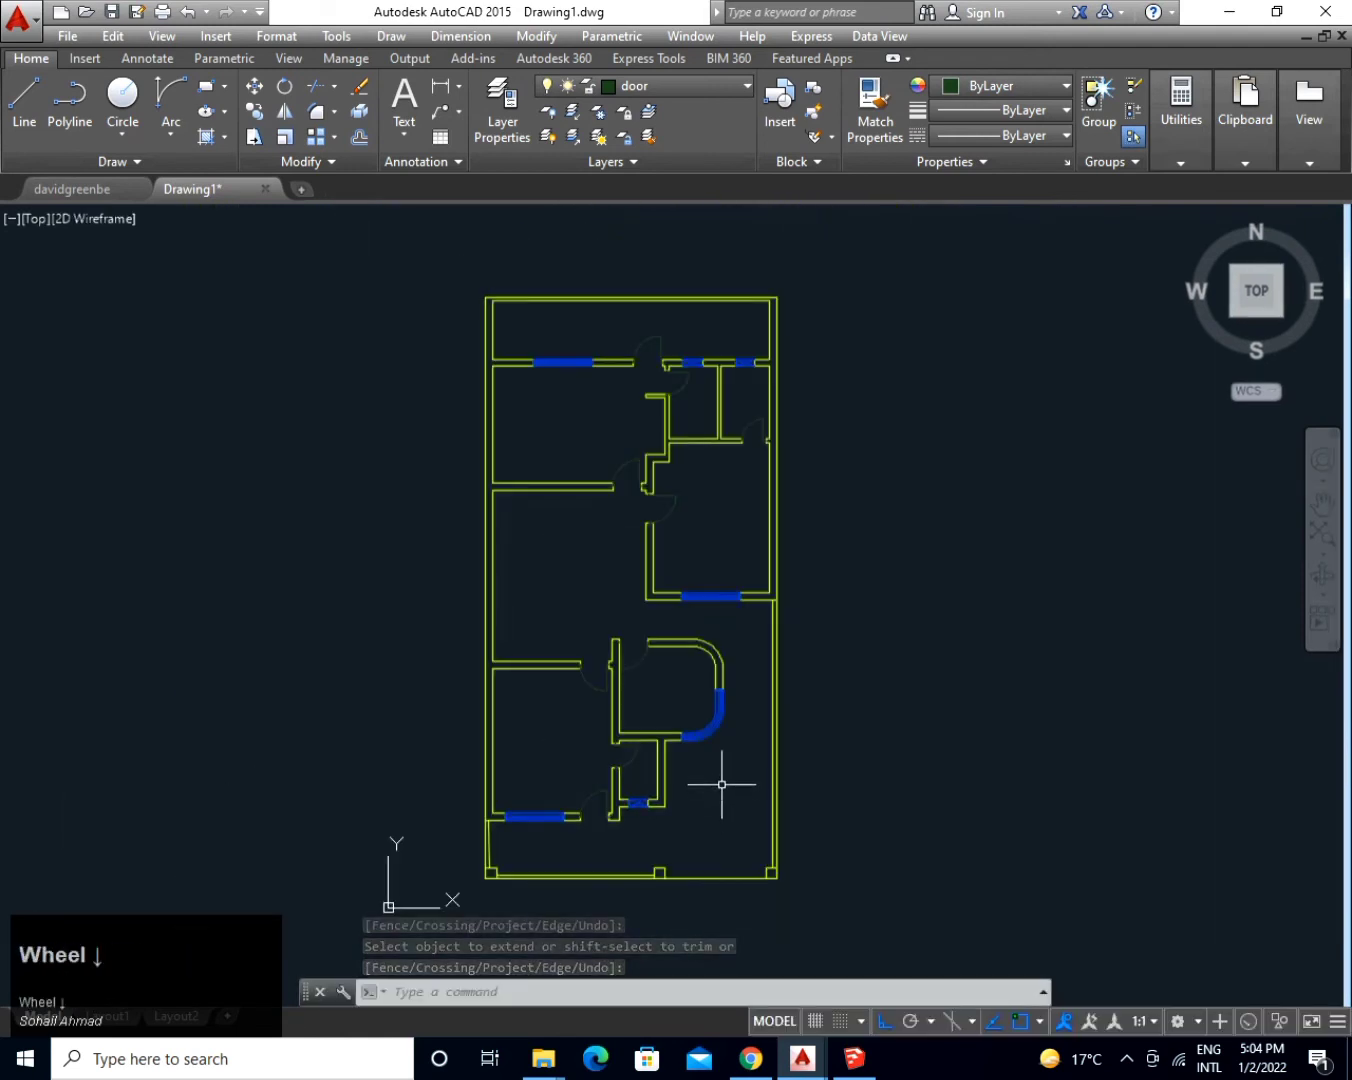
{"action": "left_click", "coordinate": [740, 89]}
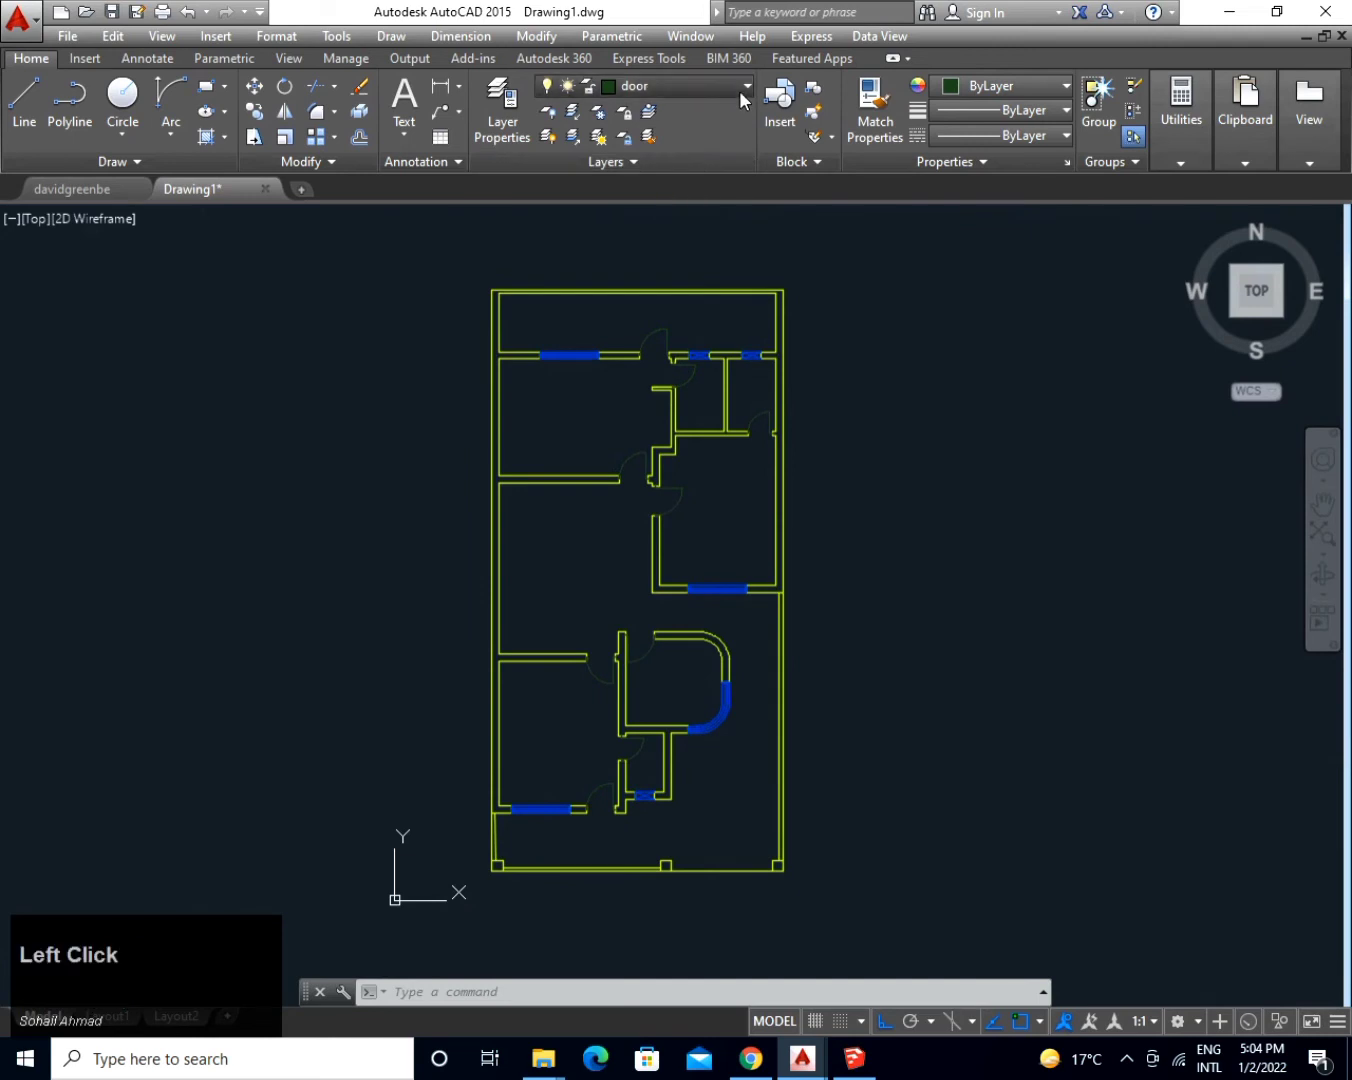
{"action": "left_click", "coordinate": [670, 196]}
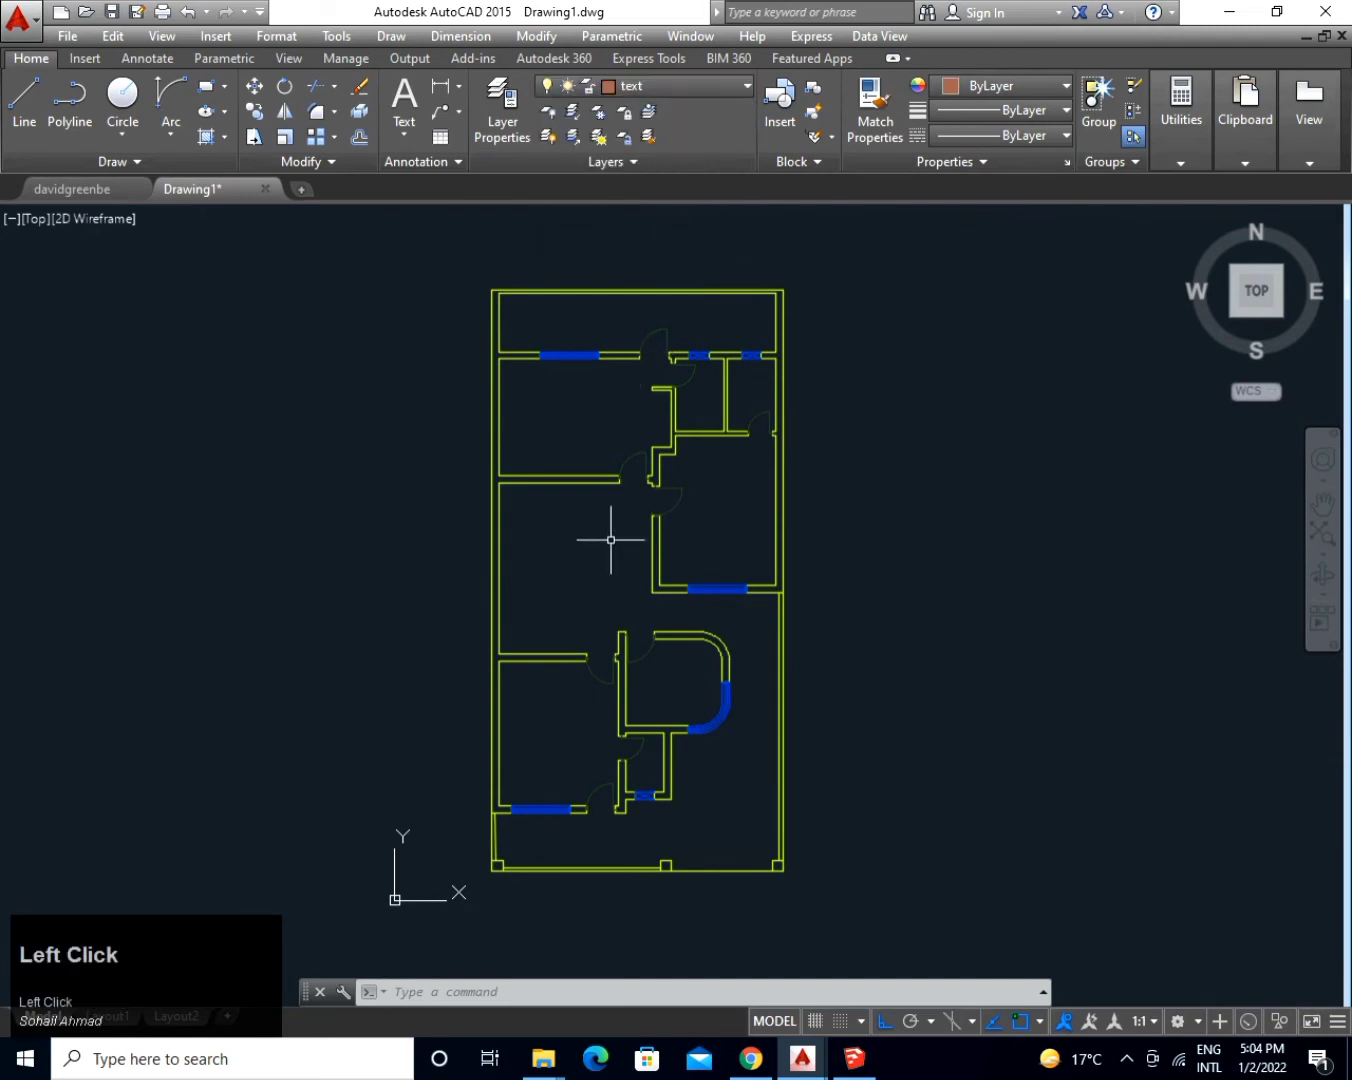
{"action": "type", "text": "t"}
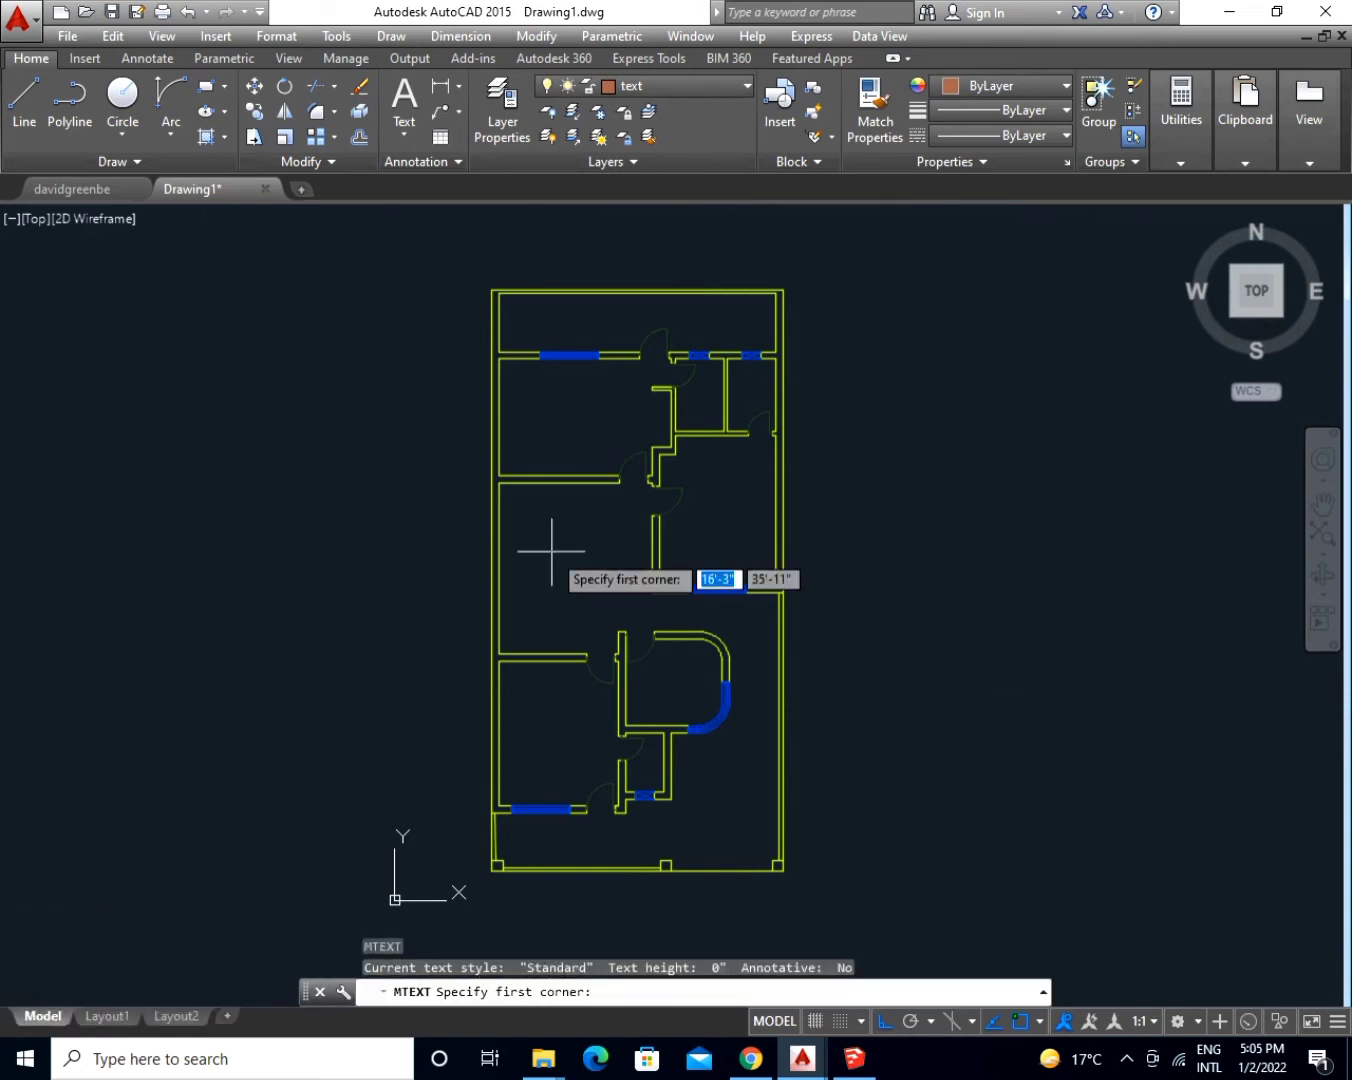
{"action": "left_click", "coordinate": [539, 537]}
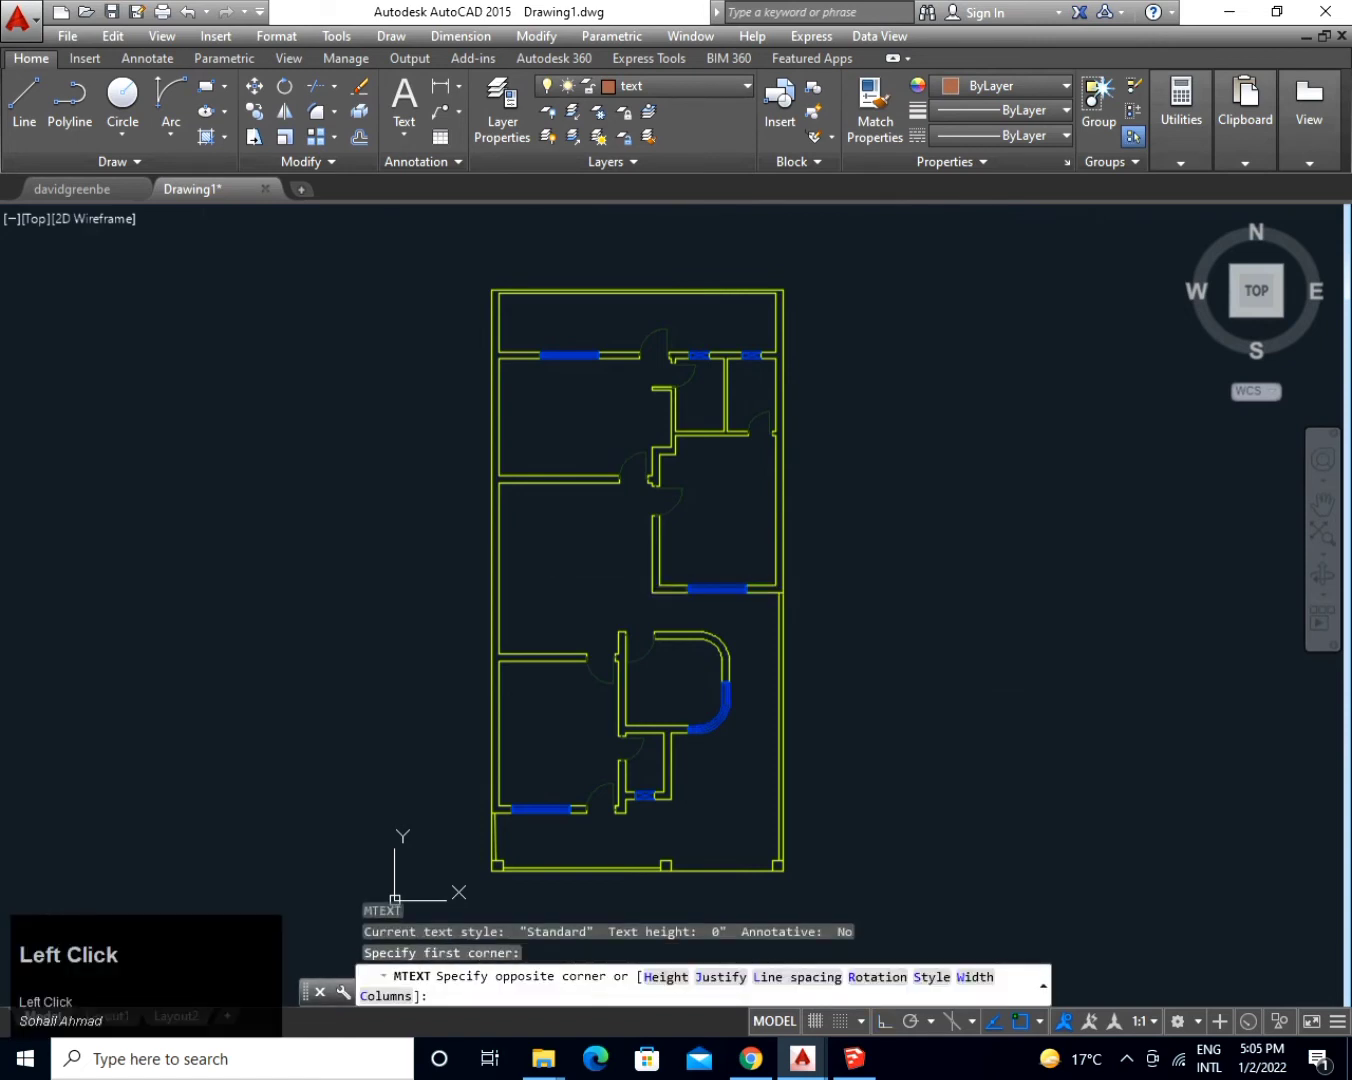
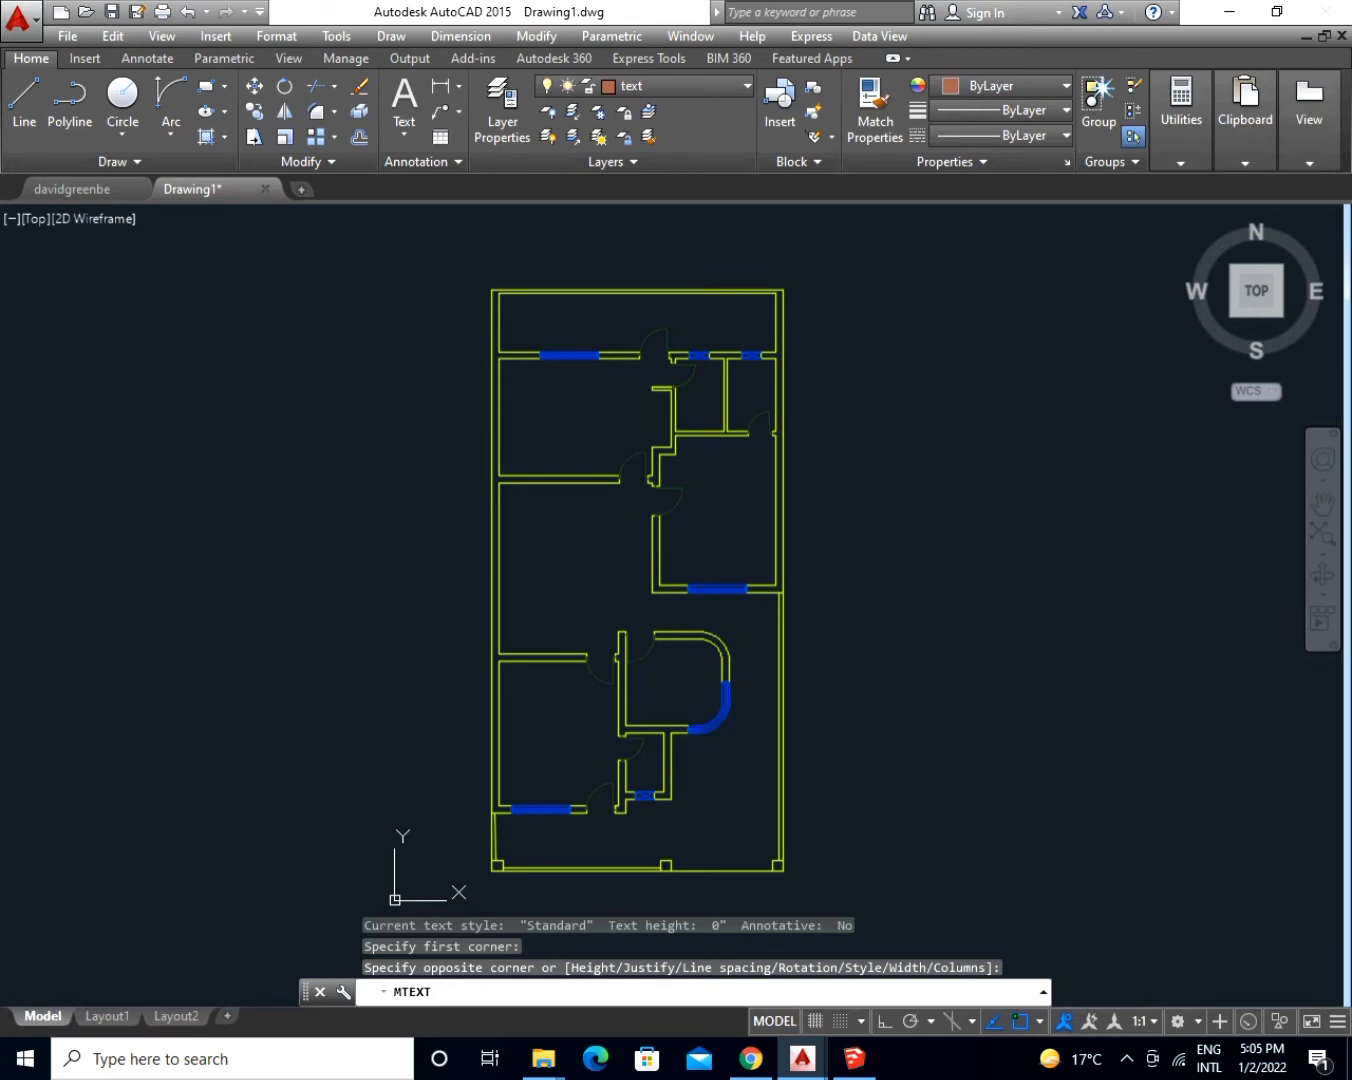
{"action": "left_click", "coordinate": [630, 571]}
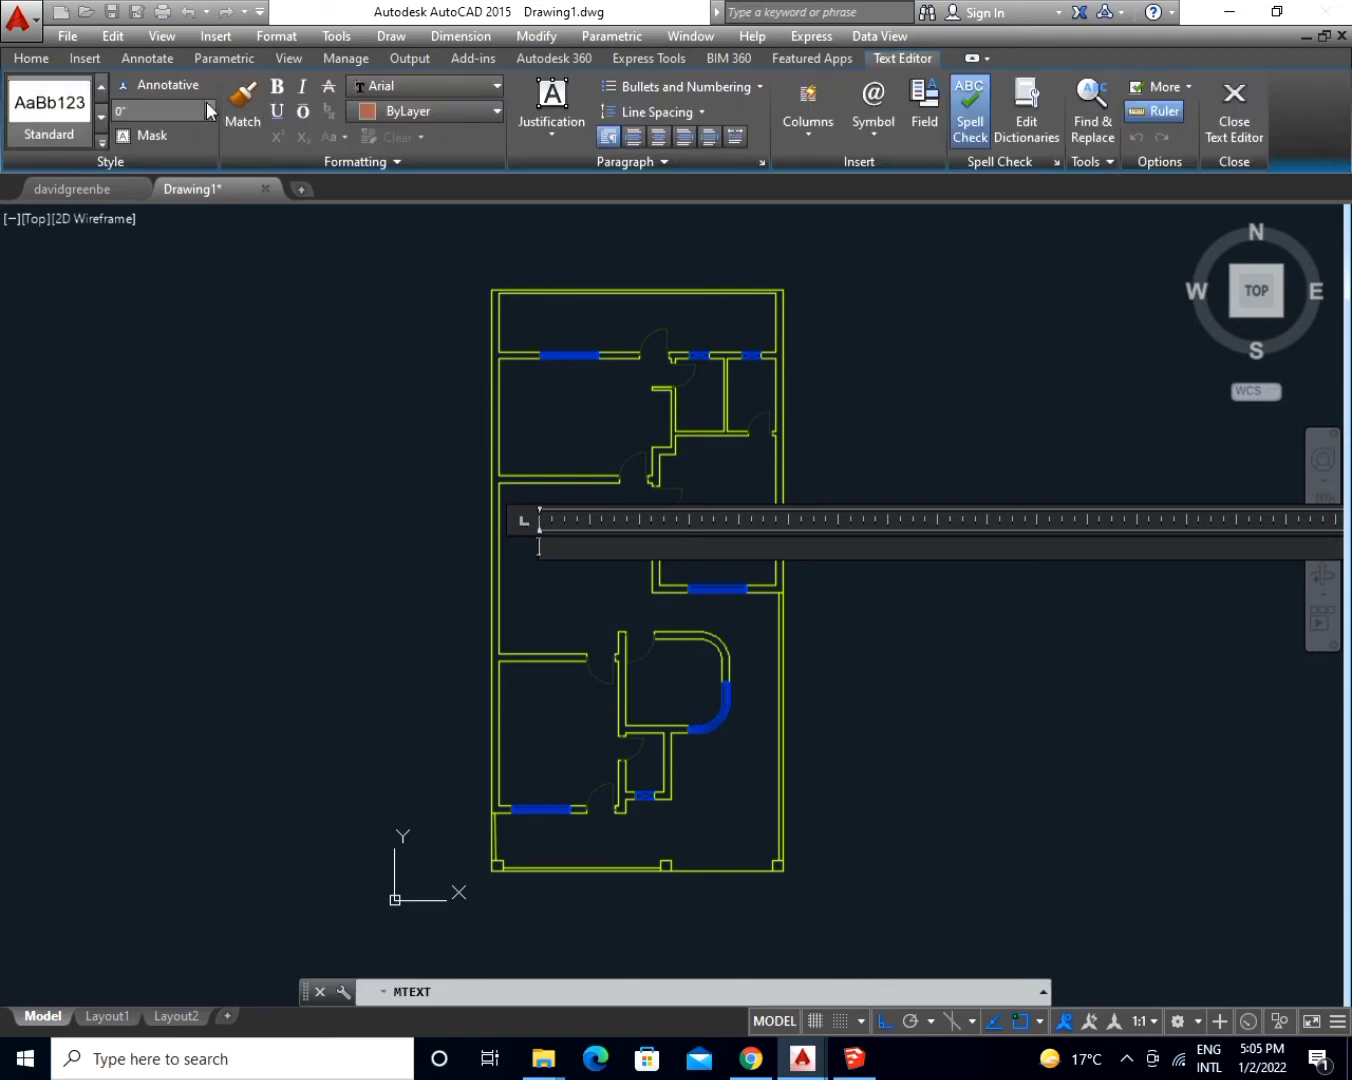
Set the text height to 12 inches with centred alignment and write the label "TV LUNCH".
{"action": "left_click", "coordinate": [159, 110]}
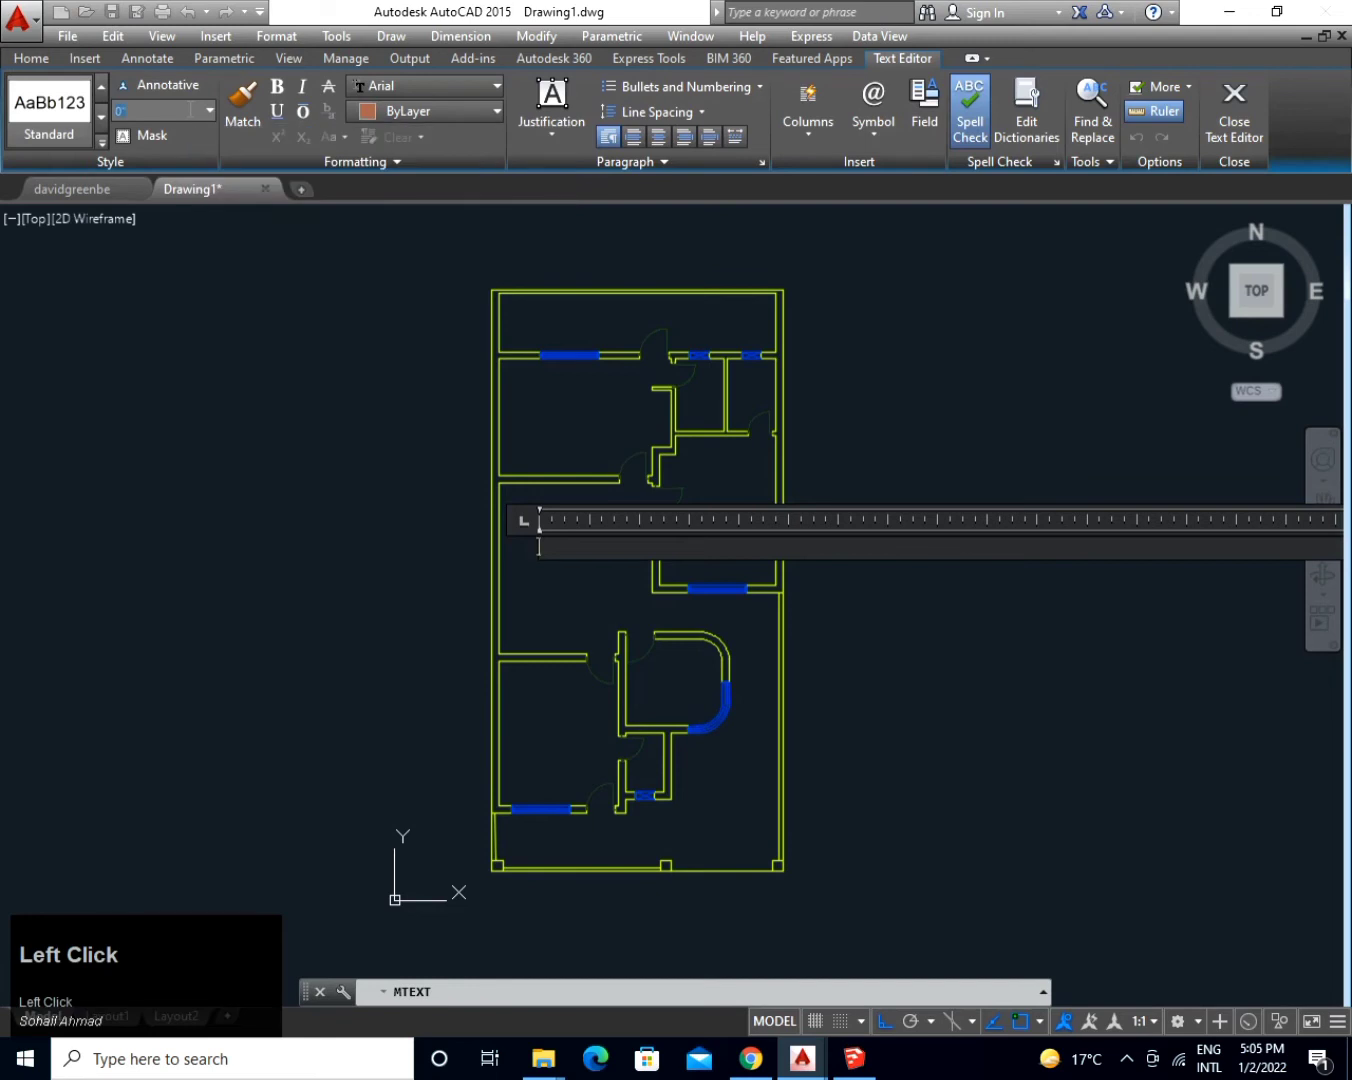
{"action": "key", "text": "Tab"}
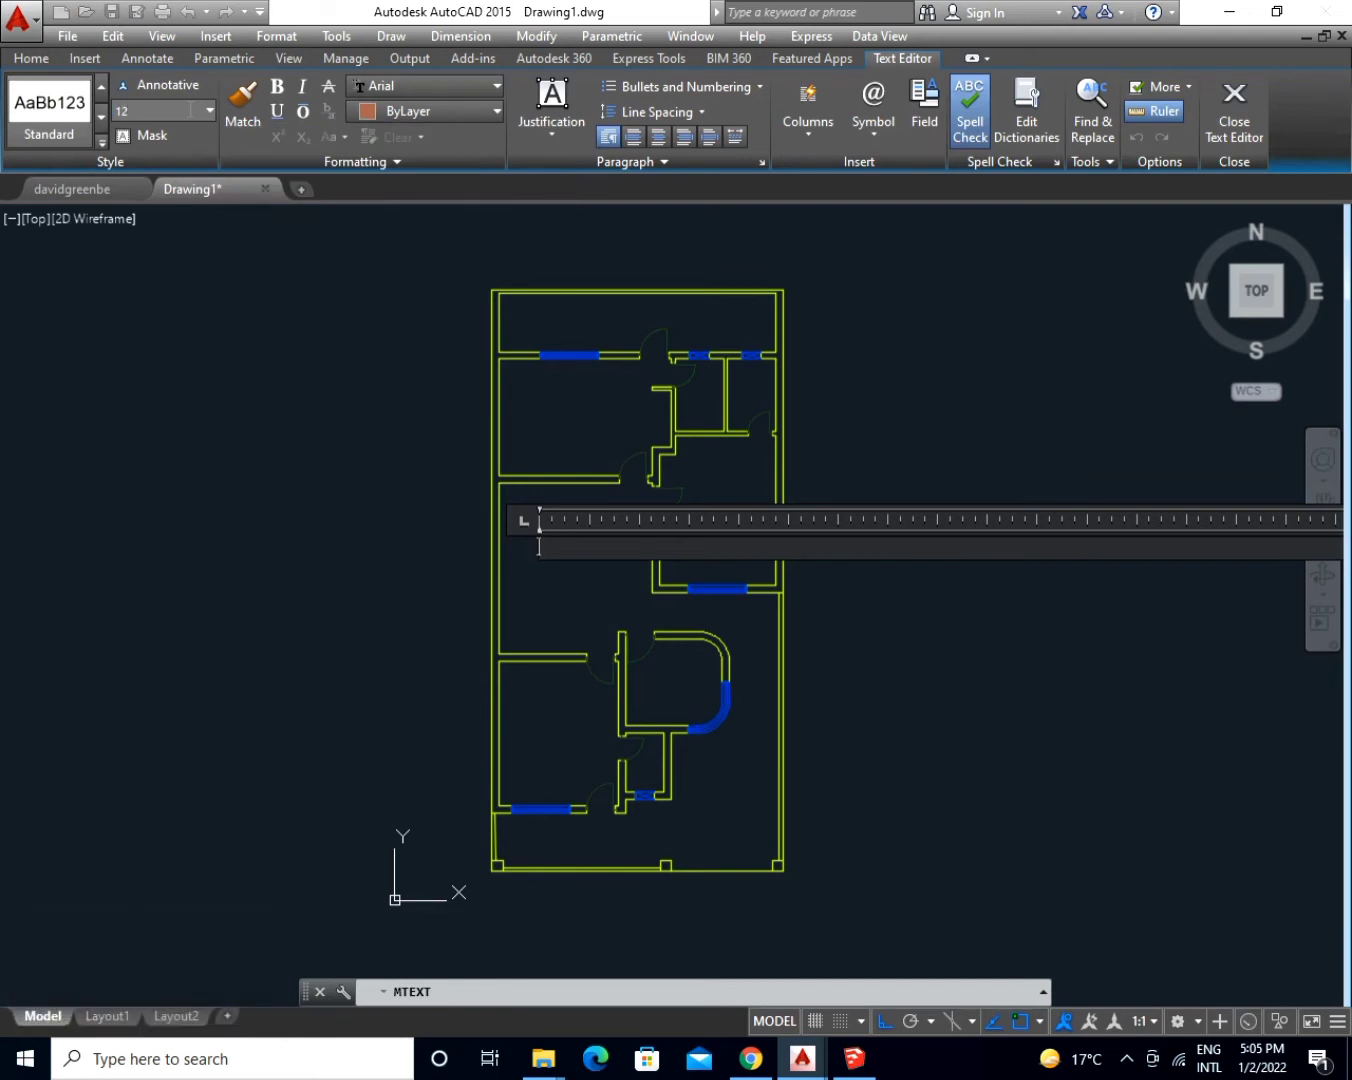
{"action": "left_click", "coordinate": [654, 135]}
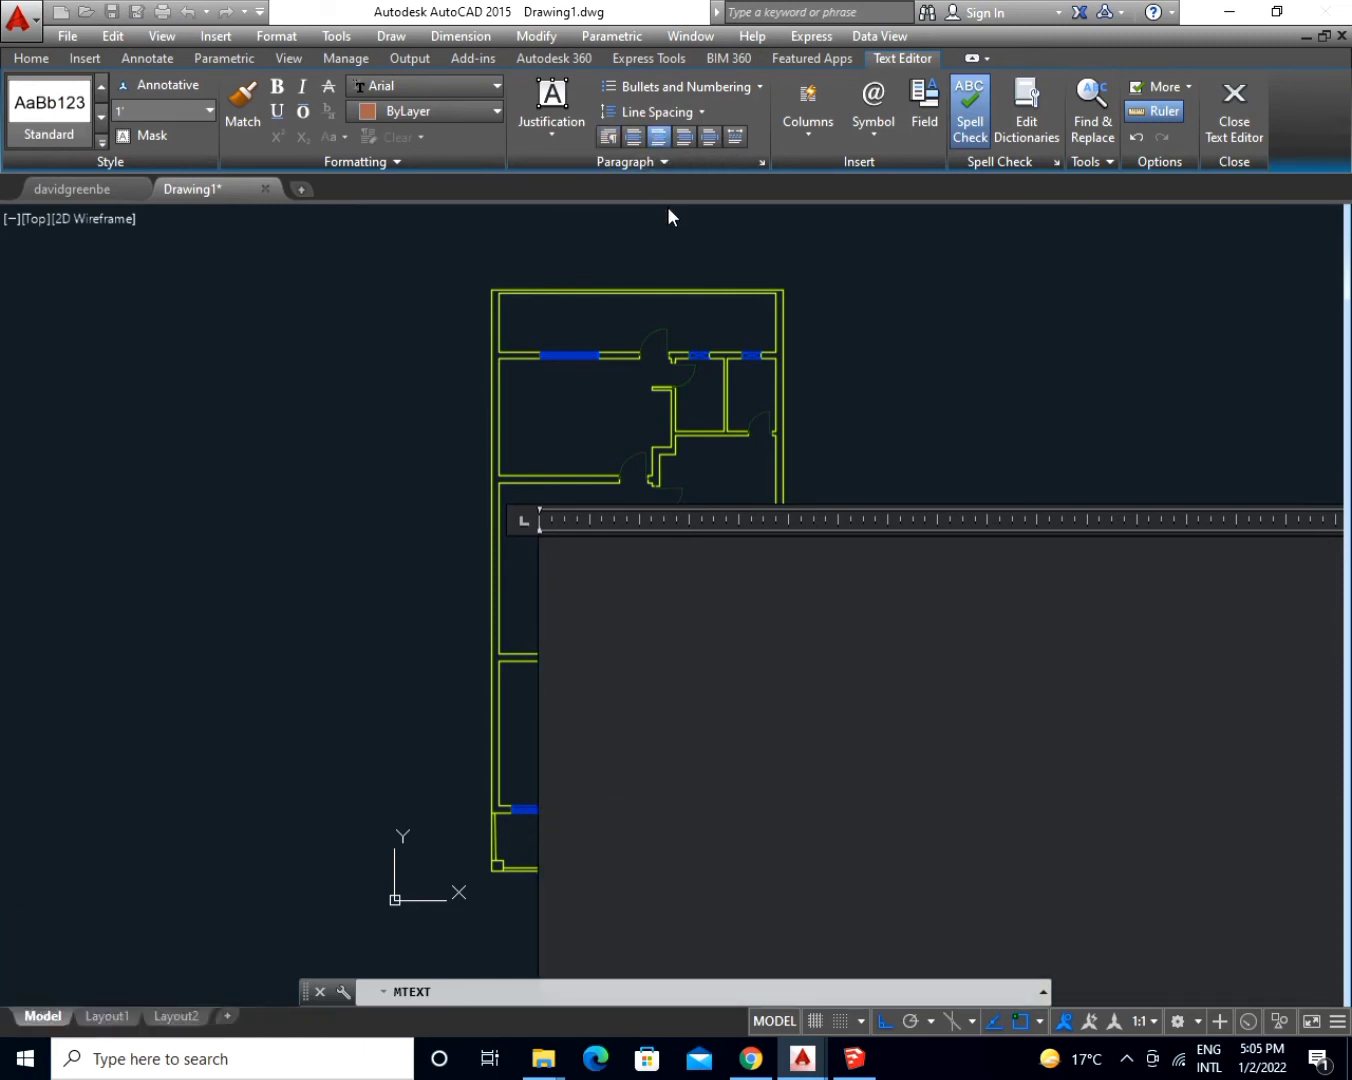
{"action": "key", "text": "Caps_Lock"}
{"action": "type", "text": "T"}
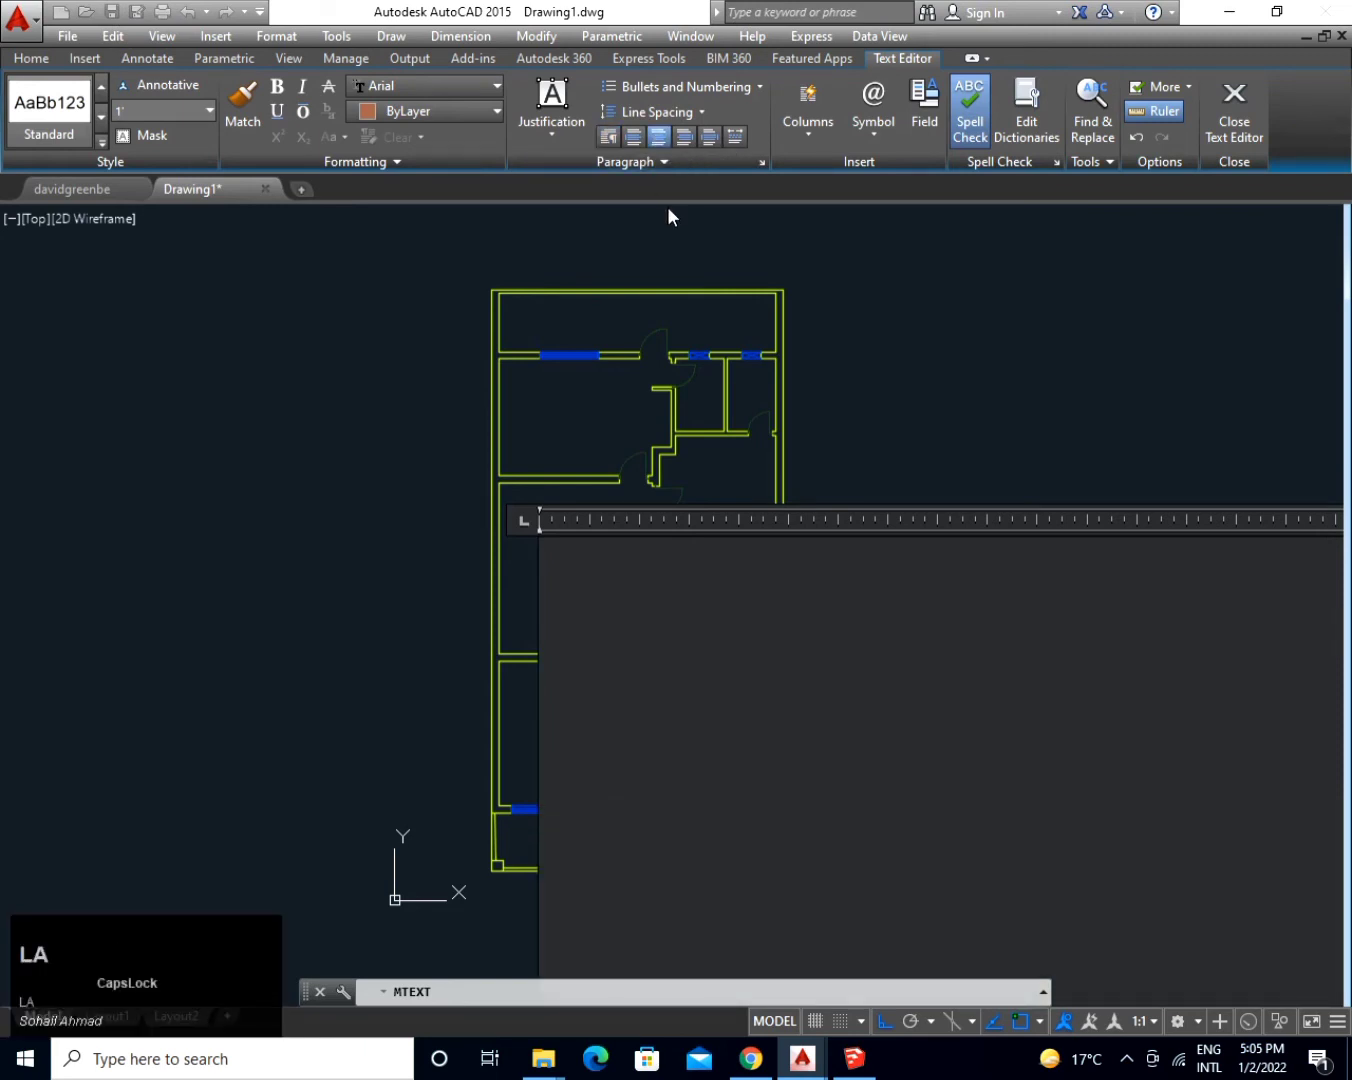
{"action": "type", "text": "UNCH"}
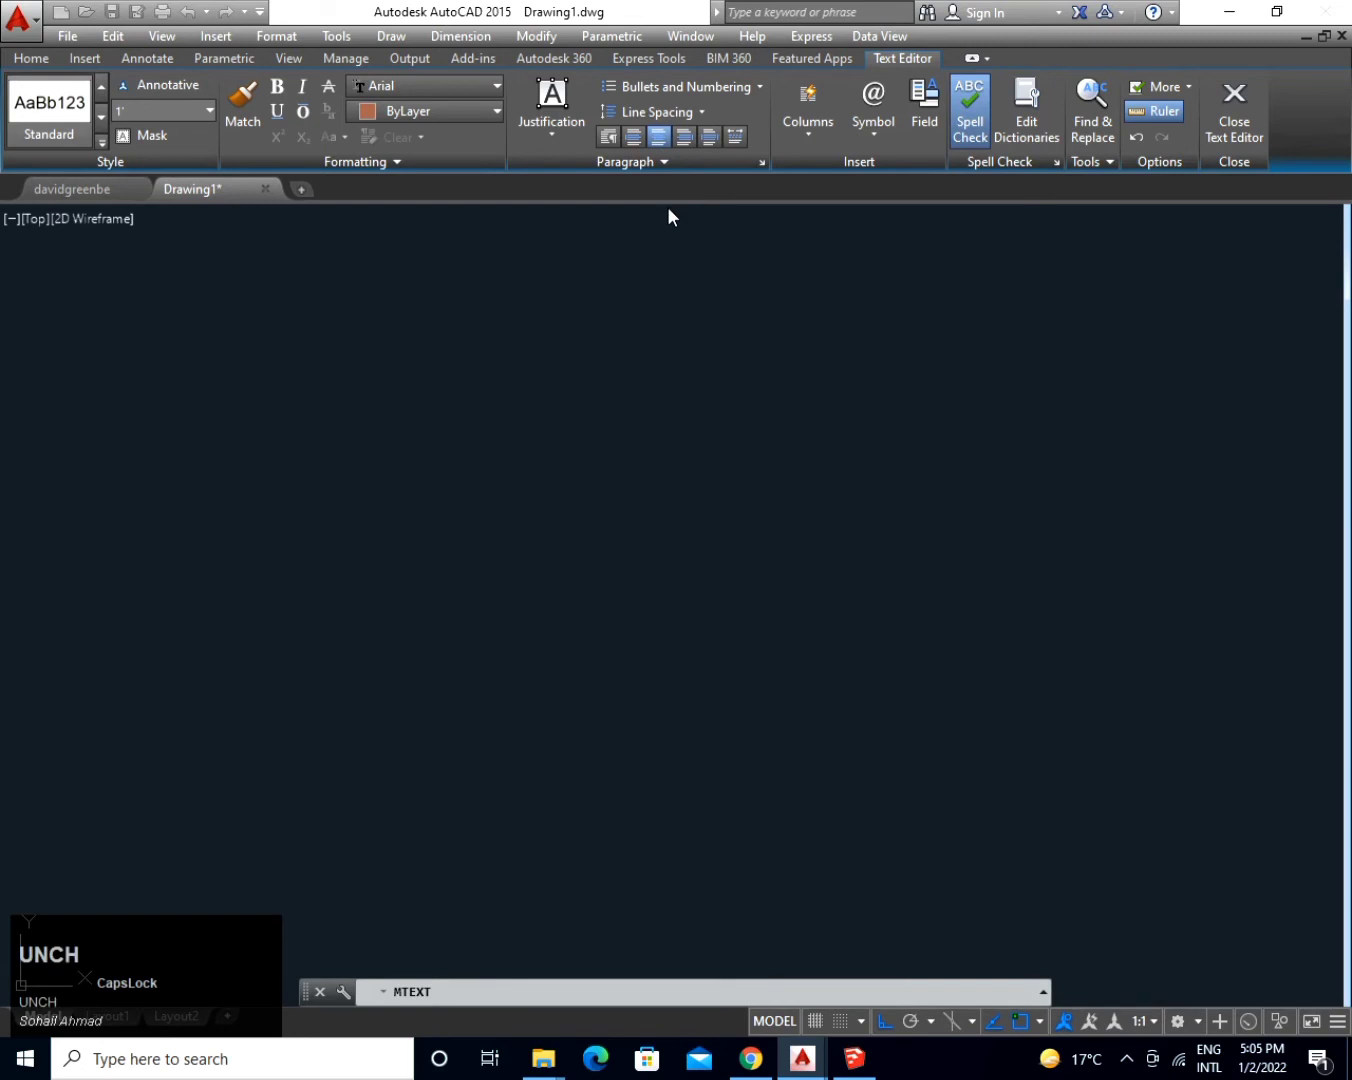
{"action": "left_click", "coordinate": [1235, 102]}
Copy the "TV LUNCH" label into the east room, the rear strip, the front west room and the room with the curved wall.
{"action": "type", "text": "z"}
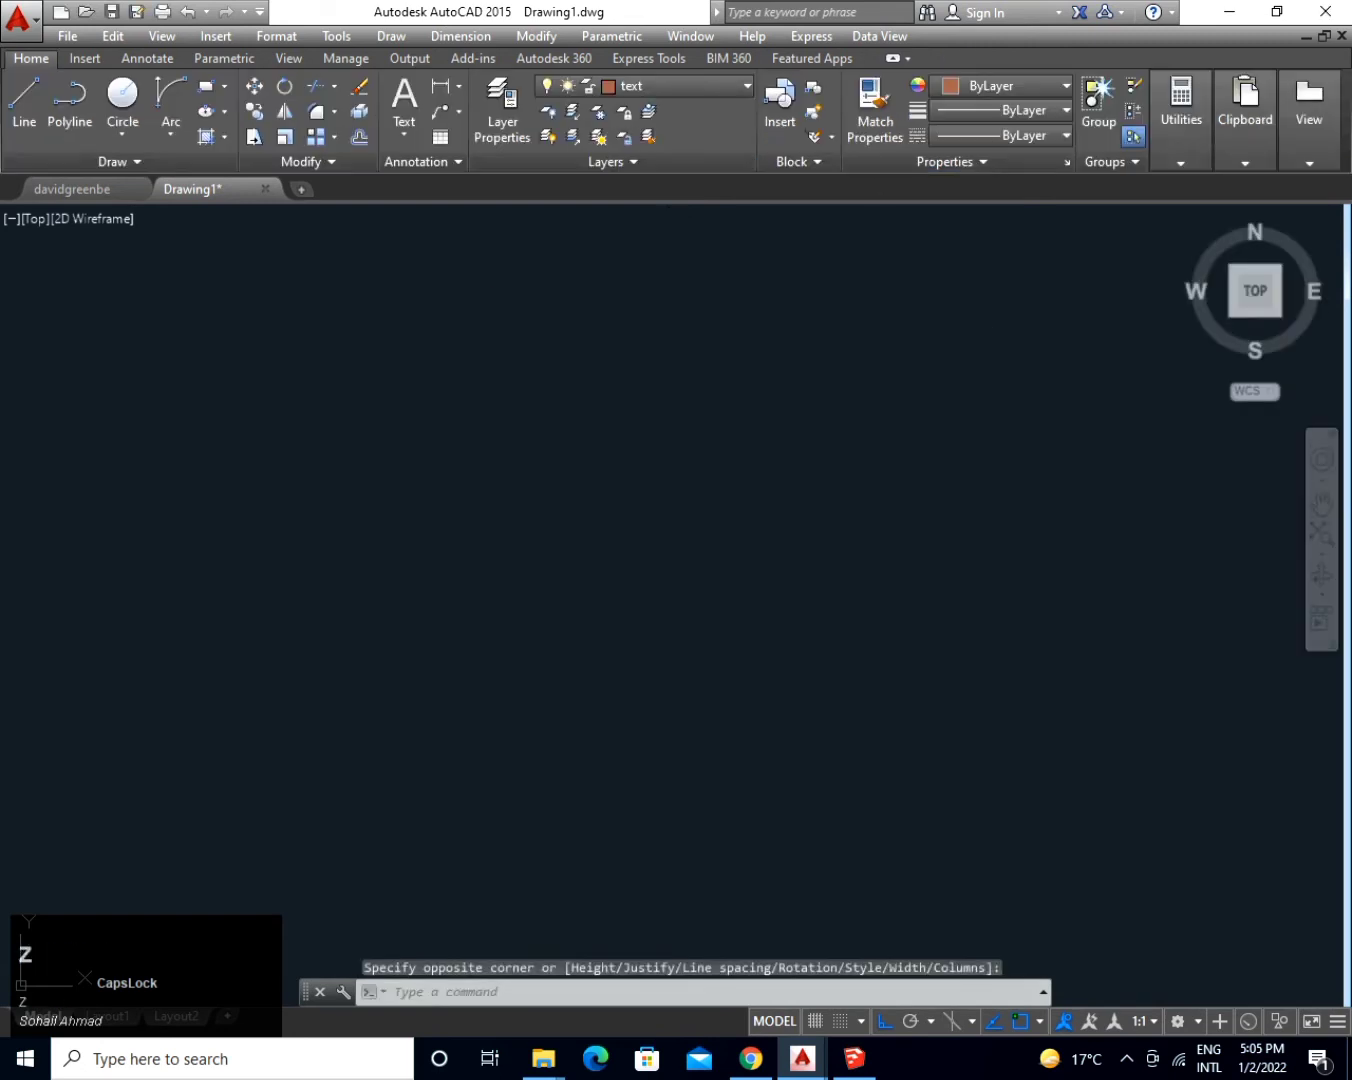
{"action": "key", "text": "space"}
{"action": "type", "text": "A"}
{"action": "key", "text": "space"}
{"action": "left_click", "coordinate": [646, 567]}
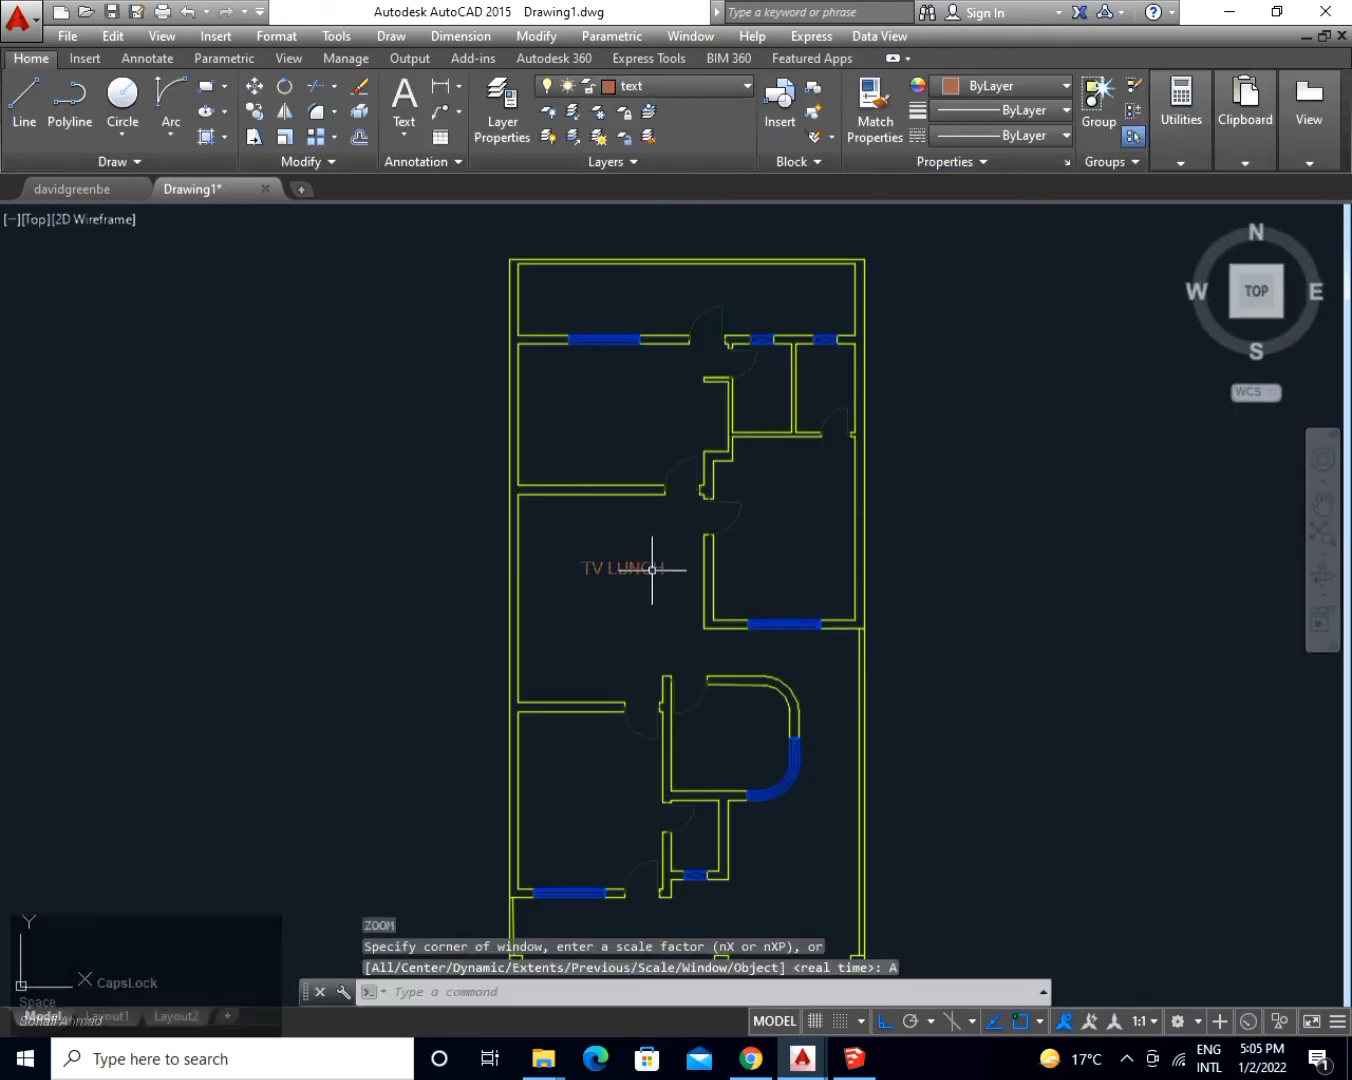
{"action": "type", "text": "CO"}
{"action": "key", "text": "space"}
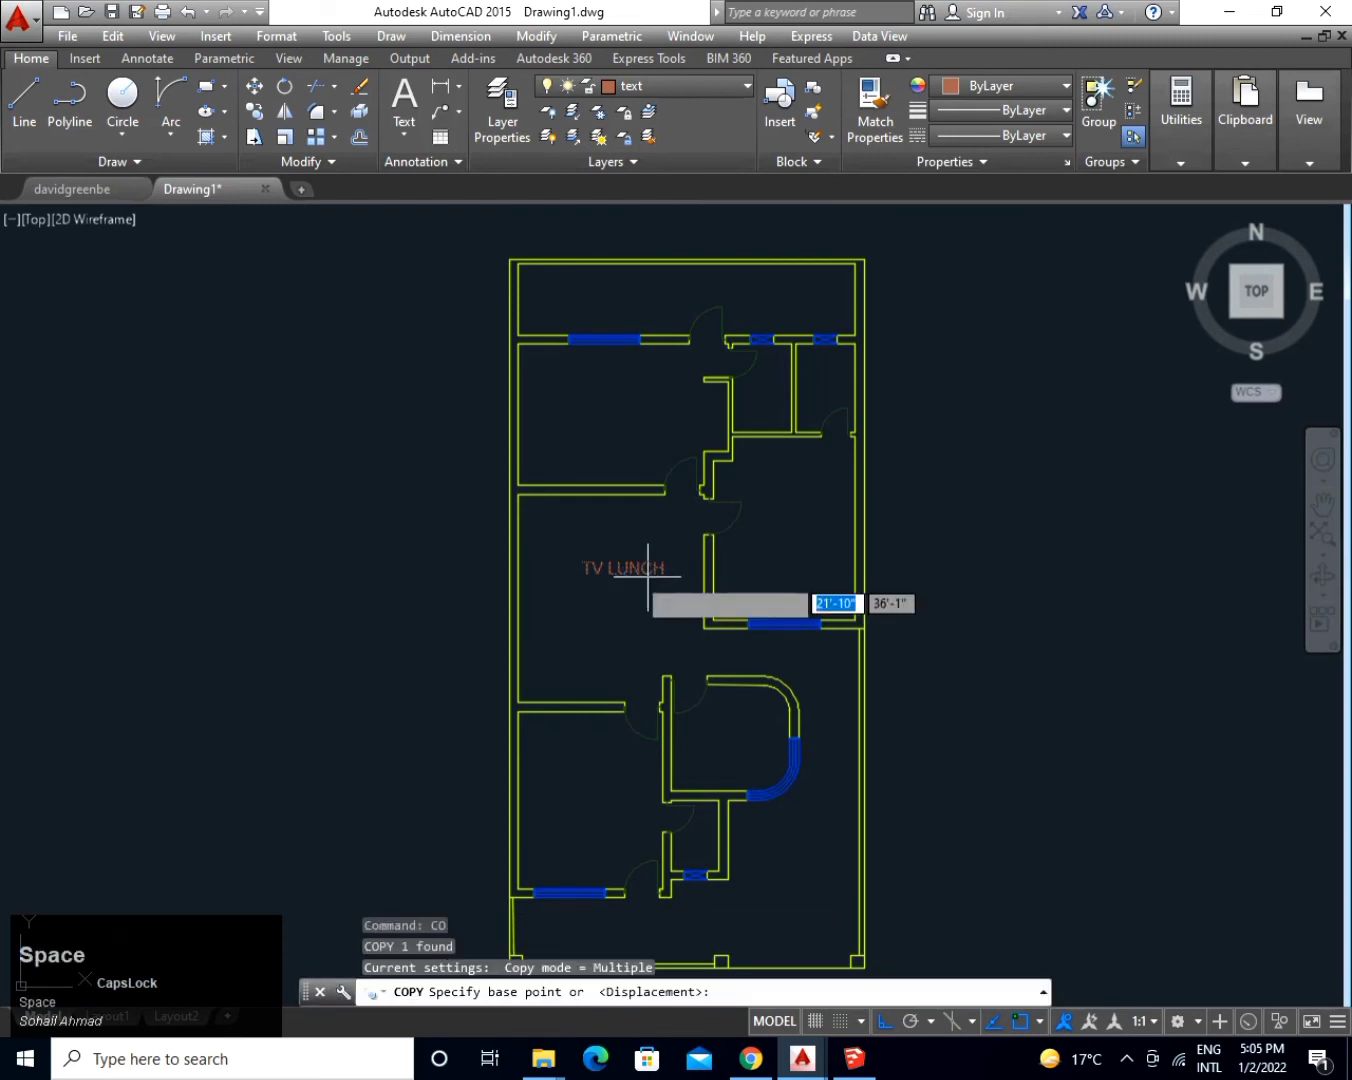
{"action": "left_click", "coordinate": [620, 568]}
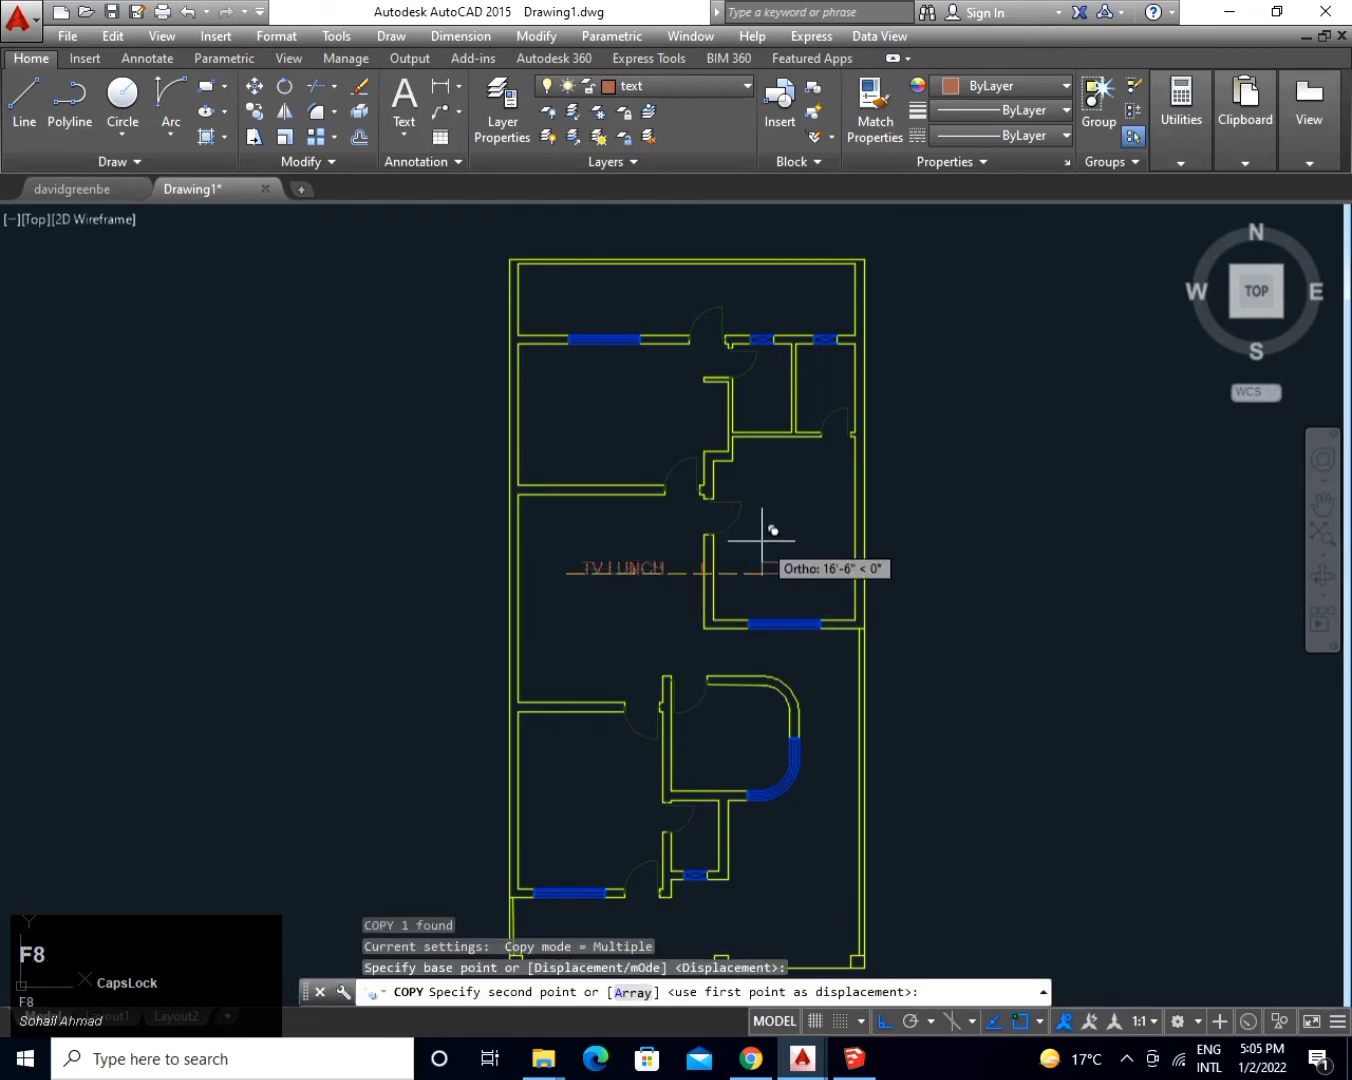
{"action": "key", "text": "F8"}
{"action": "left_click", "coordinate": [782, 554]}
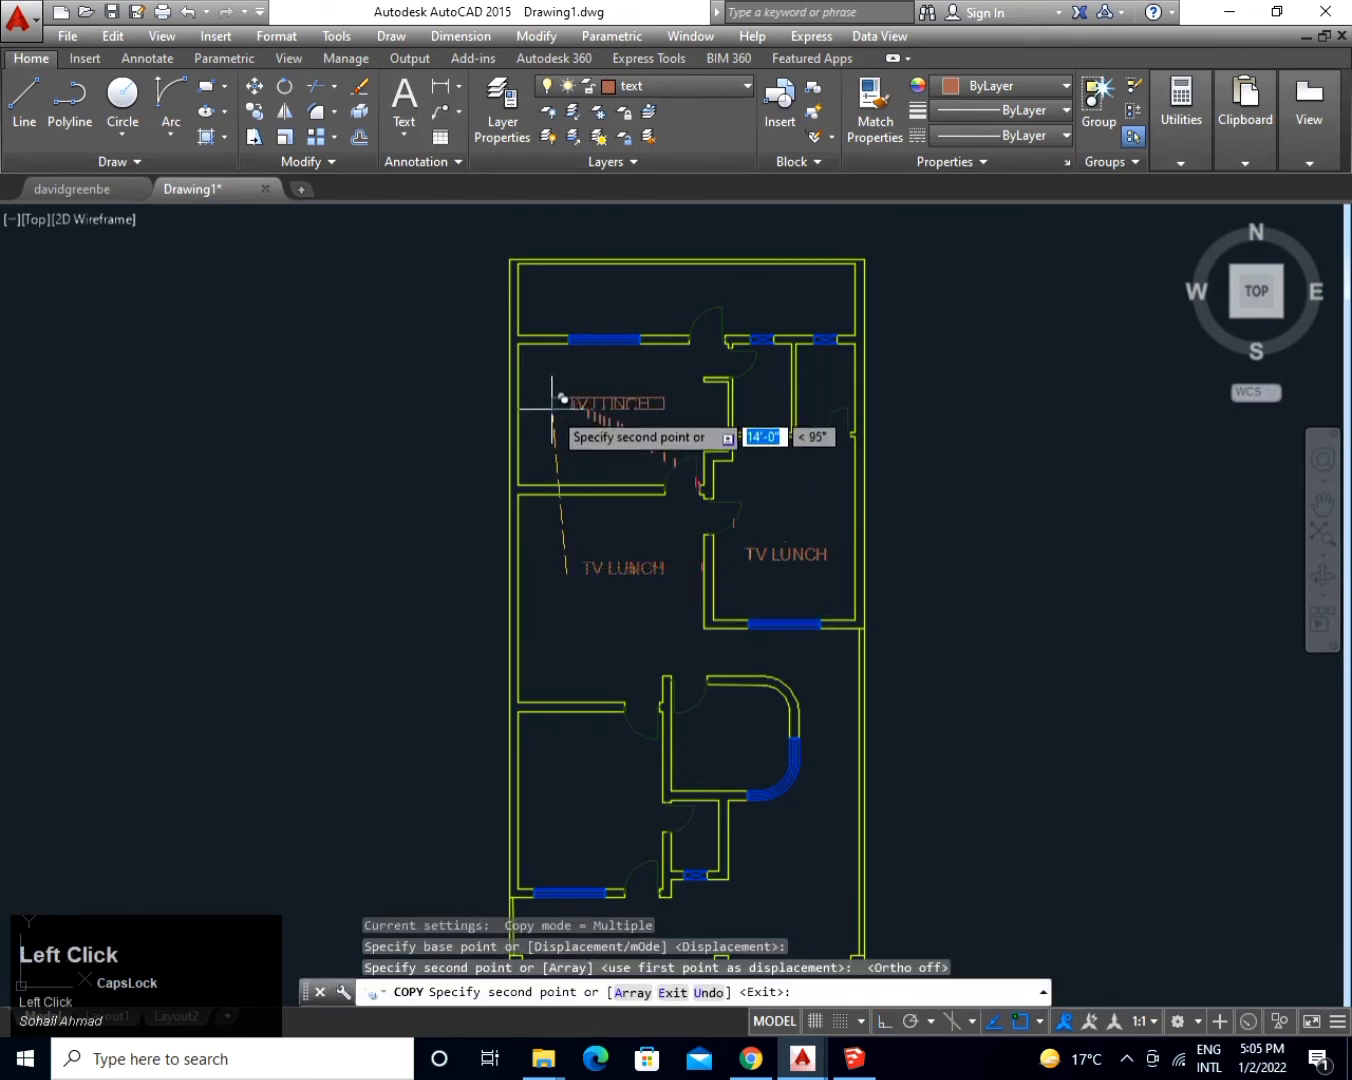
{"action": "left_click", "coordinate": [625, 292]}
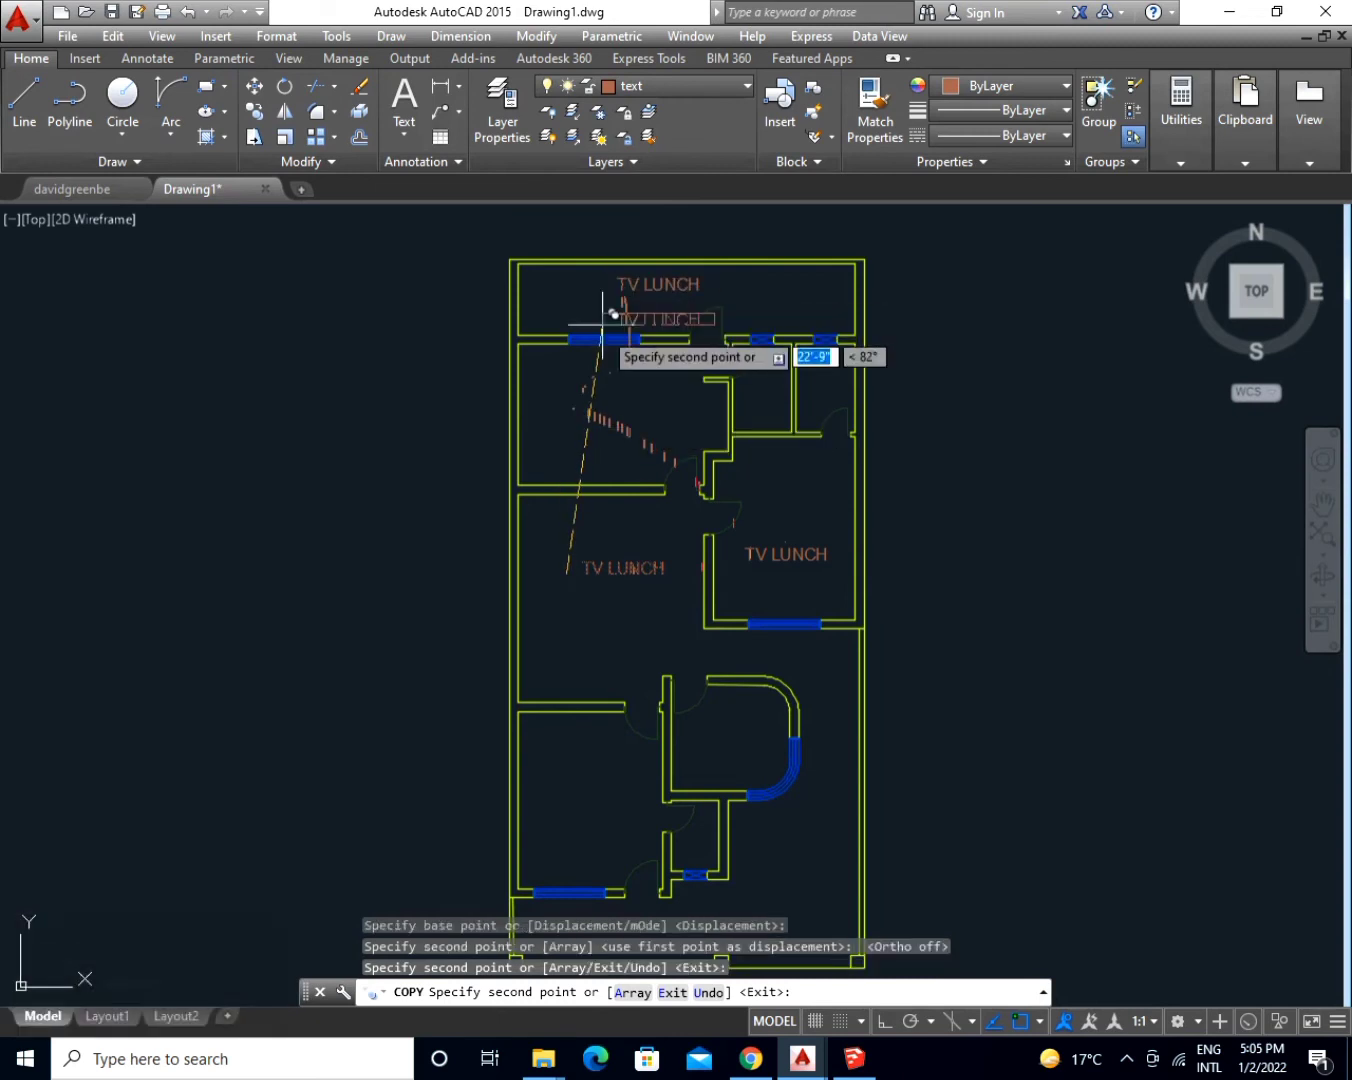
{"action": "left_click", "coordinate": [537, 800]}
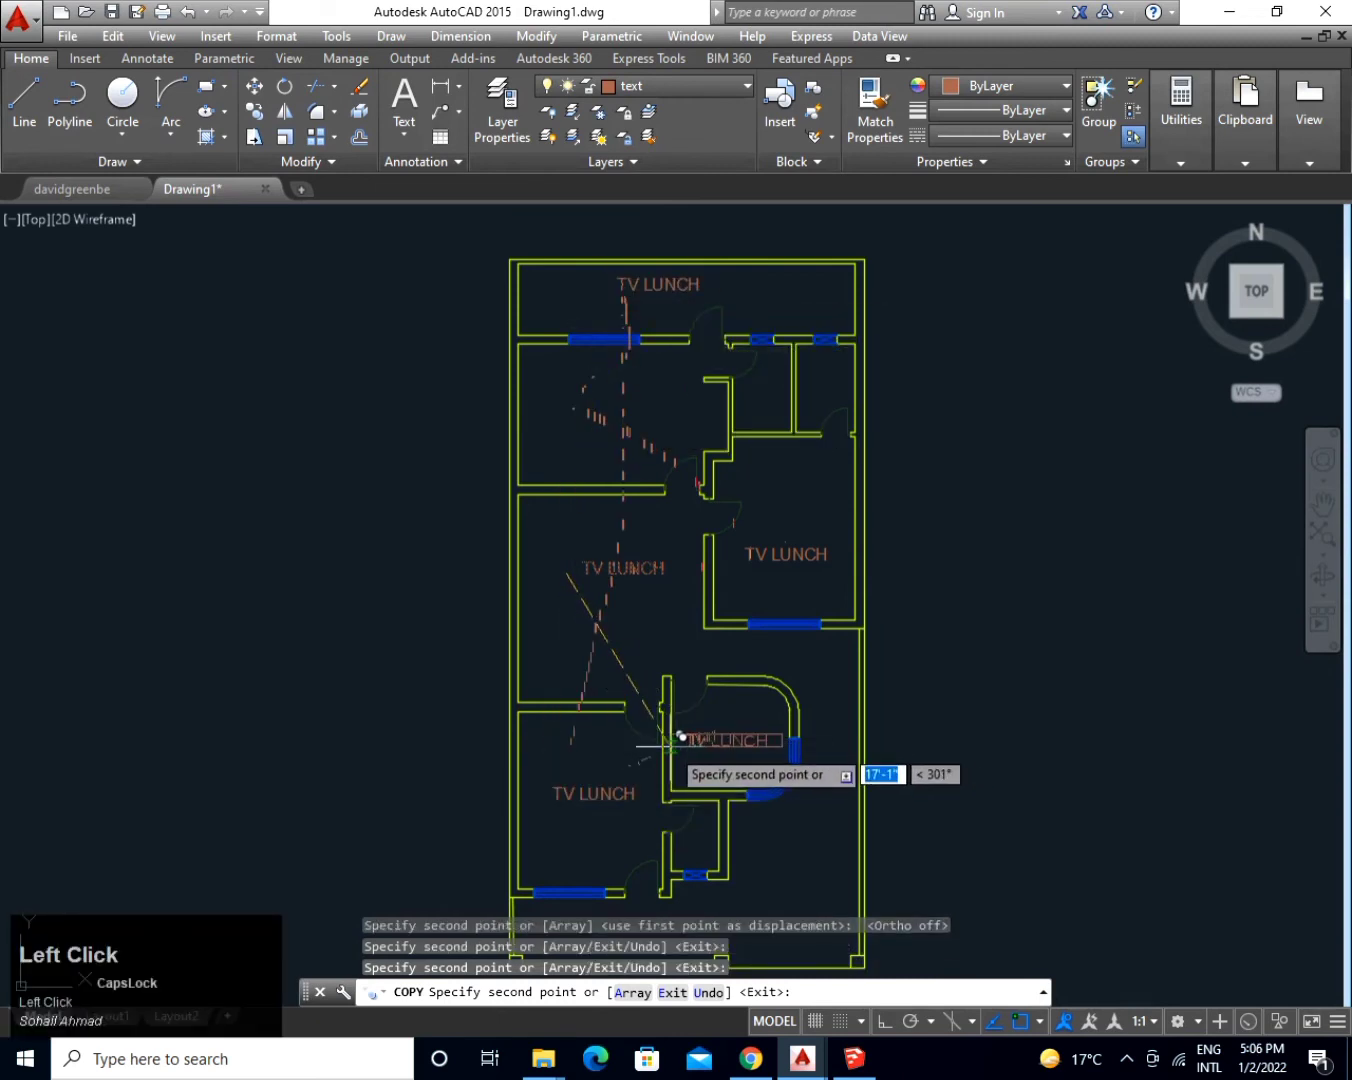
{"action": "left_click", "coordinate": [678, 736]}
{"action": "key", "text": "space"}
Change the label in the east room to "BED ROOM".
{"action": "left_click", "coordinate": [785, 559]}
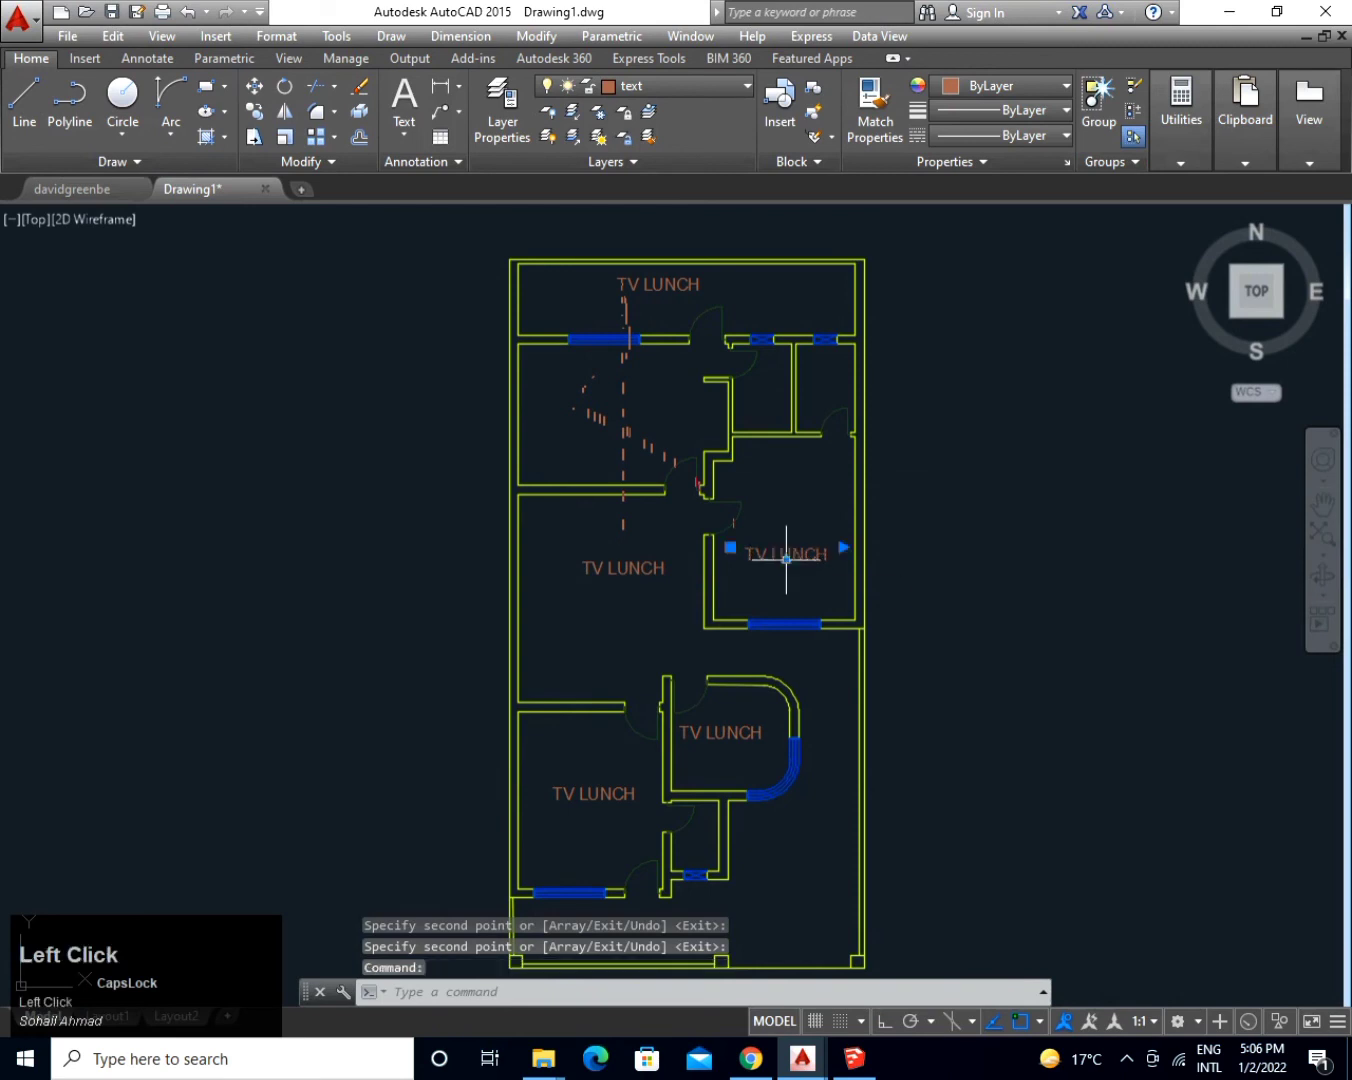
{"action": "double_click", "coordinate": [784, 594]}
{"action": "key", "text": "ctrl+a"}
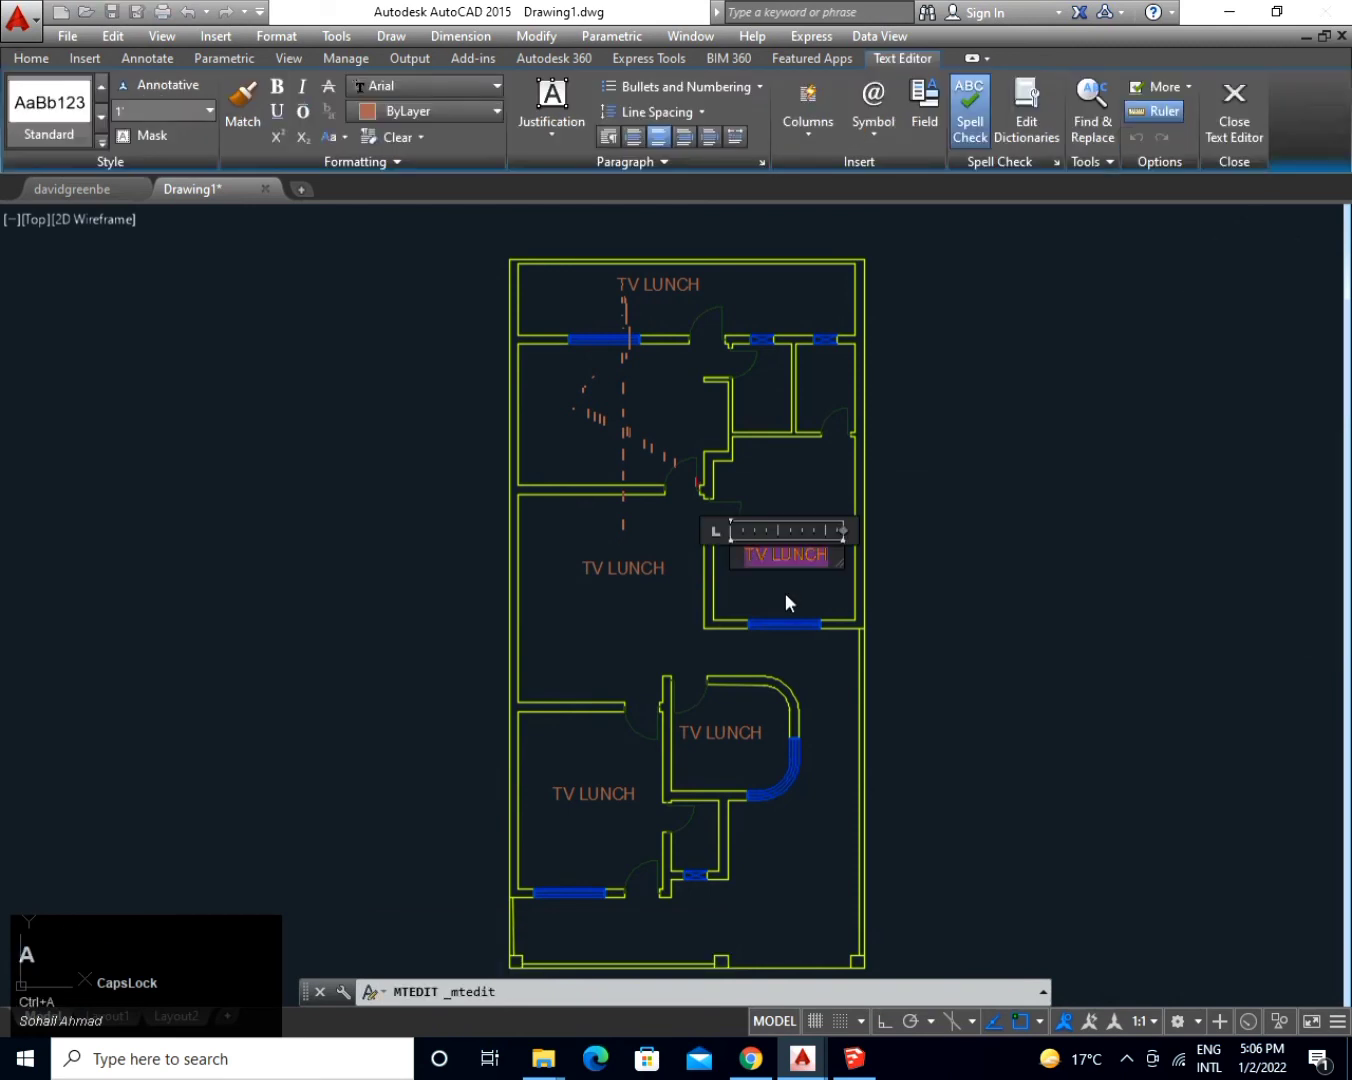
{"action": "type", "text": "BED ROO"}
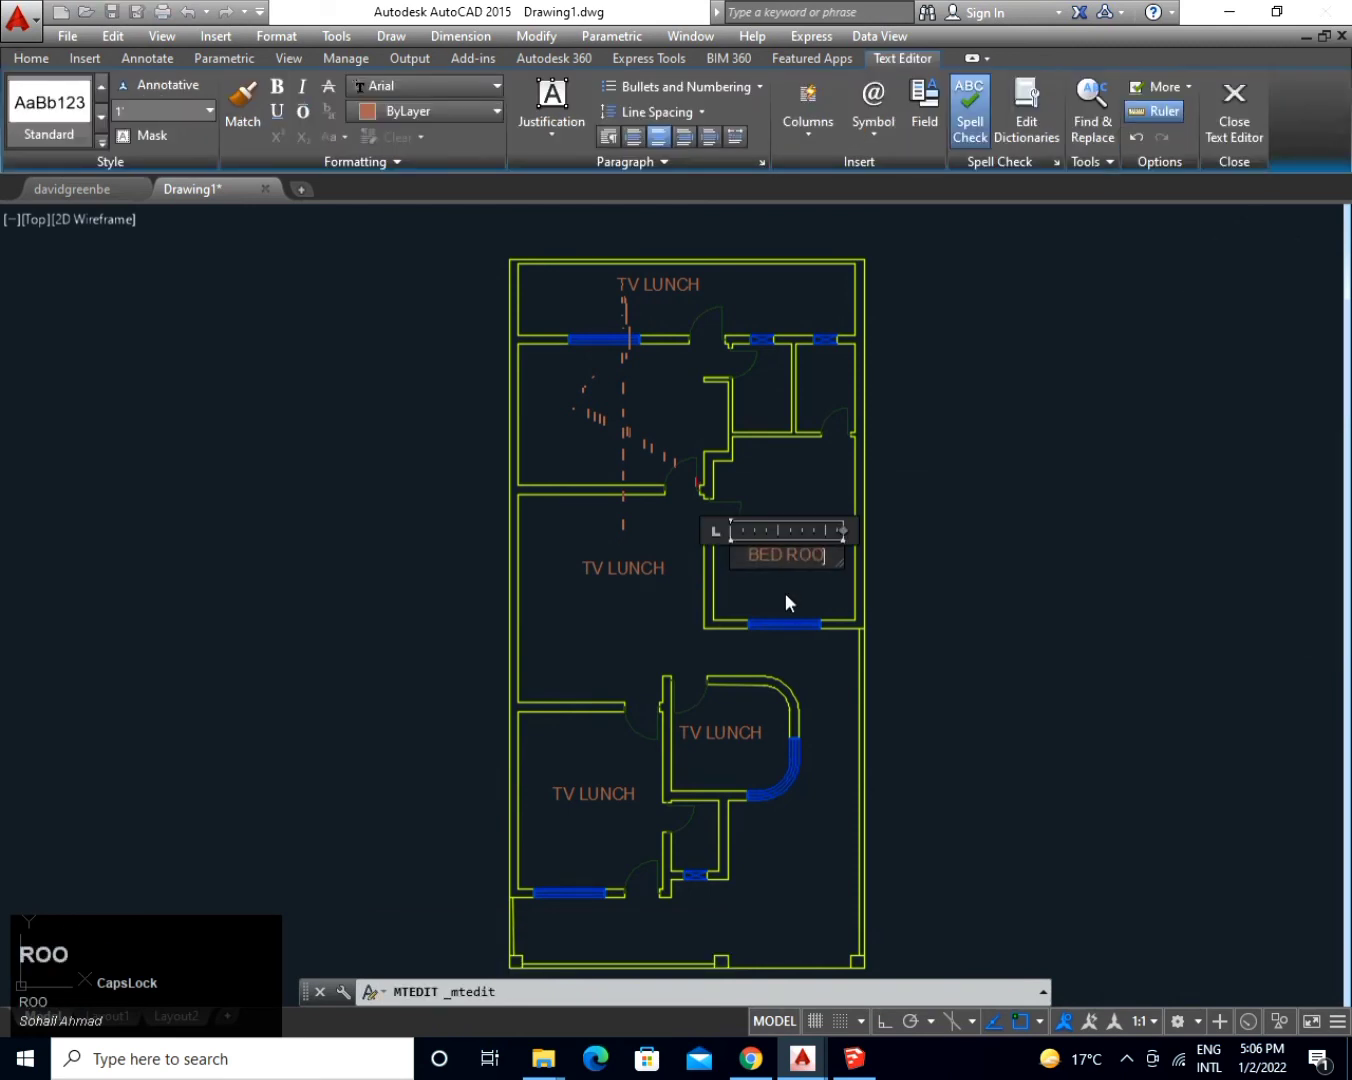
{"action": "type", "text": "M"}
{"action": "left_click", "coordinate": [650, 470]}
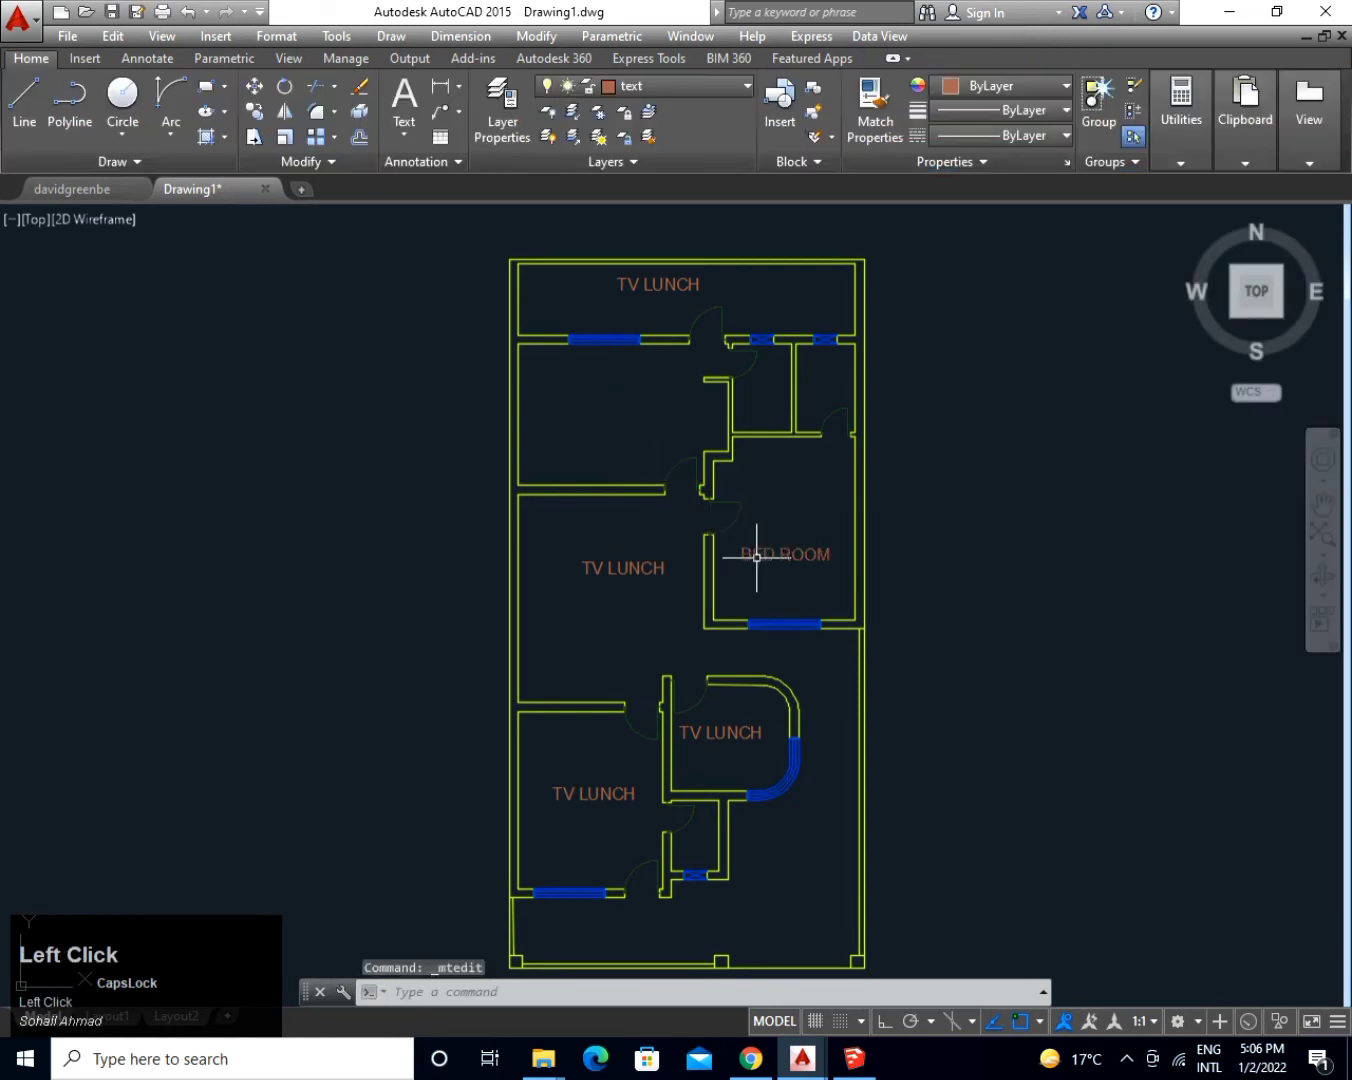
Copy the "BED ROOM" label into the northwest room.
{"action": "type", "text": "co"}
{"action": "key", "text": "space"}
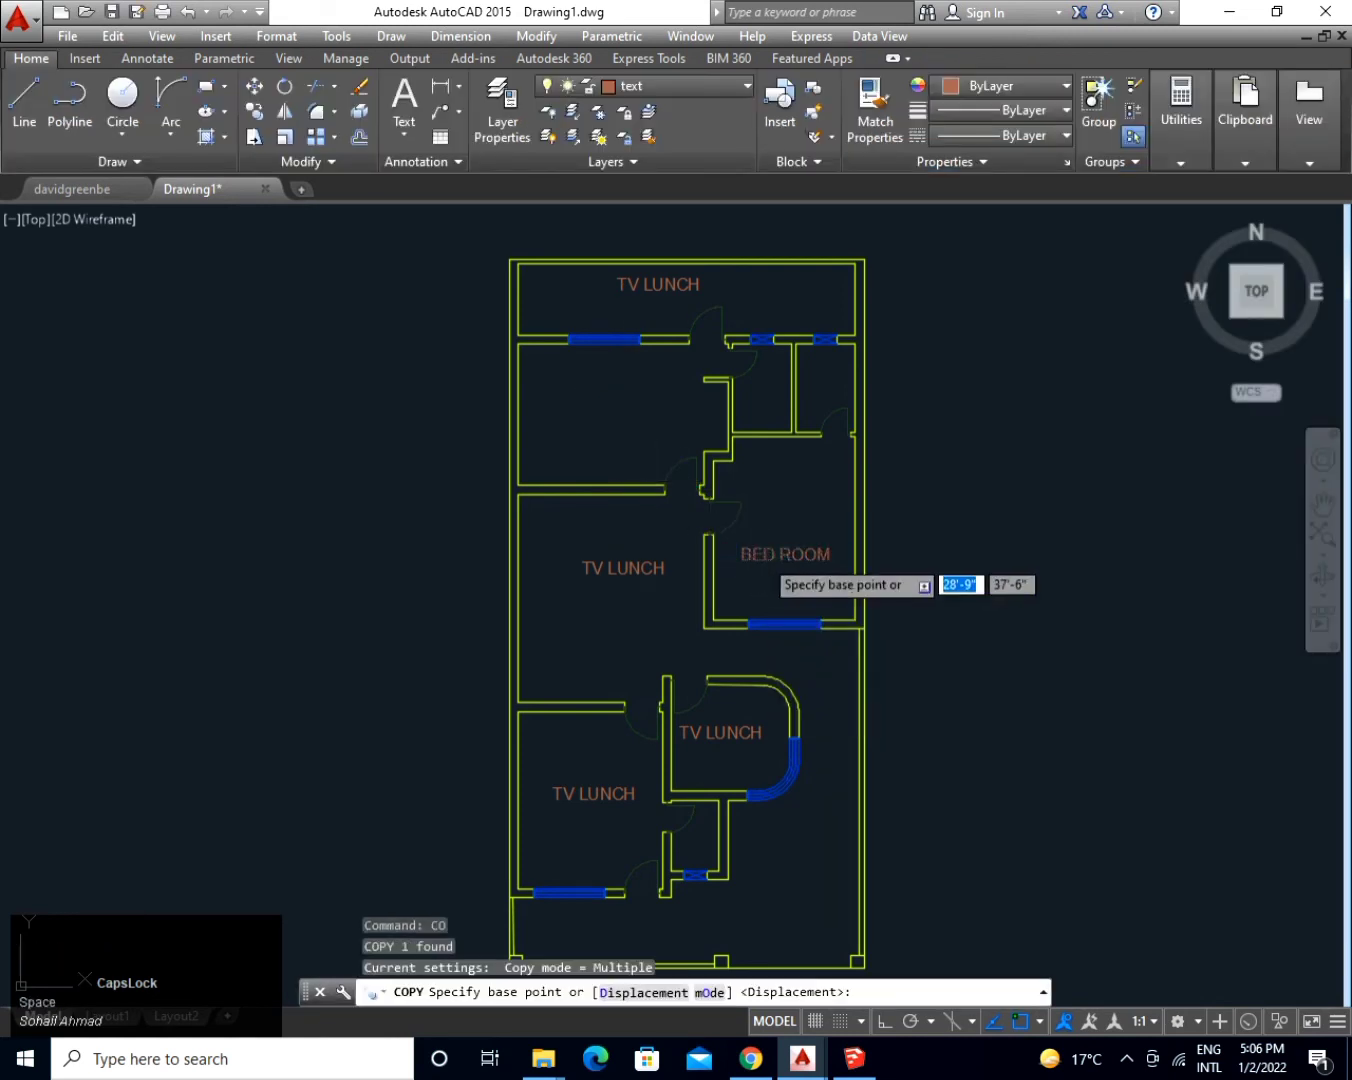
{"action": "left_click", "coordinate": [732, 553]}
{"action": "left_click", "coordinate": [555, 408]}
{"action": "key", "text": "Return"}
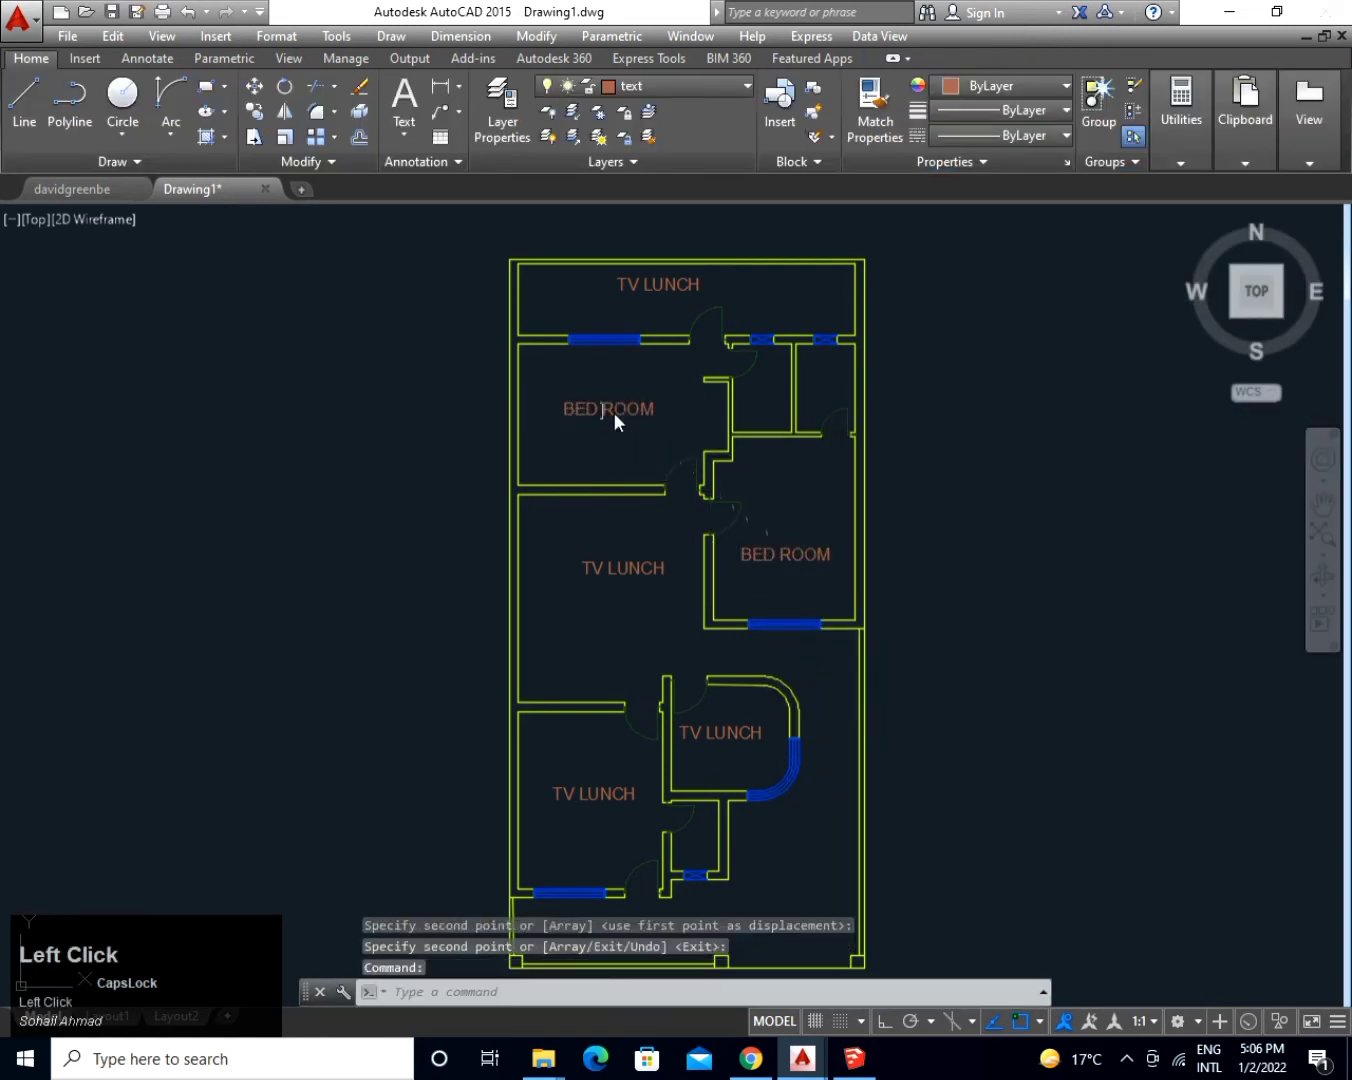
{"action": "double_click", "coordinate": [610, 410]}
{"action": "left_click", "coordinate": [778, 572]}
Change the front west room's label to "DRAWING ROOM" and widen its text box so it fits on one line.
{"action": "left_click", "coordinate": [604, 793]}
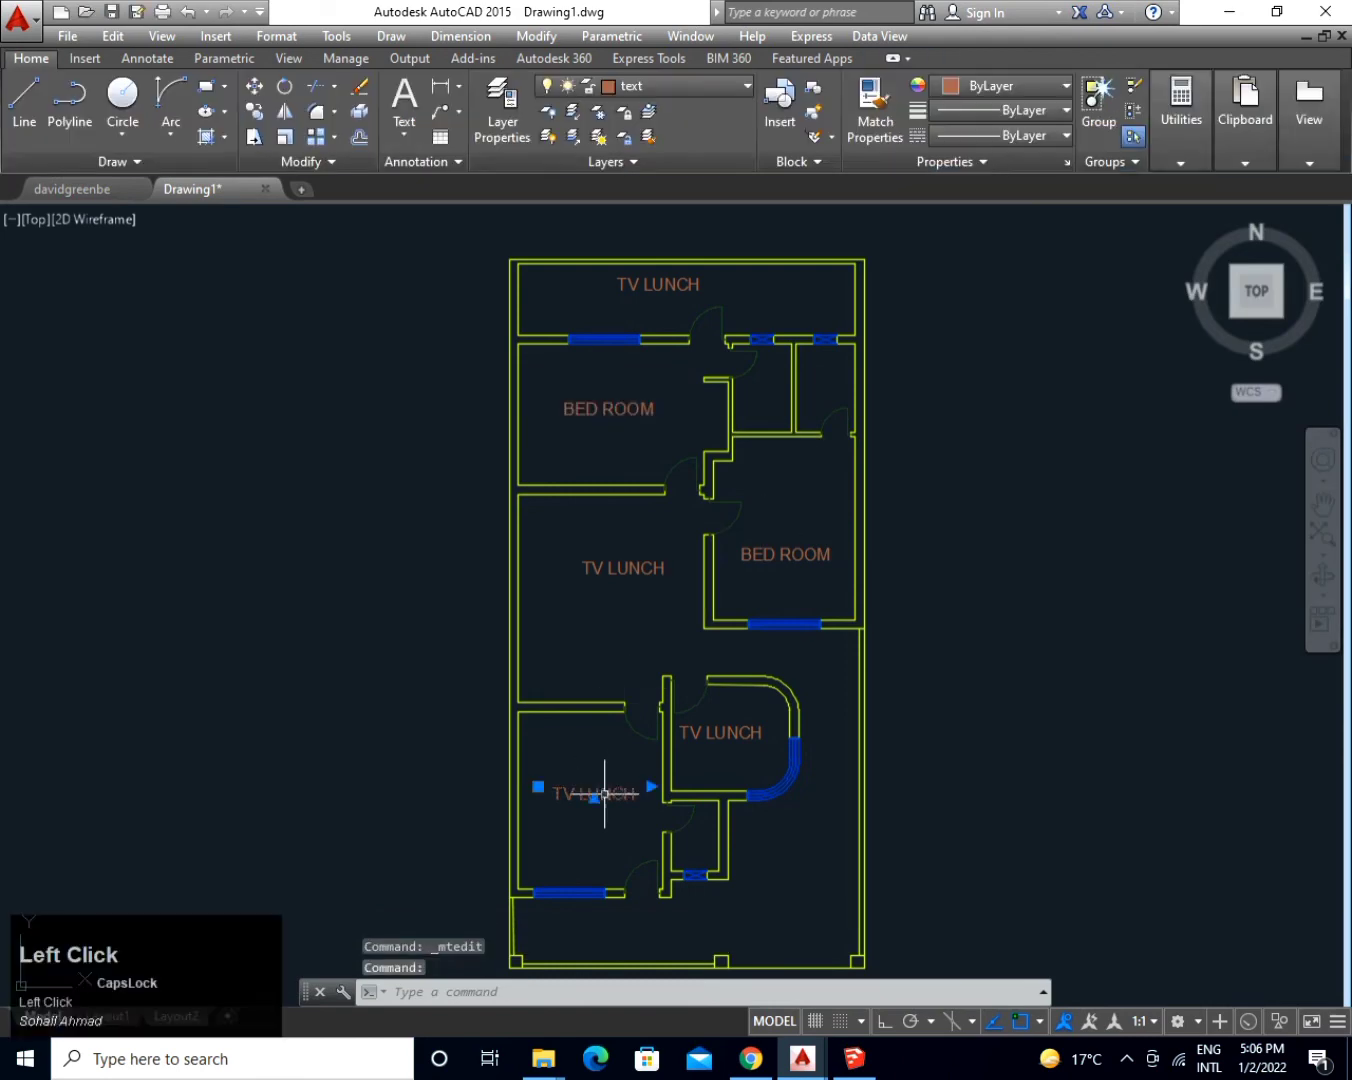
{"action": "double_click", "coordinate": [604, 799]}
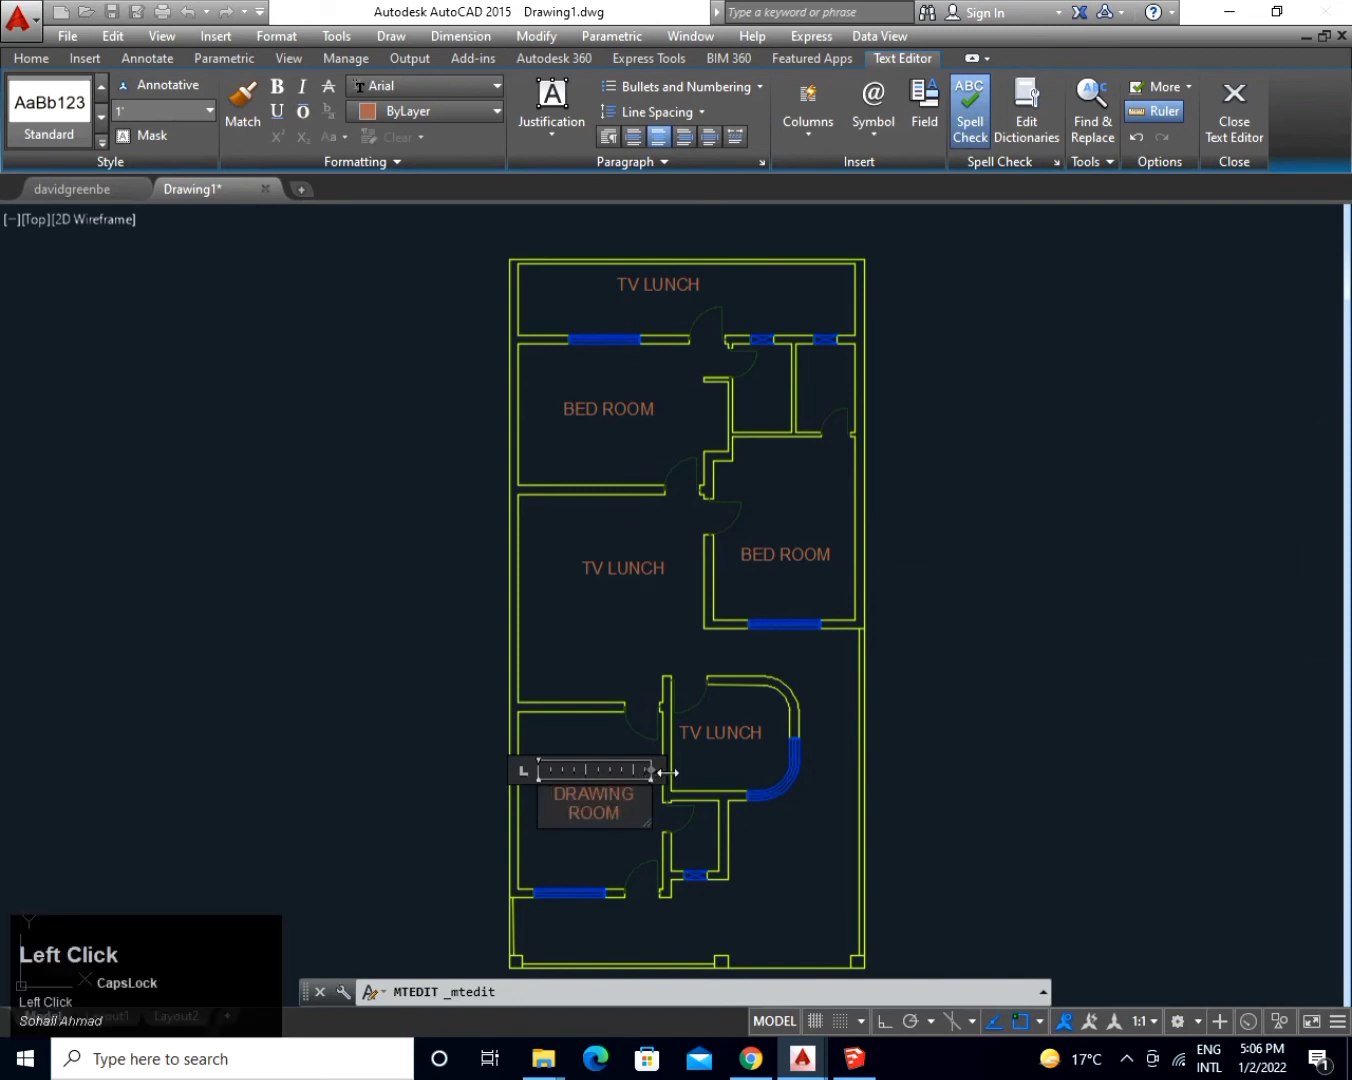
{"action": "left_click_drag", "start_coordinate": [664, 772], "coordinate": [692, 768]}
{"action": "left_click", "coordinate": [720, 775]}
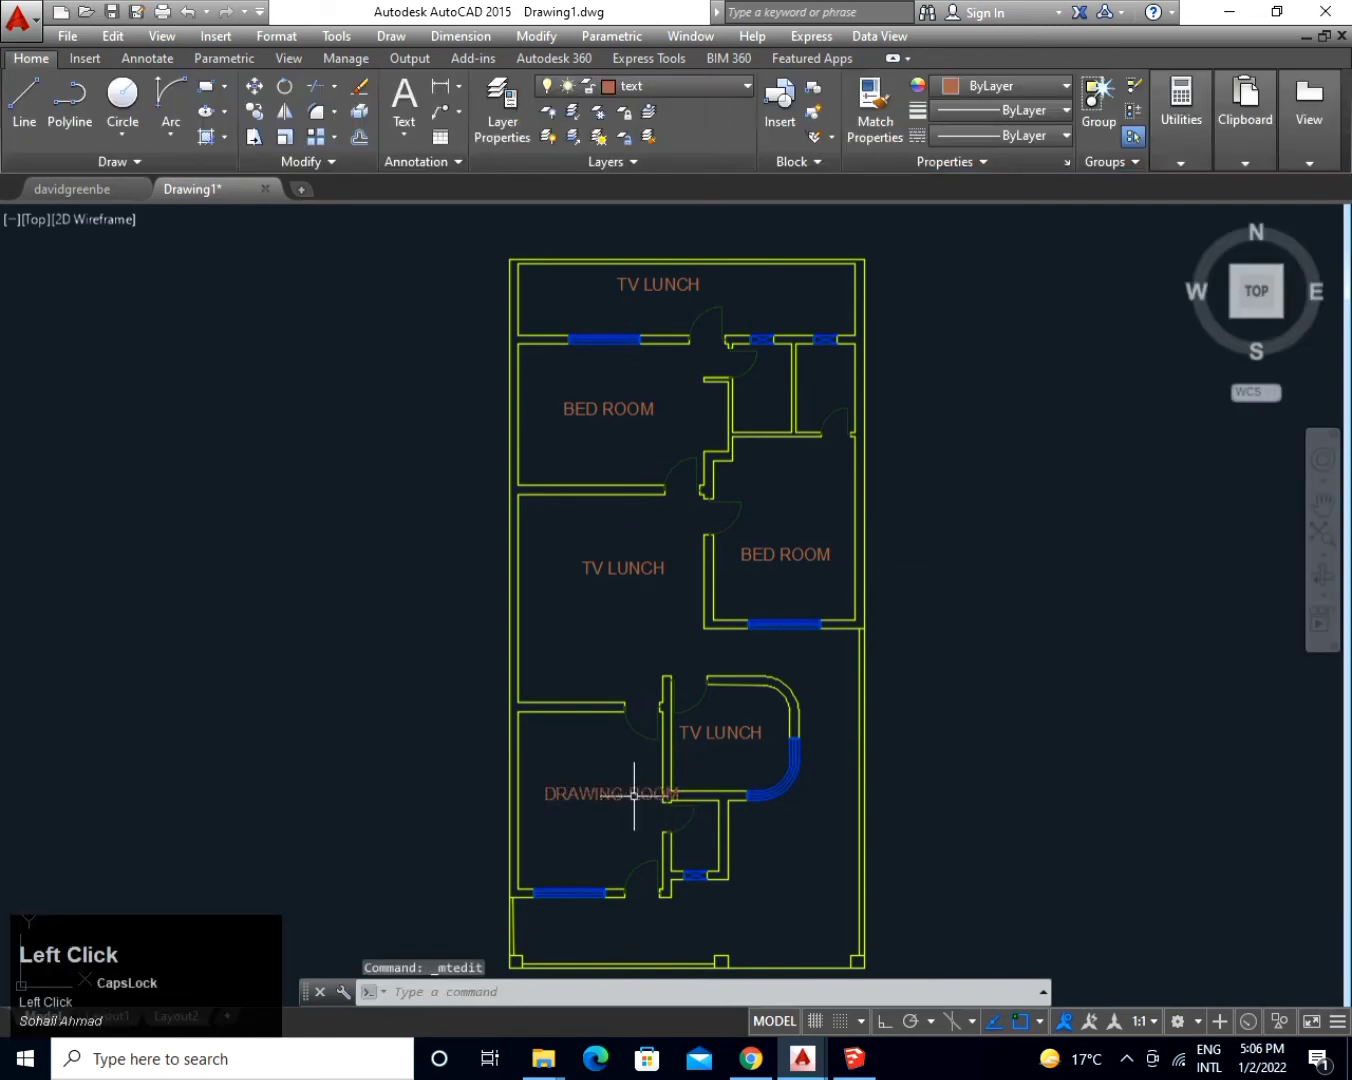
Move the "DRAWING ROOM" label west and slightly south so it sits between the room's walls.
{"action": "type", "text": "M"}
{"action": "key", "text": "space"}
{"action": "left_click", "coordinate": [754, 780]}
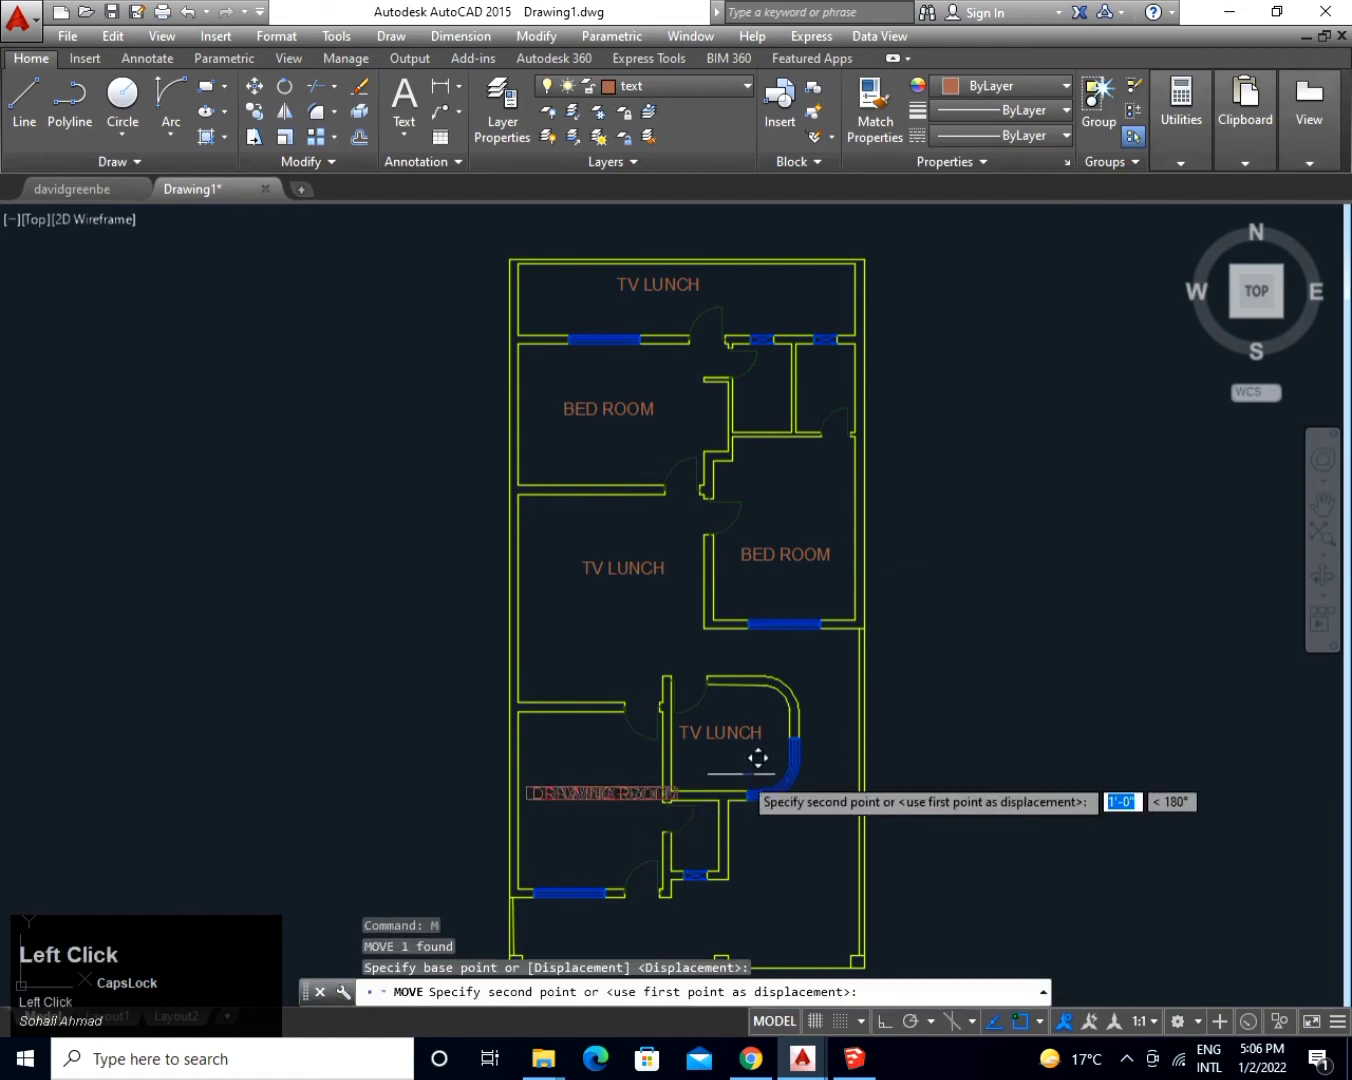
{"action": "left_click", "coordinate": [735, 791]}
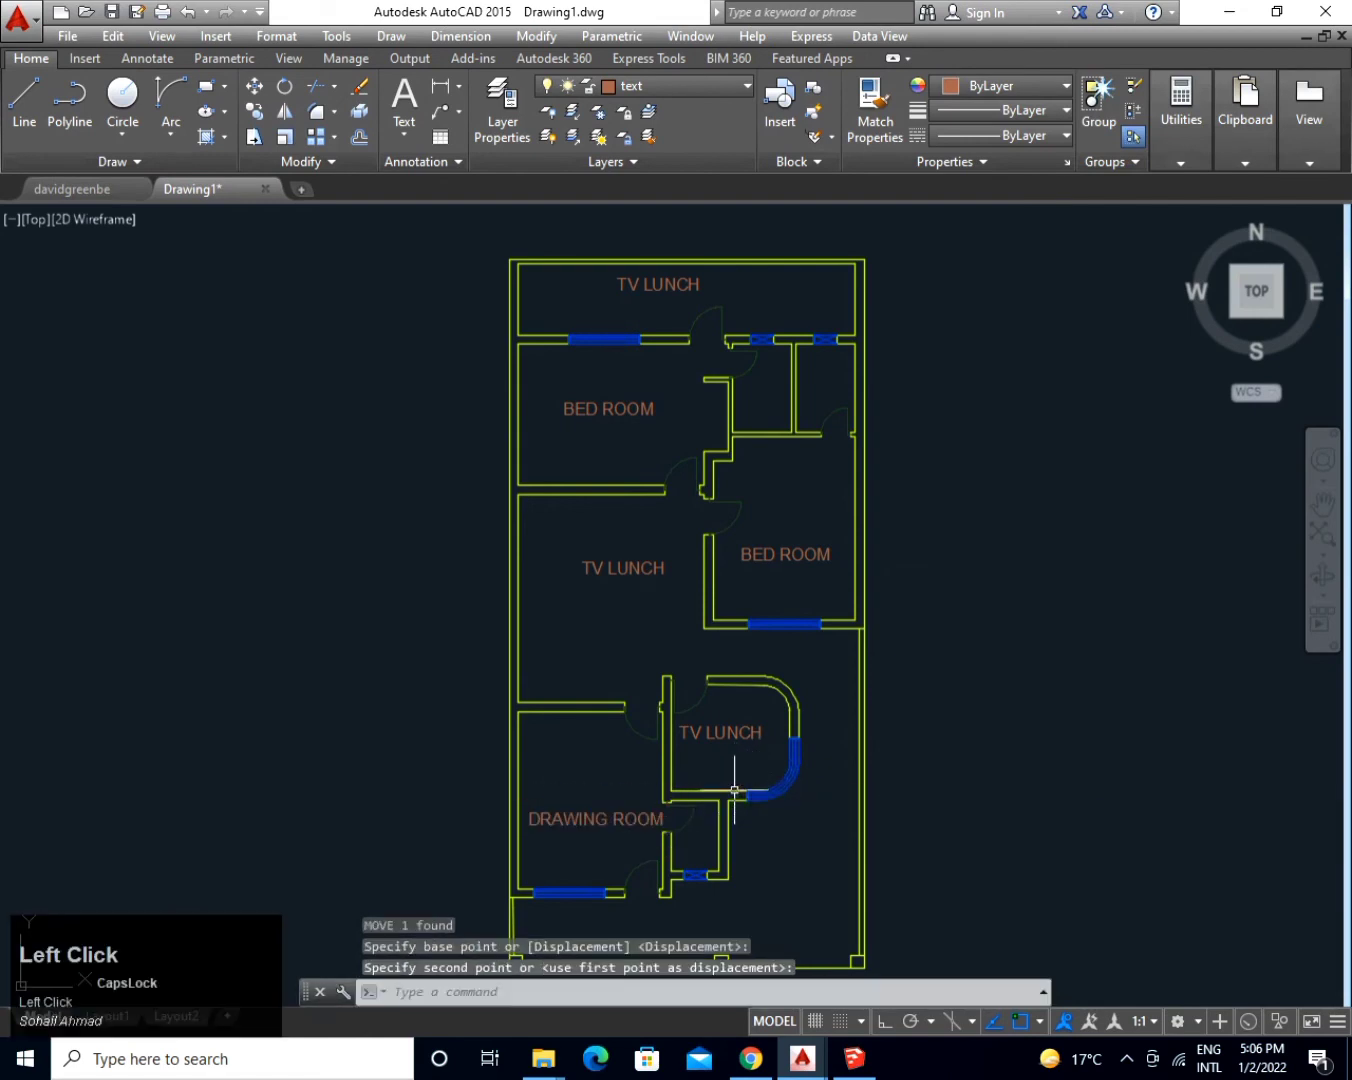
Change the curved-wall room's label to "KITCHEN" and the rear strip's label to "OPEN AREA".
{"action": "double_click", "coordinate": [739, 737]}
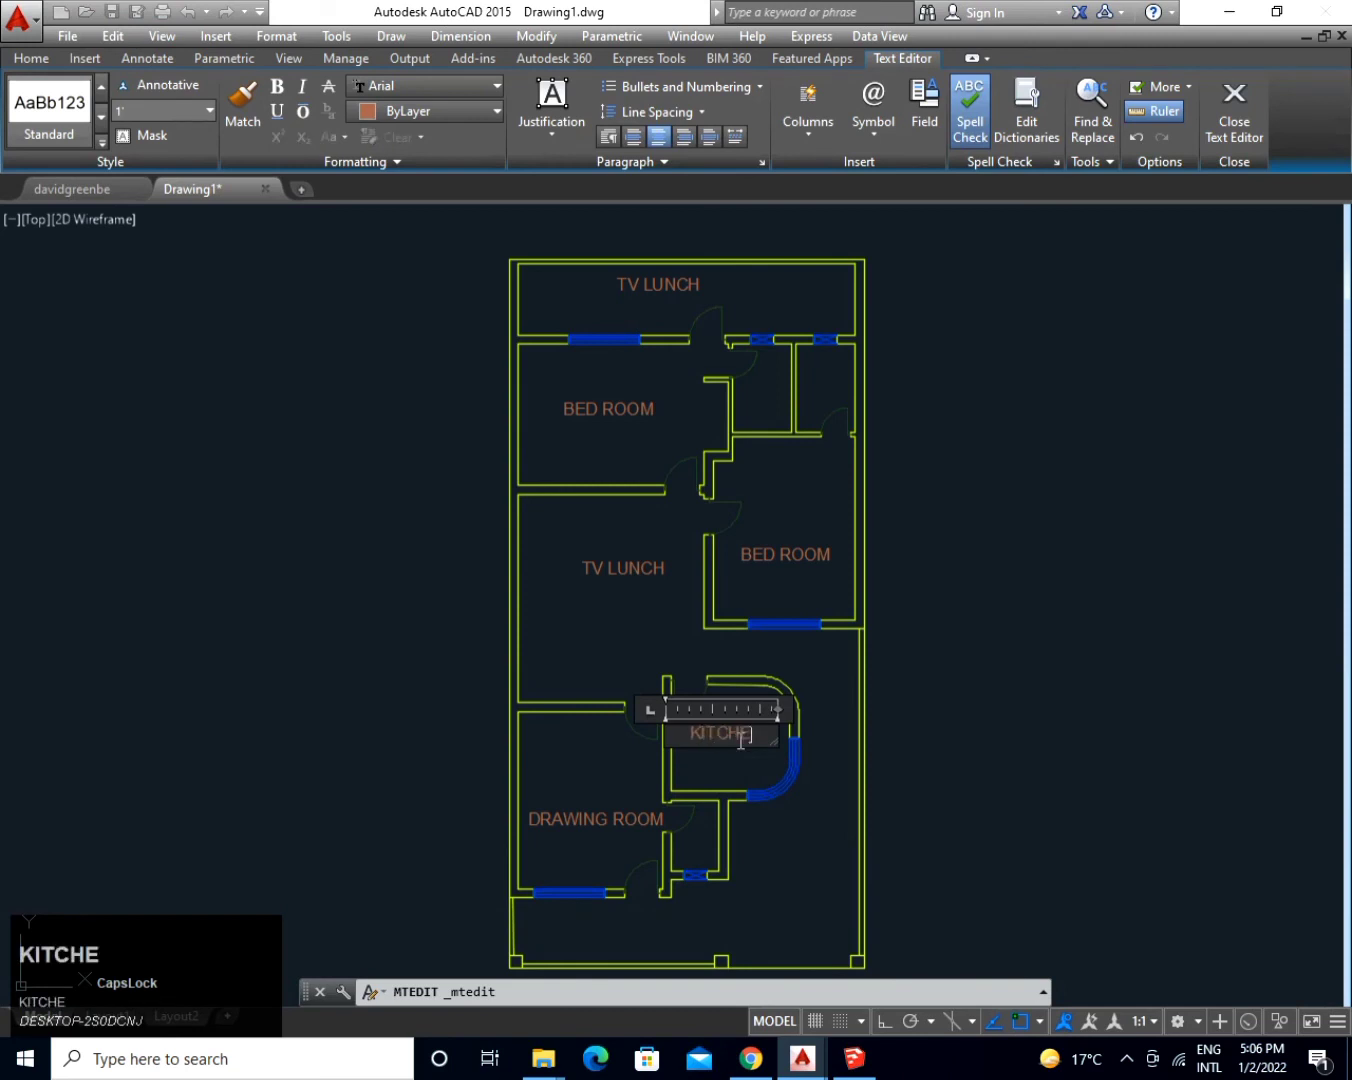
{"action": "left_click", "coordinate": [797, 683]}
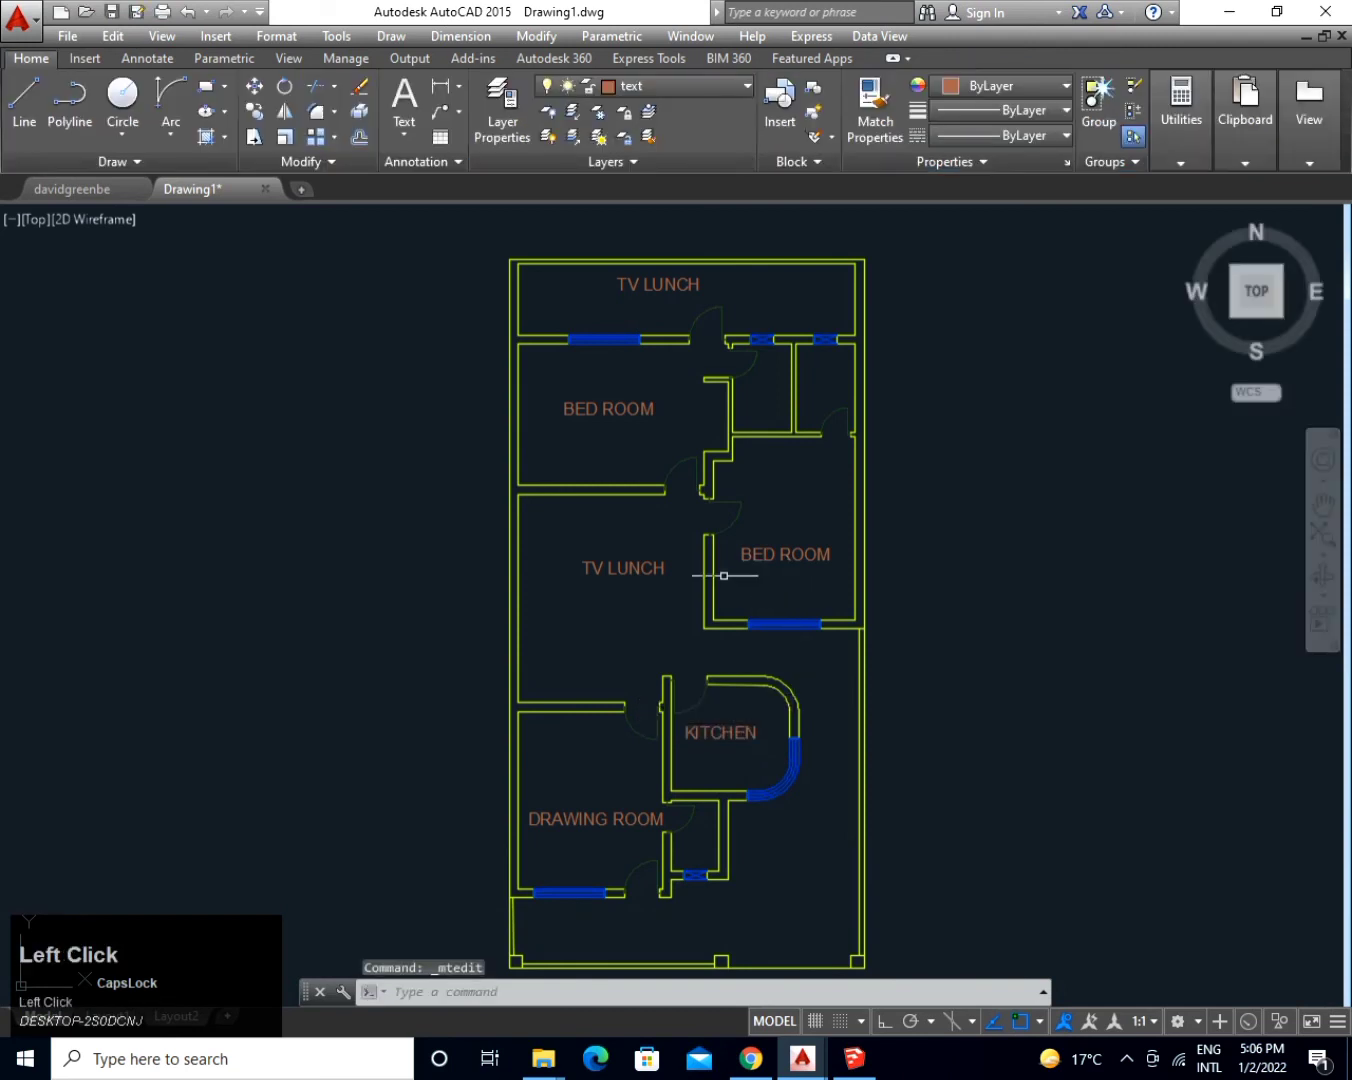
{"action": "double_click", "coordinate": [676, 287]}
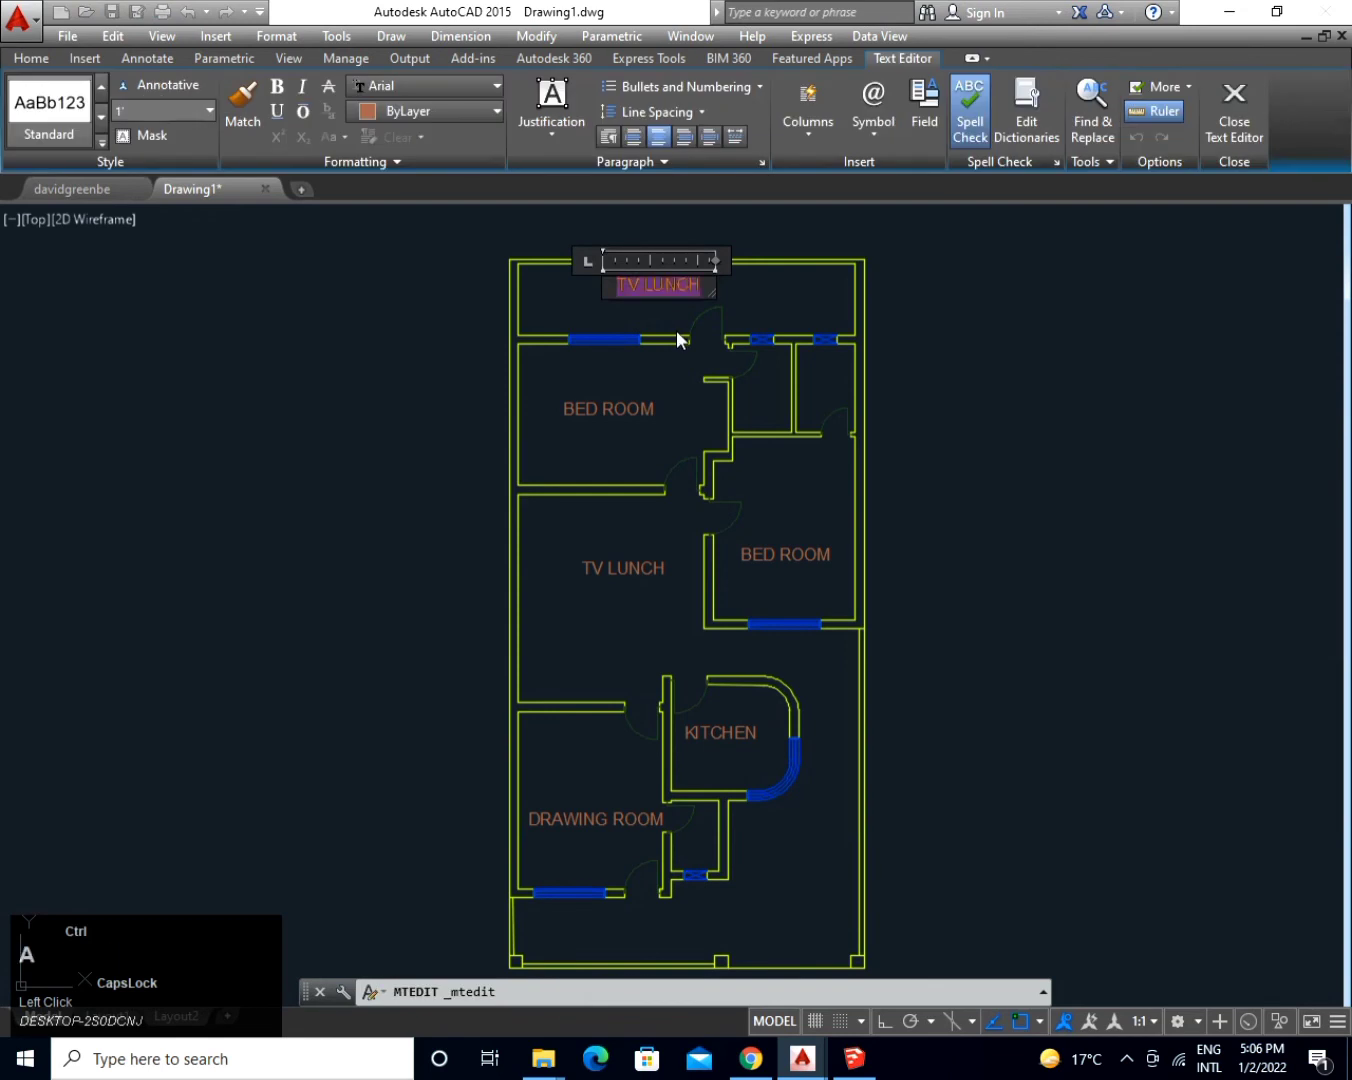
{"action": "type", "text": "OPE"}
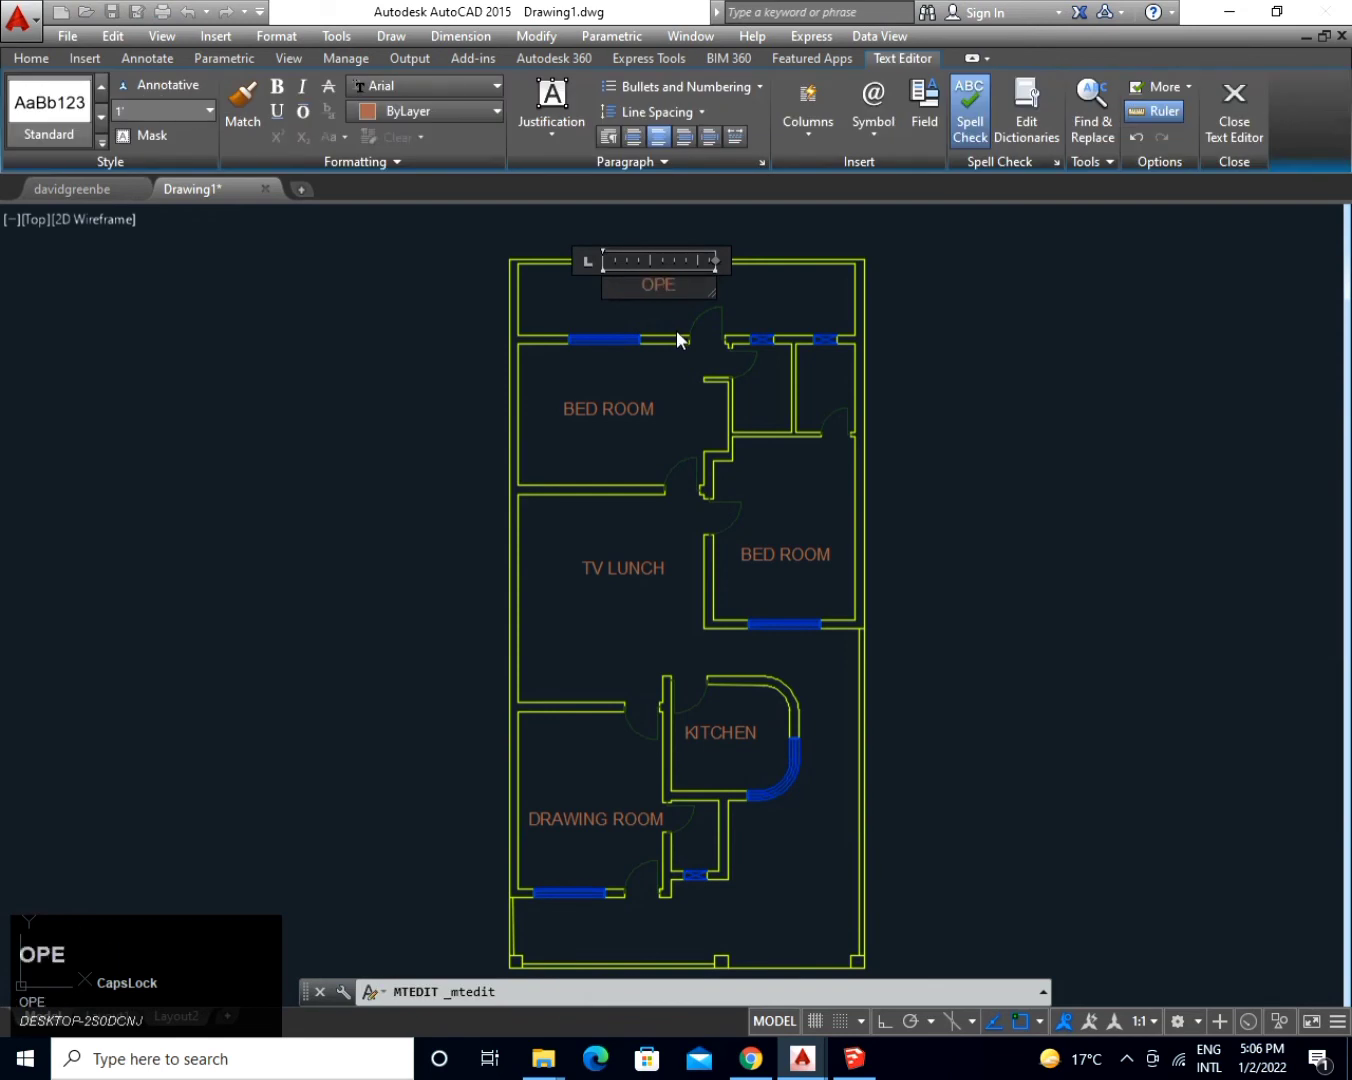
{"action": "type", "text": "N AREA"}
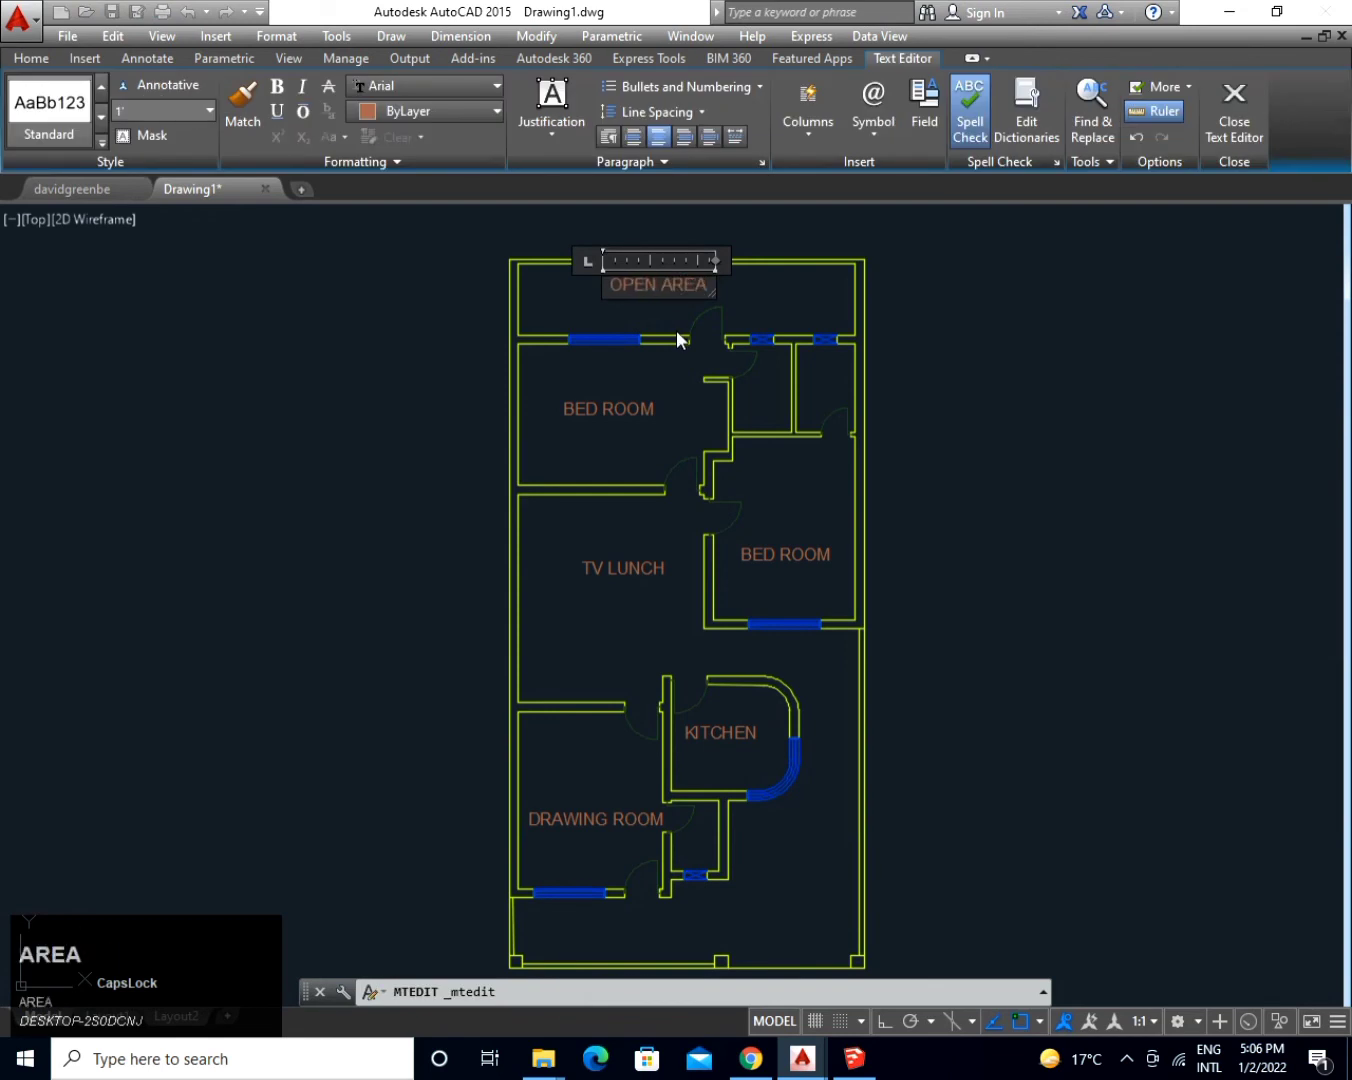
{"action": "left_click", "coordinate": [689, 395]}
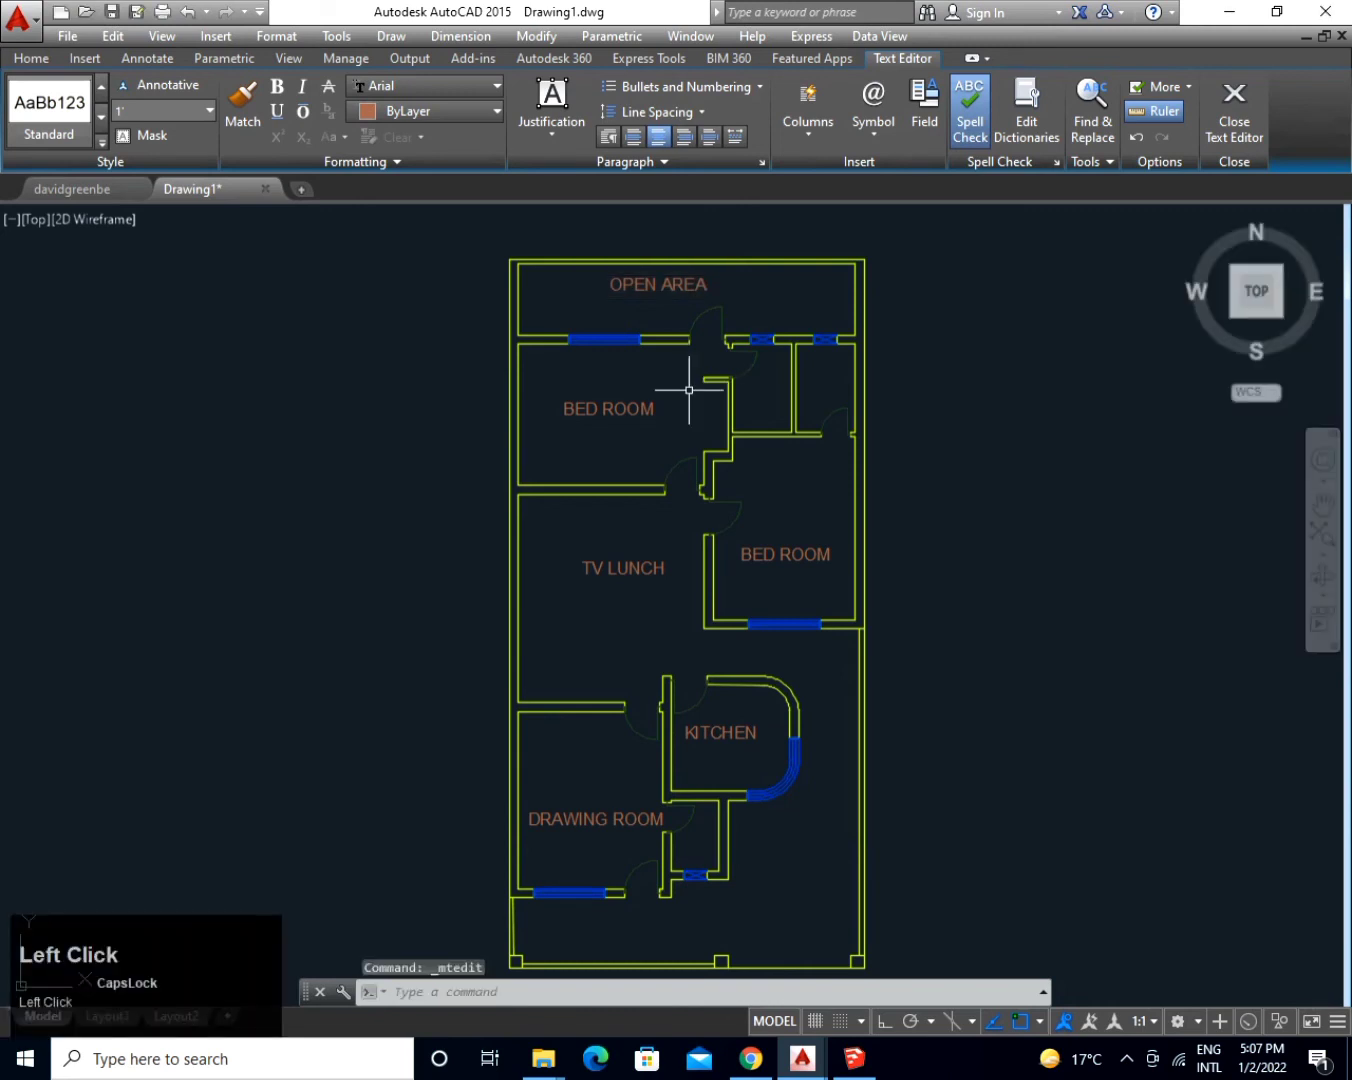
Make the dimension layer current.
{"action": "middle_click_drag", "start_coordinate": [734, 549], "coordinate": [704, 525]}
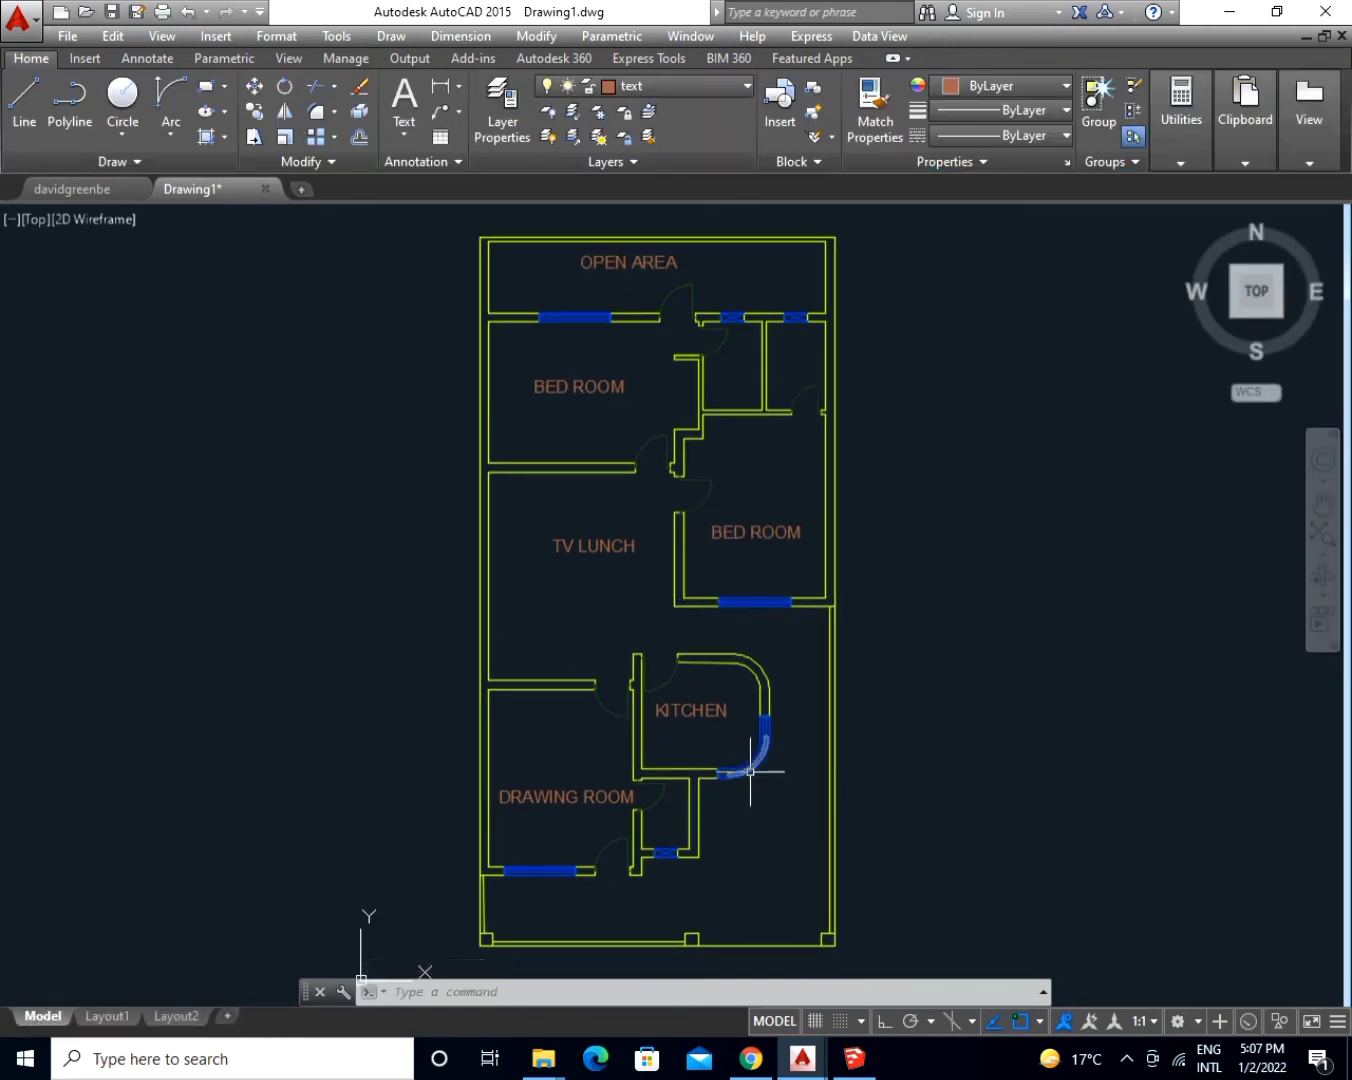
{"action": "type", "text": "D"}
{"action": "key", "text": "Escape"}
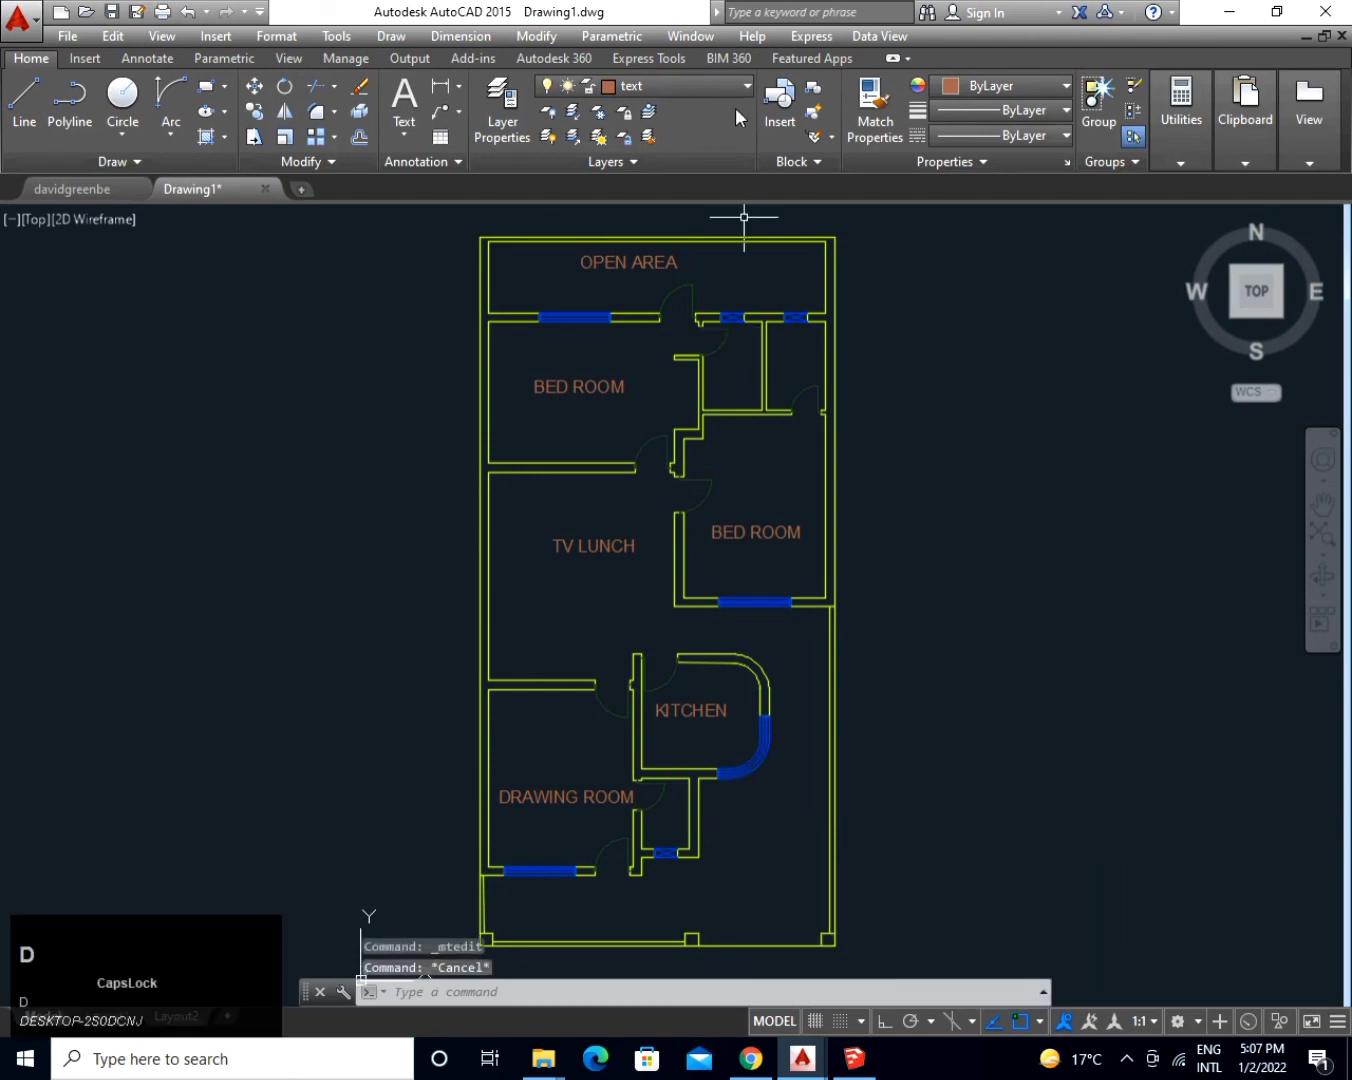
{"action": "left_click", "coordinate": [733, 80]}
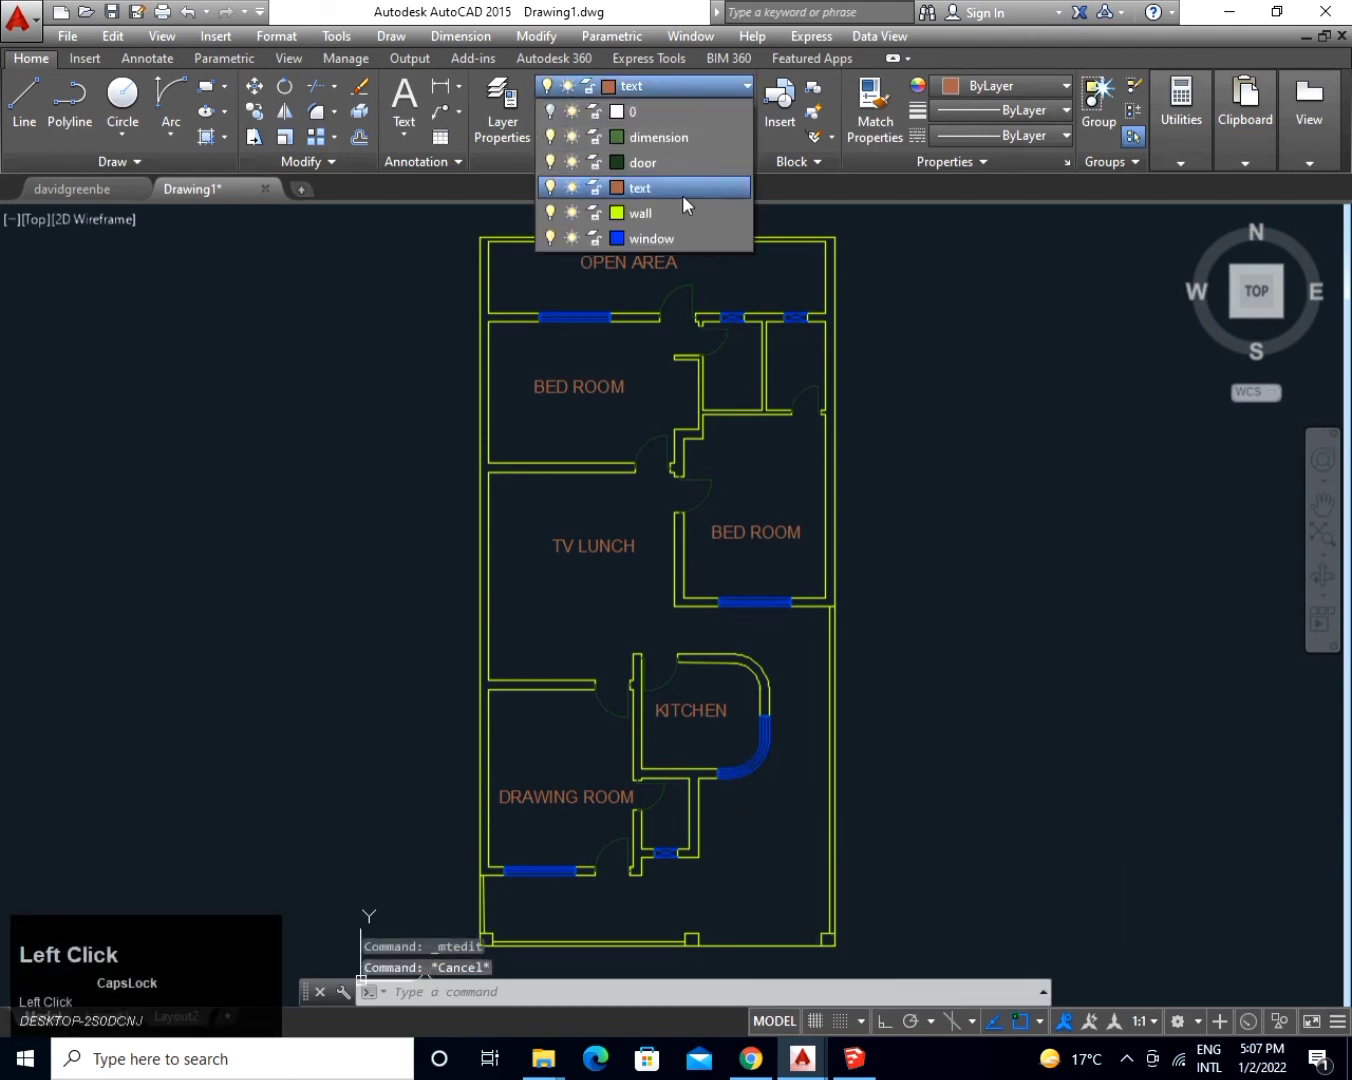
{"action": "left_click", "coordinate": [678, 141]}
Add a vertical linear dimension over the full length of the plan's east side, placed just outside the boundary wall.
{"action": "type", "text": "DA"}
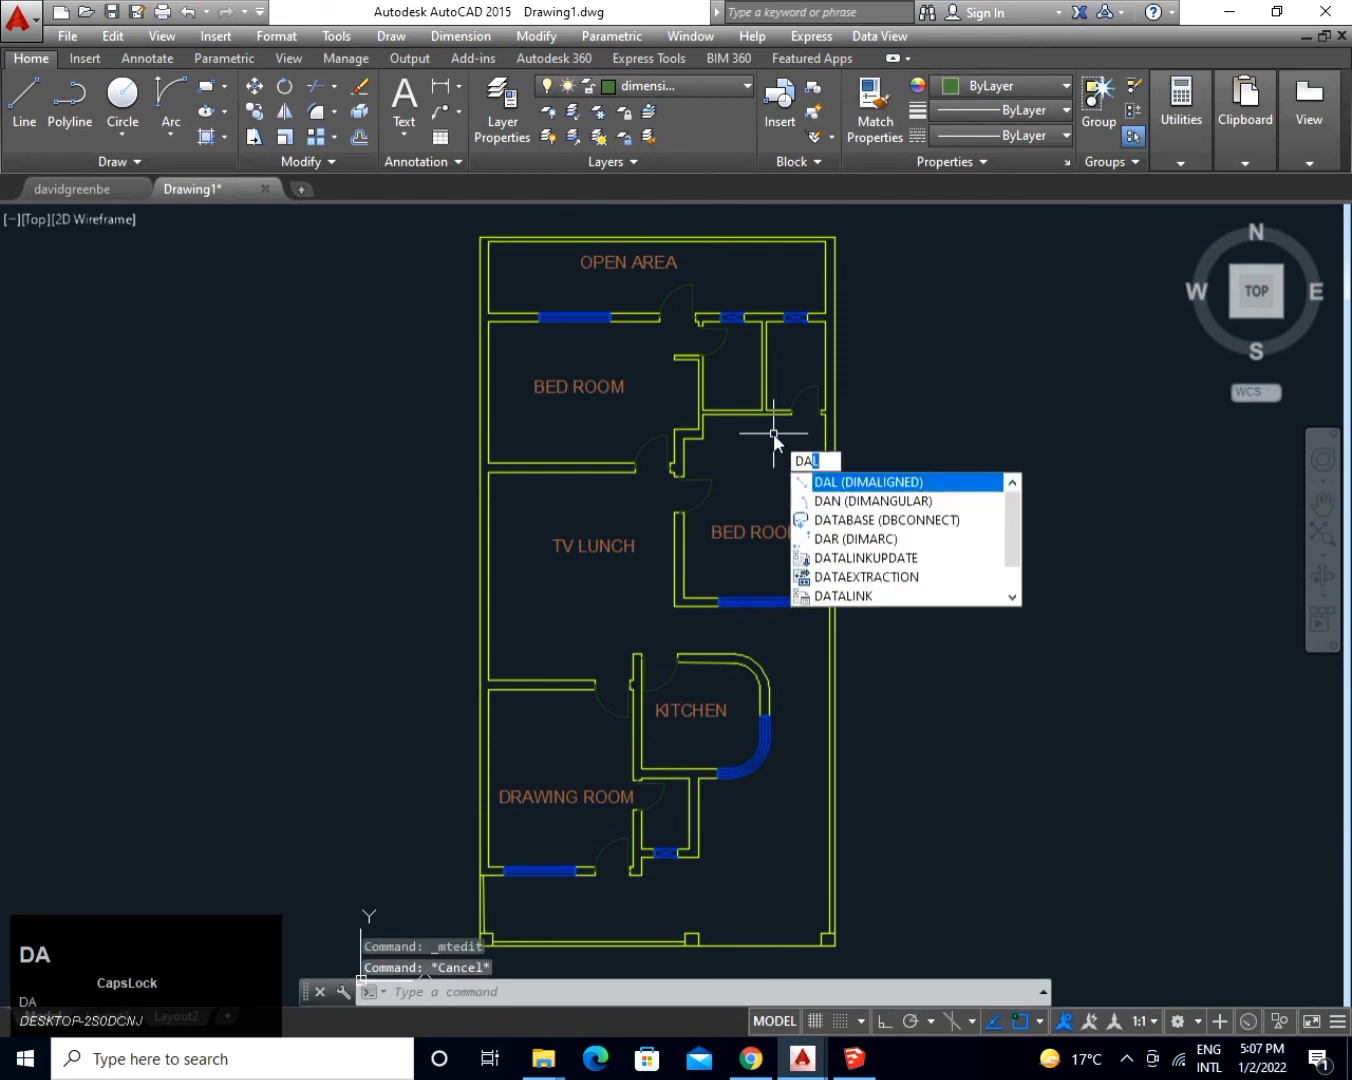
{"action": "type", "text": "L"}
{"action": "key", "text": "BackSpace"}
{"action": "key", "text": "BackSpace"}
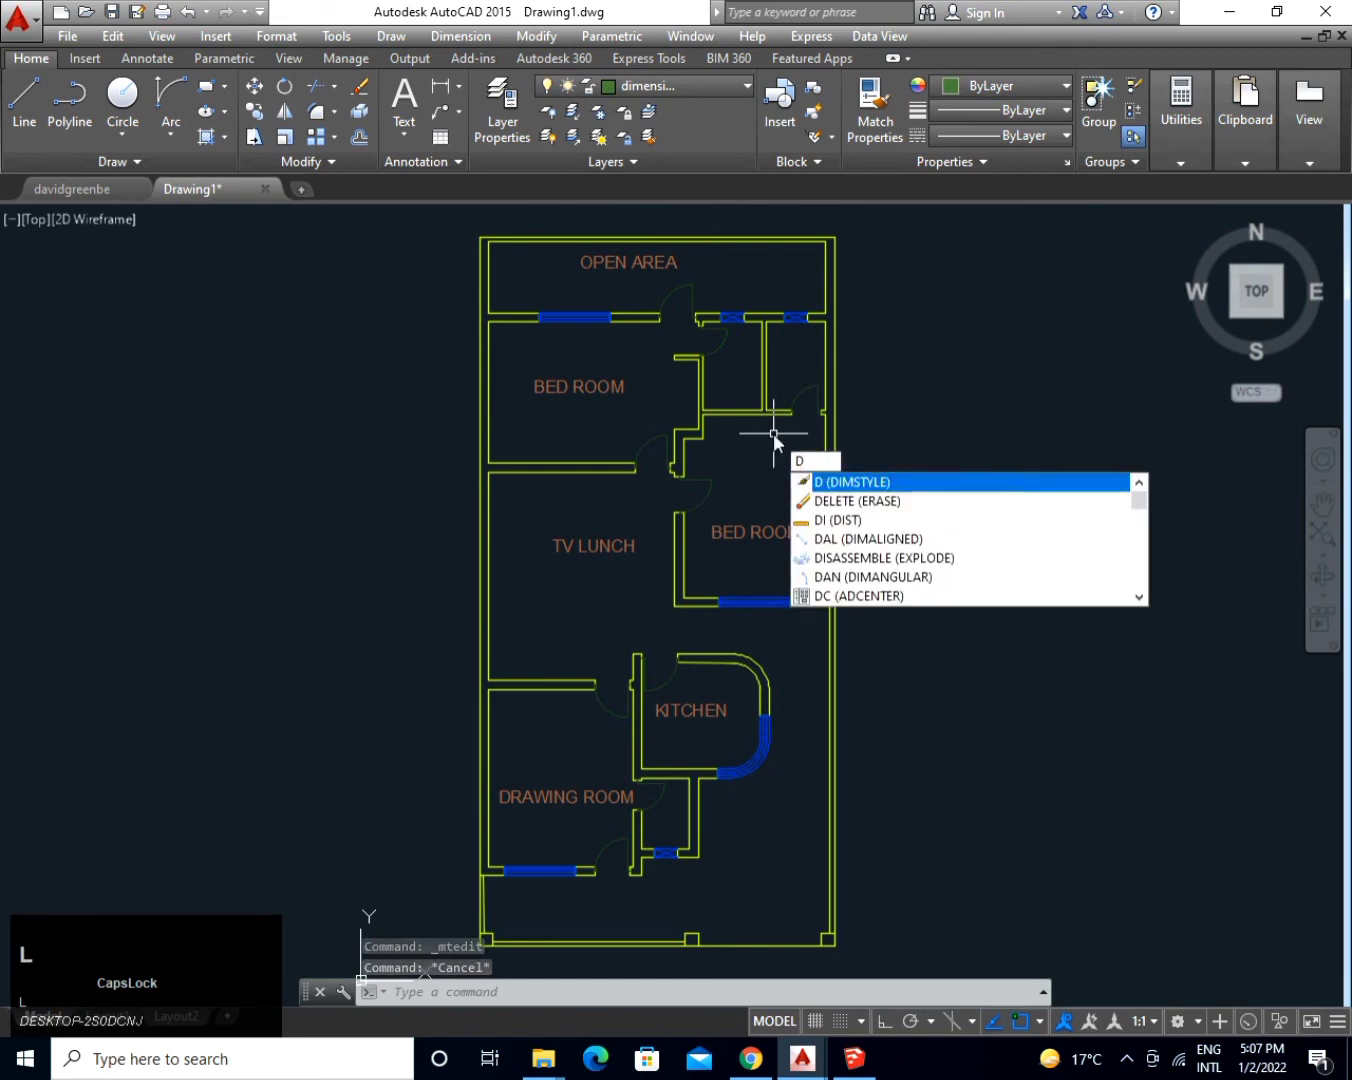
{"action": "type", "text": "LI"}
{"action": "key", "text": "space"}
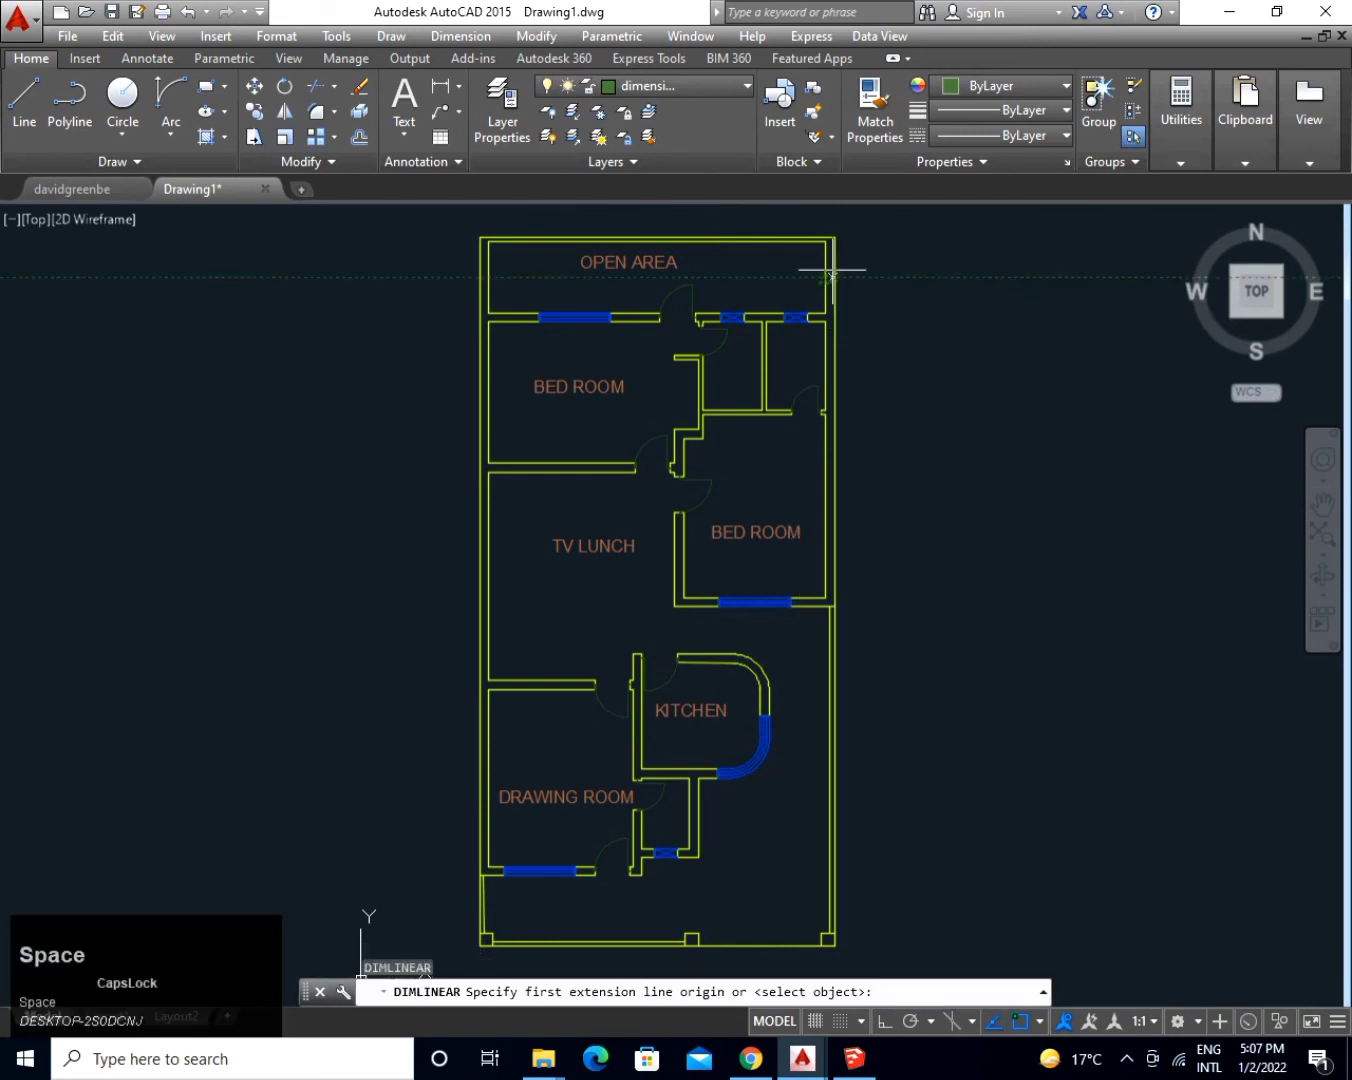
{"action": "left_click", "coordinate": [835, 237]}
{"action": "left_click", "coordinate": [835, 945]}
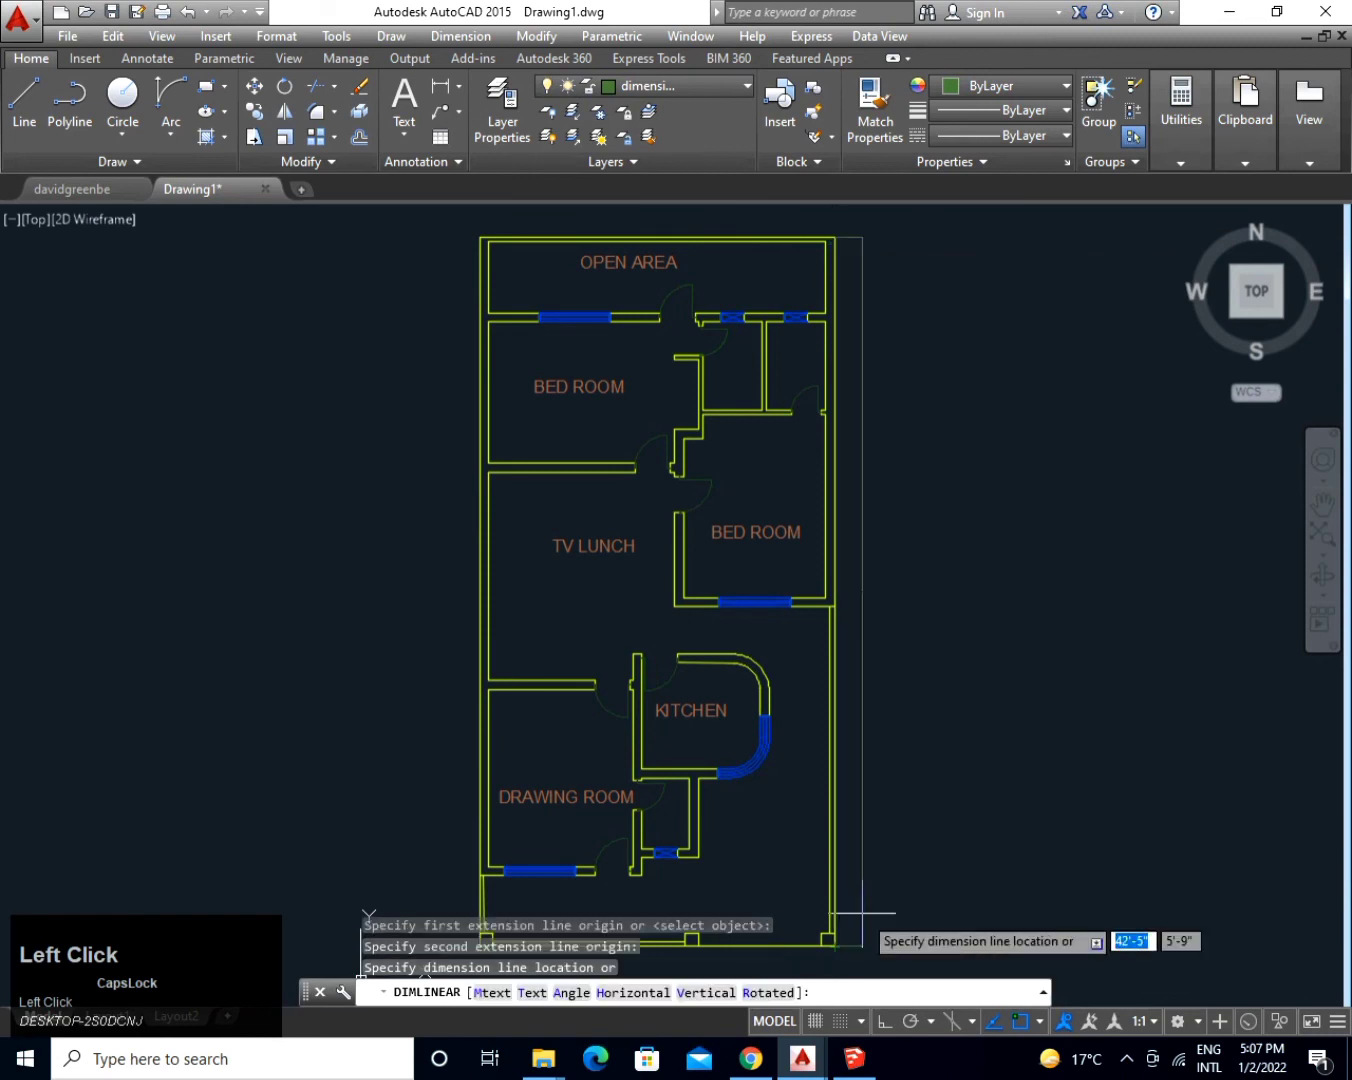
{"action": "left_click", "coordinate": [862, 614]}
Examine the east side dimension's text and its size up close in the text editor.
{"action": "scroll", "coordinate": [870, 555], "scroll_direction": "up", "scroll_amount": 4}
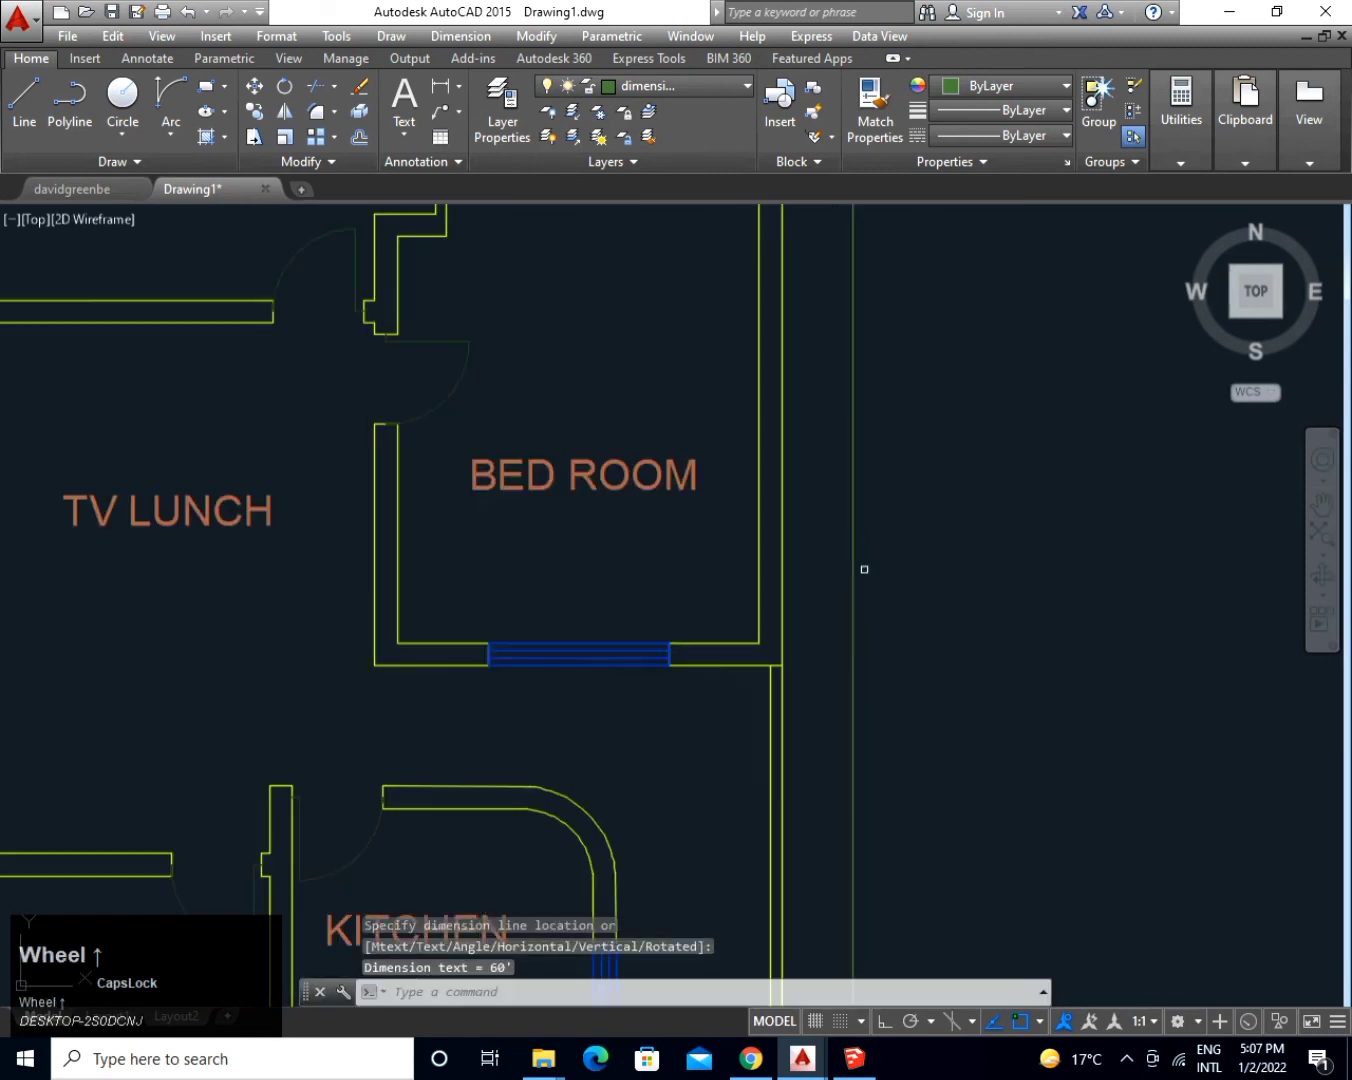
{"action": "left_click", "coordinate": [853, 580]}
{"action": "double_click", "coordinate": [848, 633]}
{"action": "scroll", "coordinate": [850, 632], "scroll_direction": "up", "scroll_amount": 3}
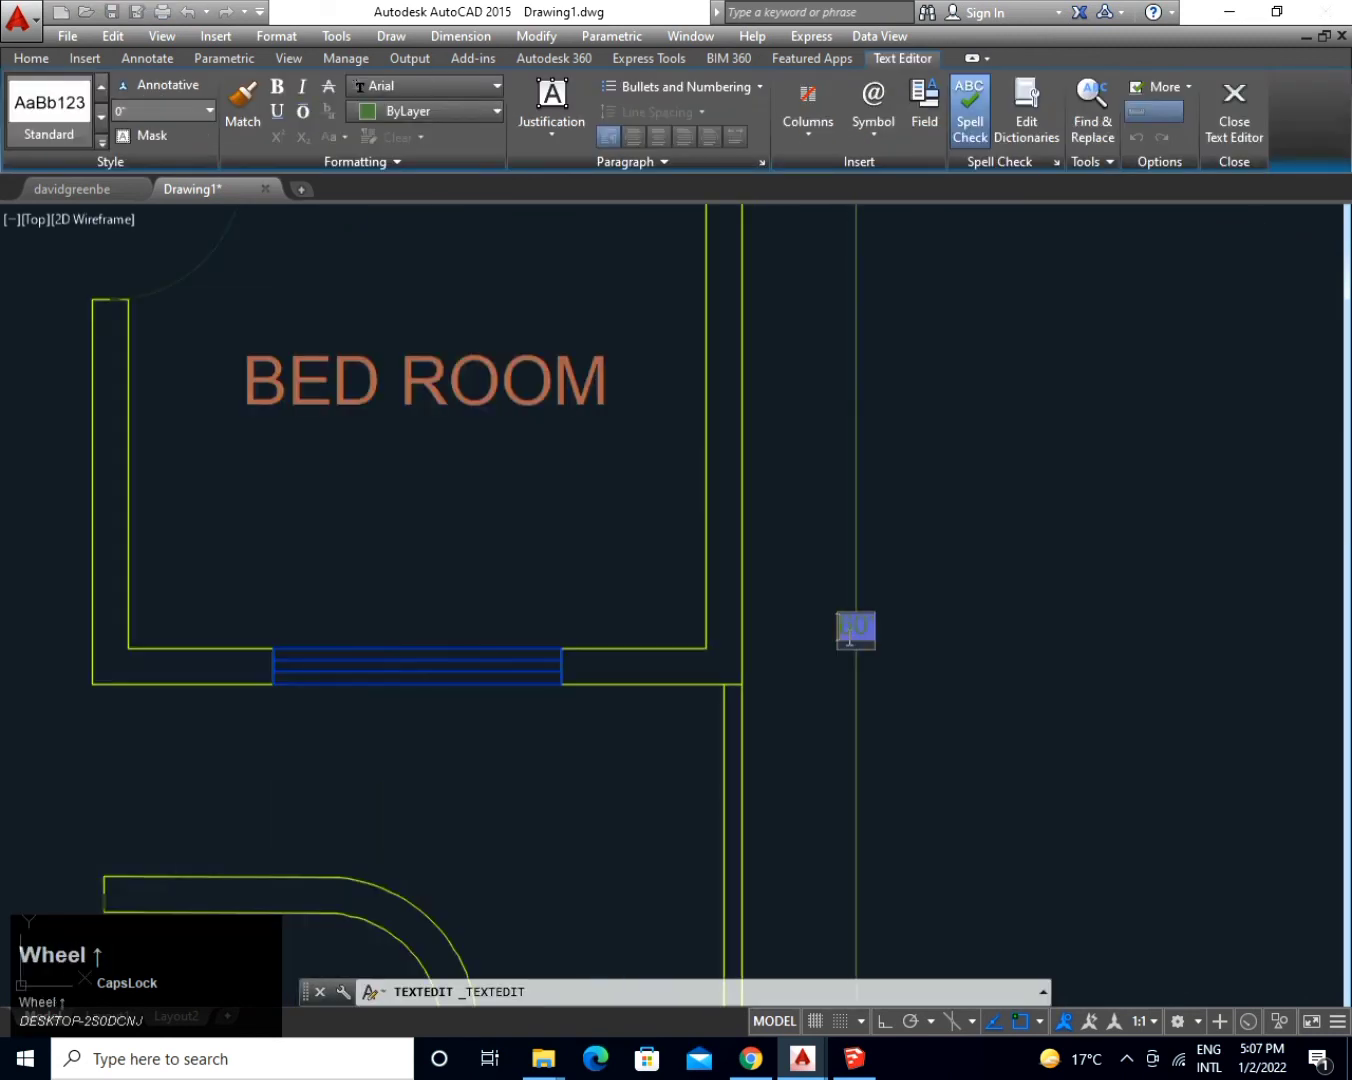
{"action": "left_click", "coordinate": [906, 618]}
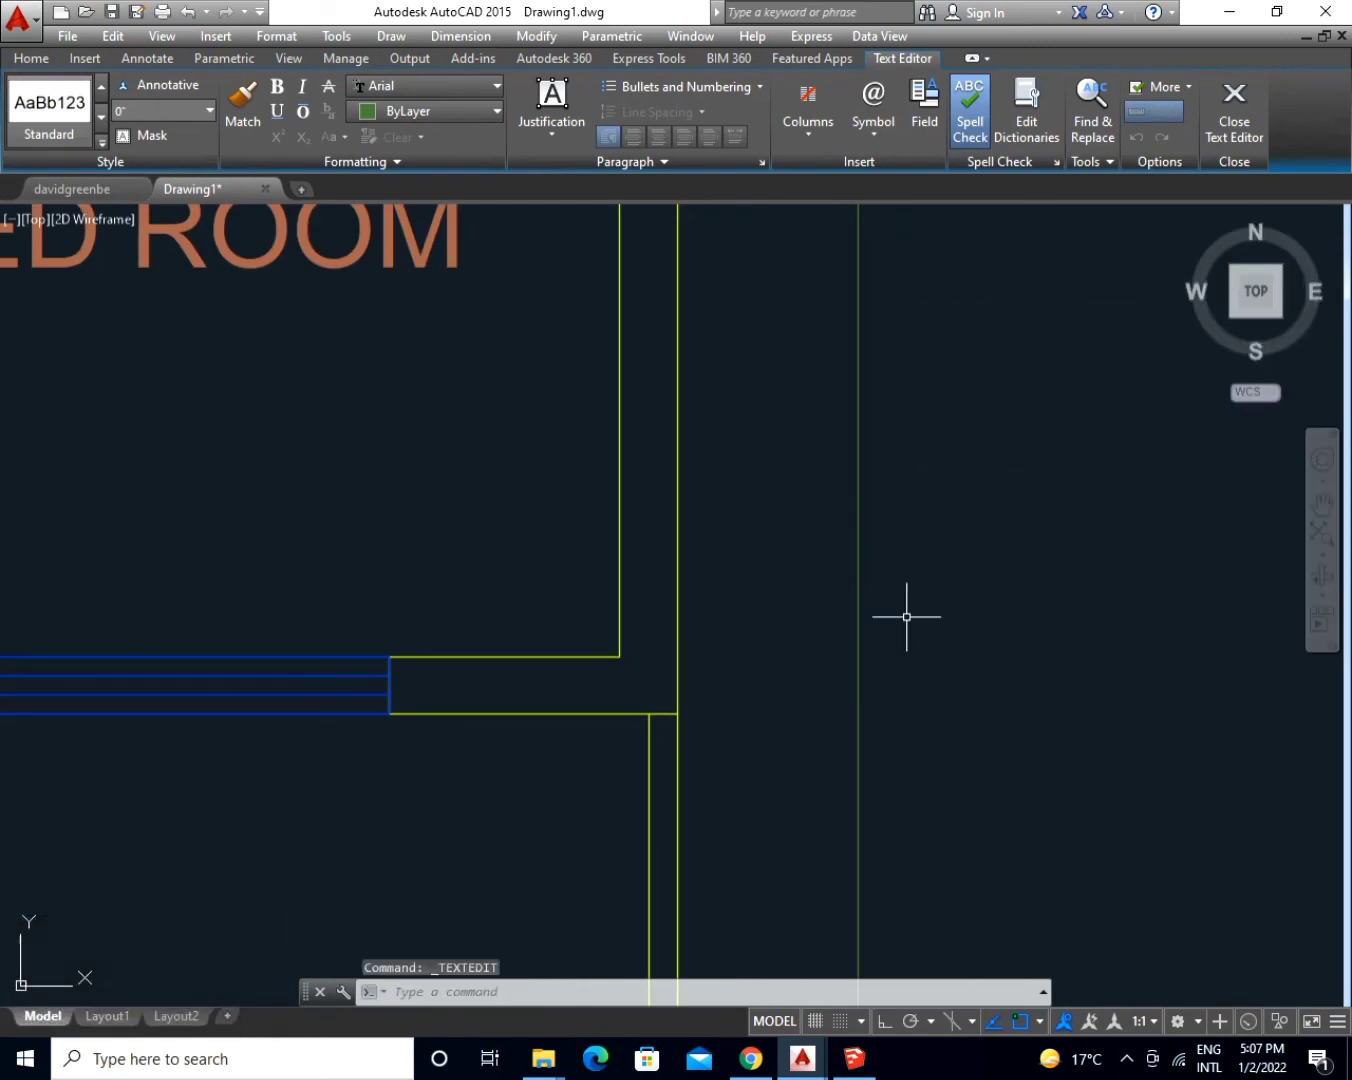
Modify the Standard dimension style to use an overall scale of 50.
{"action": "type", "text": "d"}
{"action": "key", "text": "space"}
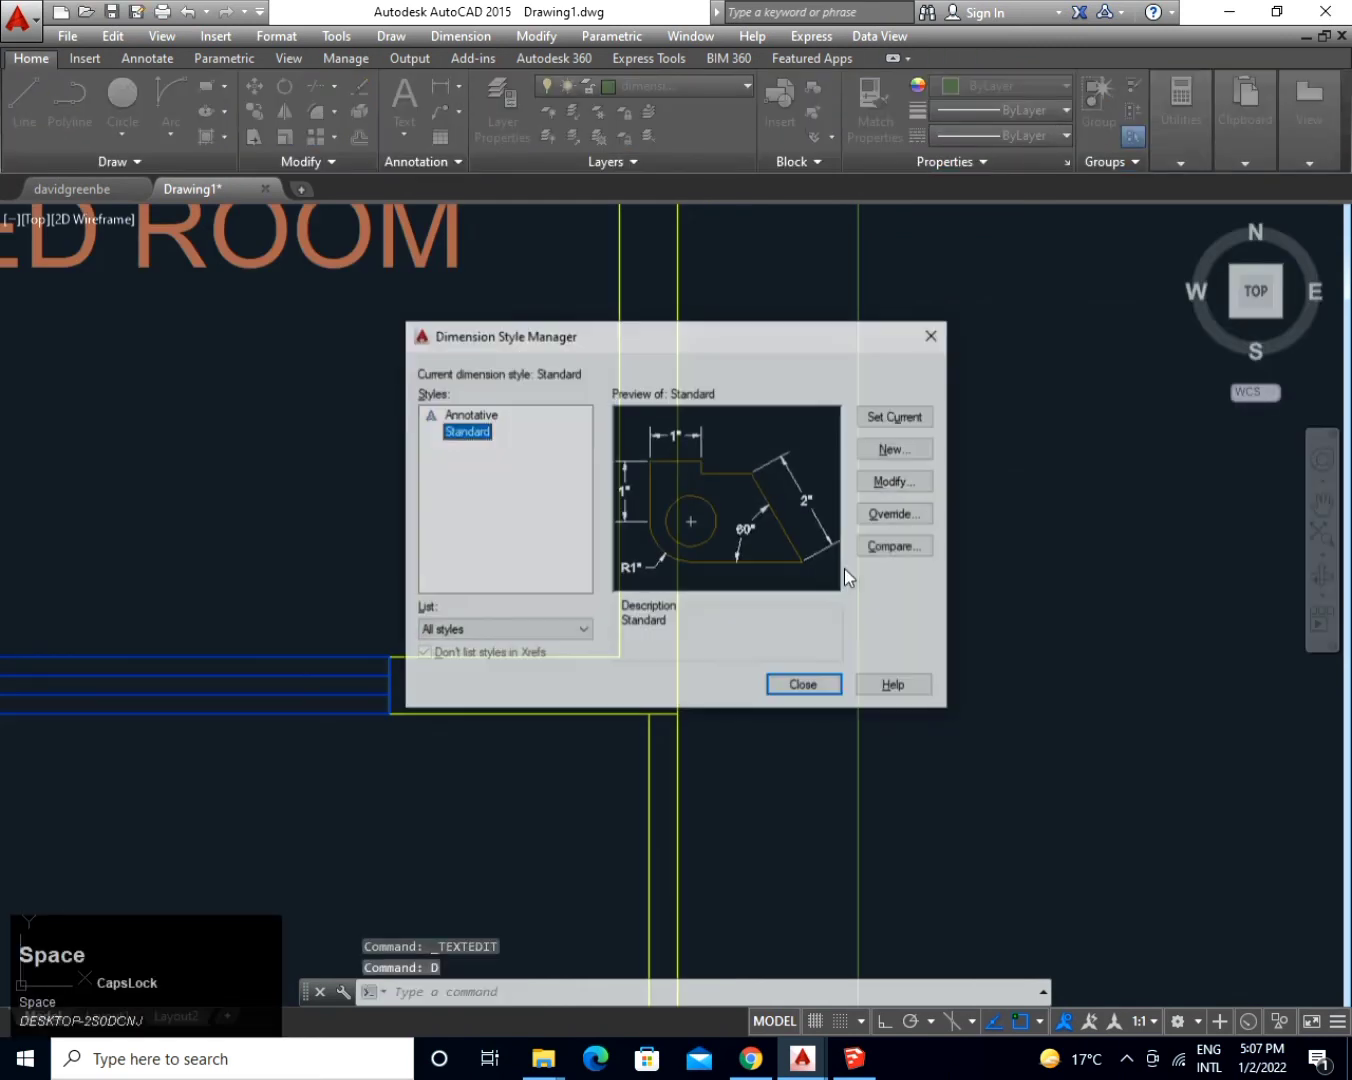
{"action": "left_click", "coordinate": [894, 482]}
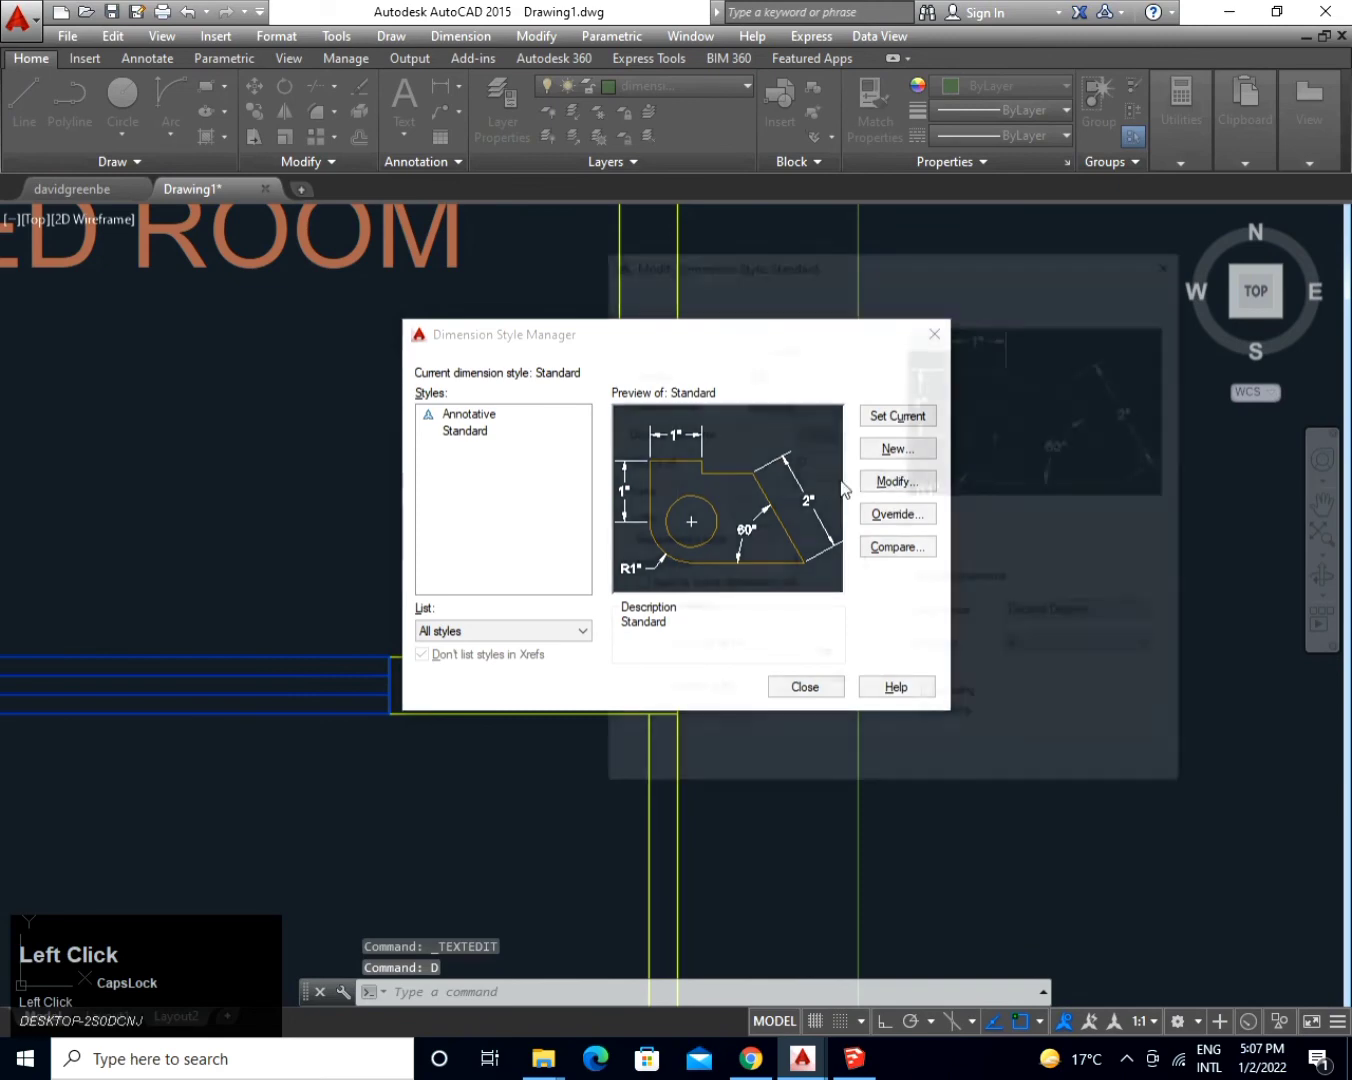
{"action": "left_click", "coordinate": [836, 298]}
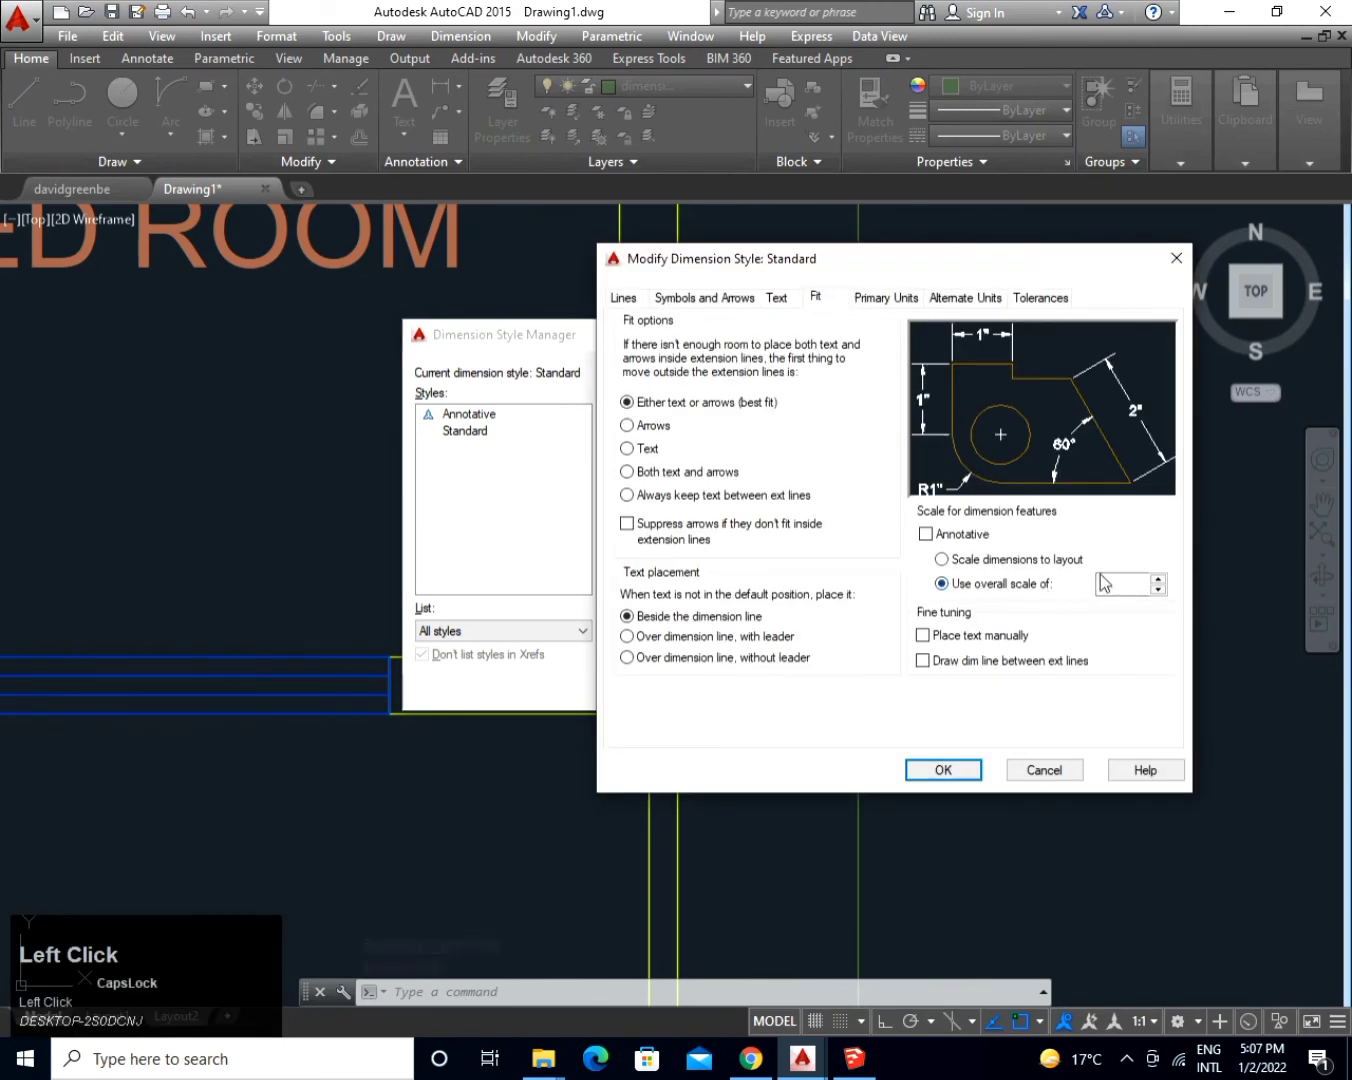
{"action": "left_click_drag", "start_coordinate": [1109, 583], "coordinate": [1057, 589]}
{"action": "type", "text": "50"}
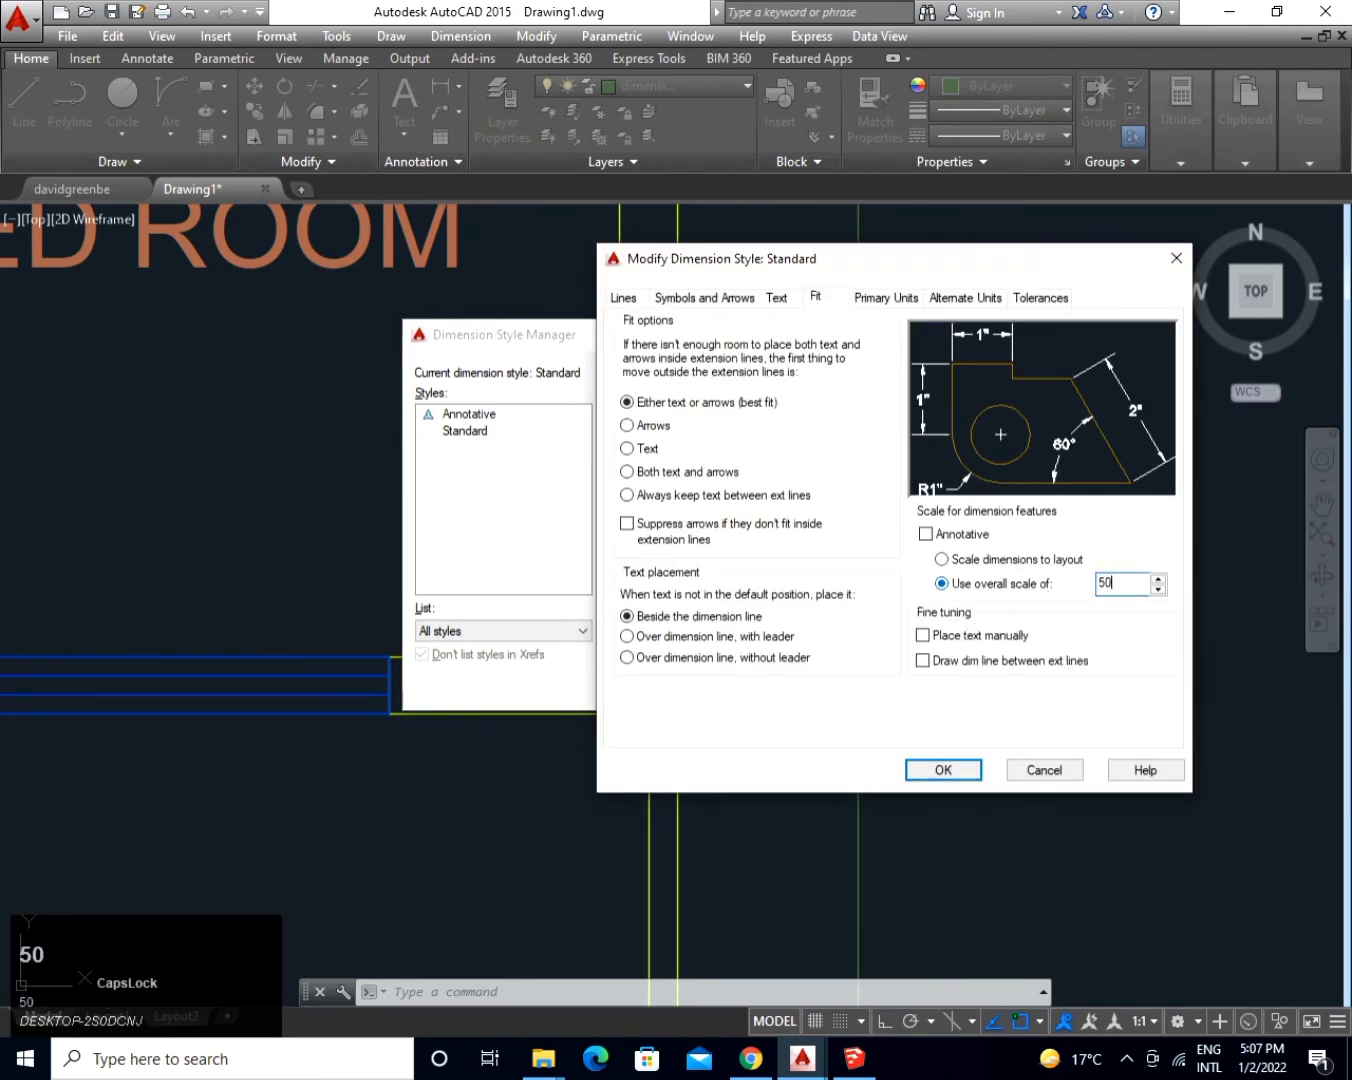
{"action": "left_click", "coordinate": [944, 768]}
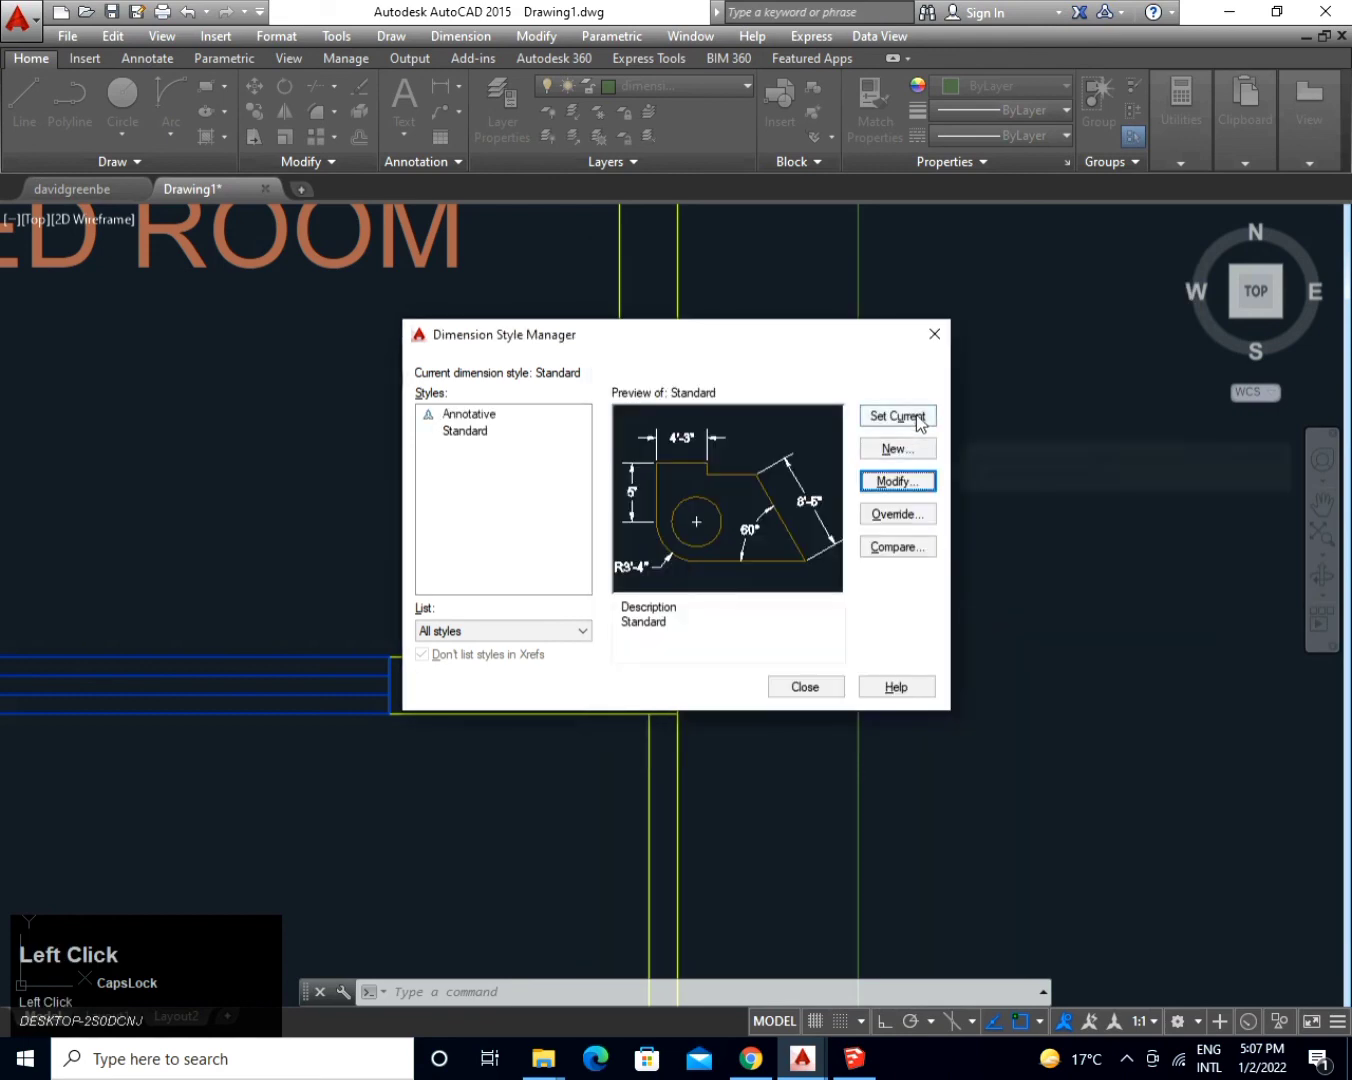
{"action": "left_click", "coordinate": [806, 686]}
Add a horizontal linear dimension across the full width of the plan's north side, placed just outside the boundary wall.
{"action": "scroll", "coordinate": [812, 676], "scroll_direction": "down", "scroll_amount": 5}
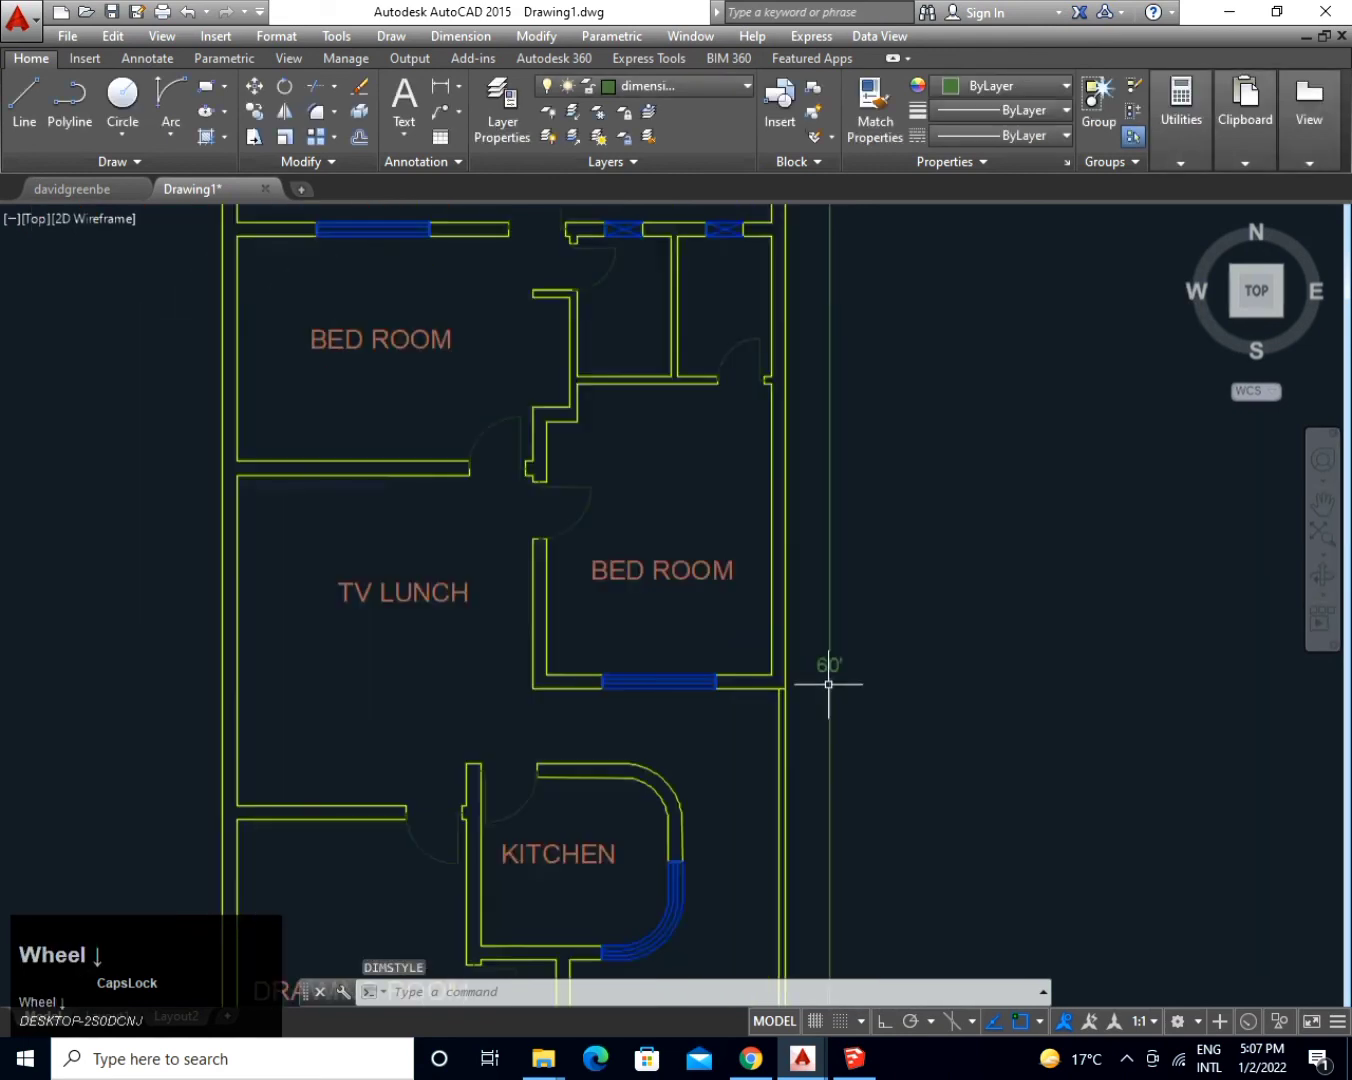
{"action": "middle_click", "coordinate": [869, 643]}
{"action": "middle_click_drag", "start_coordinate": [870, 642], "coordinate": [877, 684]}
{"action": "type", "text": "DAL"}
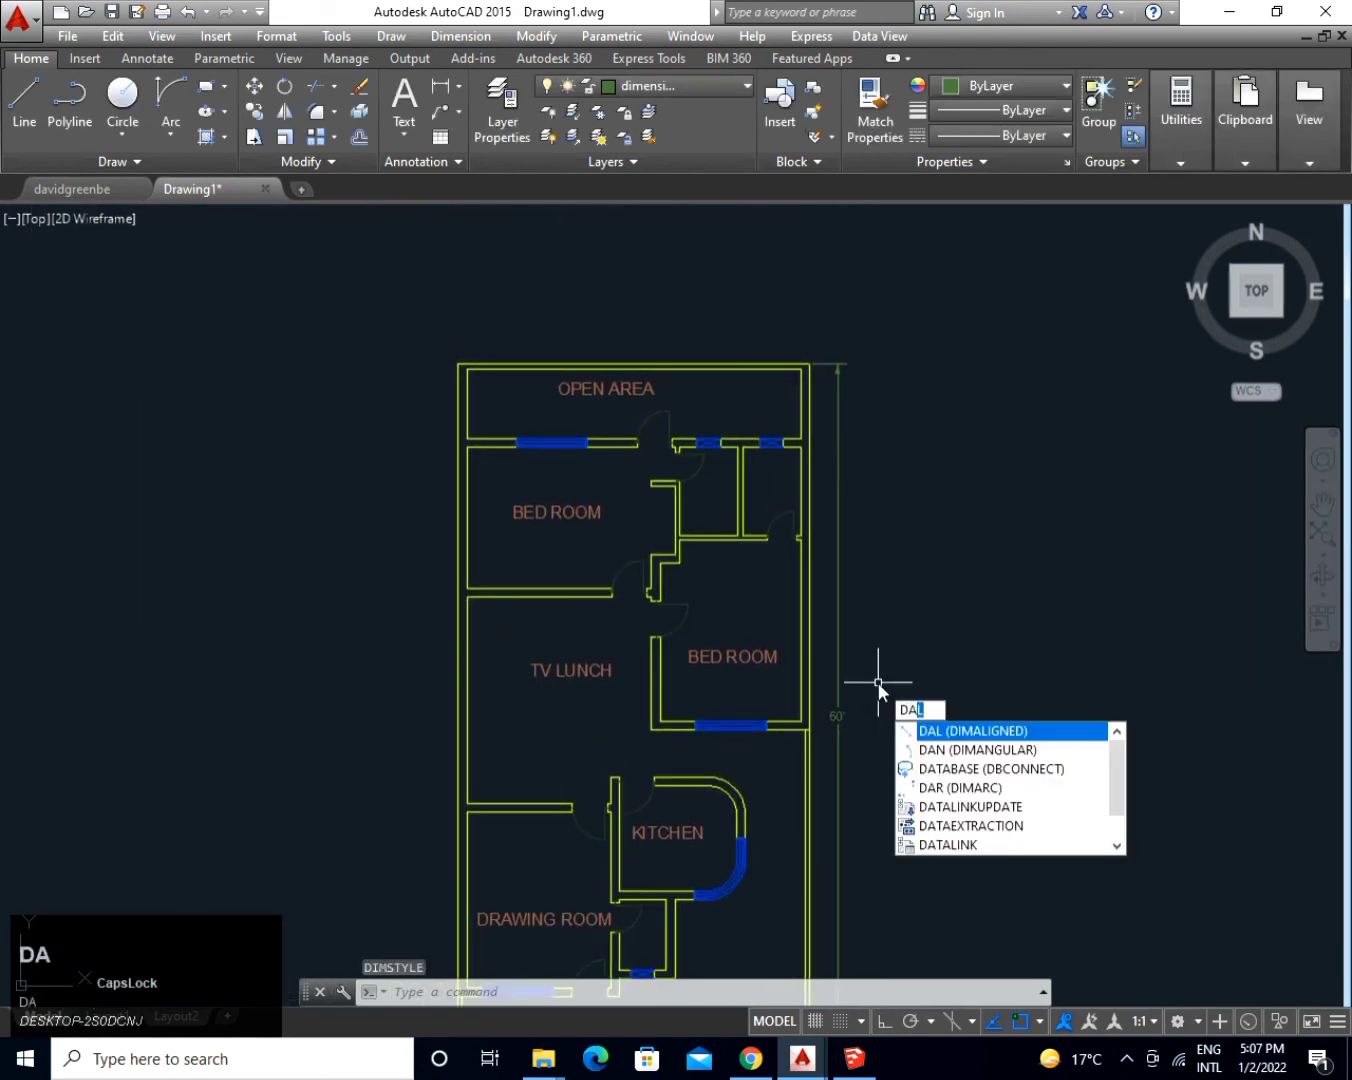
{"action": "key", "text": "BackSpace"}
{"action": "type", "text": "LI"}
{"action": "key", "text": "space"}
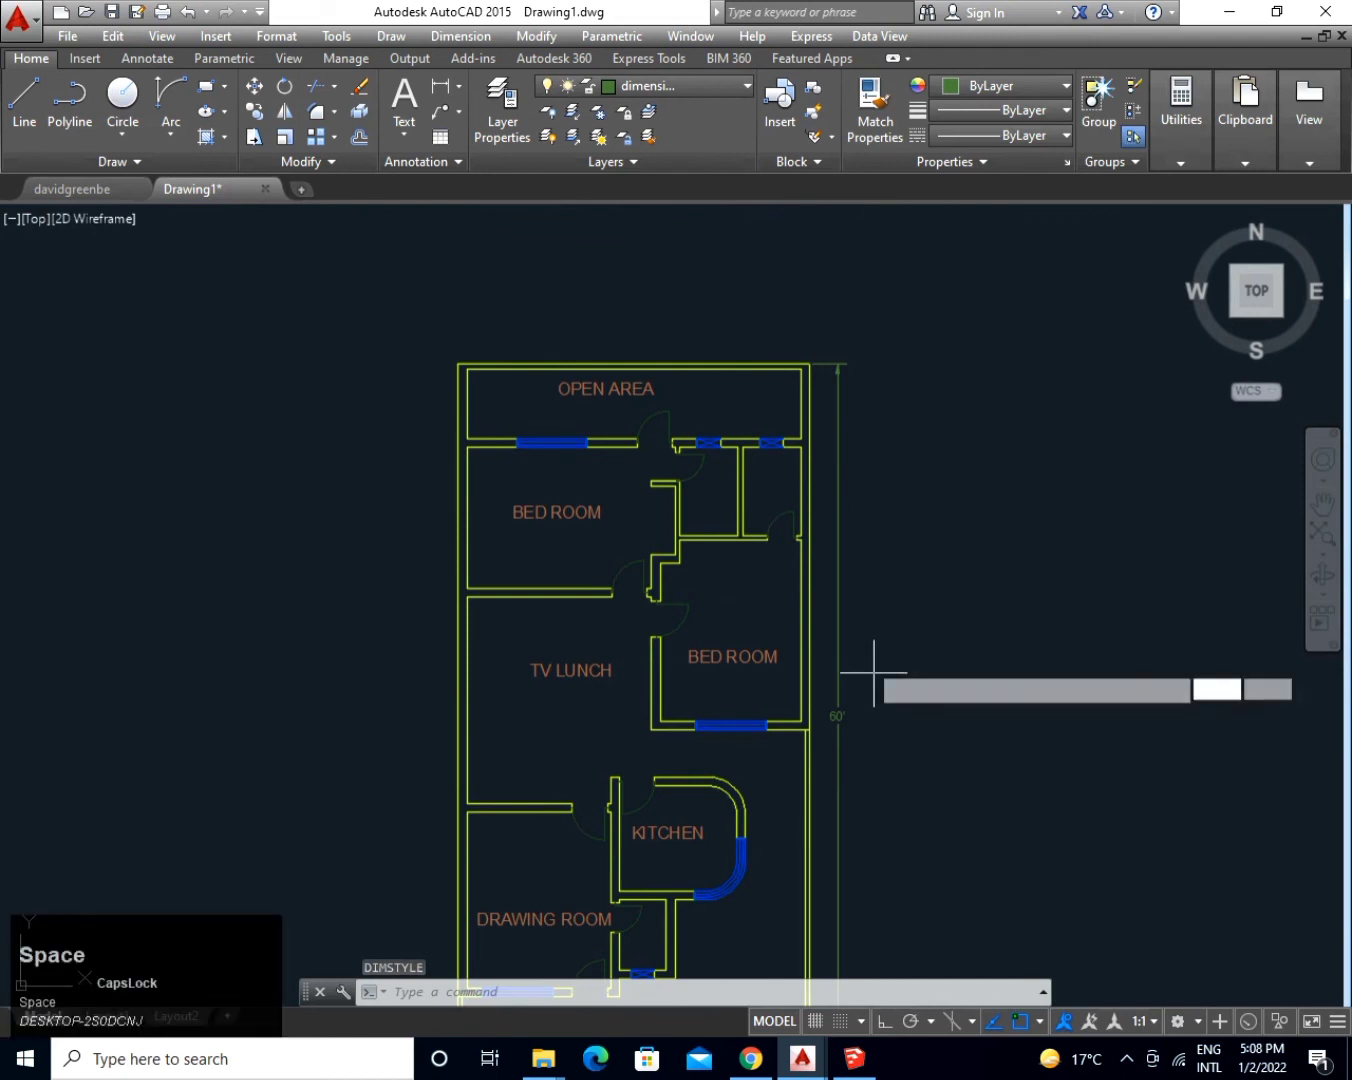
{"action": "left_click", "coordinate": [815, 365]}
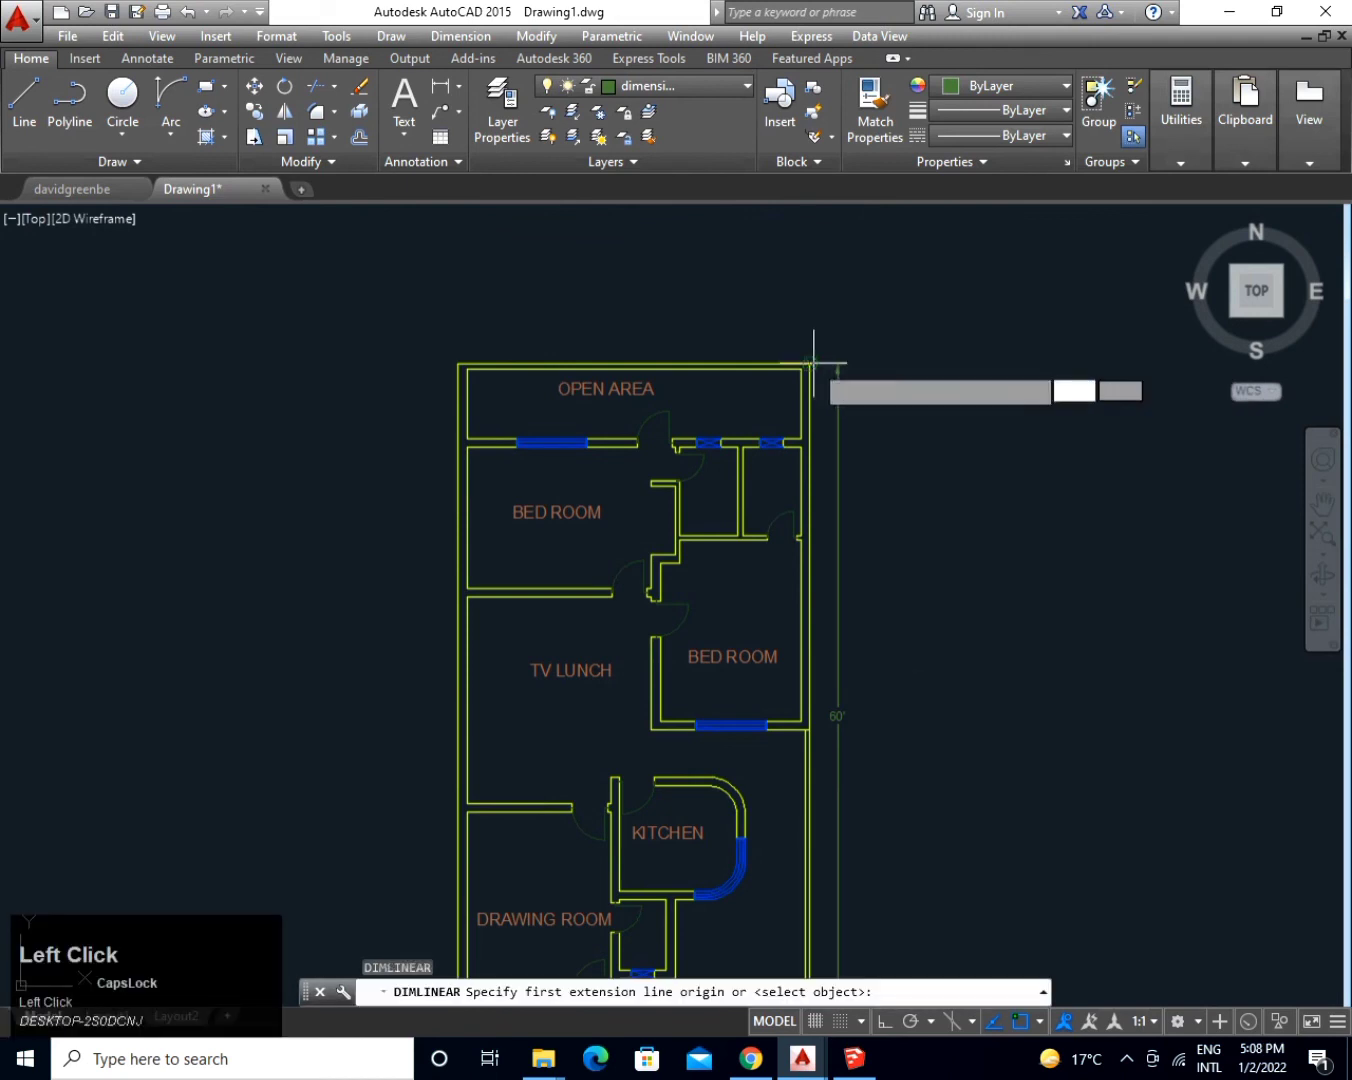
{"action": "left_click", "coordinate": [459, 364]}
{"action": "left_click", "coordinate": [463, 338]}
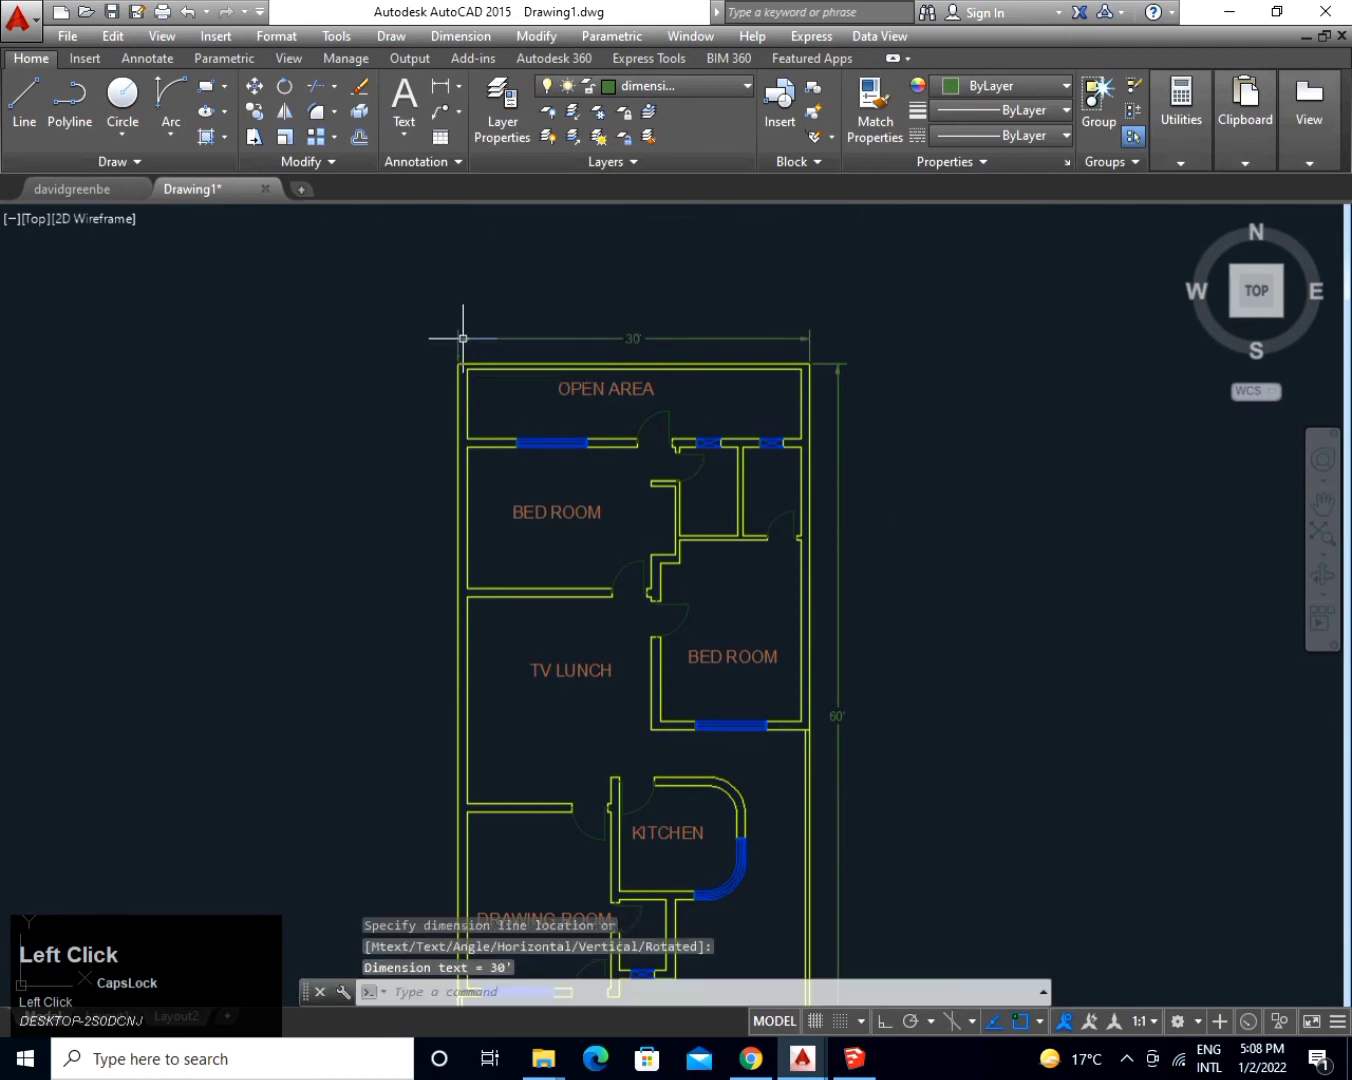
Open the blocks of Architectural - Metric.dwg from the Dynamic Blocks sample folder in DesignCenter.
{"action": "middle_click_drag", "start_coordinate": [704, 840], "coordinate": [691, 635]}
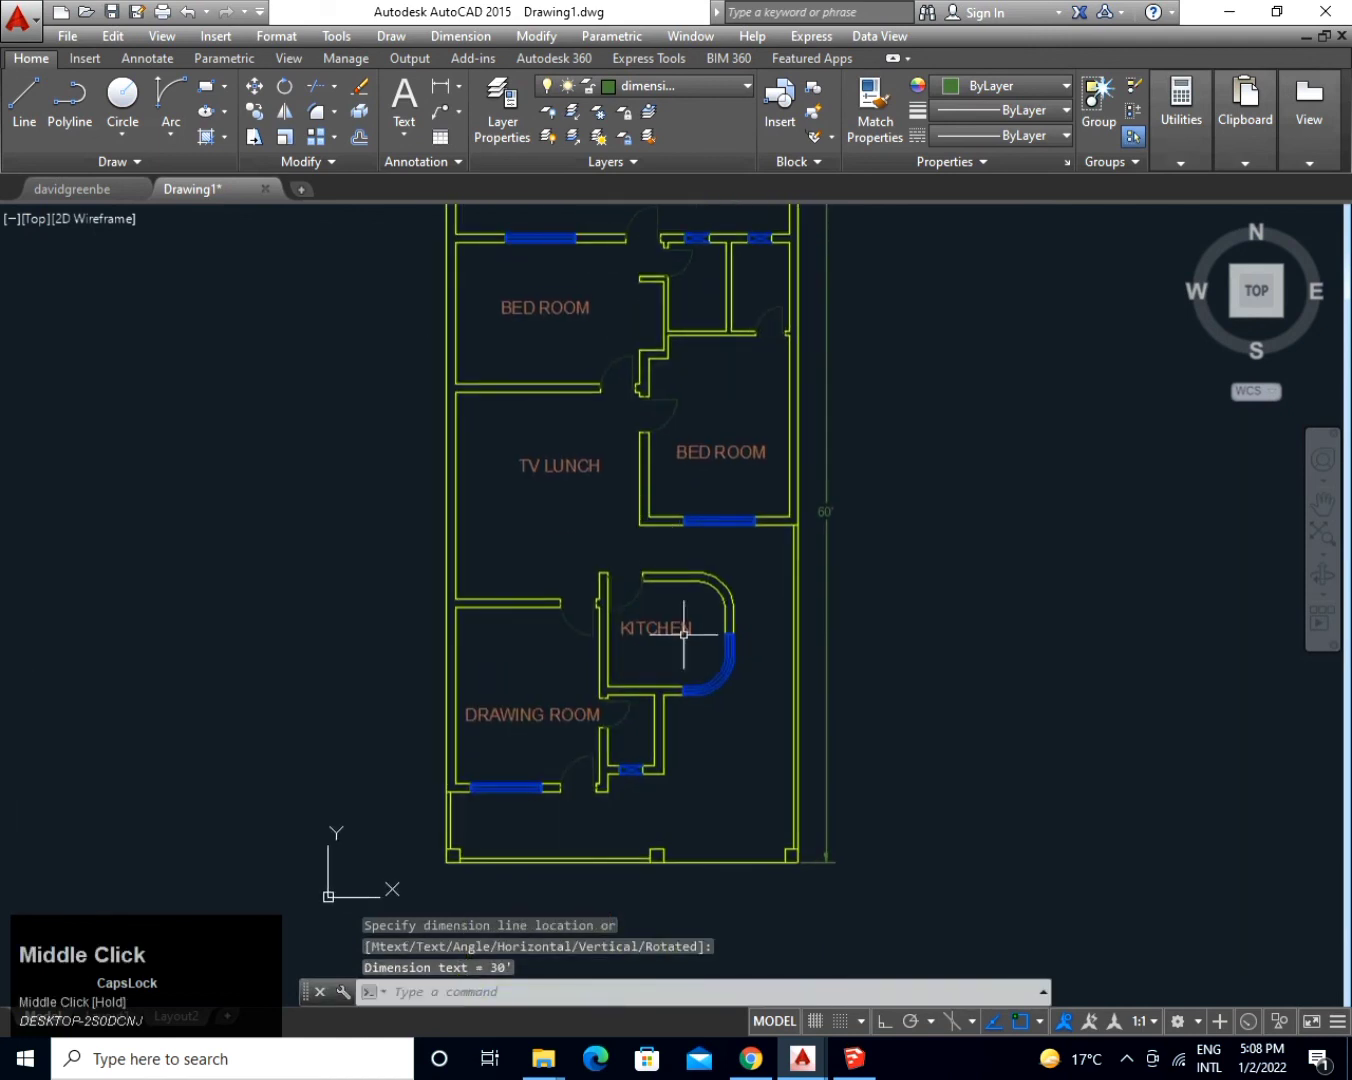
{"action": "key", "text": "ctrl+2"}
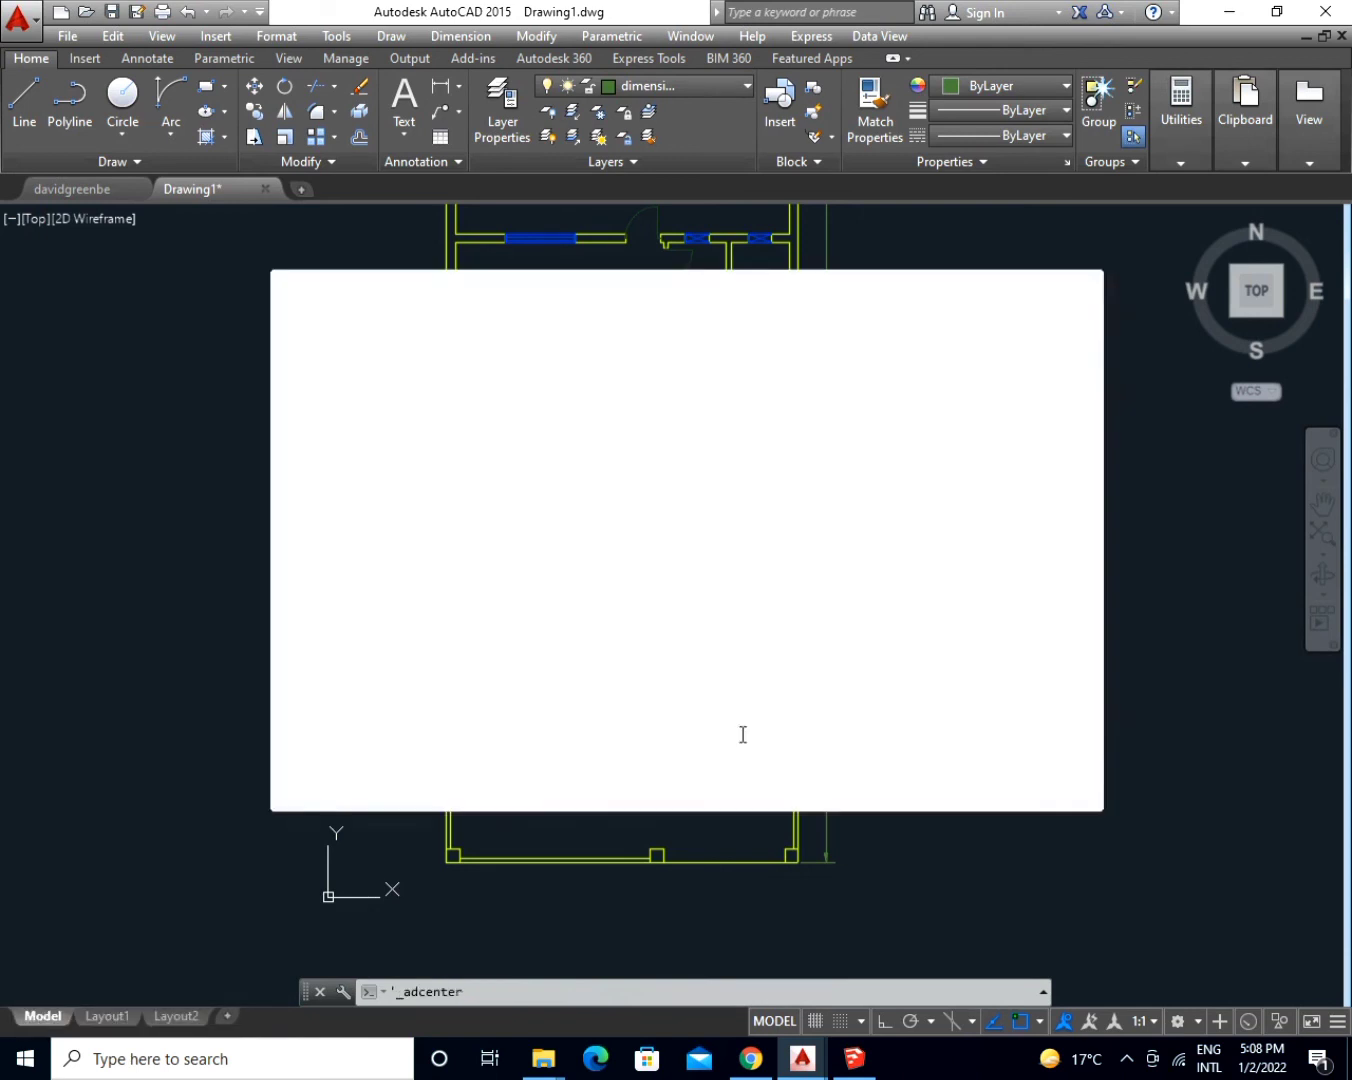
{"action": "left_click", "coordinate": [341, 470]}
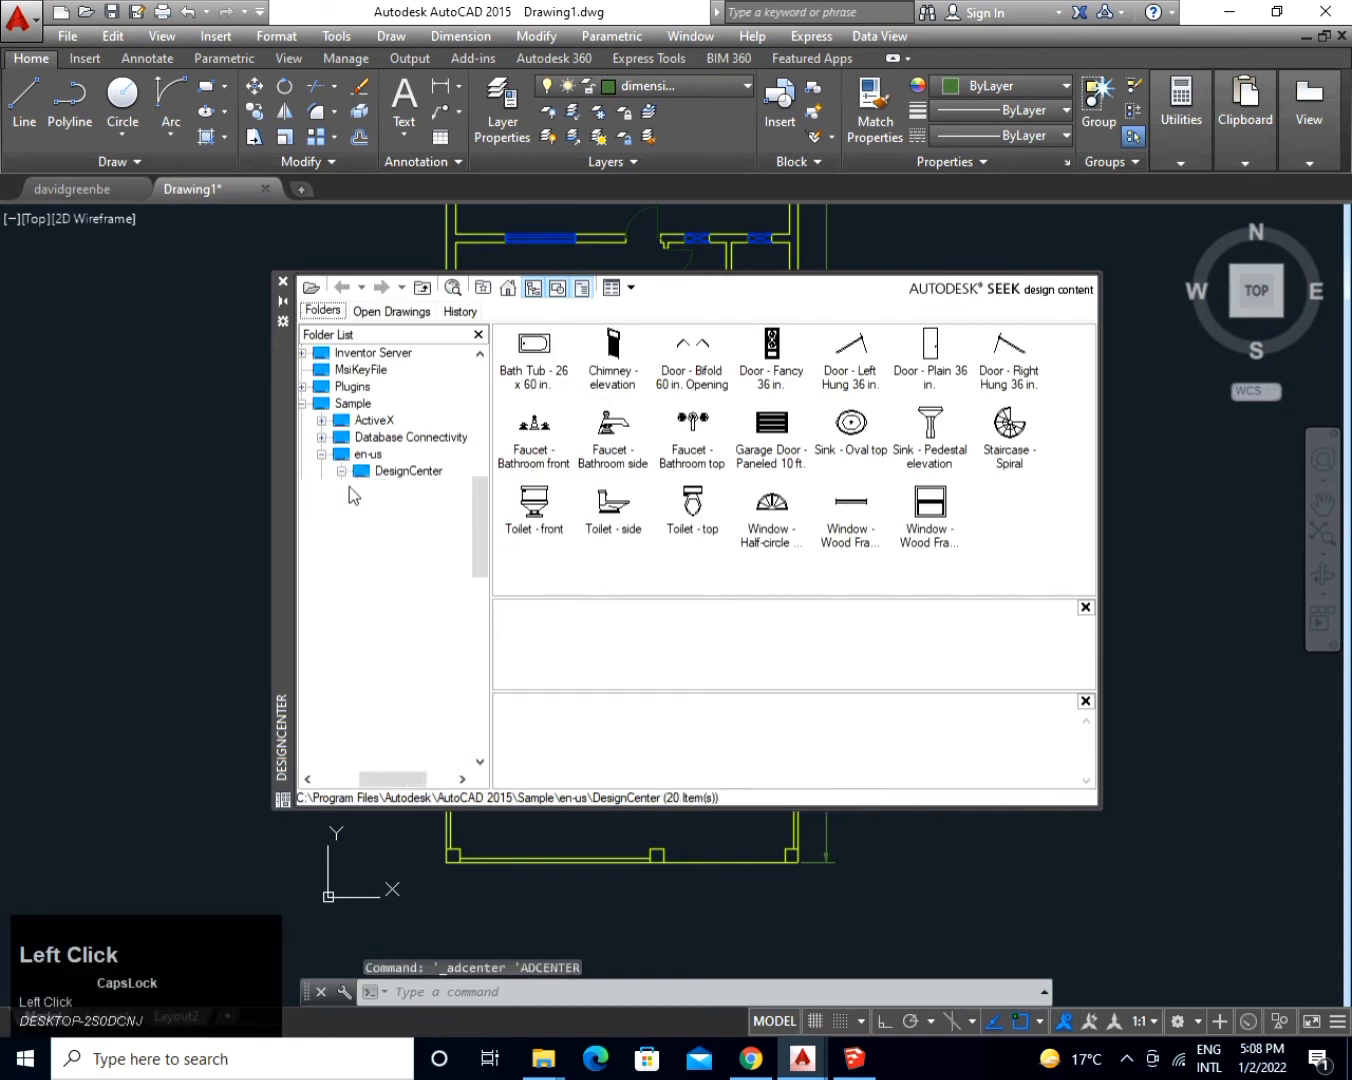
{"action": "left_click", "coordinate": [342, 488]}
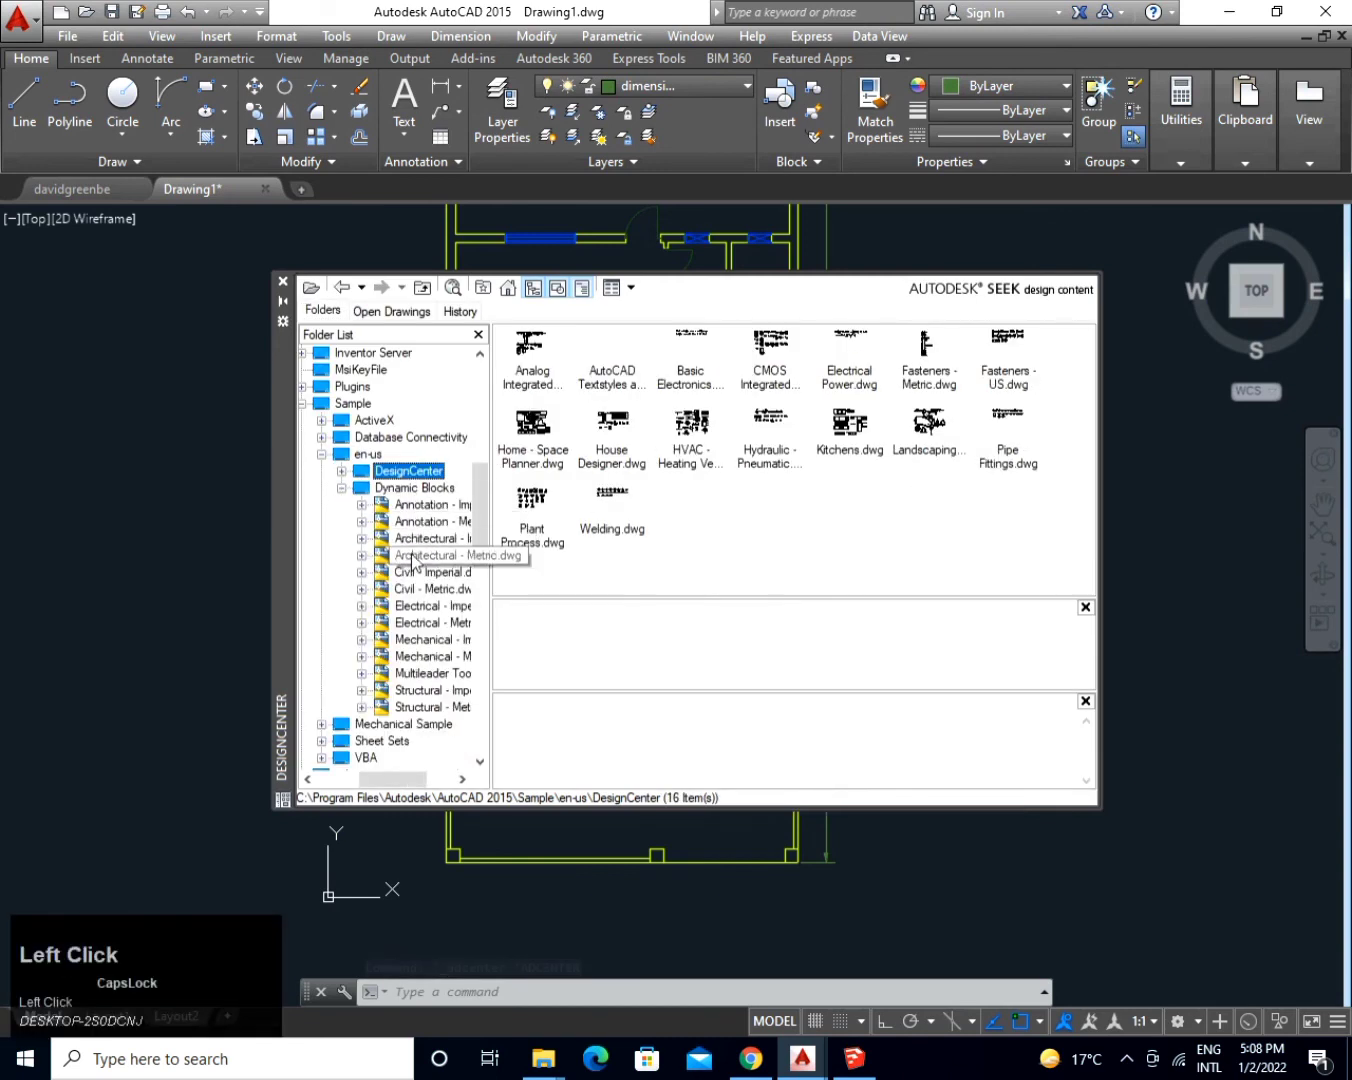
{"action": "left_click", "coordinate": [413, 558]}
{"action": "double_click", "coordinate": [534, 350]}
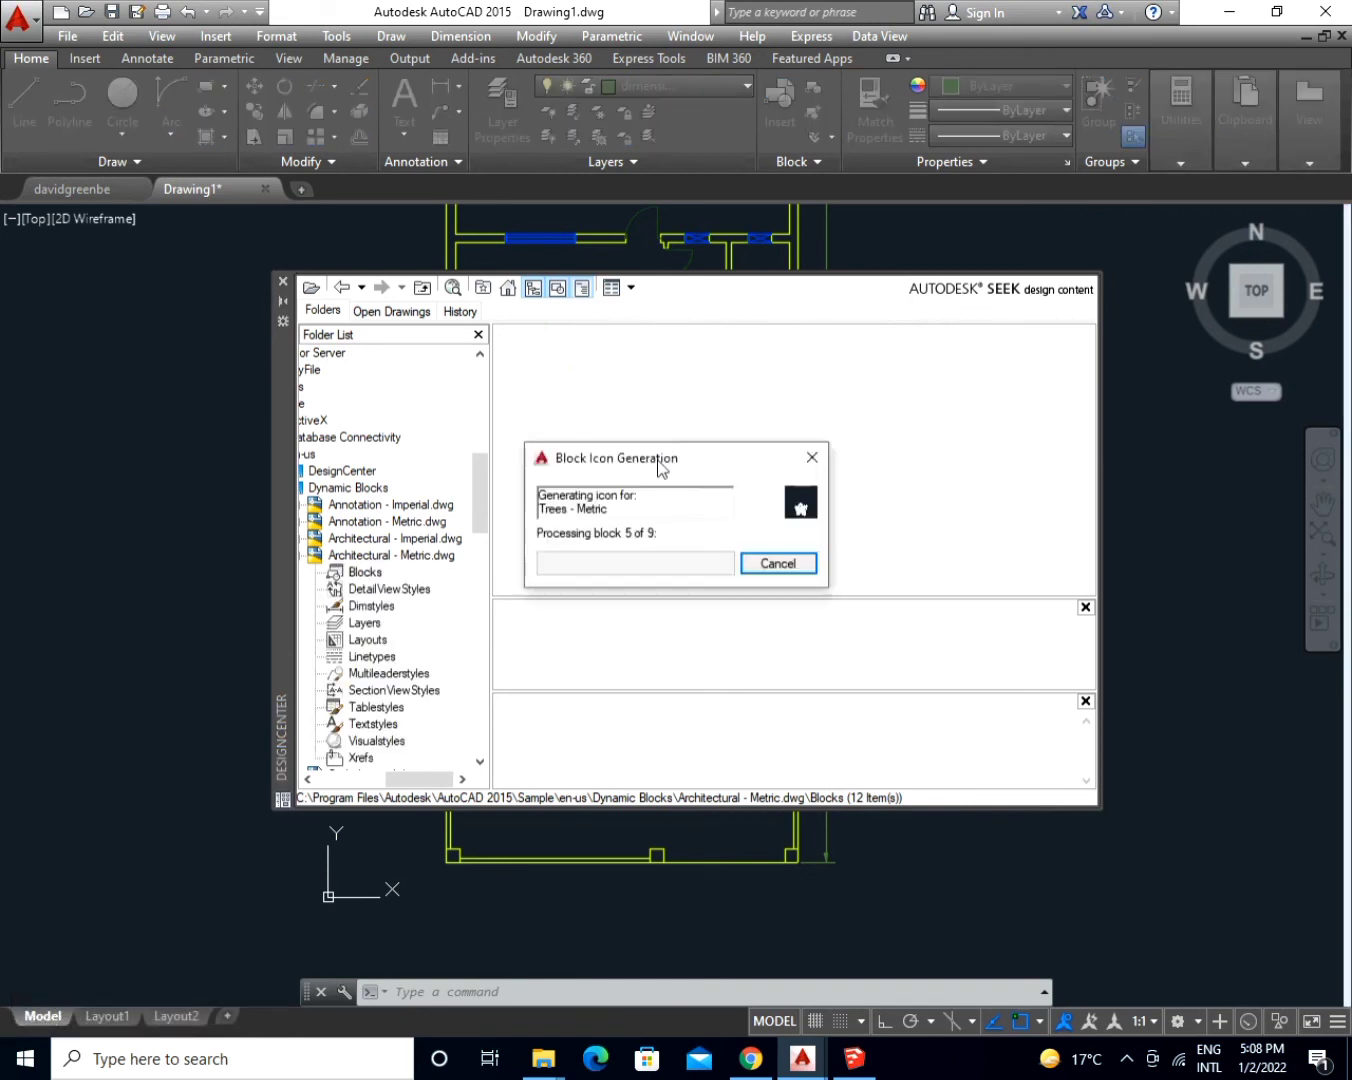
Insert the Vehicles - Metric block into the empty space west of the plan and close DesignCenter.
{"action": "left_click_drag", "start_coordinate": [595, 442], "coordinate": [372, 478]}
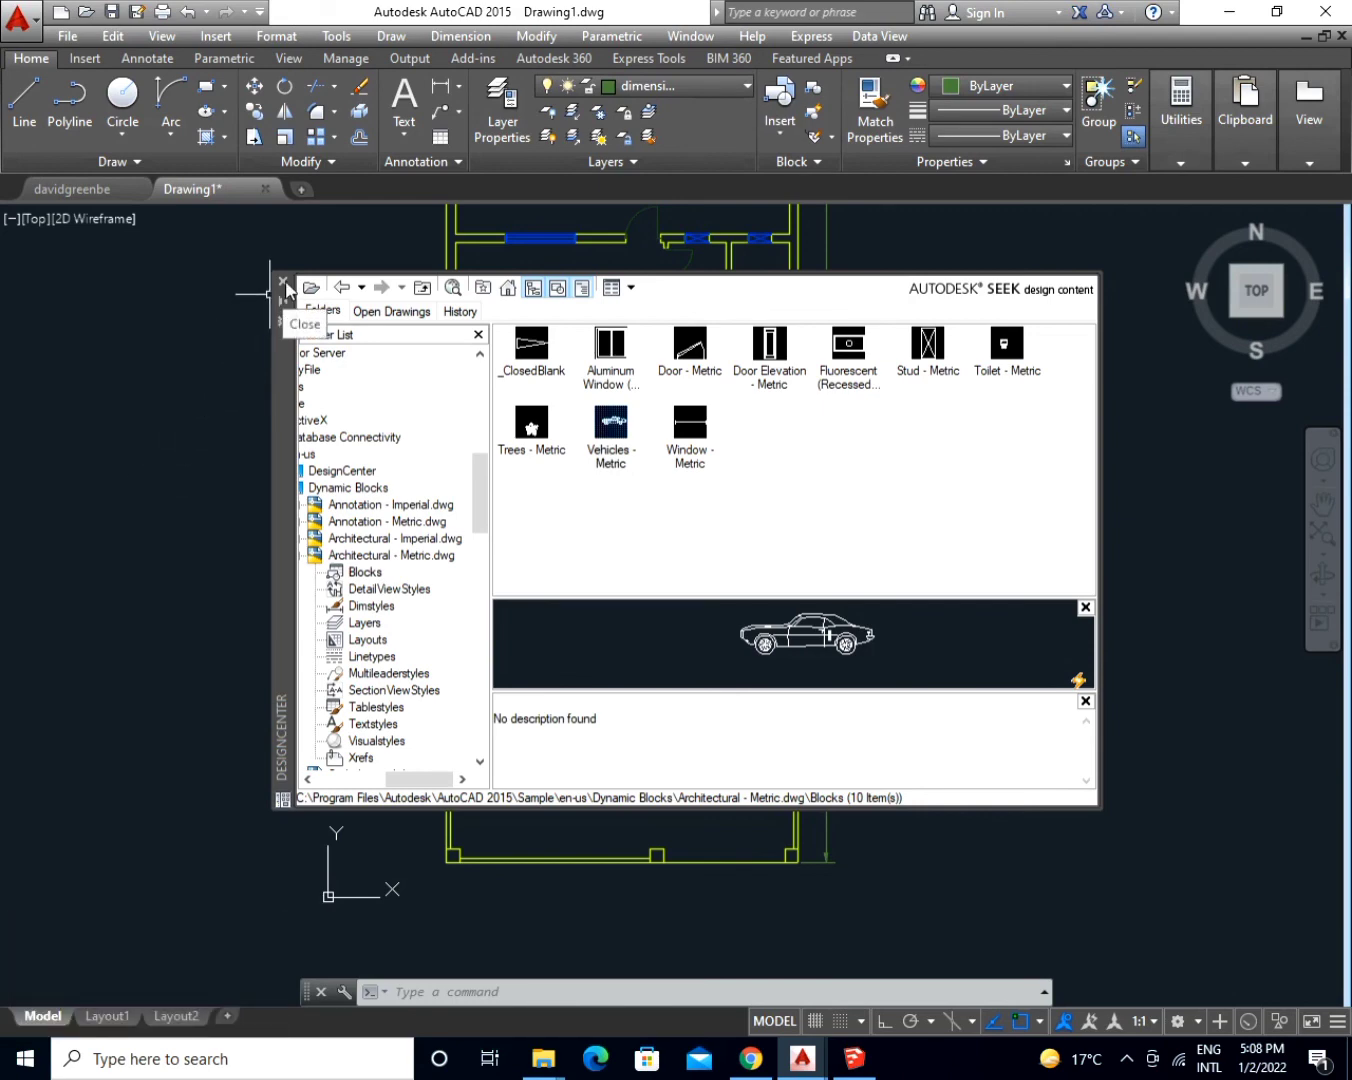
{"action": "left_click_drag", "start_coordinate": [288, 292], "coordinate": [401, 418]}
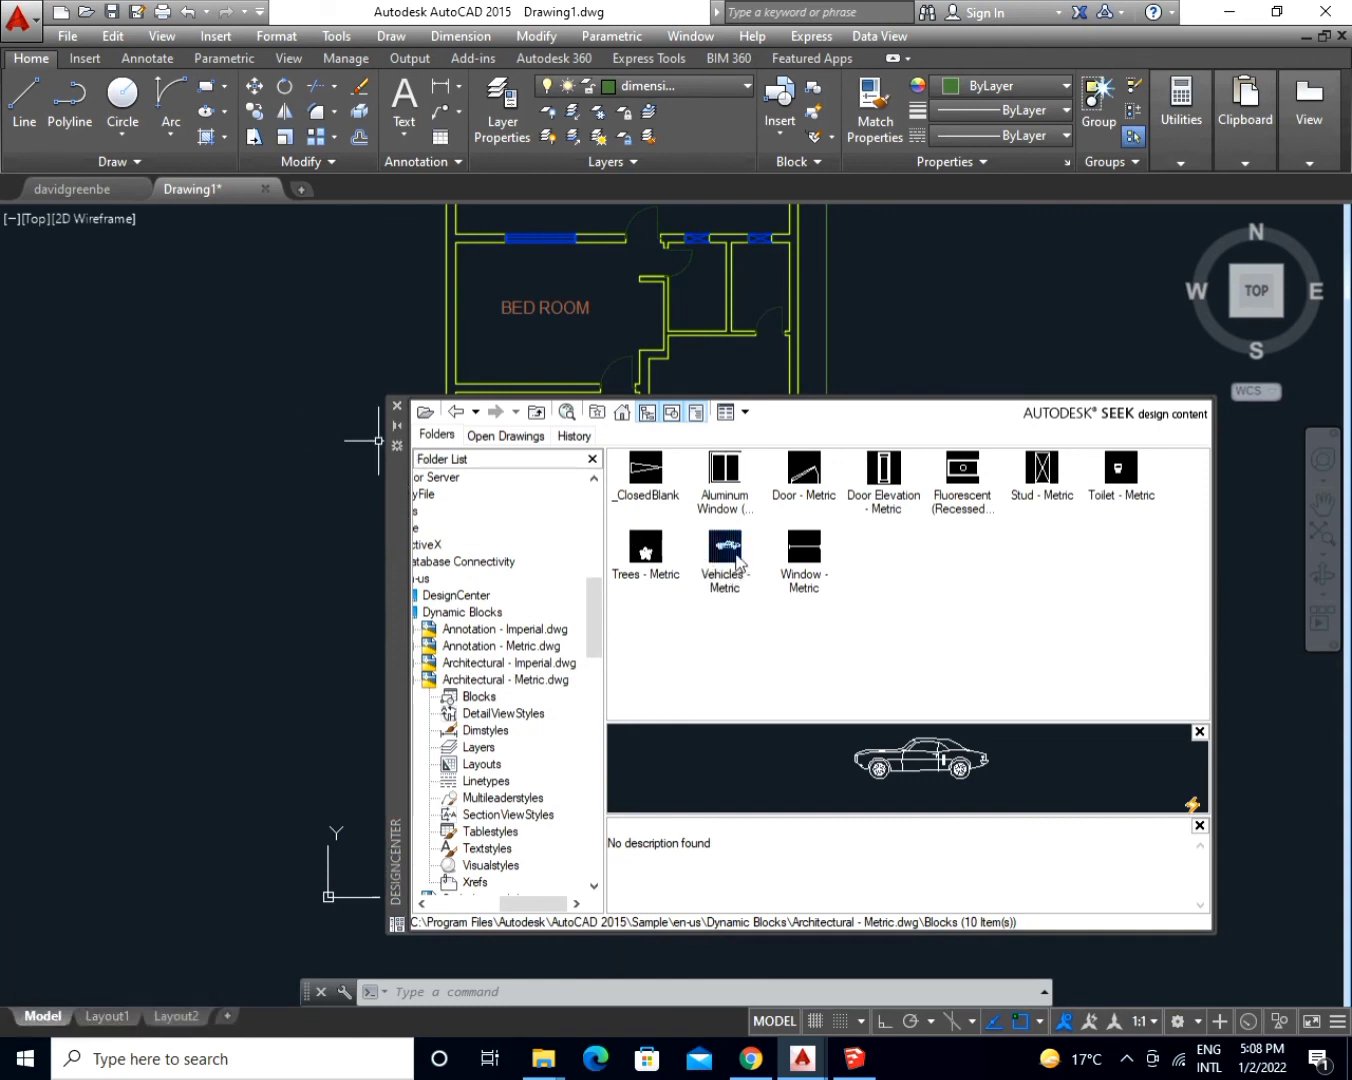
{"action": "left_click_drag", "start_coordinate": [730, 554], "coordinate": [192, 534]}
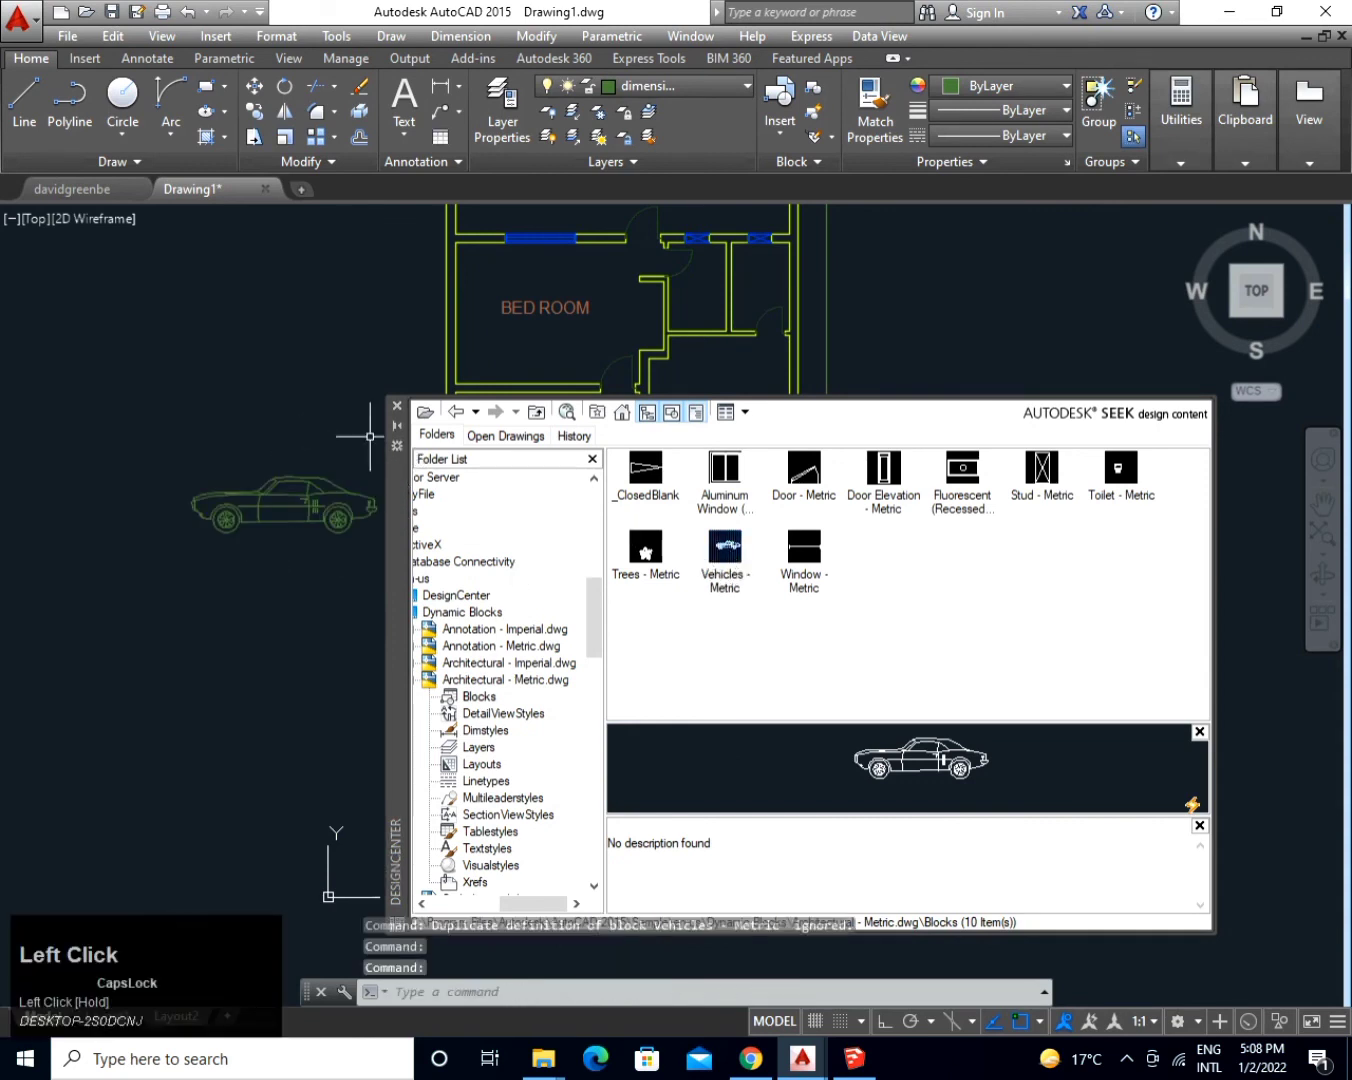
{"action": "left_click", "coordinate": [397, 407]}
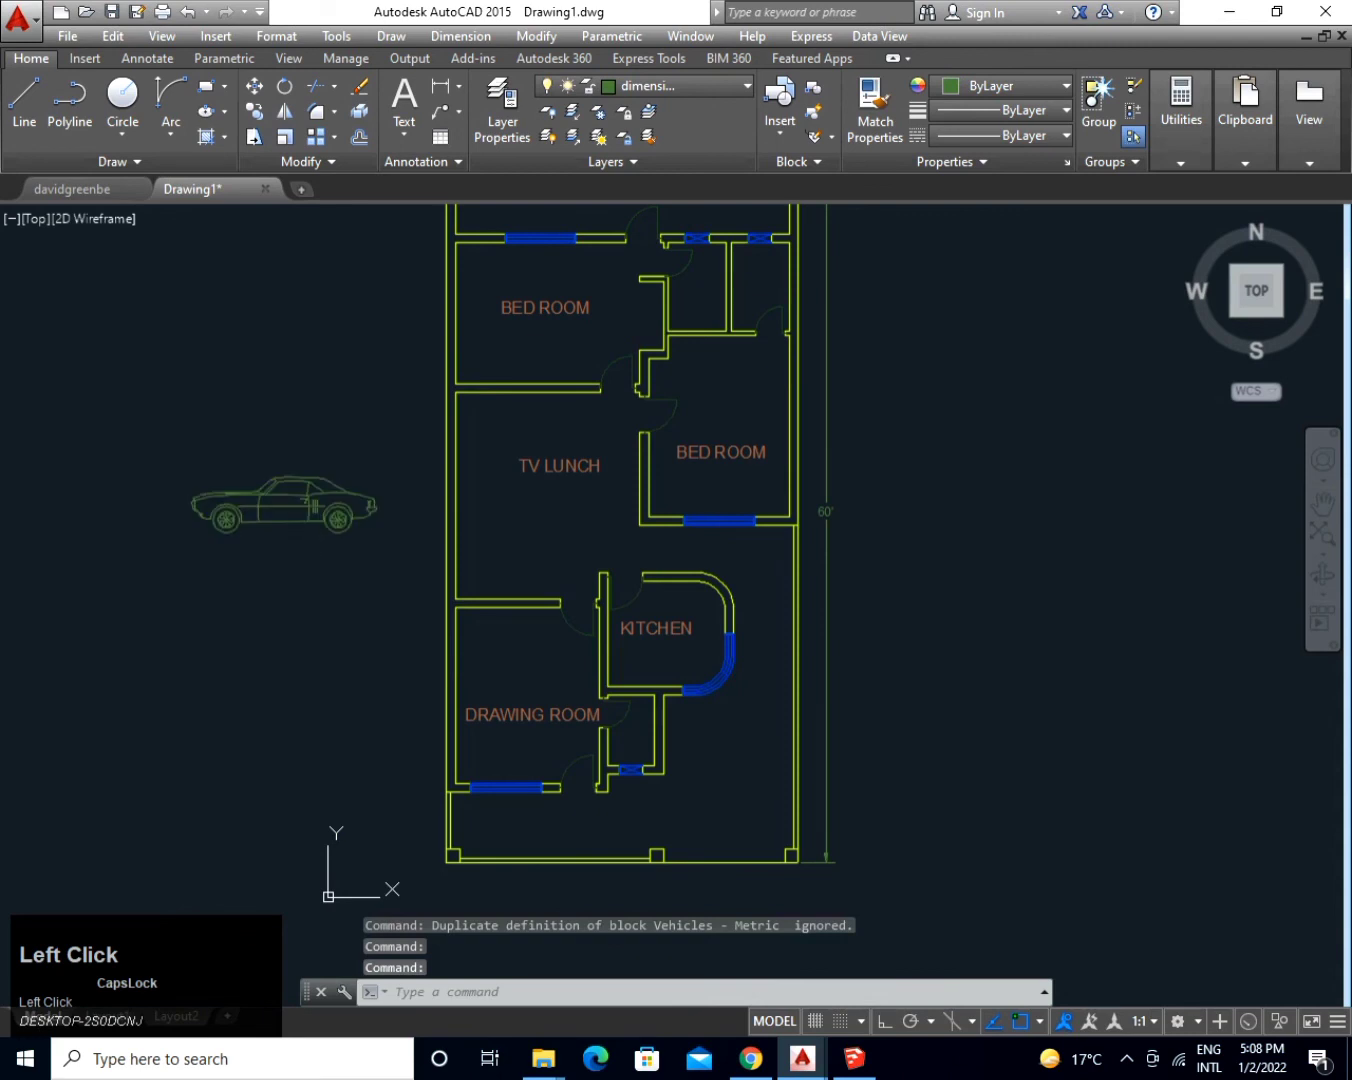
Switch the vehicle block to its Sedan (Top) view and rotate it a quarter turn to stand lengthwise along the plan.
{"action": "left_click", "coordinate": [220, 517]}
{"action": "left_click", "coordinate": [181, 543]}
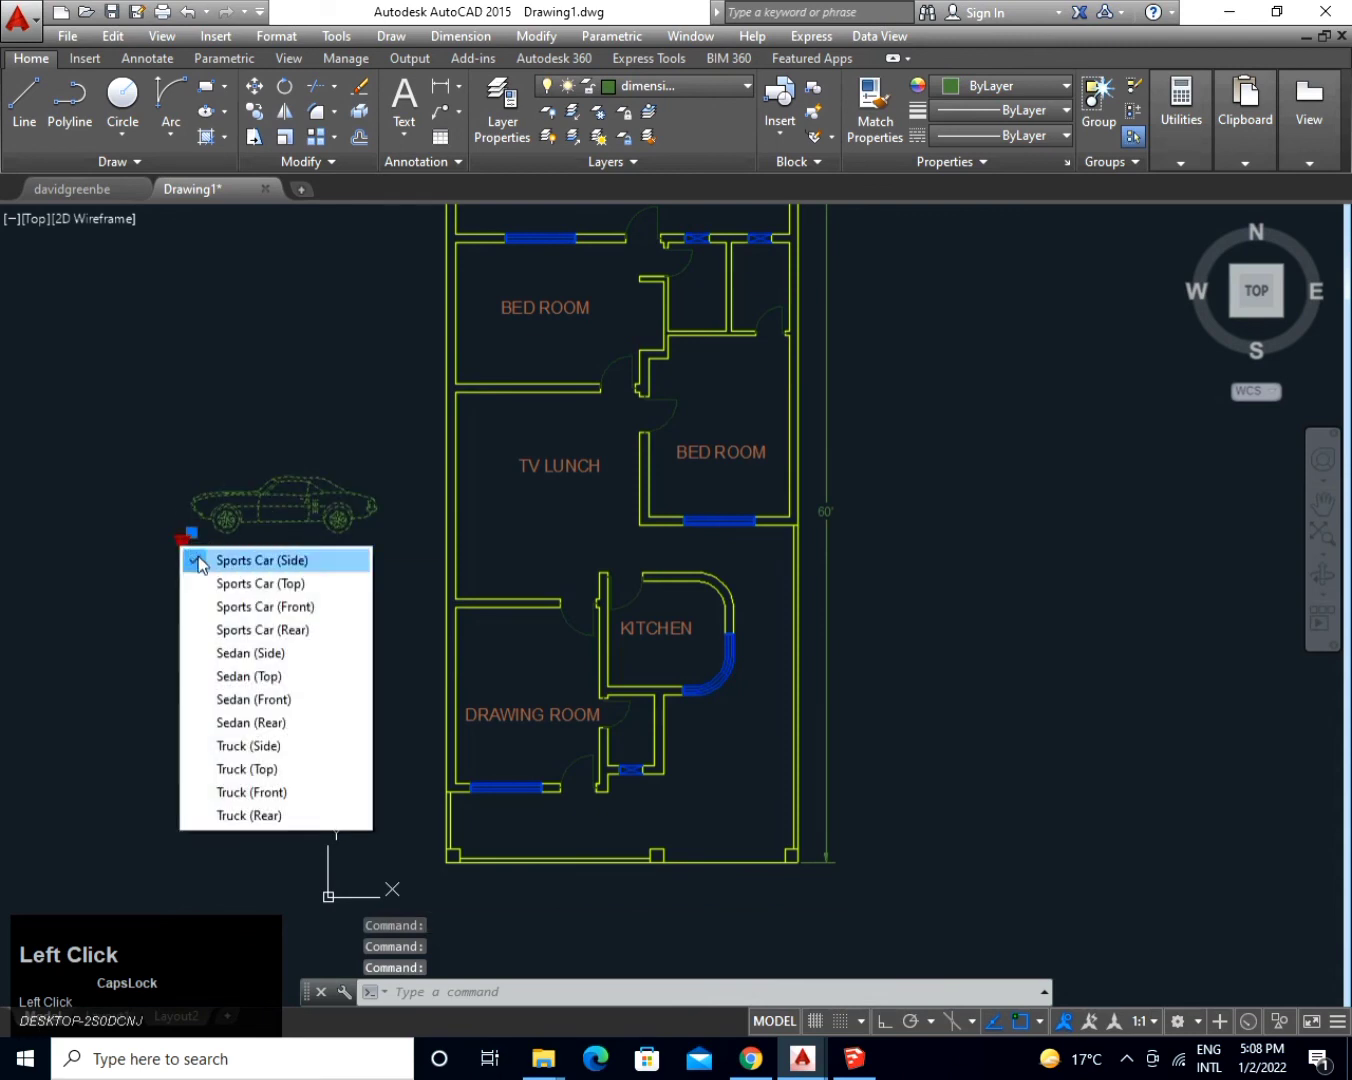
{"action": "left_click", "coordinate": [240, 679]}
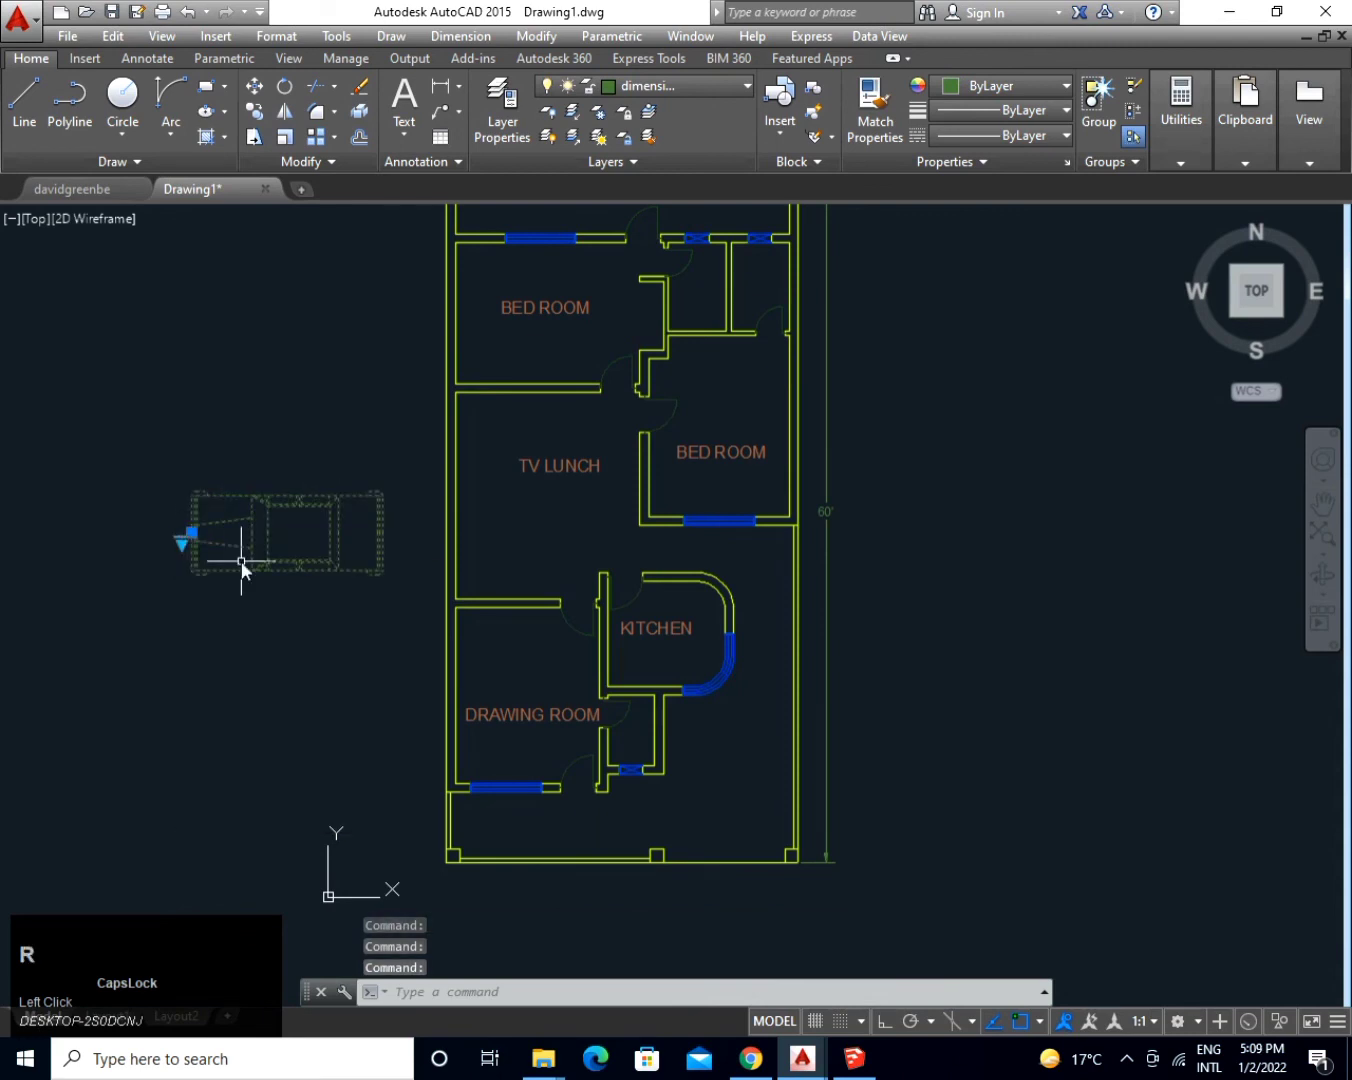
{"action": "type", "text": "ro"}
{"action": "key", "text": "space"}
{"action": "left_click", "coordinate": [232, 523]}
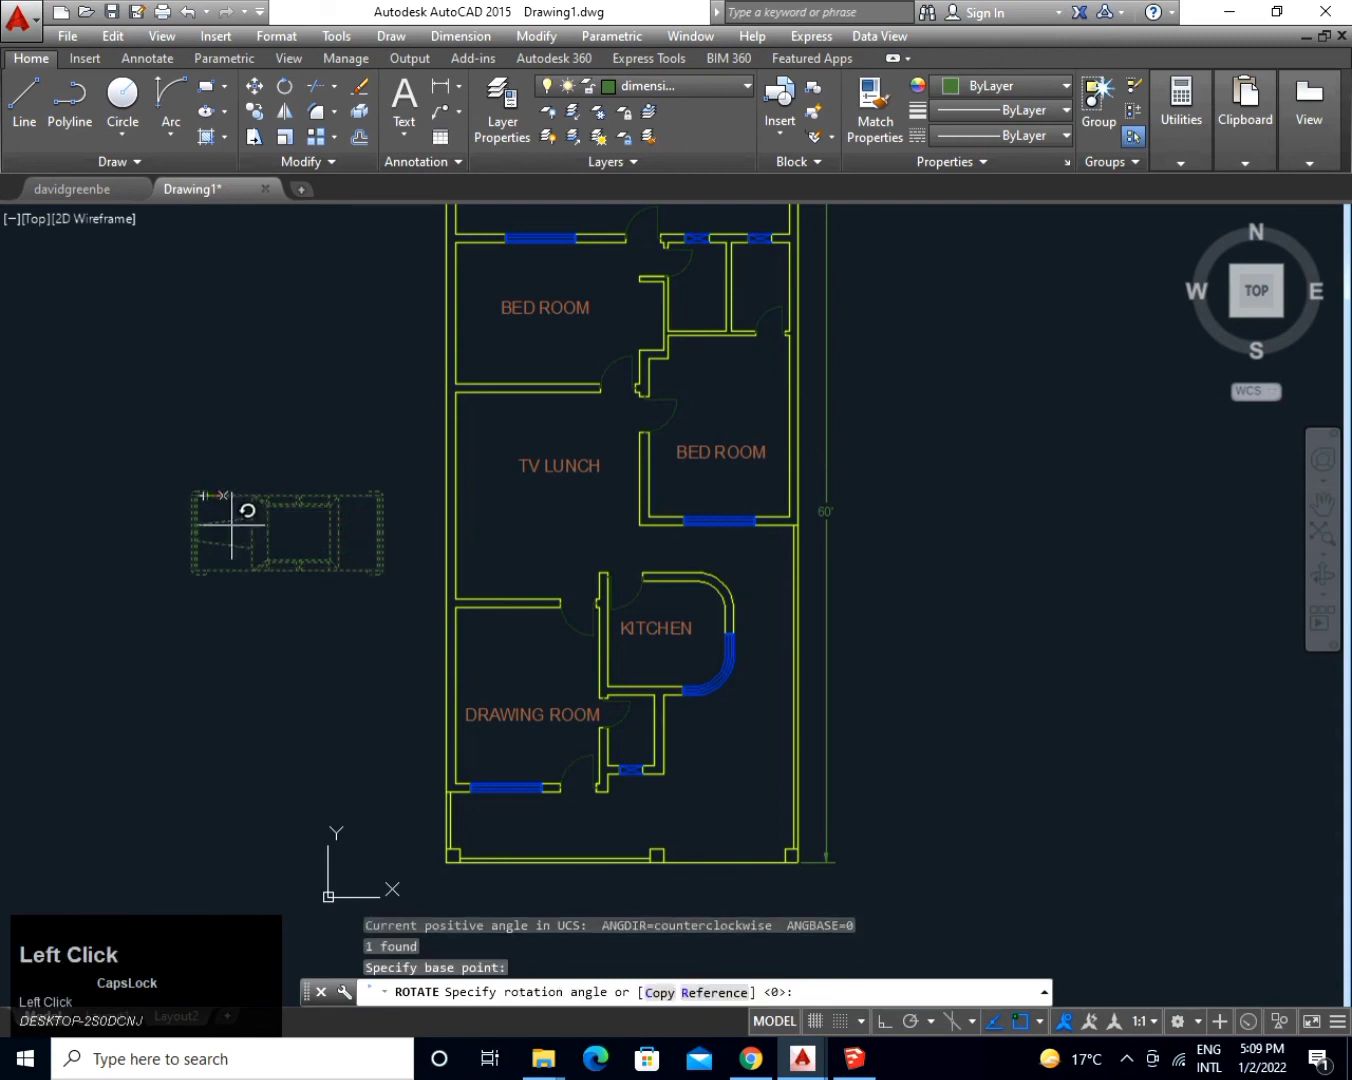
{"action": "left_click", "coordinate": [232, 662]}
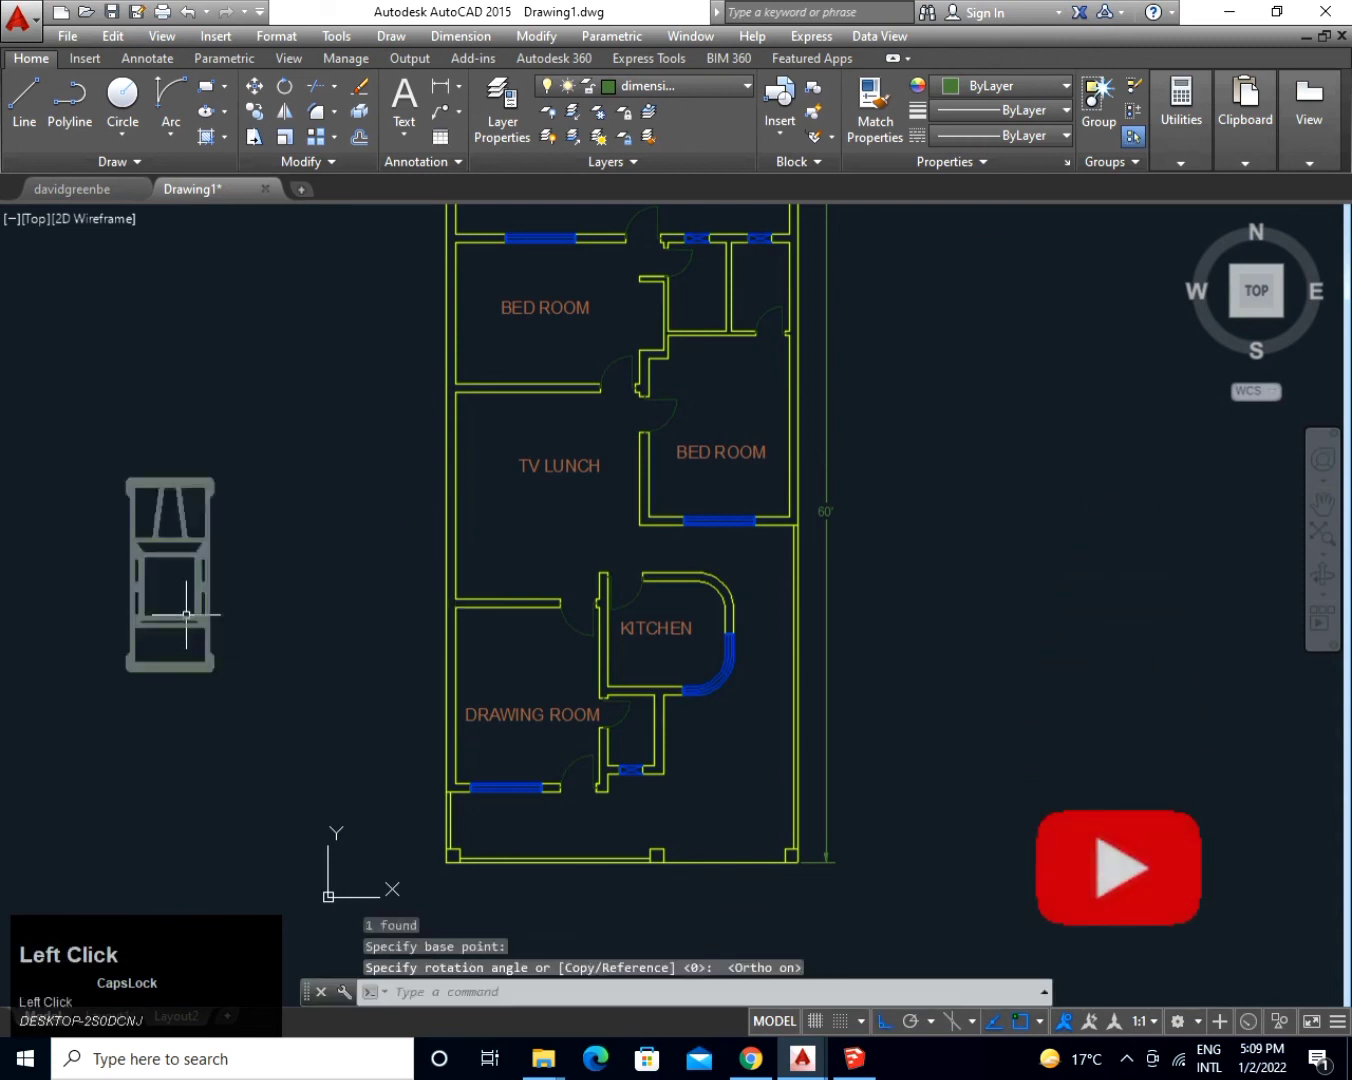
Move the sedan block into the car porch area south of the kitchen.
{"action": "left_click", "coordinate": [177, 573]}
{"action": "type", "text": "m"}
{"action": "key", "text": "space"}
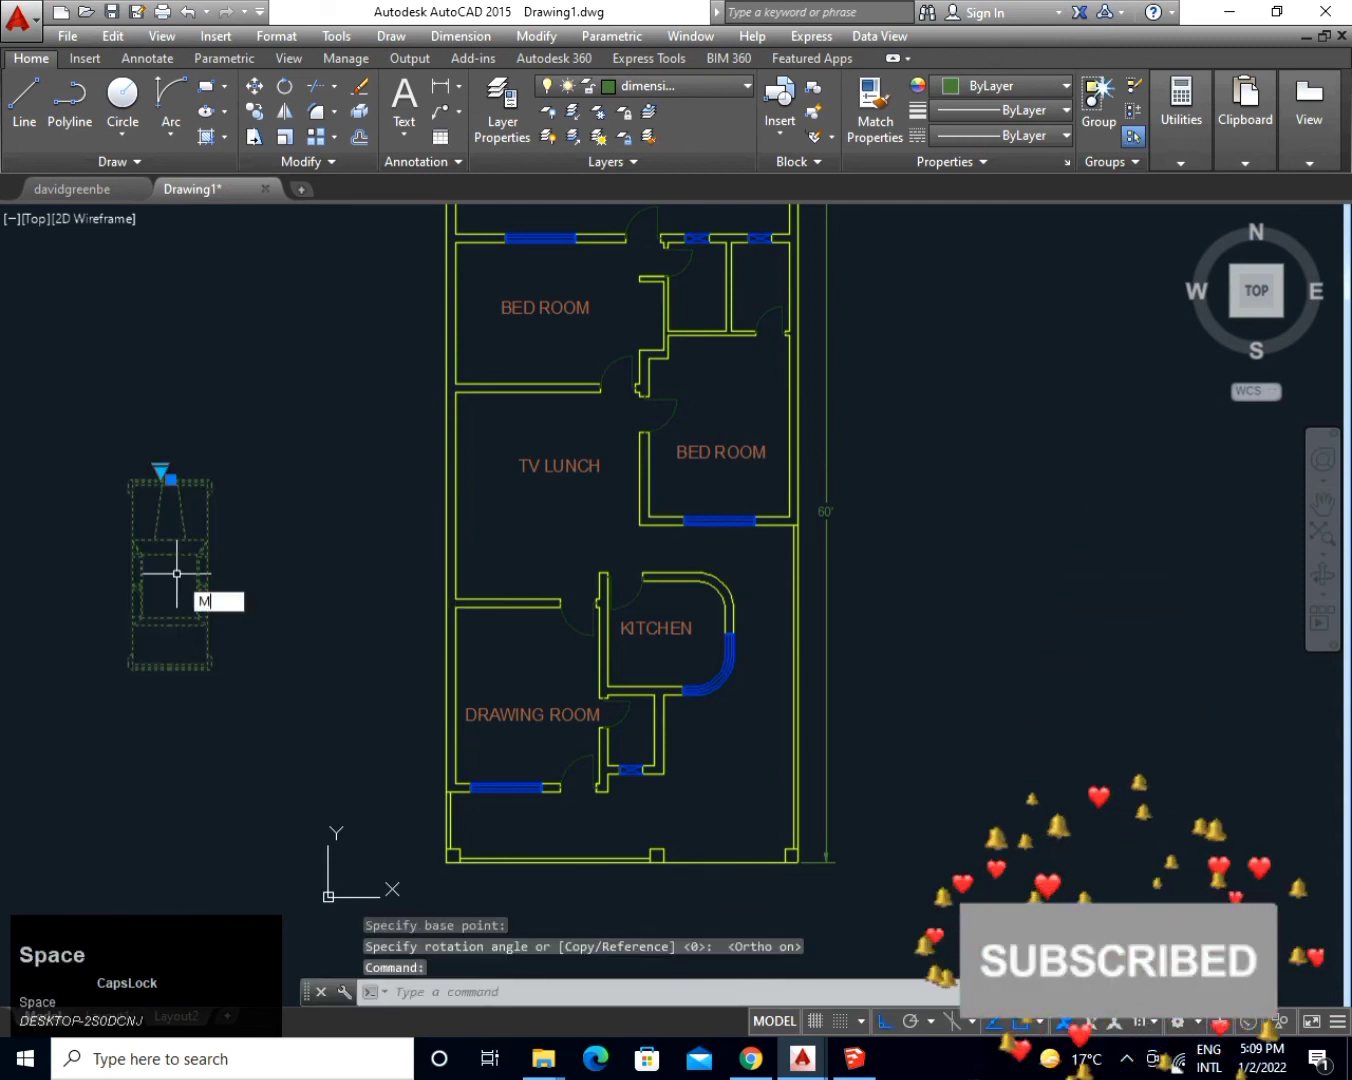
{"action": "left_click", "coordinate": [177, 572]}
{"action": "key", "text": "F8"}
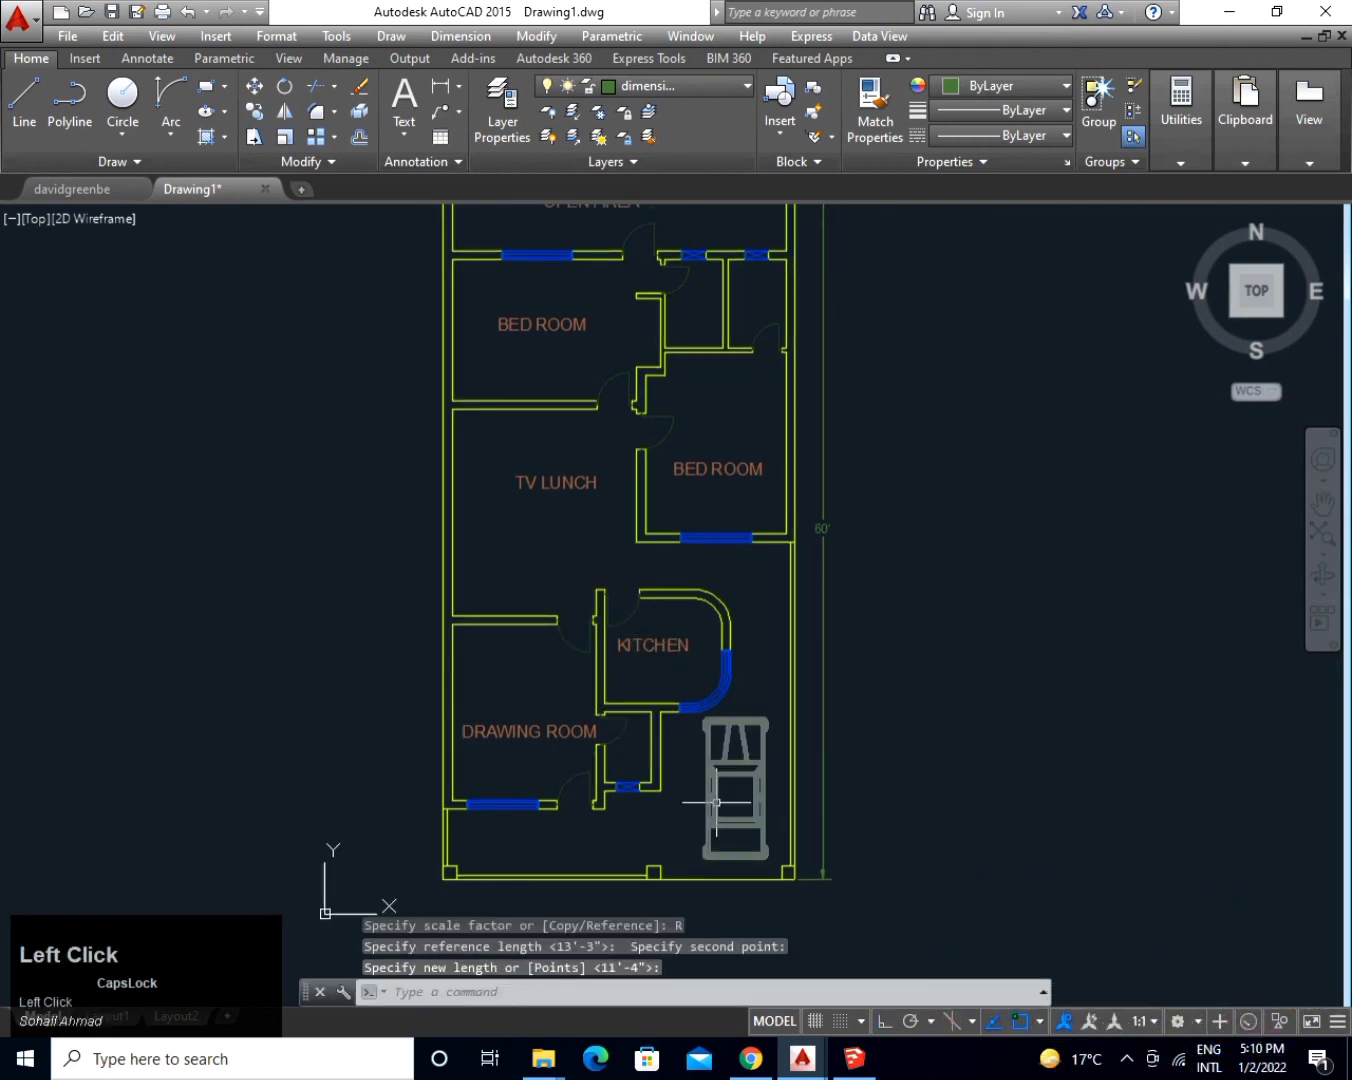
Shift the sedan block slightly west within the car porch.
{"action": "left_click", "coordinate": [715, 802]}
{"action": "type", "text": "m"}
{"action": "key", "text": "space"}
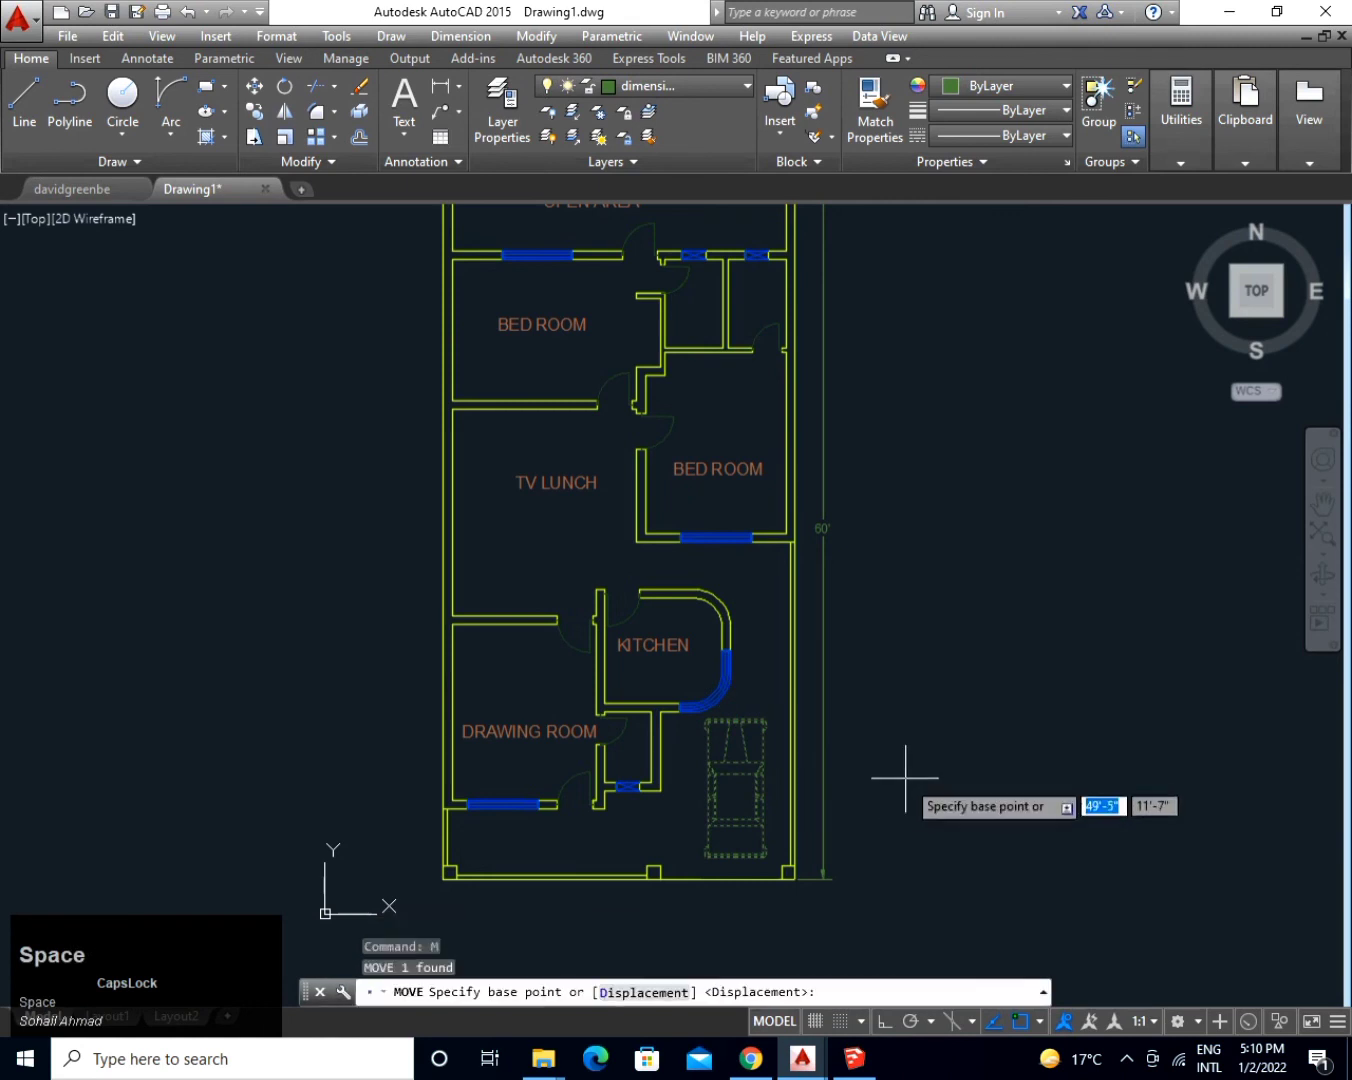
{"action": "left_click", "coordinate": [905, 778]}
{"action": "left_click", "coordinate": [881, 781]}
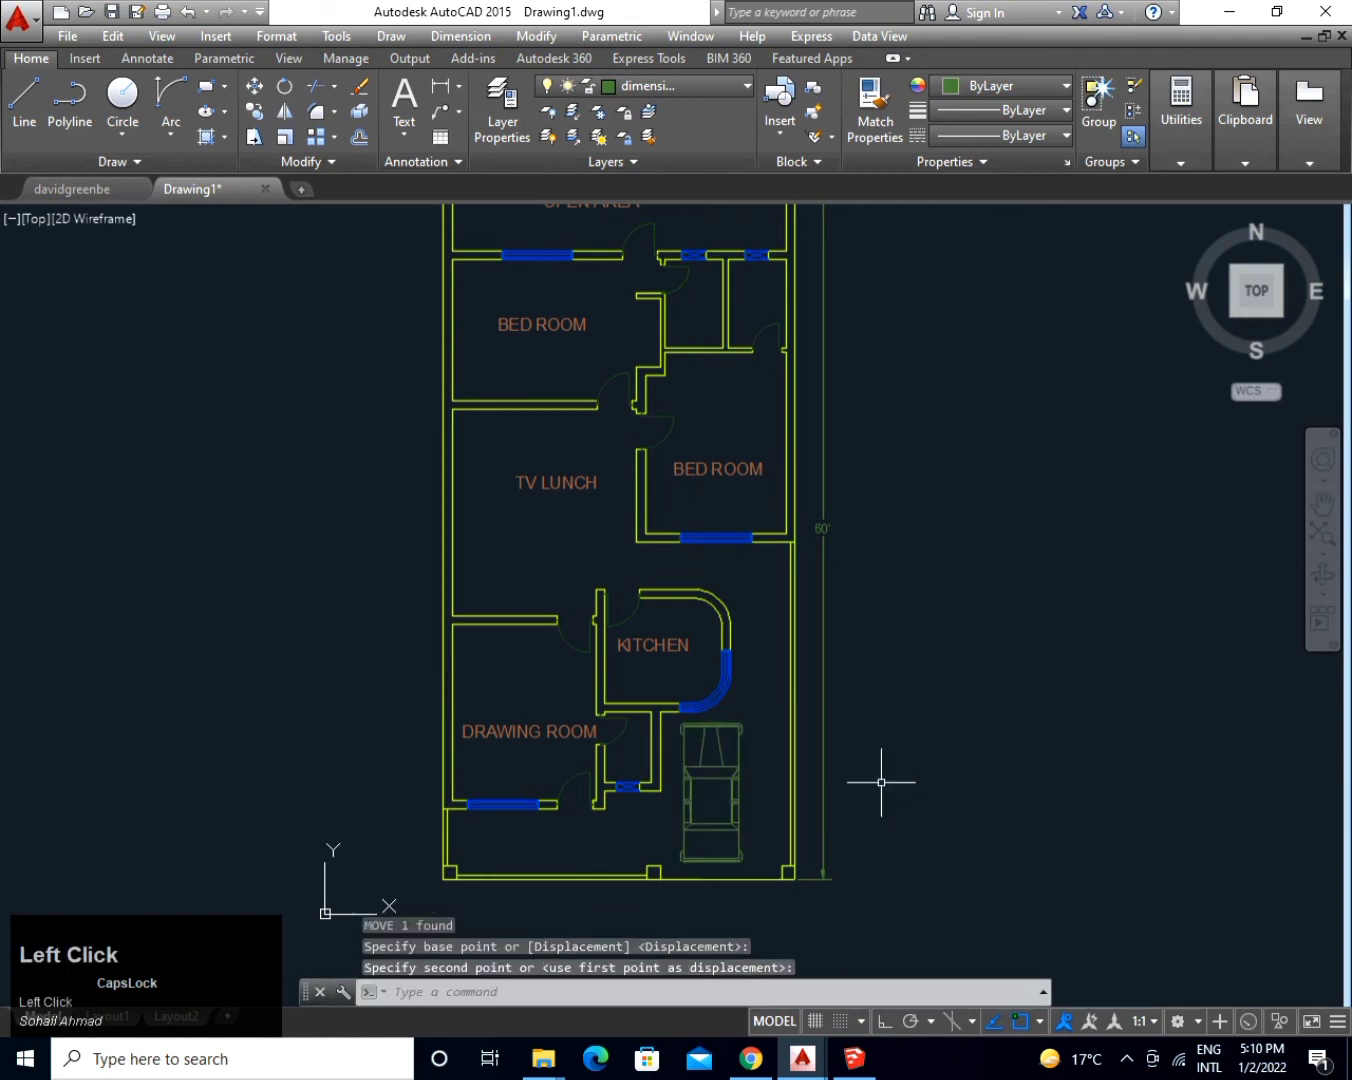
Delete the stray side-view car above the plan's north side.
{"action": "scroll", "coordinate": [660, 557], "scroll_direction": "down", "scroll_amount": 2}
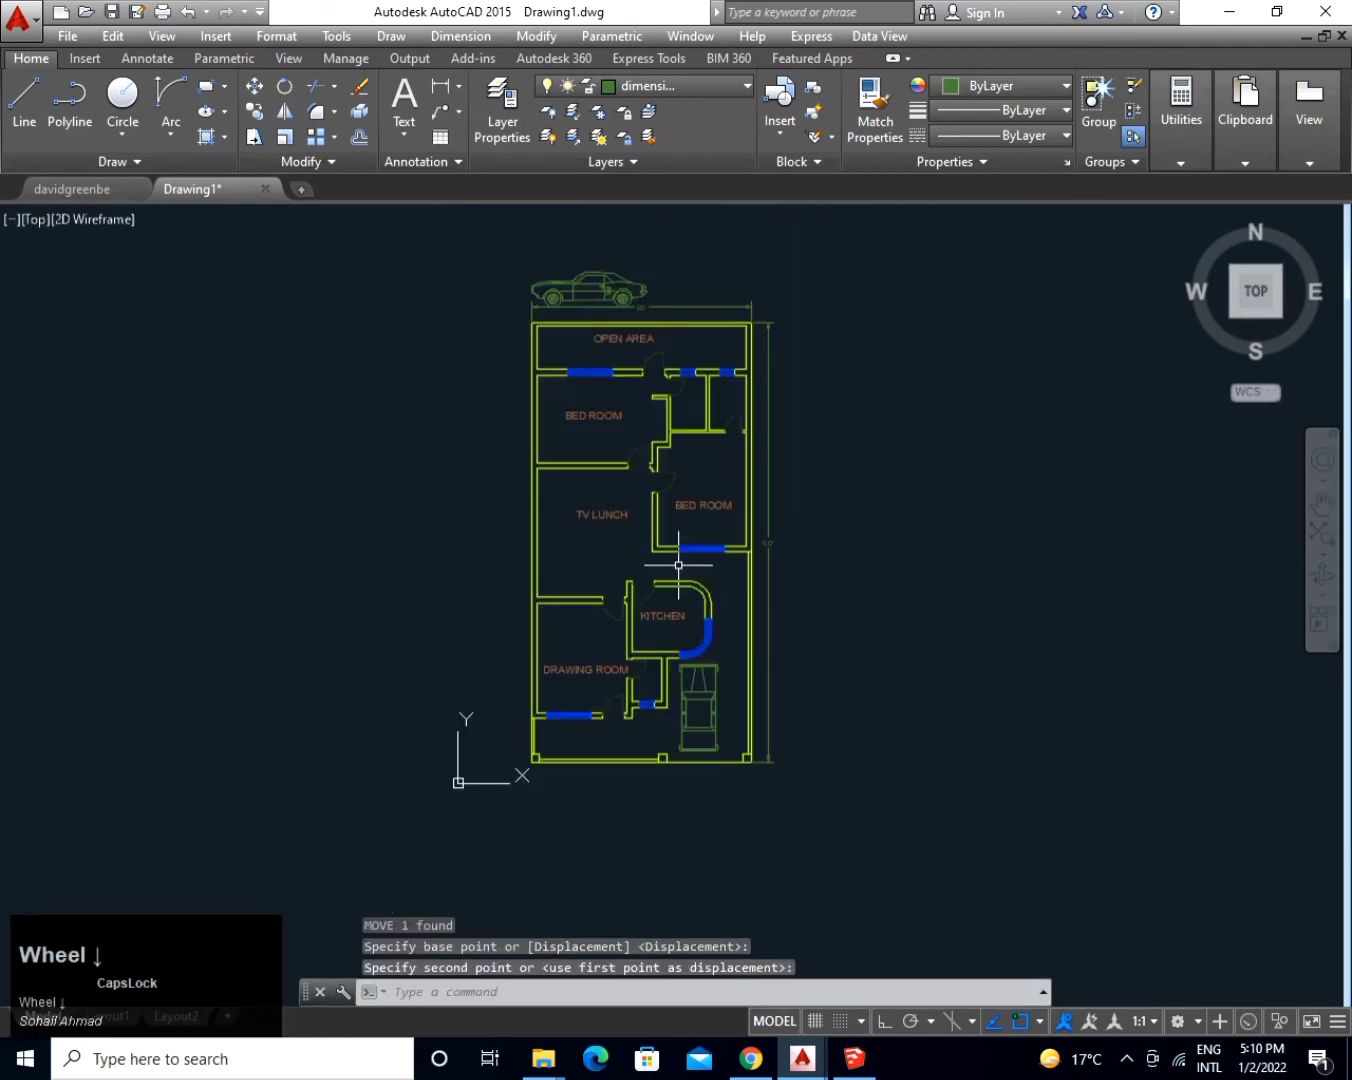
{"action": "left_click", "coordinate": [611, 280]}
{"action": "key", "text": "Delete"}
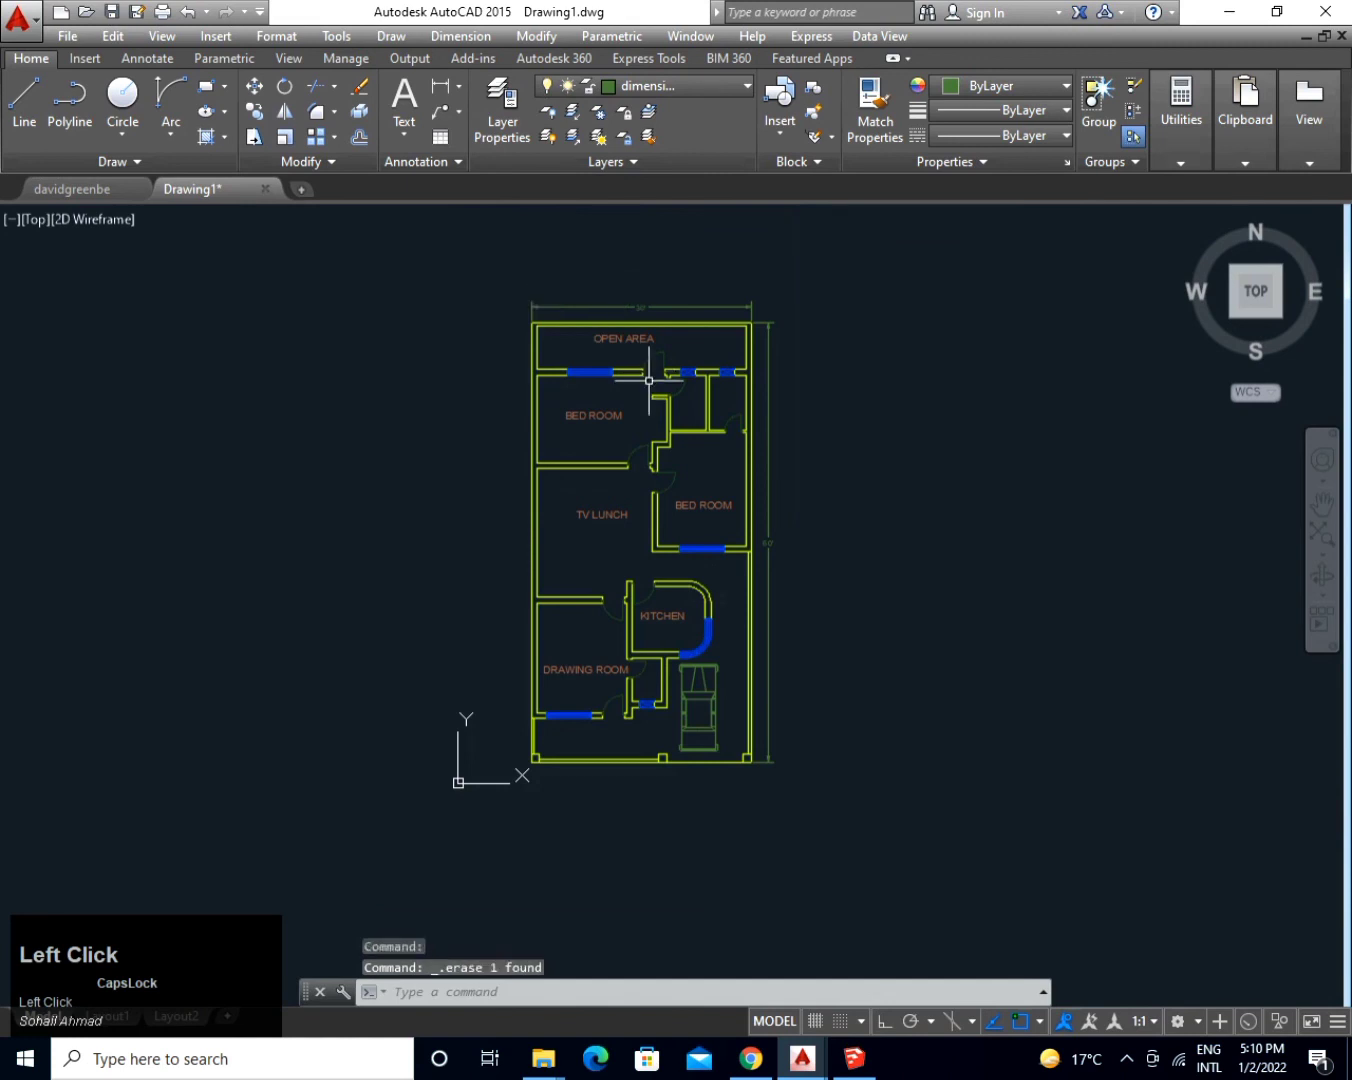
Turn on layer 0 to show the PDF underlay beneath the whole plan.
{"action": "key", "text": "z"}
{"action": "key", "text": "space"}
{"action": "scroll", "coordinate": [661, 360], "scroll_direction": "up", "scroll_amount": 2}
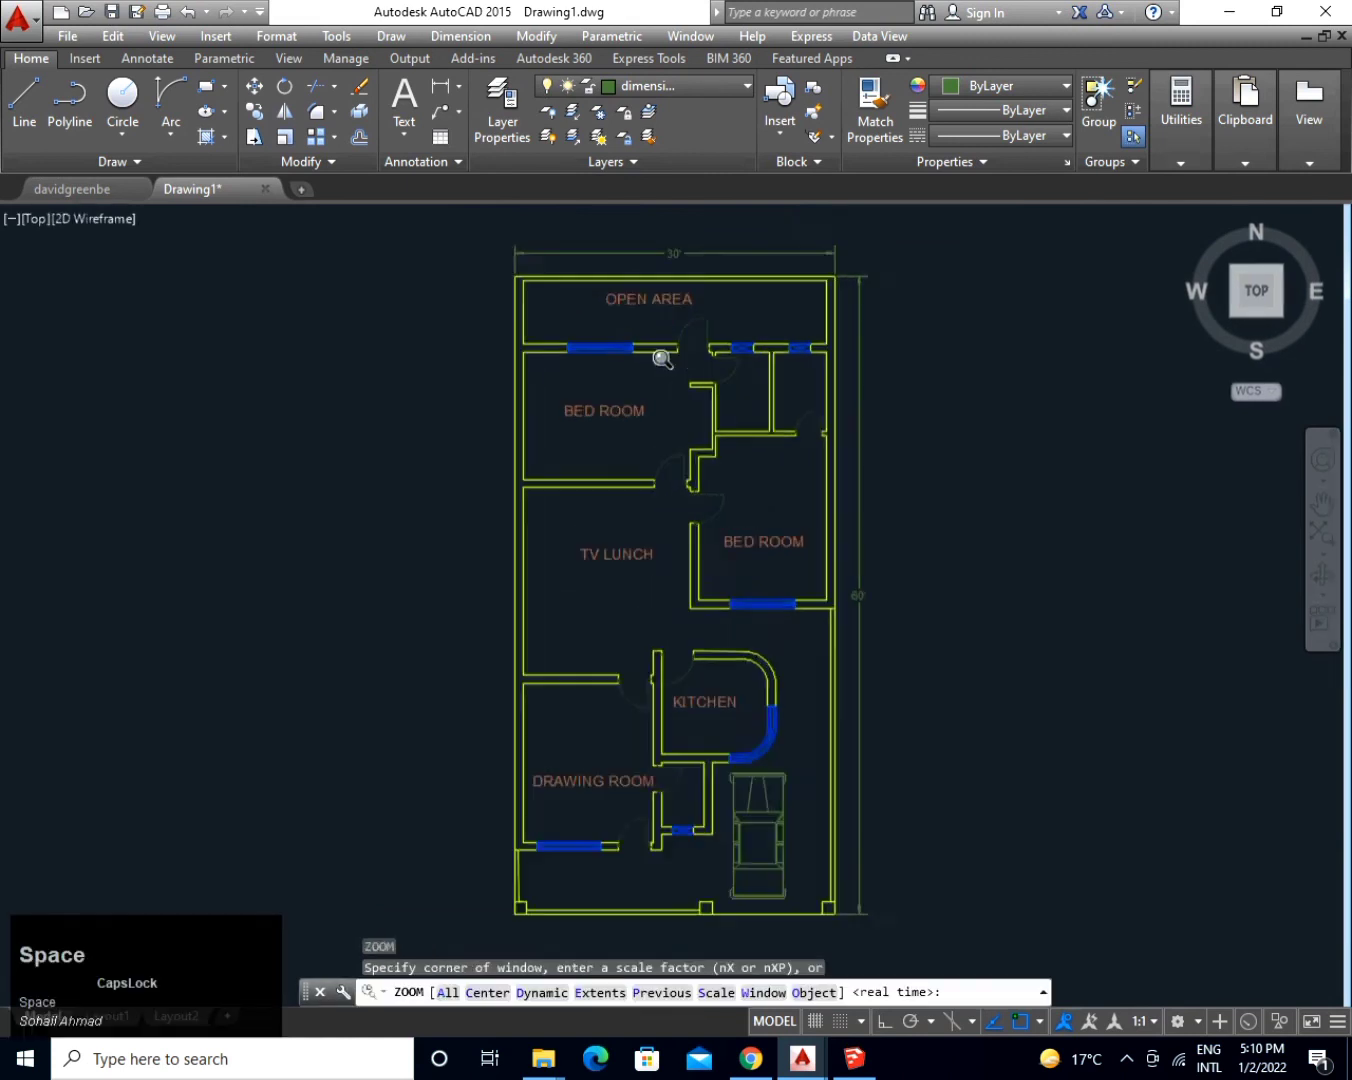
{"action": "type", "text": "A"}
{"action": "key", "text": "space"}
{"action": "left_click", "coordinate": [640, 86]}
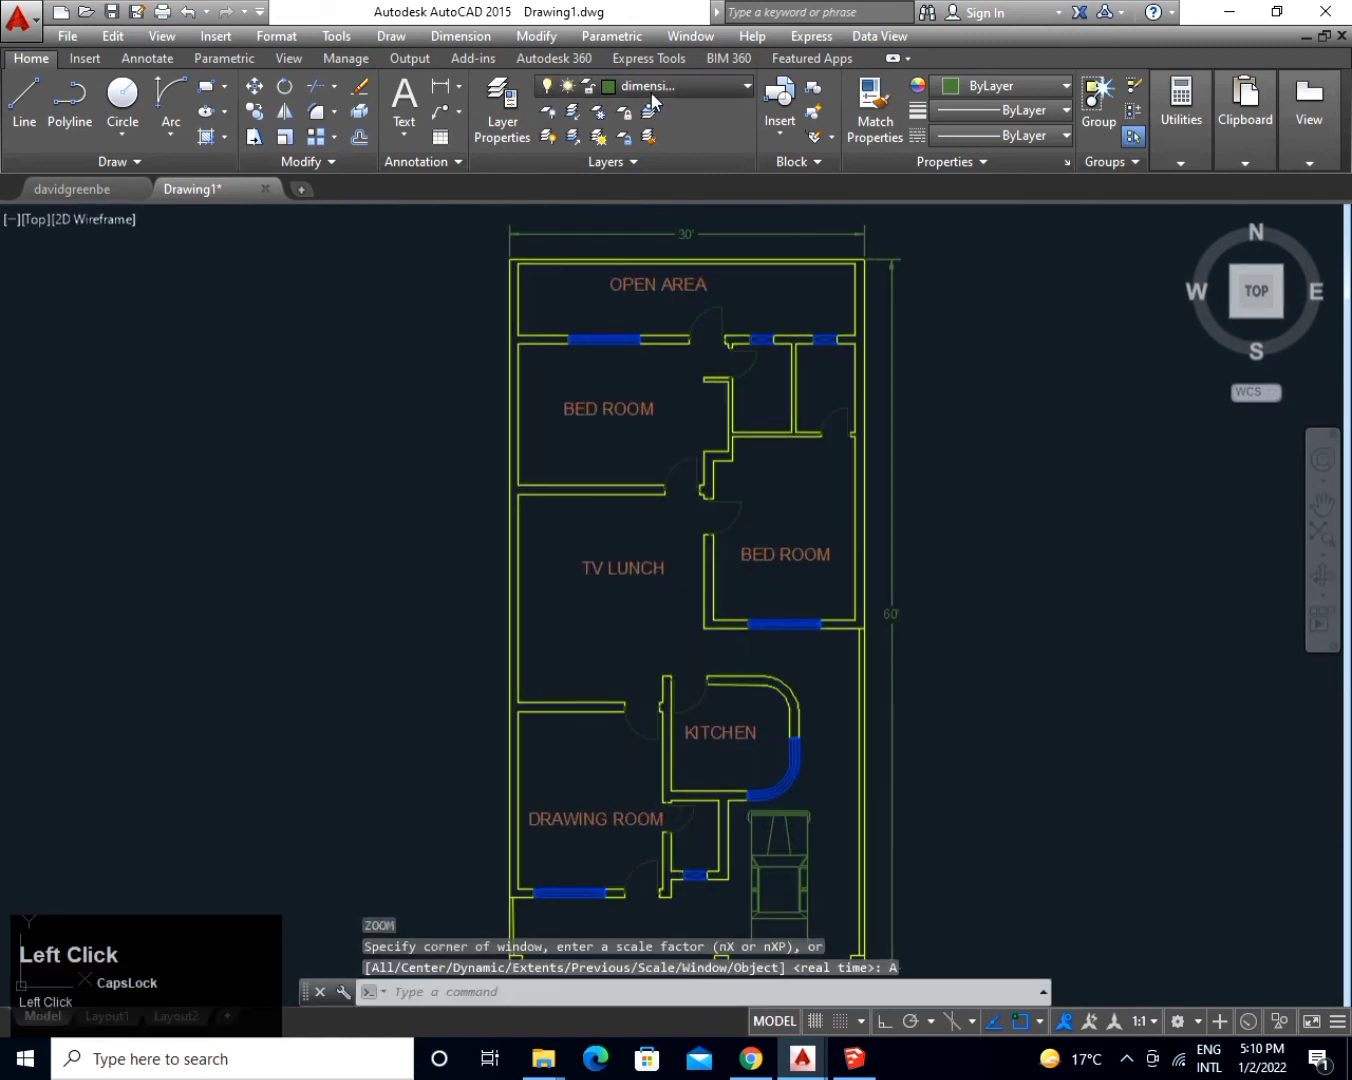
{"action": "left_click", "coordinate": [549, 111]}
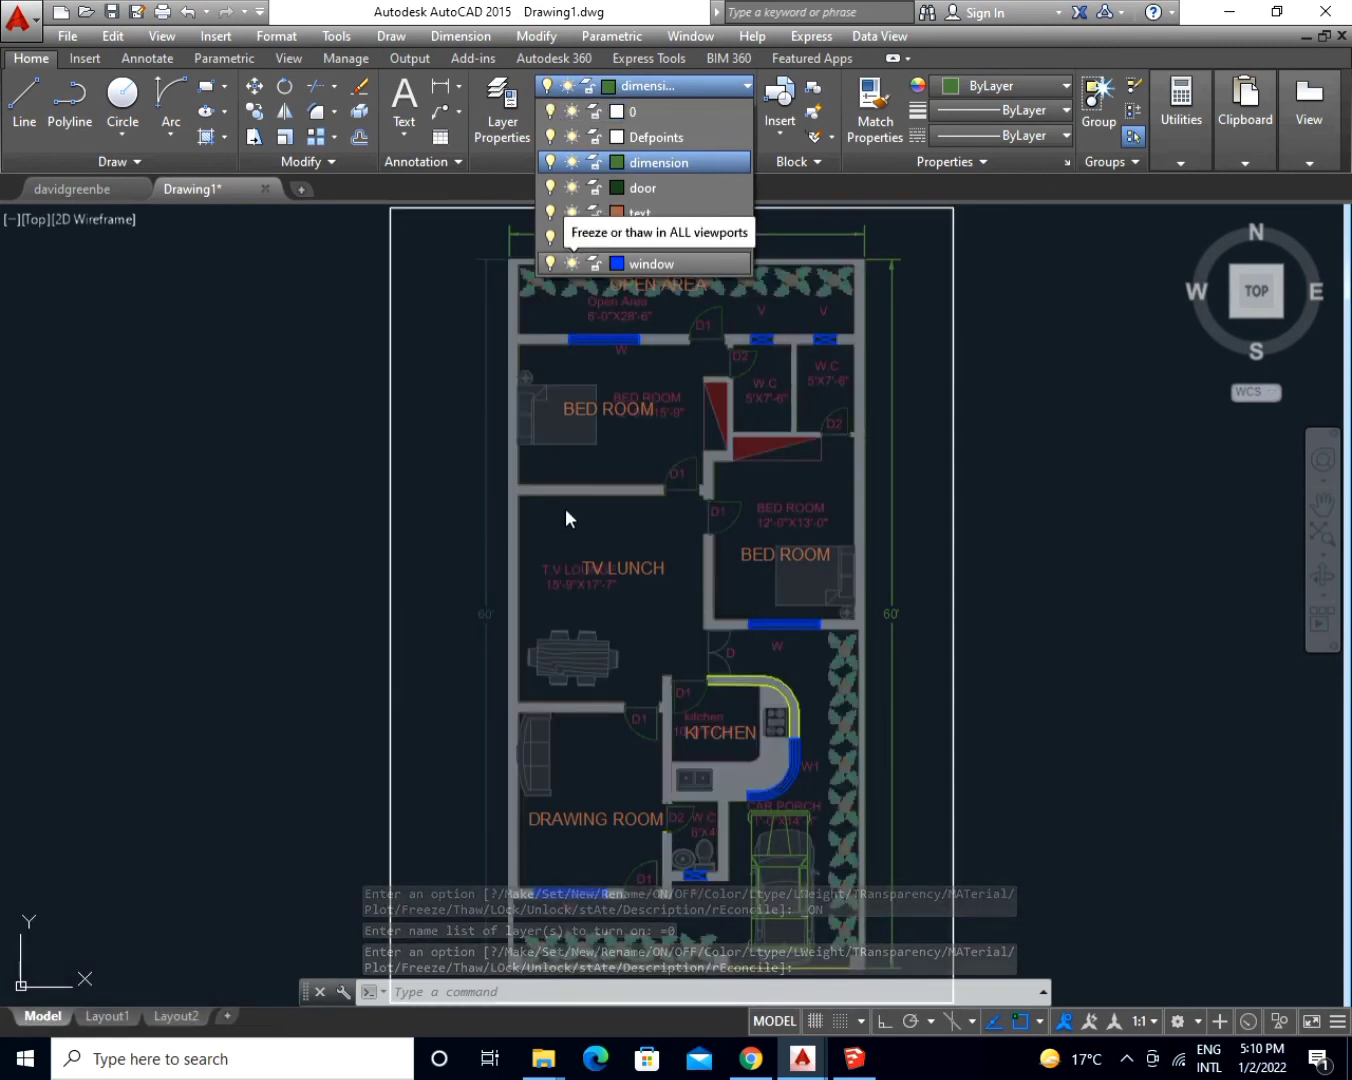
{"action": "left_click", "coordinate": [550, 111]}
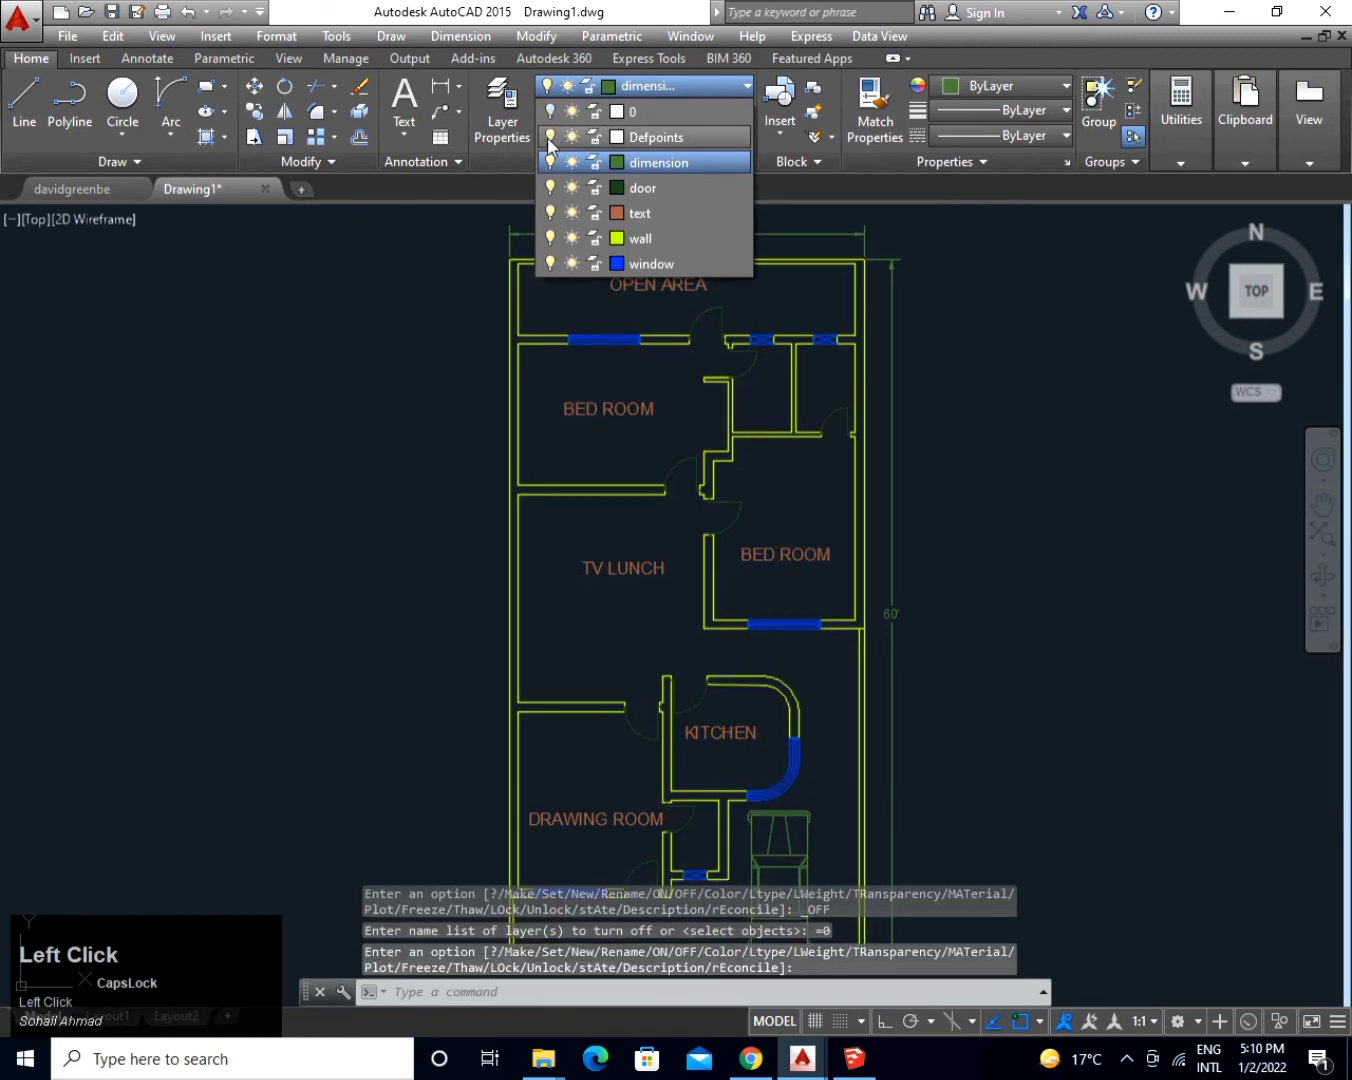
{"action": "left_click", "coordinate": [549, 110]}
{"action": "left_click", "coordinate": [400, 430]}
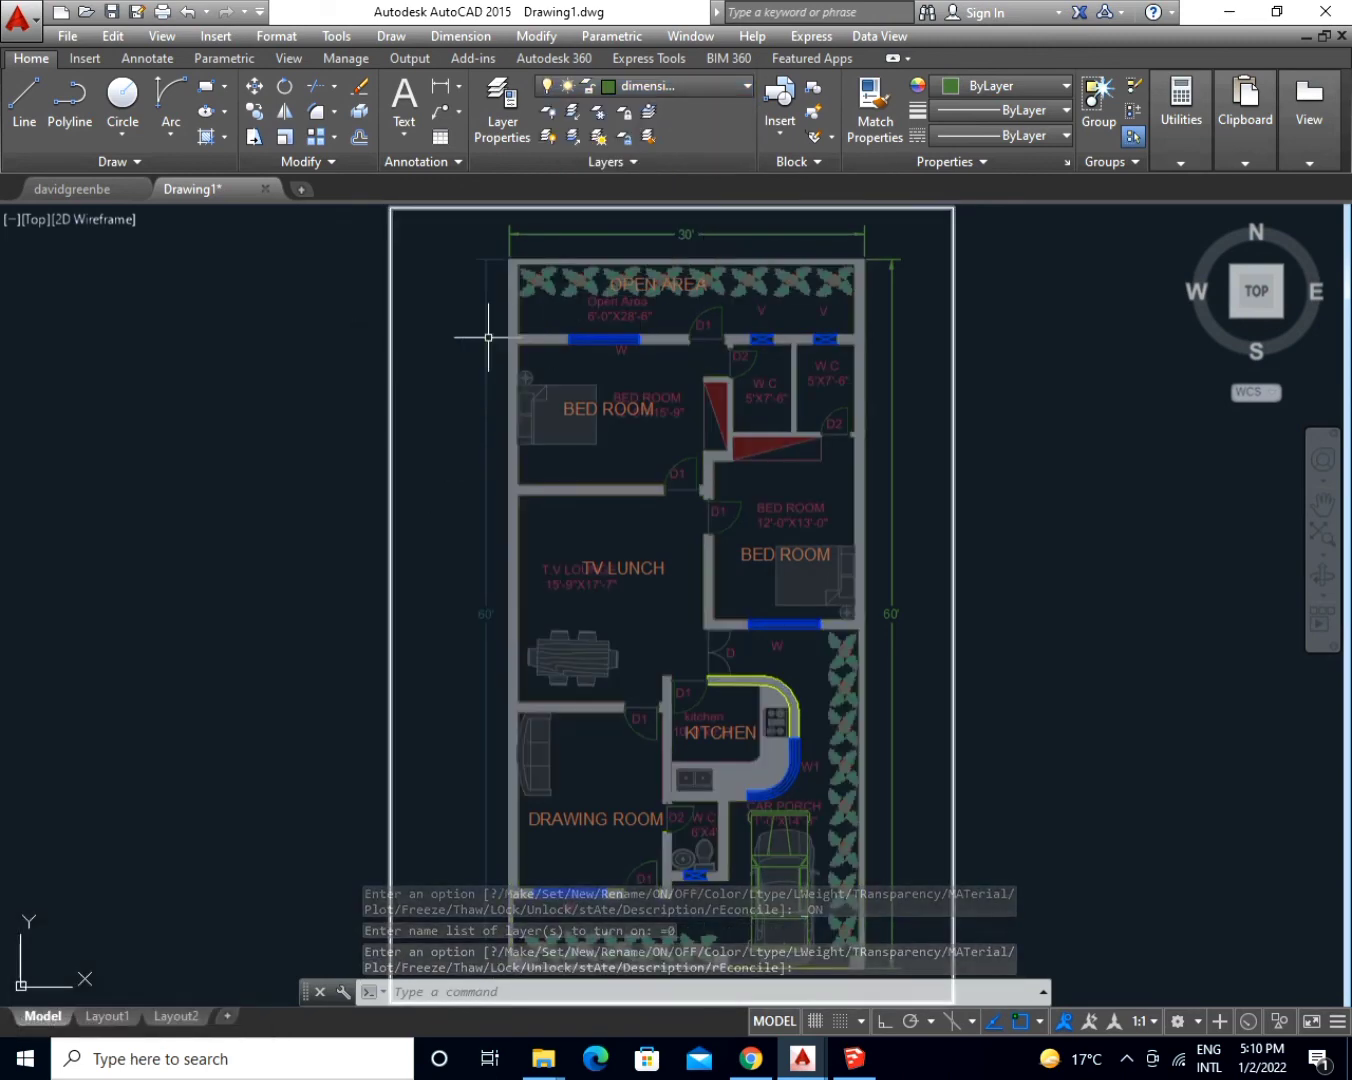
Erase the PDF underlay from the drawing.
{"action": "left_click", "coordinate": [389, 372]}
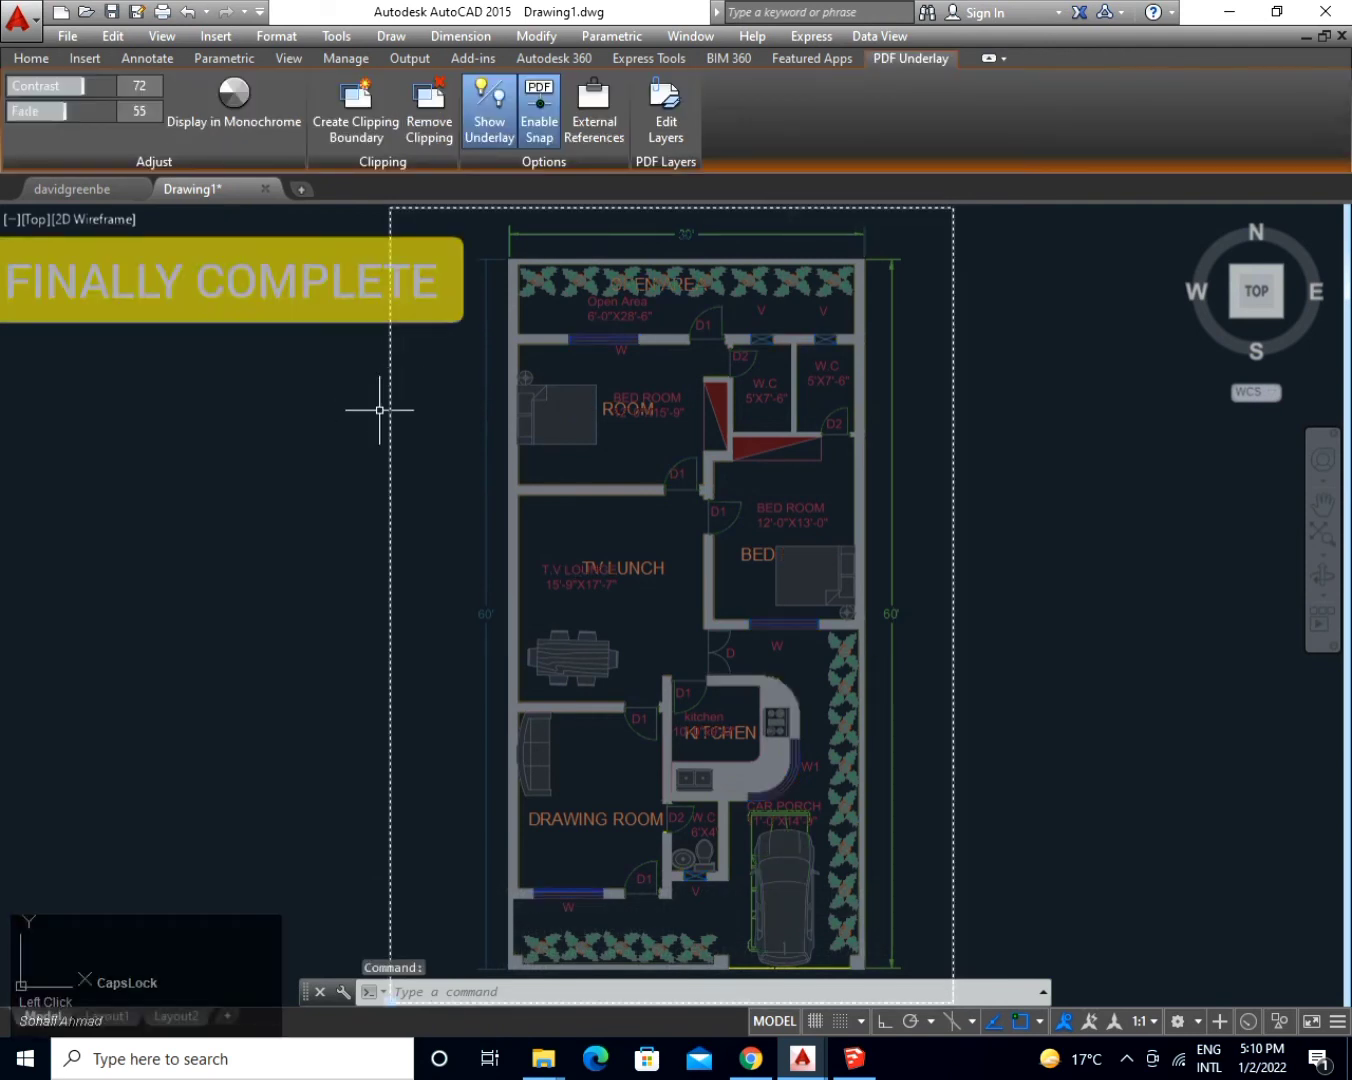
{"action": "type", "text": "E"}
{"action": "key", "text": "Return"}
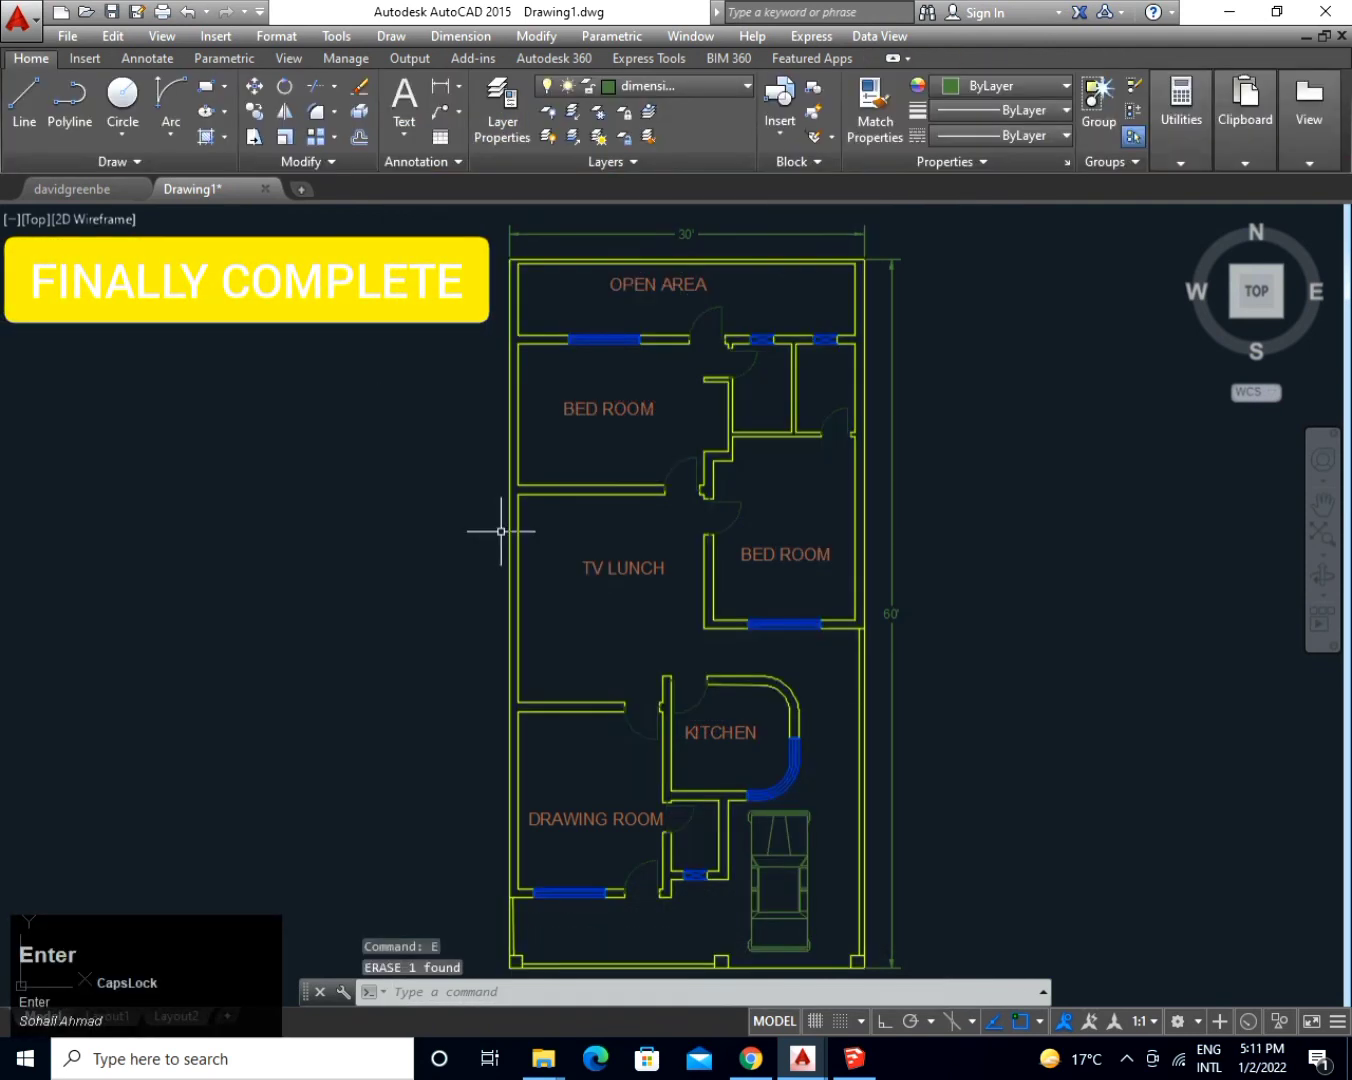